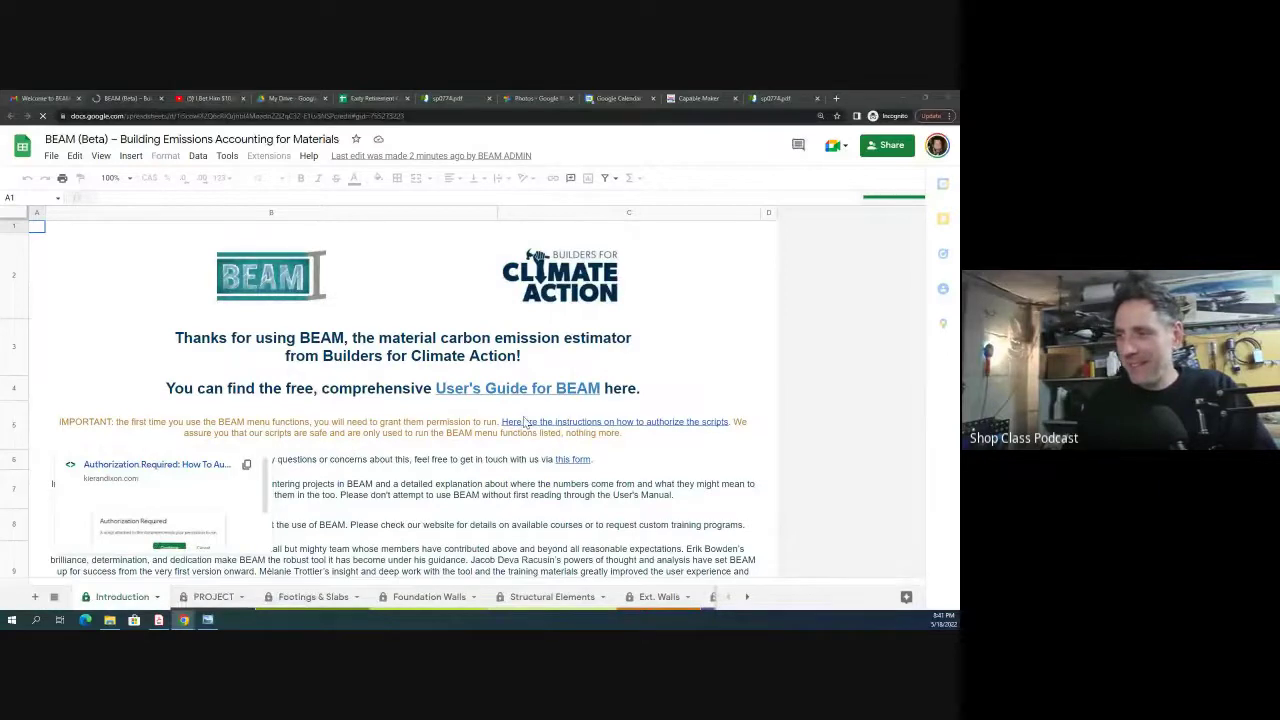
Step: Read through the Introduction sheet, from the User's Guide and script authorization notes to the sponsor acknowledgements
scroll(533, 410, "down", 3)
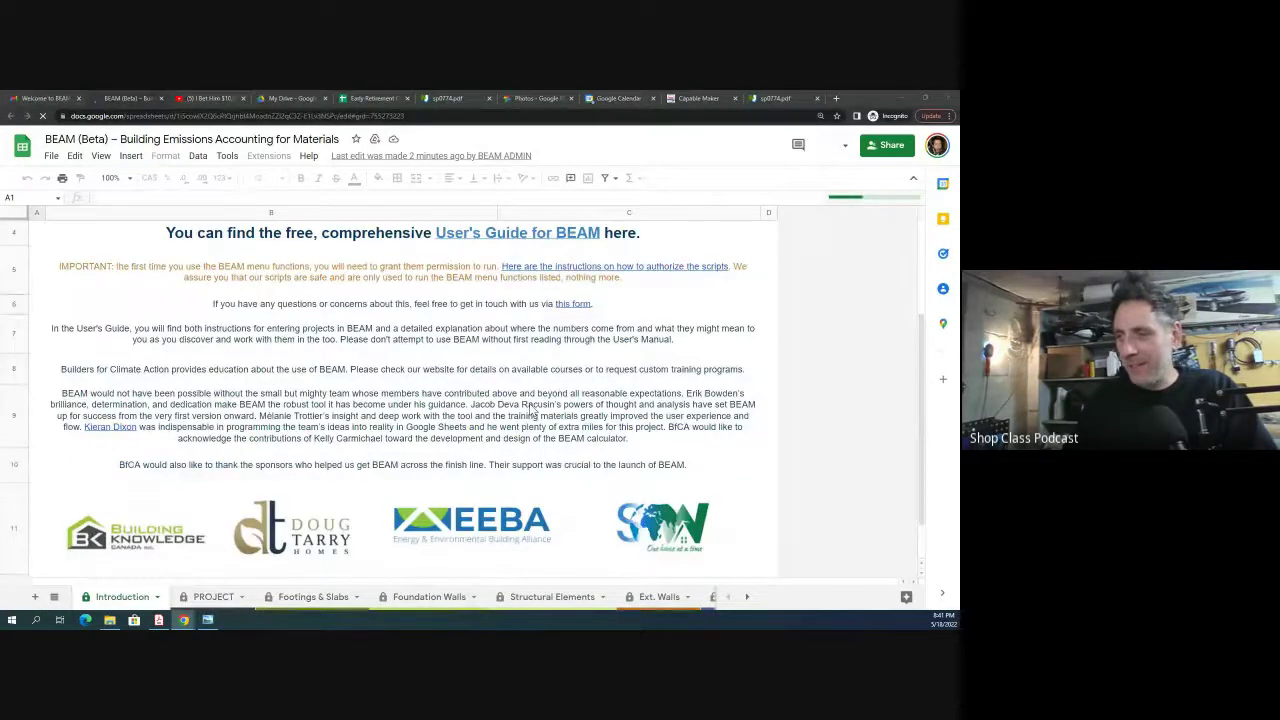
scroll(533, 410, "down", 1)
scroll(532, 410, "up", 1)
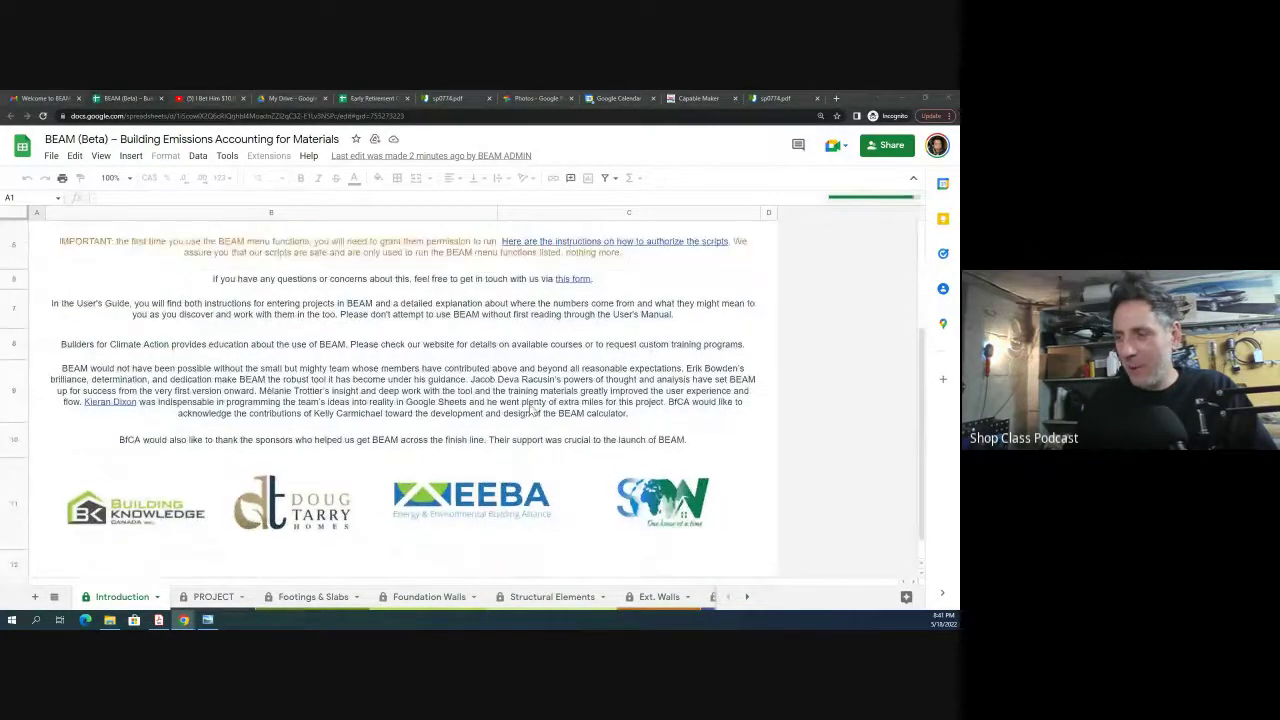
scroll(532, 410, "up", 1)
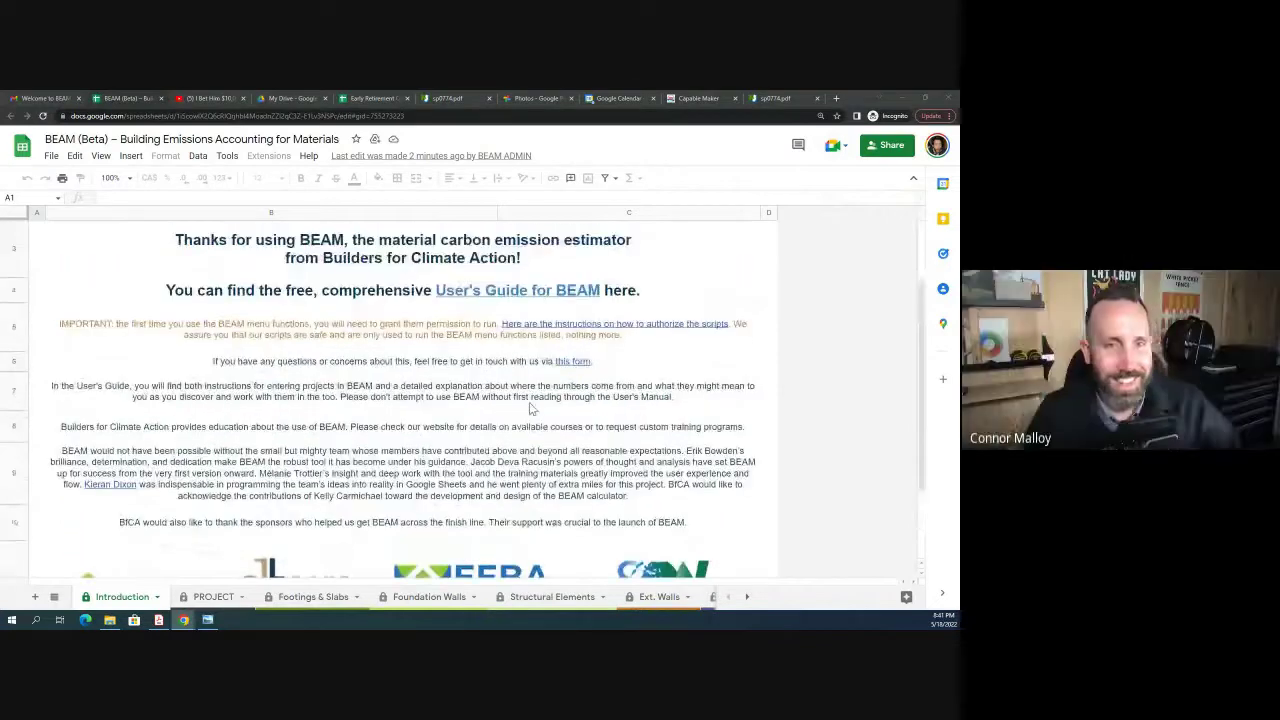
scroll(532, 410, "down", 2)
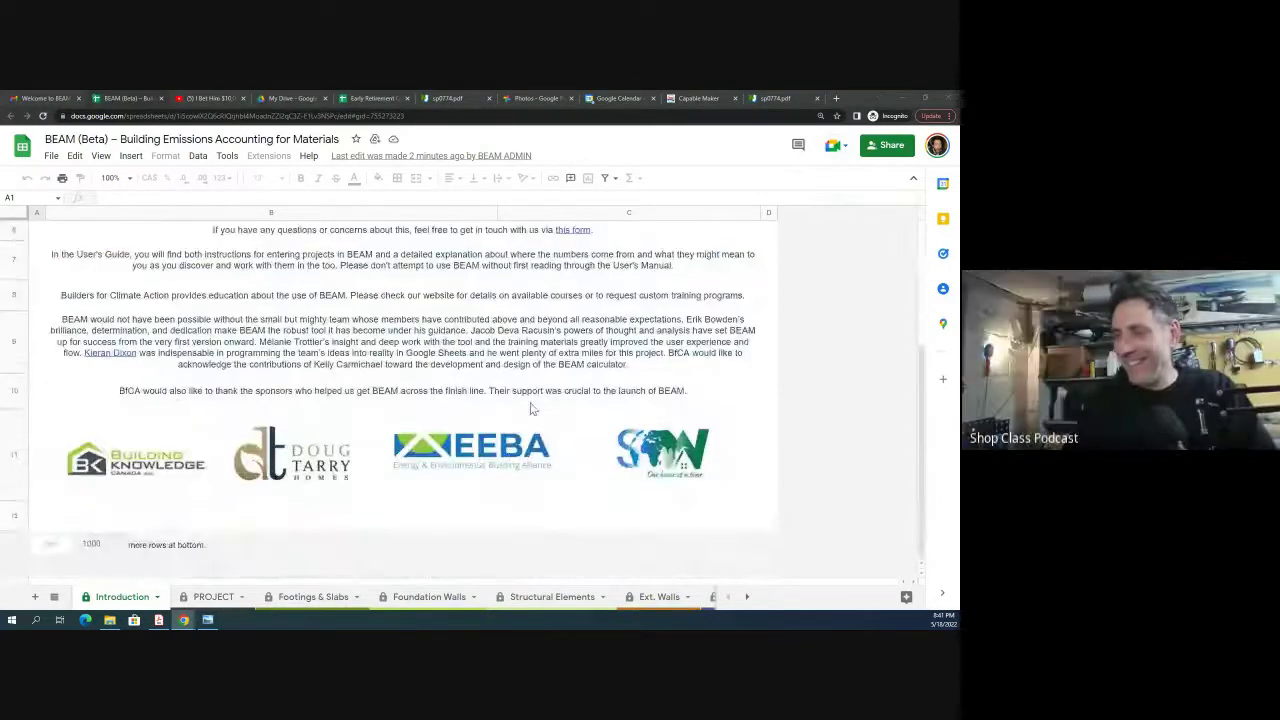
scroll(532, 408, "up", 3)
scroll(532, 408, "down", 3)
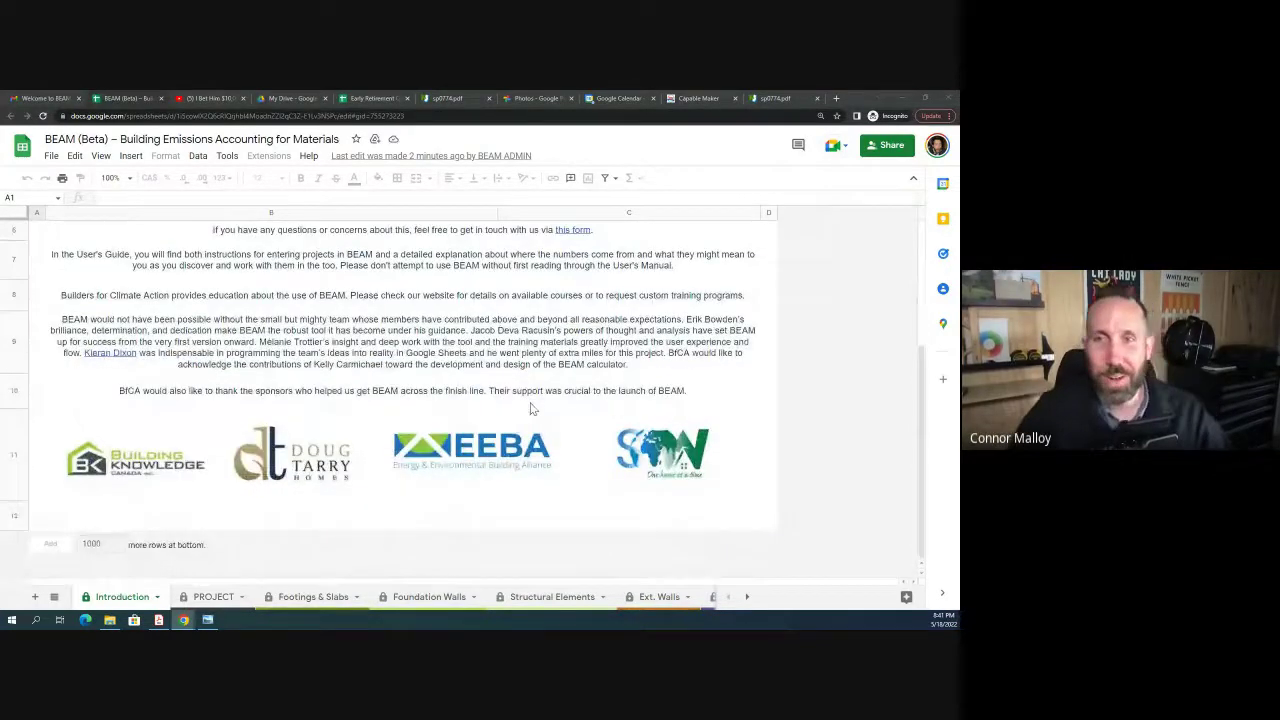
scroll(532, 408, "up", 3)
scroll(532, 408, "down", 3)
scroll(532, 408, "up", 3)
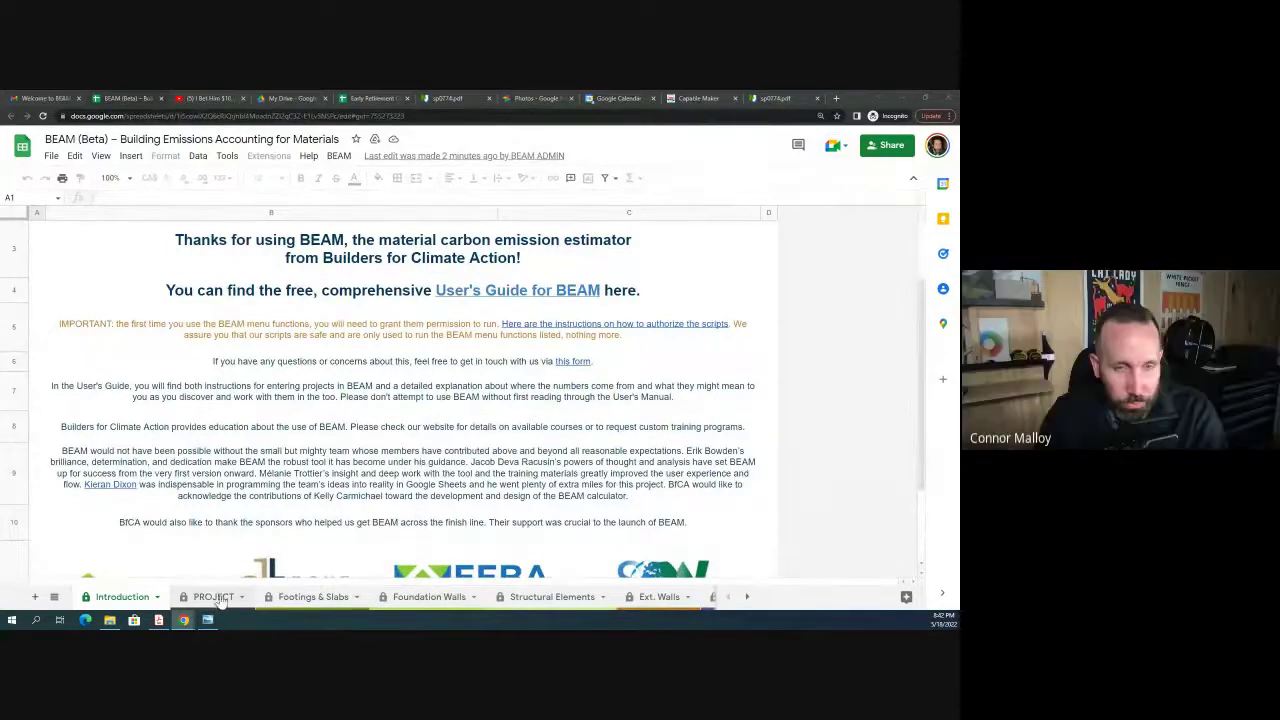
Step: Examine the Foundation Walls sheet's concrete mixes, Canadian and US rebar sizes, and concrete masonry unit materials
left_click(422, 594)
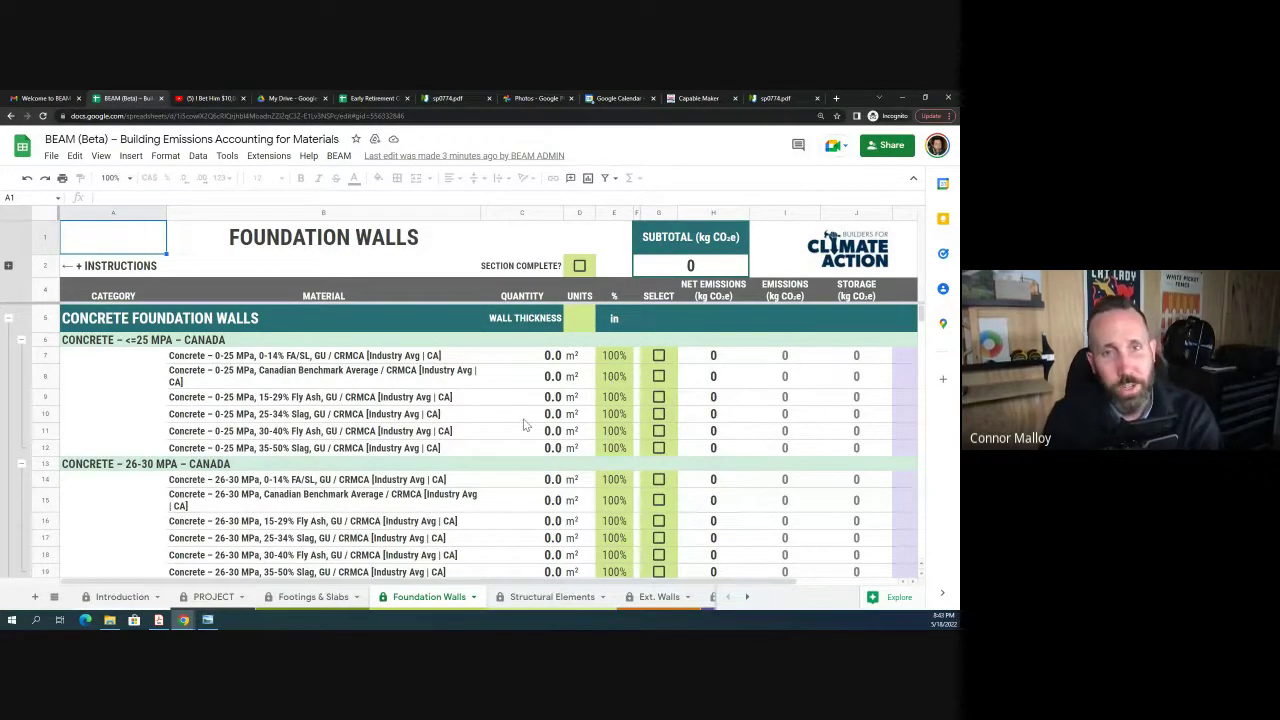
scroll(495, 425, "down", 3)
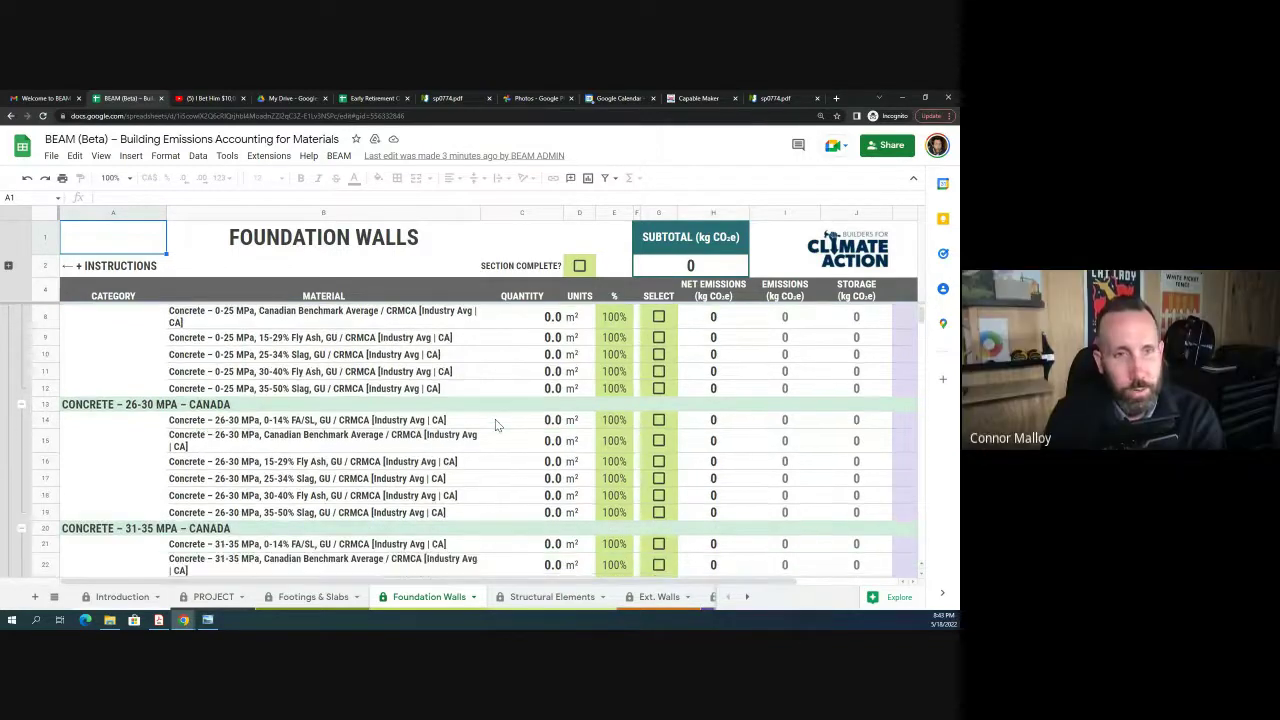
scroll(495, 419, "down", 5)
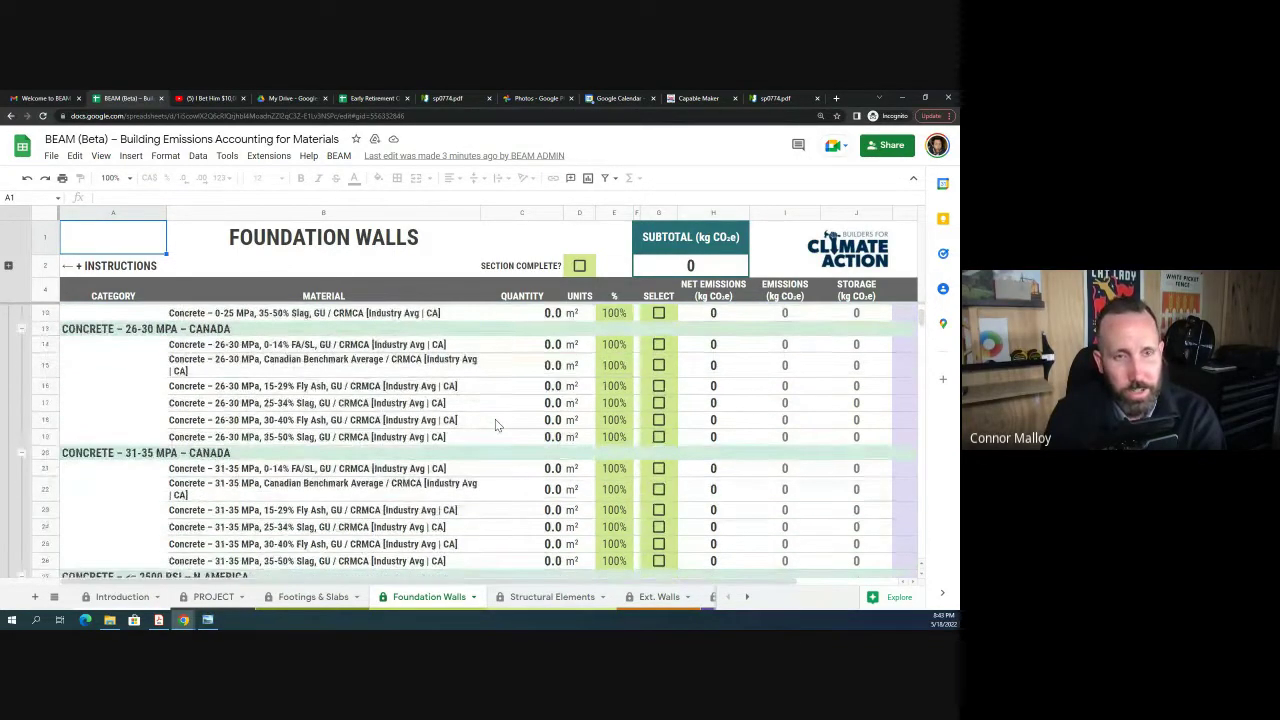
scroll(495, 425, "down", 5)
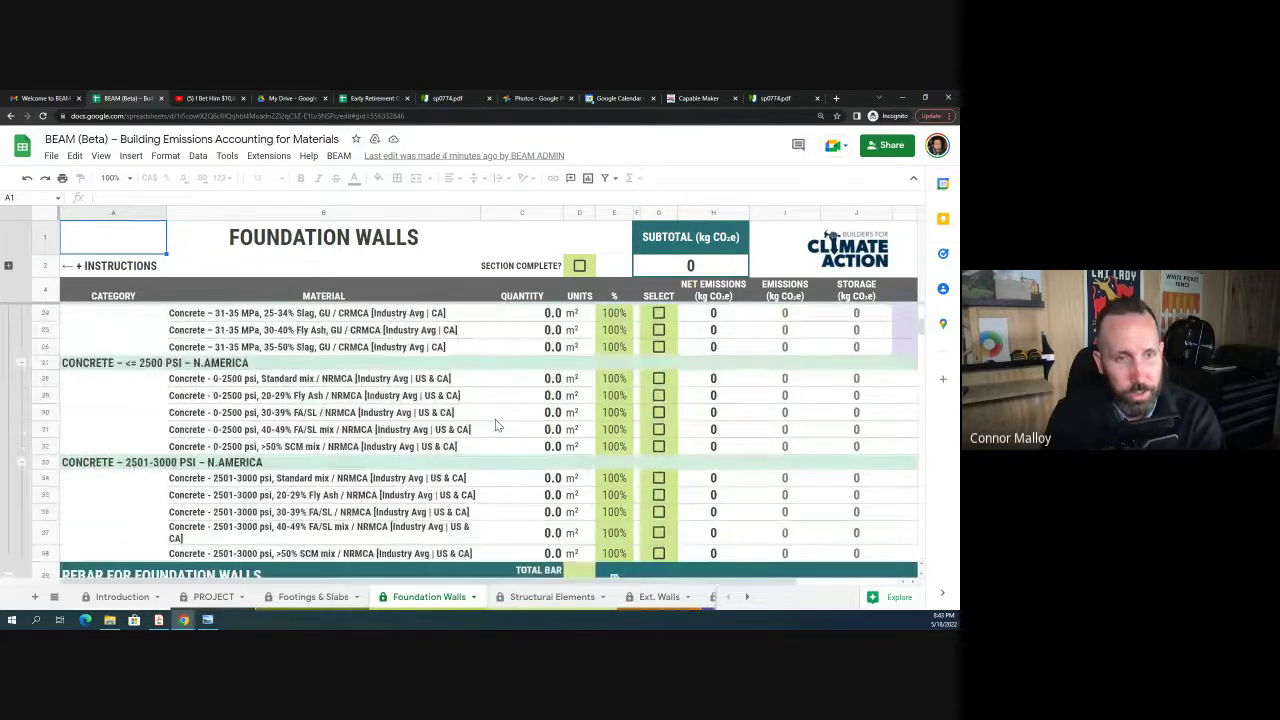
scroll(495, 425, "down", 3)
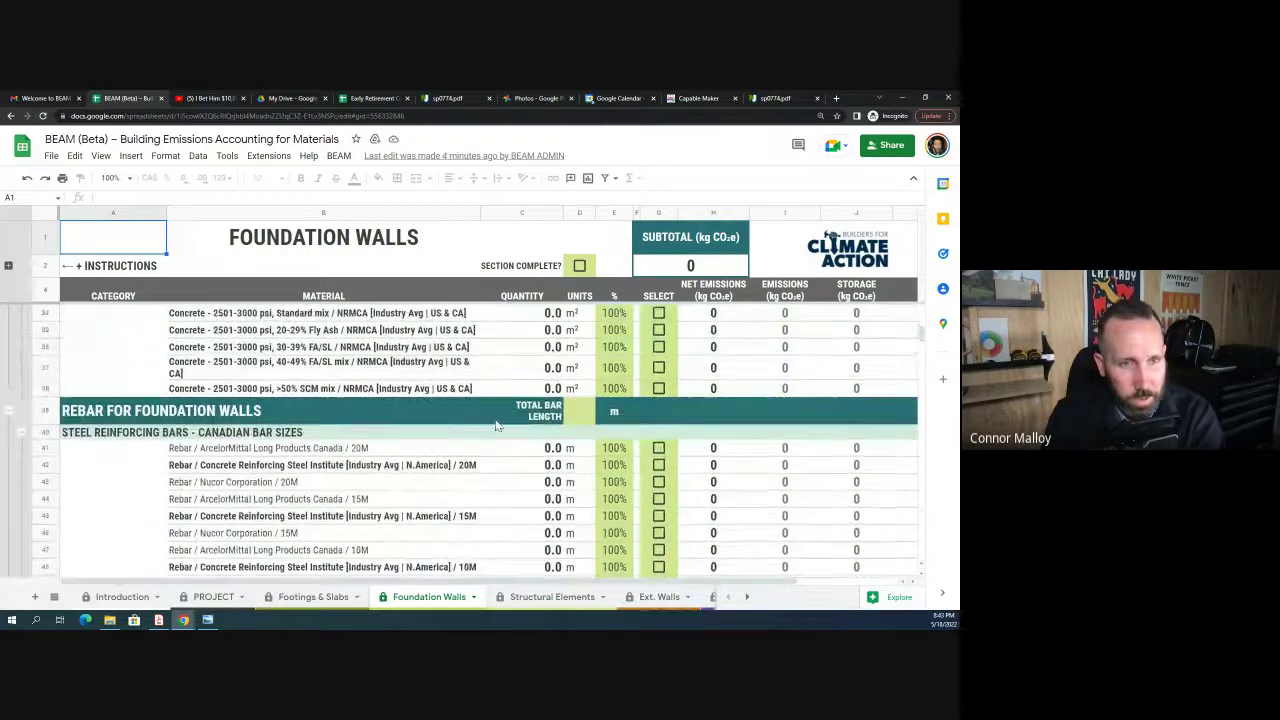
scroll(495, 425, "down", 2)
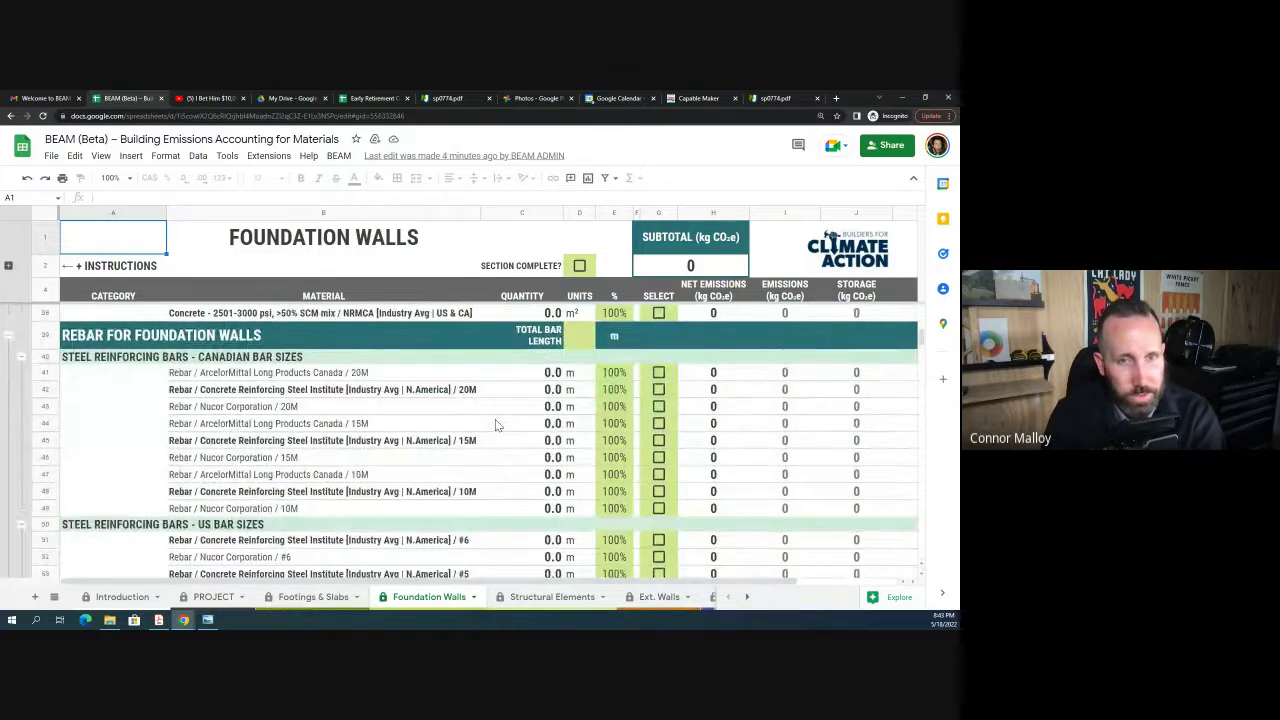
scroll(495, 425, "down", 2)
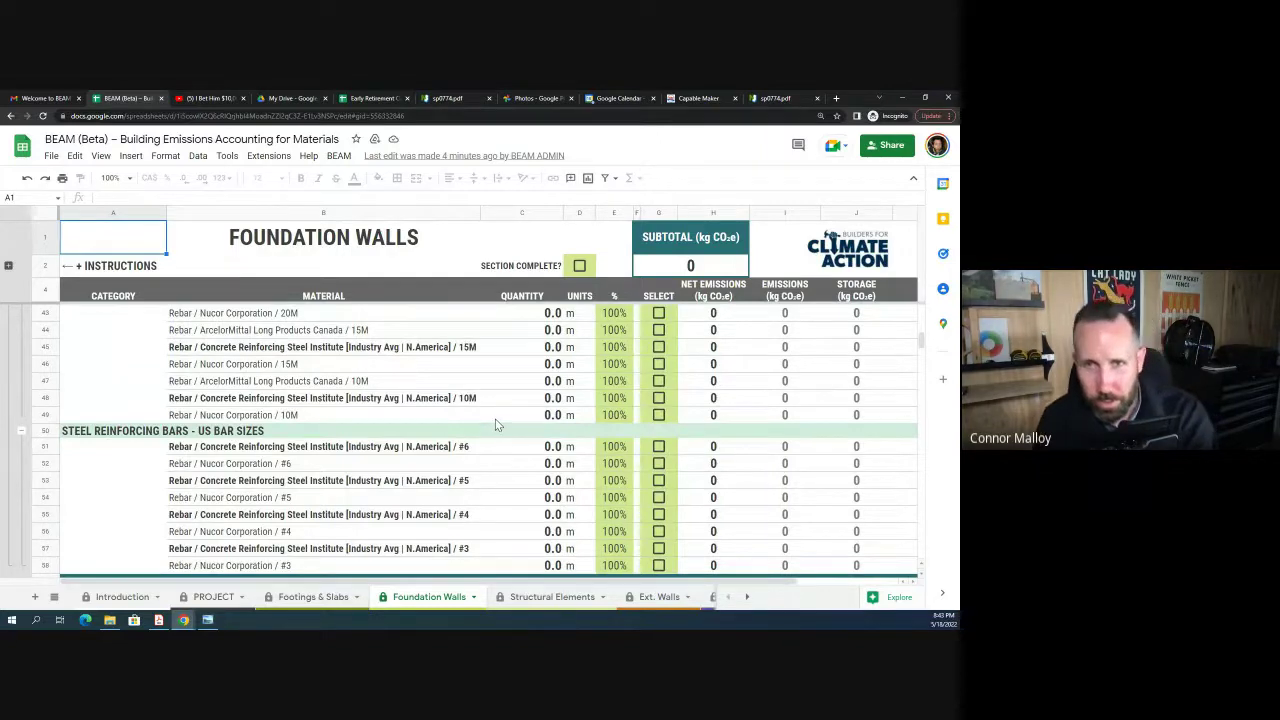
scroll(496, 425, "down", 1)
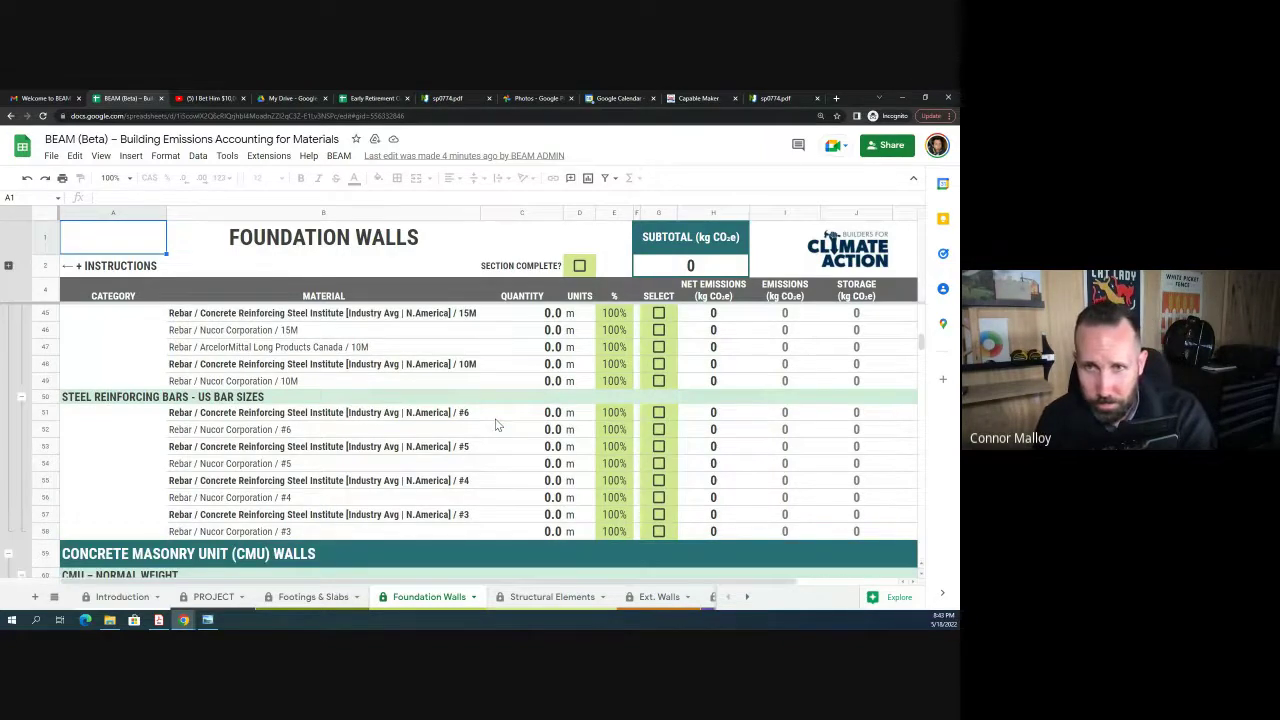
scroll(496, 425, "down", 2)
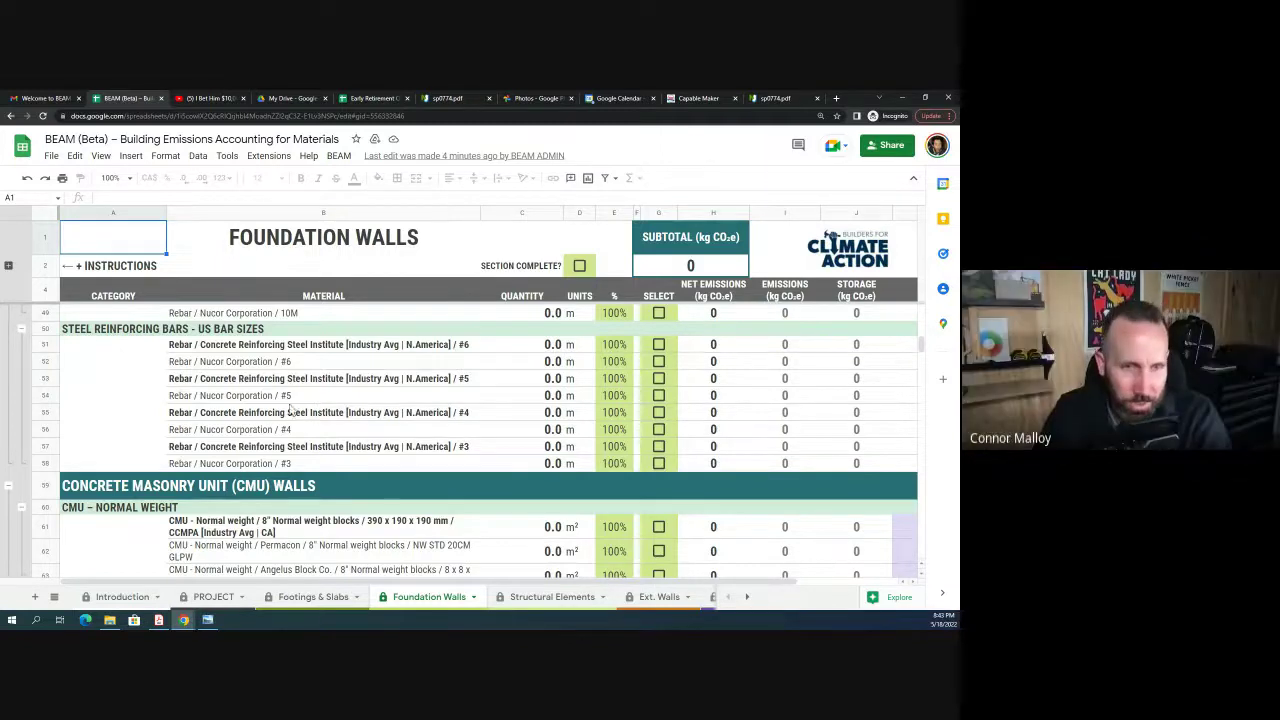
scroll(258, 493, "down", 1)
scroll(258, 493, "down", 3)
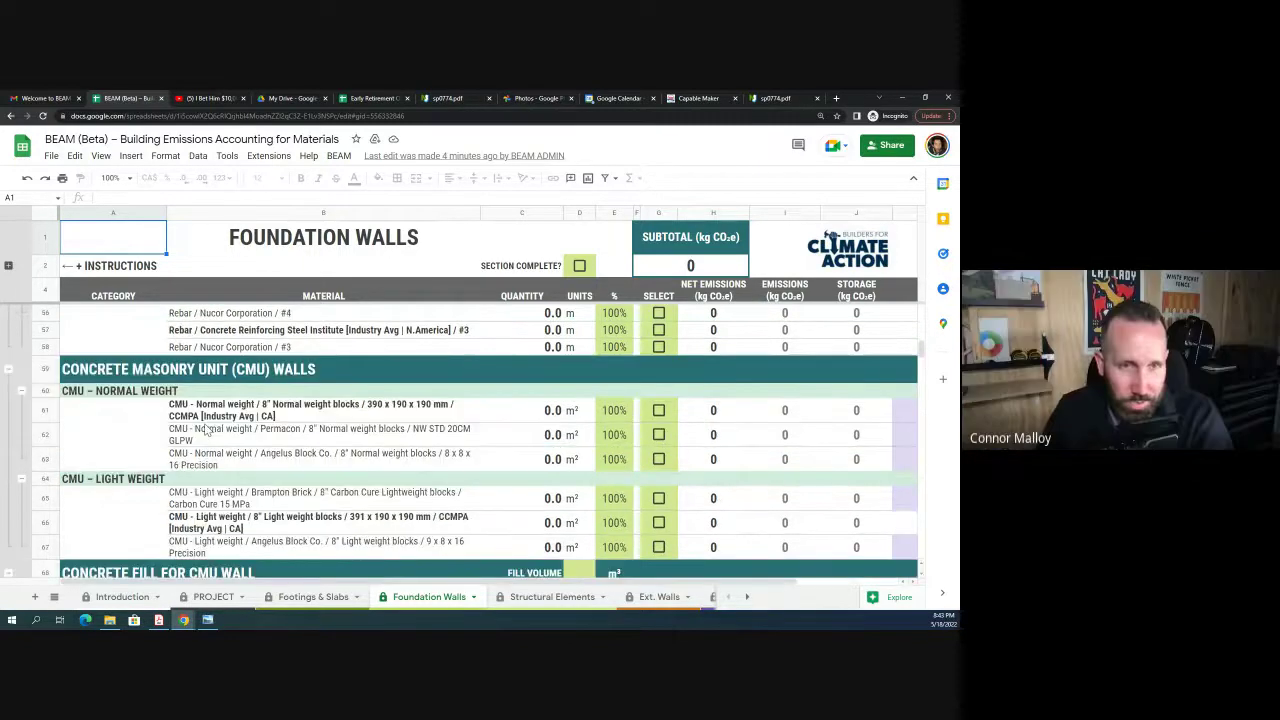
scroll(200, 410, "down", 1)
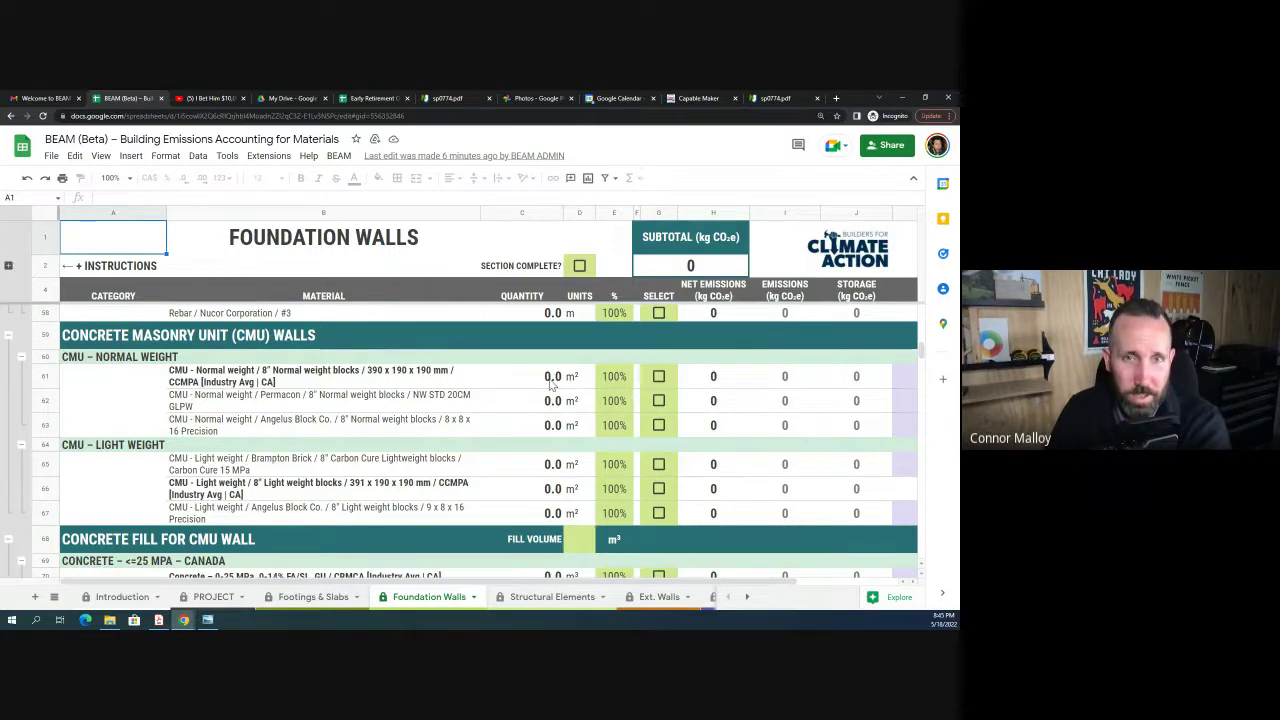
Step: Try to edit the quantity of the industry-average 8" normal weight CMU blocks in row 61
left_click(44, 376)
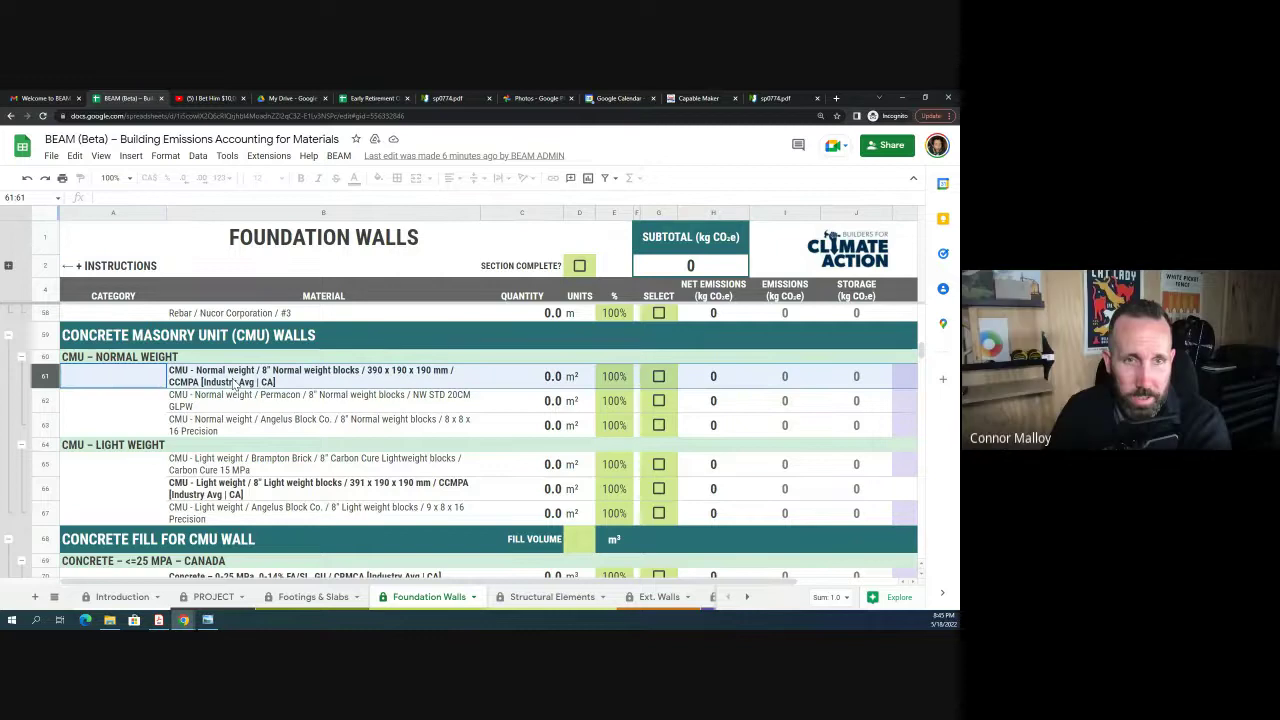
left_click(555, 381)
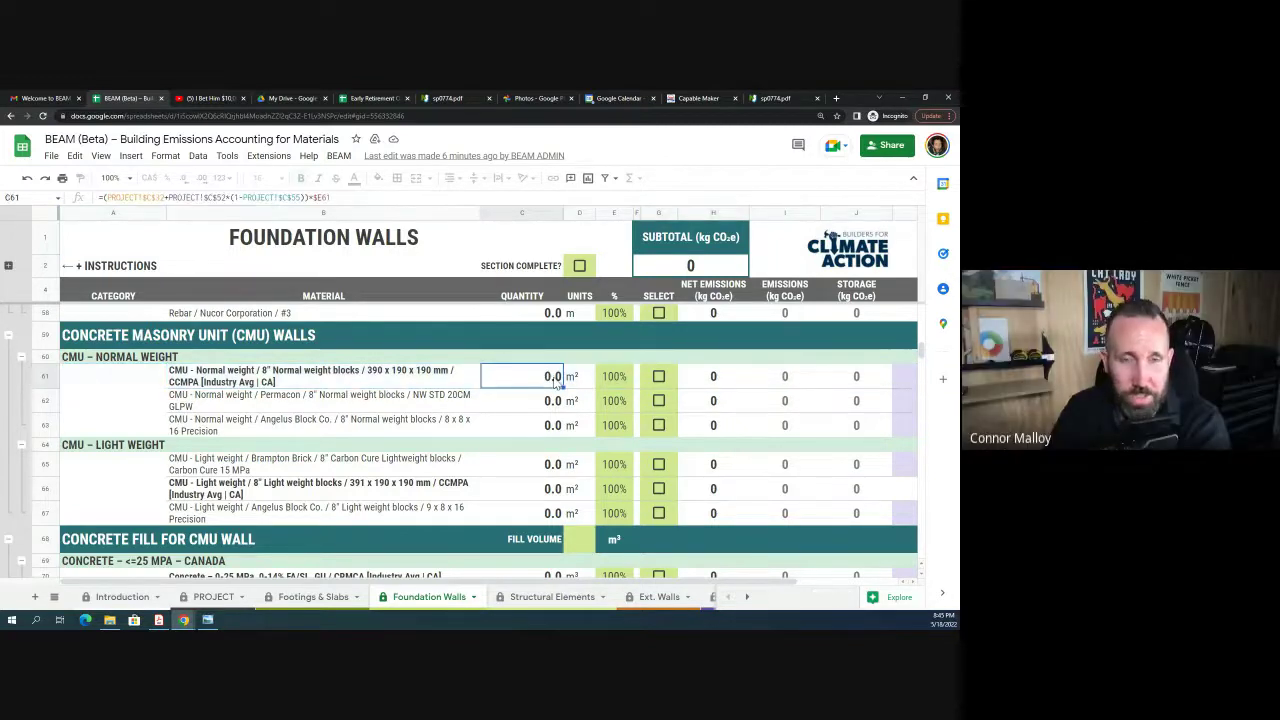
double_click(556, 381)
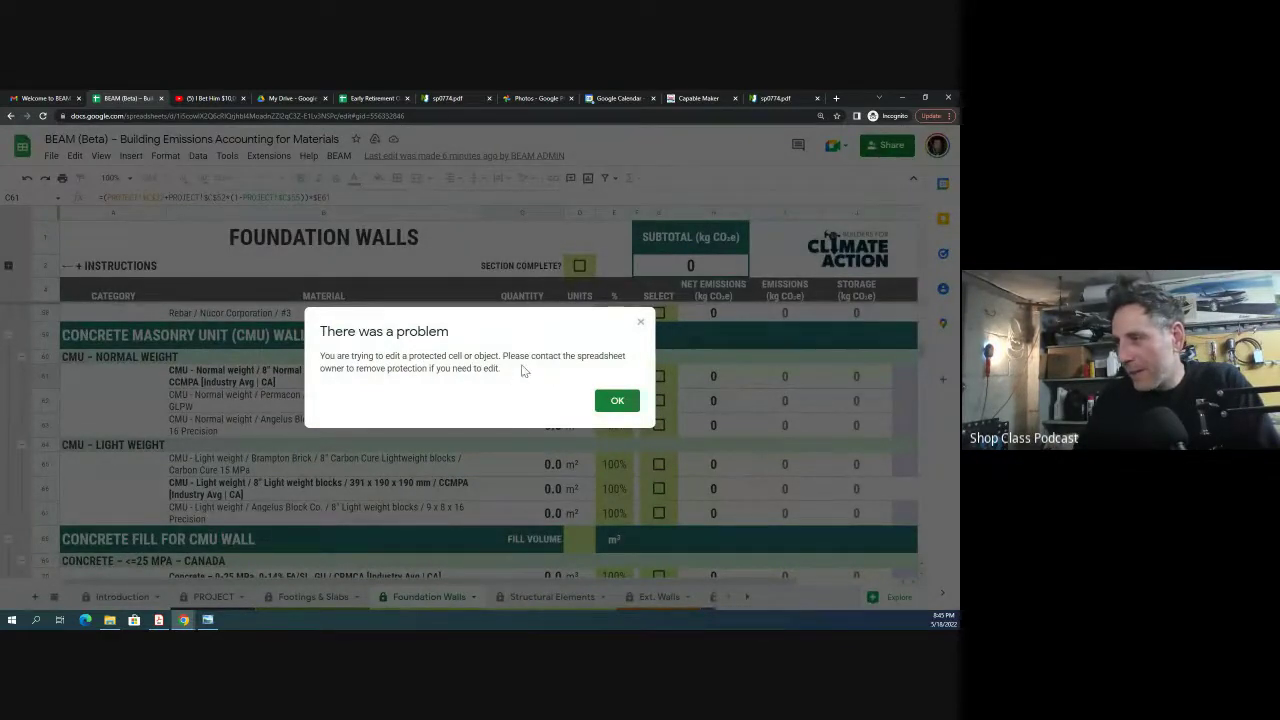
left_click(617, 399)
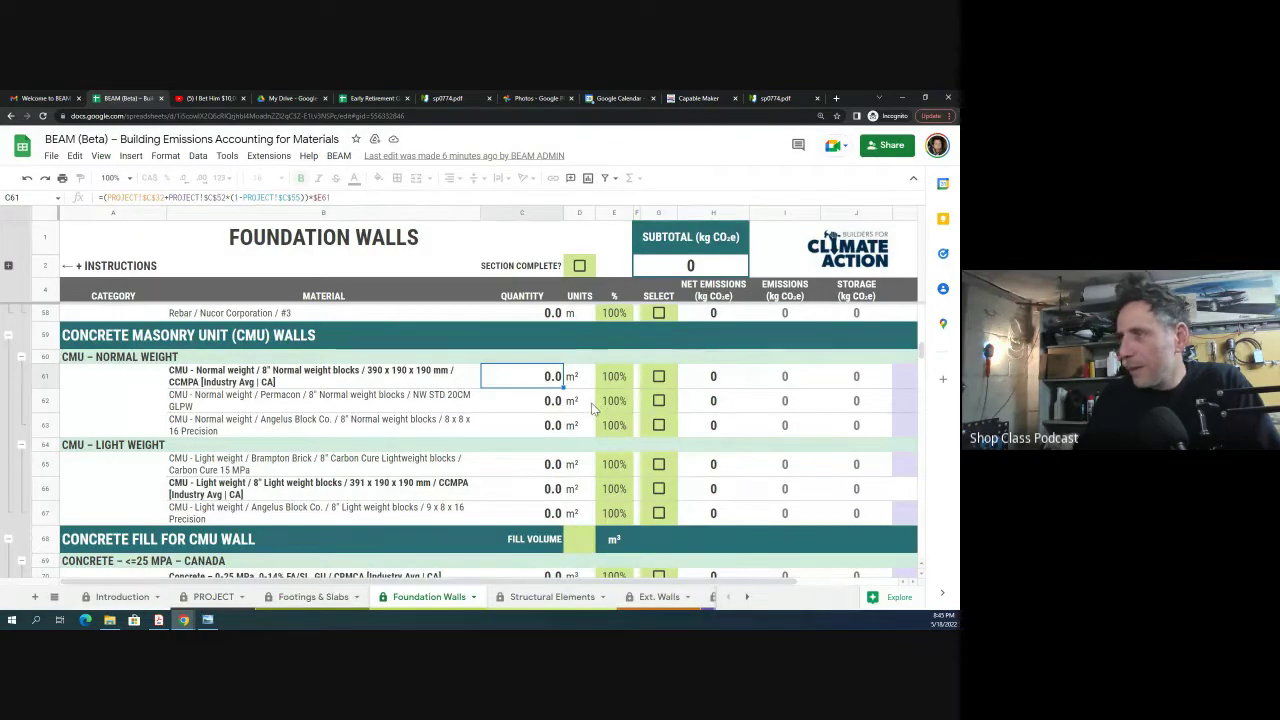
Step: Make a copy of the BEAM (Beta) spreadsheet in My Drive under the suggested name, without sharing it or copying comments
left_click(45, 98)
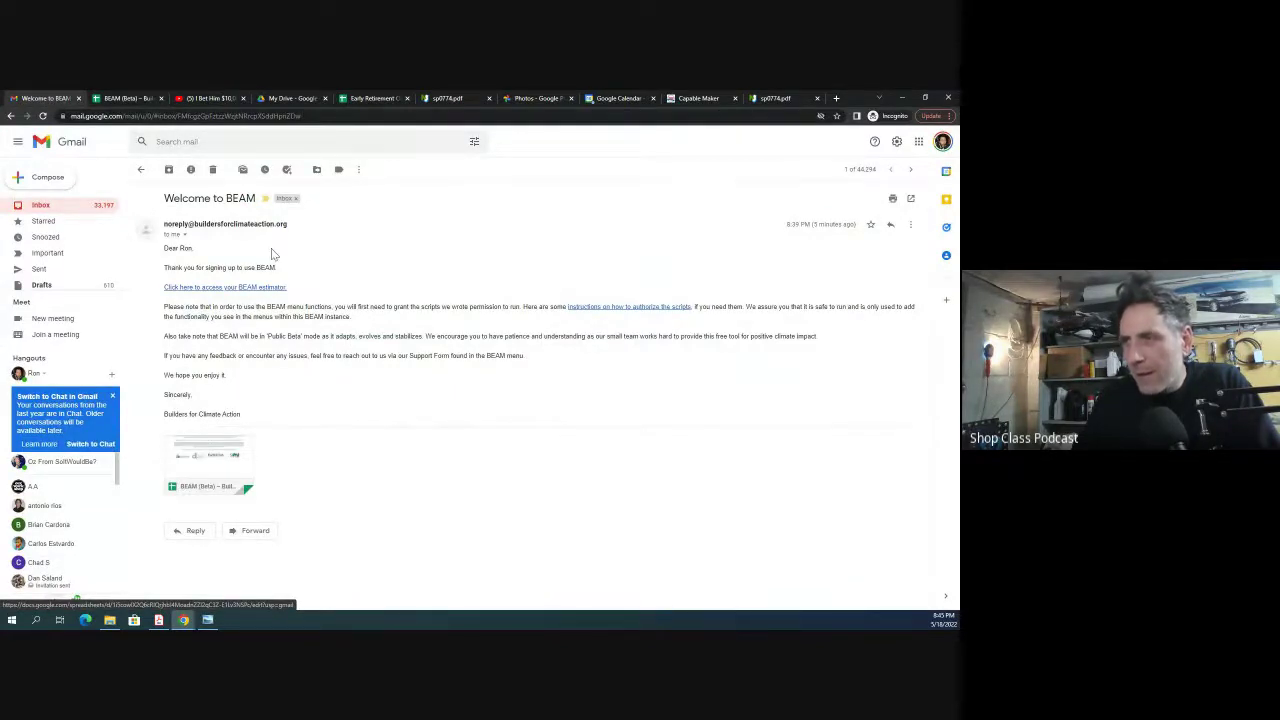
left_click(128, 97)
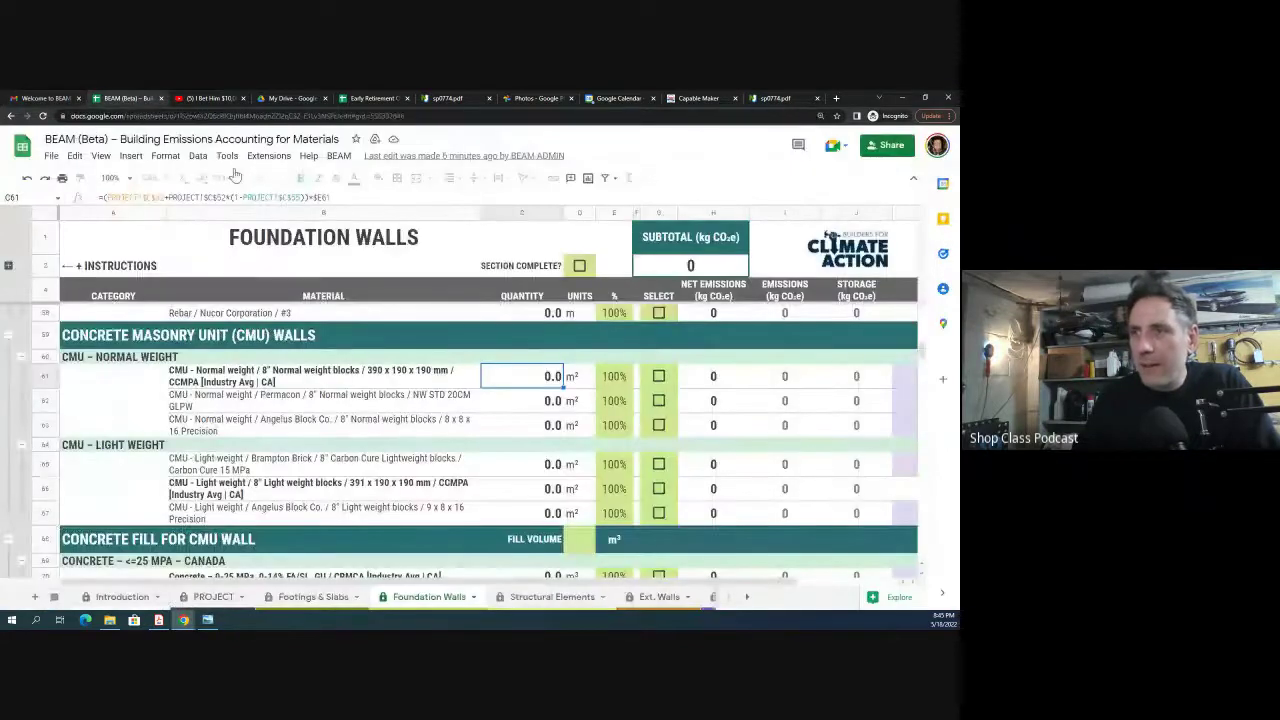
left_click(51, 156)
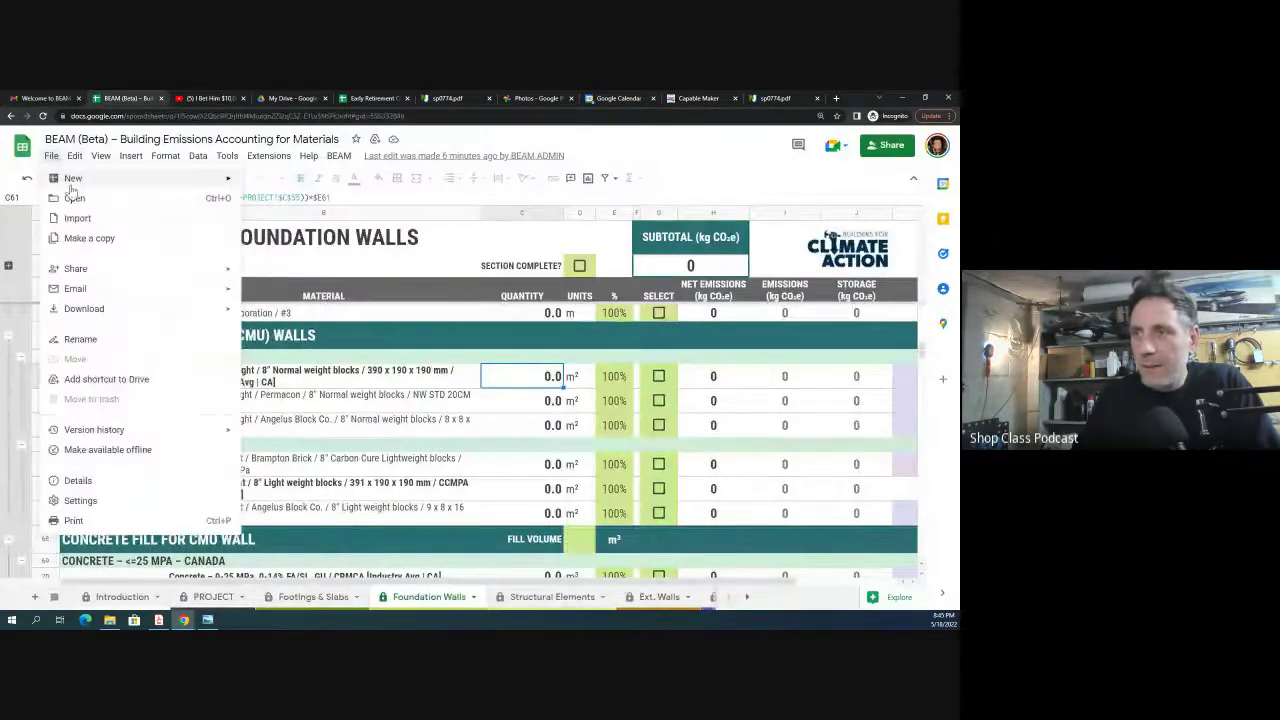
mouse_move(74, 182)
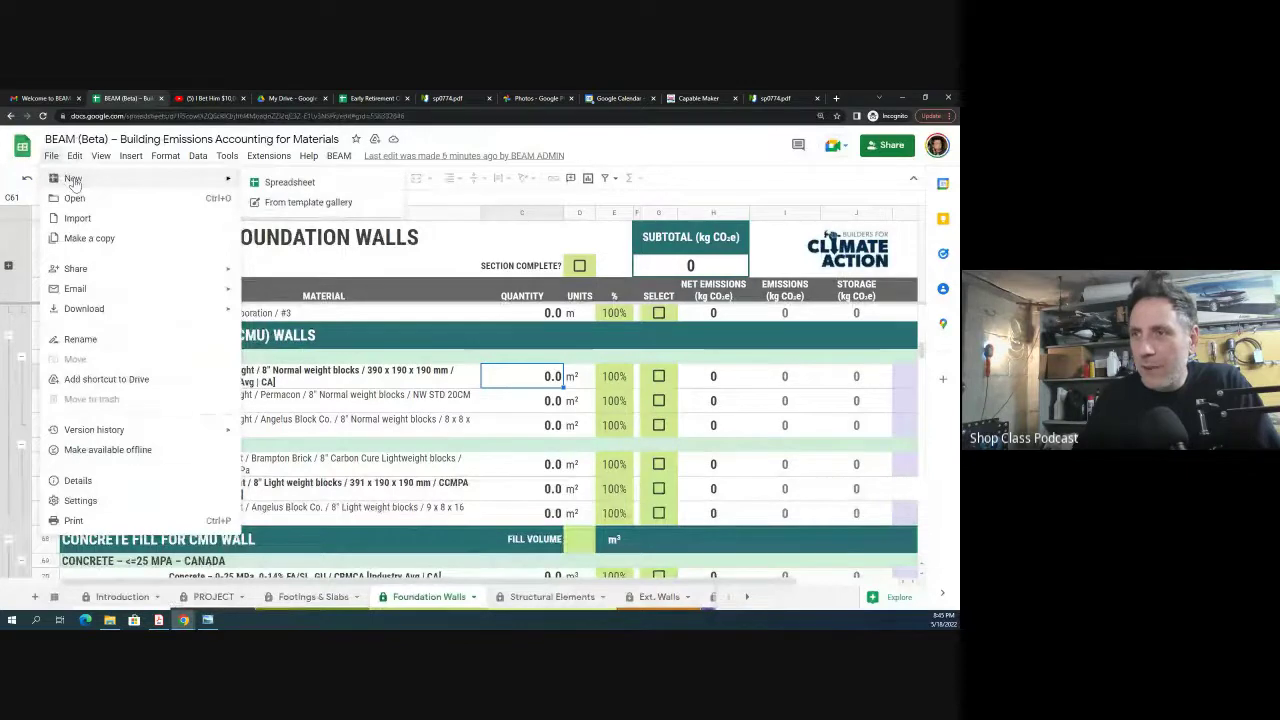
left_click(90, 238)
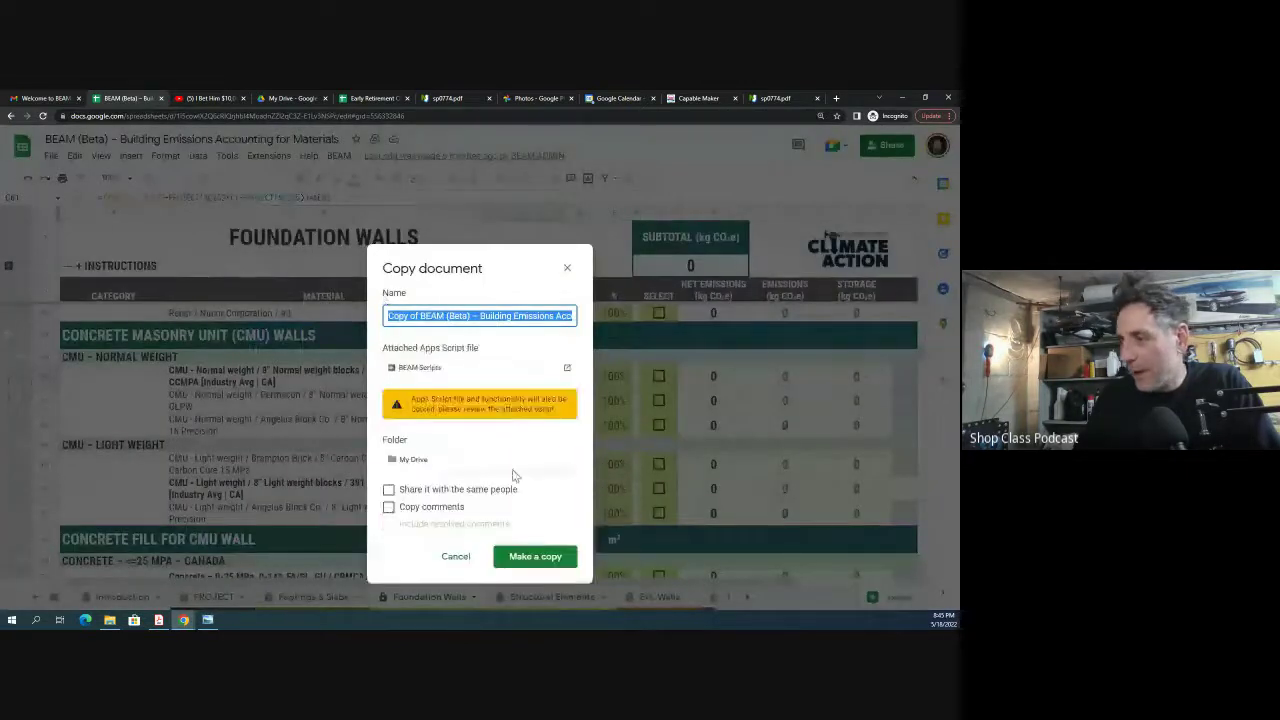
left_click(532, 562)
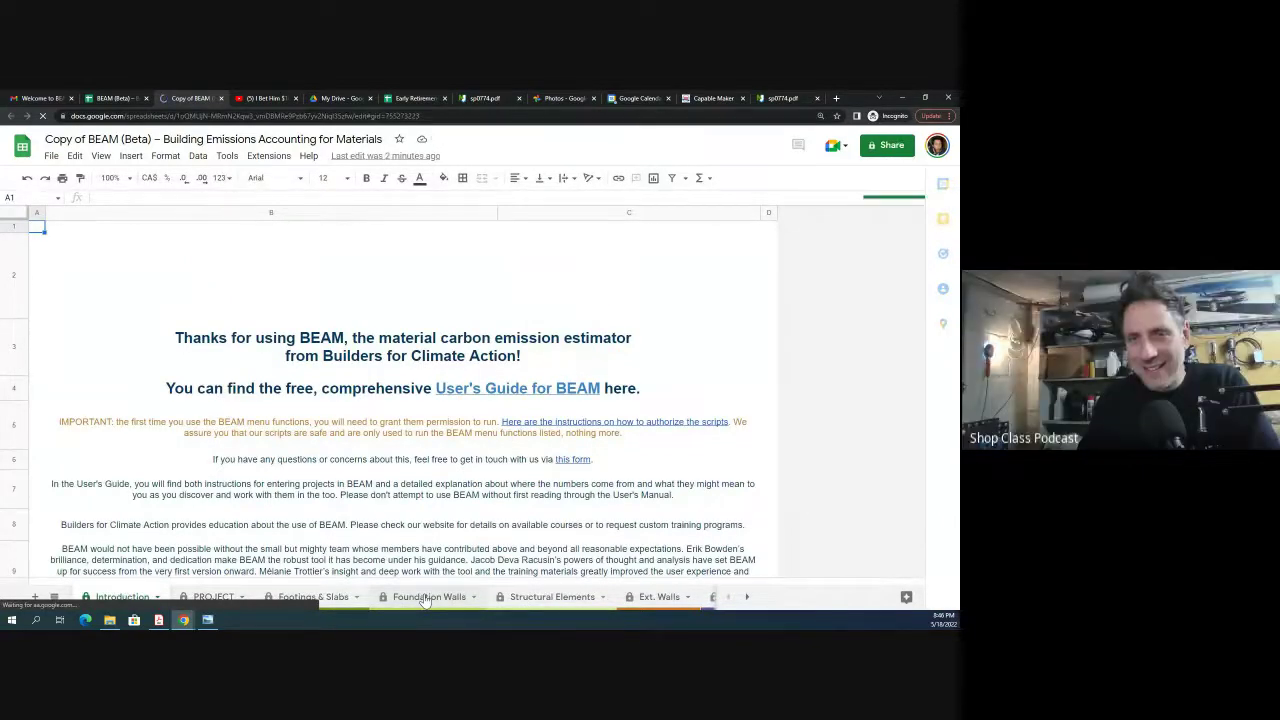
Step: In the copy's Foundation Walls sheet, set the quantity of the industry-average 8" normal weight CMU blocks to 10 m²
left_click(426, 597)
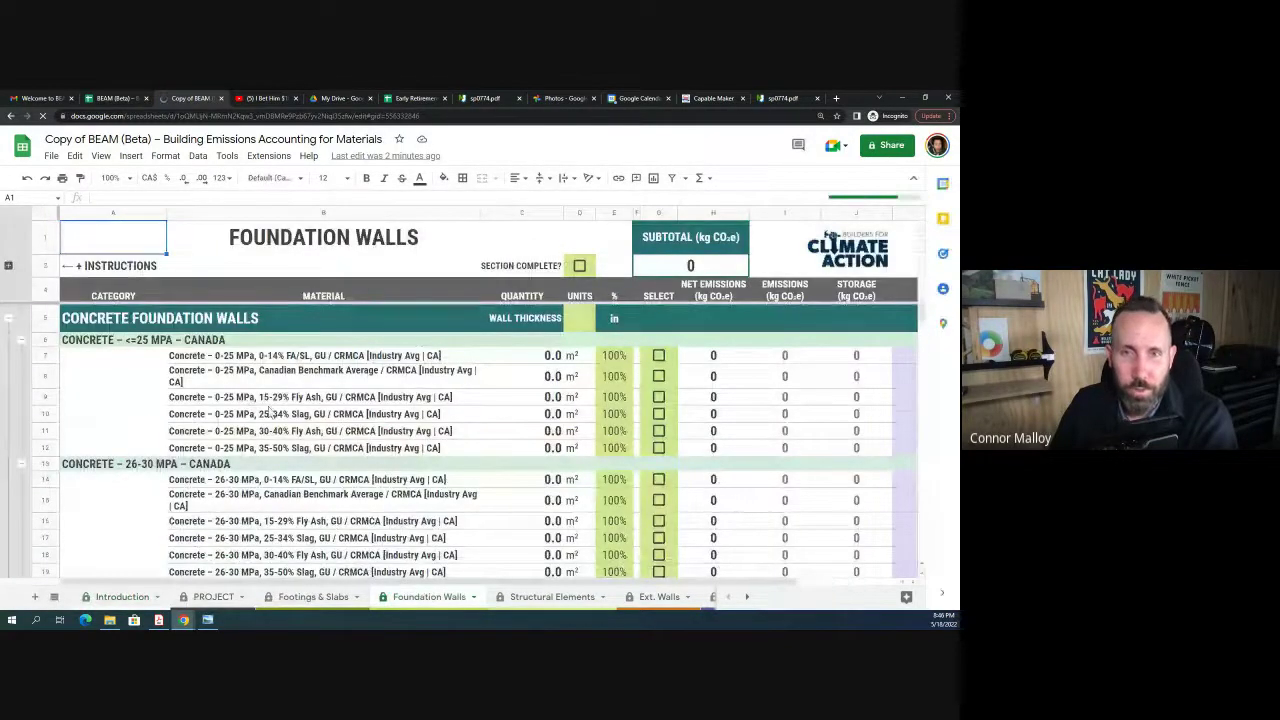
scroll(268, 410, "down", 6)
scroll(268, 410, "down", 8)
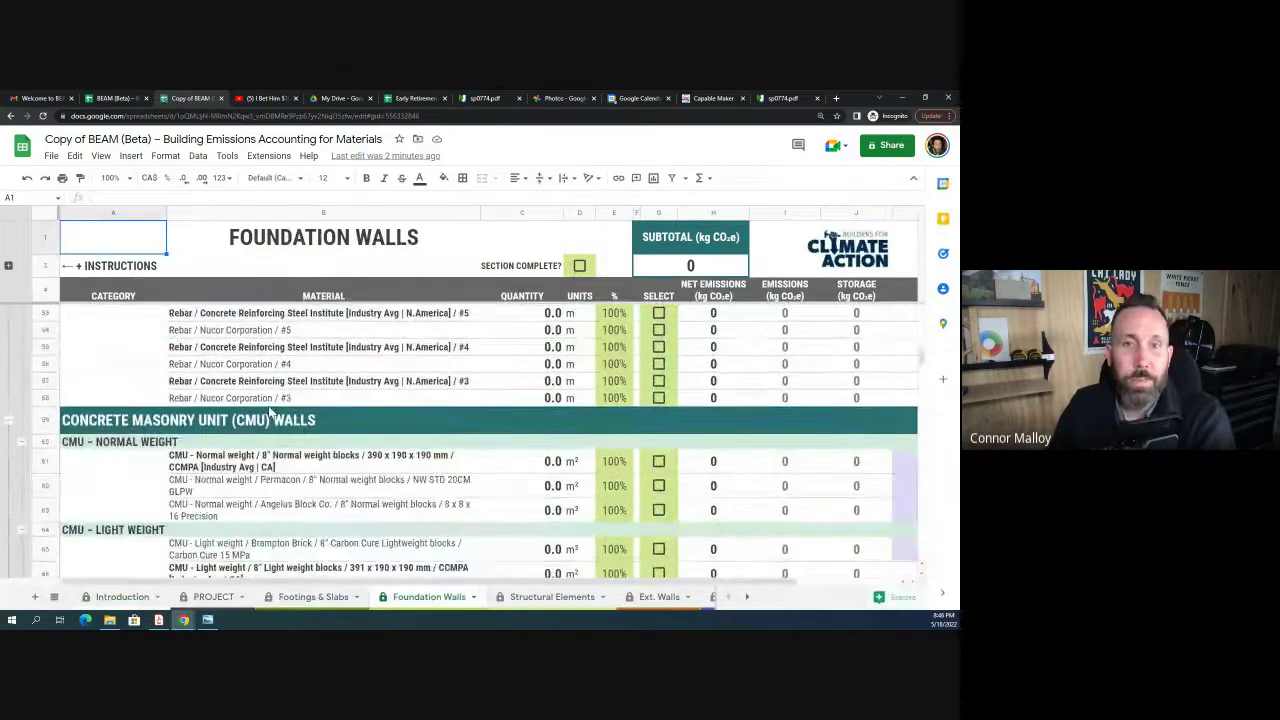
scroll(268, 413, "down", 1)
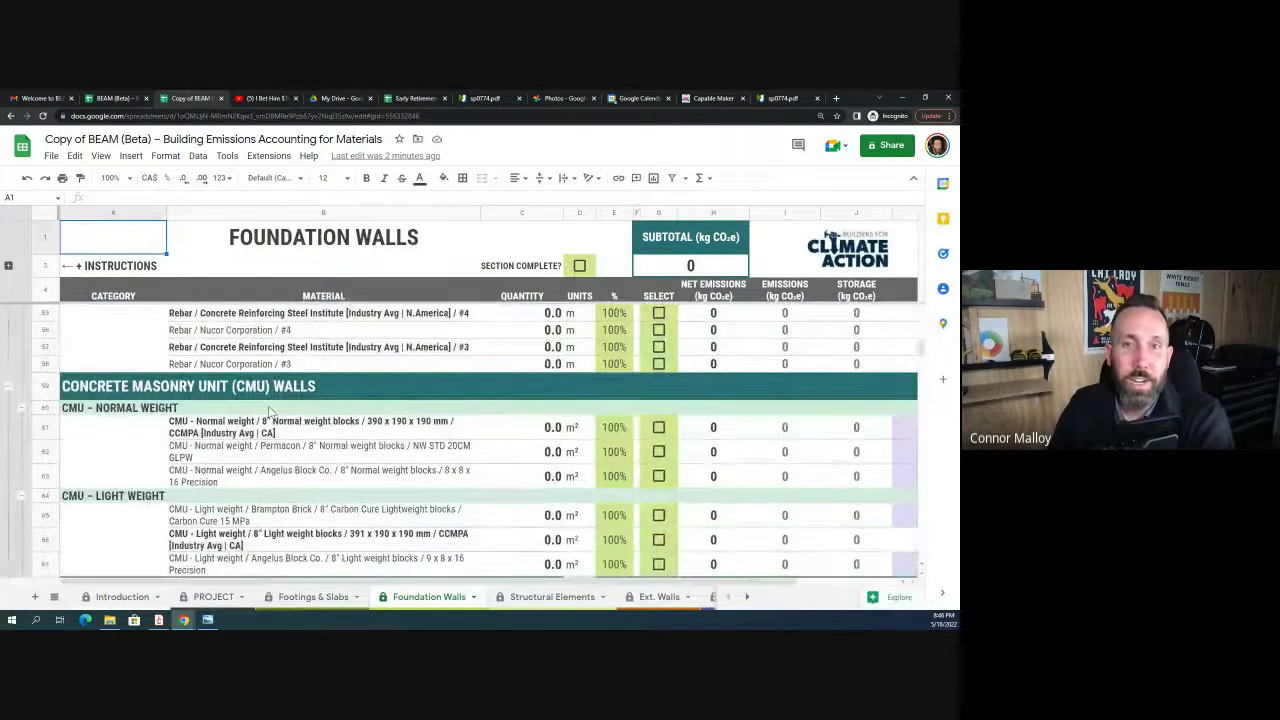
left_click(558, 430)
type("10")
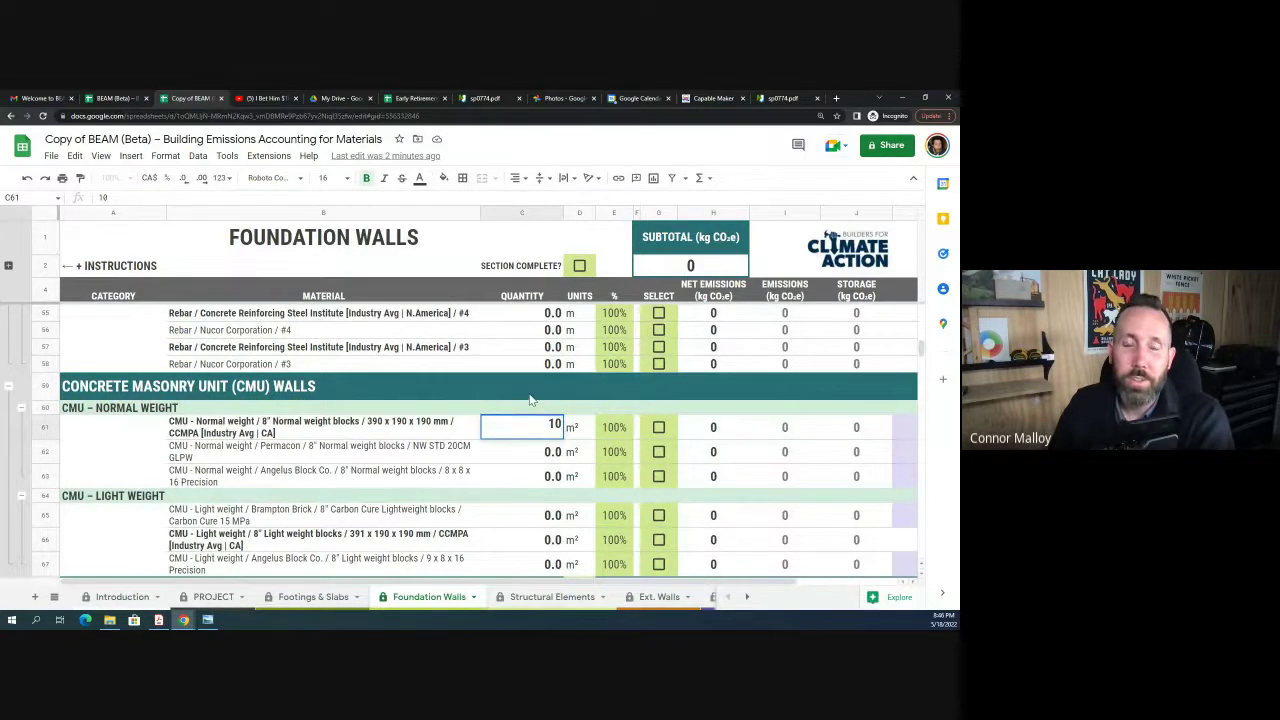
key("Up")
key("Up")
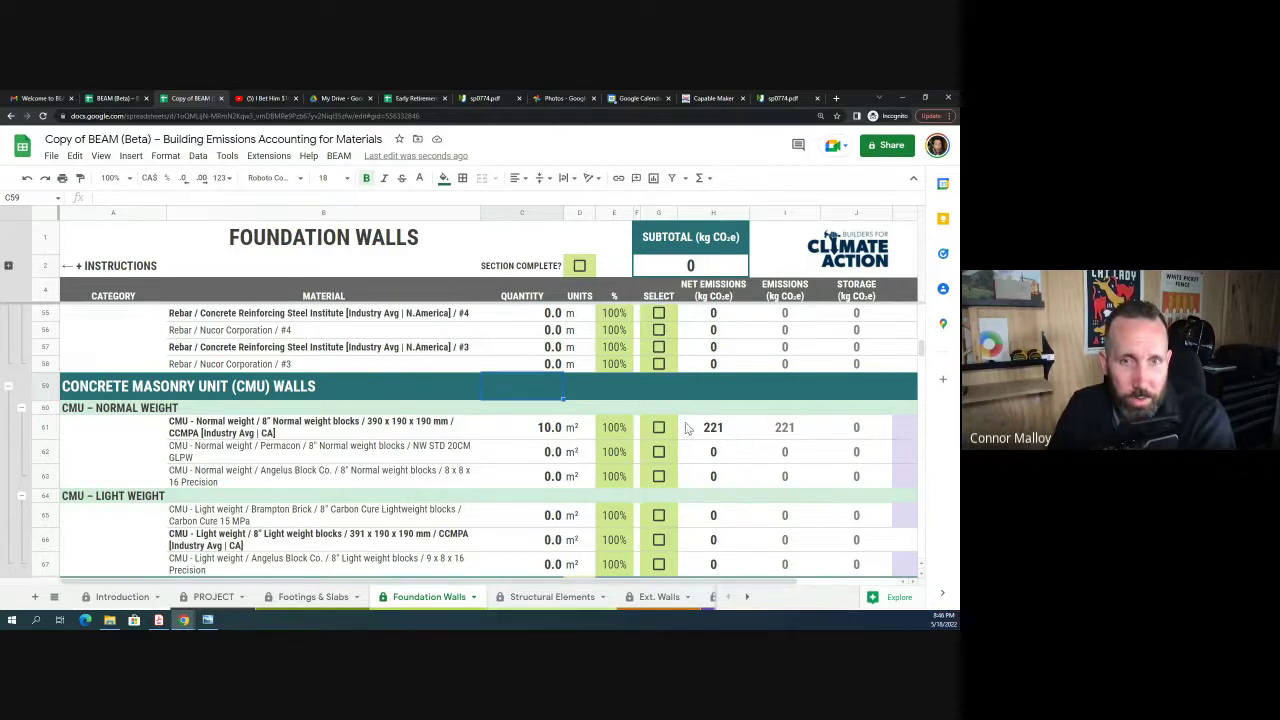
Step: Set the quantity of the industry-average 8" normal weight CMU blocks in row 61 to 0
left_click(555, 433)
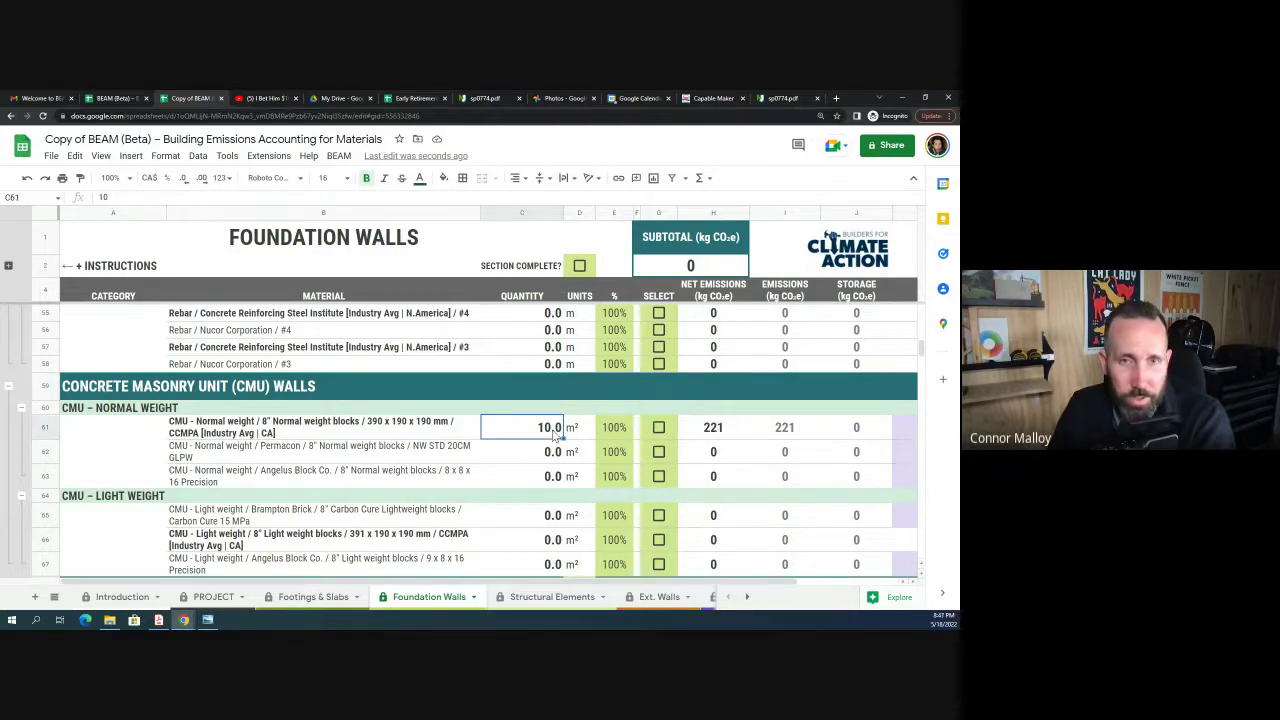
type("0")
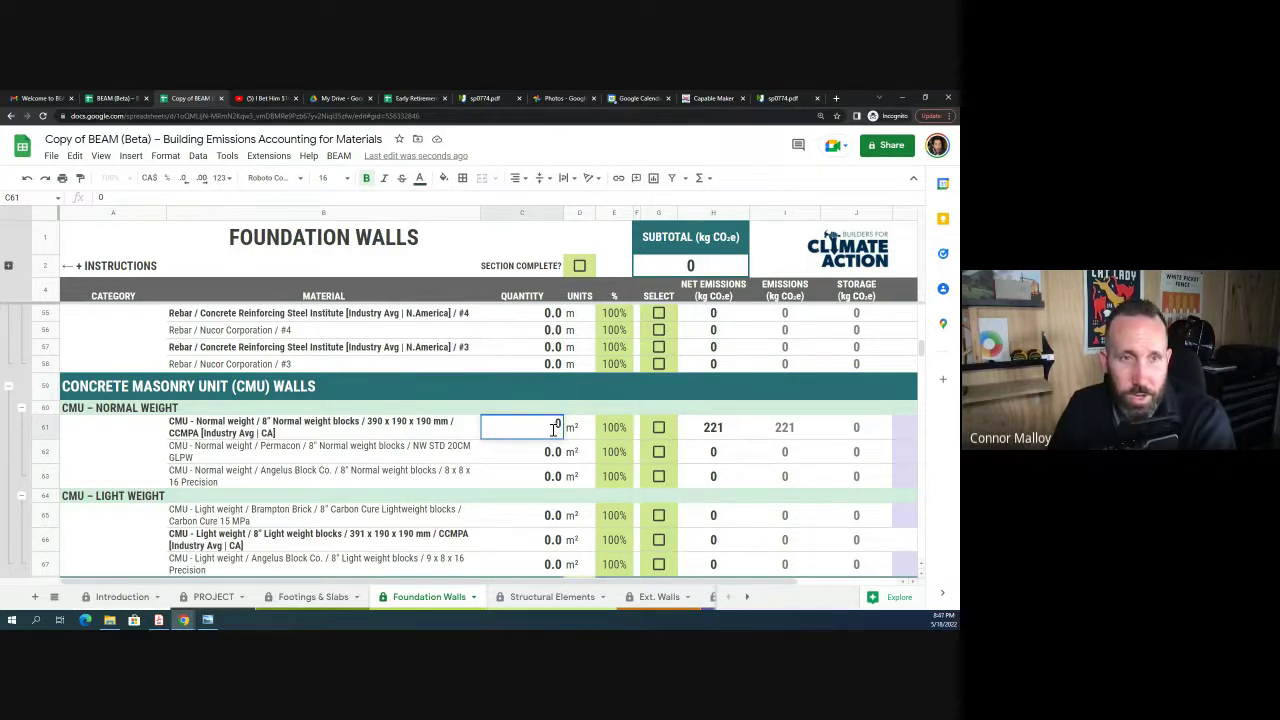
key("Return")
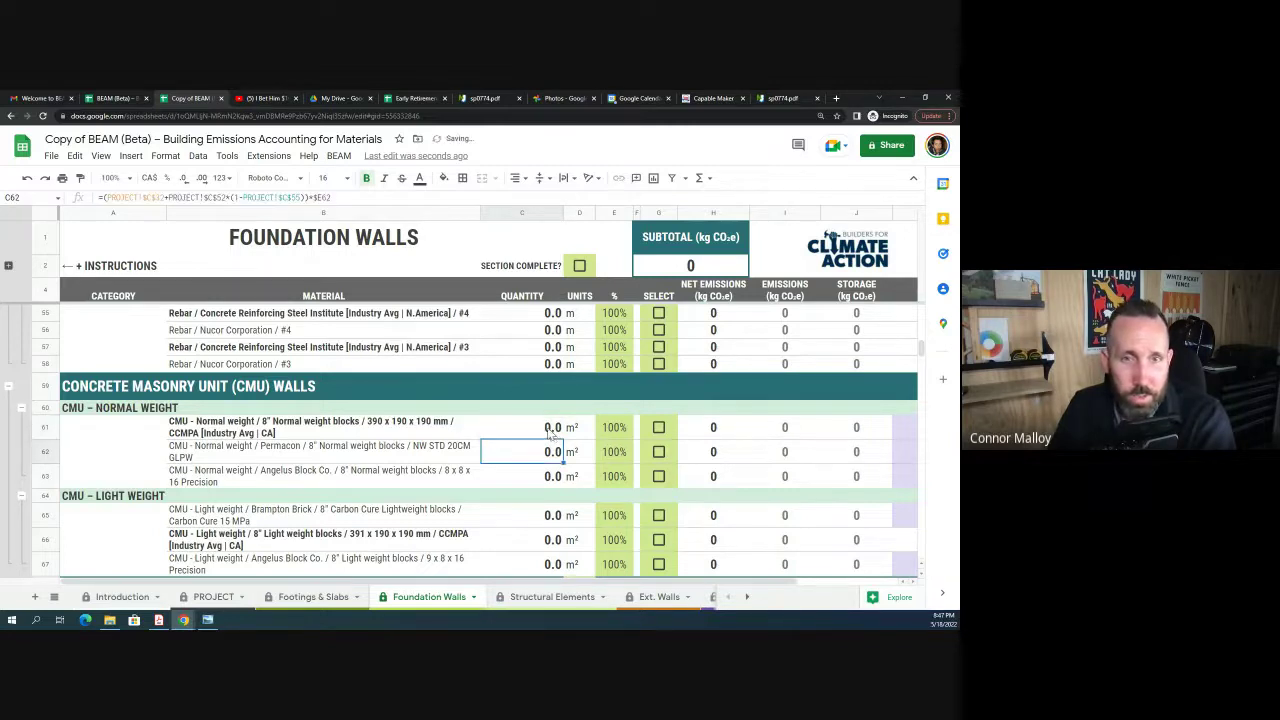
Step: Set the wall thickness of the concrete foundation walls to 8 in
scroll(402, 413, "up", 10)
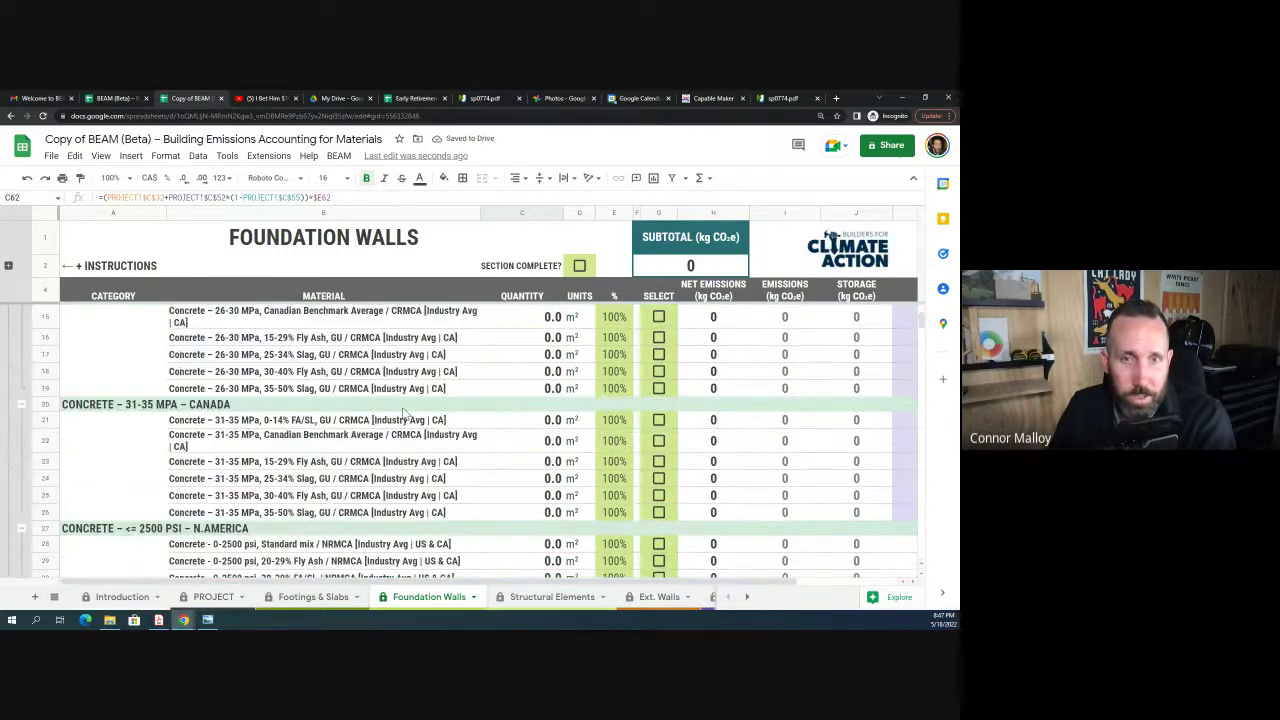
scroll(405, 413, "up", 3)
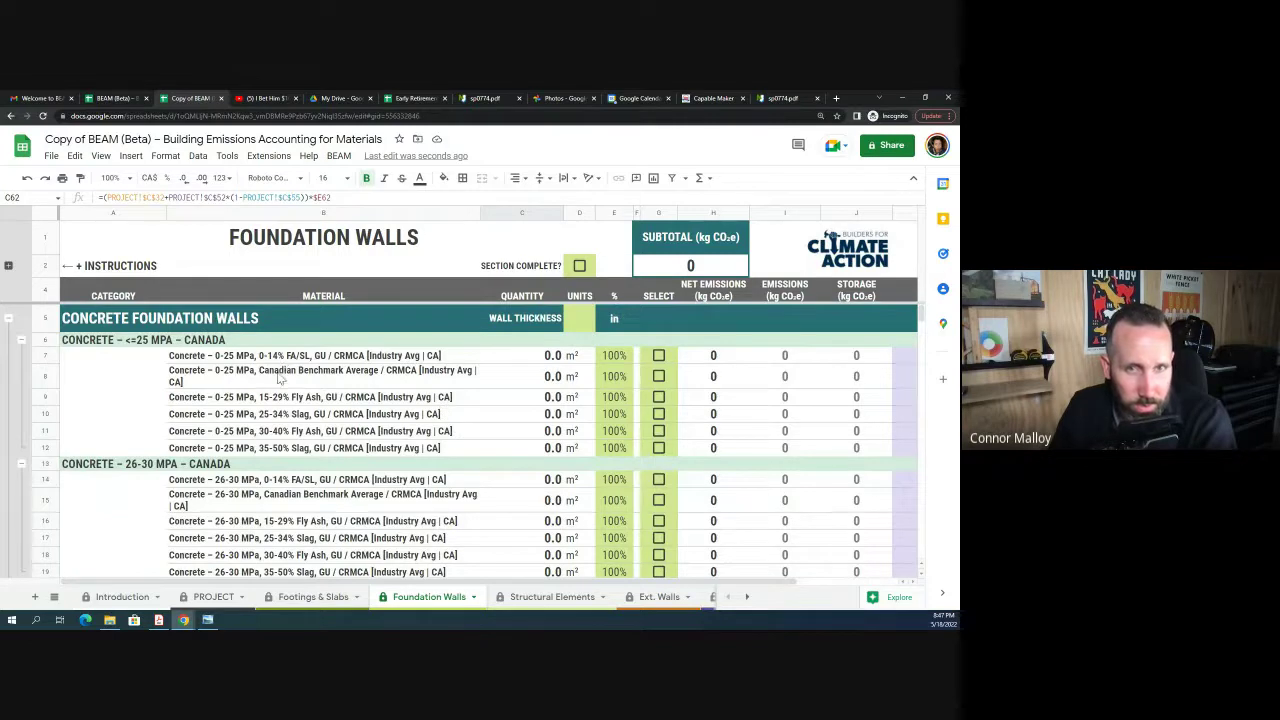
left_click(50, 356)
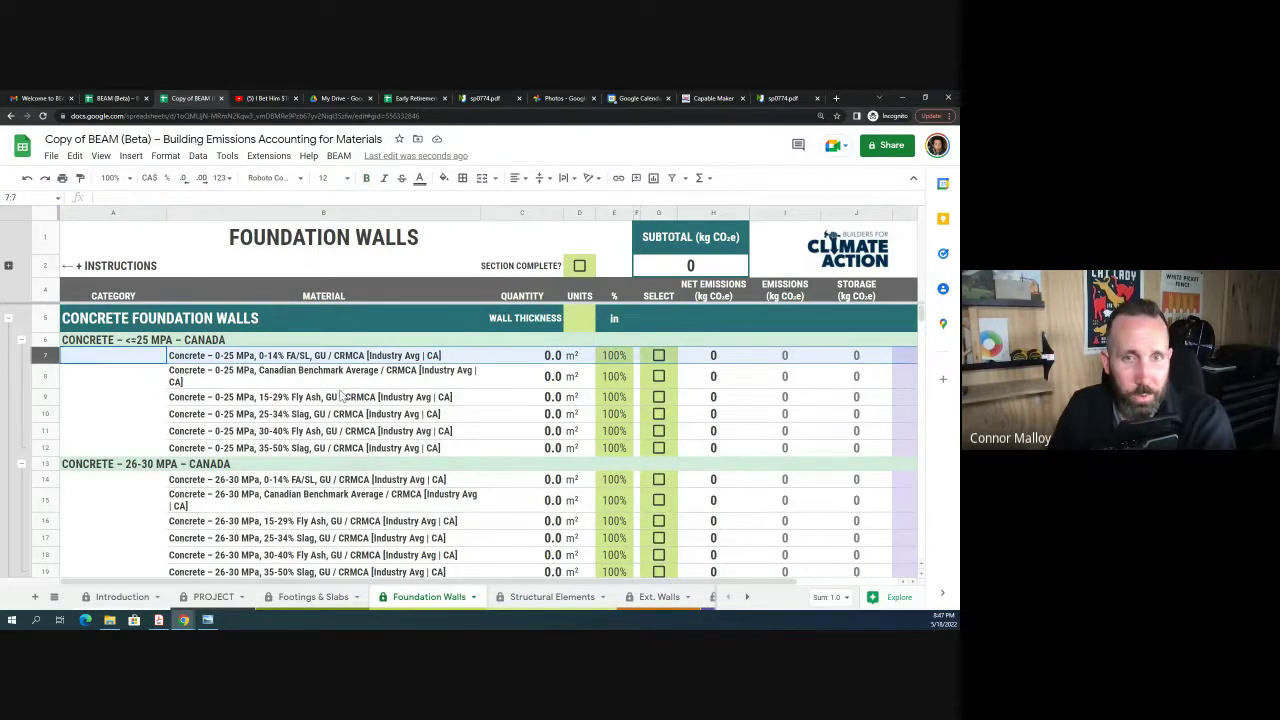
left_click(555, 358)
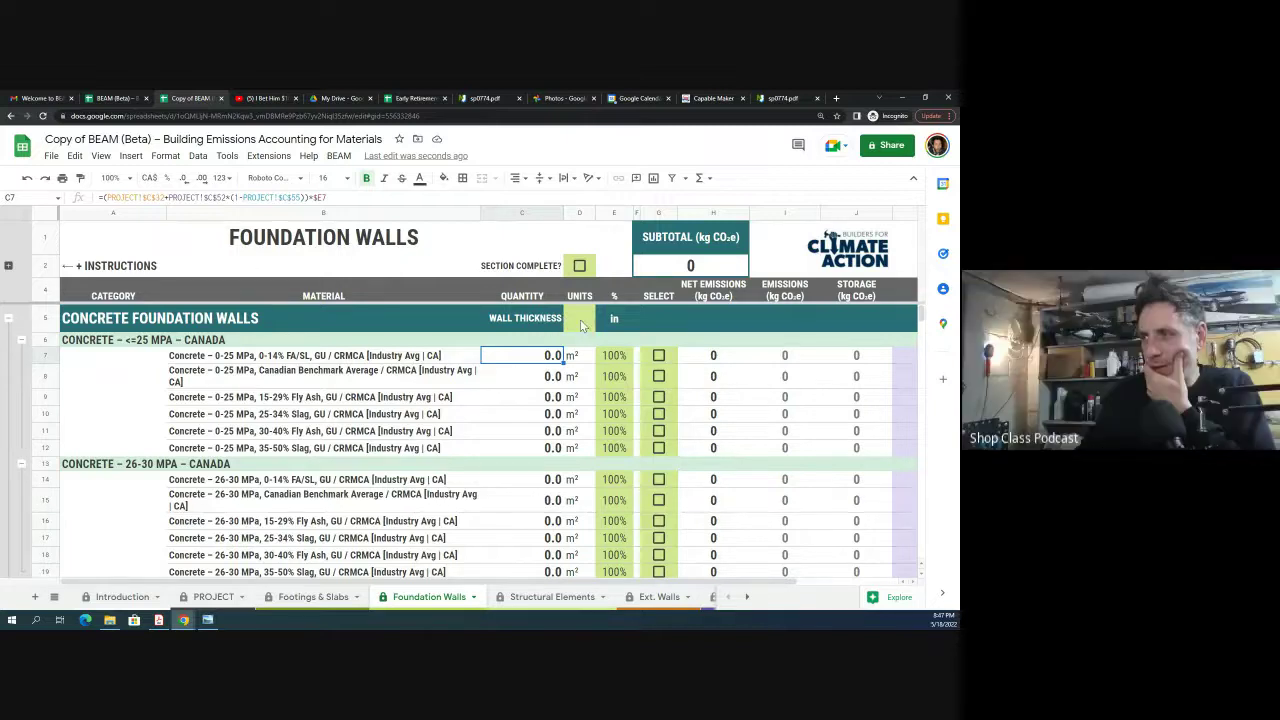
left_click(580, 319)
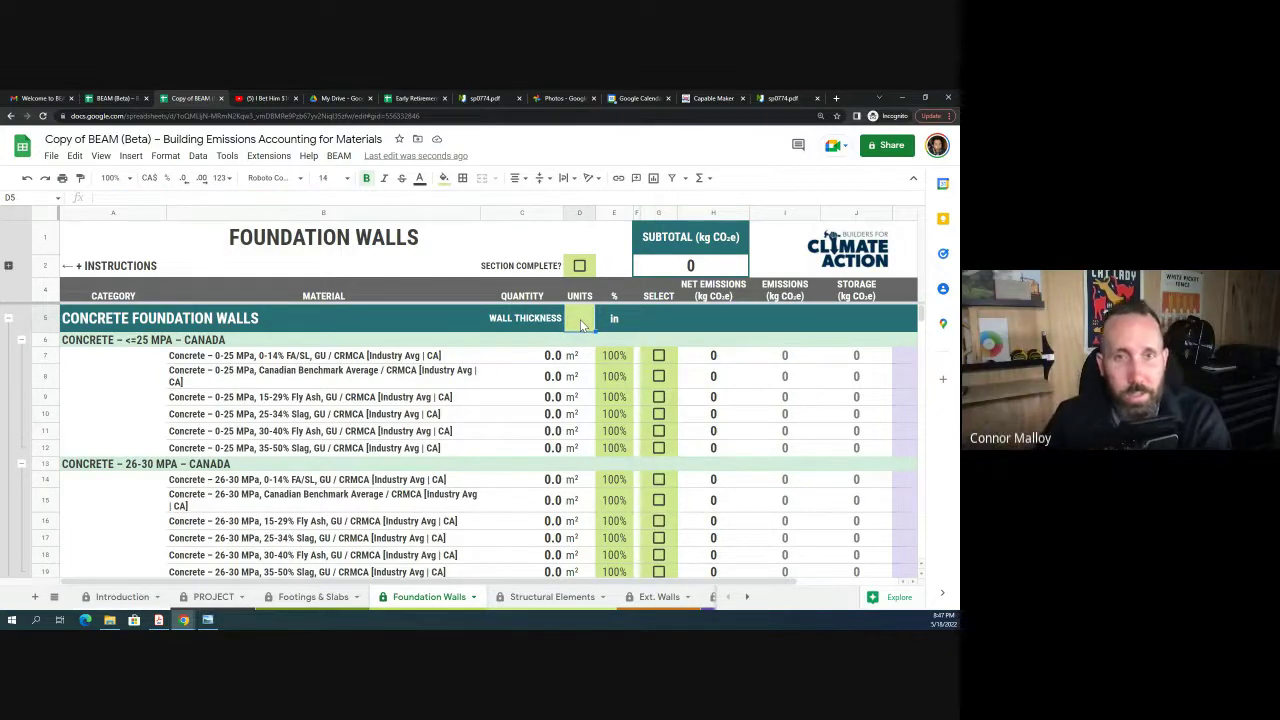
type("8")
key("Return")
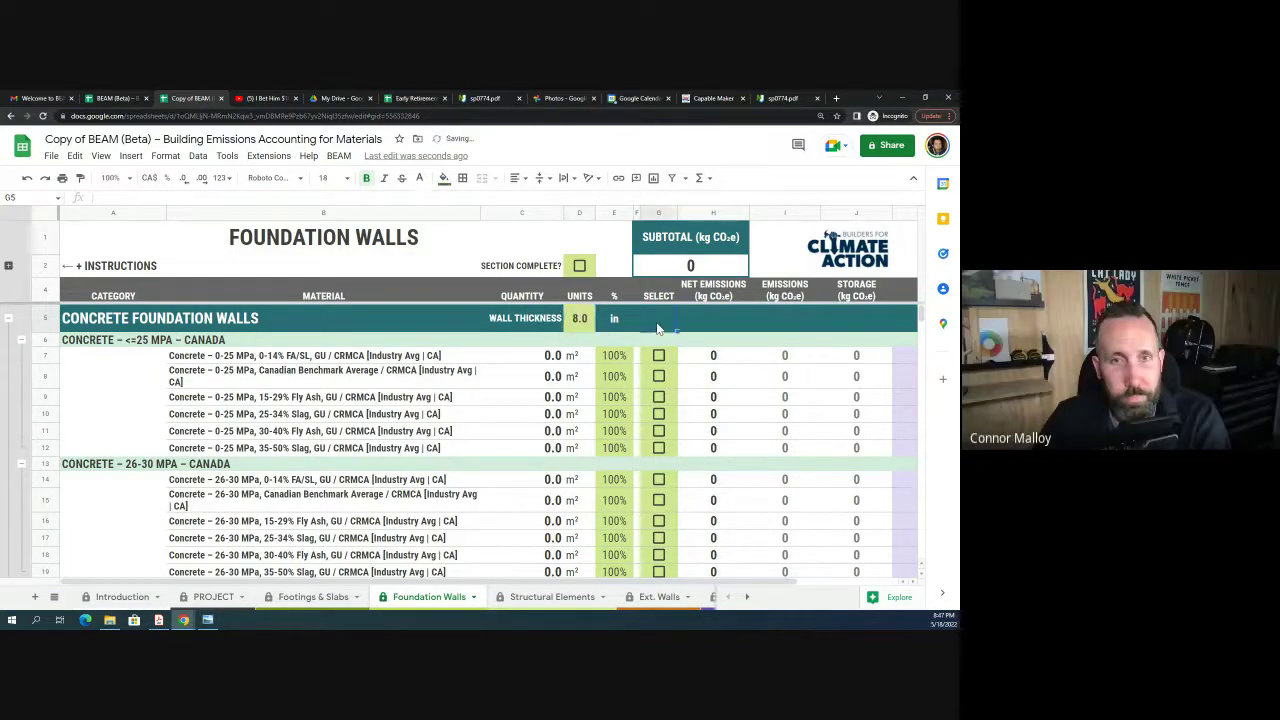
Step: Set the quantity of the Canadian 0-25 MPa concrete with 0-14% FA/SL in row 7 to 10 m²
left_click(549, 362)
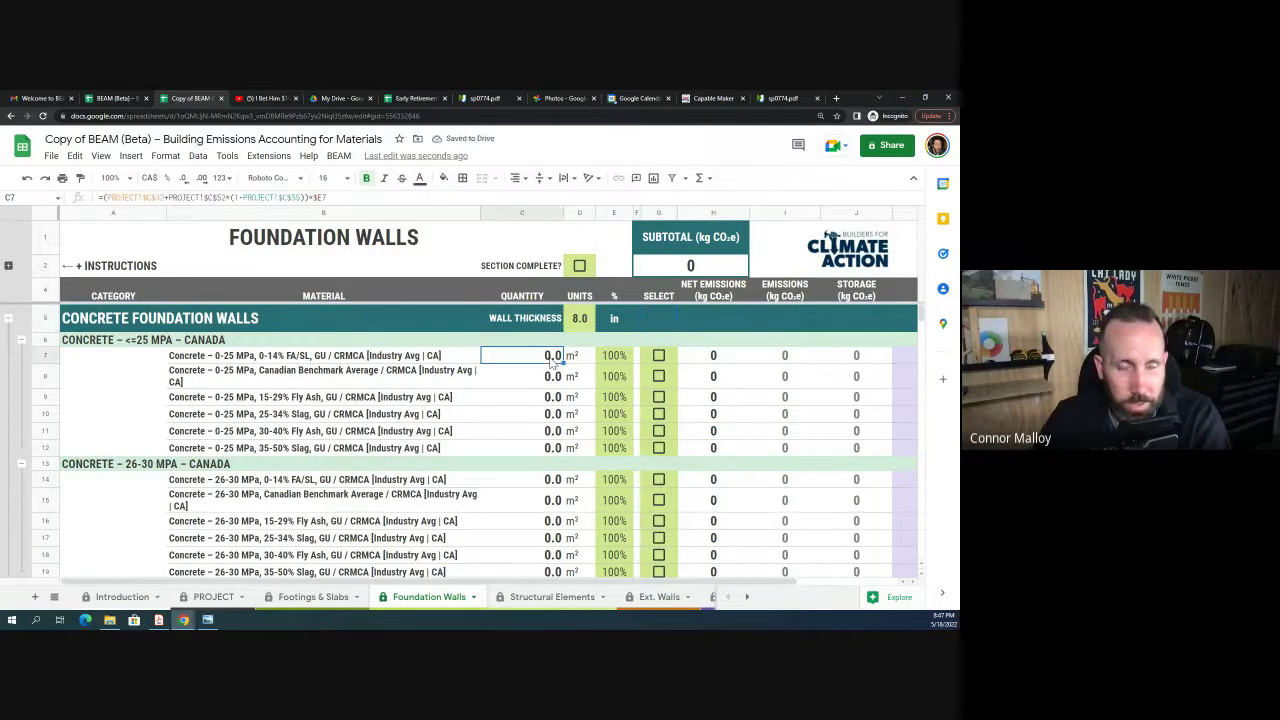
type("1")
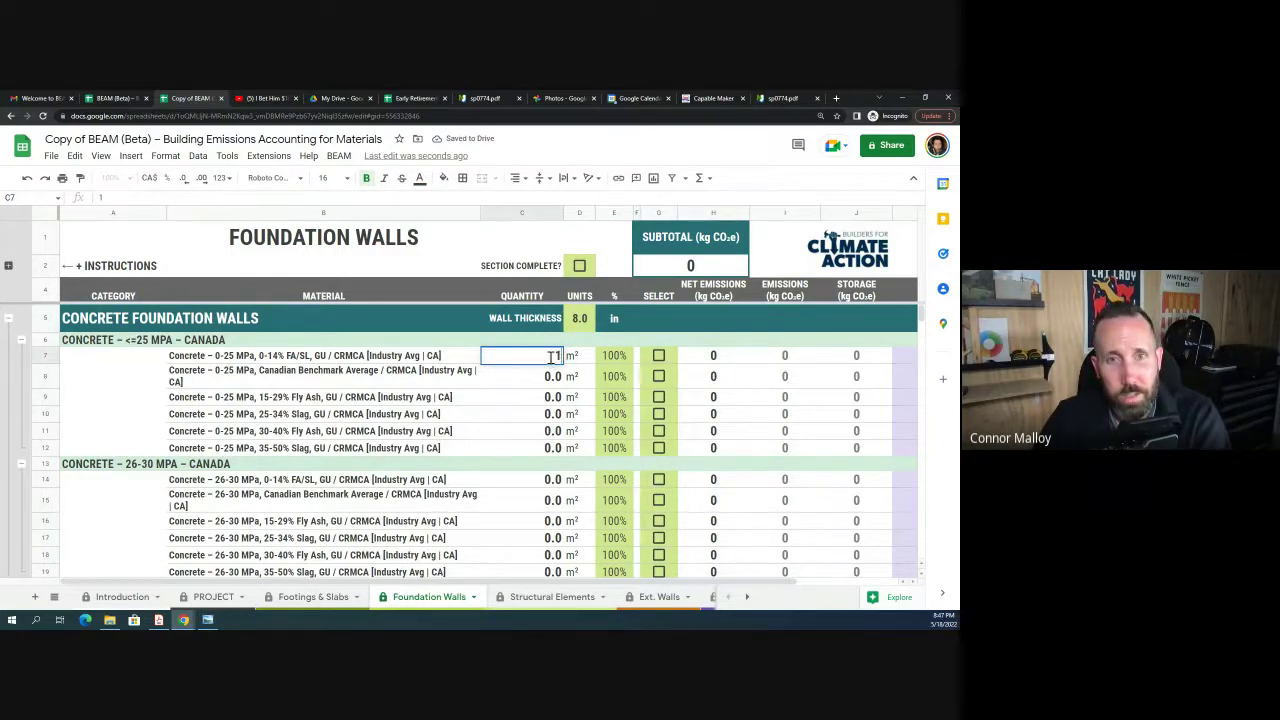
type("0")
key("Return")
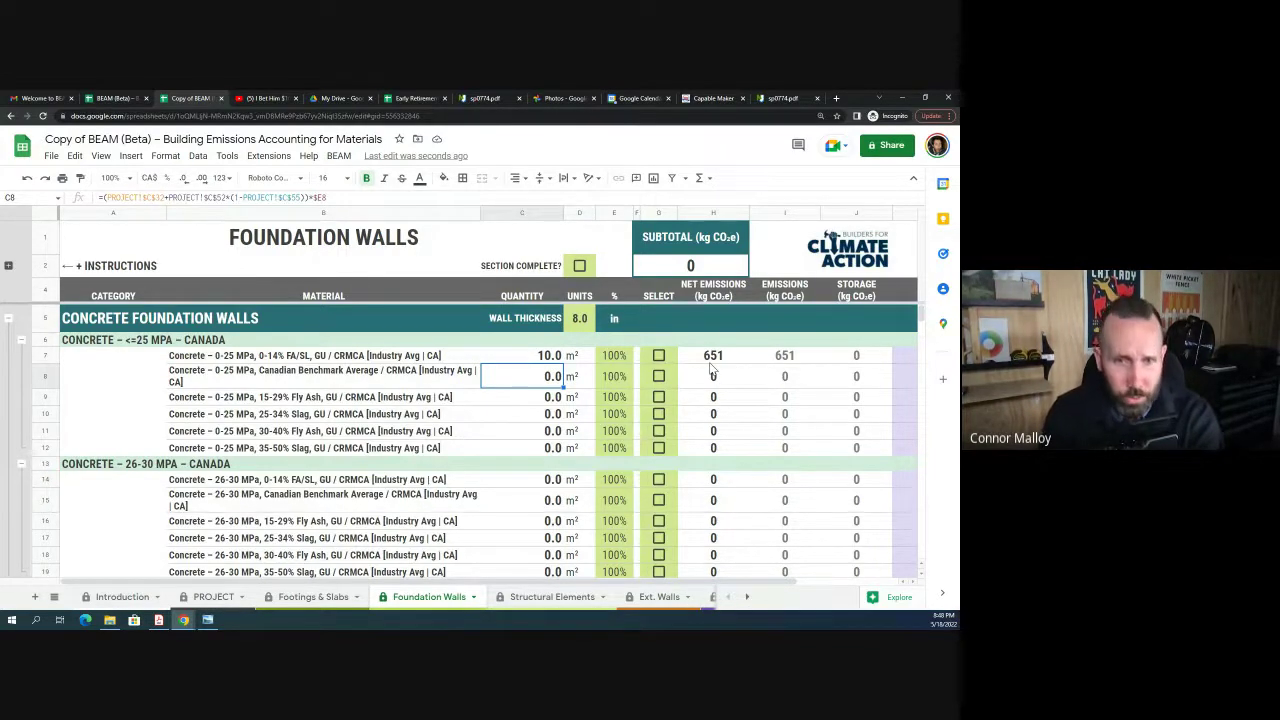
Step: In the Ext. Walls sheet, set the framing spacing of the light wood frame walls to 16 in
scroll(218, 474, "down", 1)
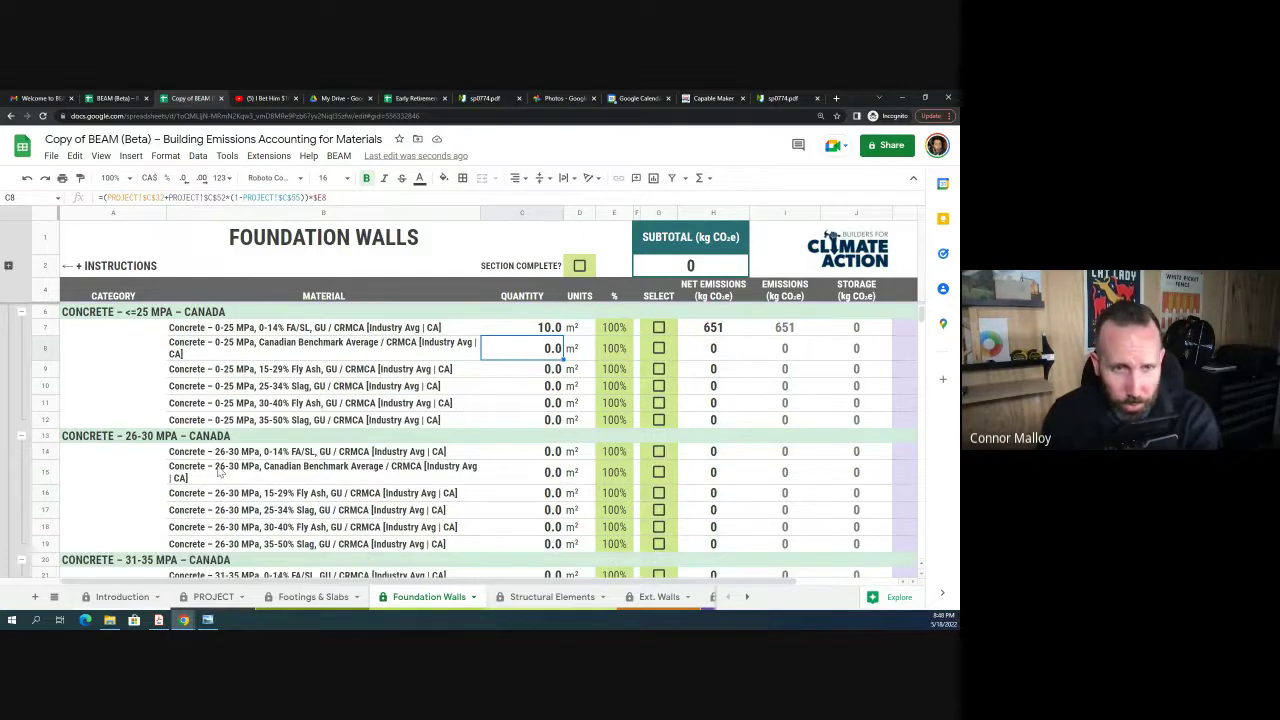
left_click(648, 598)
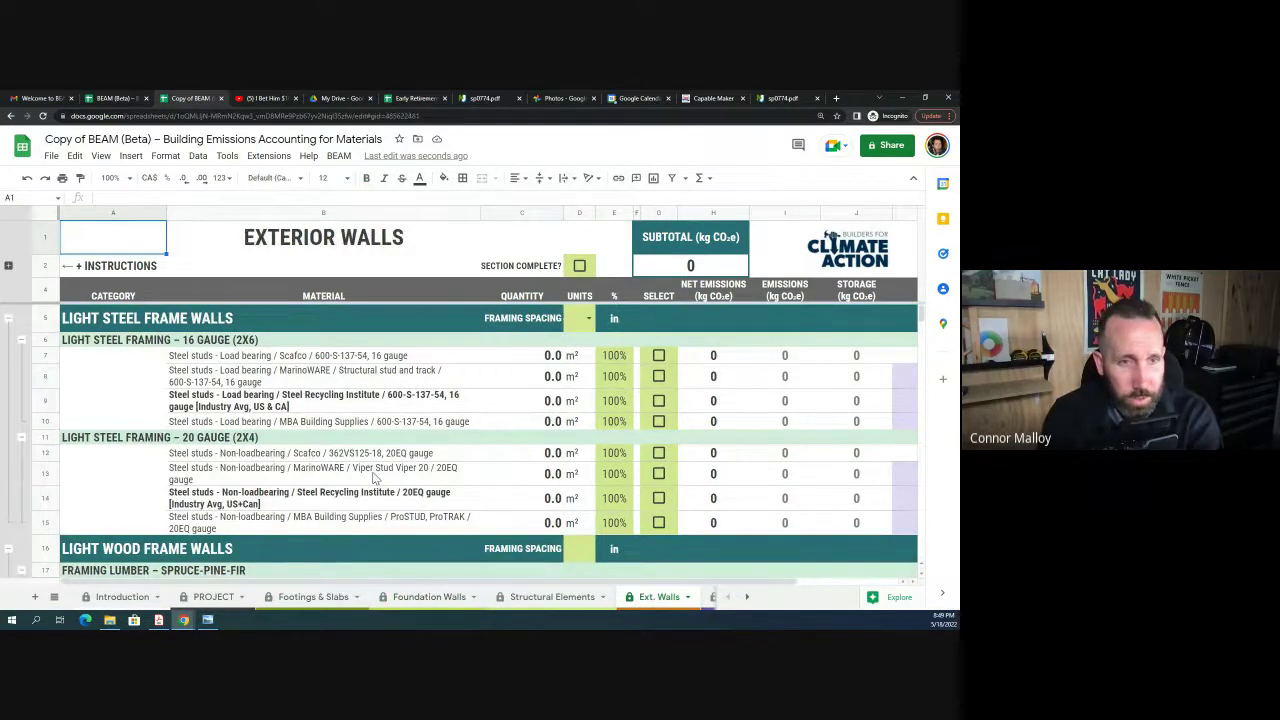
scroll(374, 478, "down", 4)
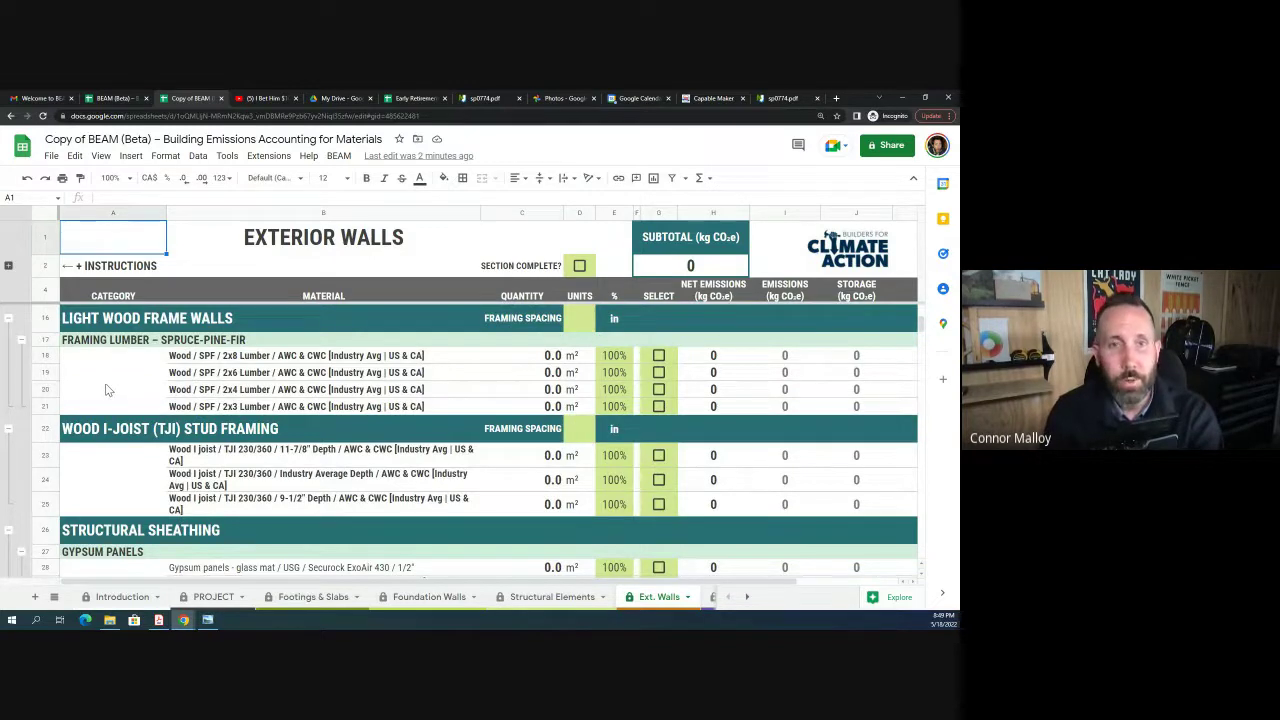
left_click(574, 317)
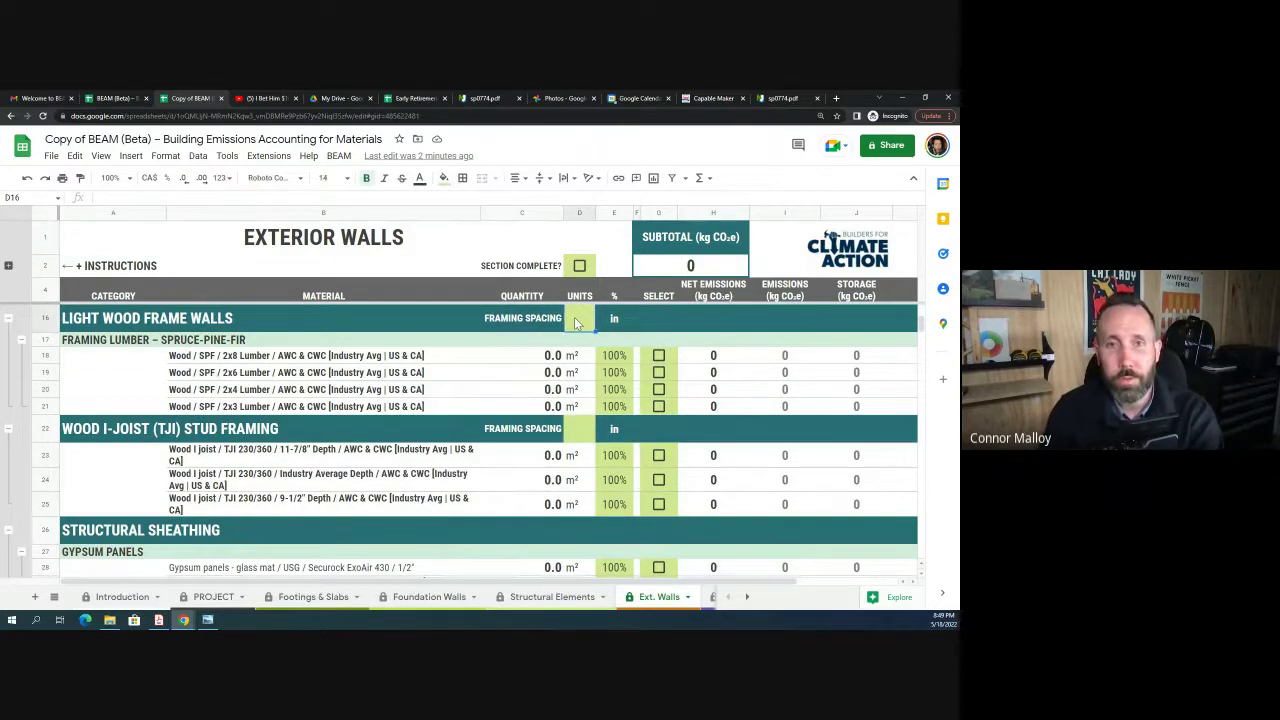
type("16")
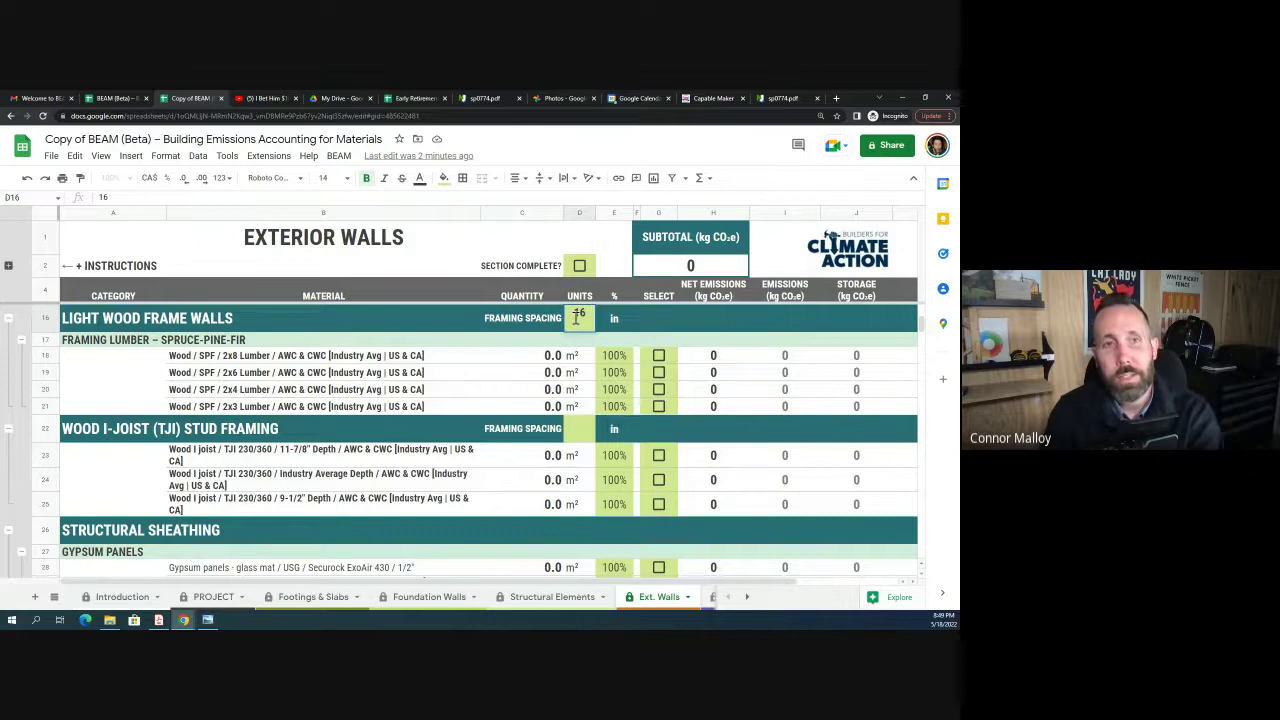
key("Return")
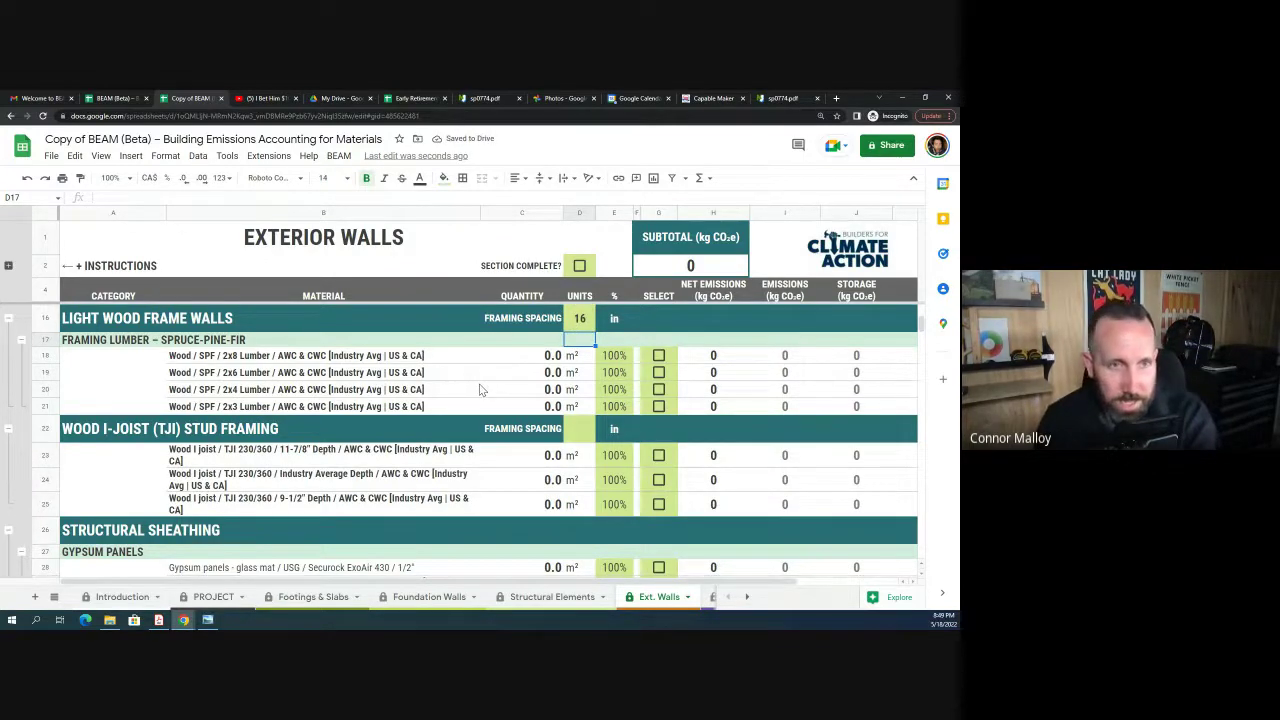
Step: Set the quantity of the SPF 2x8 lumber under light wood frame walls to 10 m²
left_click(543, 360)
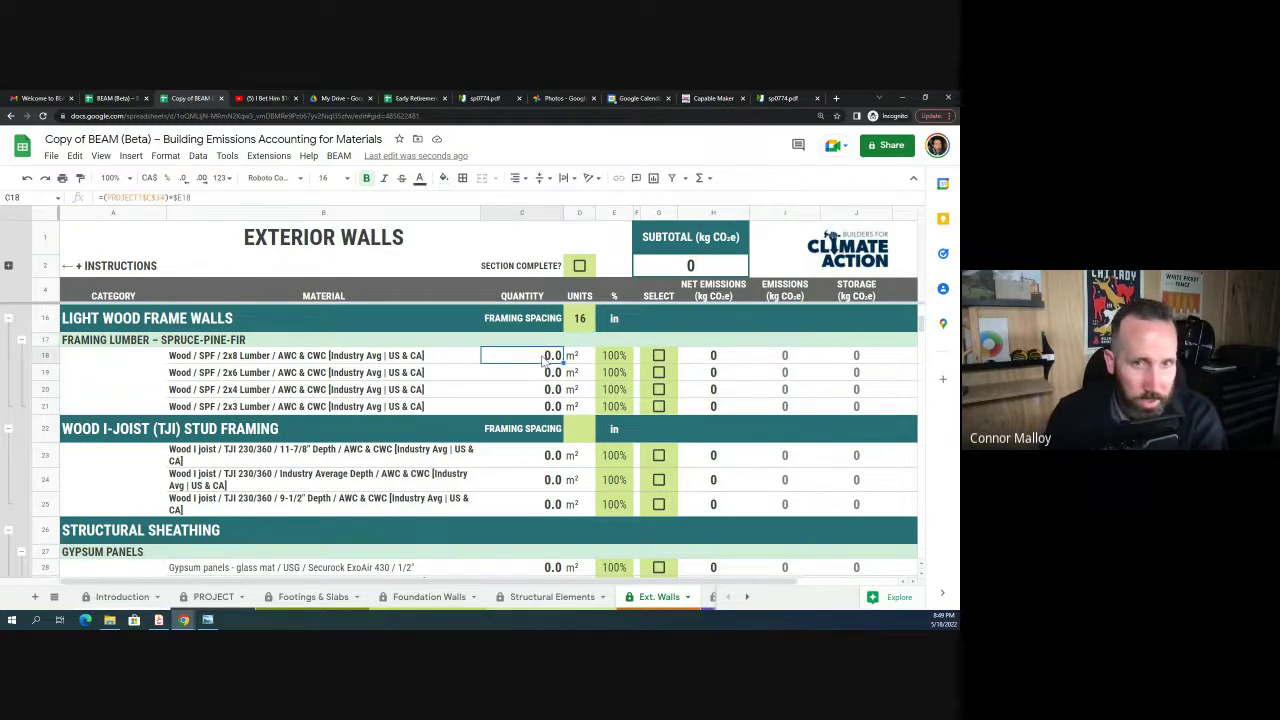
type("1")
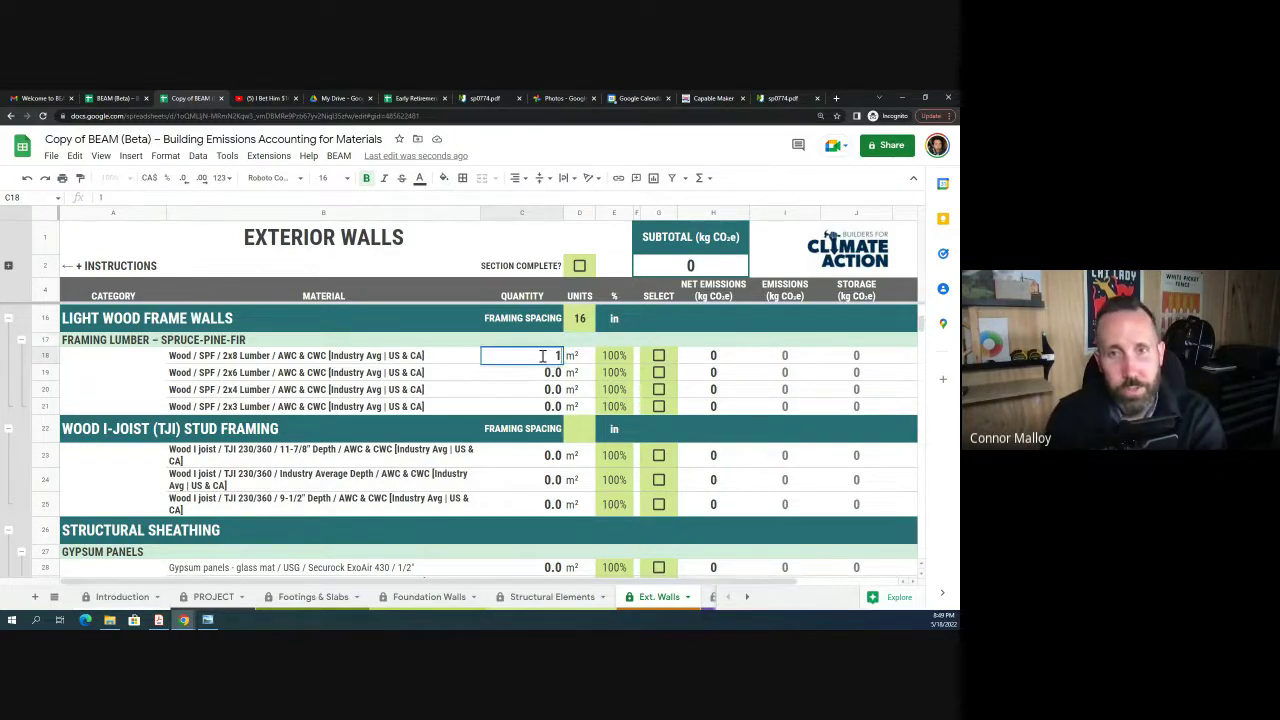
type("0")
key("Return")
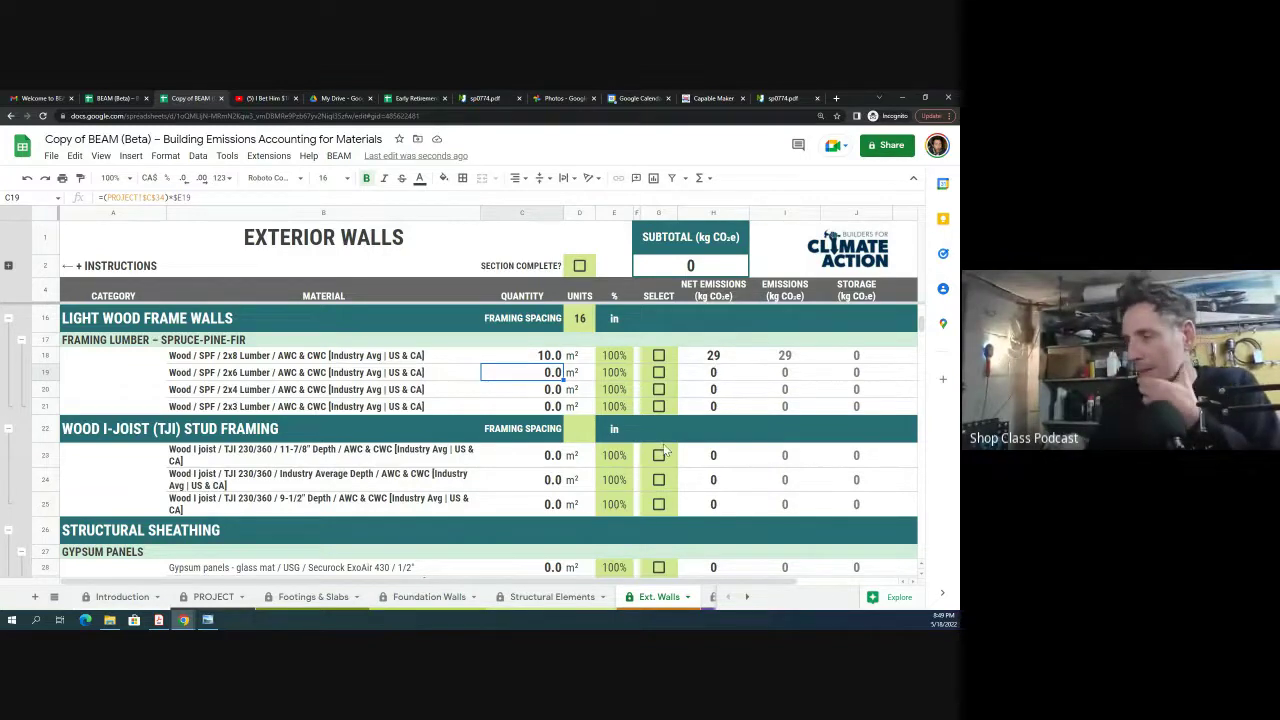
Step: Look through the exterior wall options for I-joist studs, structural sheathing and cavity insulation
scroll(648, 465, "down", 2)
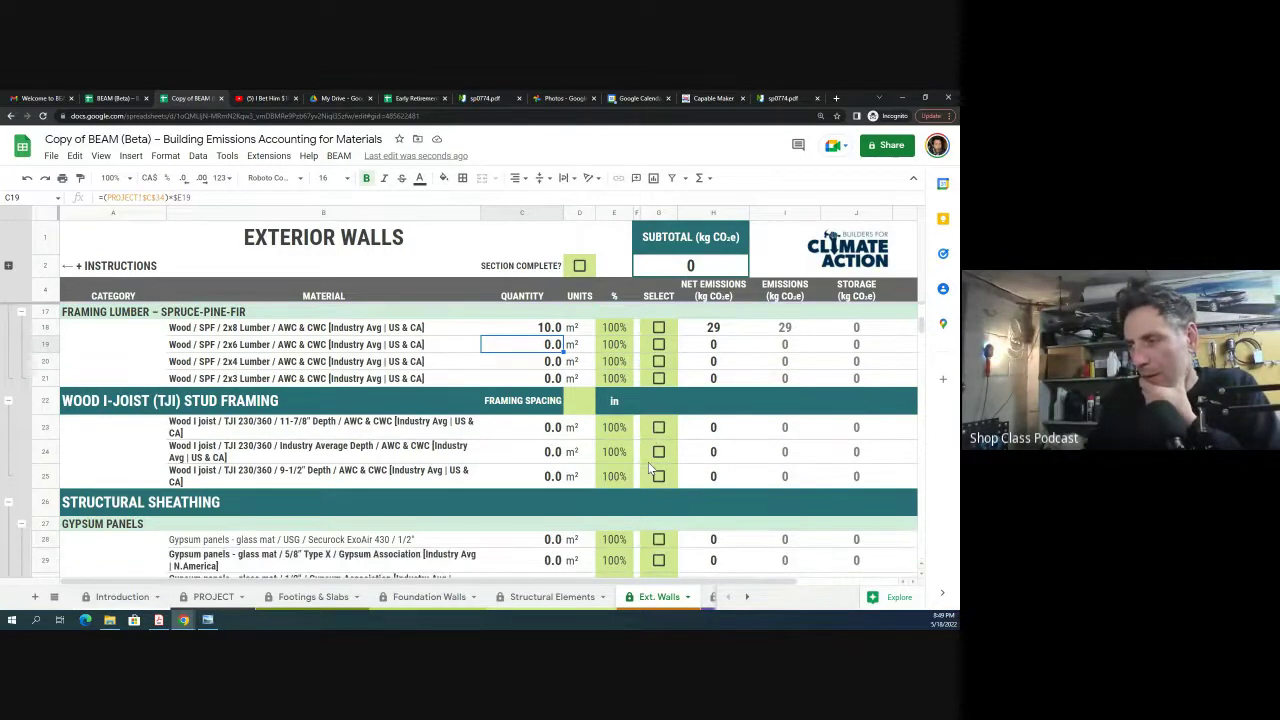
scroll(648, 466, "down", 2)
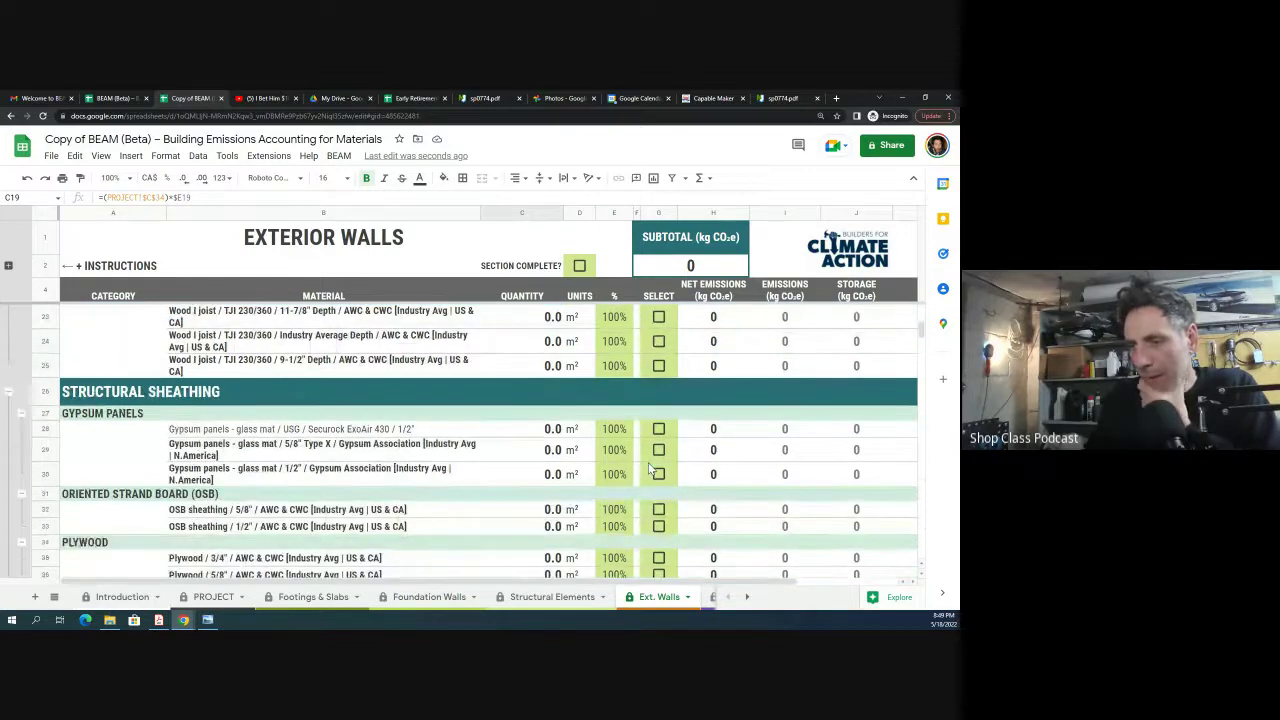
scroll(650, 468, "down", 1)
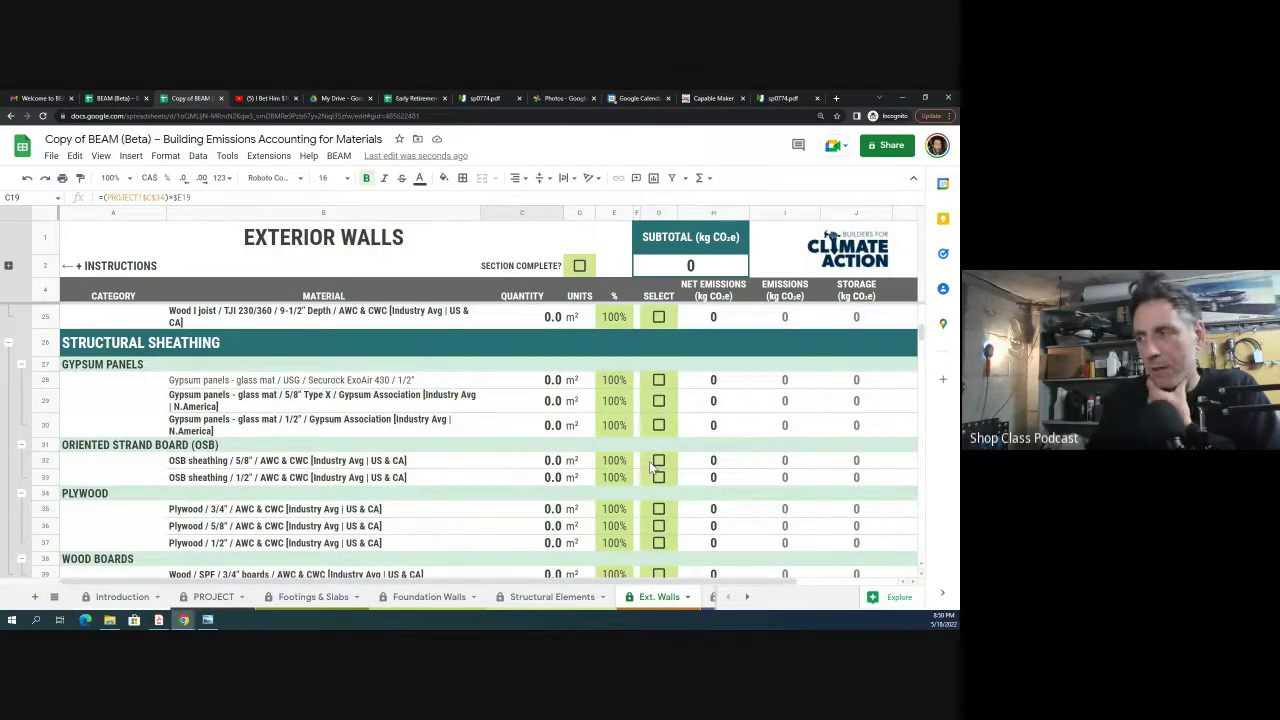
scroll(652, 465, "down", 2)
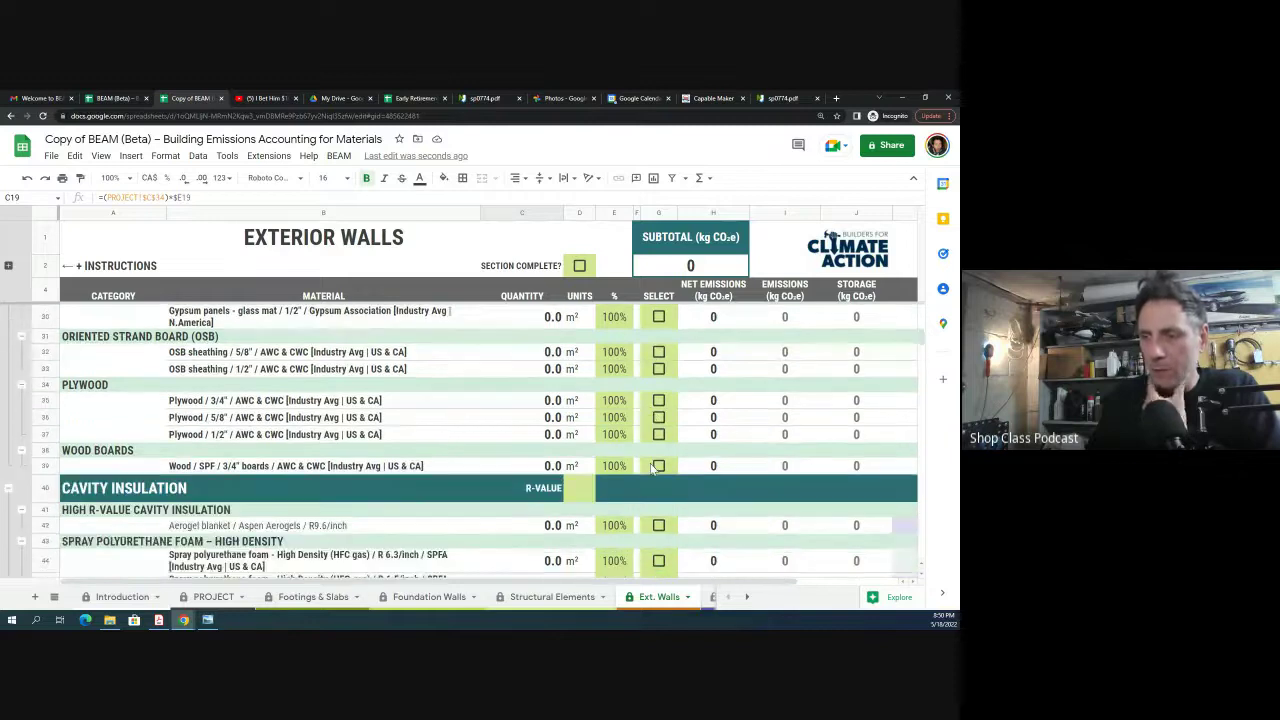
scroll(652, 465, "down", 2)
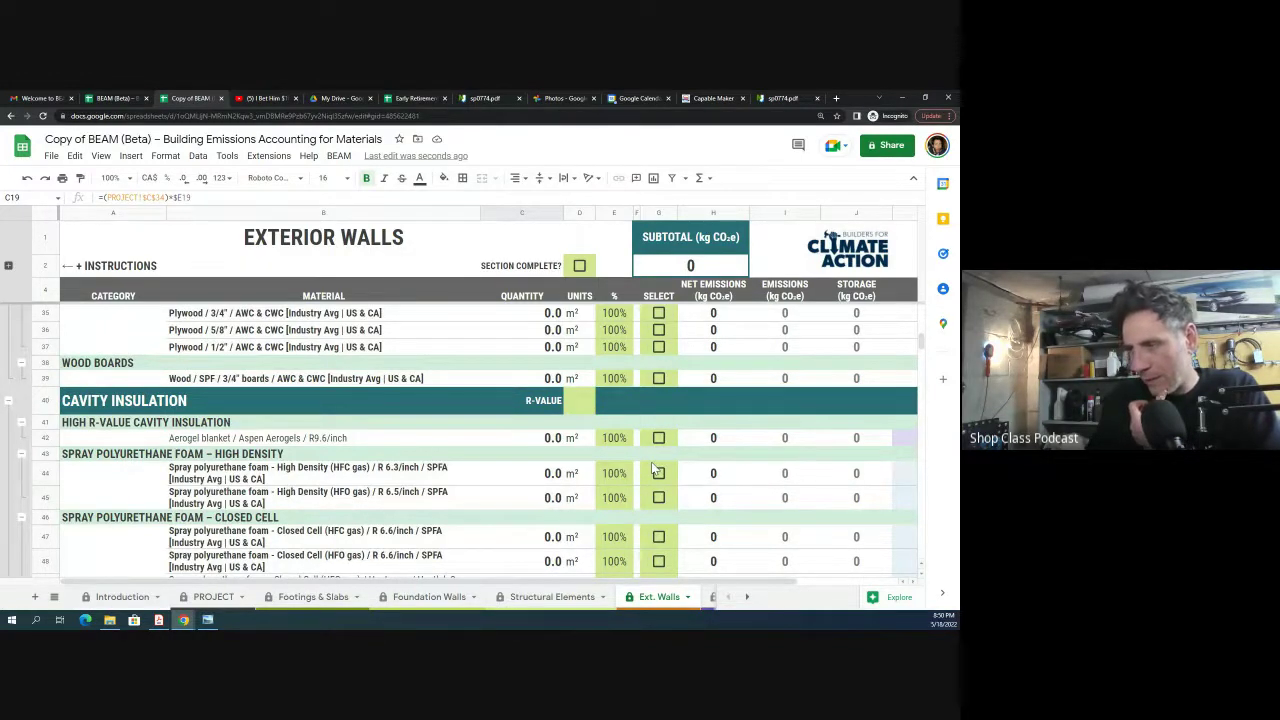
scroll(652, 468, "down", 3)
scroll(714, 529, "down", 2)
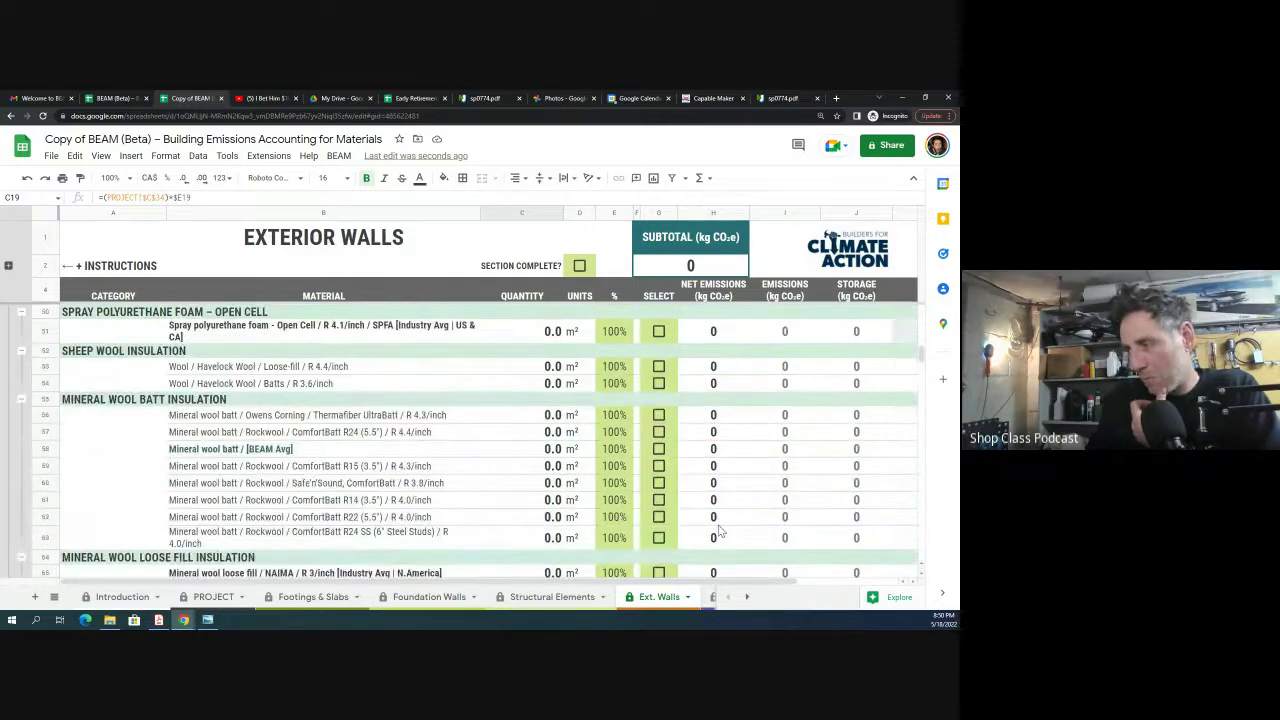
Step: Examine the REVIEW sheet's project materials and the RESULTS sheet's project information and material carbon emissions by section
left_click(747, 597)
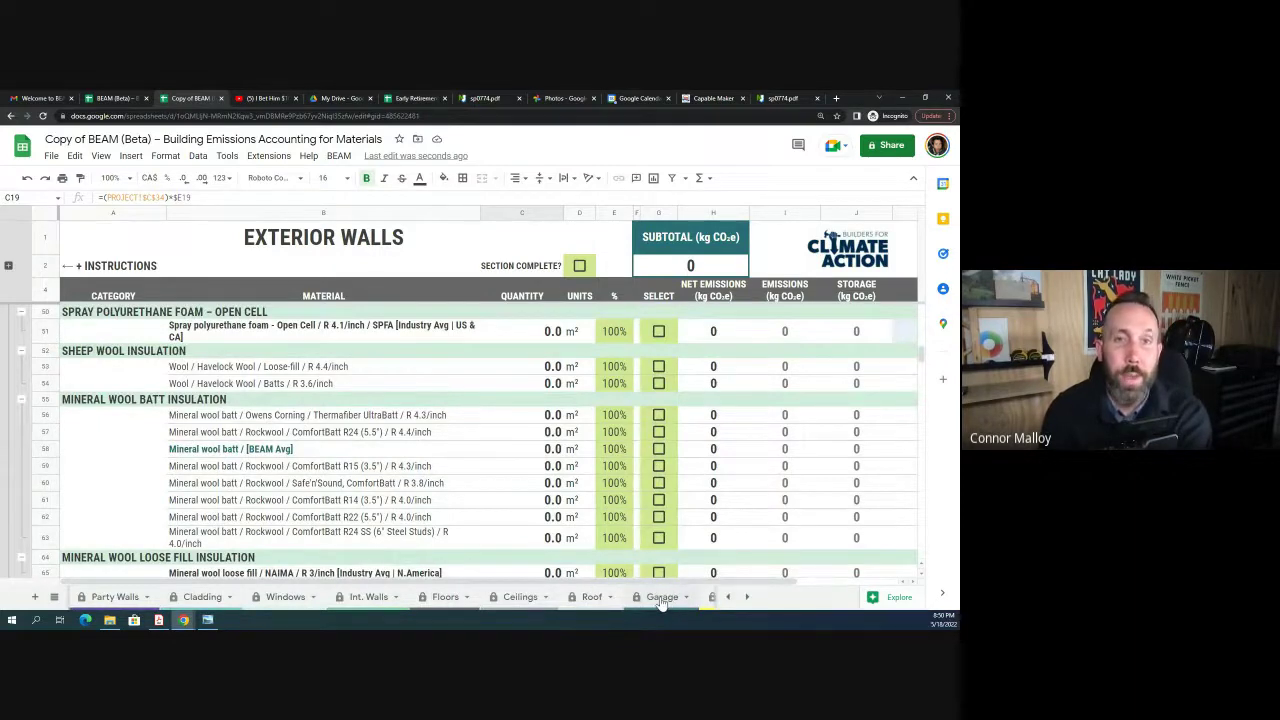
left_click(748, 599)
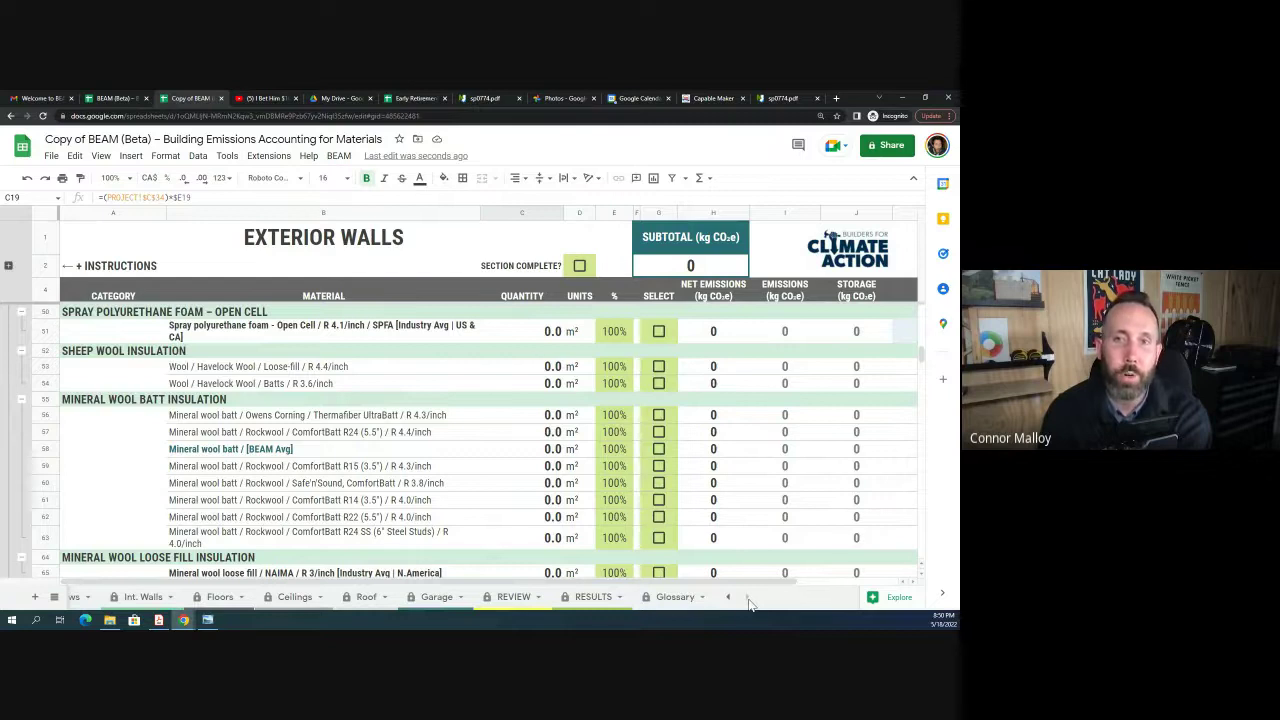
left_click(514, 597)
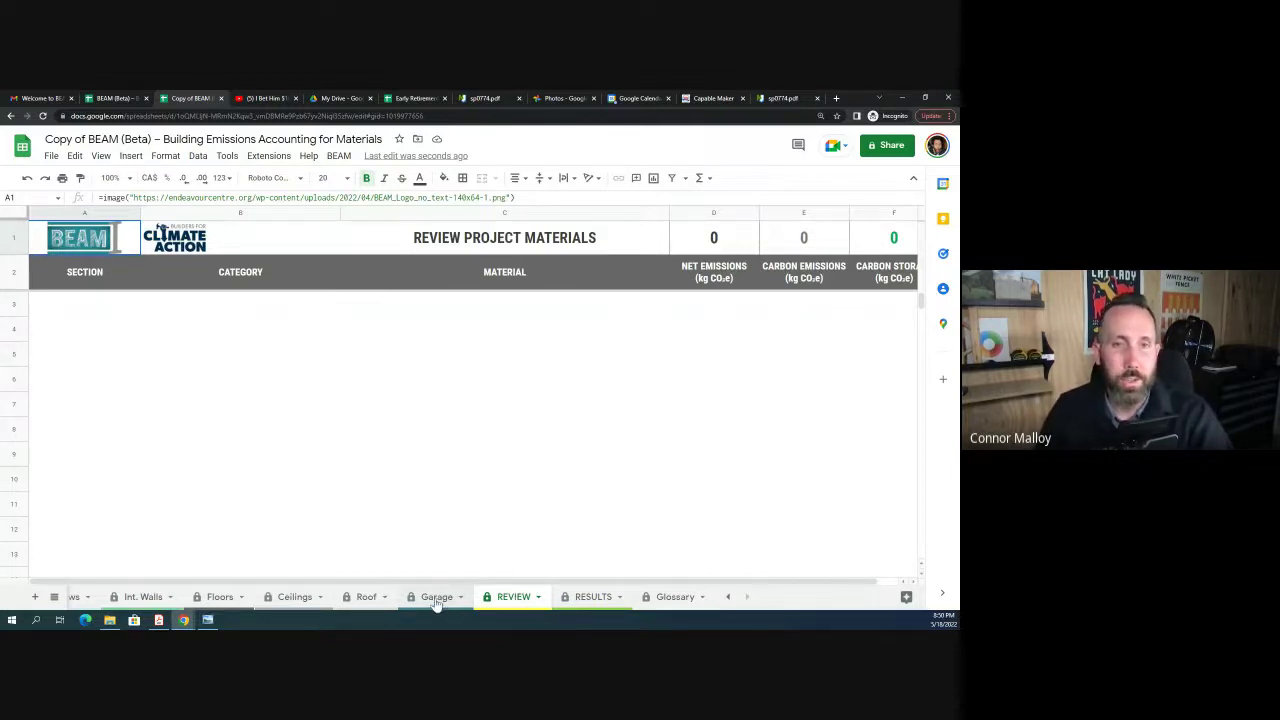
left_click(592, 597)
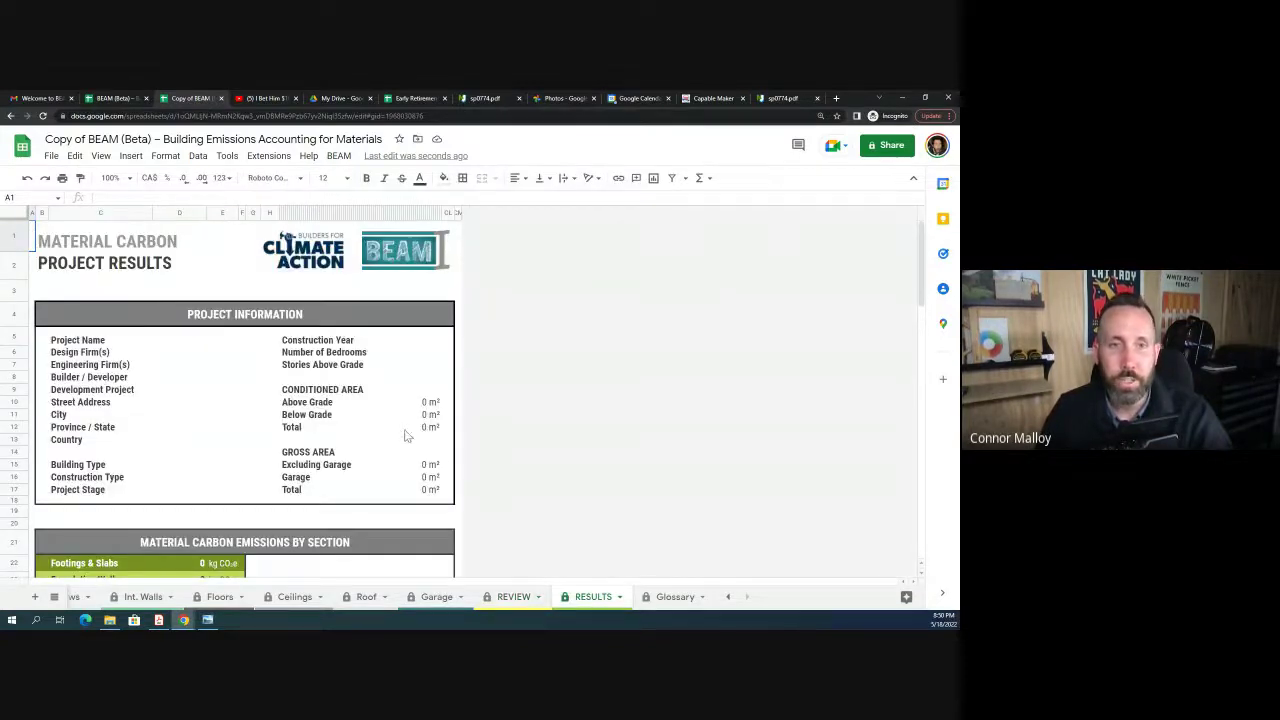
scroll(445, 438, "down", 3)
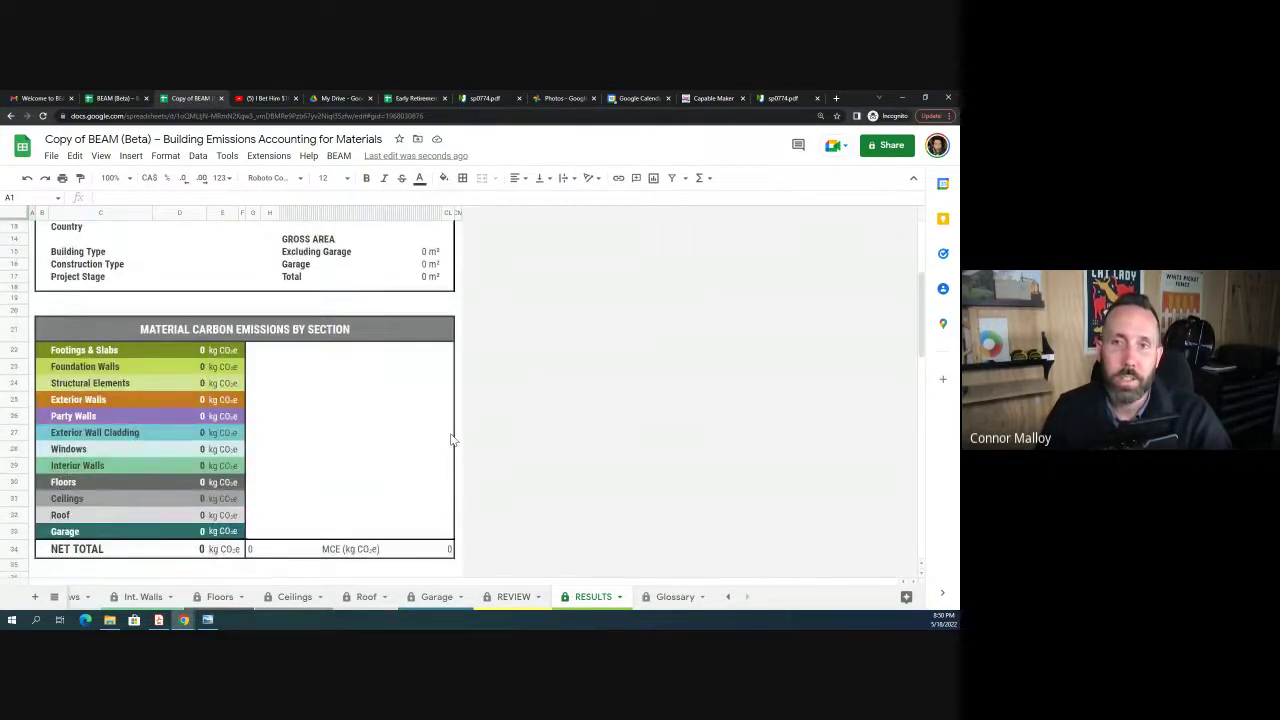
scroll(451, 439, "up", 3)
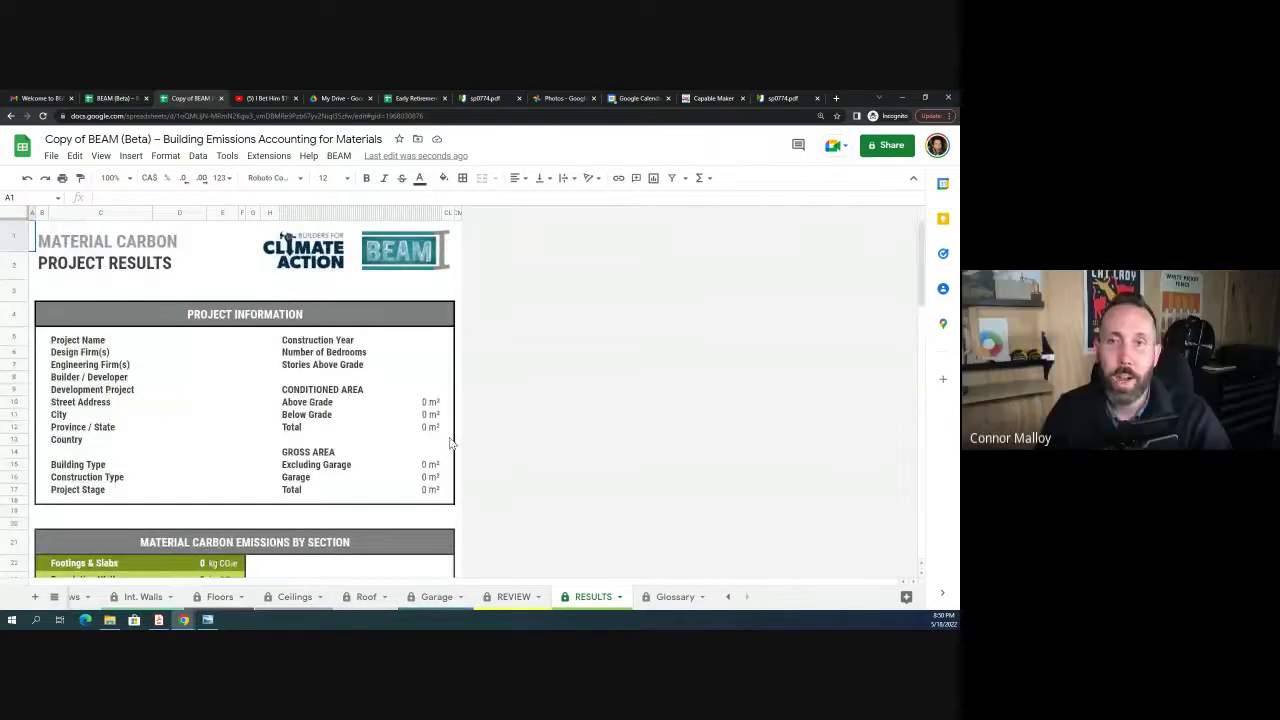
Step: Back in the Ext. Walls sheet, select the SPF 2x8 lumber for inclusion in the exterior walls subtotal
left_click(728, 597)
left_click(728, 597)
left_click(728, 597)
left_click(728, 597)
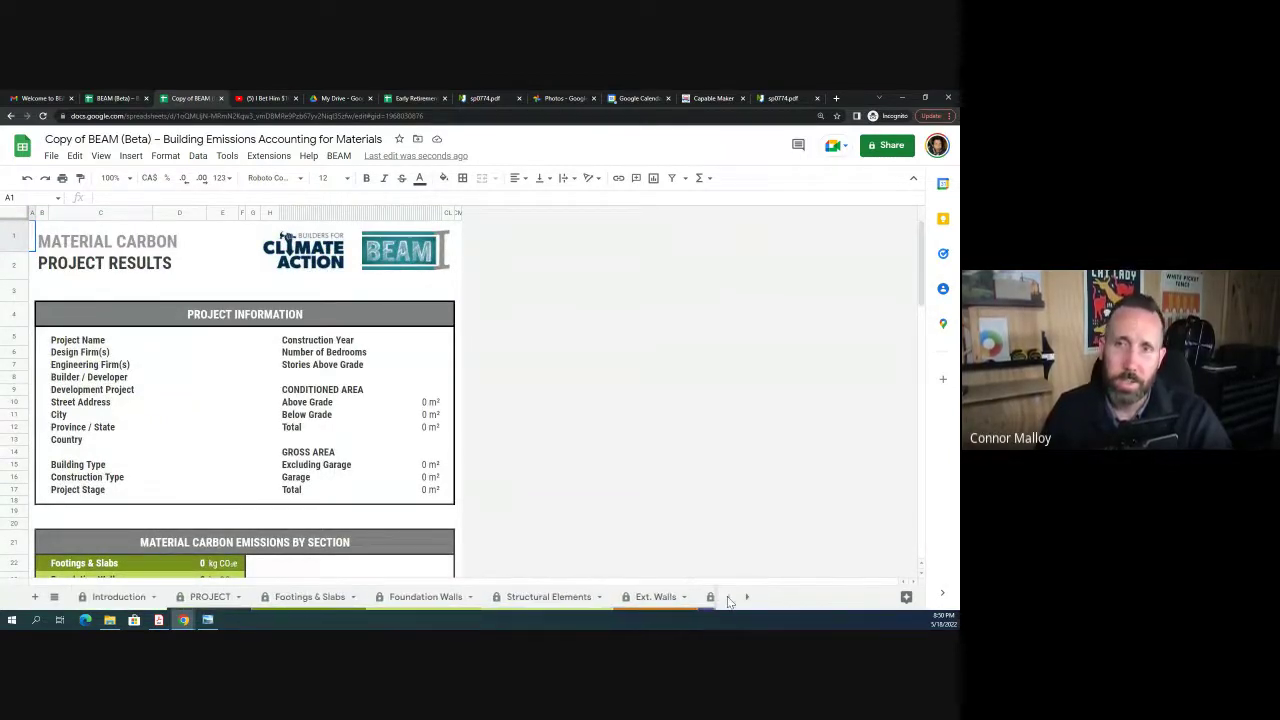
left_click(650, 598)
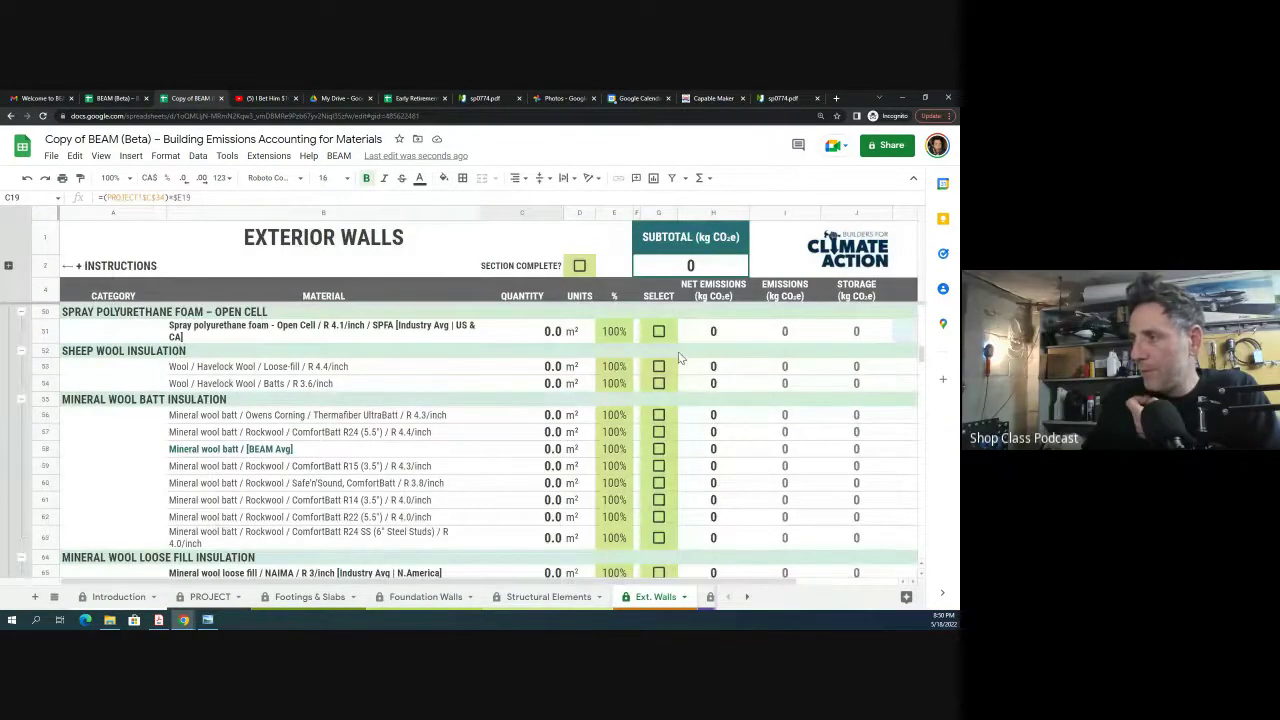
scroll(690, 453, "up", 6)
scroll(690, 453, "up", 8)
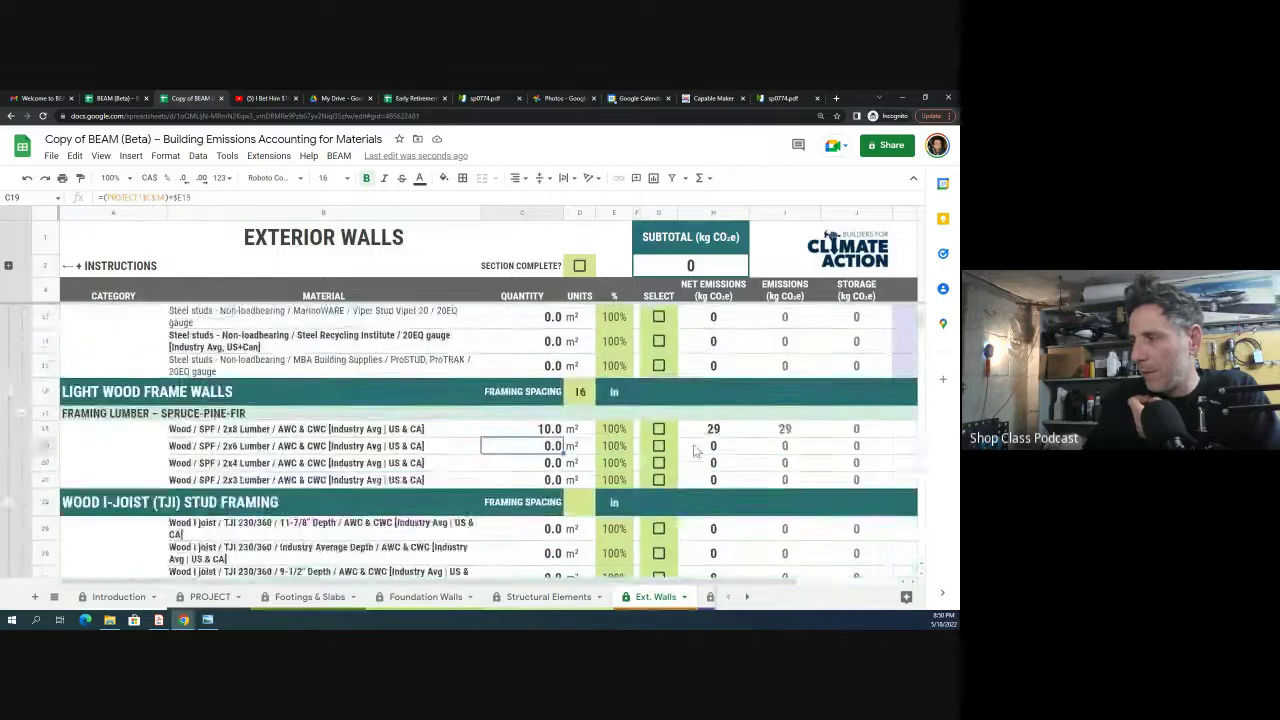
scroll(693, 435, "down", 4)
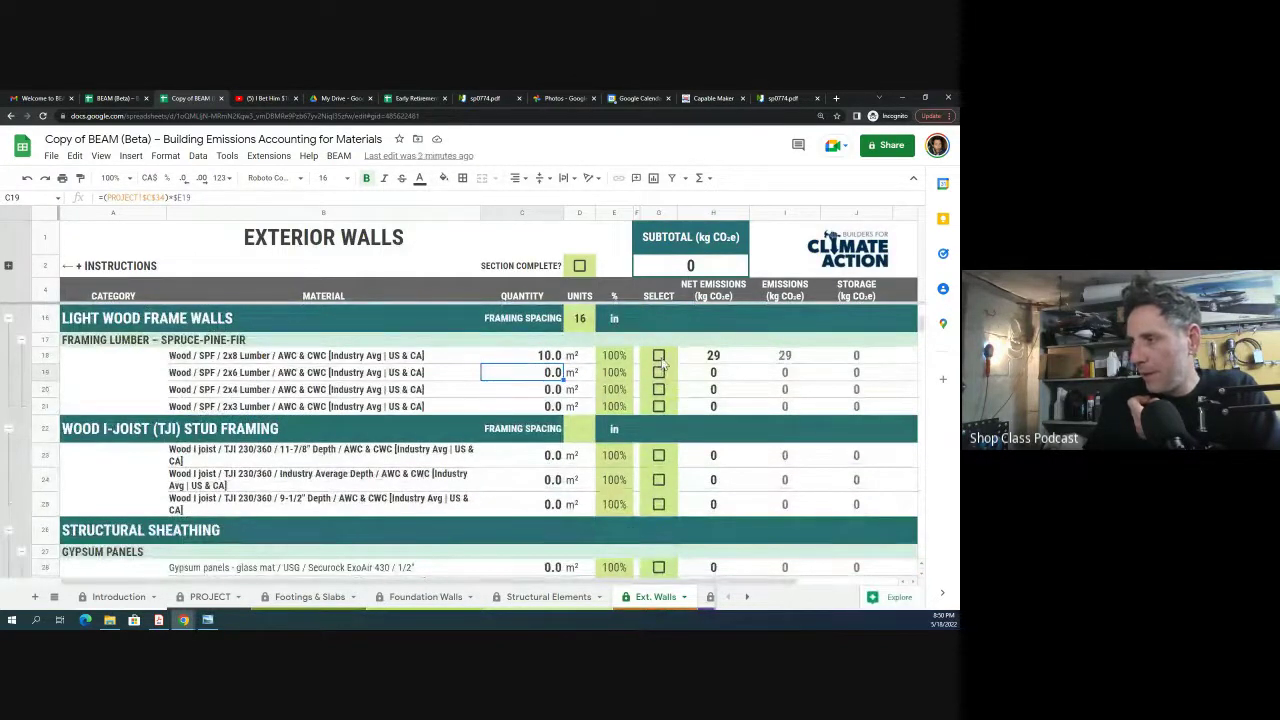
left_click(659, 357)
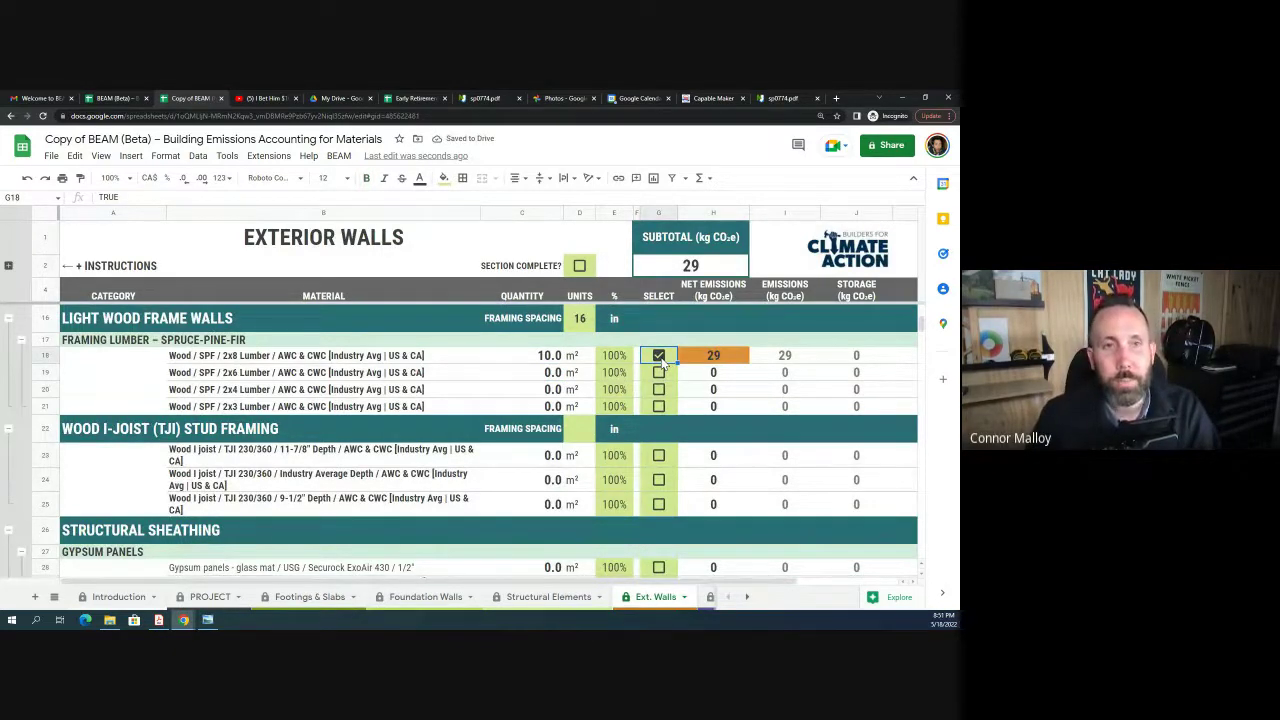
Step: Toggle the SPF 2x8 lumber's selection off and back on, and check emissions by section and material carbon results in the RESULTS sheet
left_click(659, 357)
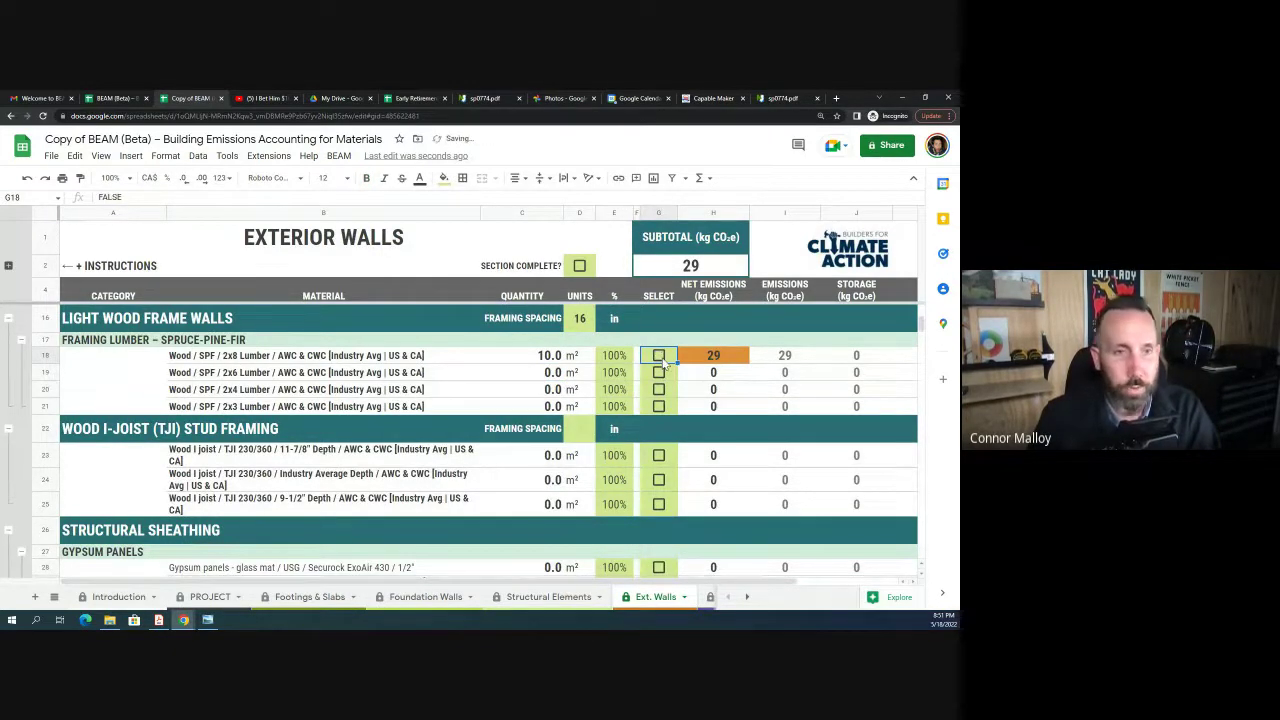
left_click(659, 357)
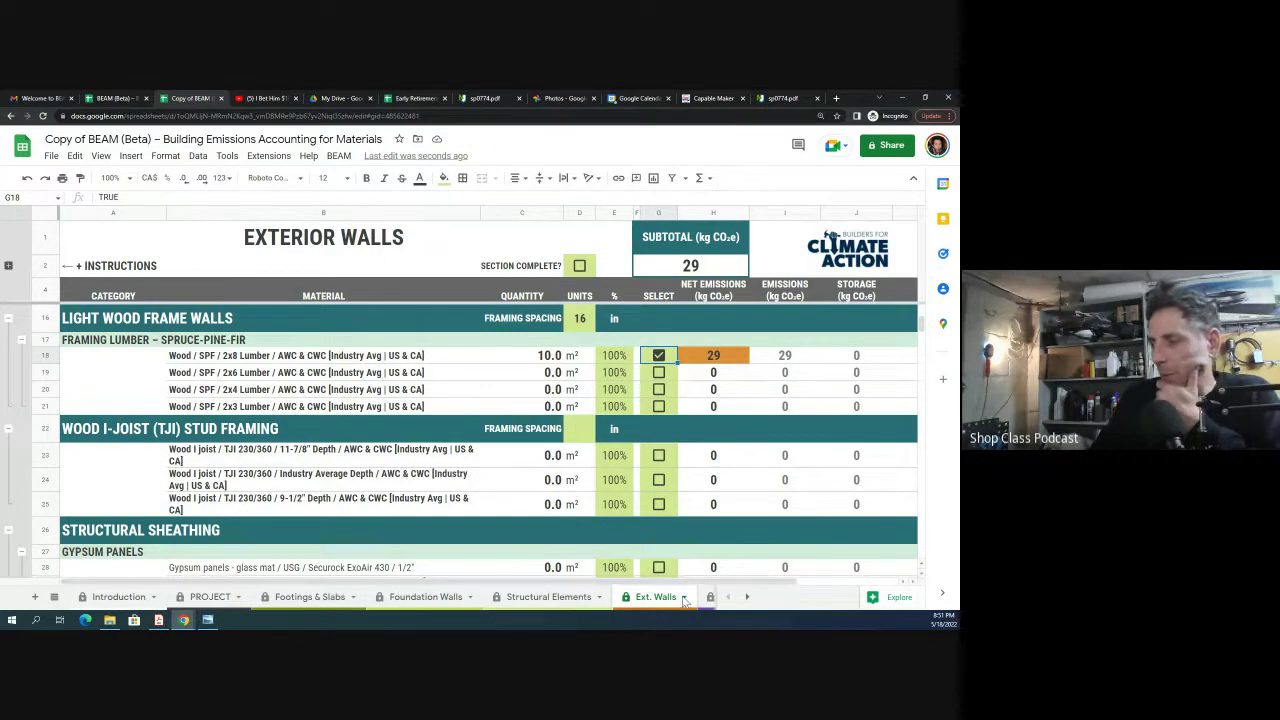
left_click(745, 596)
left_click(745, 596)
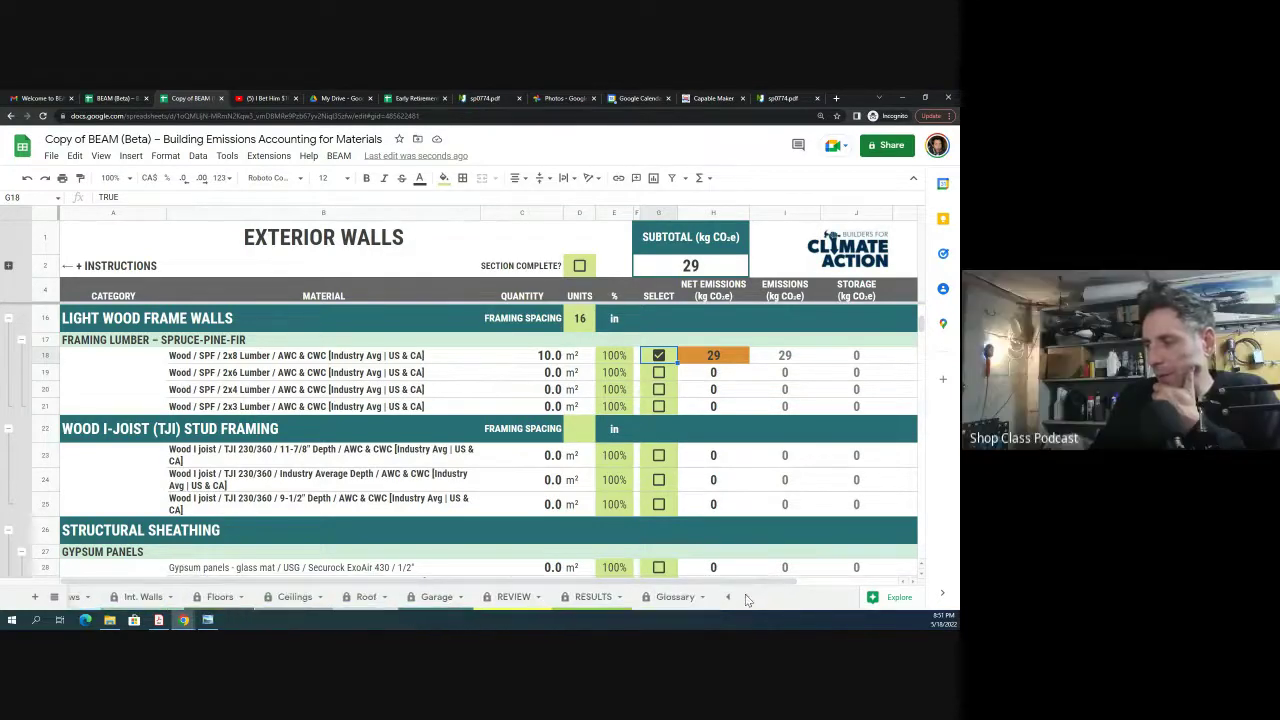
left_click(600, 598)
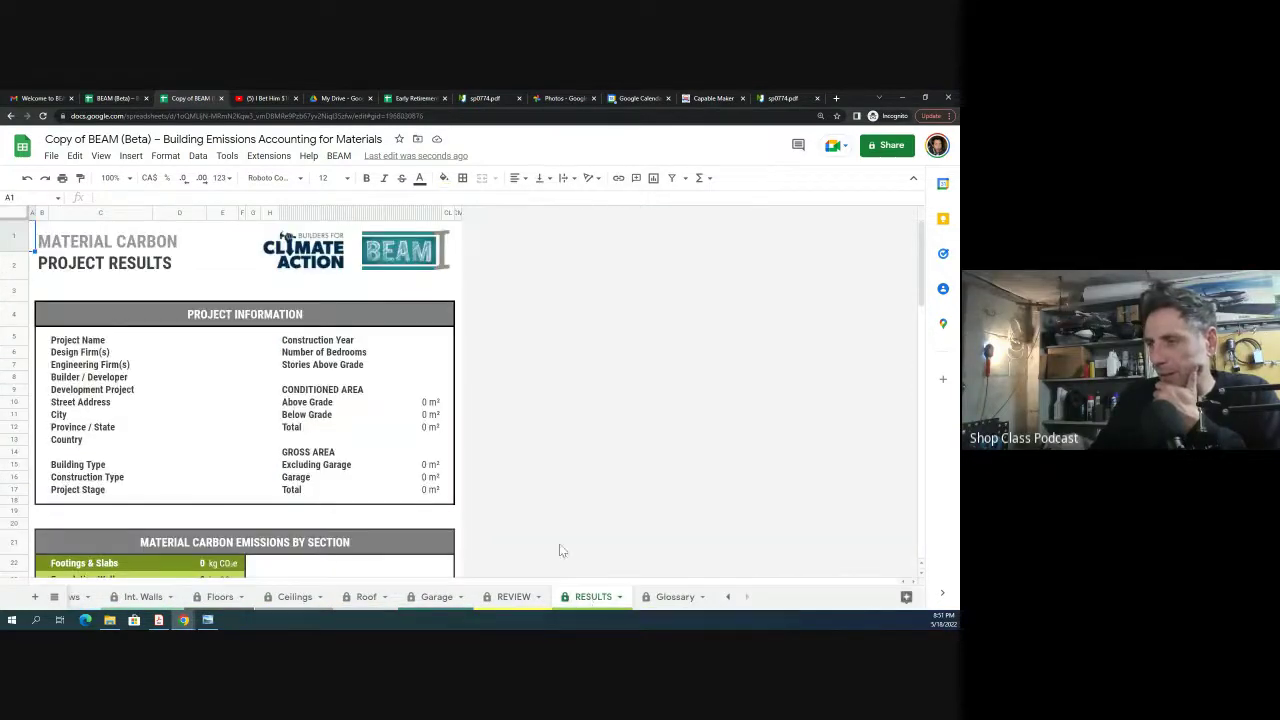
scroll(250, 303, "down", 5)
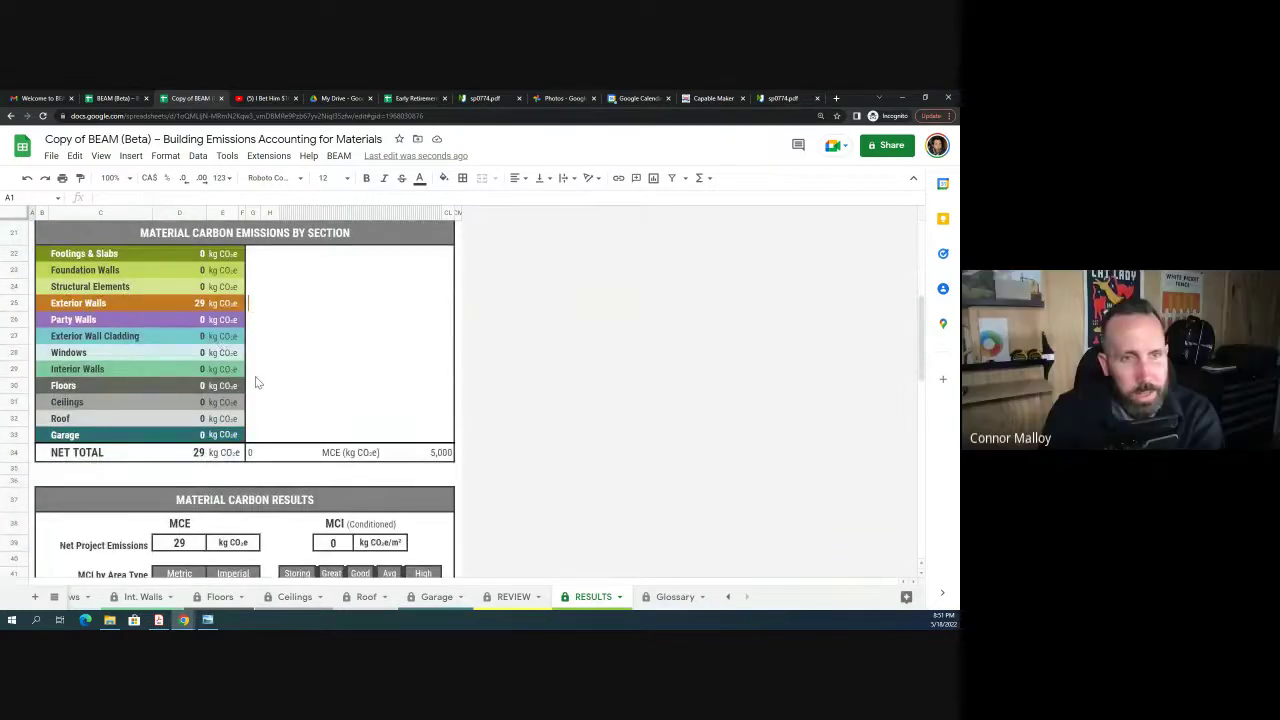
scroll(255, 377, "down", 1)
scroll(255, 378, "down", 2)
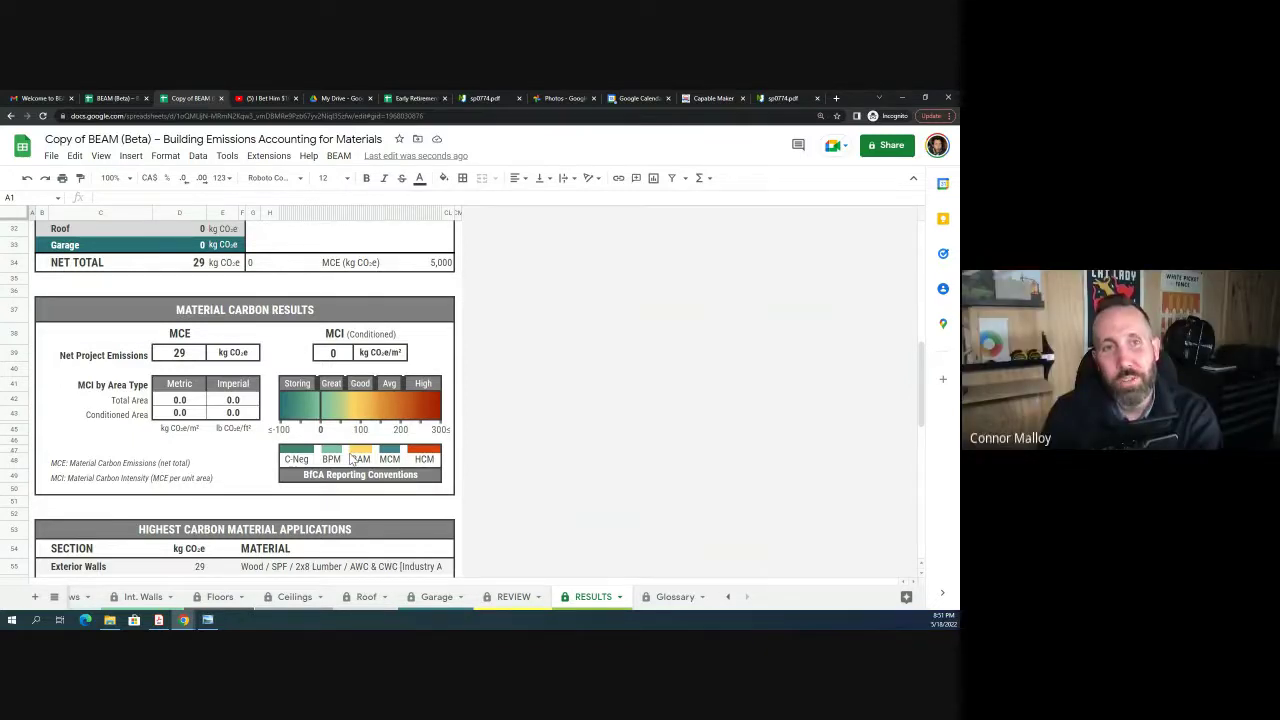
Step: Examine the RESULTS sheet's highest and lowest carbon material applications and its comments section
scroll(352, 462, "down", 2)
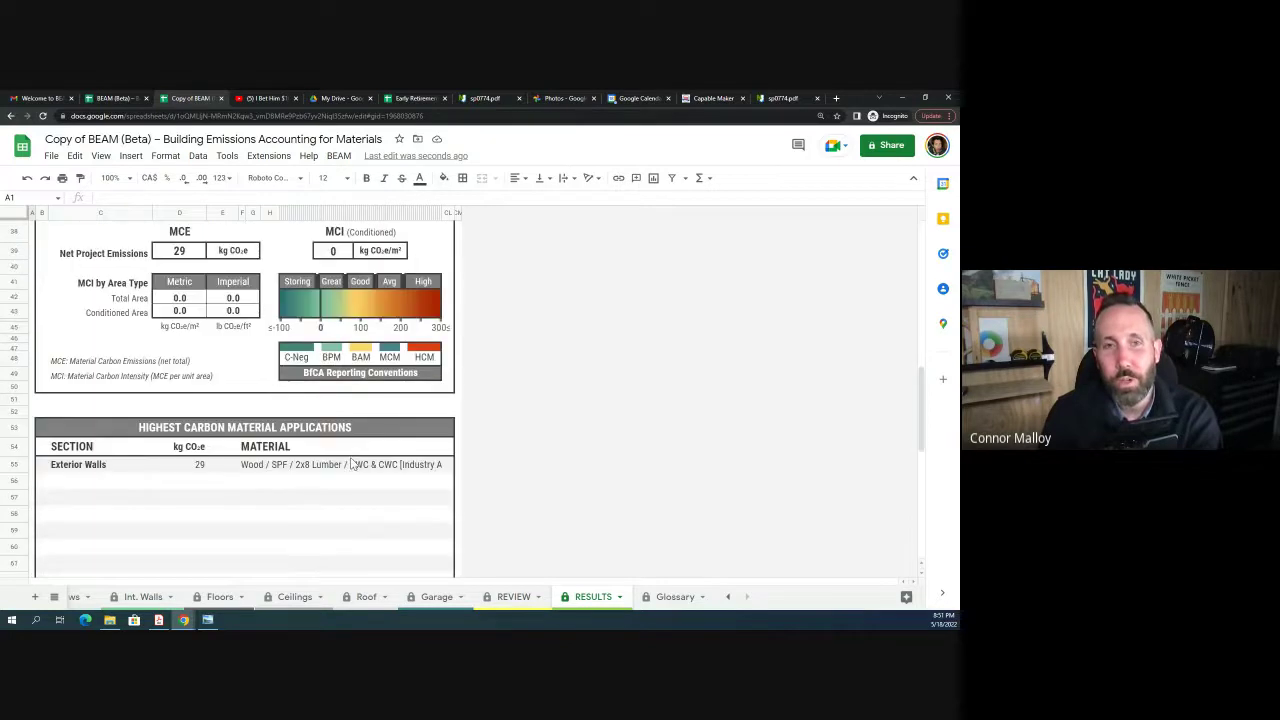
scroll(352, 462, "down", 7)
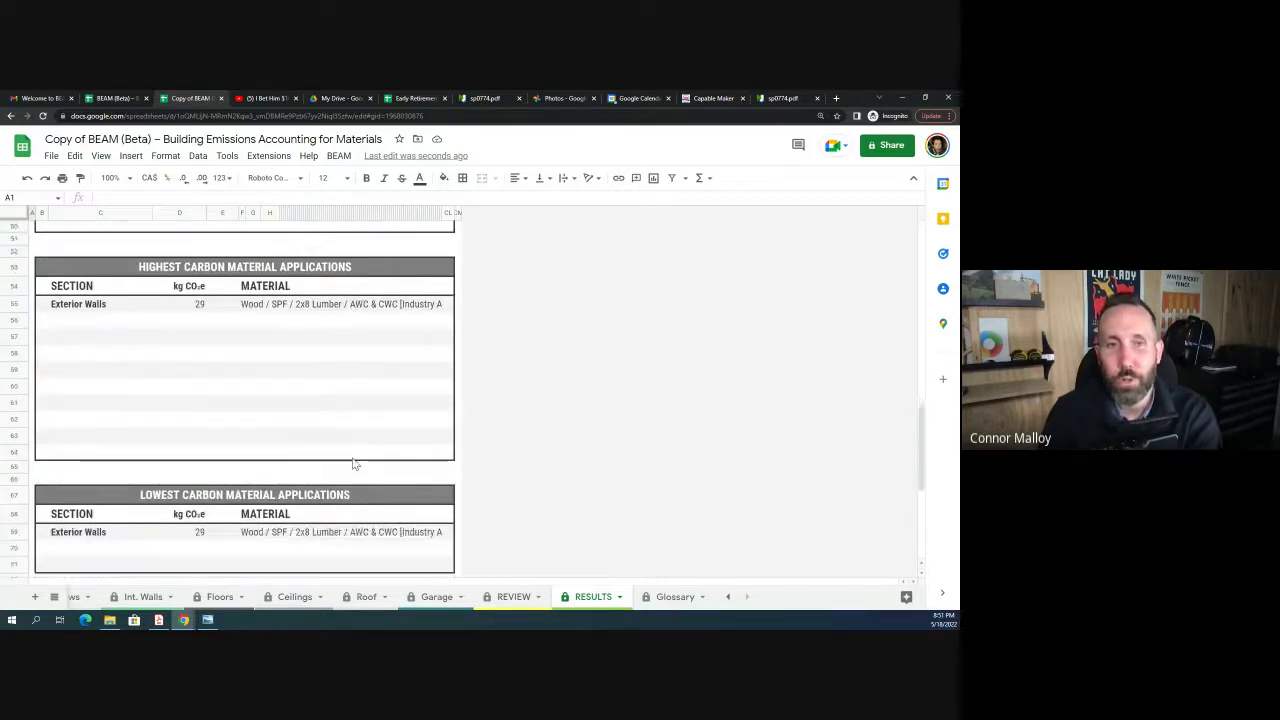
scroll(356, 465, "down", 1)
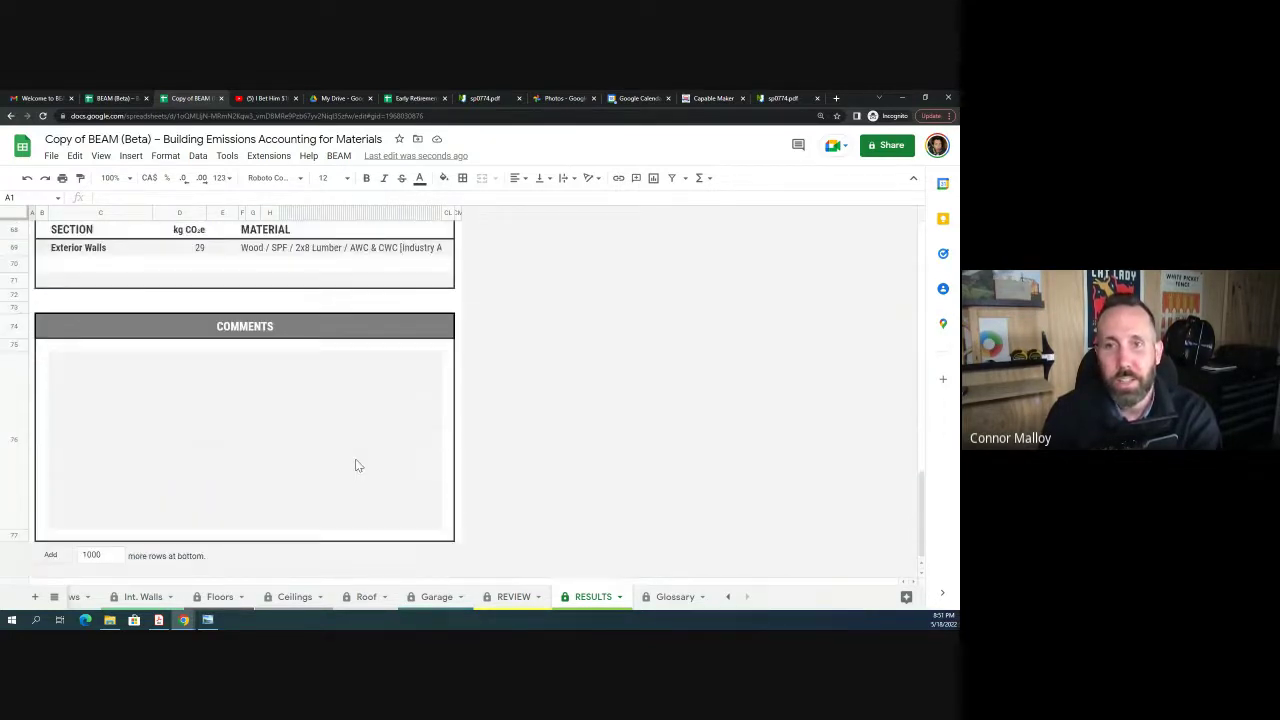
scroll(360, 465, "up", 15)
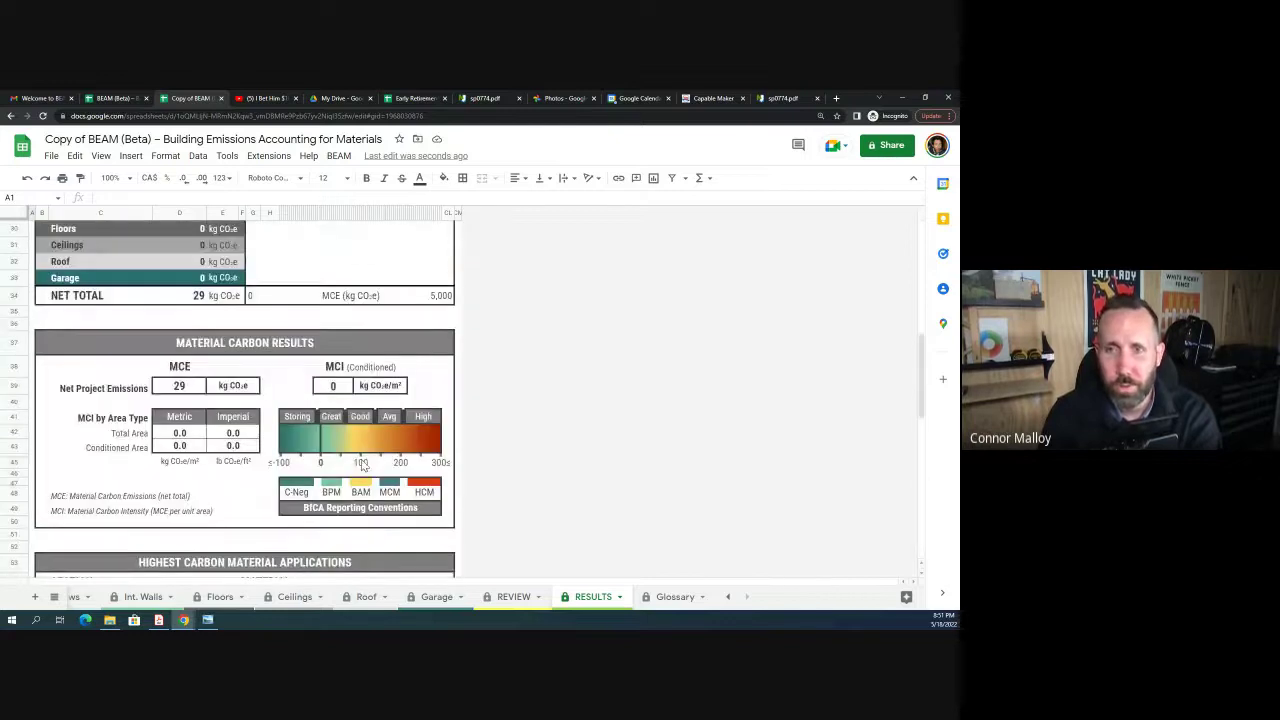
scroll(371, 467, "up", 2)
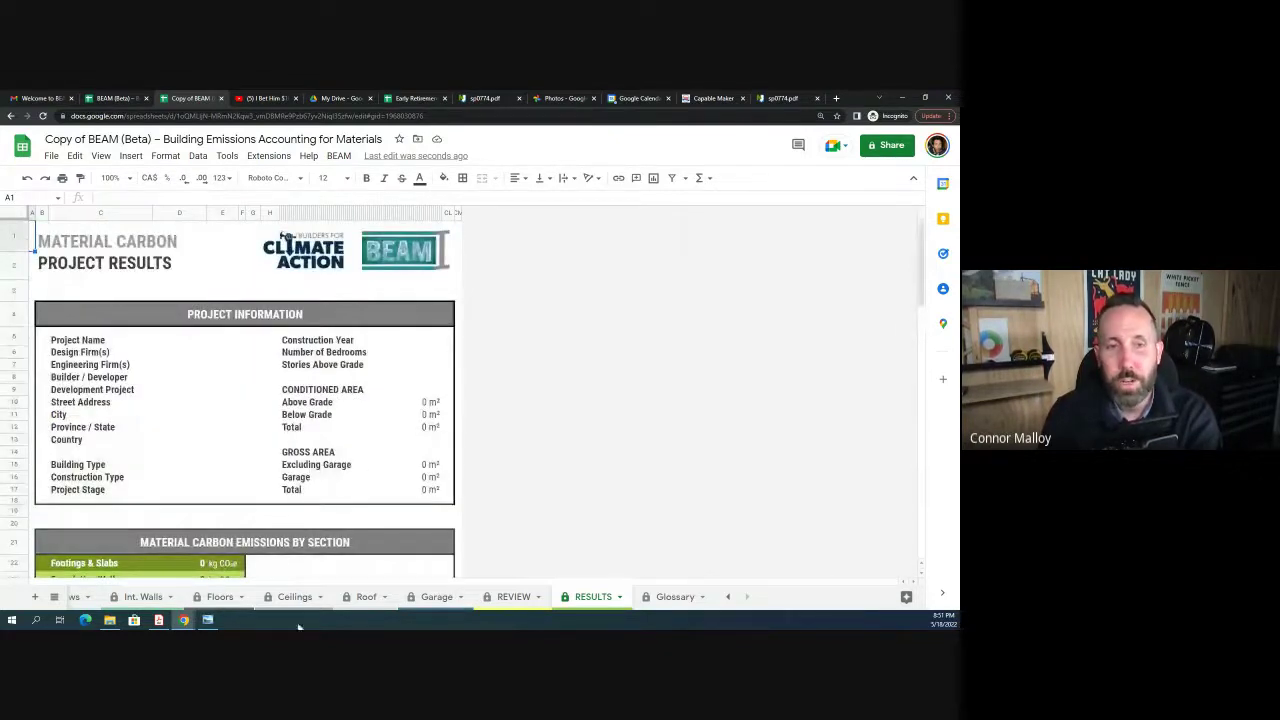
Step: Look through the terms, acronyms and descriptions in the Glossary sheet
left_click(670, 598)
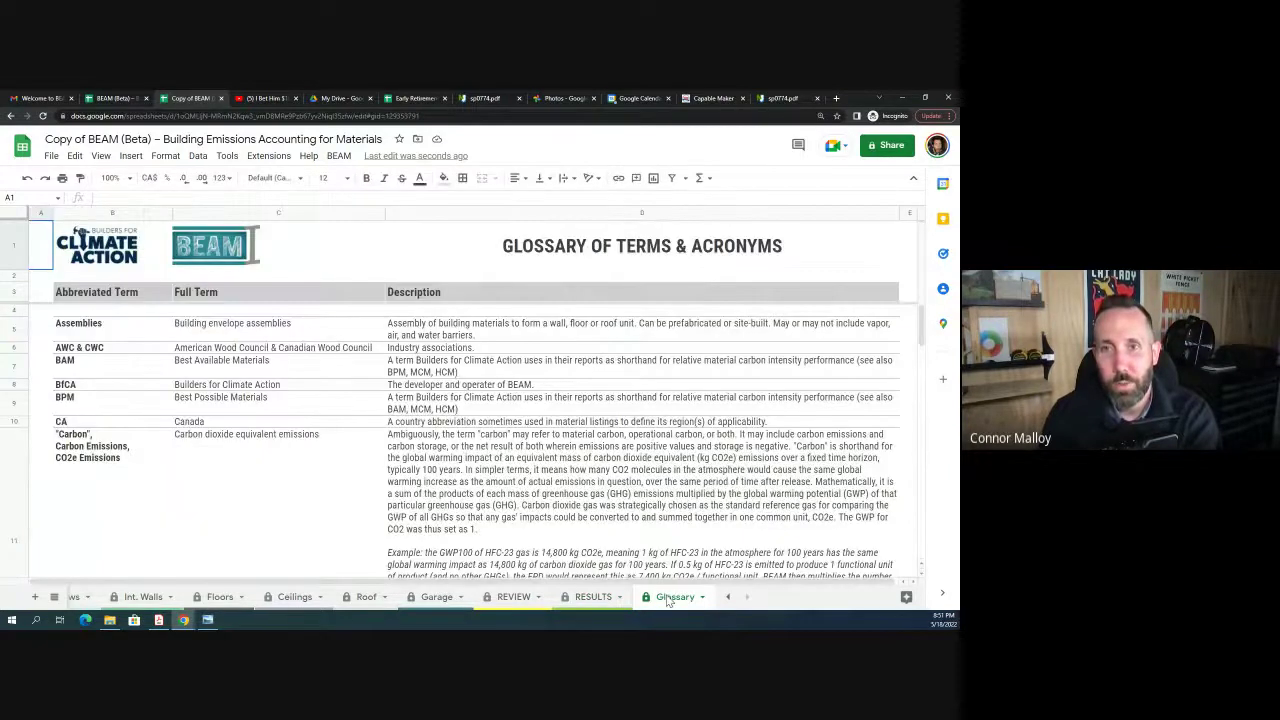
scroll(430, 478, "down", 2)
scroll(430, 478, "down", 15)
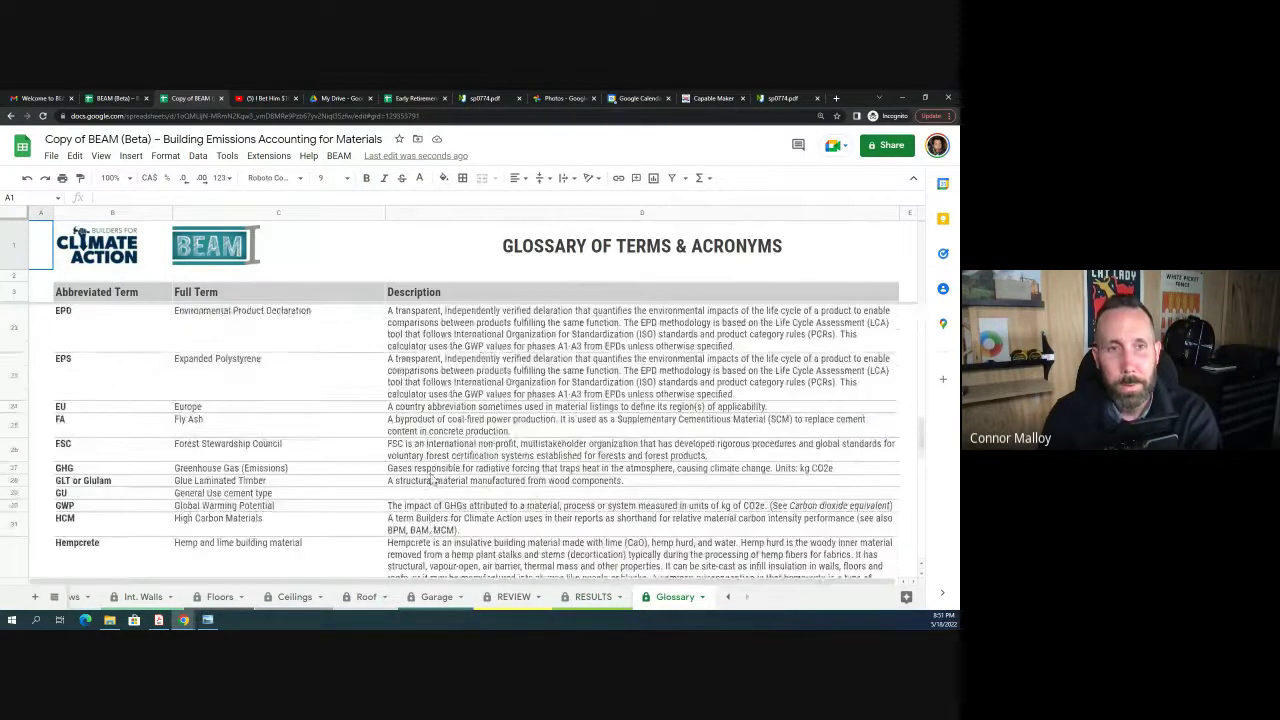
scroll(432, 480, "down", 6)
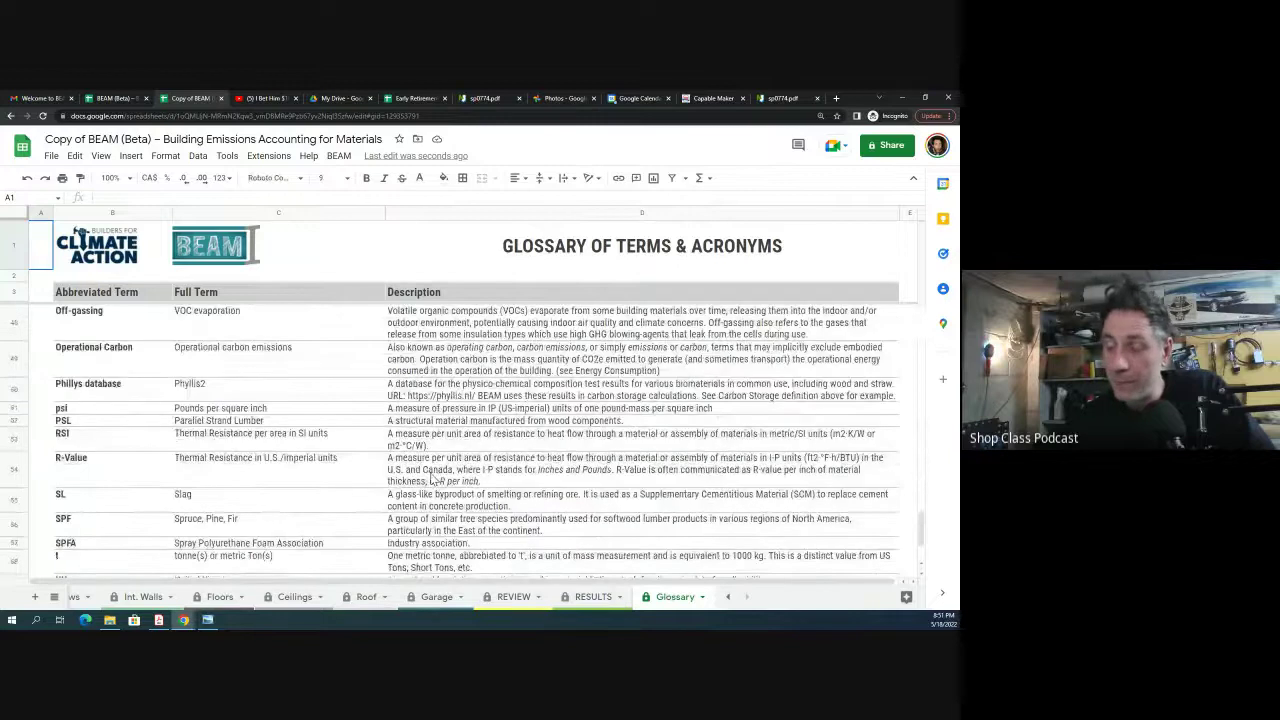
scroll(432, 480, "up", 20)
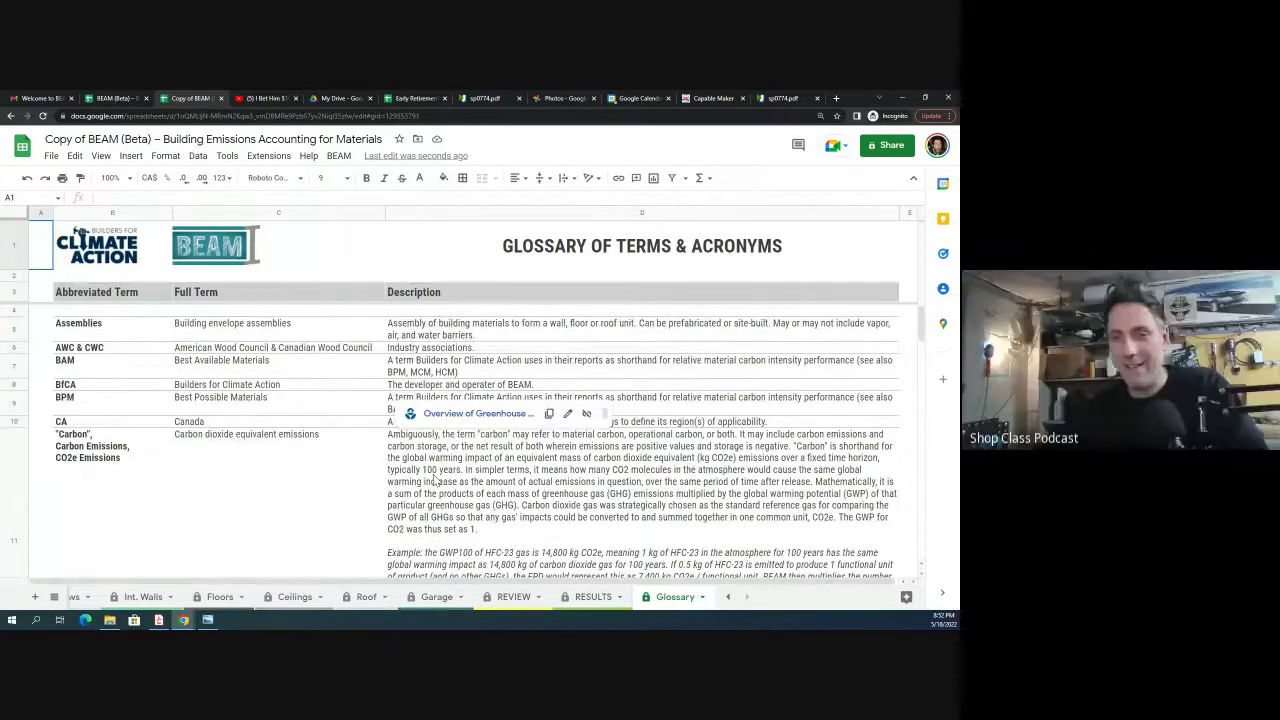
Step: View the Footings & Slabs sheet and survey the workbook's section sheets through to the Glossary
left_click(728, 597)
left_click(728, 597)
left_click(728, 597)
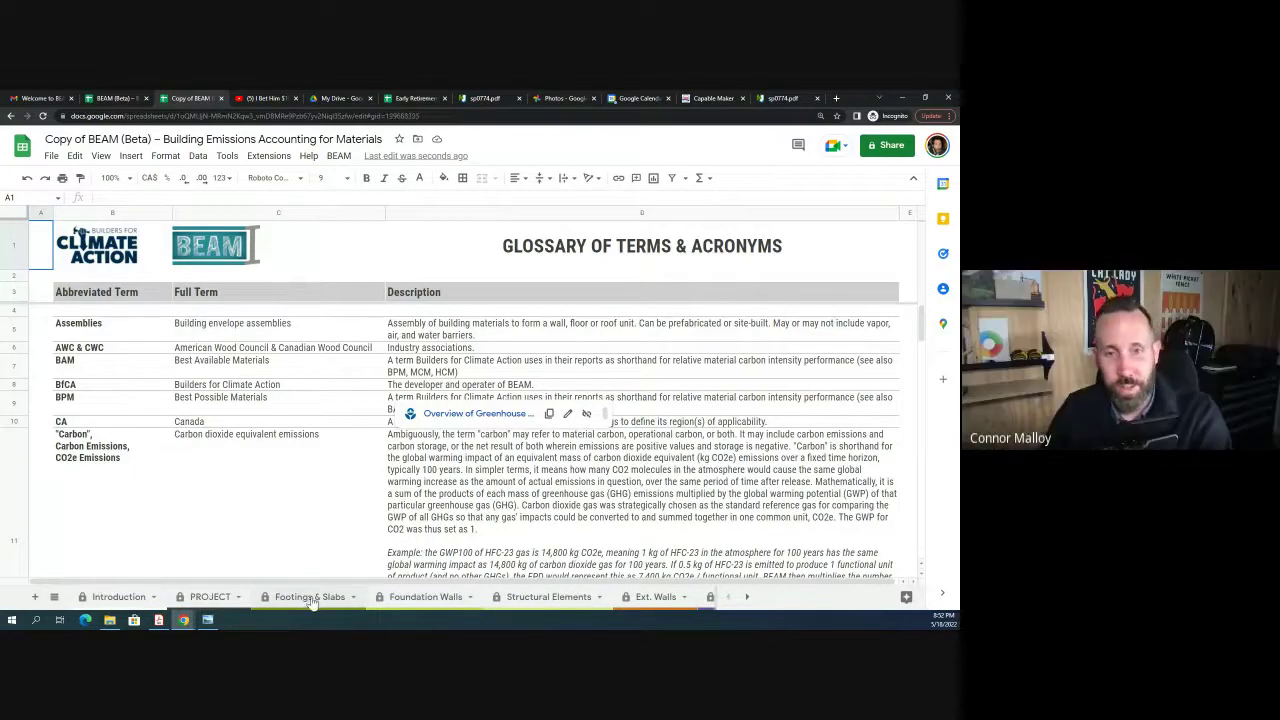
left_click(310, 597)
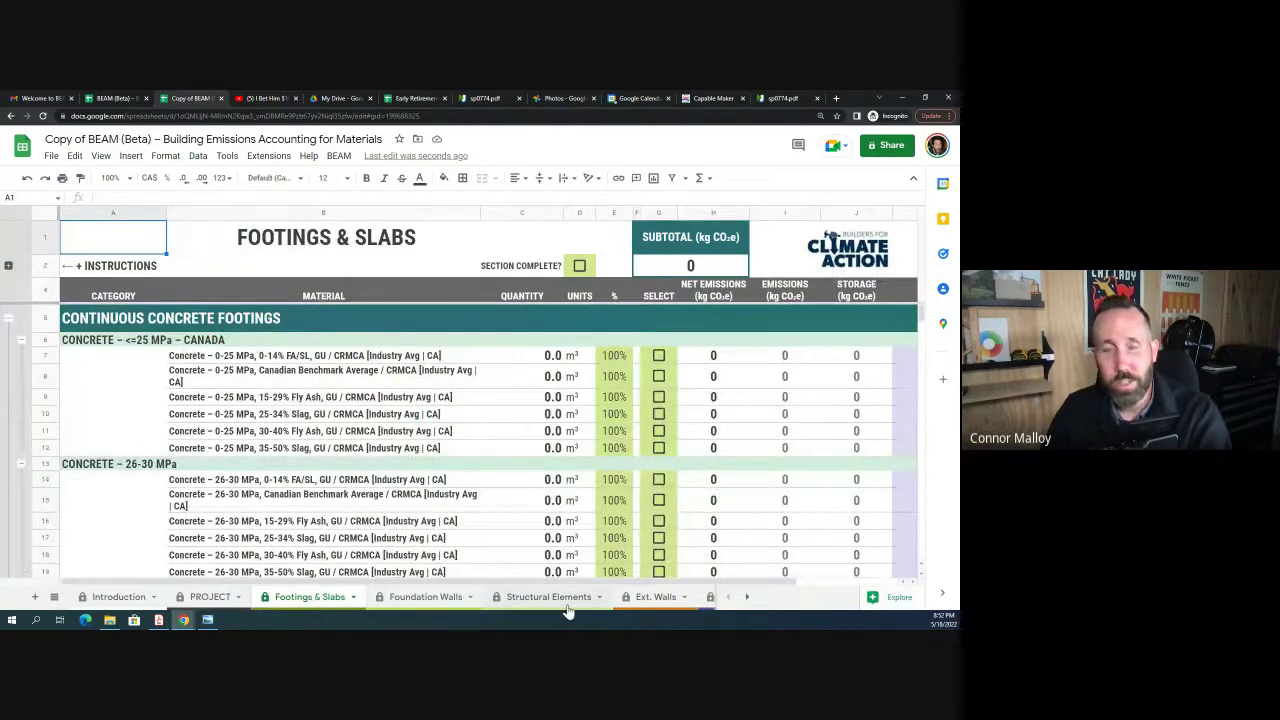
left_click(747, 597)
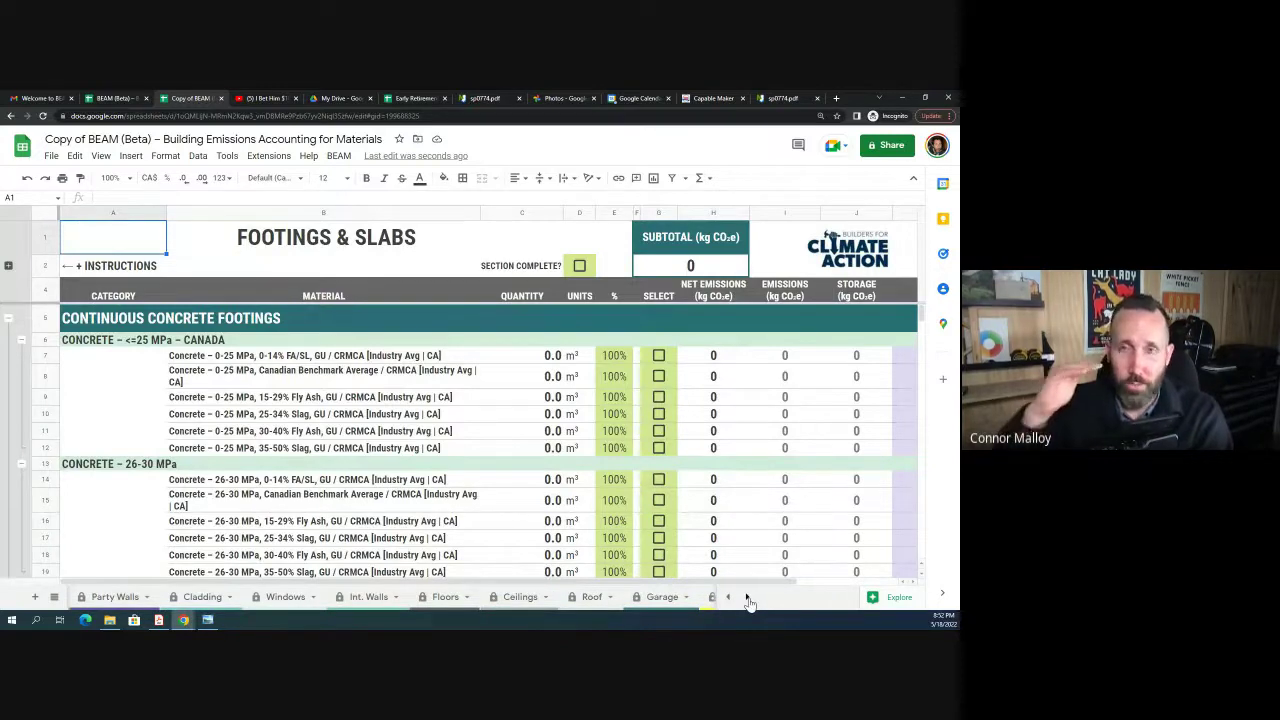
left_click(747, 597)
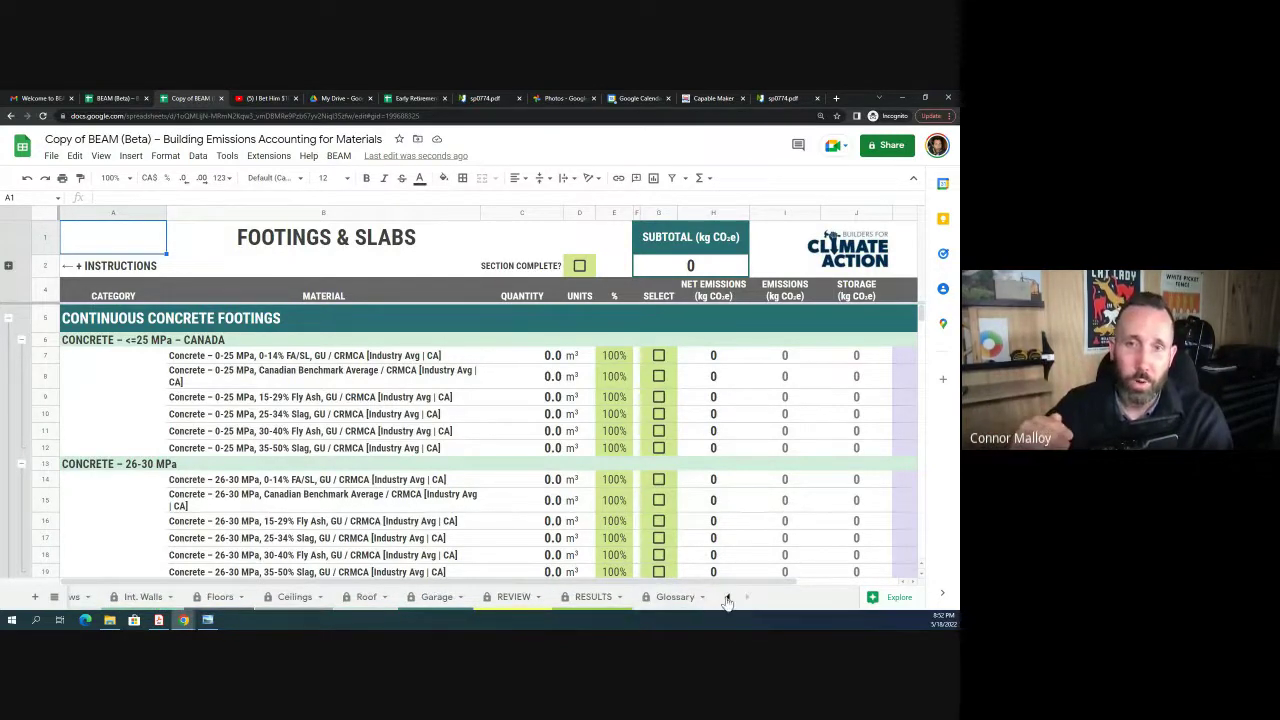
left_click(728, 597)
left_click(728, 597)
left_click(728, 597)
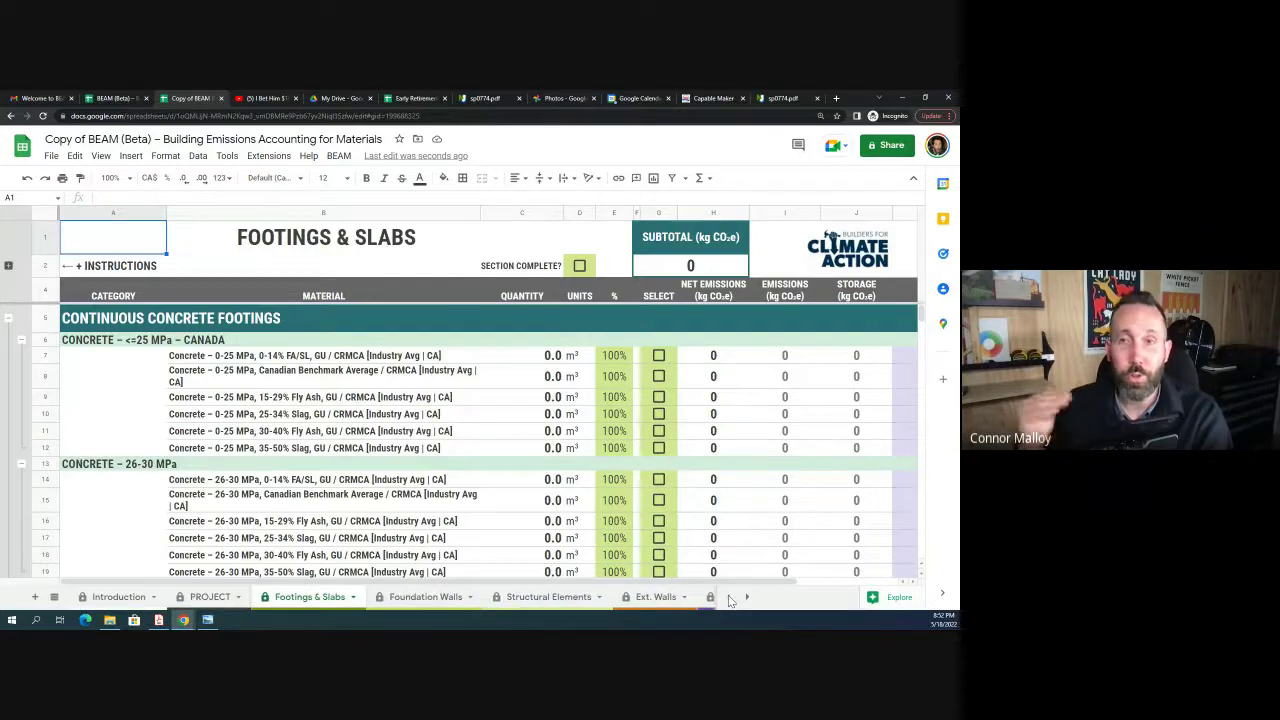
Step: Examine the PROJECT sheet's project information fields, building dimension inputs and garage dimension inputs
left_click(206, 597)
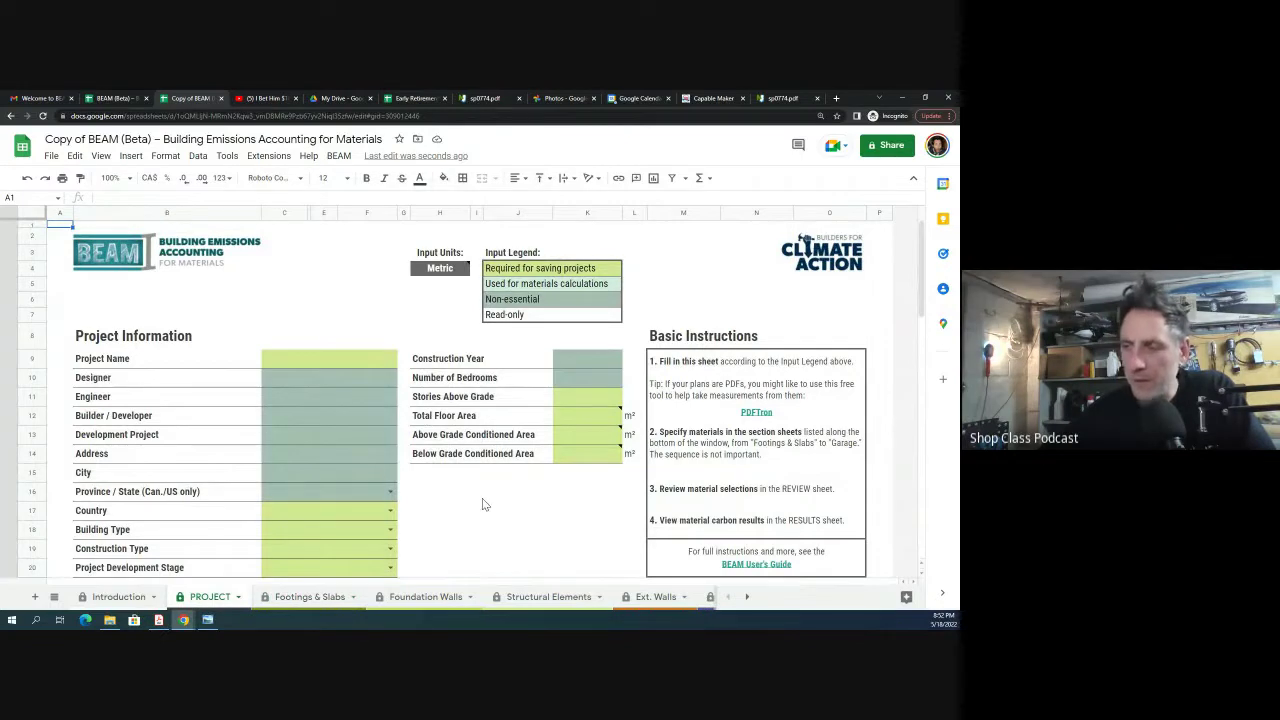
left_click(293, 360)
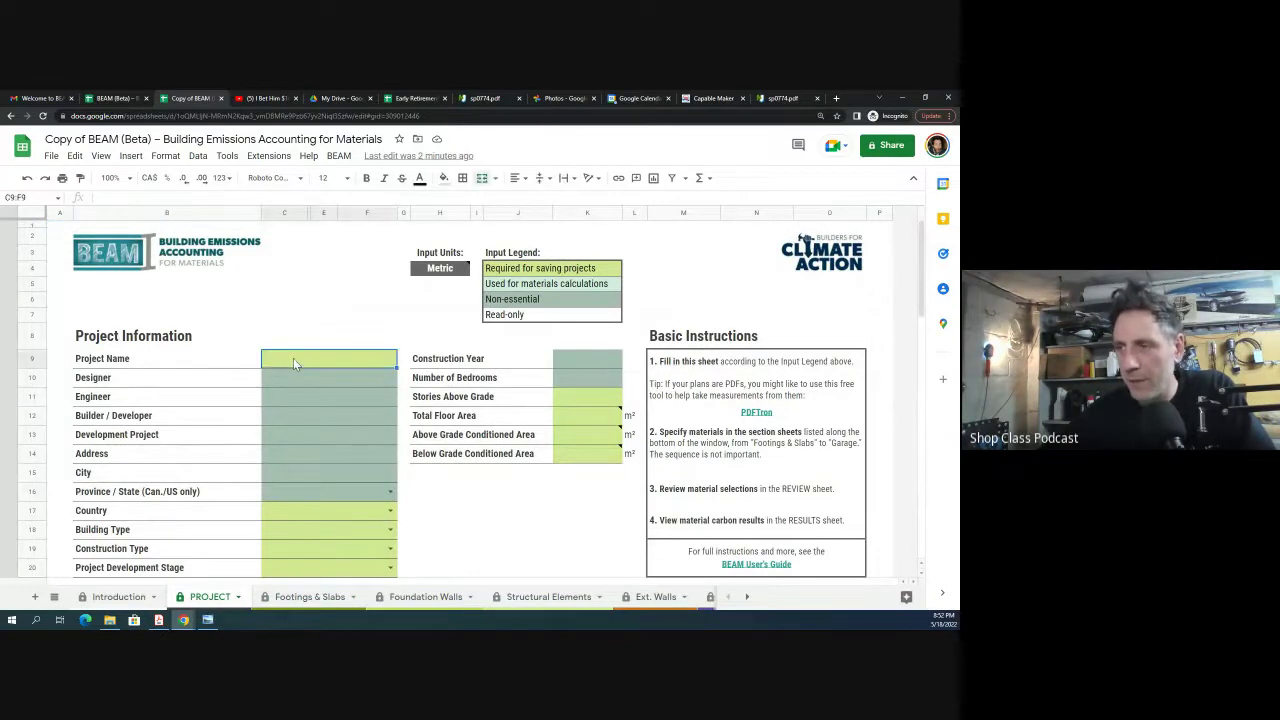
scroll(306, 393, "down", 1)
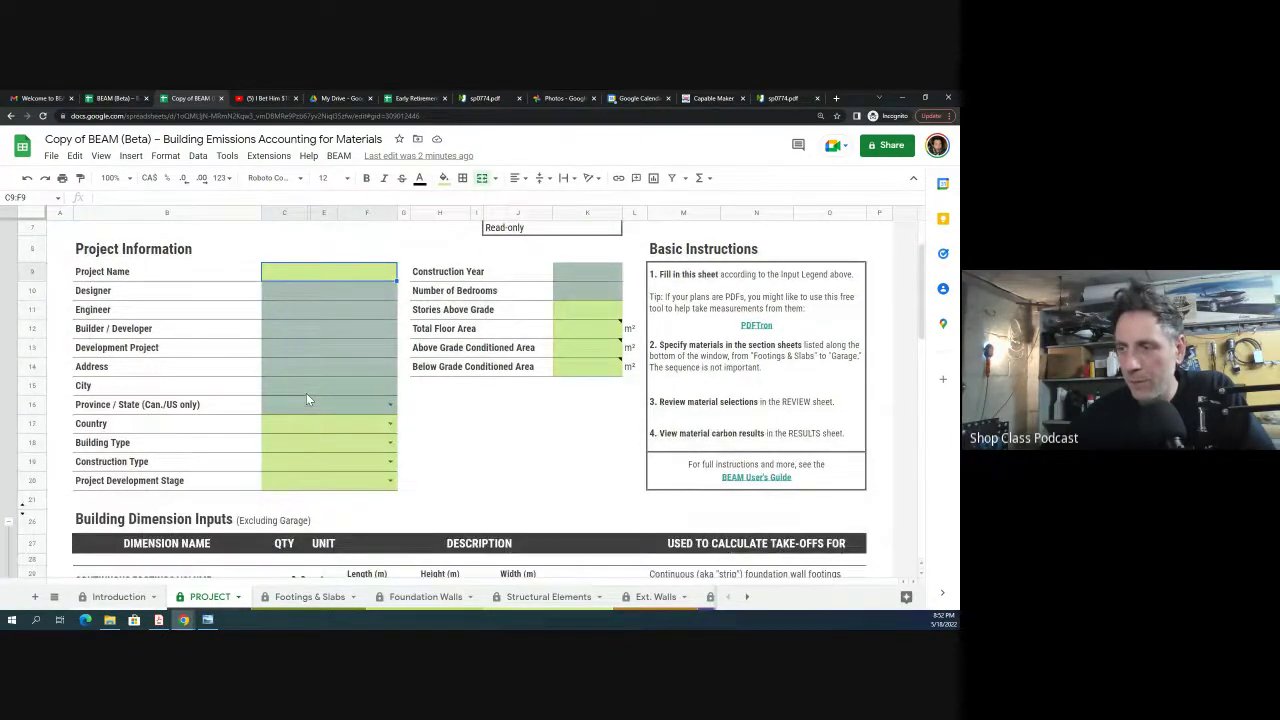
scroll(306, 398, "down", 3)
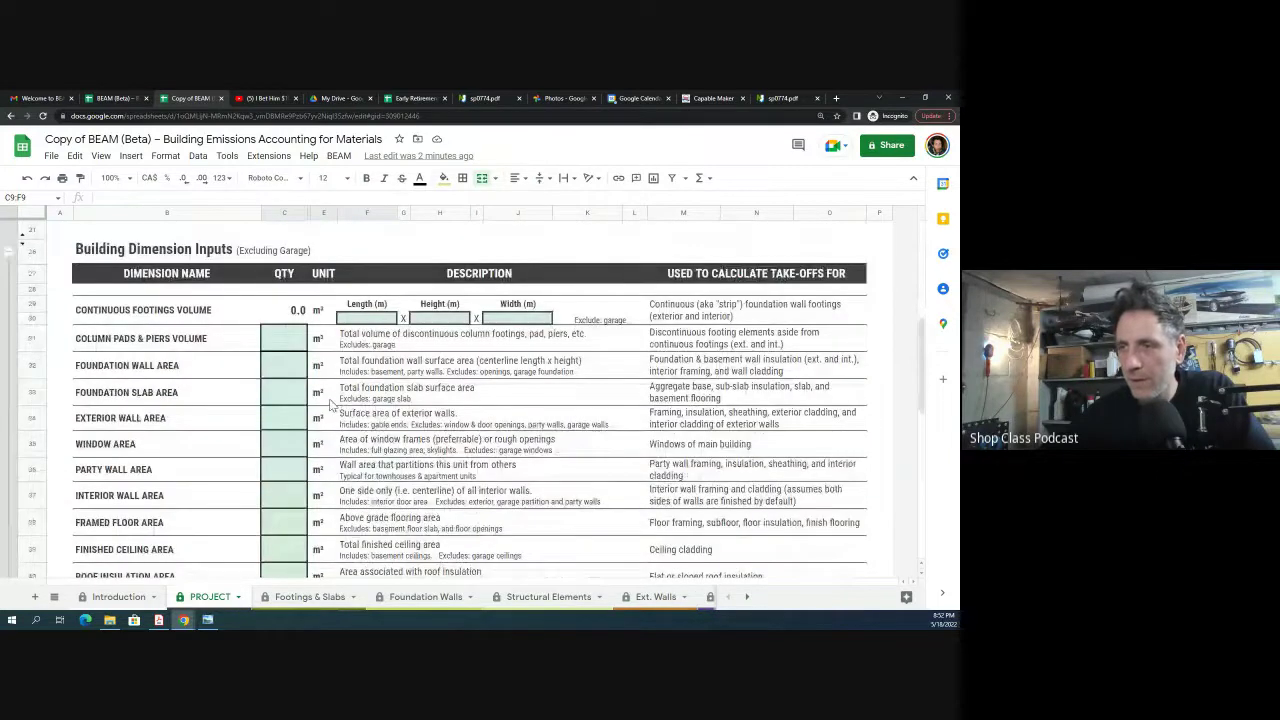
scroll(330, 403, "down", 1)
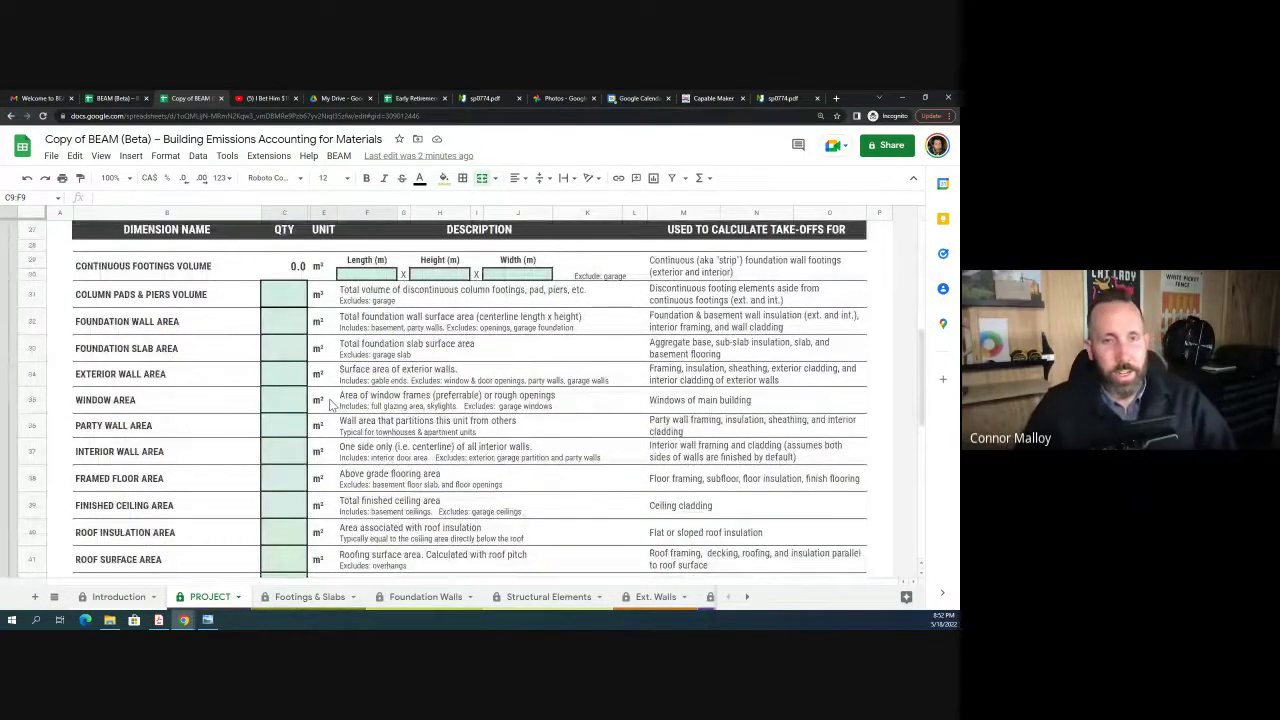
scroll(330, 403, "down", 1)
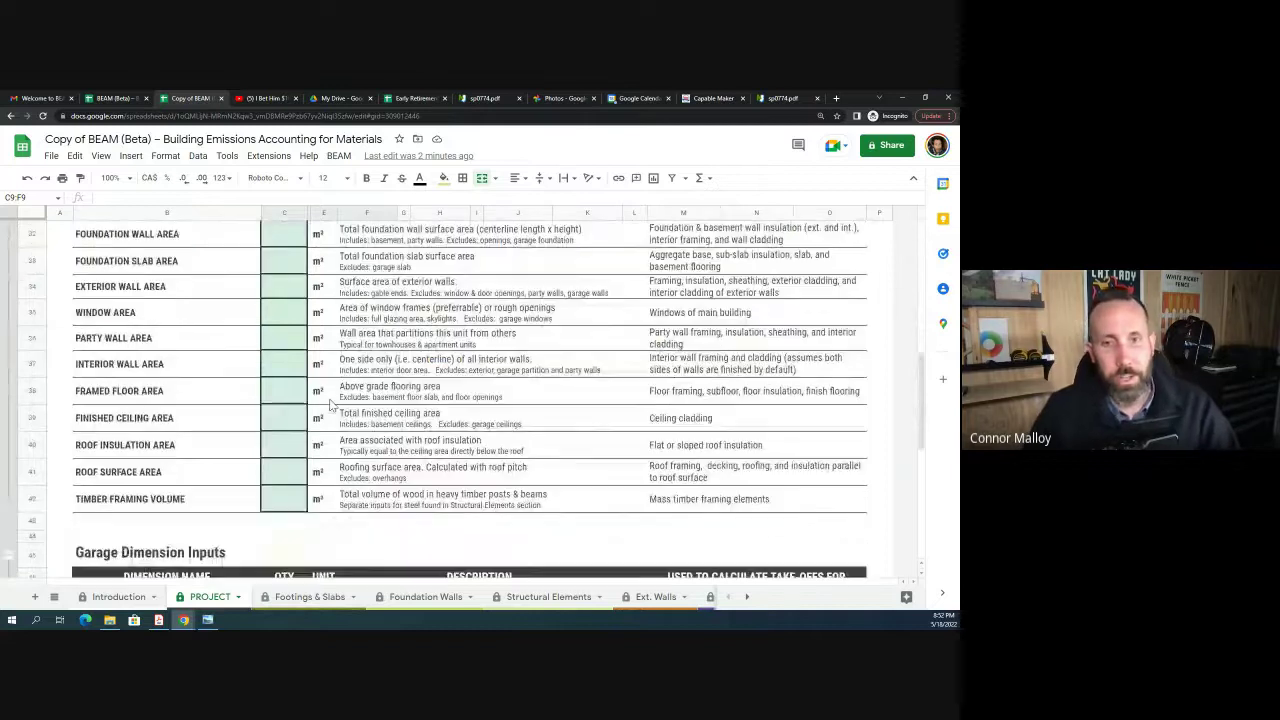
scroll(330, 403, "down", 3)
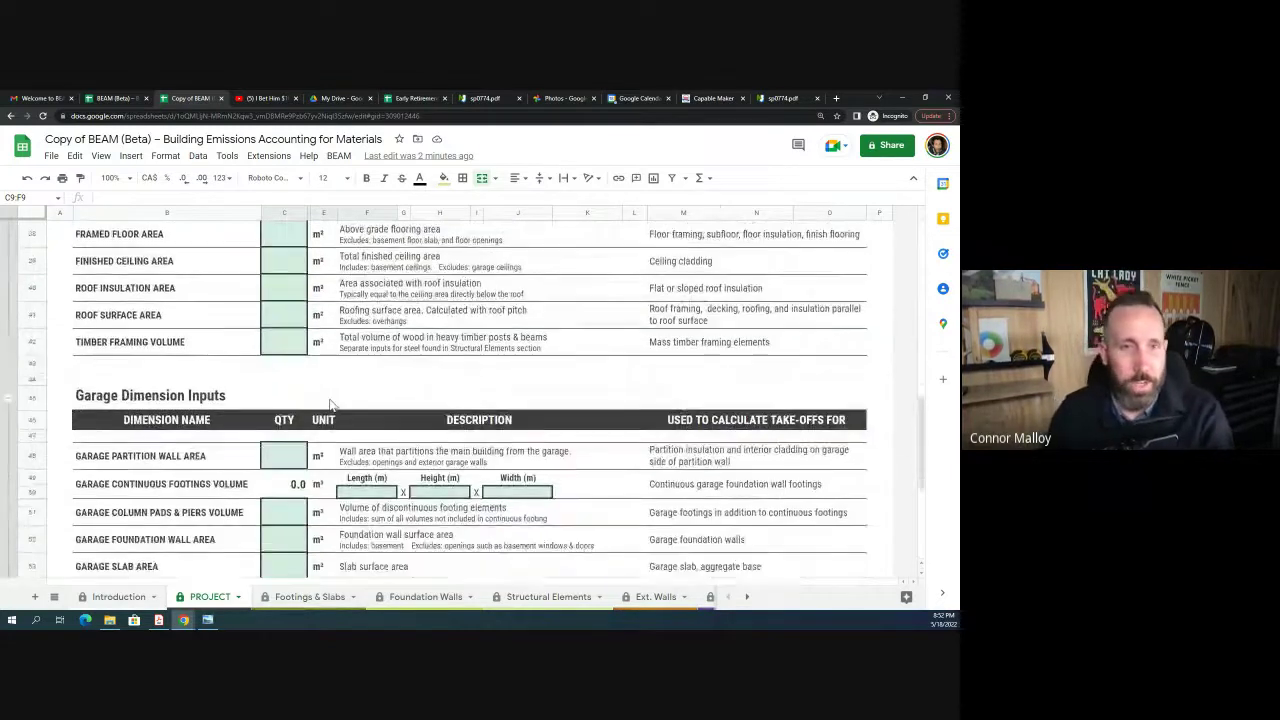
scroll(330, 403, "down", 5)
scroll(331, 403, "up", 15)
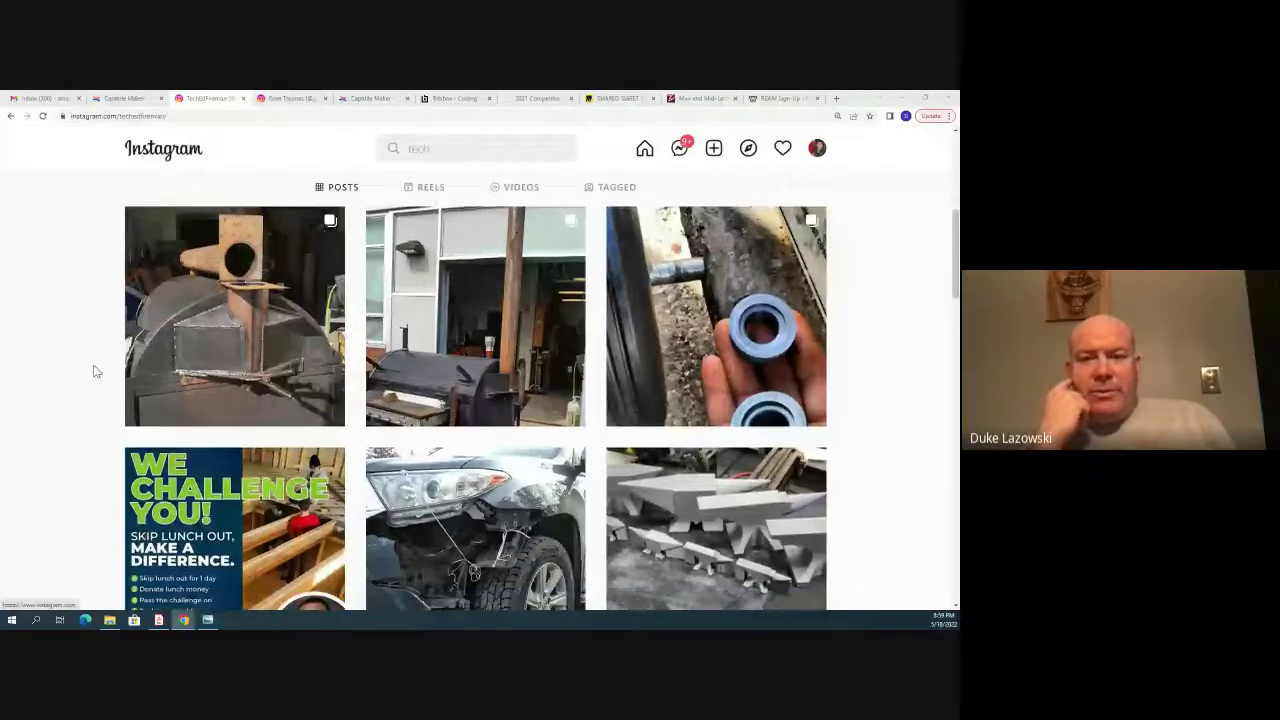
Step: On the open Instagram profile, view the smoker trailer post and look at its first photos
scroll(94, 370, "down", 1)
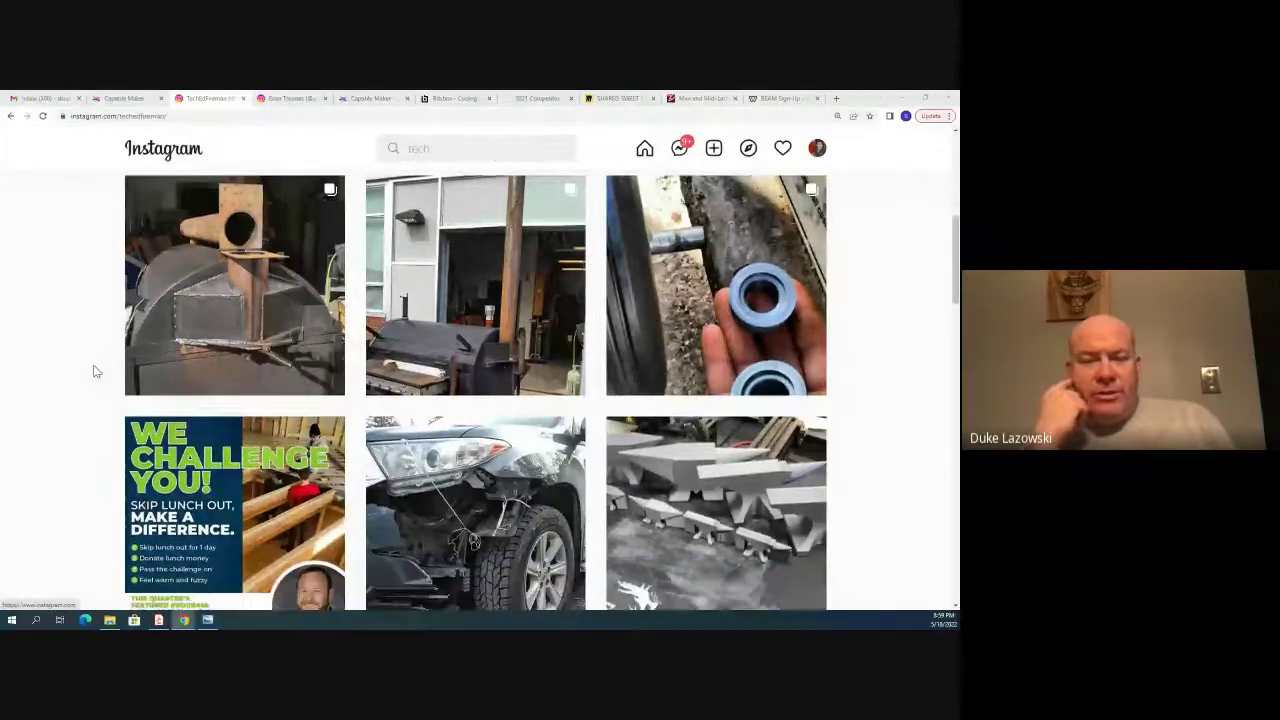
scroll(171, 346, "up", 1)
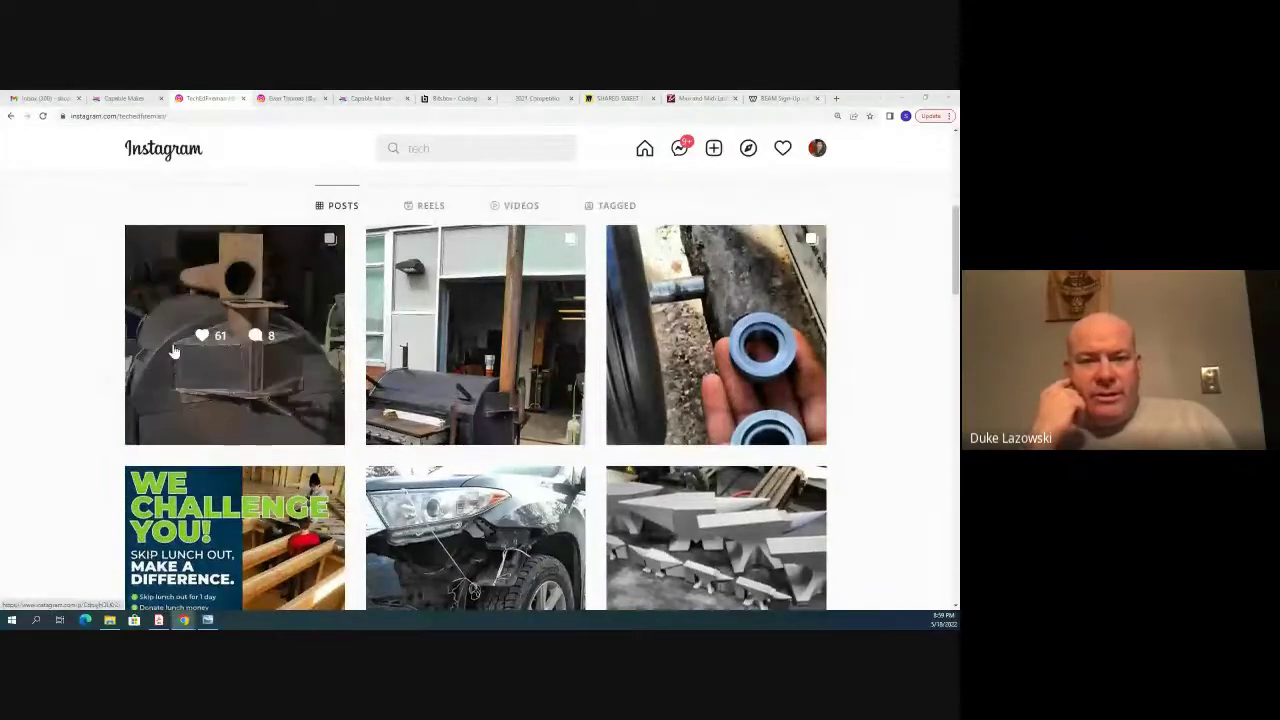
left_click(265, 295)
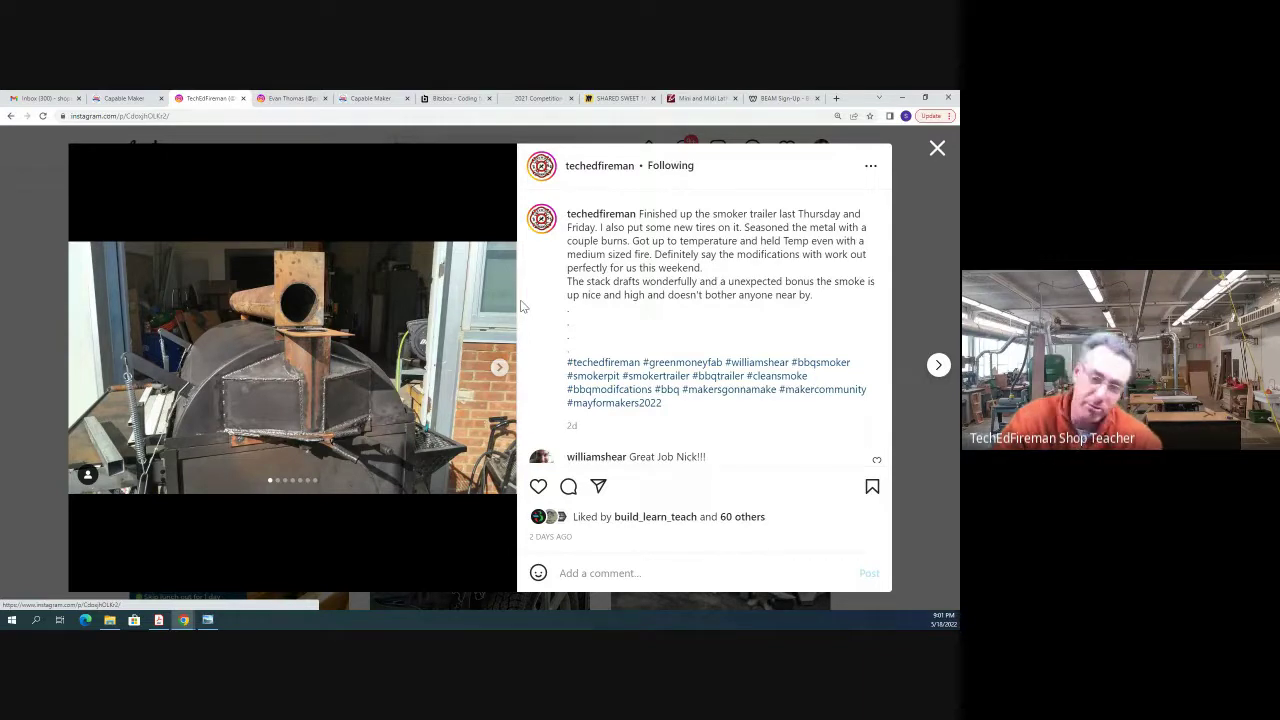
left_click(498, 369)
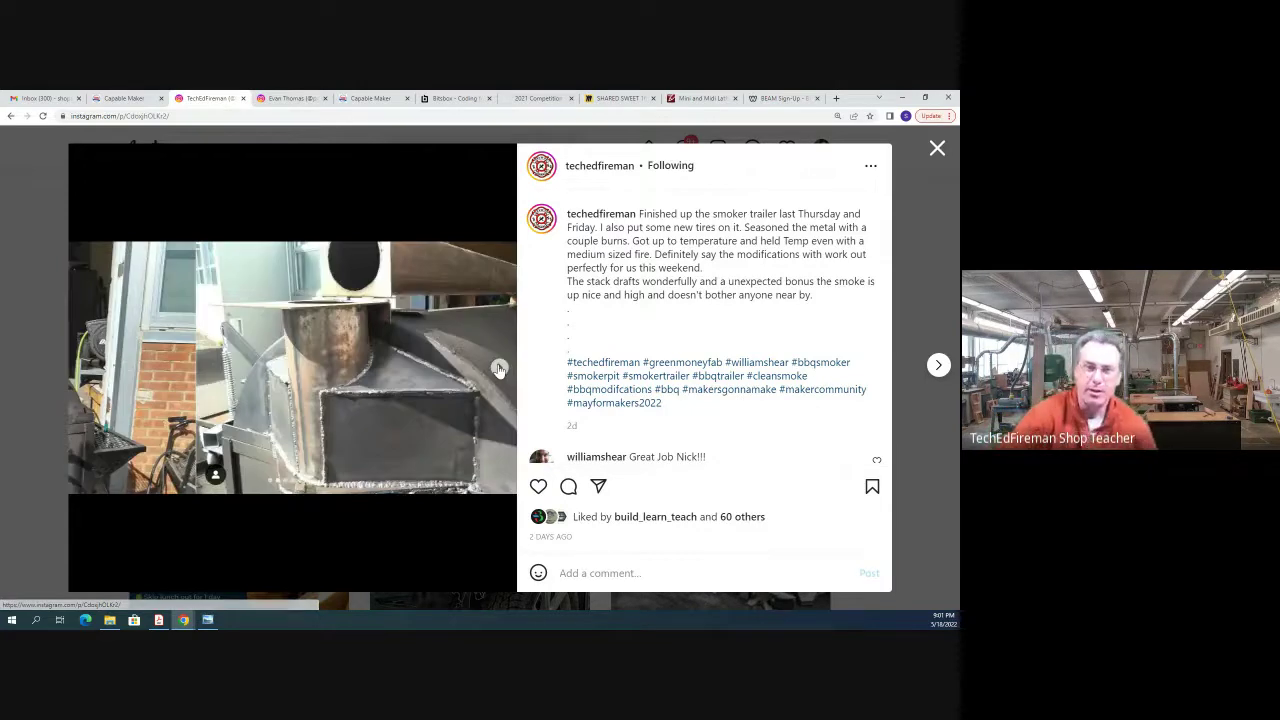
left_click(498, 369)
left_click(85, 369)
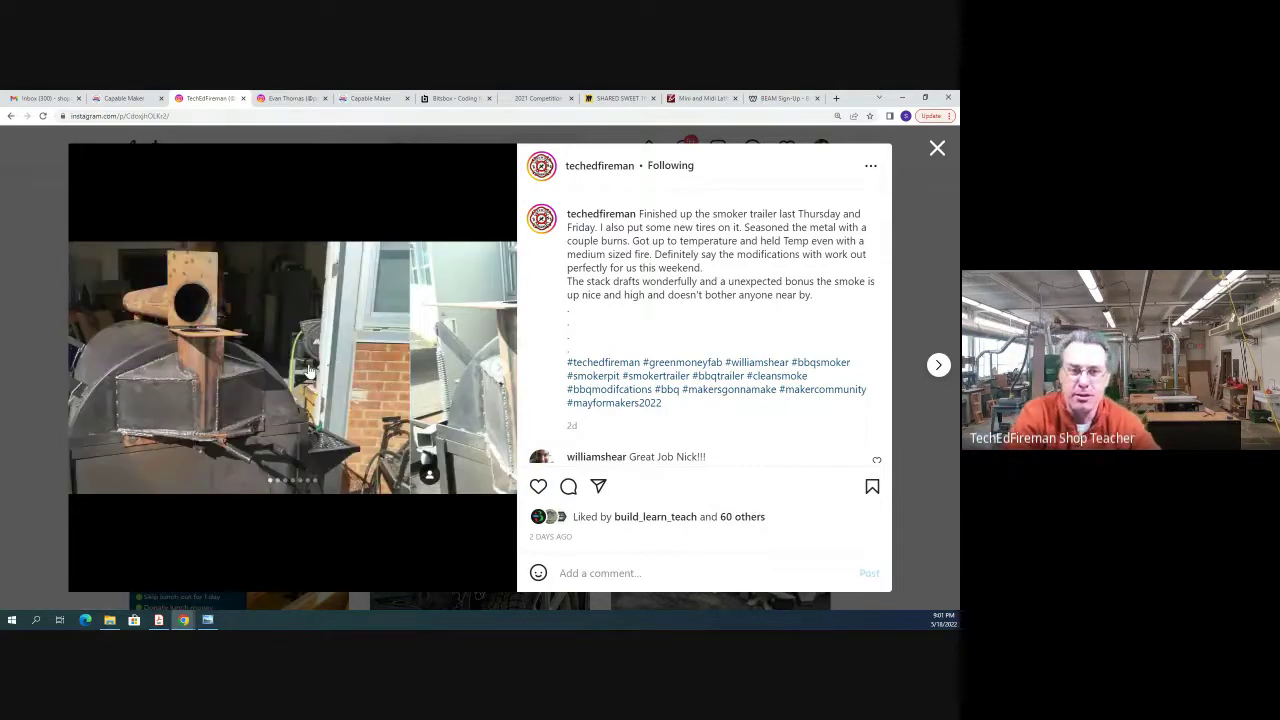
left_click(85, 369)
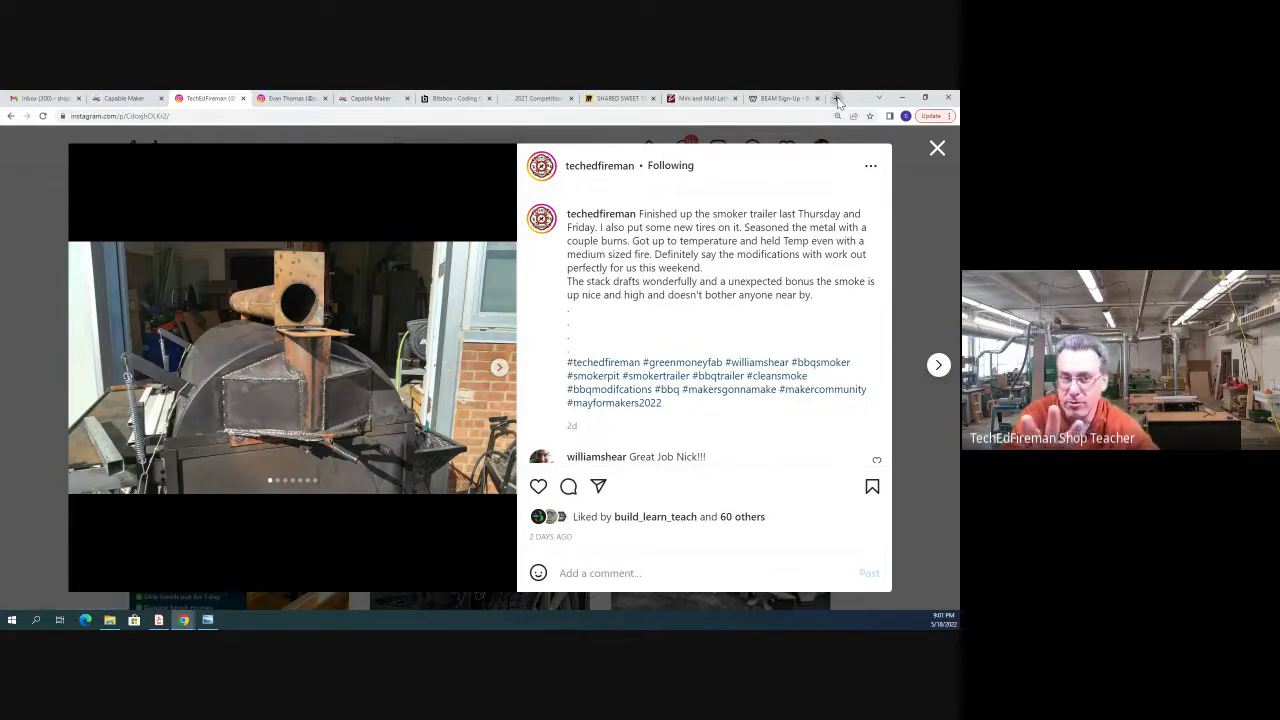
Step: Search the web for "sketch up" in a new browser tab and open the official SketchUp site
left_click(838, 100)
type("s")
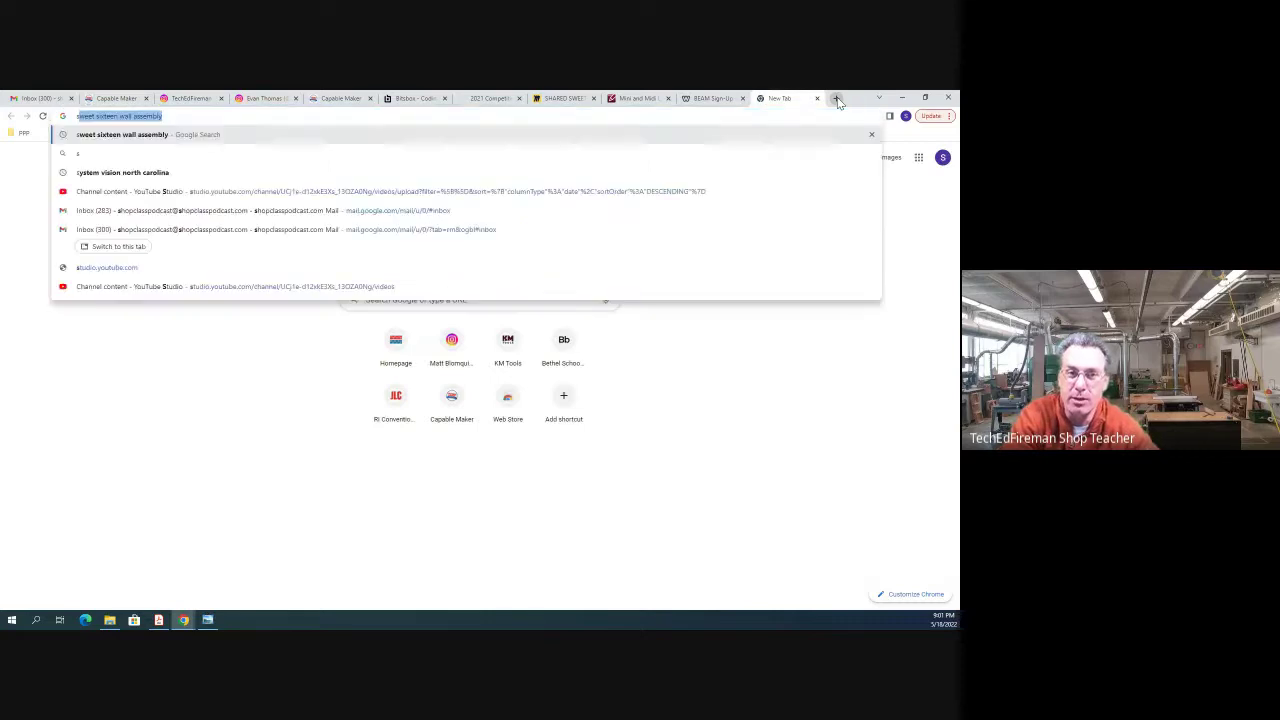
type("ketch up")
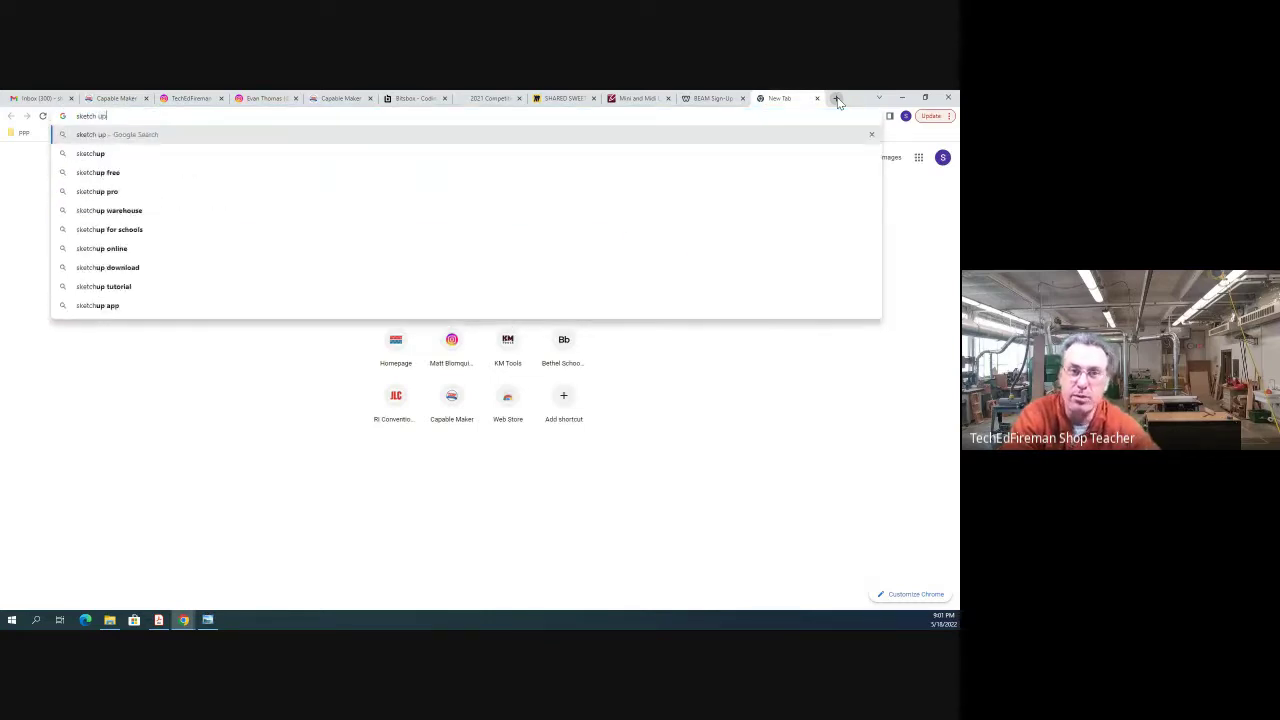
key("Return")
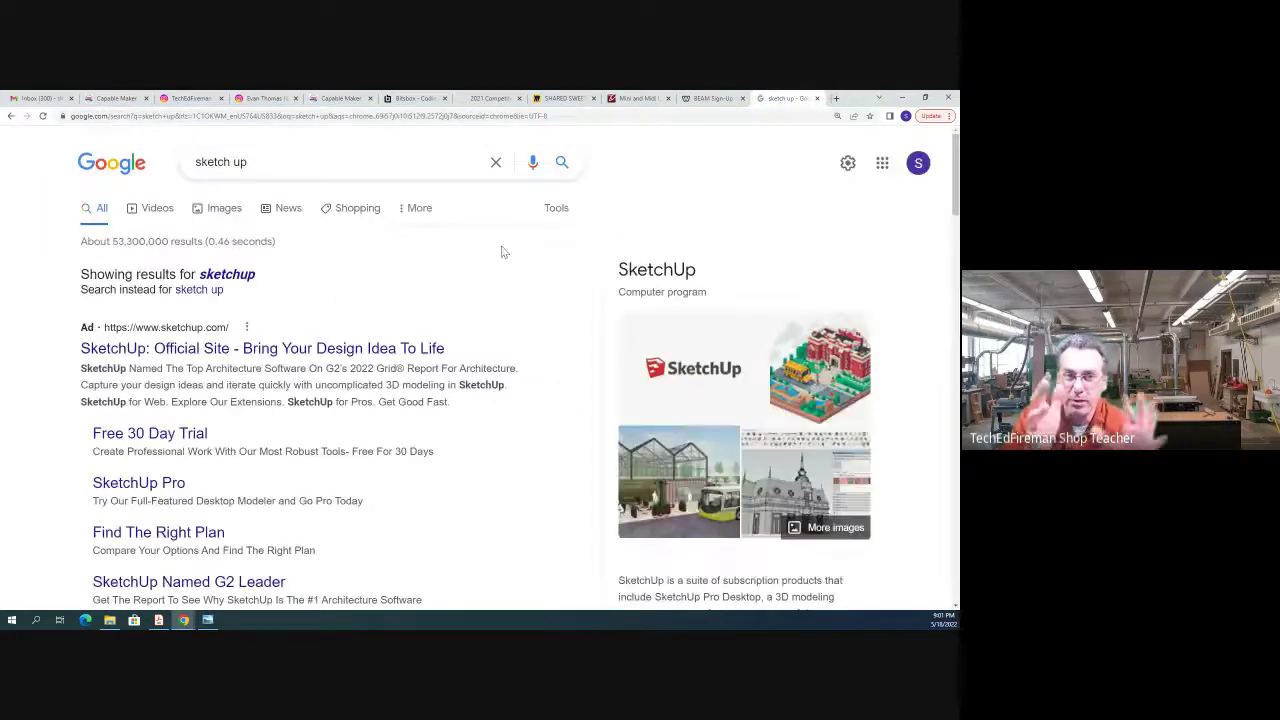
left_click(403, 352)
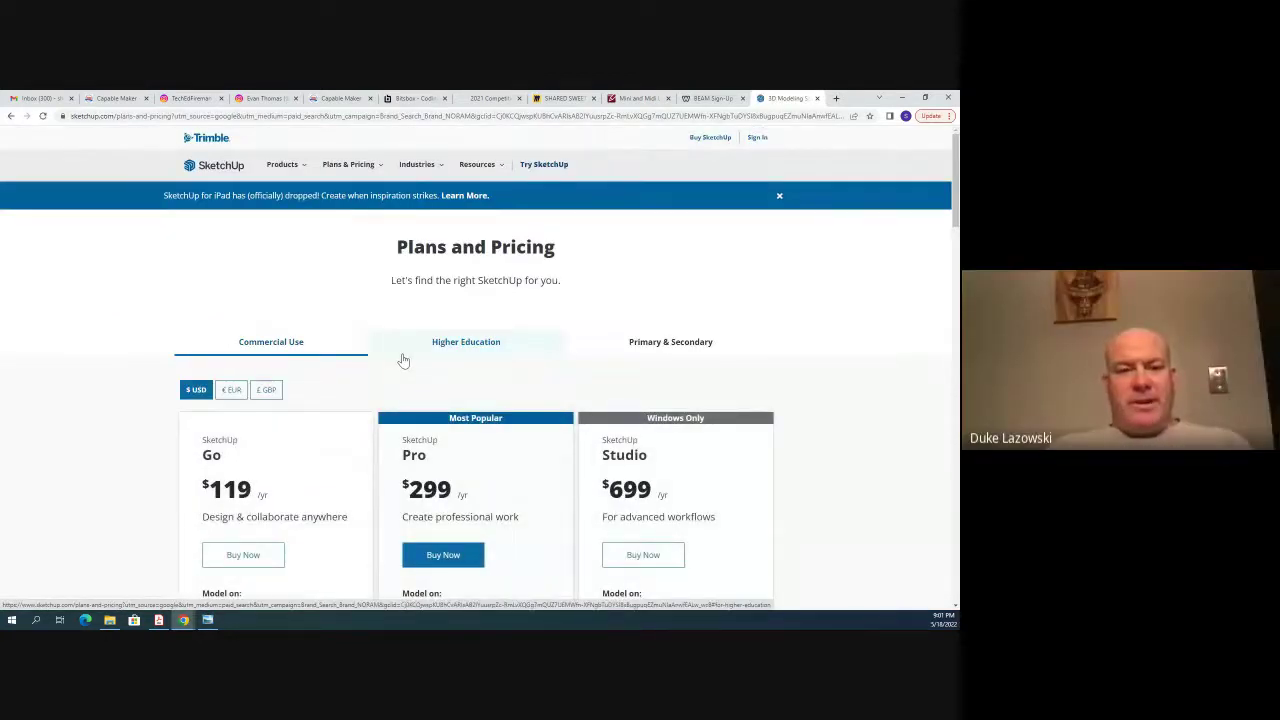
Step: Skim the SketchUp Plans and Pricing page and open the page for the free version
scroll(403, 360, "down", 10)
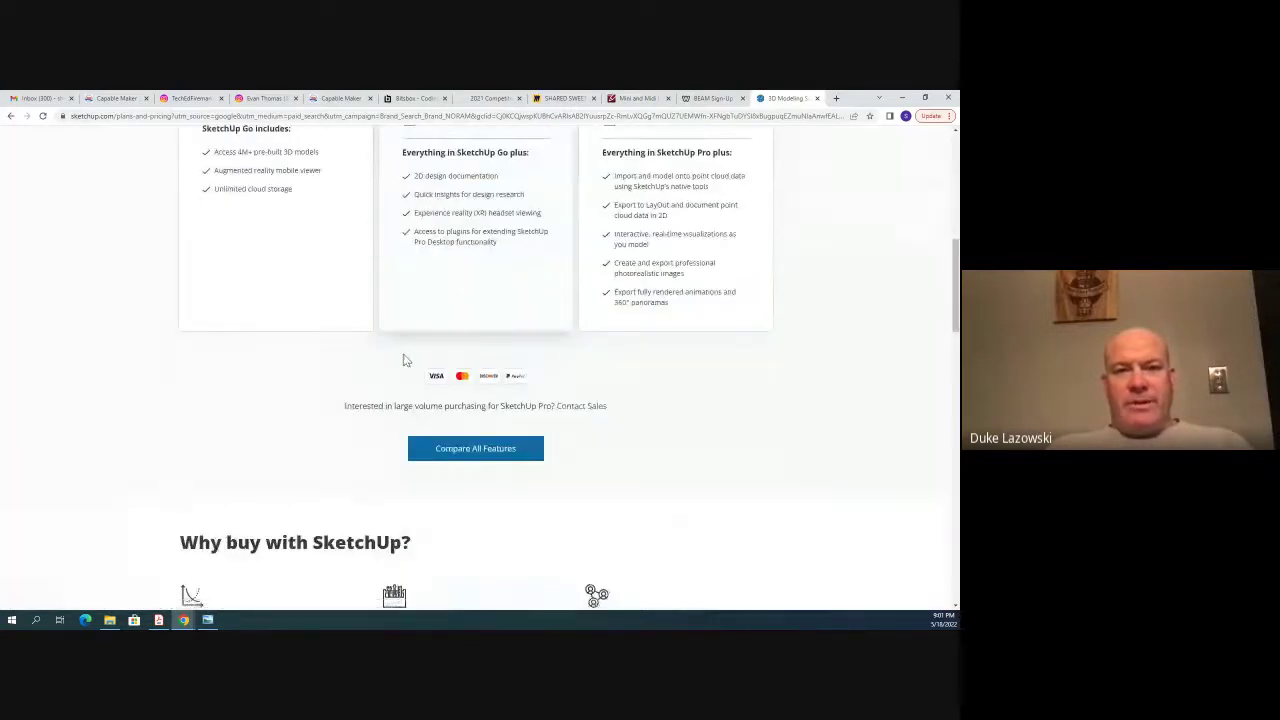
scroll(405, 360, "up", 10)
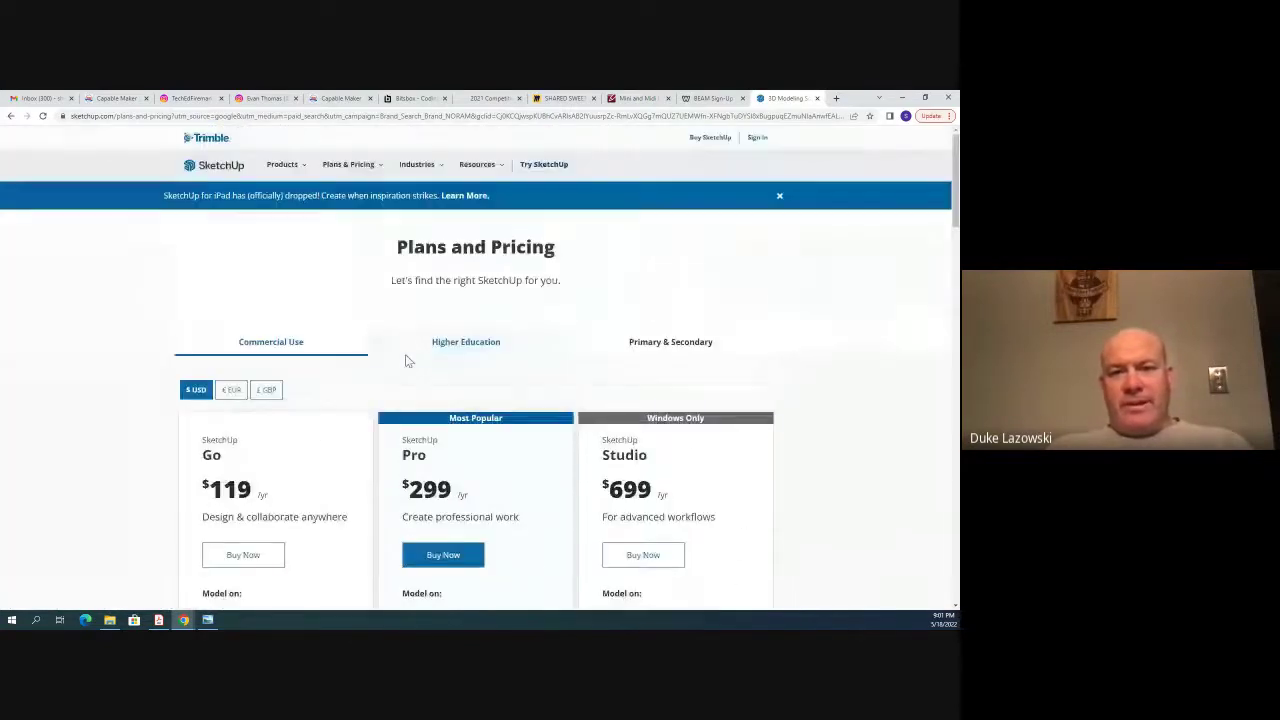
left_click(284, 166)
left_click(249, 228)
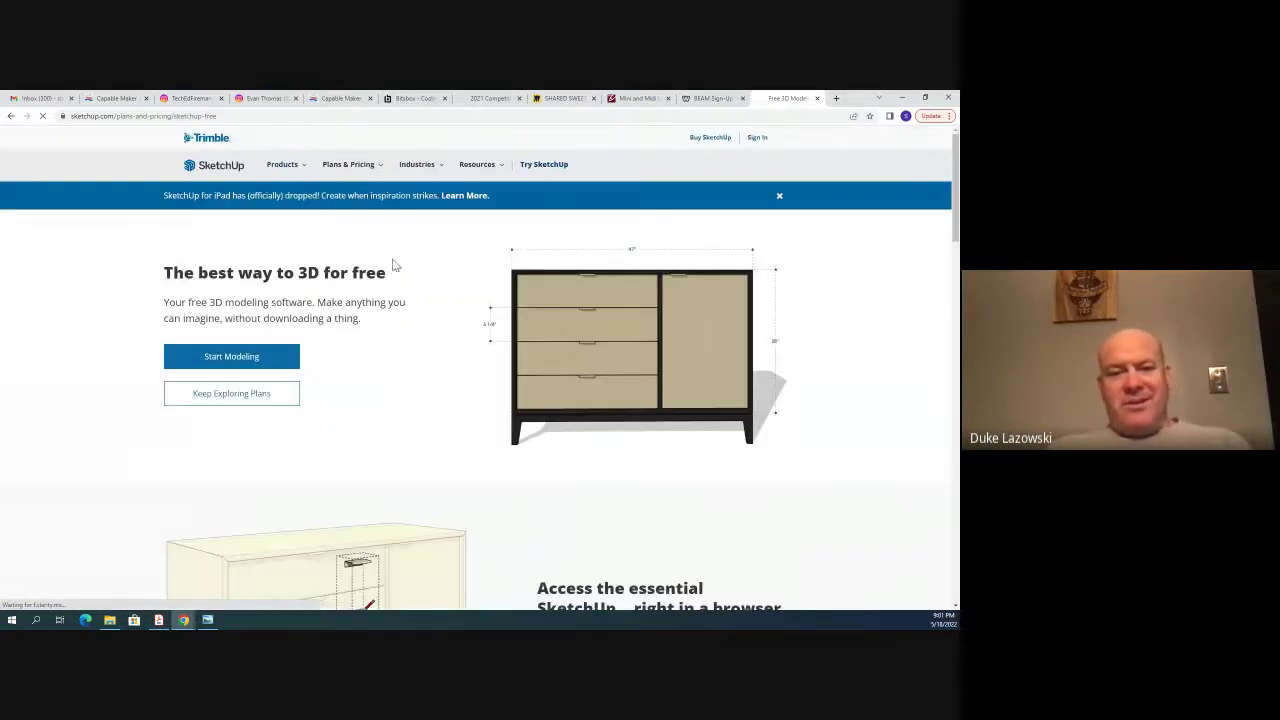
Step: Read through the SketchUp Free page's description, feature list, testimonial and needed products
scroll(394, 264, "down", 3)
scroll(394, 264, "down", 2)
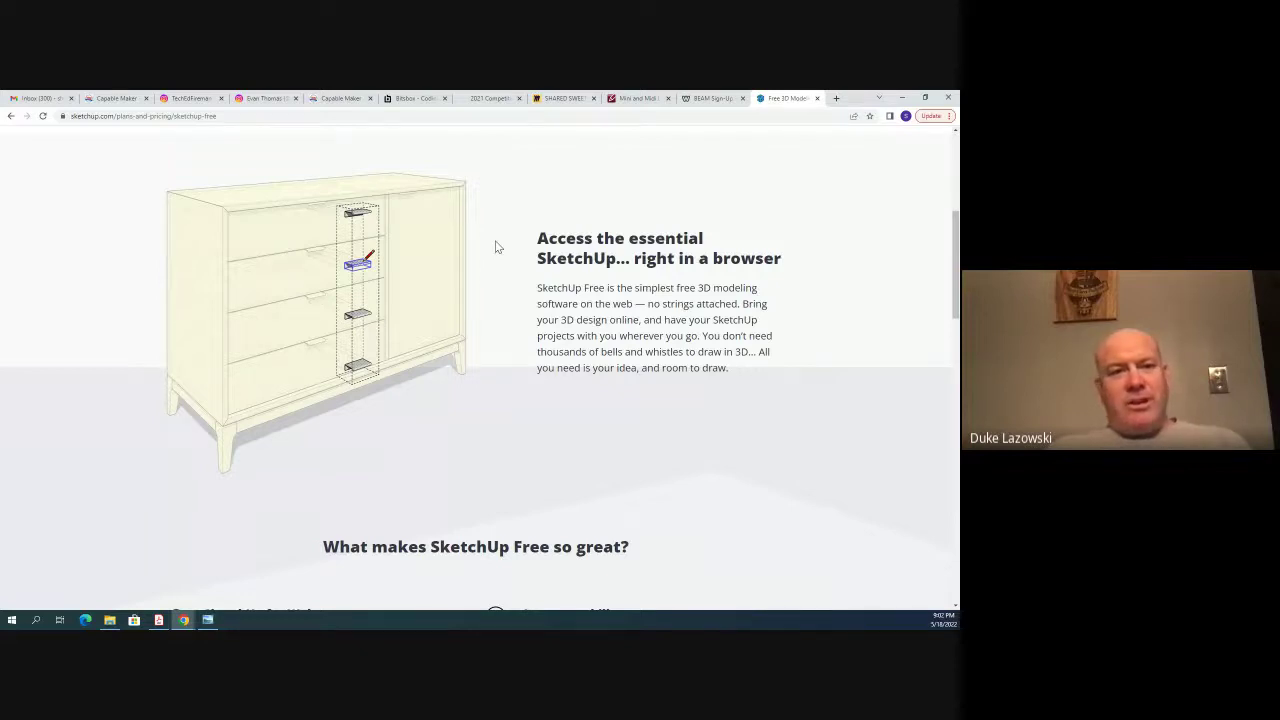
scroll(497, 247, "down", 3)
scroll(497, 247, "down", 2)
scroll(497, 247, "down", 3)
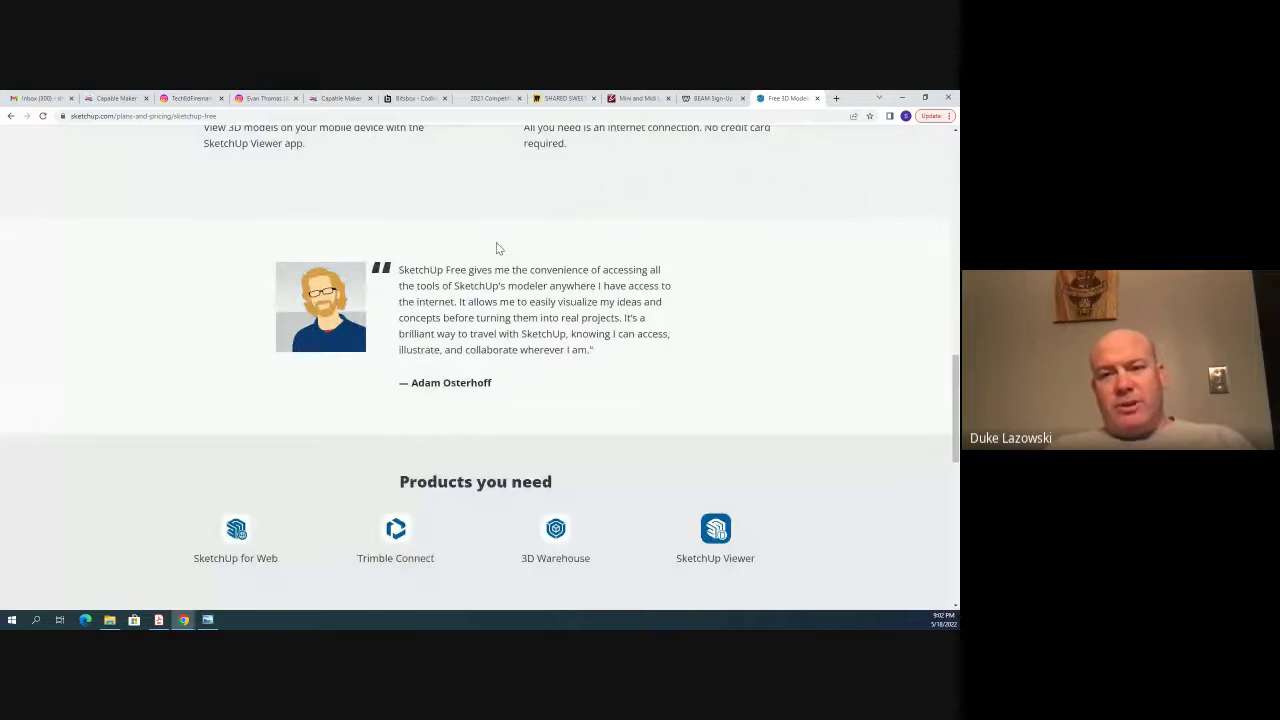
scroll(497, 247, "up", 8)
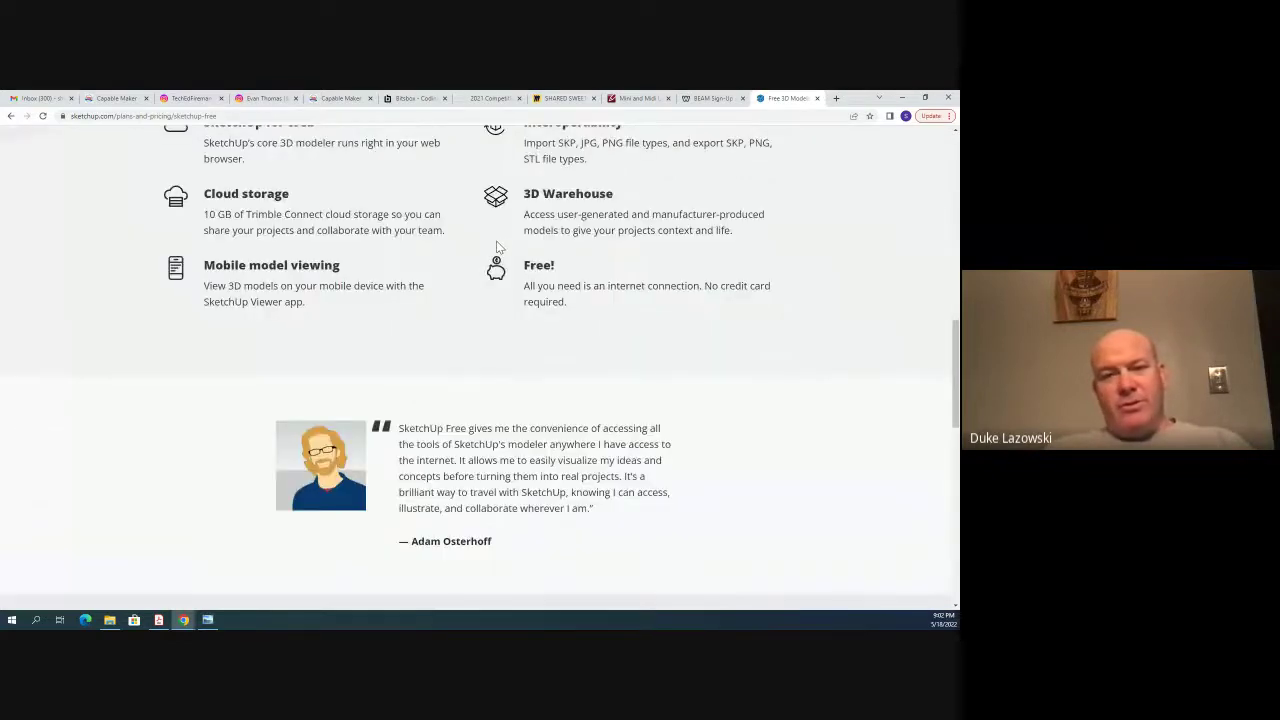
scroll(497, 247, "up", 2)
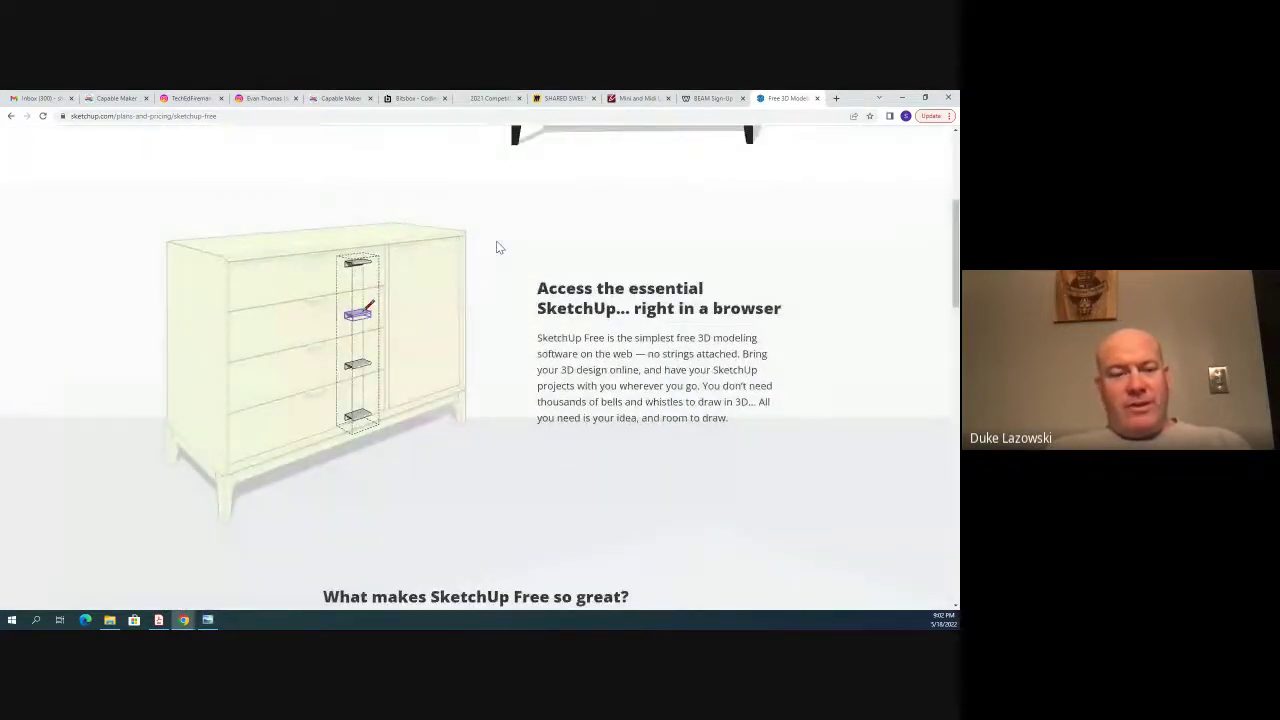
scroll(497, 247, "up", 3)
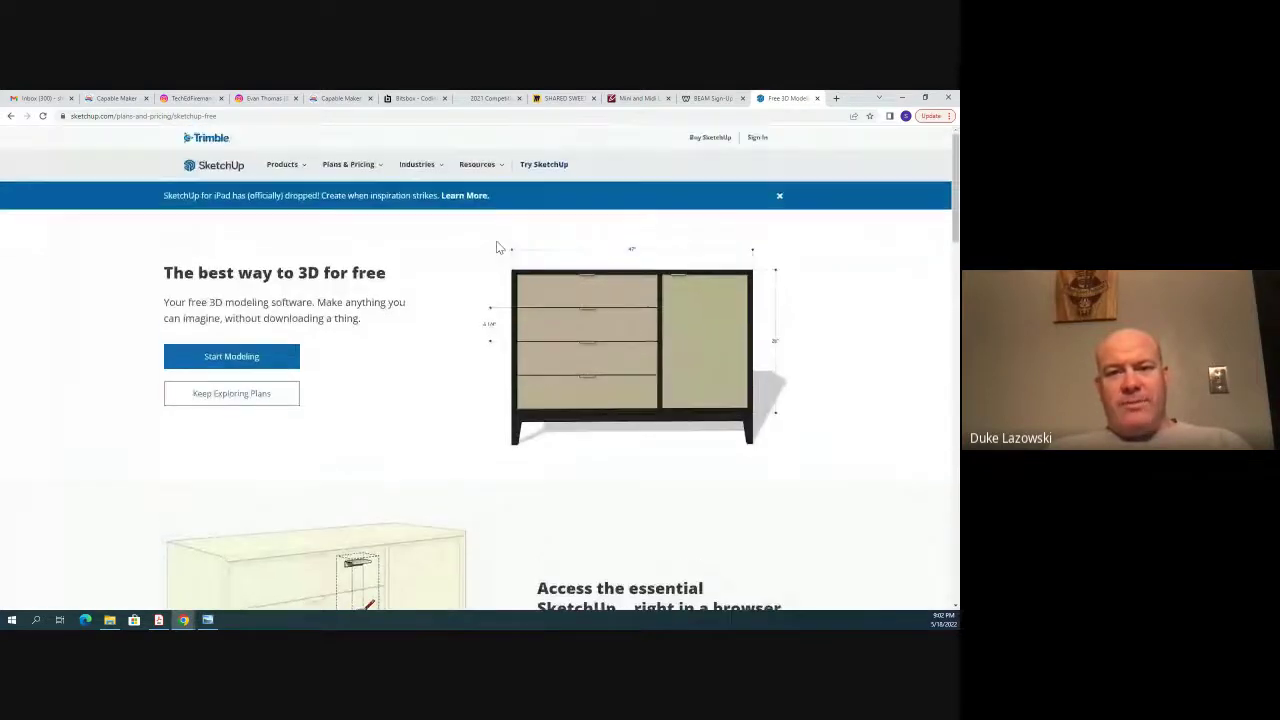
Step: View SketchUp's plans overview and return to the free version's product page
left_click(240, 394)
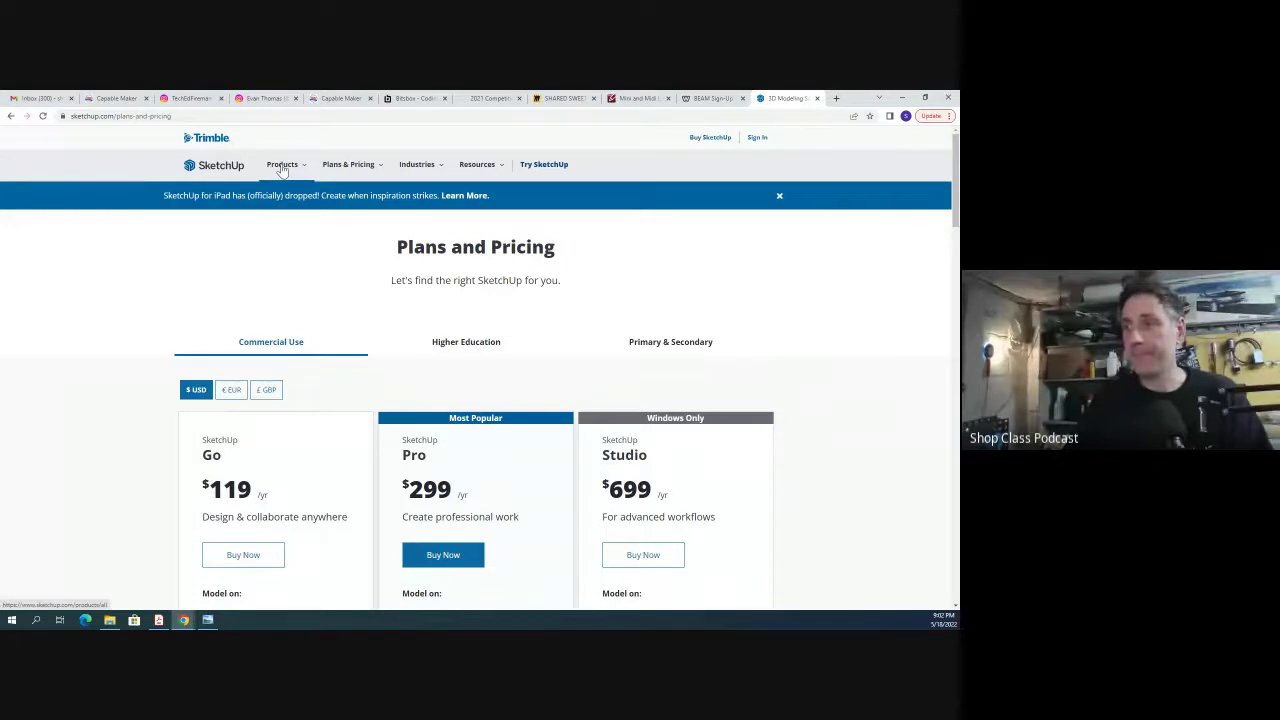
mouse_move(282, 170)
left_click(236, 227)
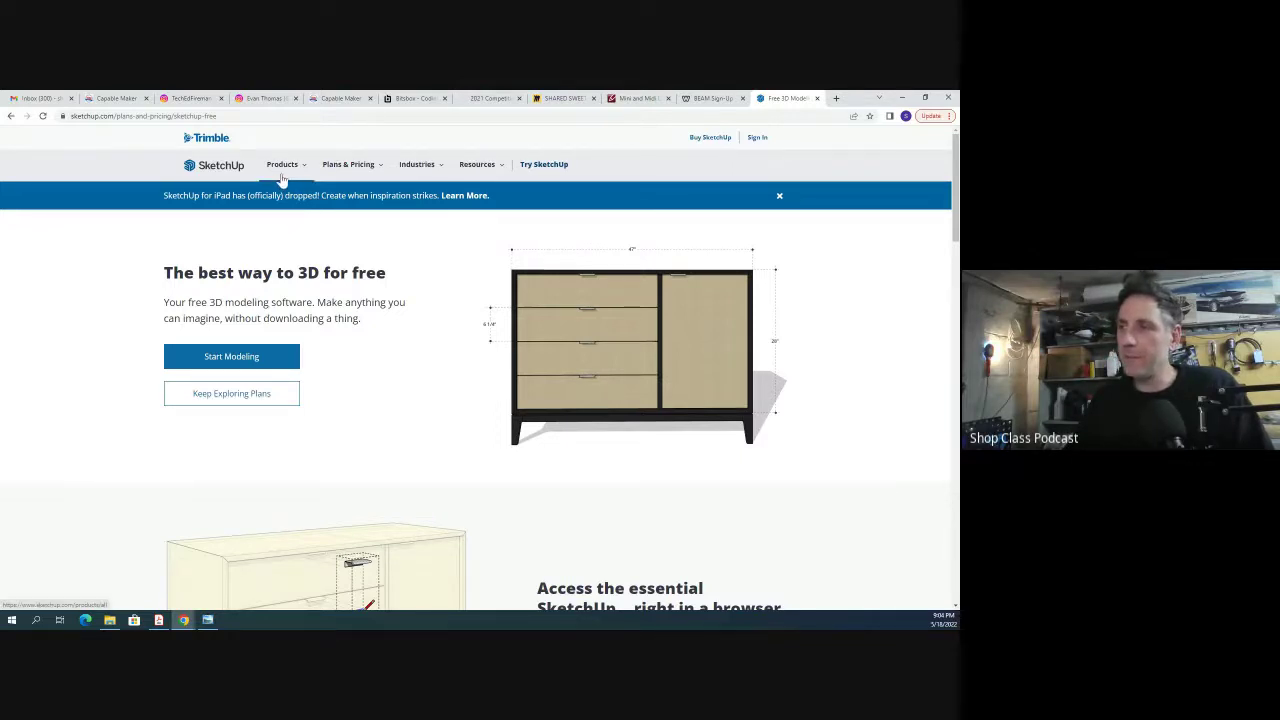
Step: Return to the Instagram smoker trailer post and view its second photo
left_click(190, 98)
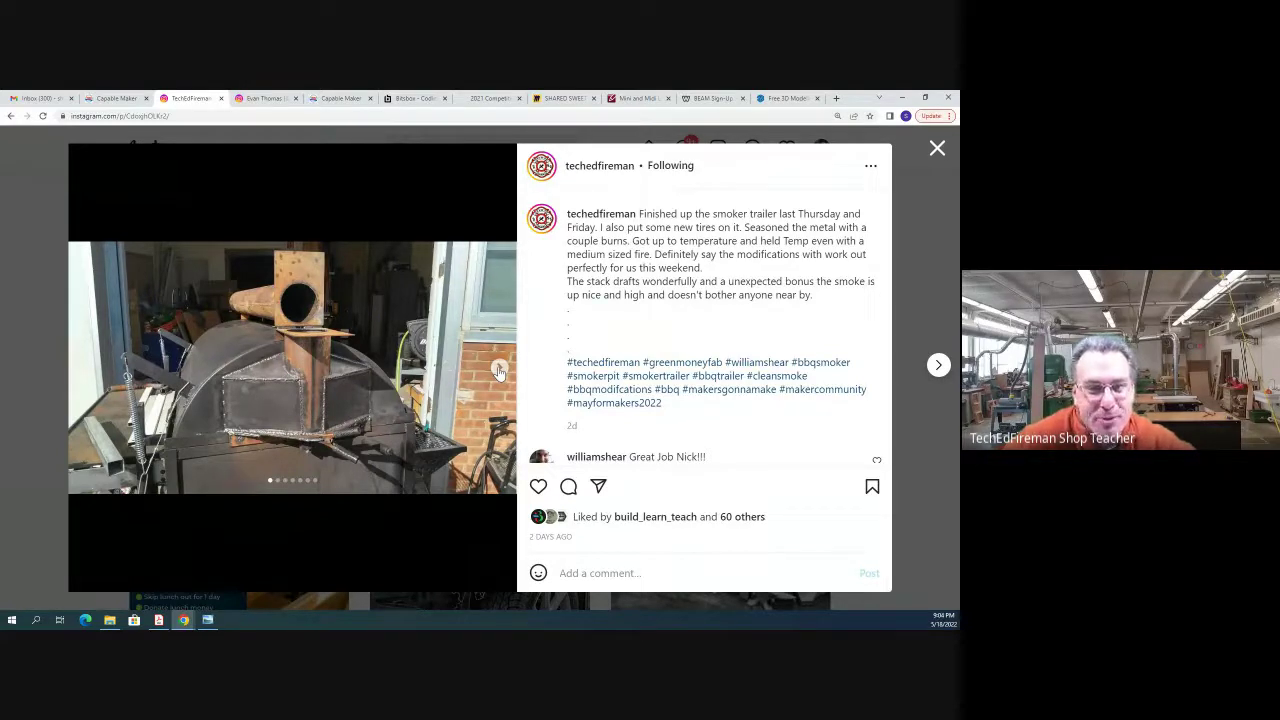
left_click(499, 370)
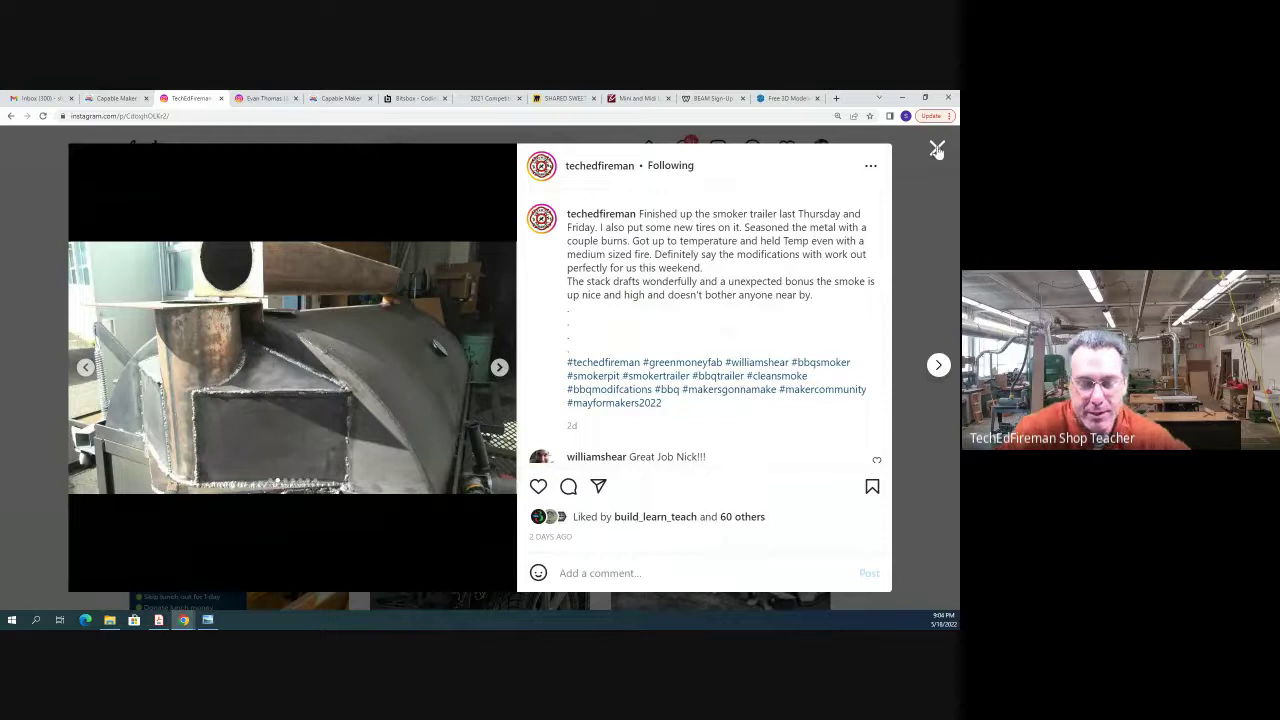
Step: Try a larger page zoom on the smoker trailer post and restore the original zoom level
left_click(949, 116)
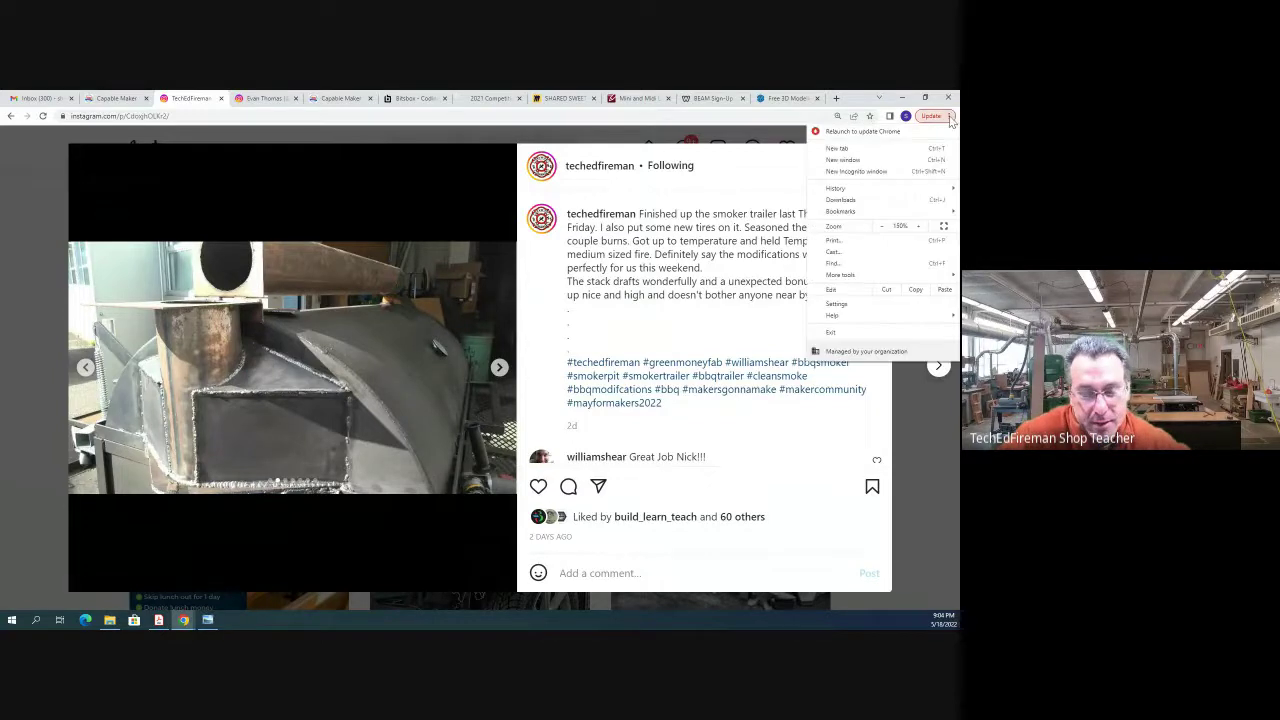
left_click(918, 227)
left_click(918, 227)
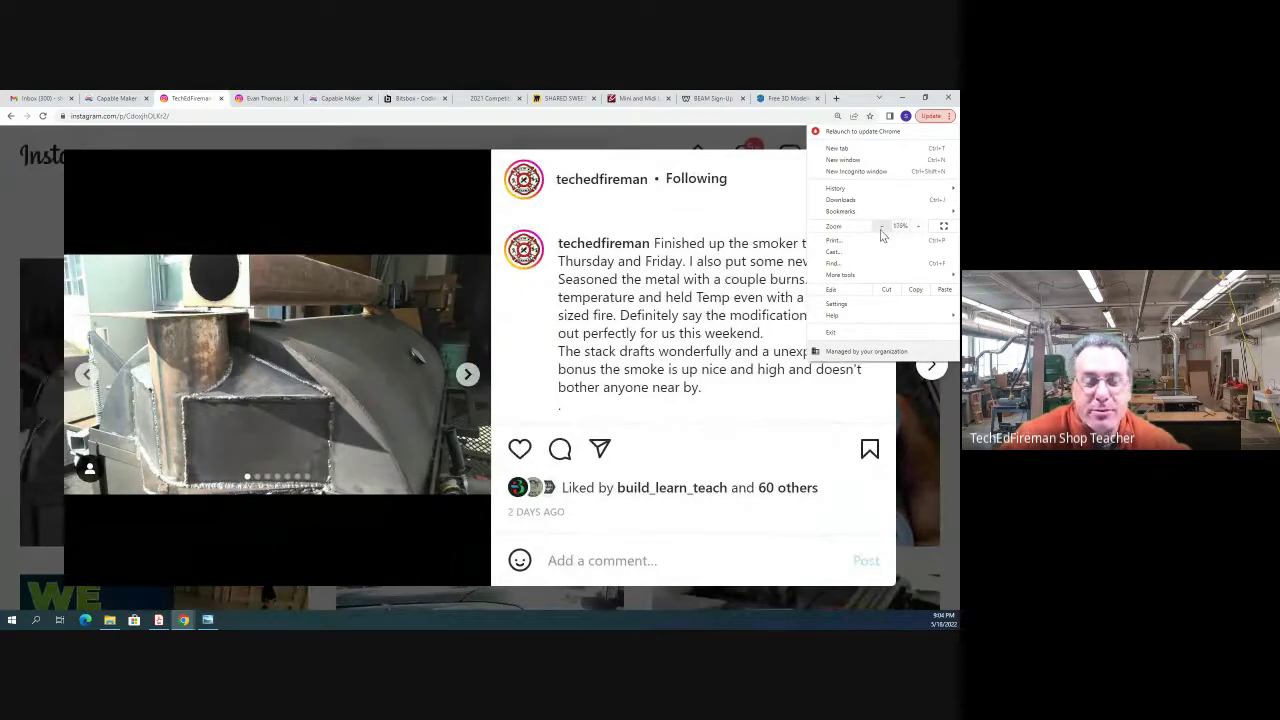
left_click(884, 227)
left_click(884, 227)
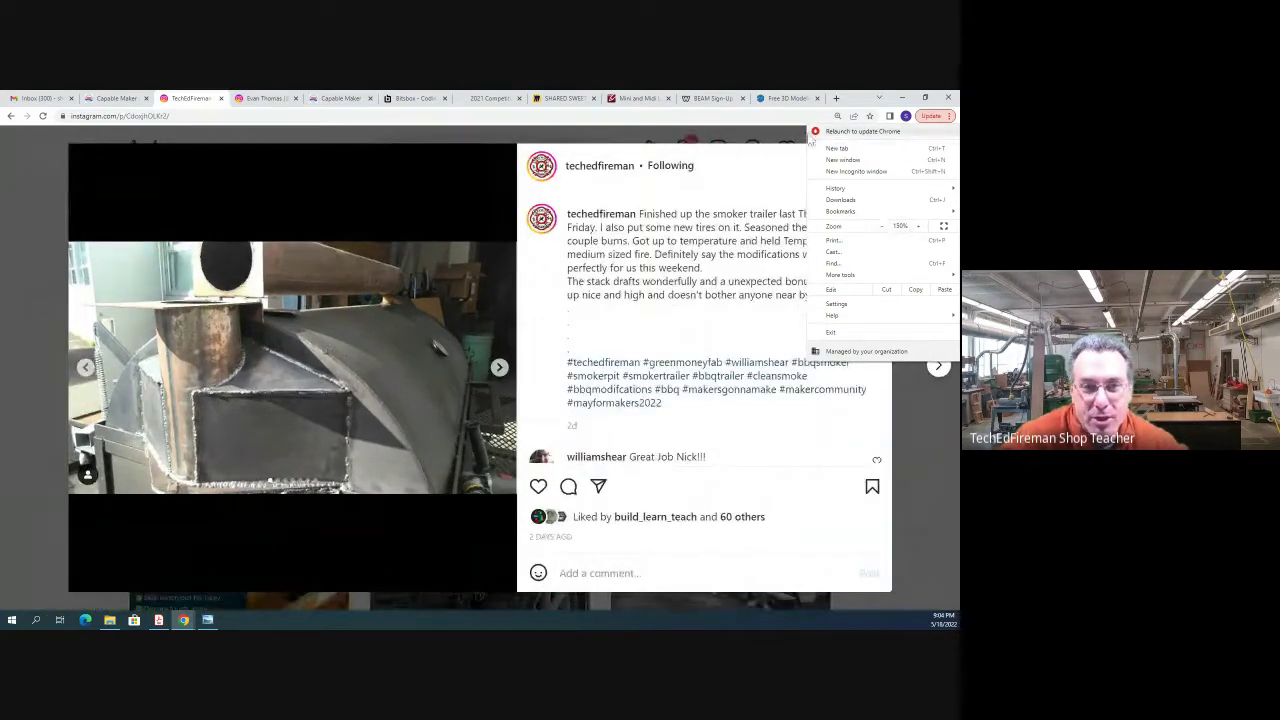
left_click(803, 117)
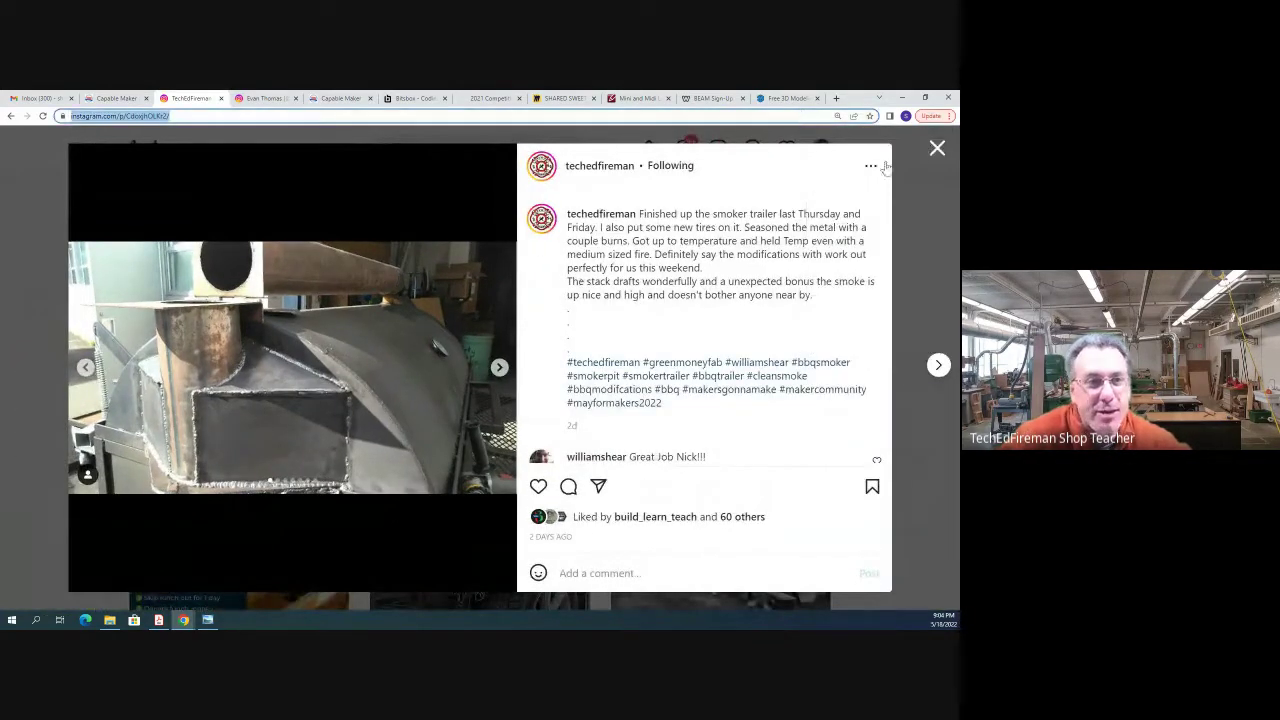
Step: Look through the smoker trailer post's remaining photos up to the last one and go back to the first
left_click(498, 368)
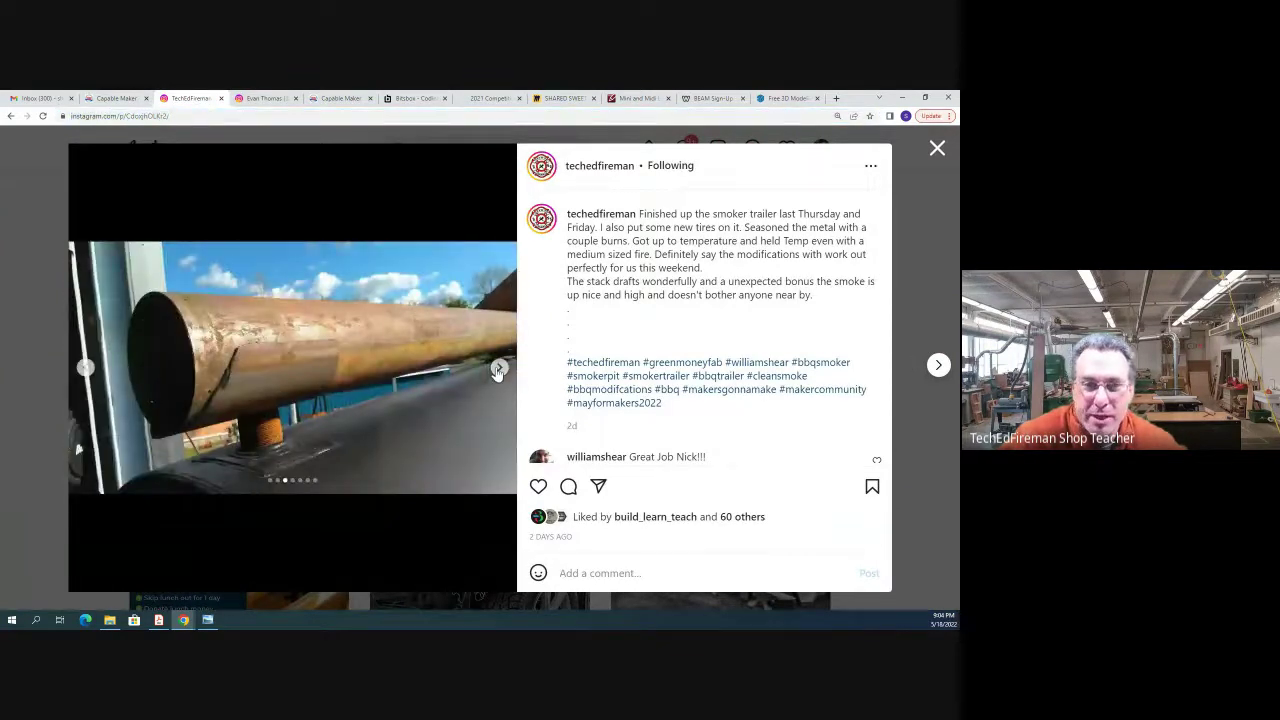
left_click(498, 369)
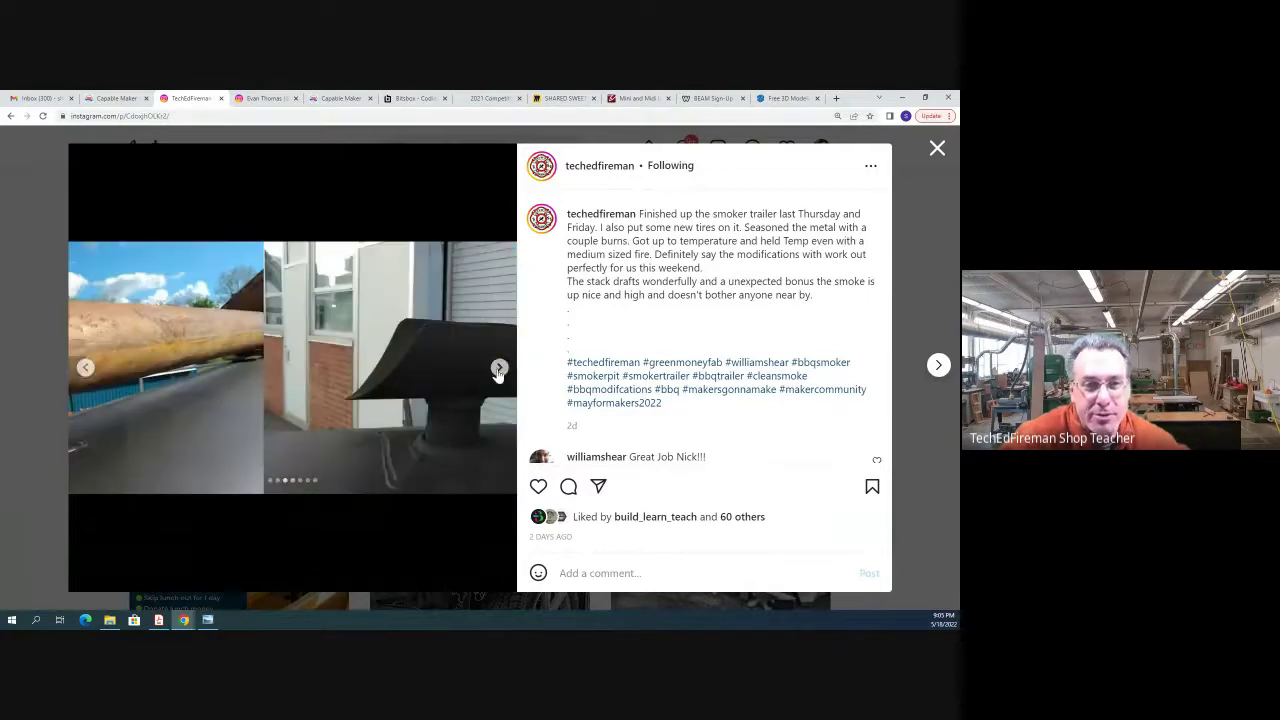
left_click(497, 370)
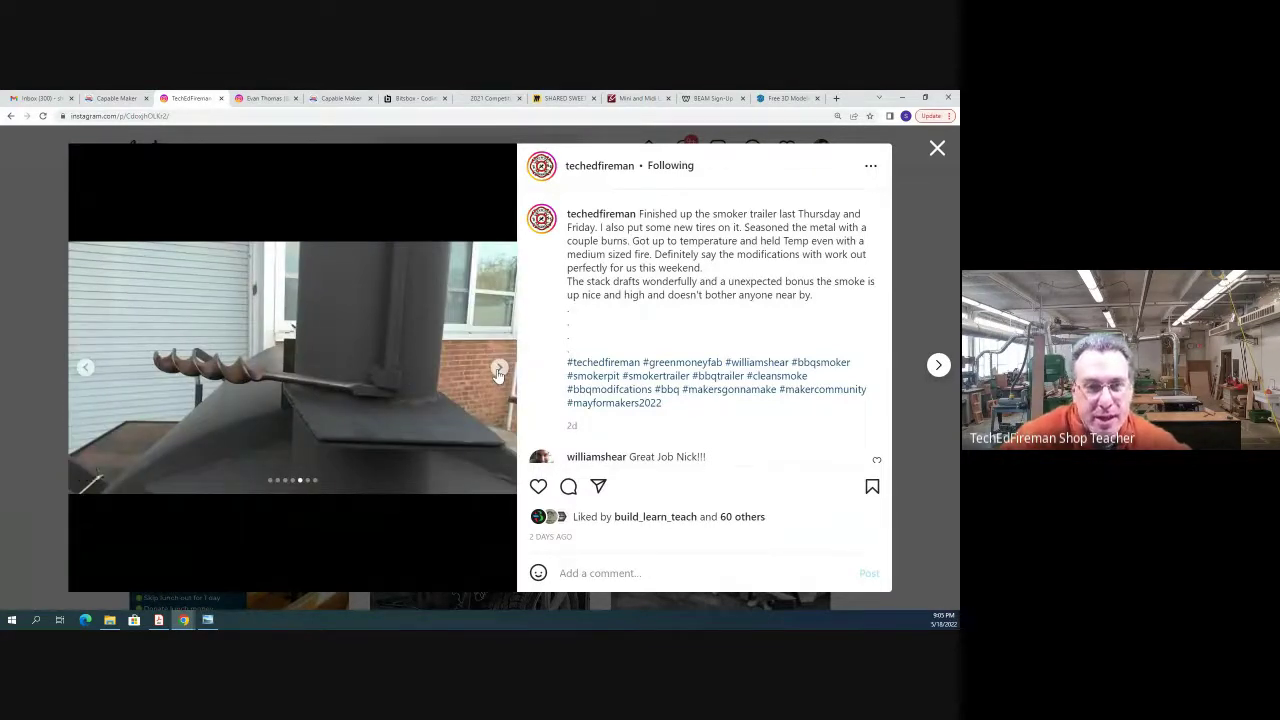
left_click(498, 372)
left_click(498, 372)
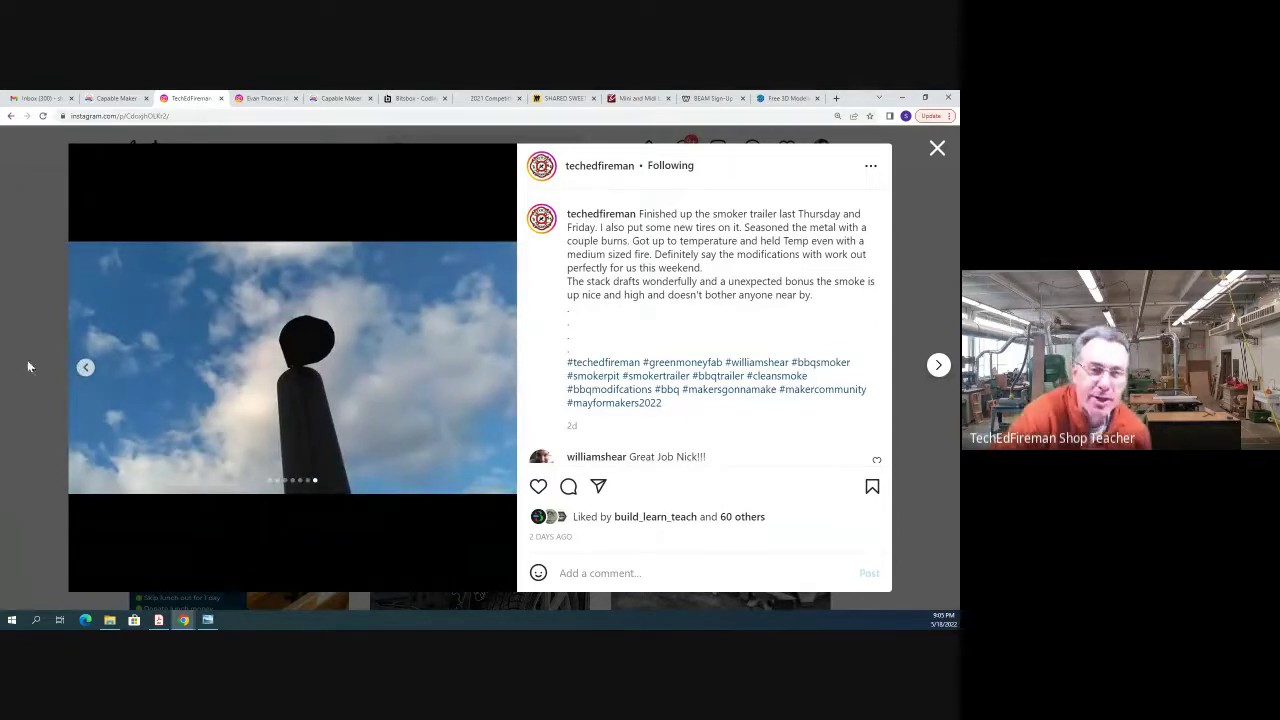
left_click(85, 367)
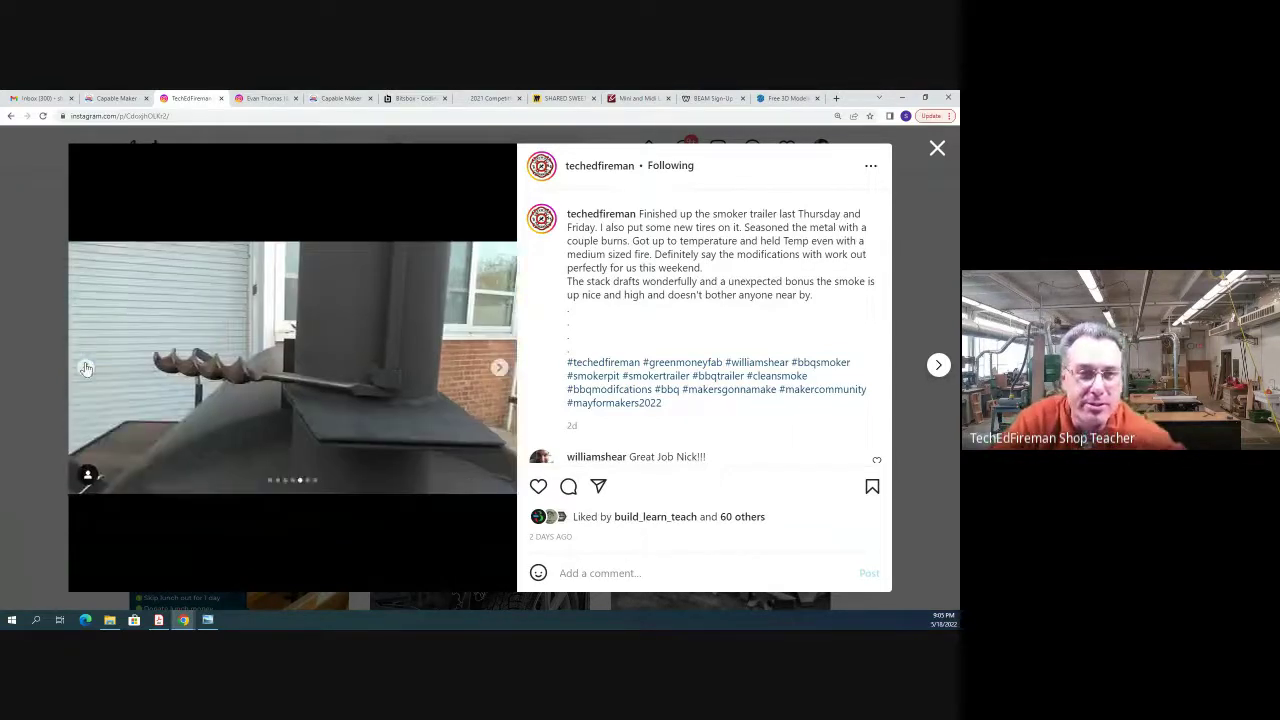
left_click(85, 367)
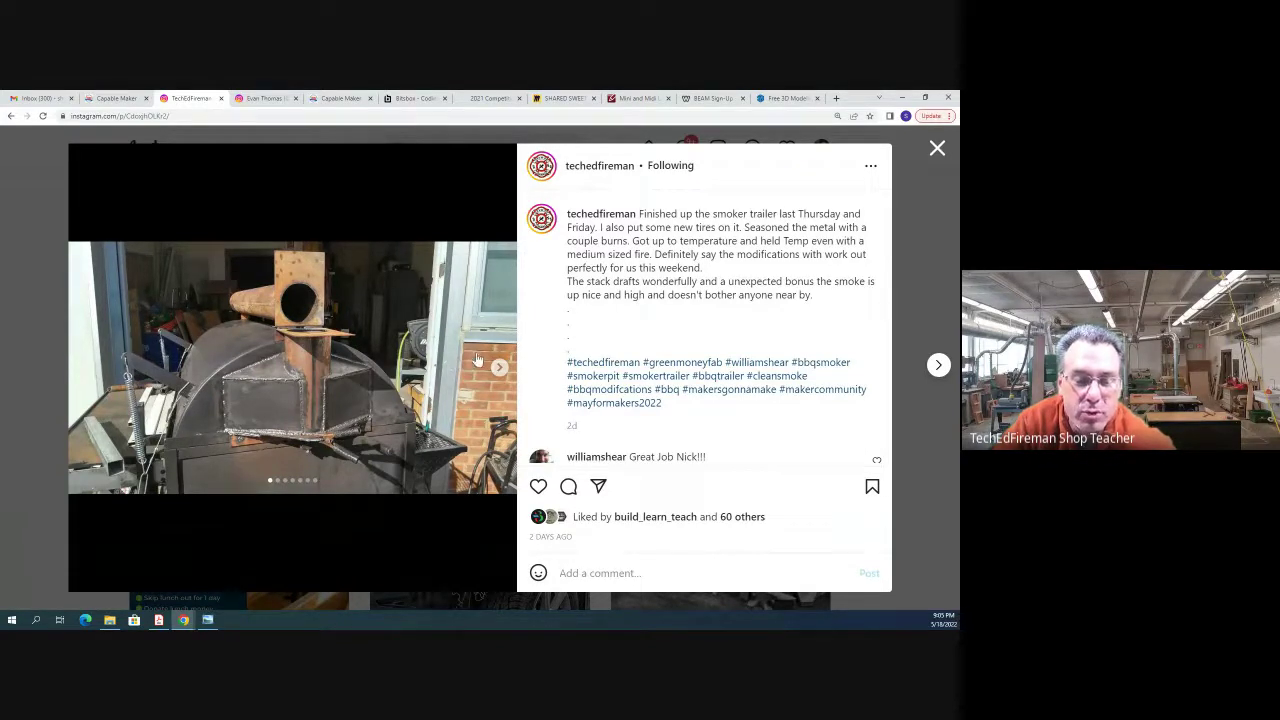
Step: Read the smoker trailer post's caption and the comments below it
left_click_drag(841, 299, 567, 214)
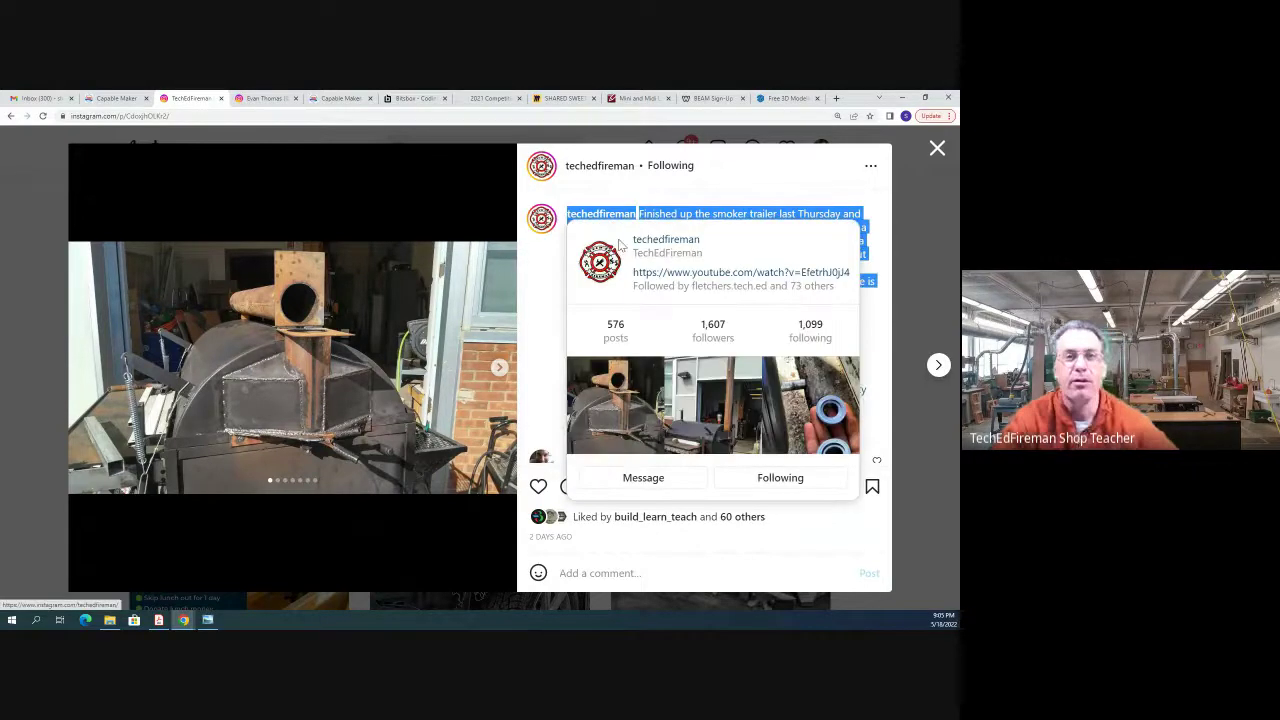
left_click(650, 195)
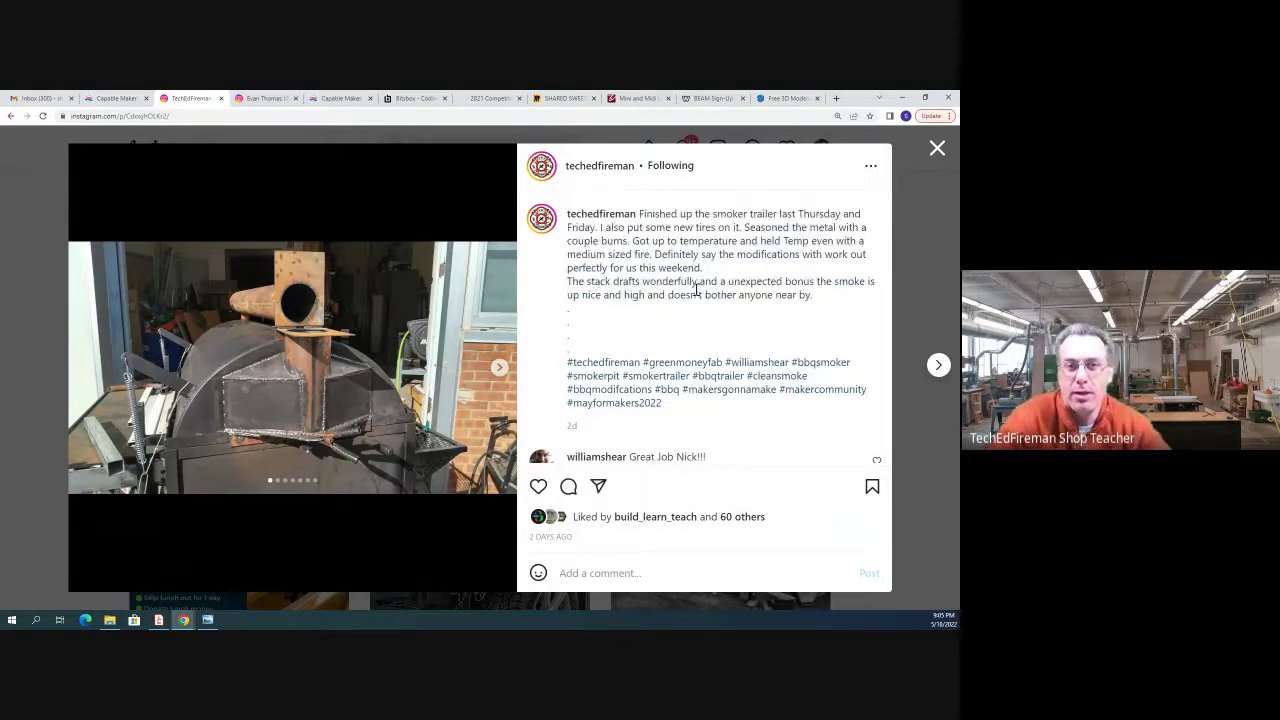
scroll(697, 289, "down", 3)
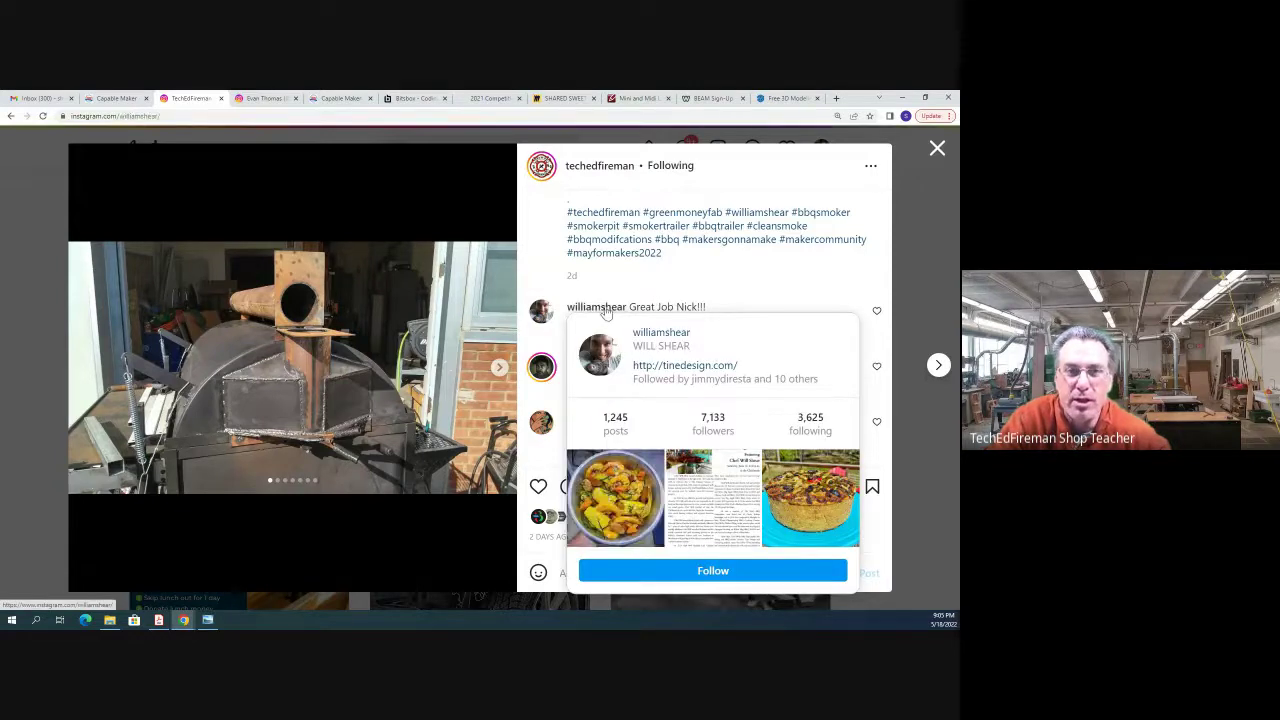
Step: Open the Instagram profile of the post's first commenter and browse the grid of posts
left_click(598, 309)
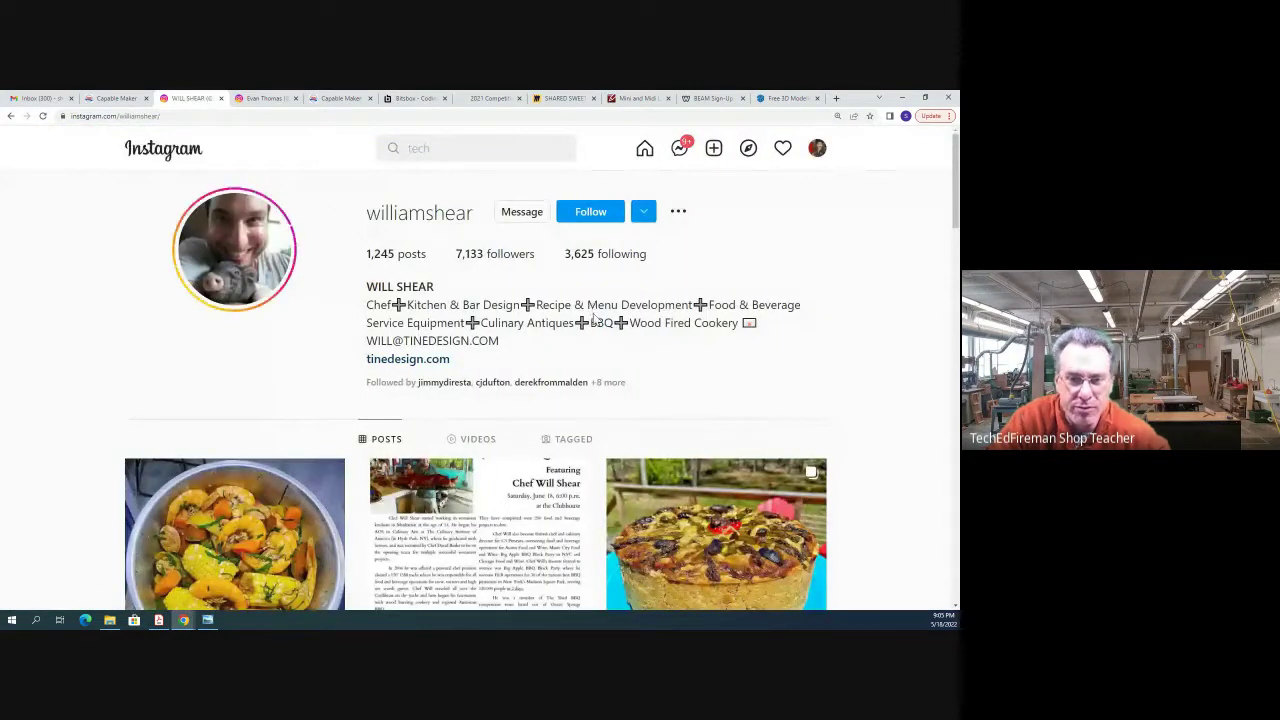
scroll(597, 320, "down", 3)
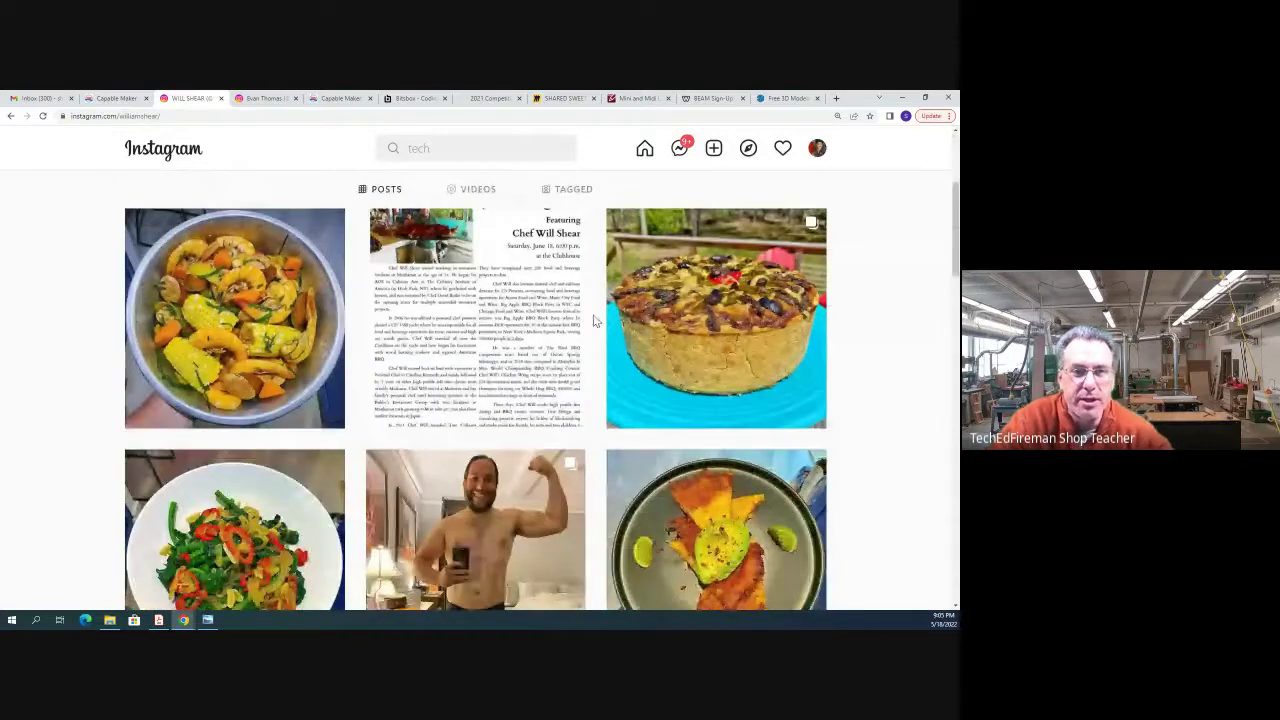
scroll(595, 322, "down", 1)
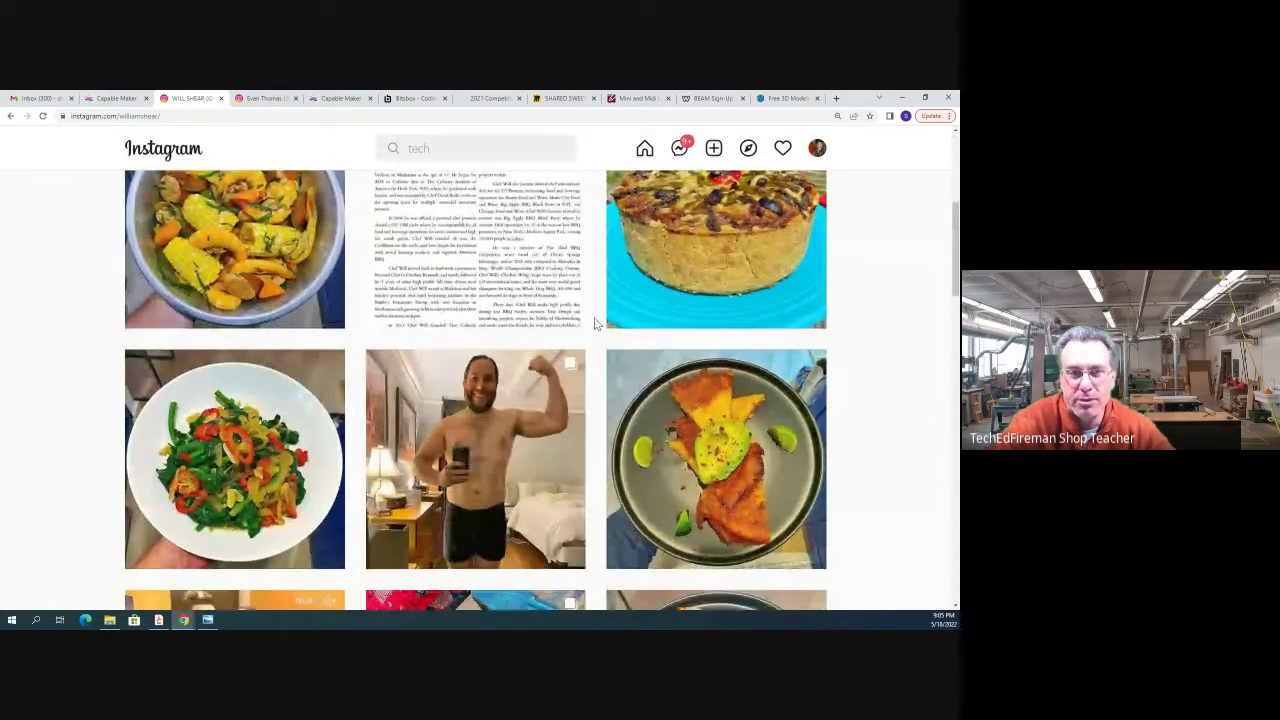
scroll(595, 323, "down", 7)
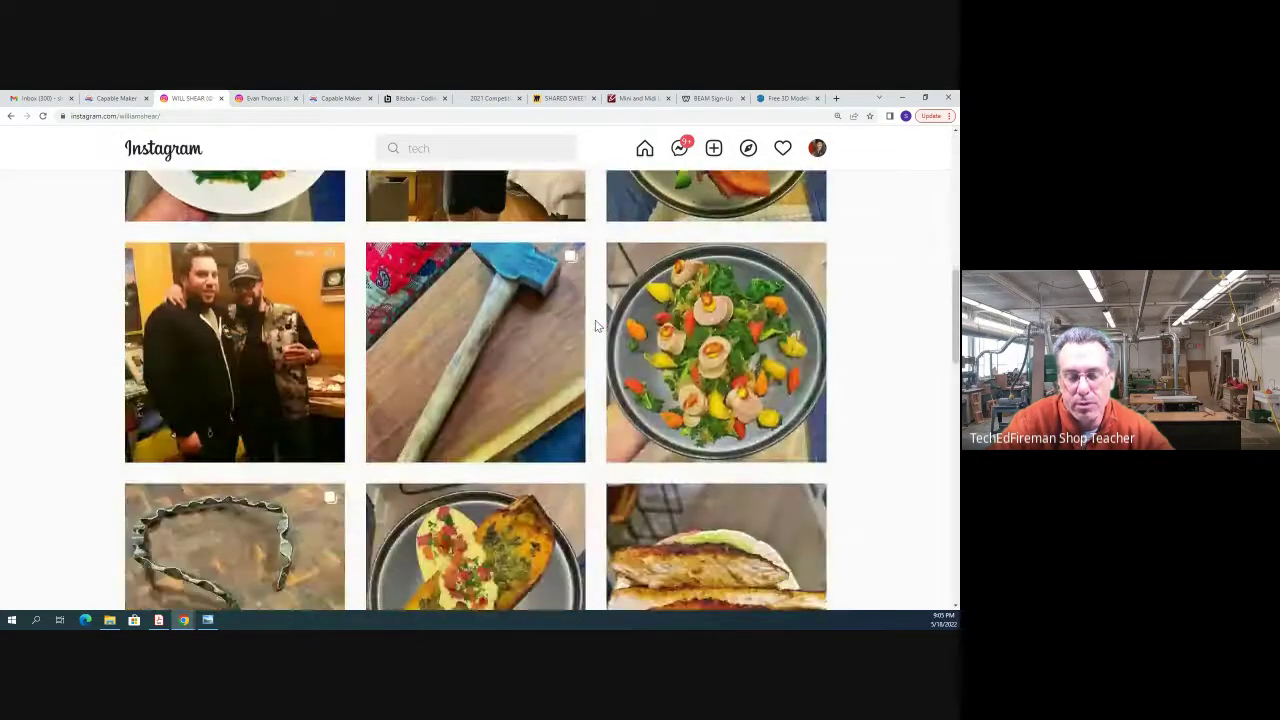
scroll(595, 325, "down", 15)
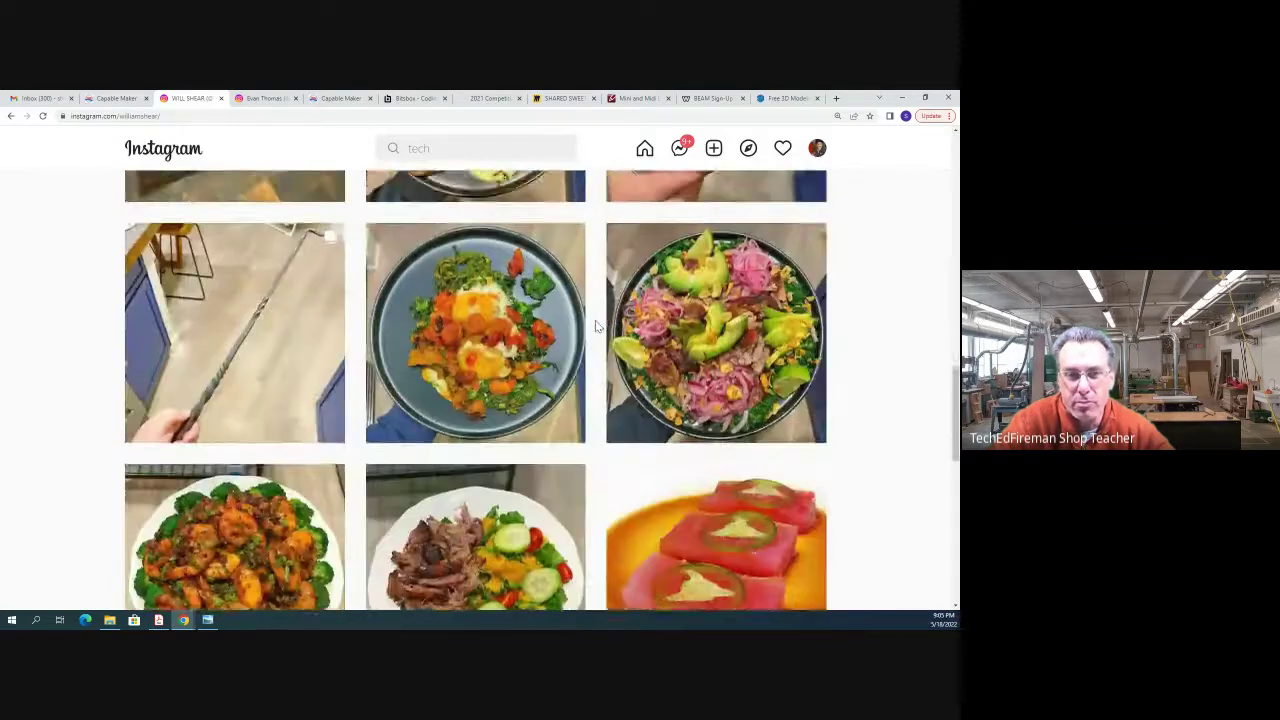
scroll(595, 327, "down", 7)
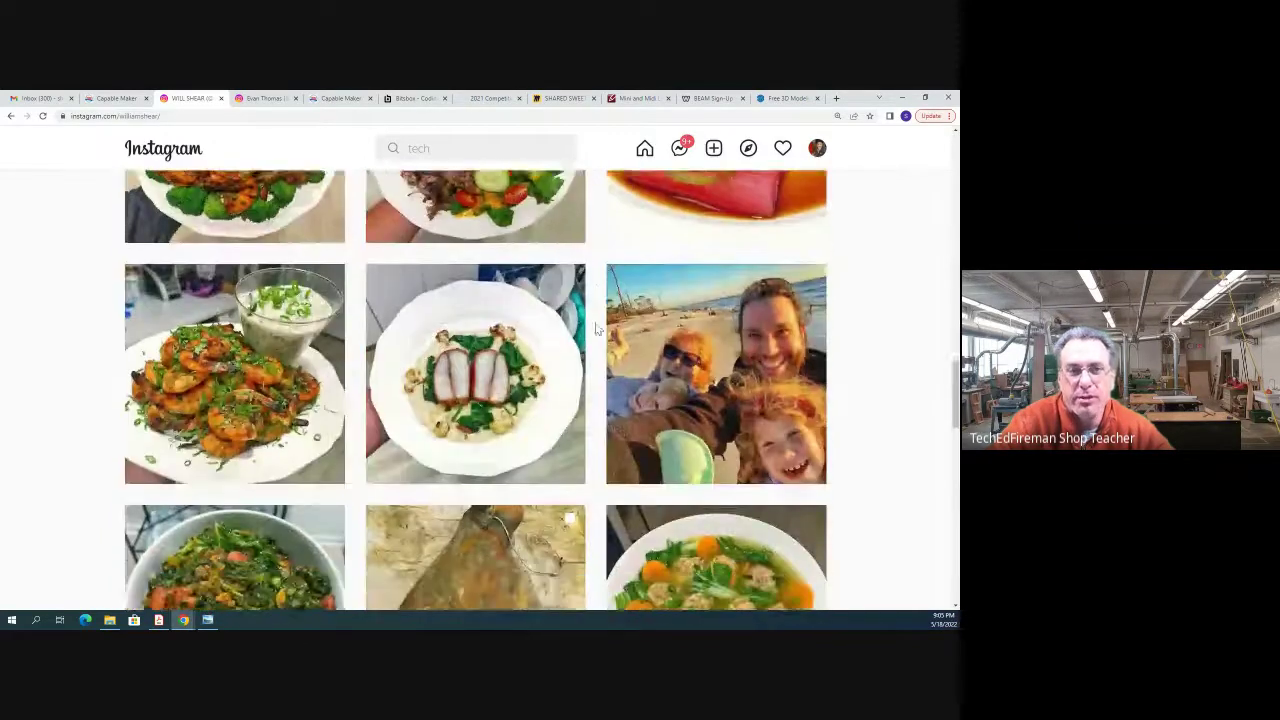
Step: Browse the commenter's post grid down to the vintage diner interior photo, read that post's caption and close it
scroll(595, 327, "down", 5)
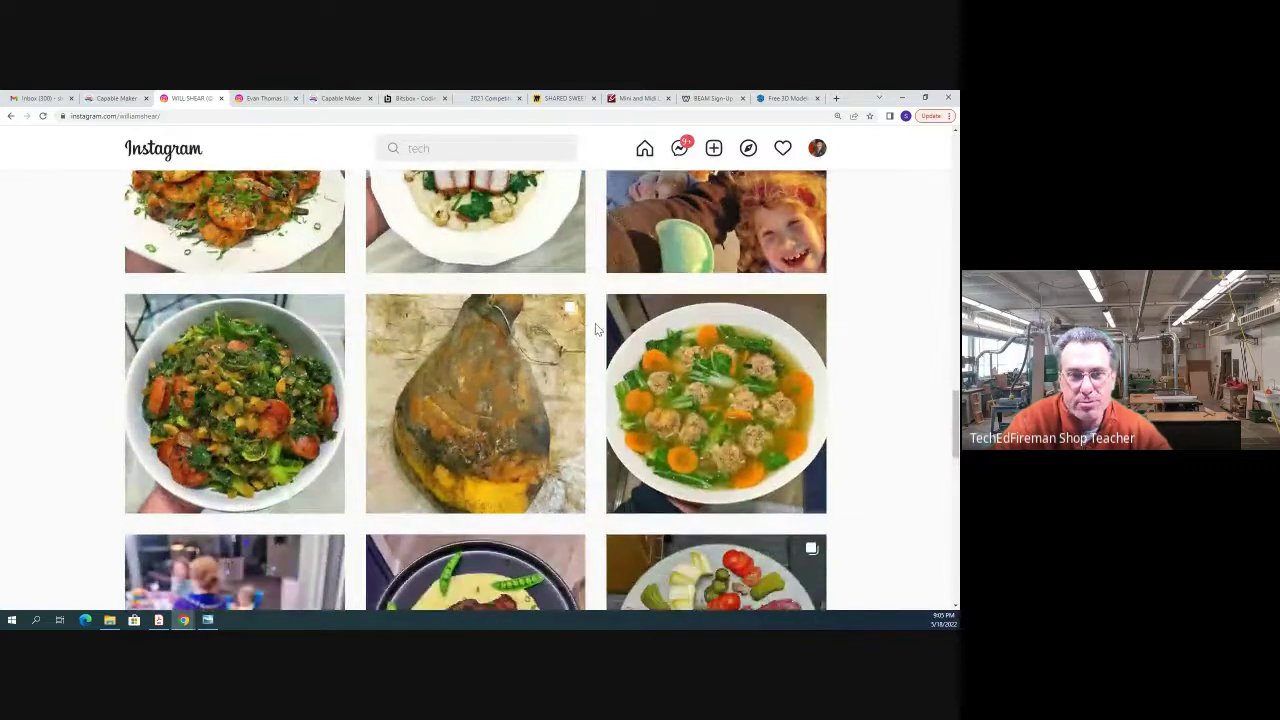
scroll(595, 329, "down", 6)
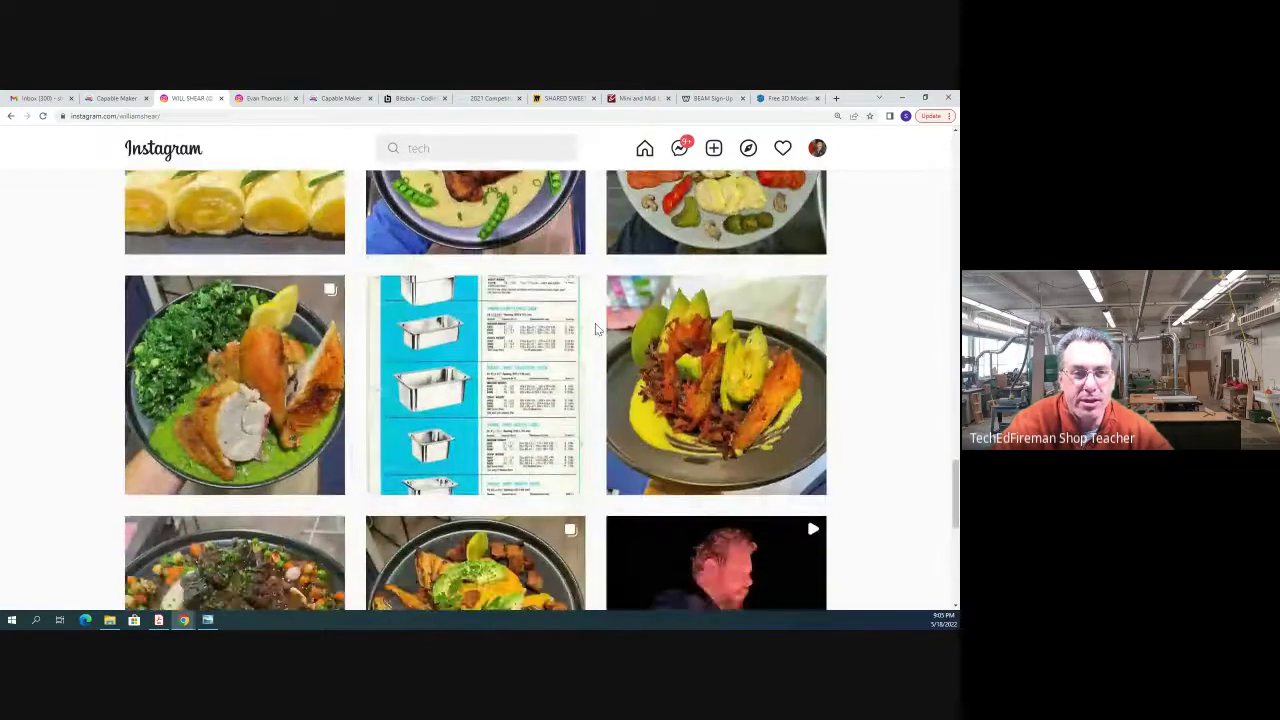
scroll(595, 324, "down", 6)
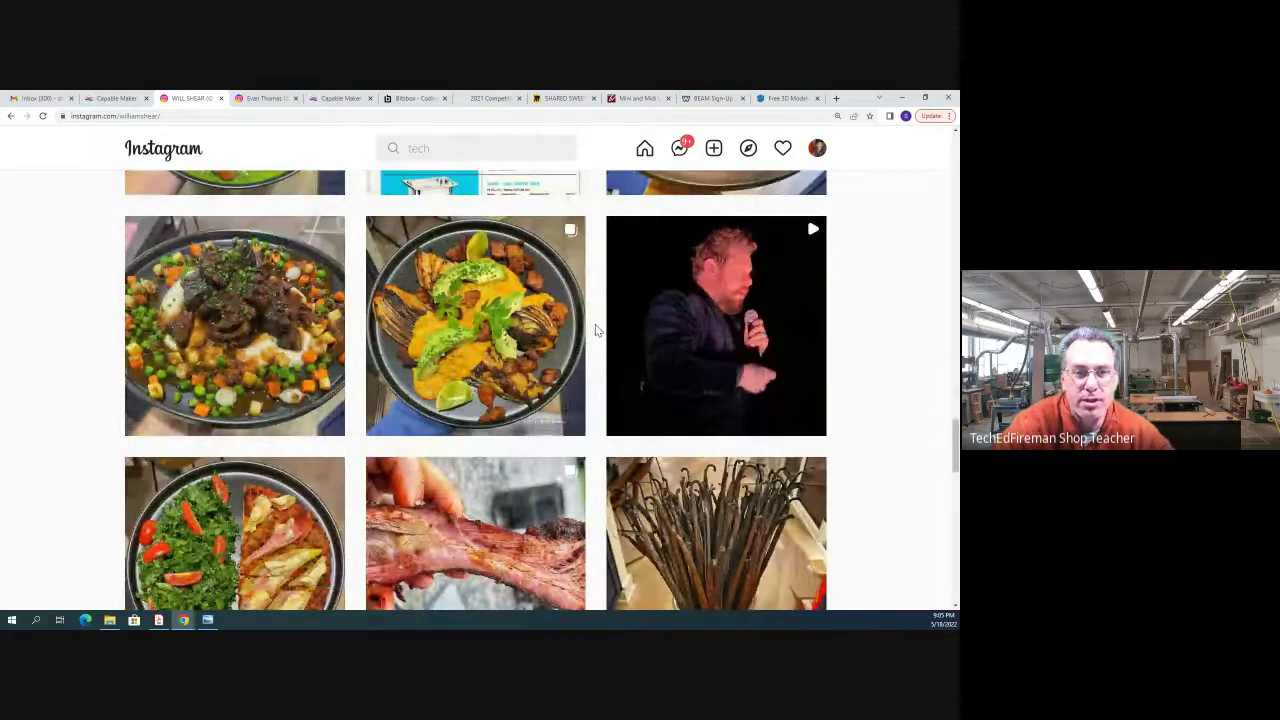
scroll(595, 330, "down", 4)
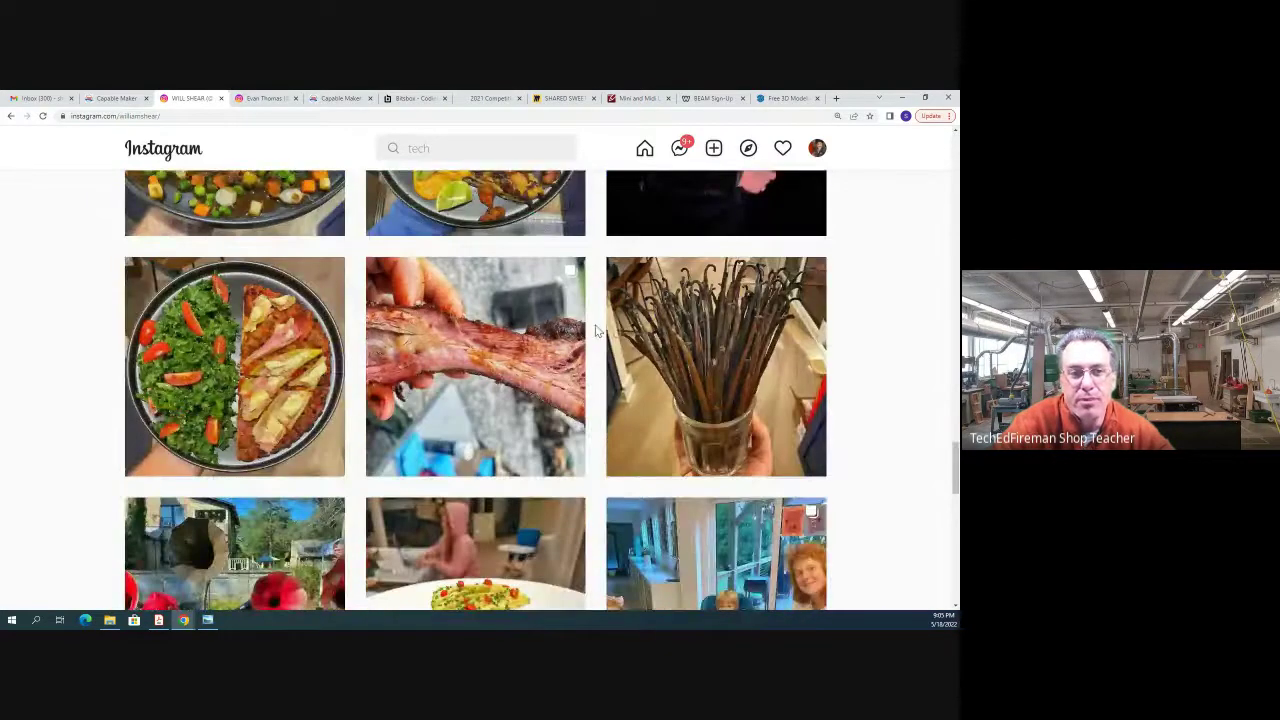
scroll(595, 330, "down", 5)
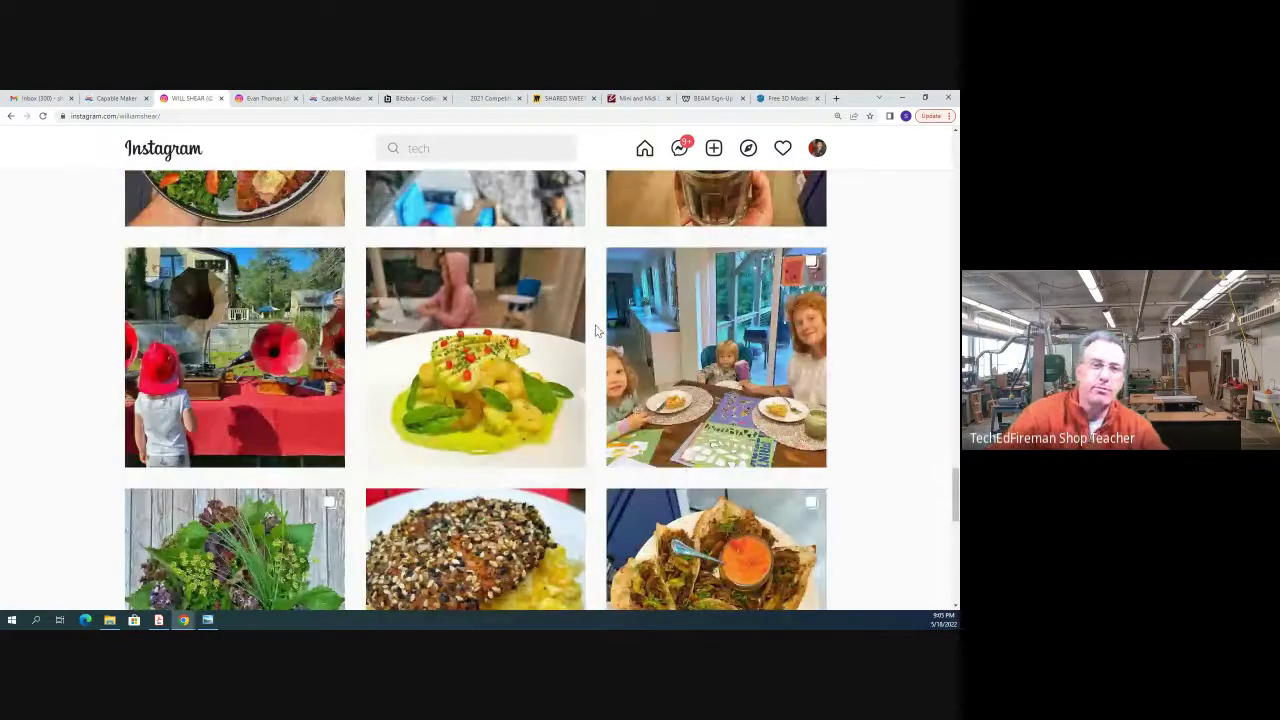
scroll(595, 330, "down", 5)
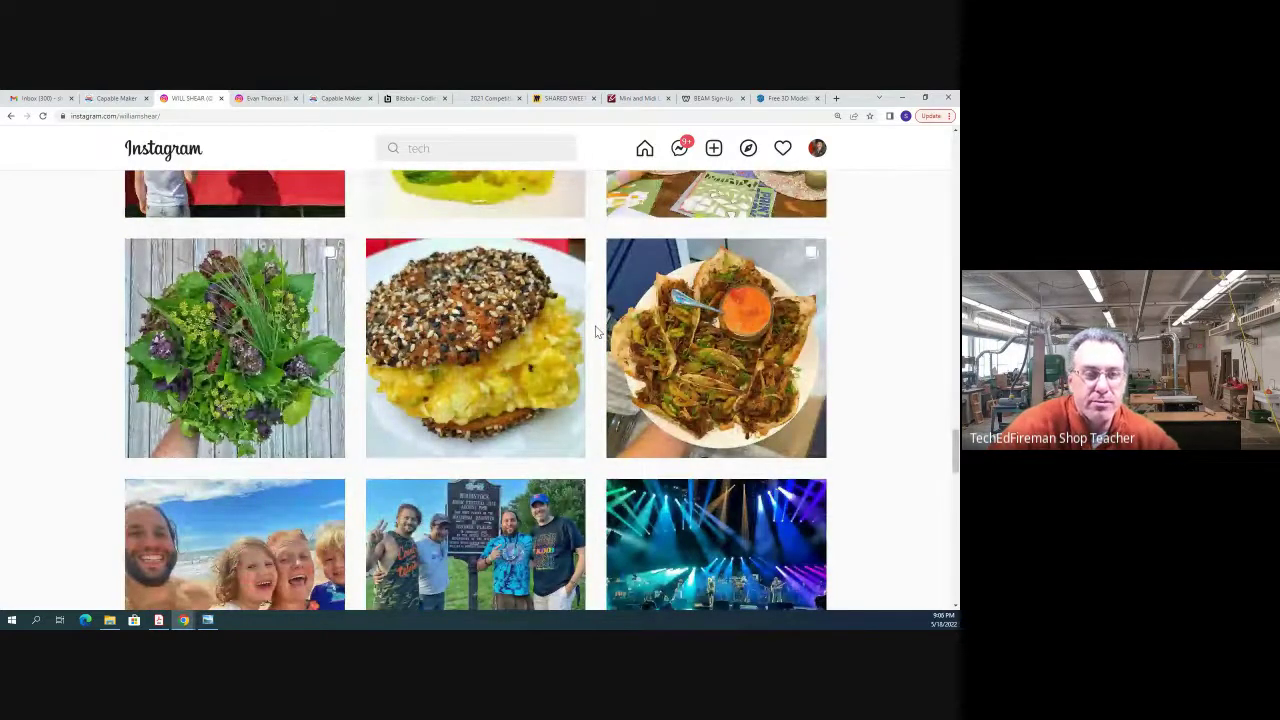
scroll(595, 330, "down", 10)
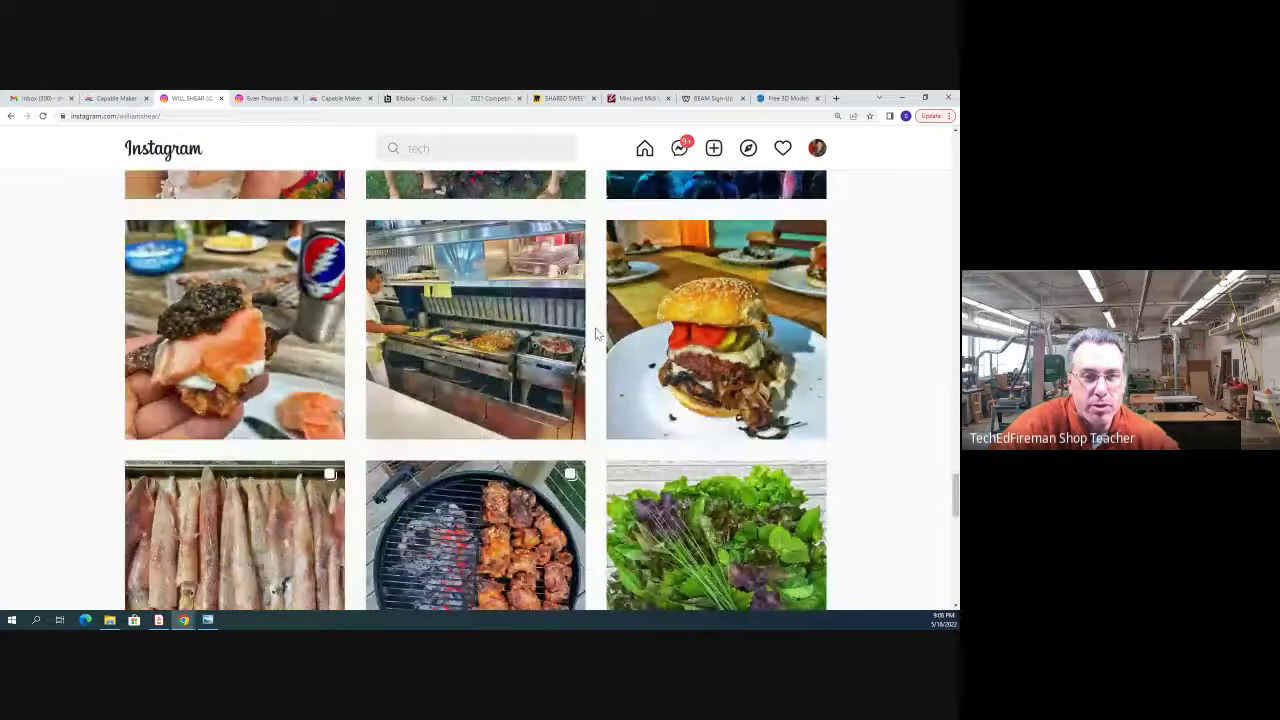
scroll(610, 325, "down", 3)
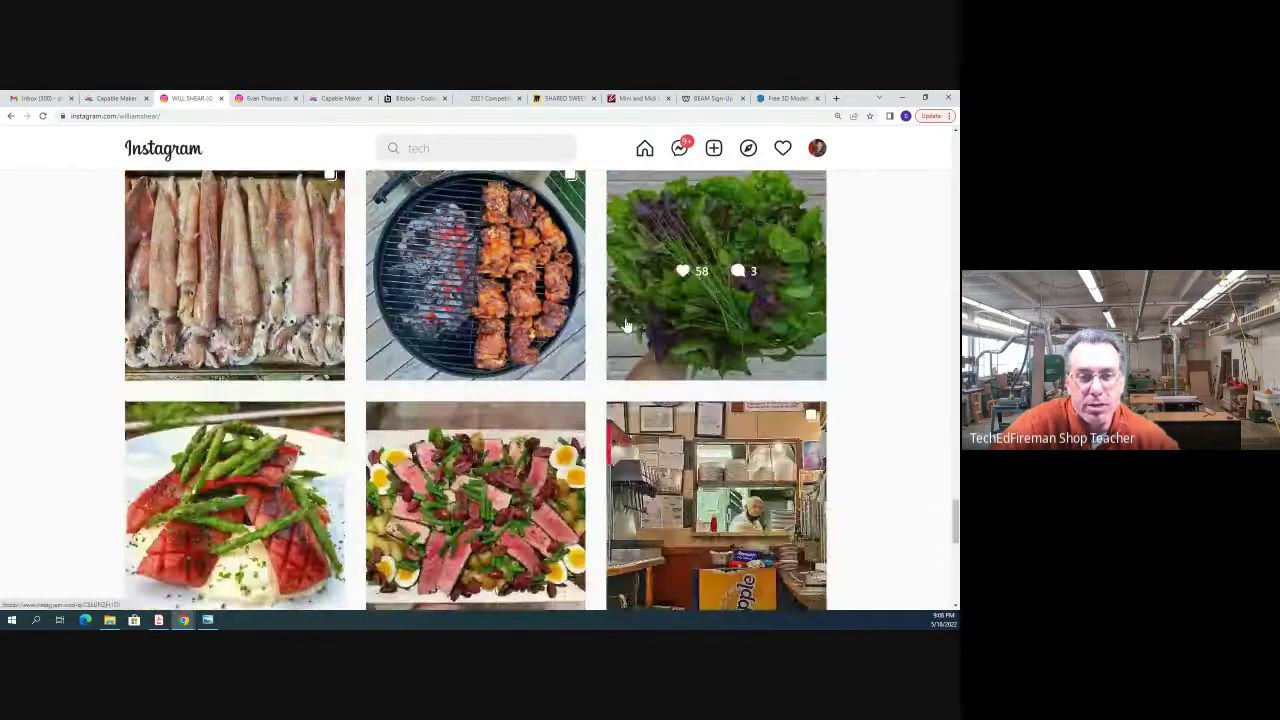
scroll(625, 325, "down", 1)
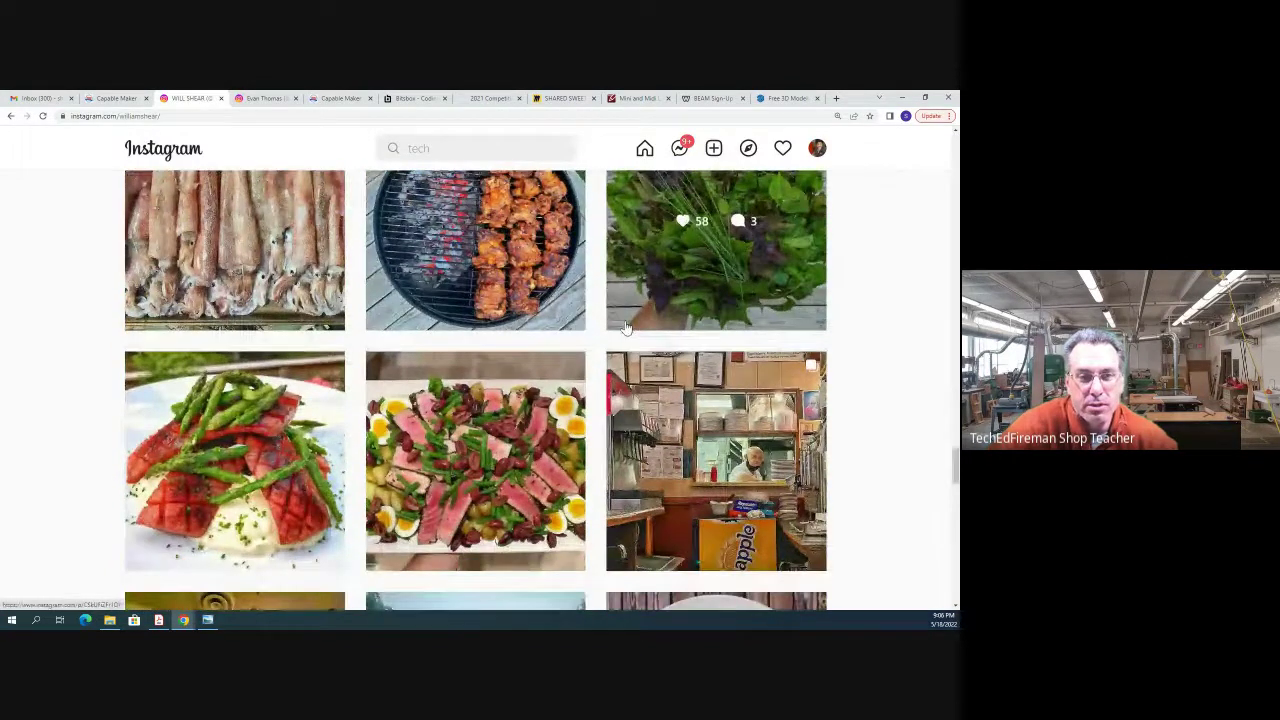
scroll(625, 327, "down", 3)
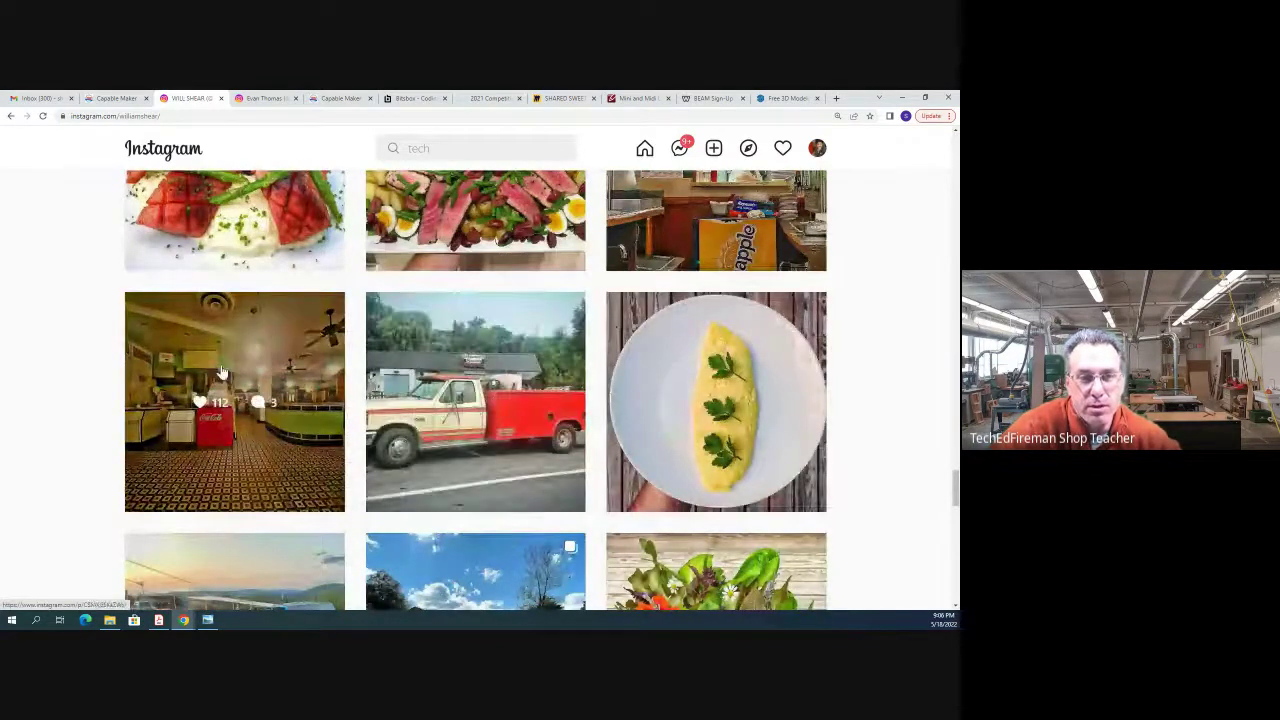
left_click(260, 350)
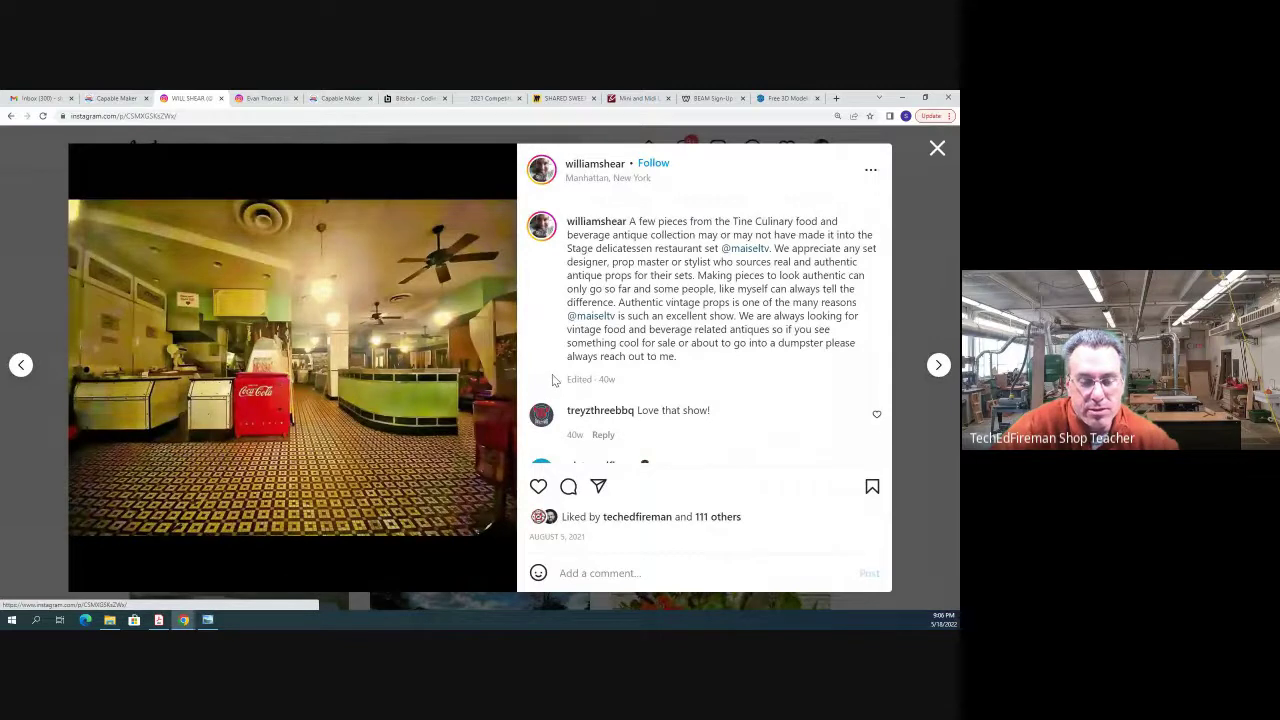
left_click(938, 150)
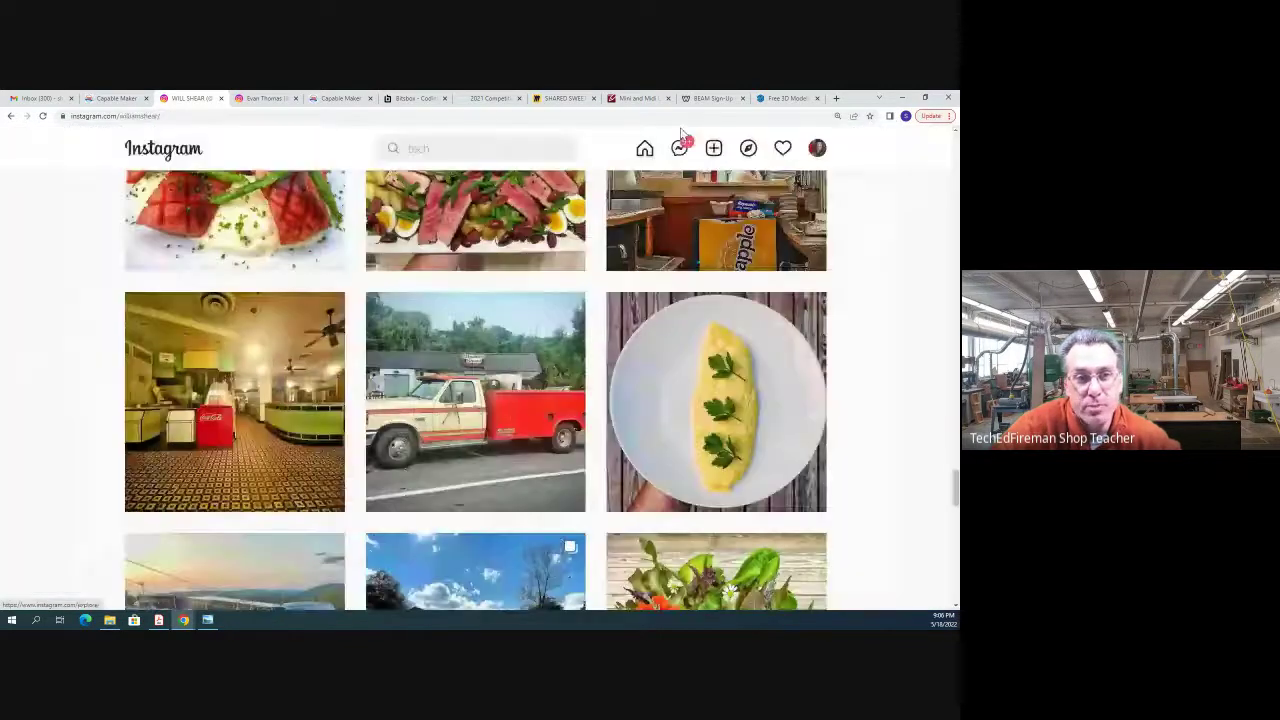
Step: Return to the smoker trailer post, reread its caption and show its second photo
left_click(11, 116)
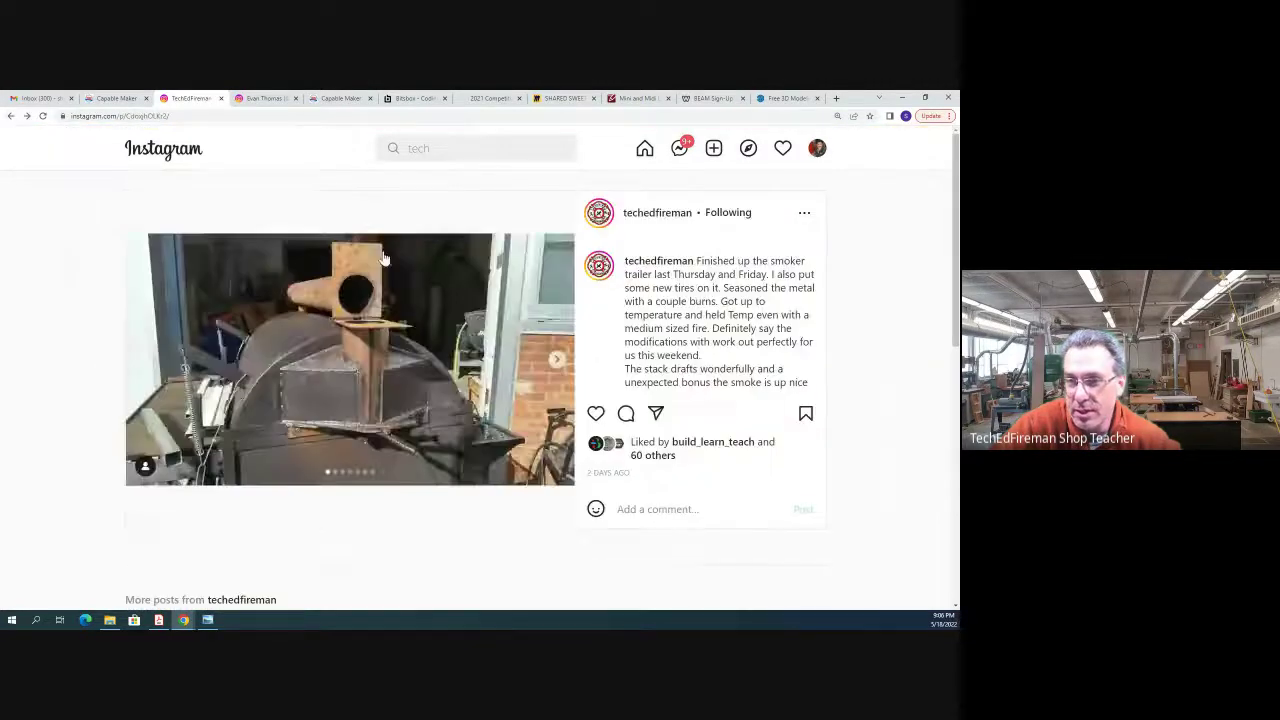
scroll(695, 370, "down", 1)
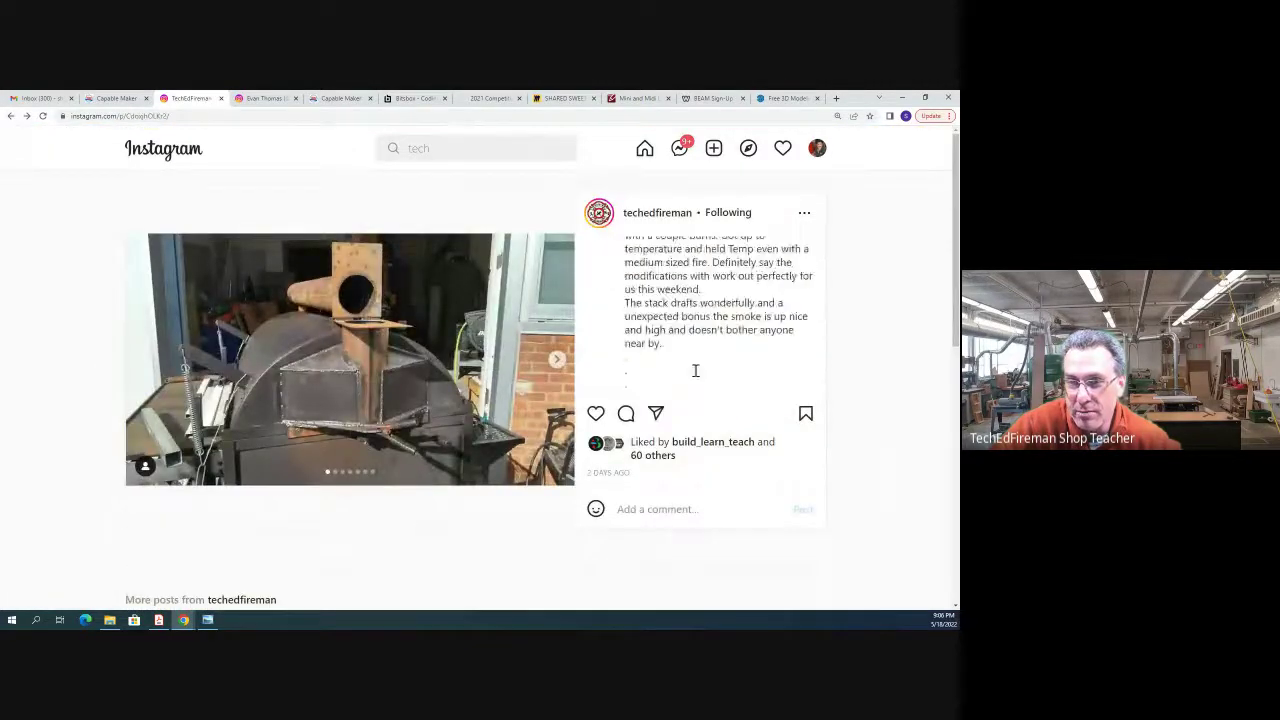
scroll(695, 370, "down", 1)
scroll(695, 370, "up", 3)
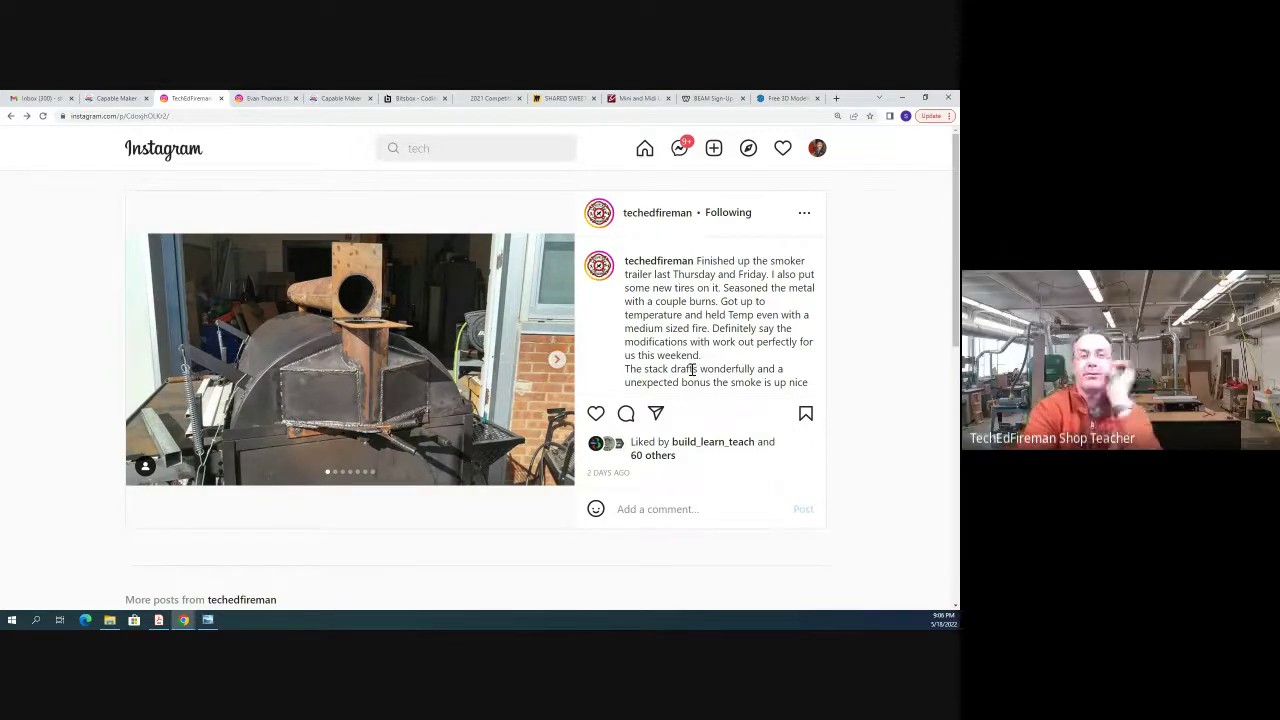
left_click(559, 362)
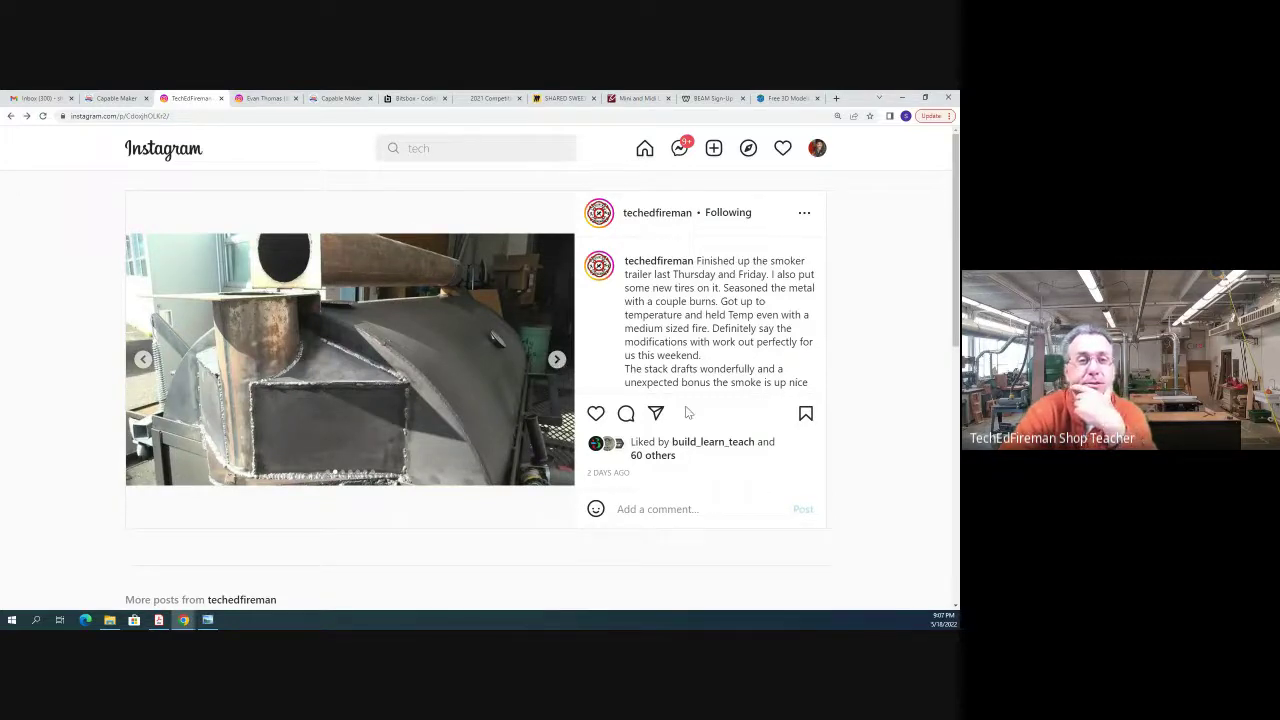
scroll(684, 410, "down", 3)
scroll(684, 410, "up", 3)
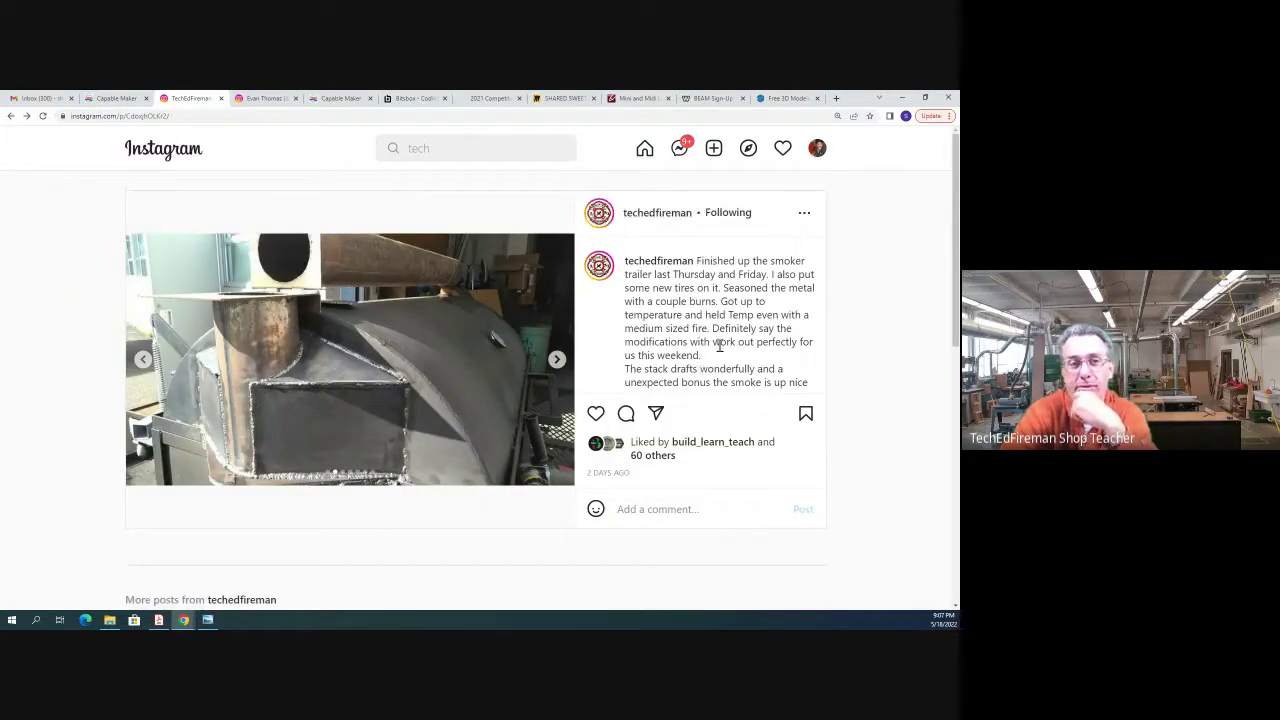
scroll(718, 350, "down", 6)
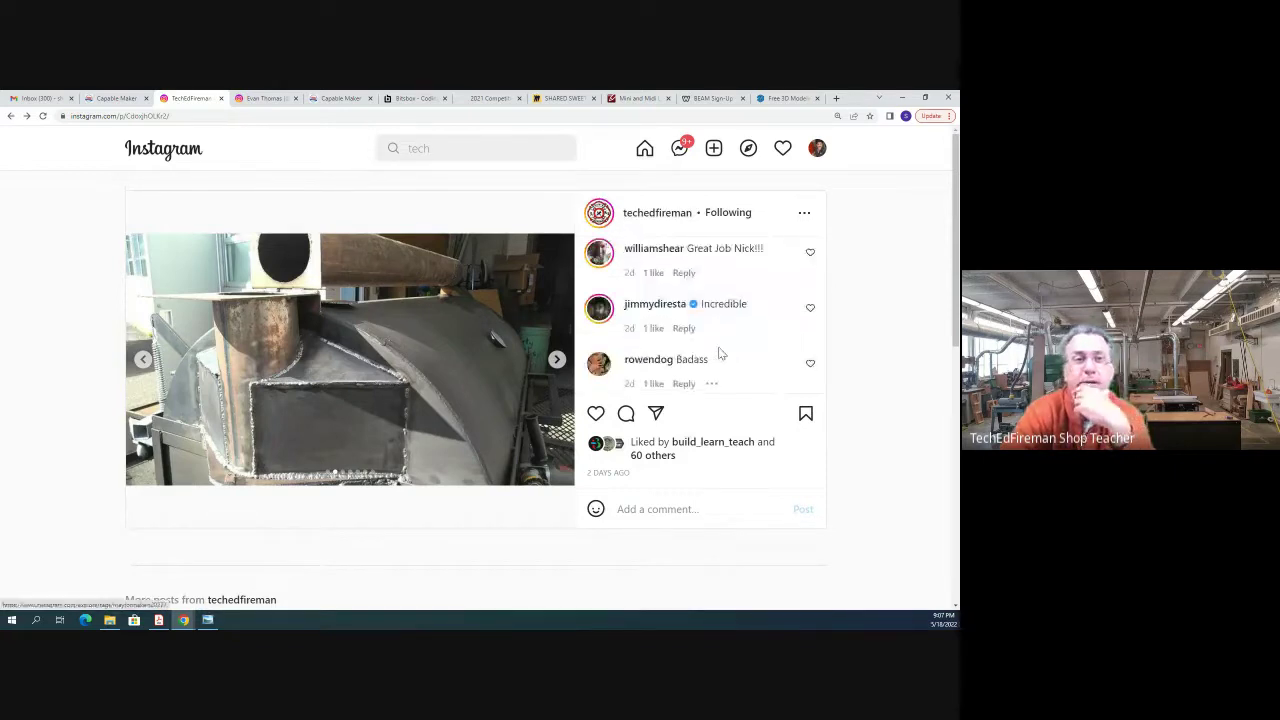
scroll(718, 352, "down", 1)
scroll(718, 352, "down", 1)
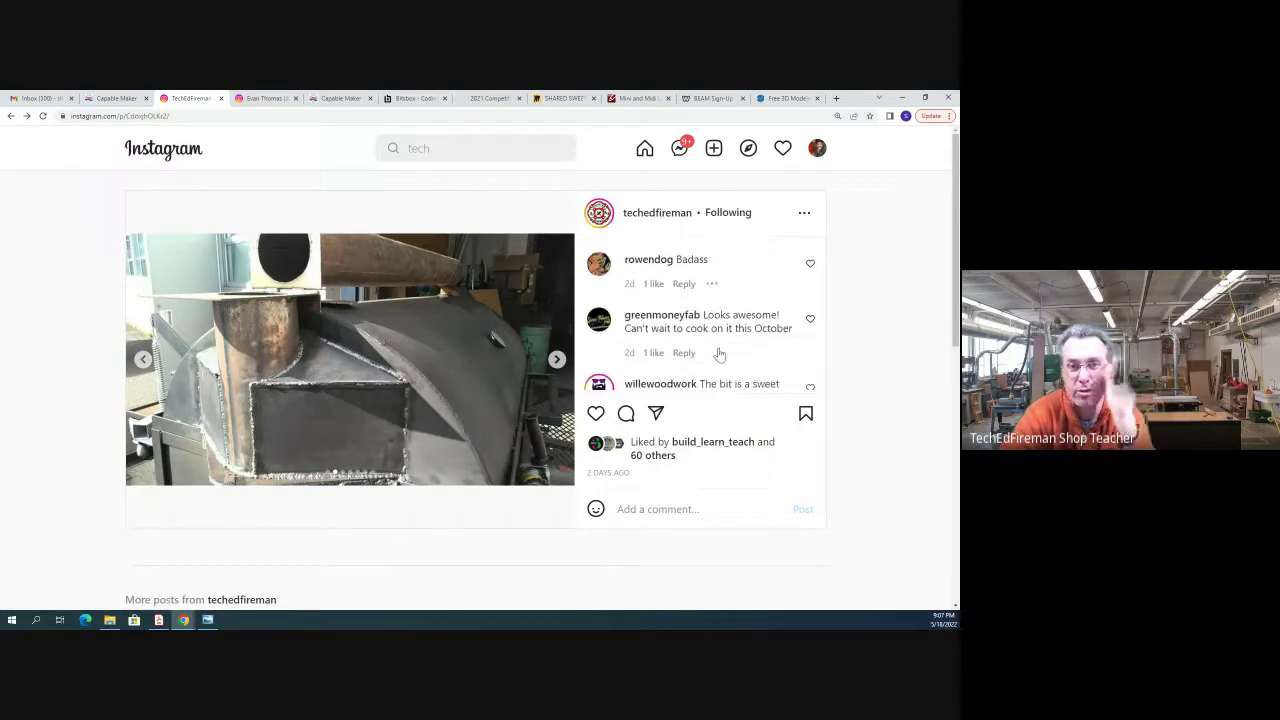
left_click(678, 316)
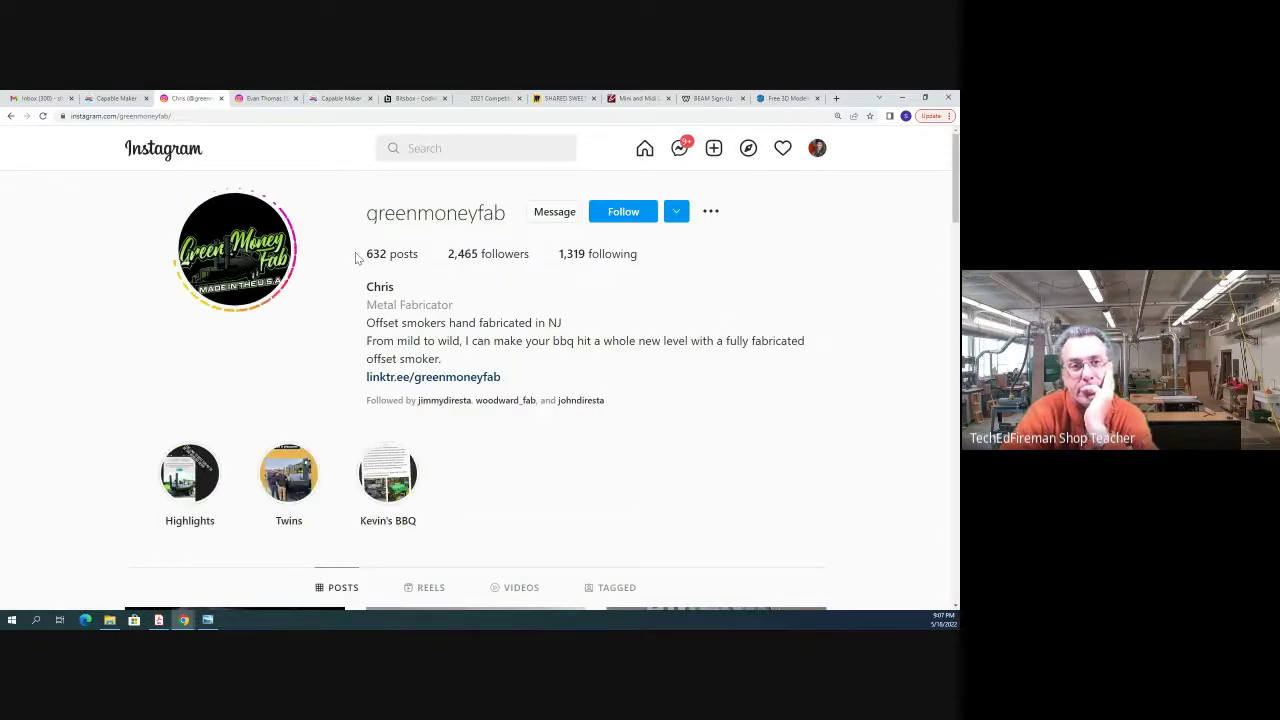
scroll(355, 258, "down", 3)
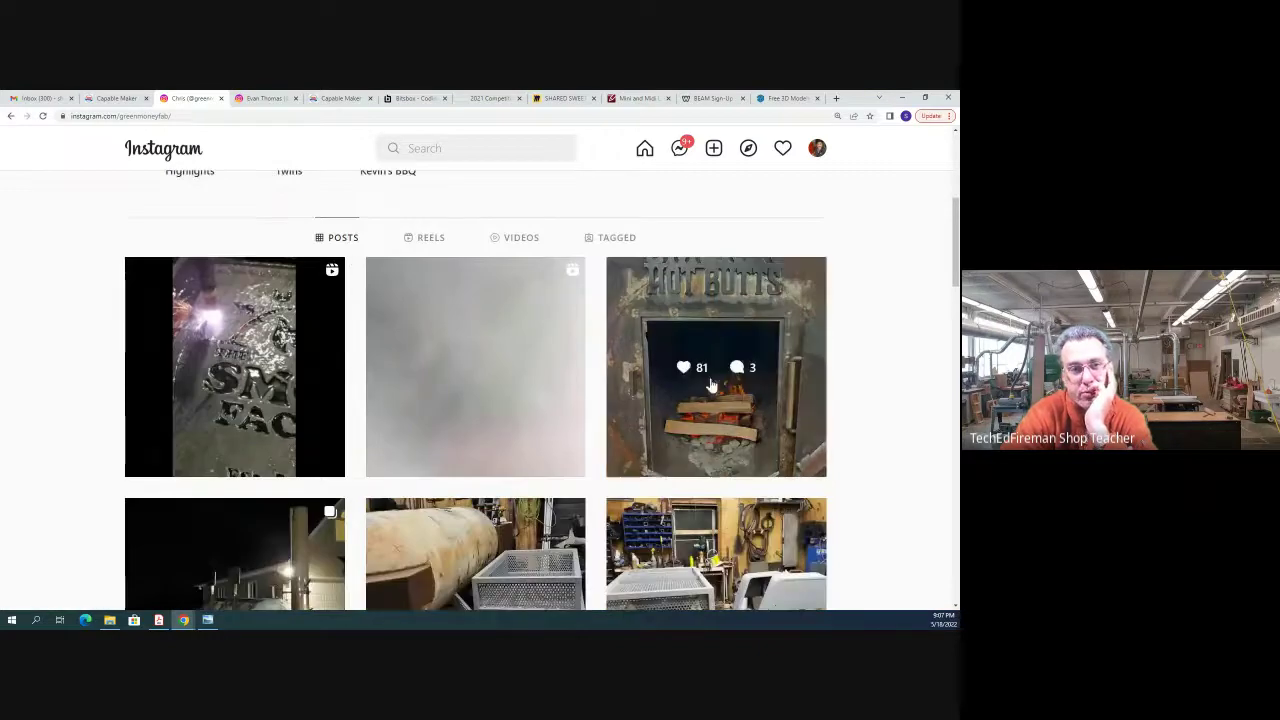
scroll(745, 398, "down", 1)
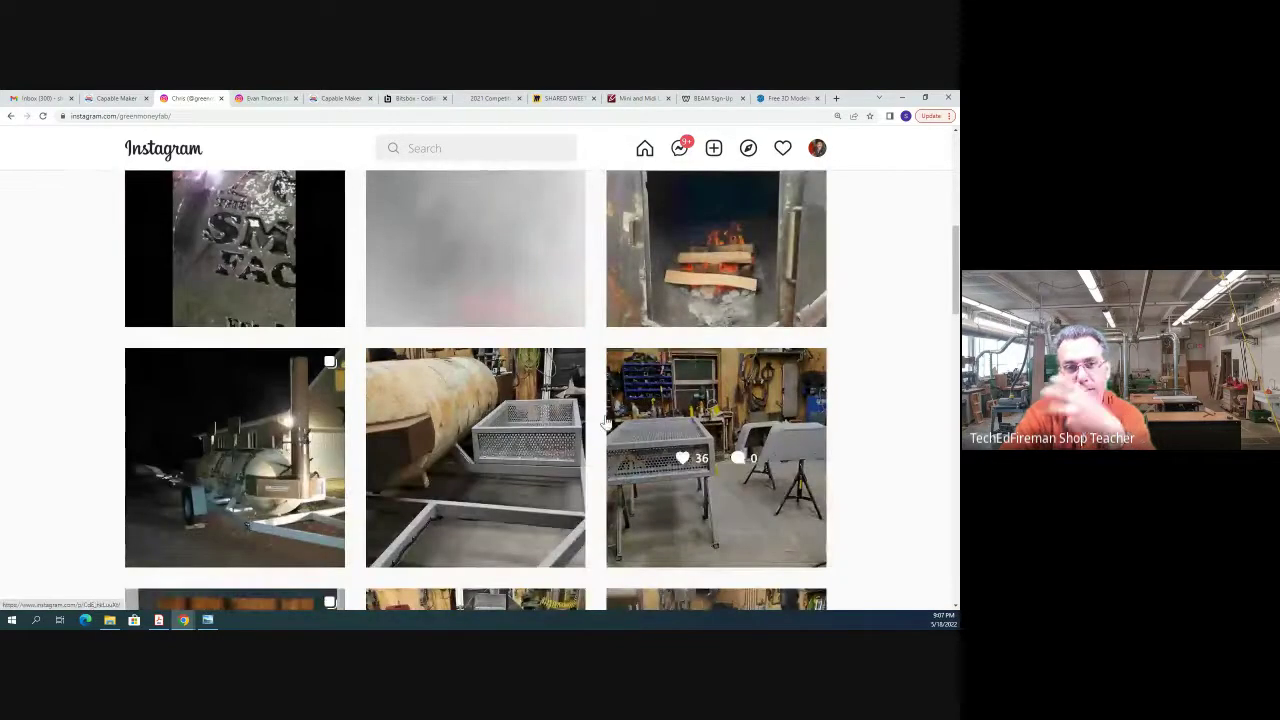
left_click(321, 387)
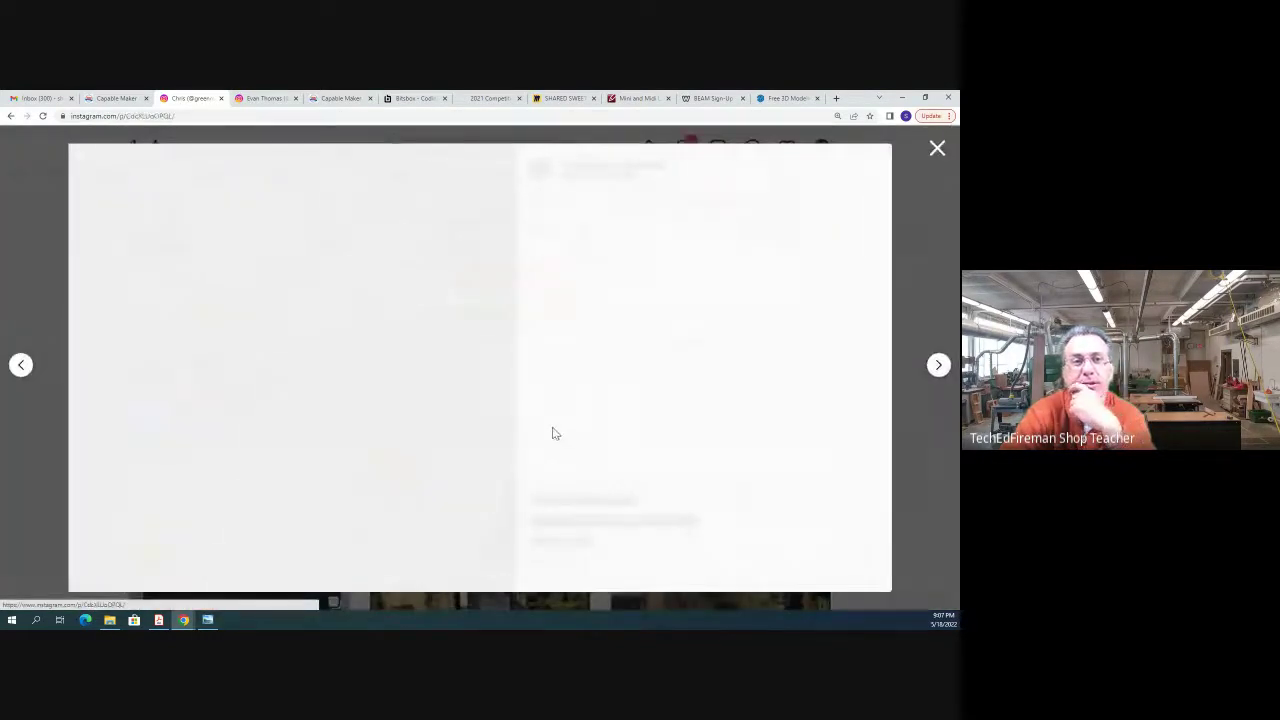
mouse_move(547, 424)
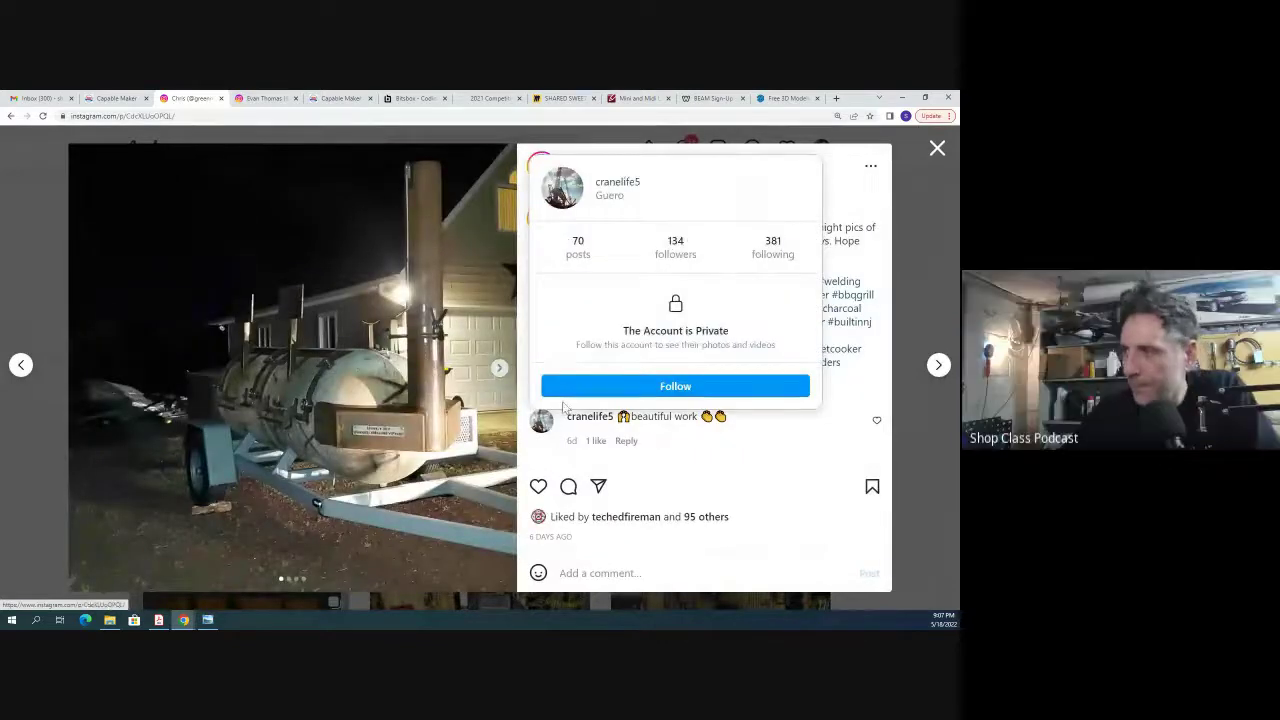
left_click(500, 369)
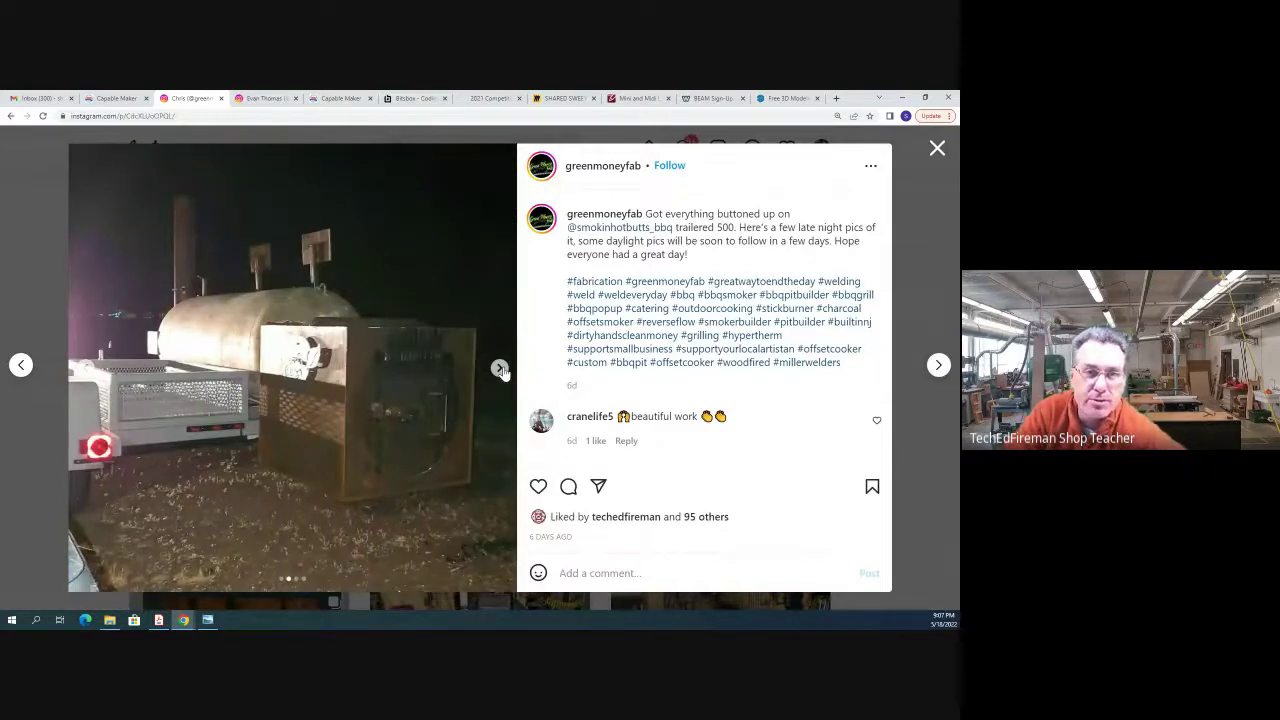
left_click(500, 369)
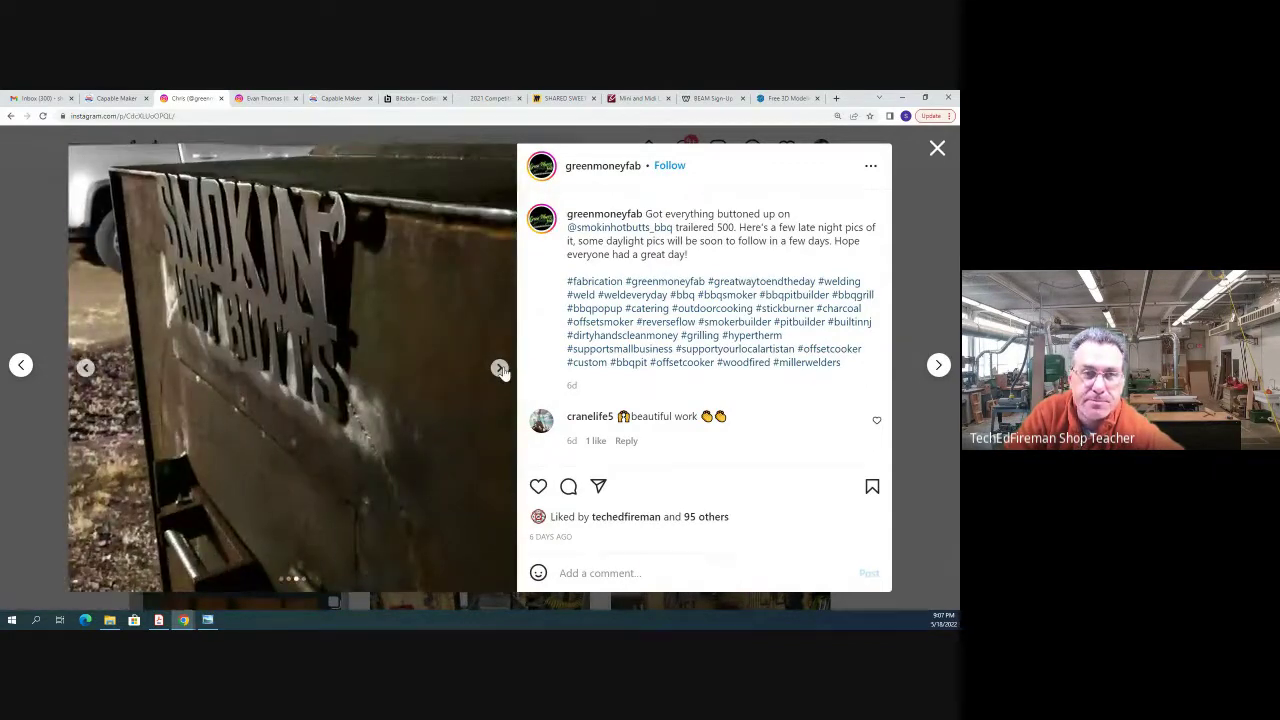
left_click(504, 368)
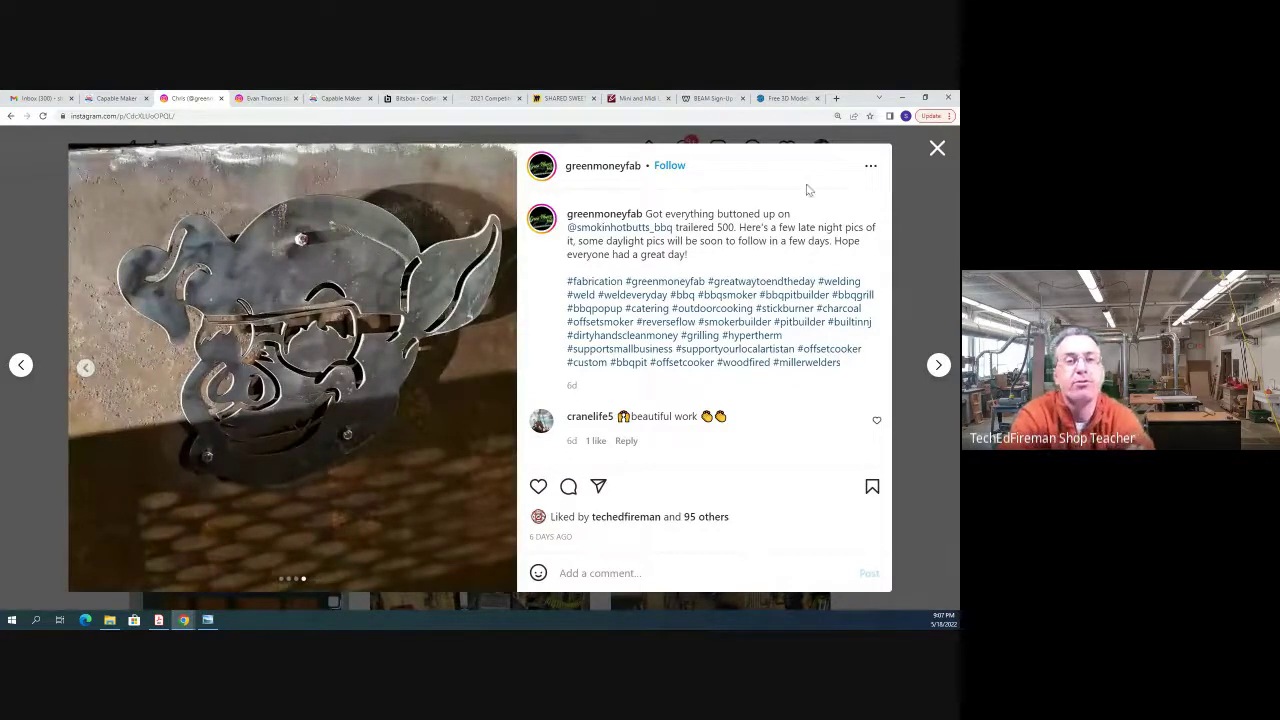
Step: Follow the greenmoneyfab account from the open smoker post and close the post
left_click(670, 166)
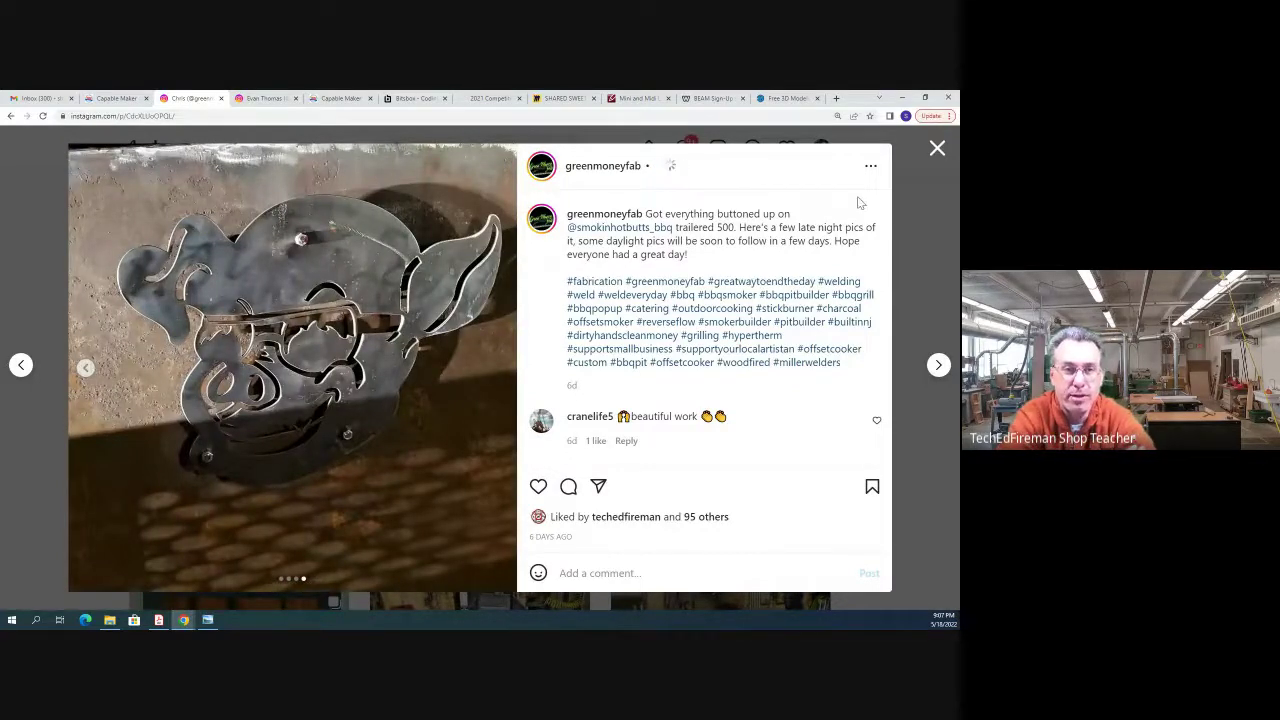
left_click(937, 149)
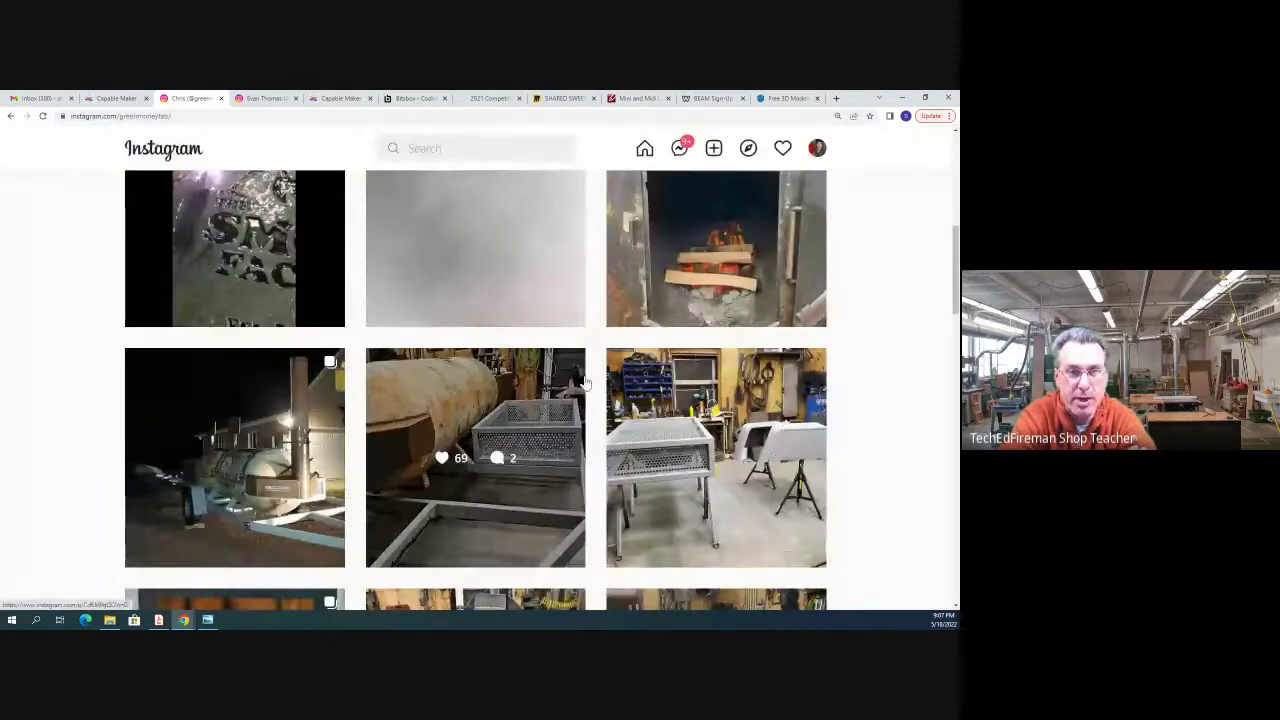
Step: Browse greenmoneyfab's grid of smoker fabrication posts down to the photo of available tanks
scroll(662, 384, "down", 2)
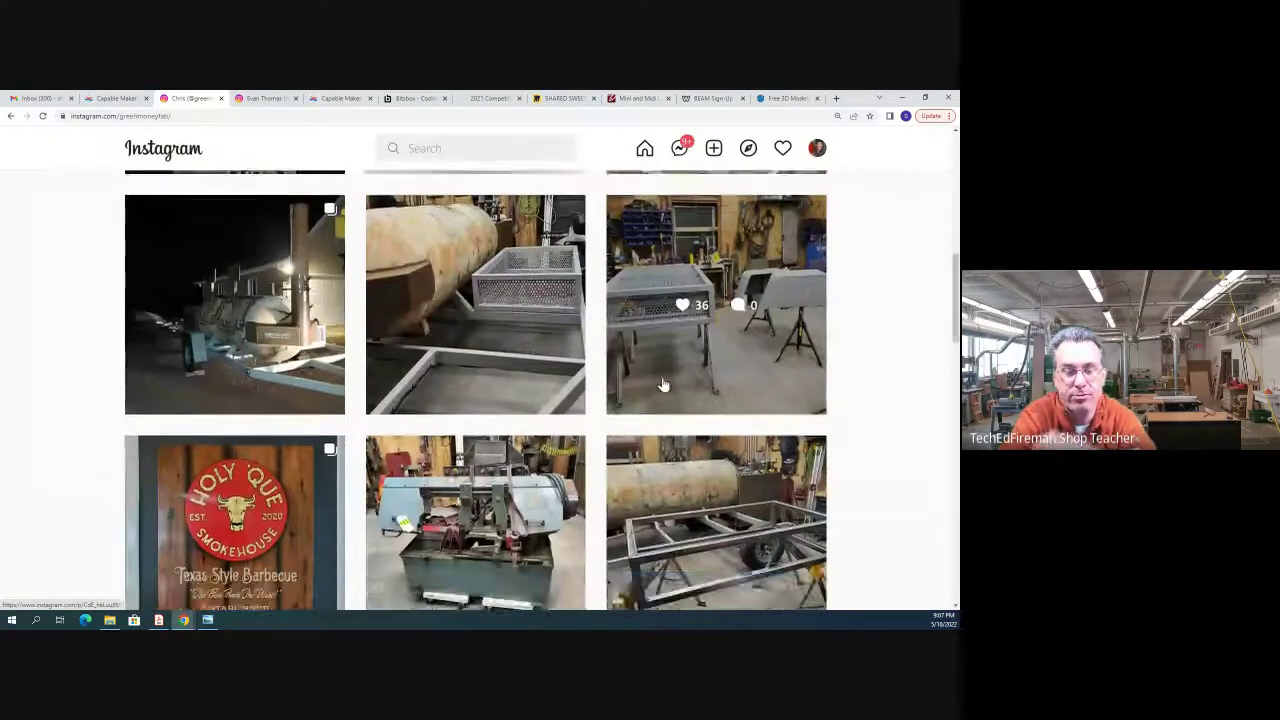
scroll(662, 384, "down", 2)
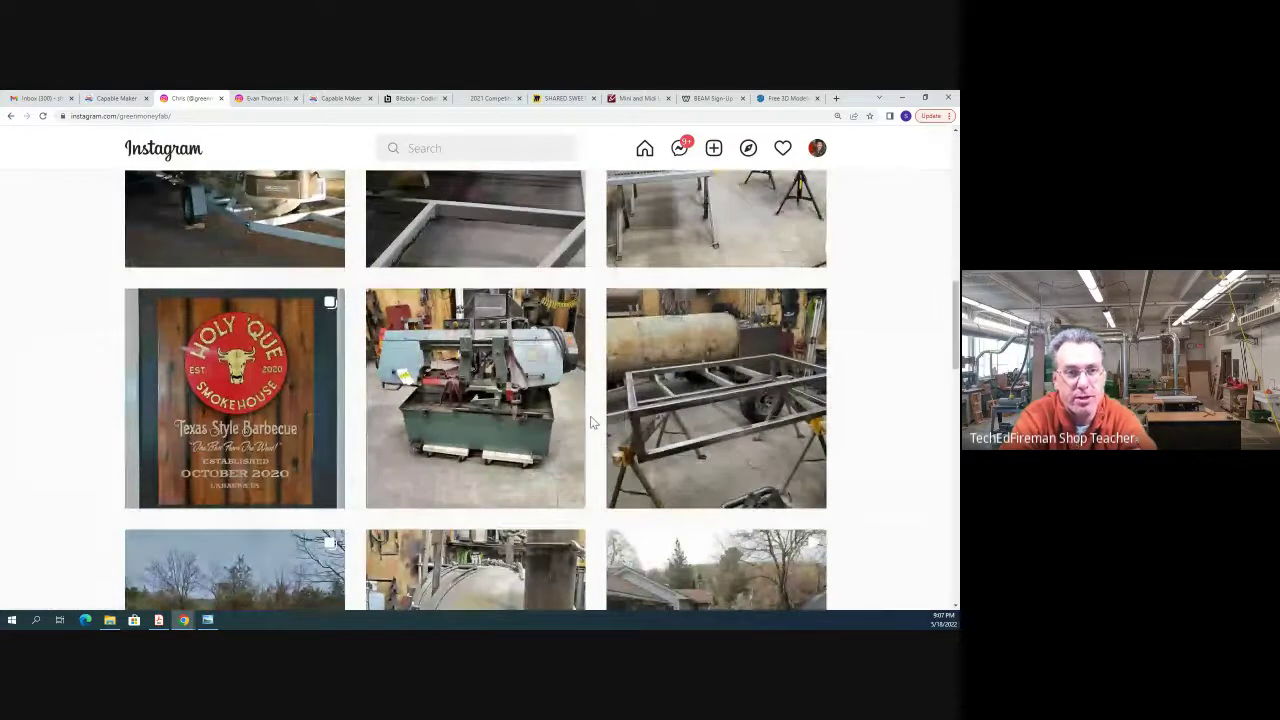
scroll(591, 423, "down", 2)
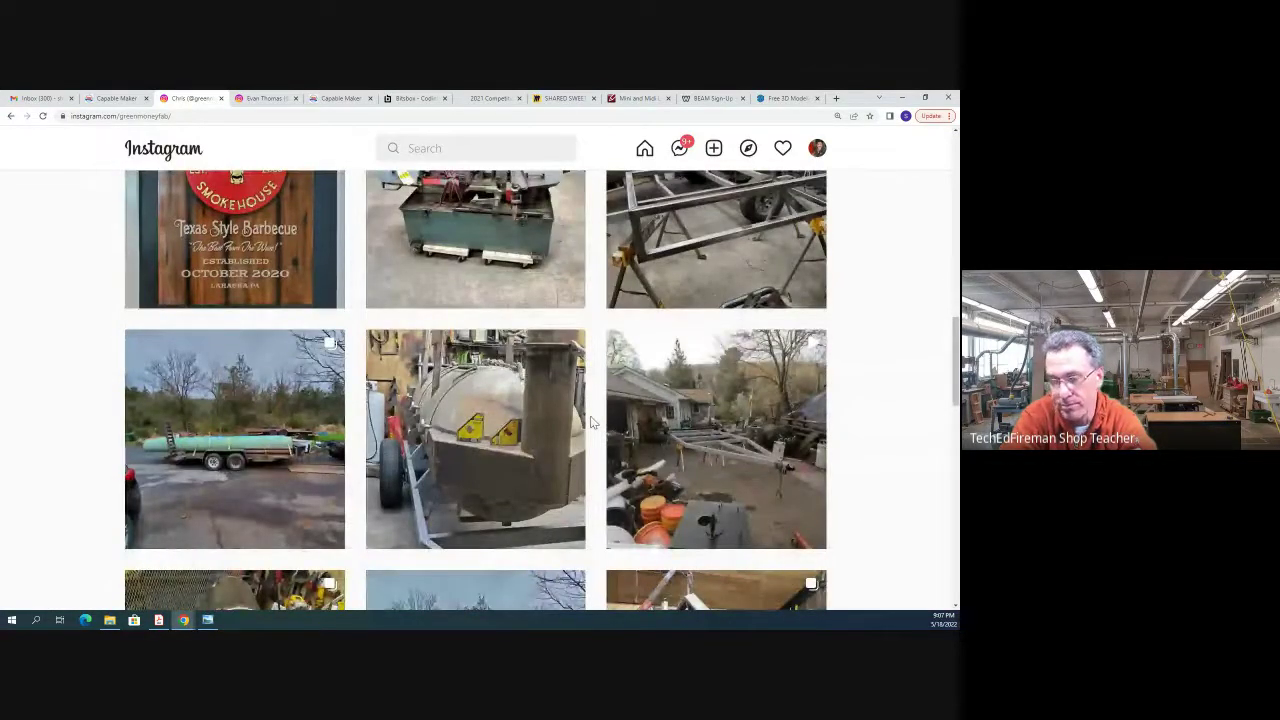
scroll(591, 423, "down", 2)
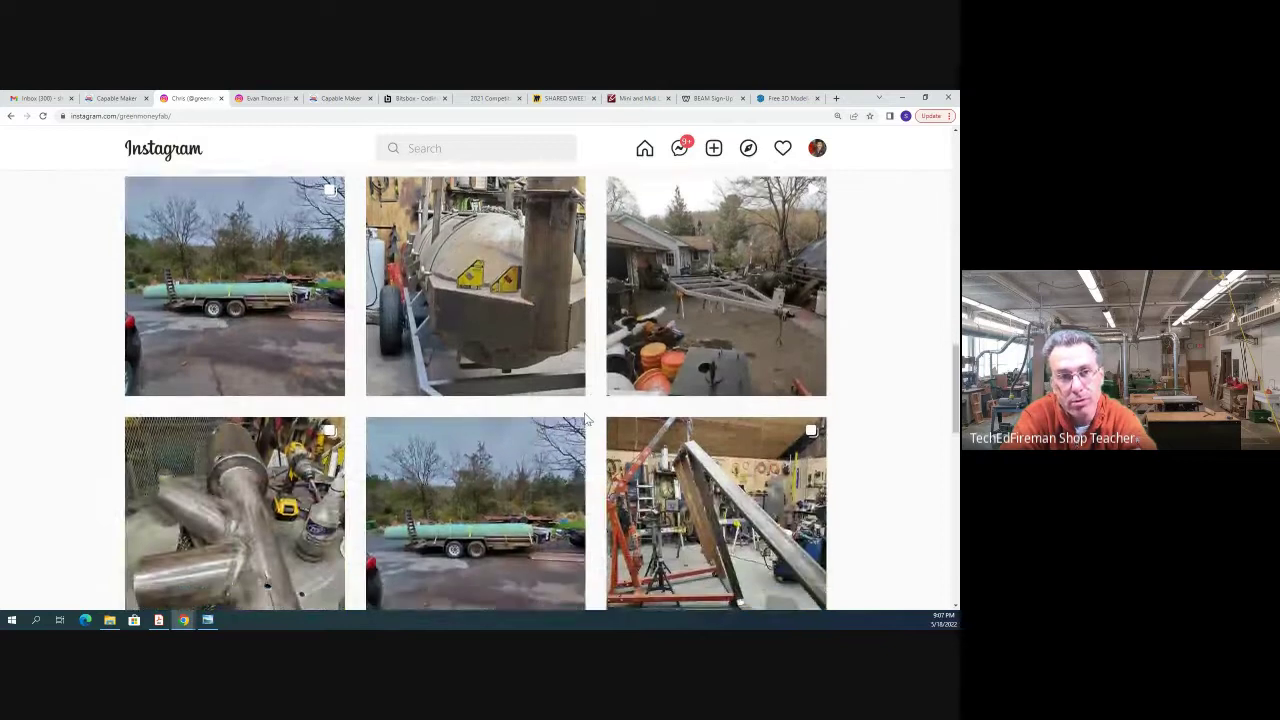
scroll(588, 421, "down", 3)
scroll(588, 421, "down", 2)
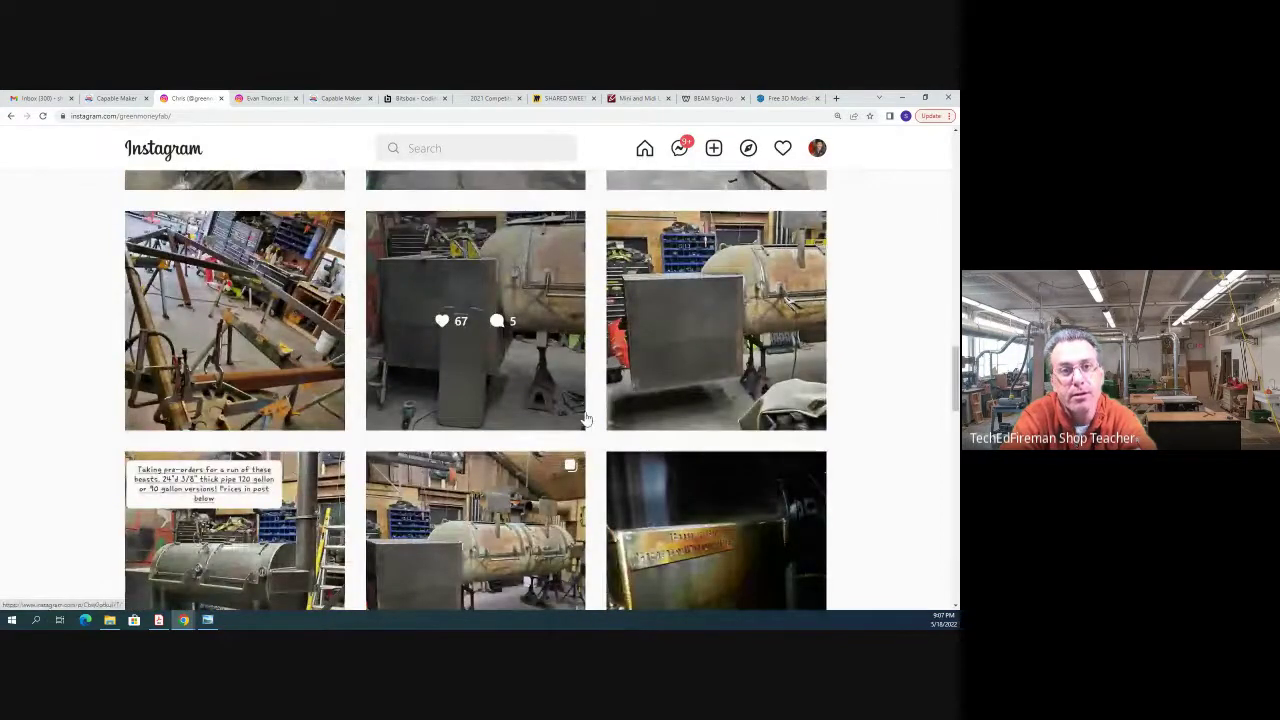
scroll(588, 421, "down", 2)
scroll(588, 418, "down", 1)
scroll(589, 414, "down", 1)
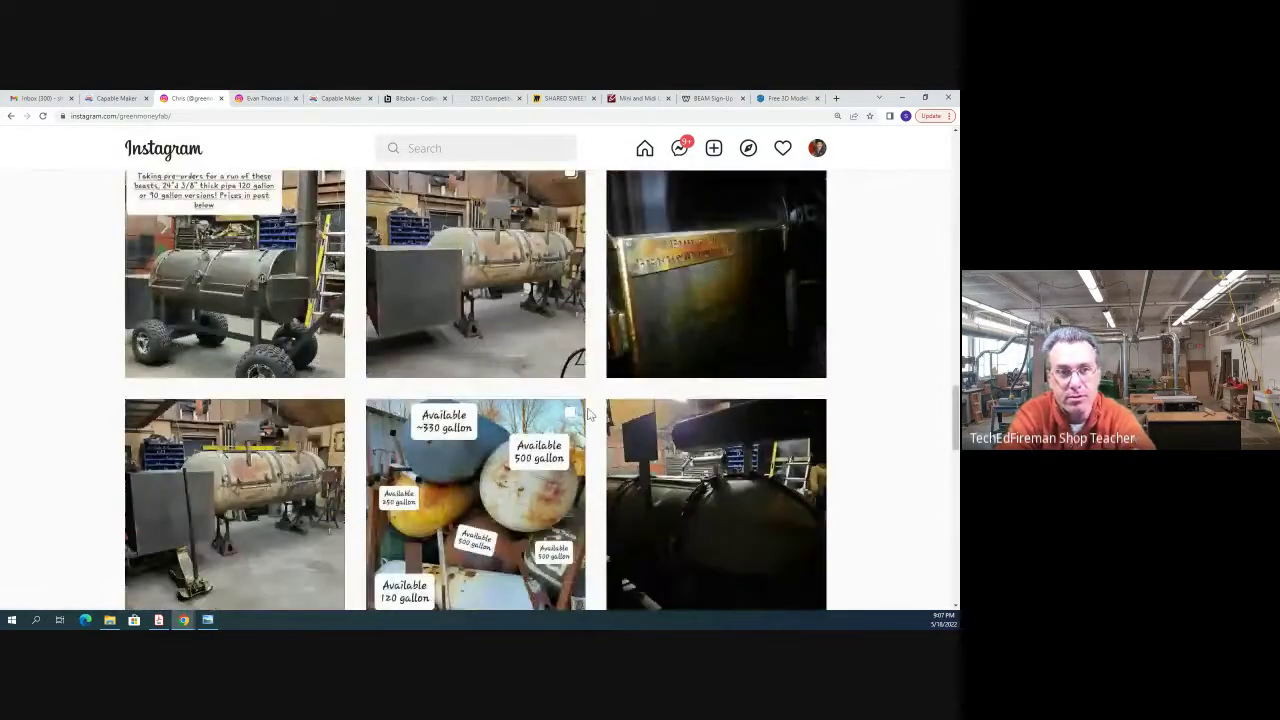
Step: Open greenmoneyfab's black-and-white post of the smoker on off-road wheels, read its caption, and close the post
scroll(589, 410, "down", 1)
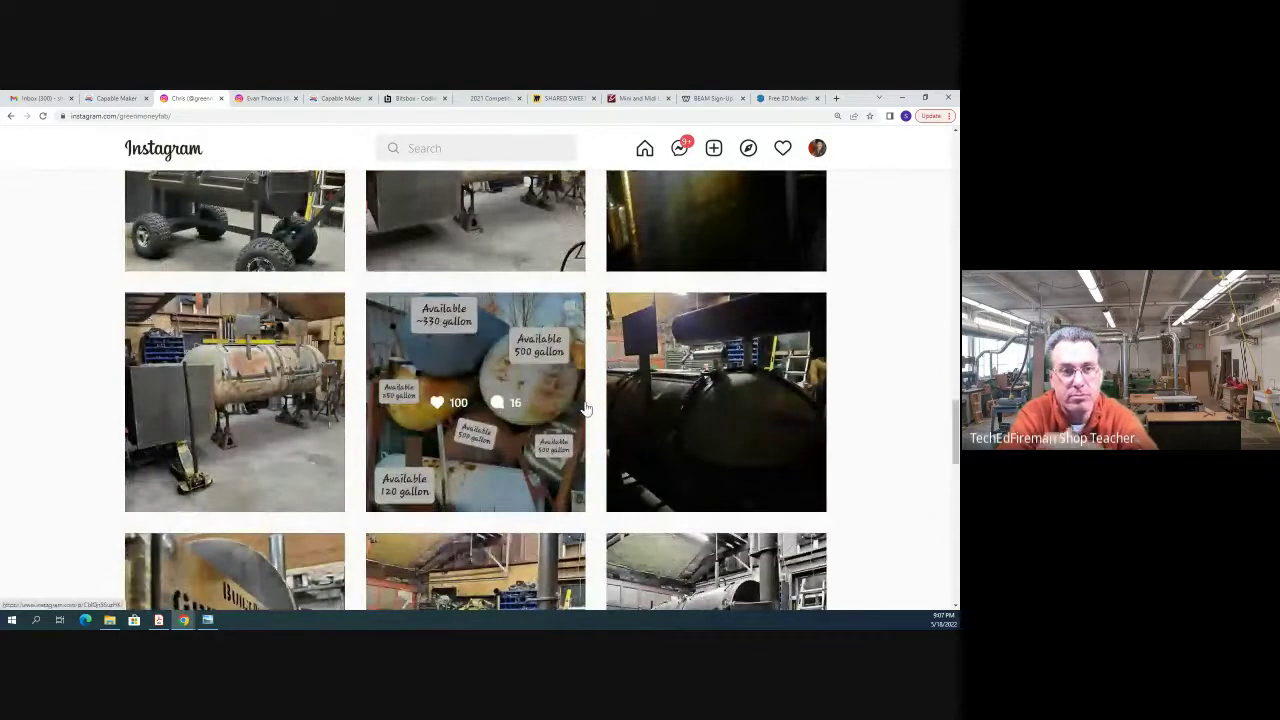
scroll(588, 408, "down", 2)
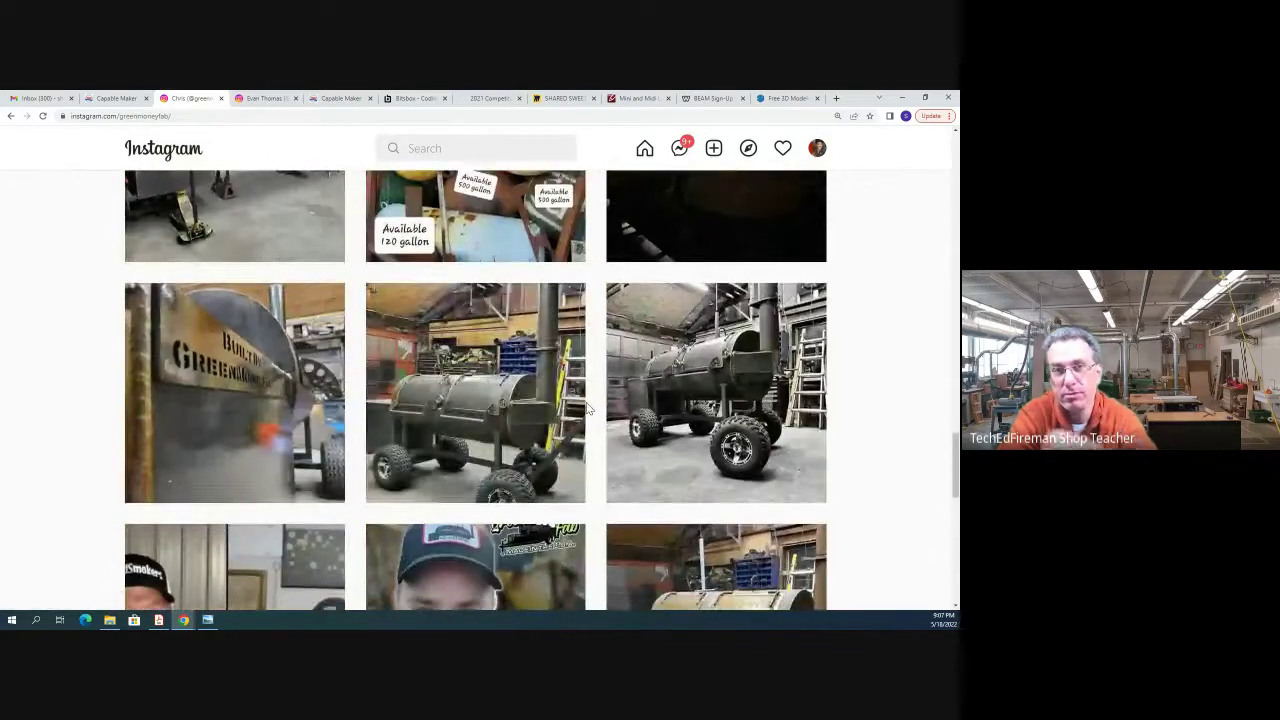
left_click(693, 352)
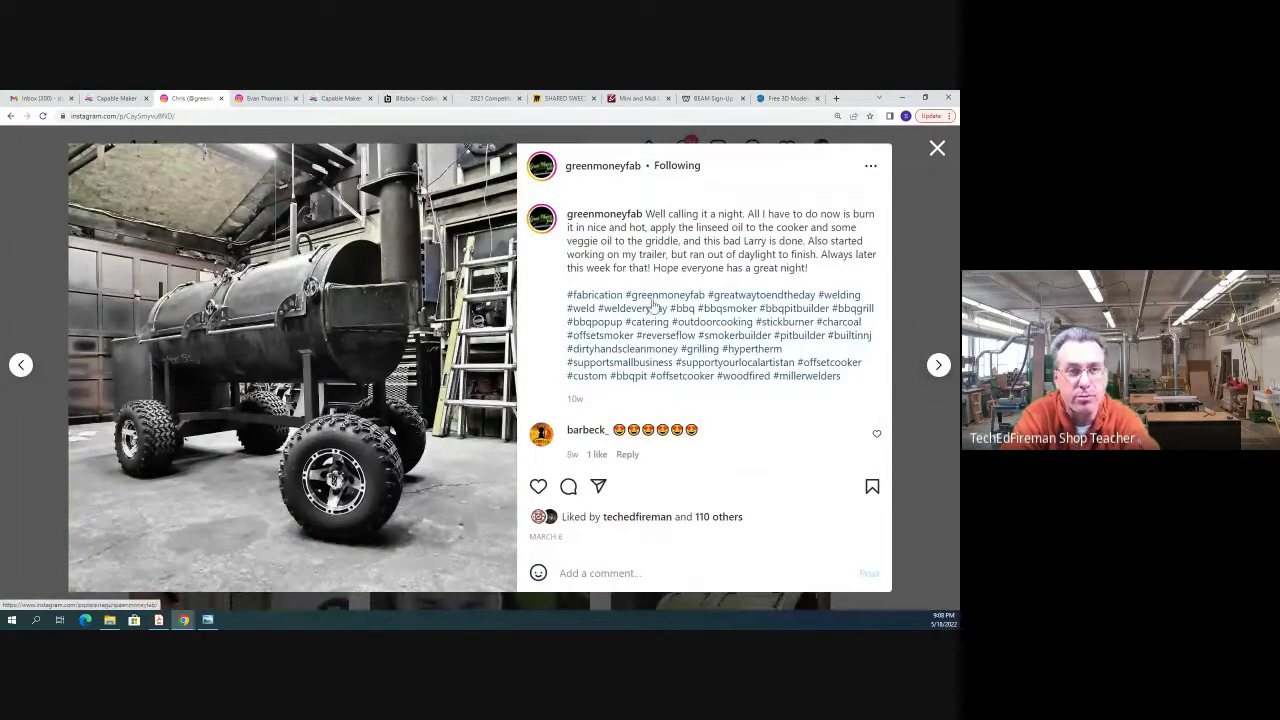
left_click(937, 150)
Step: Open greenmoneyfab's post about priming the smoker frame, view its photo and caption, and close the post
scroll(594, 300, "down", 1)
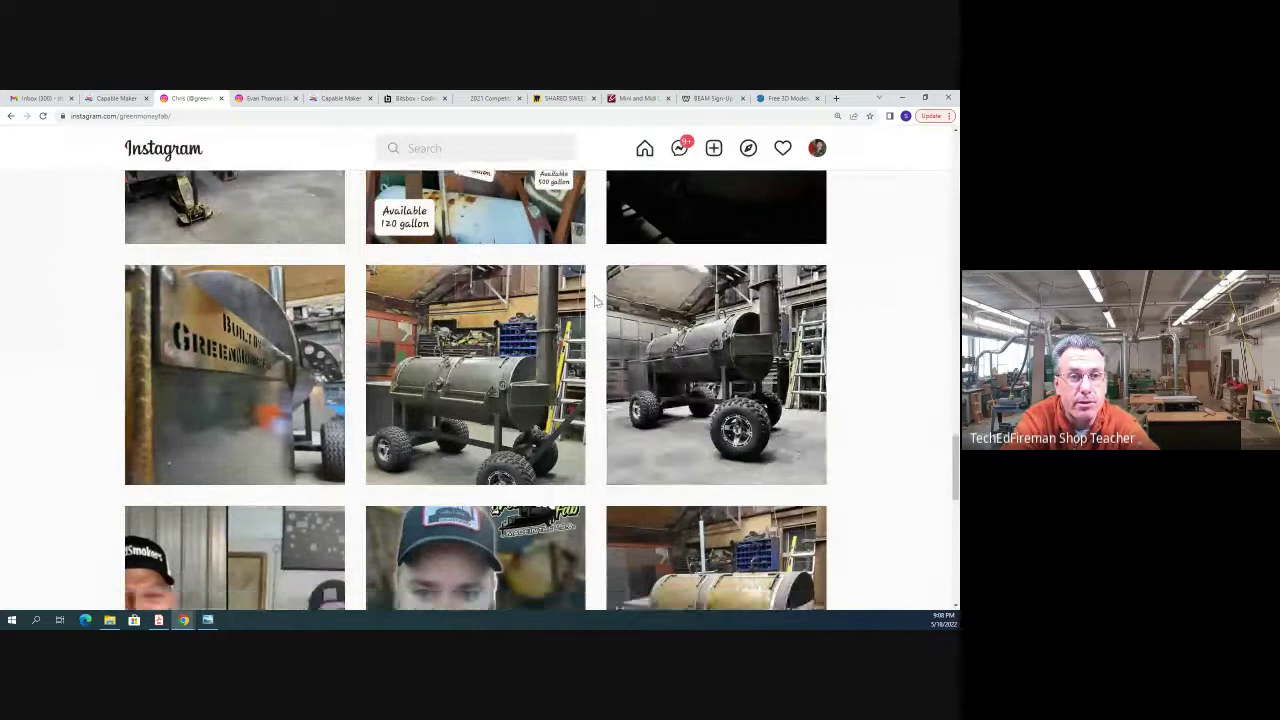
scroll(594, 300, "down", 2)
scroll(594, 300, "down", 1)
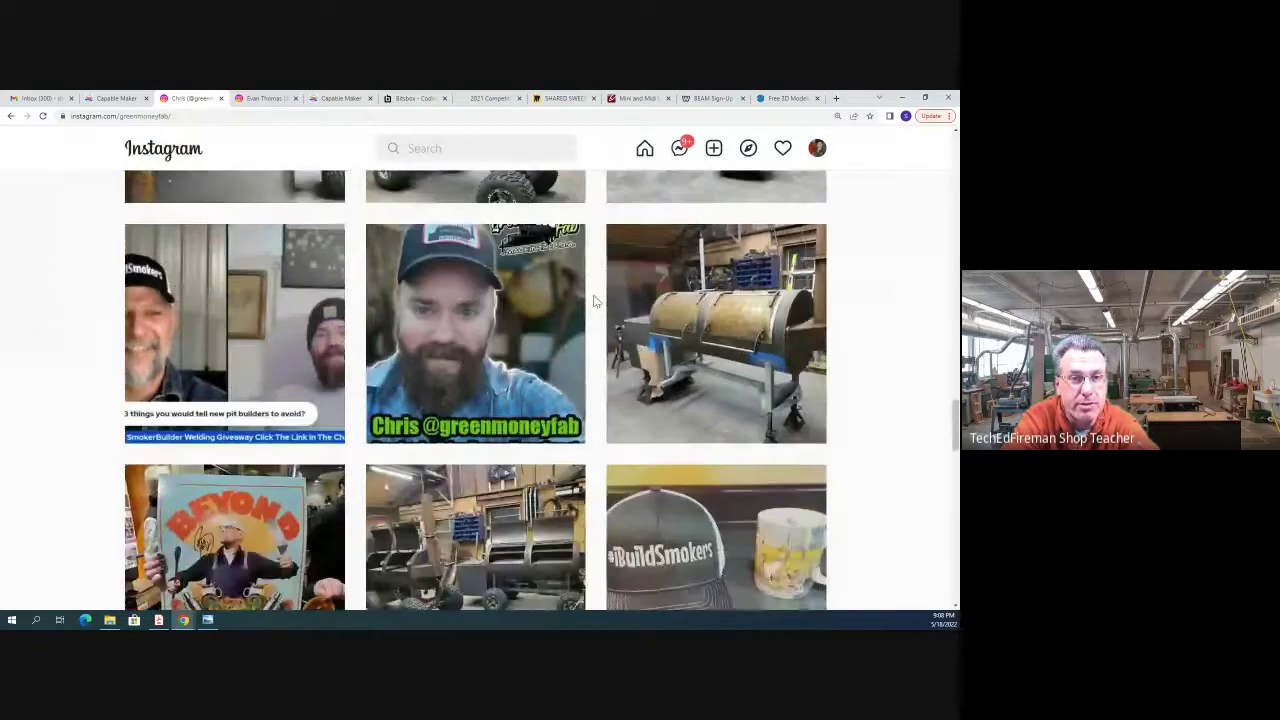
left_click(628, 325)
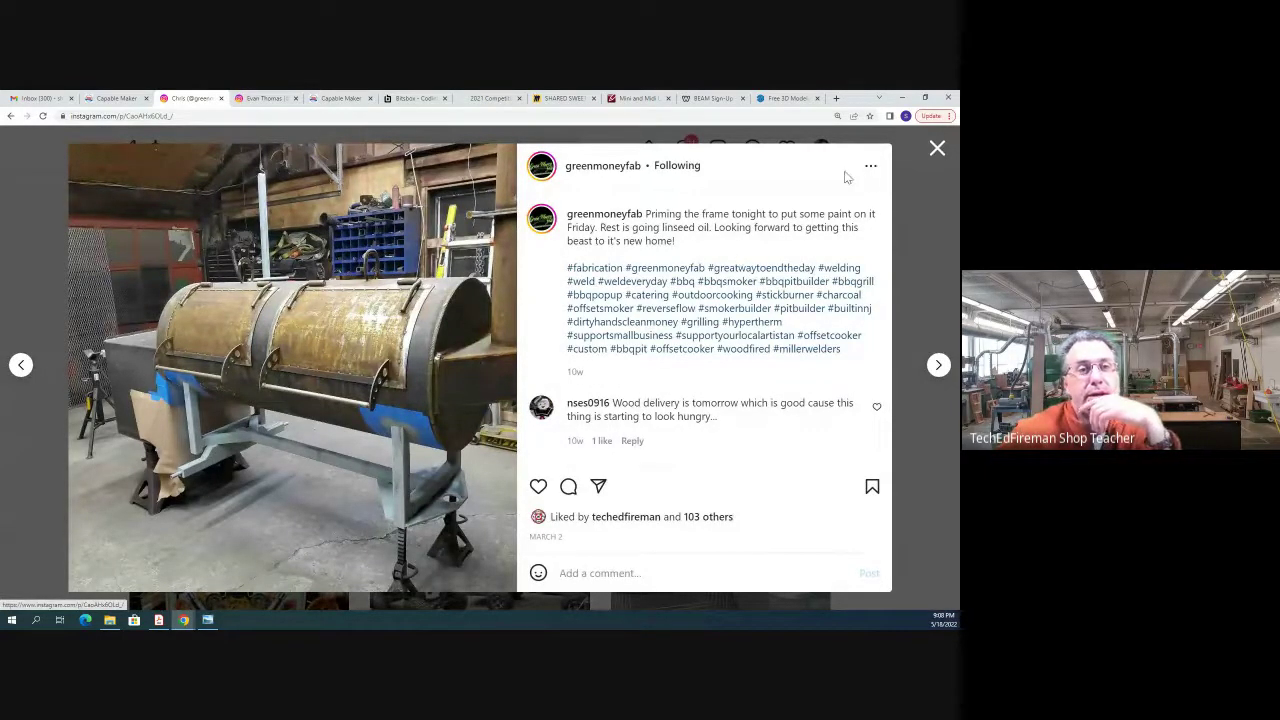
left_click(936, 149)
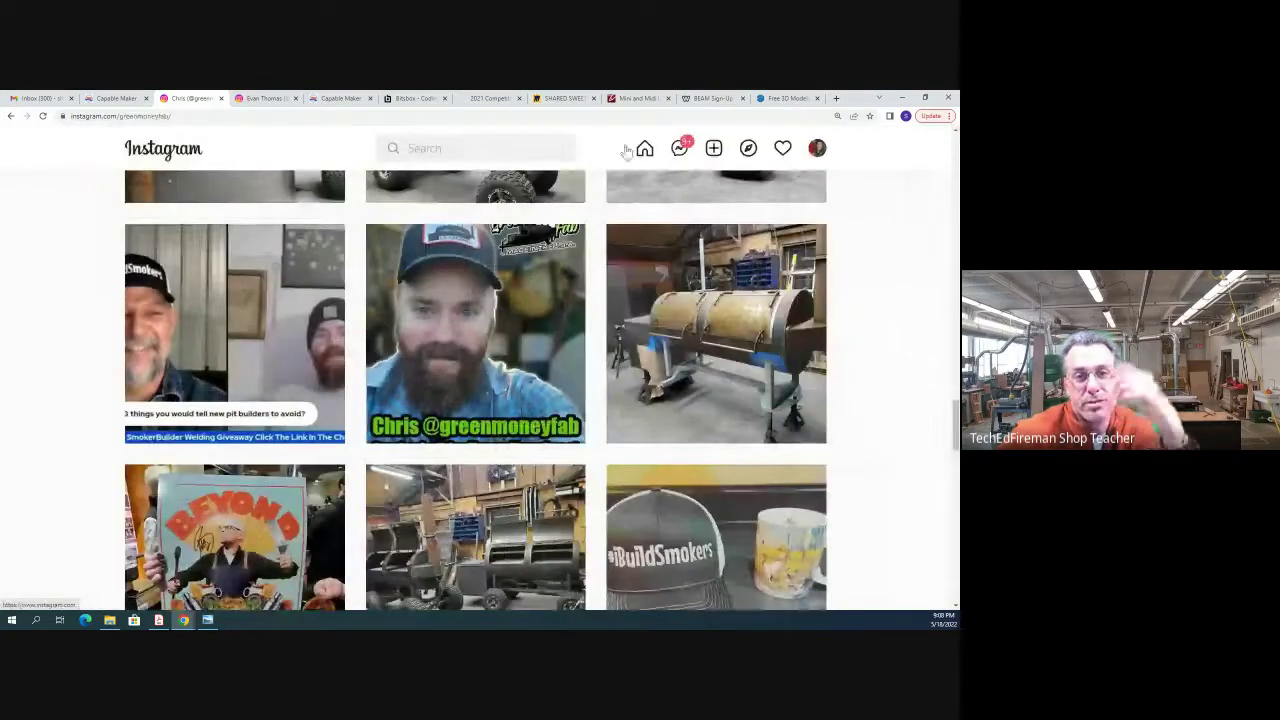
Step: Return to techedfireman's smoker trailer post and view its photos from the firebox through to the smokestack
left_click(11, 117)
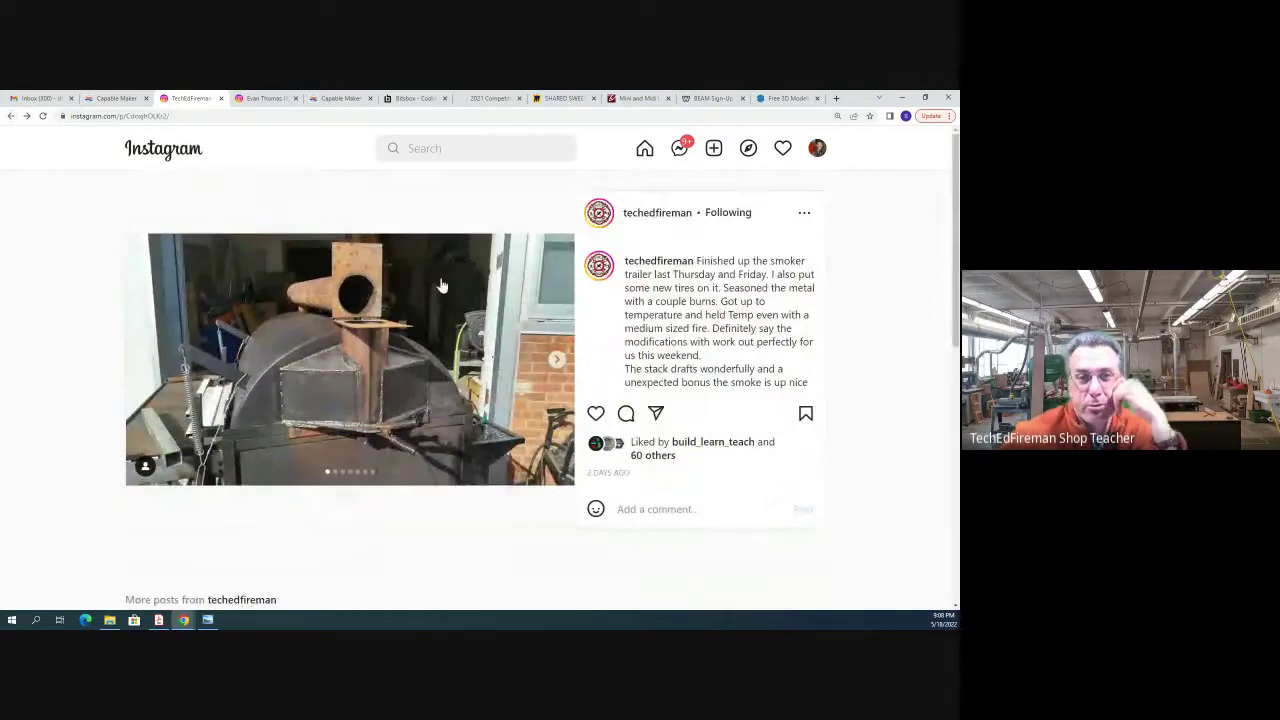
left_click(557, 362)
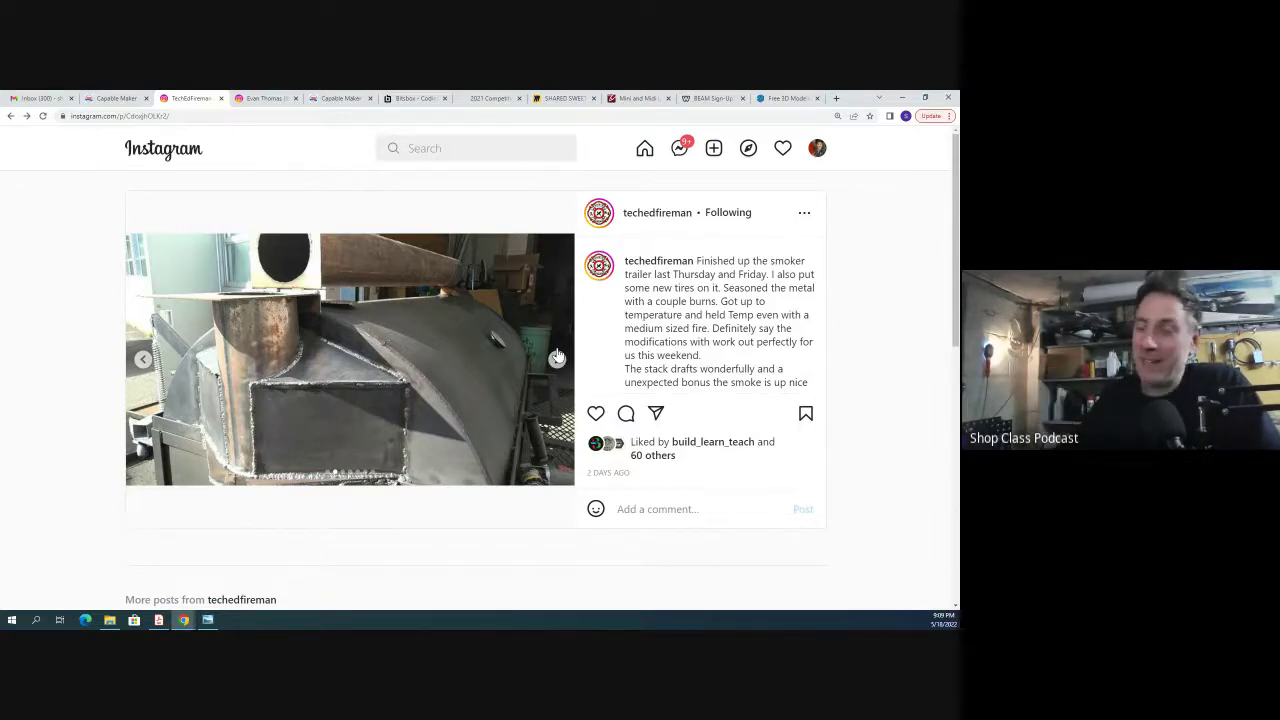
left_click(557, 361)
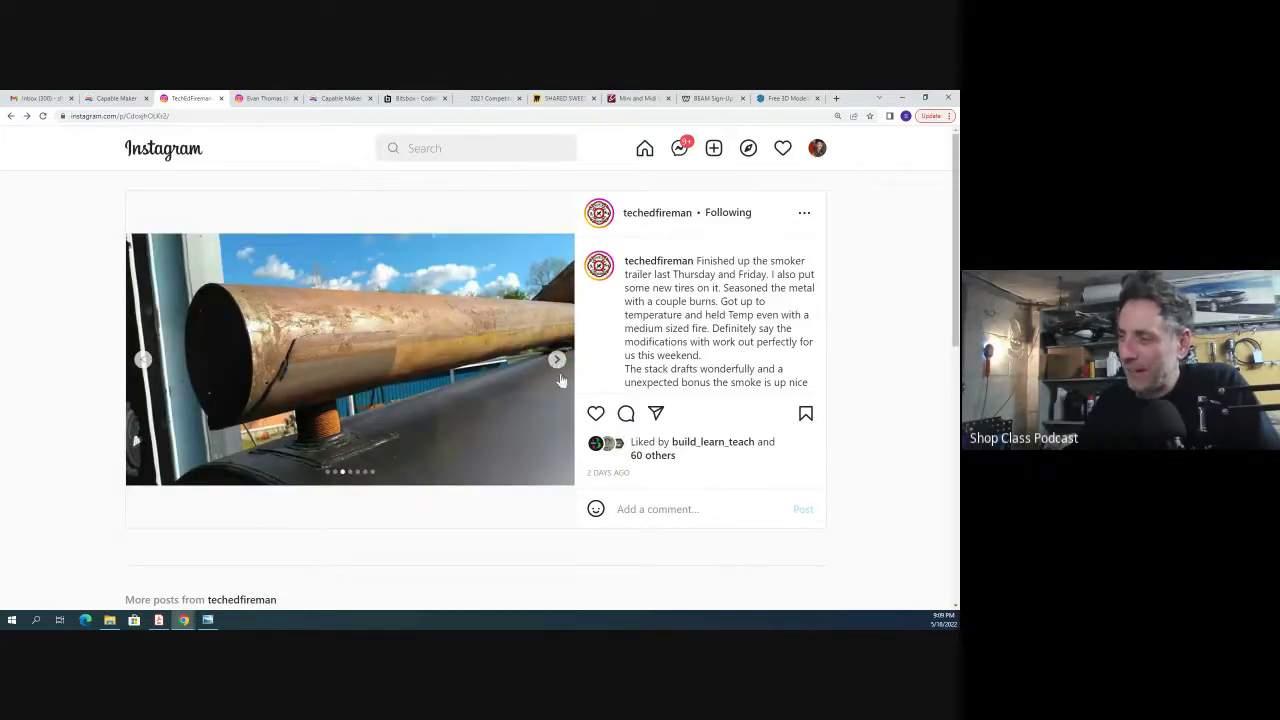
left_click(557, 360)
left_click(557, 360)
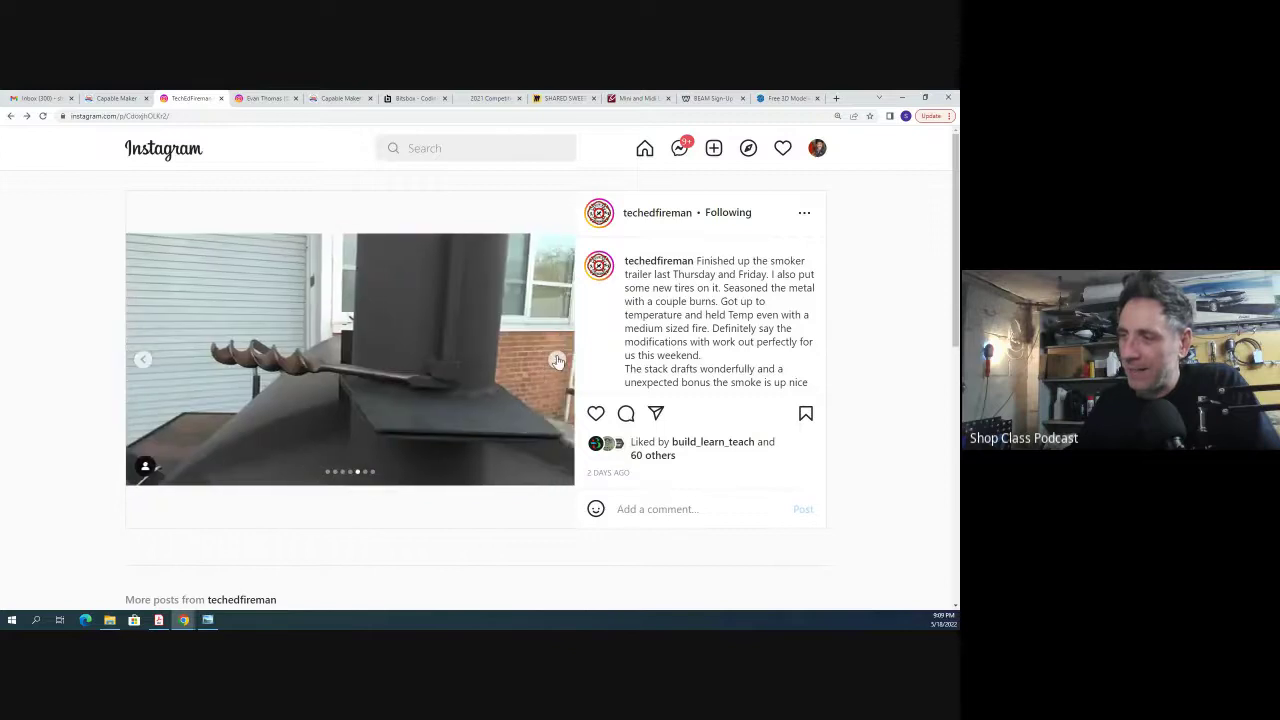
left_click(557, 360)
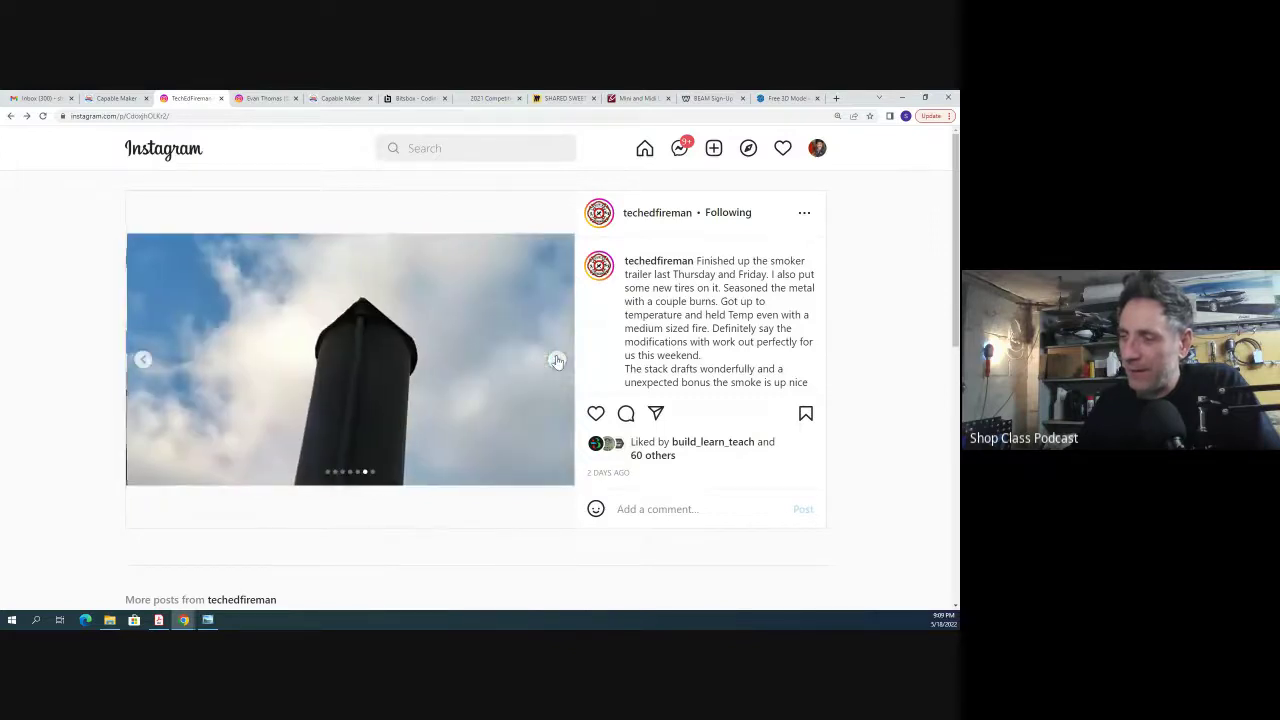
Step: Compare the auger-bit handle photo with the two smokestack photos, ending on the handle photo
left_click(142, 361)
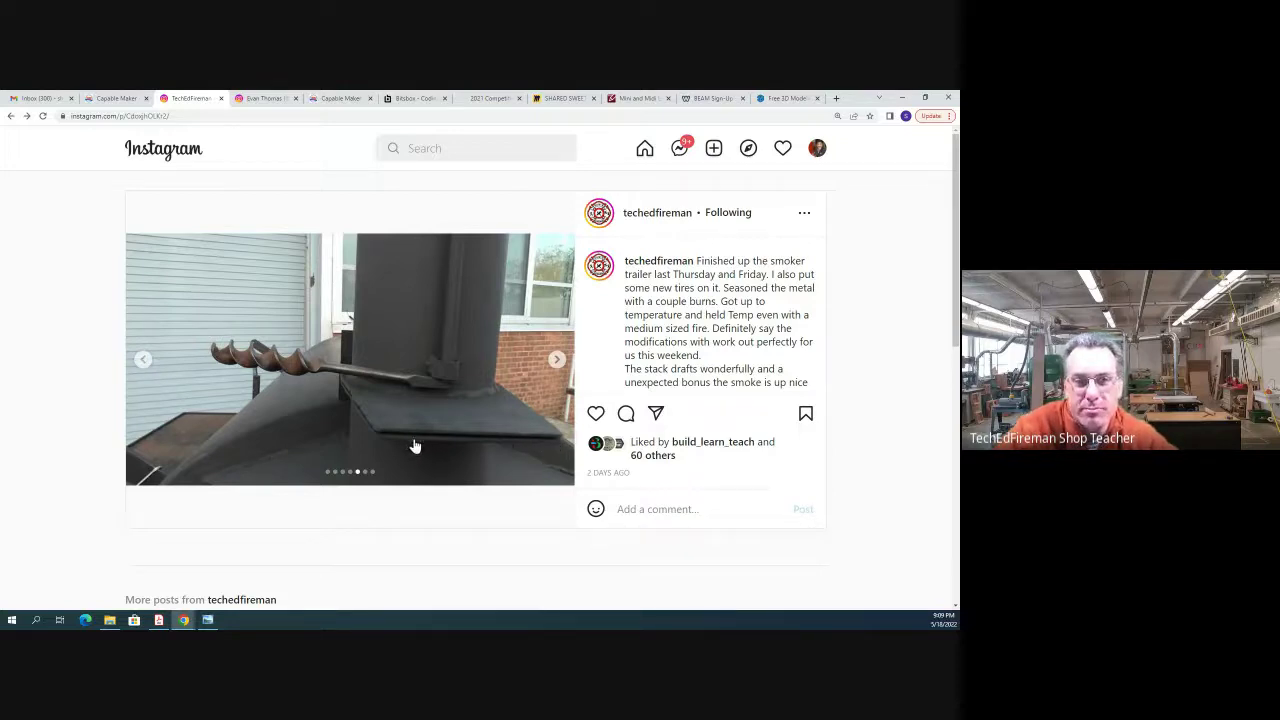
left_click(556, 360)
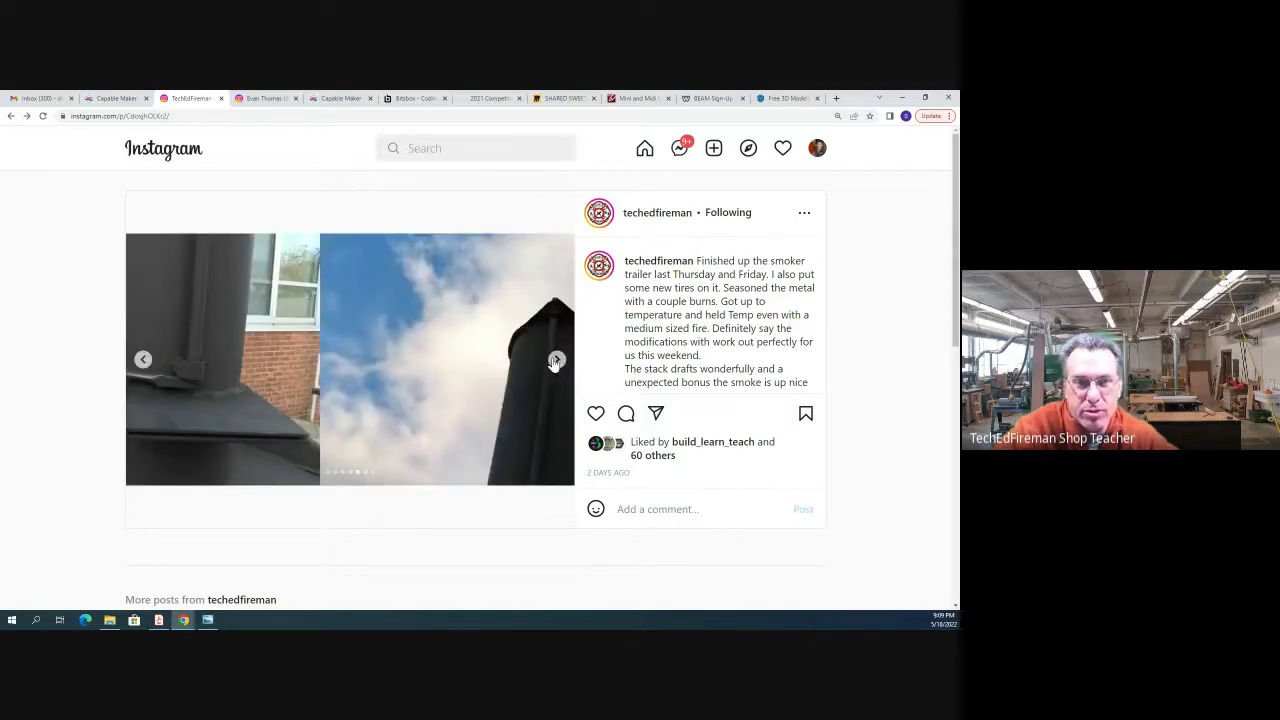
left_click(554, 361)
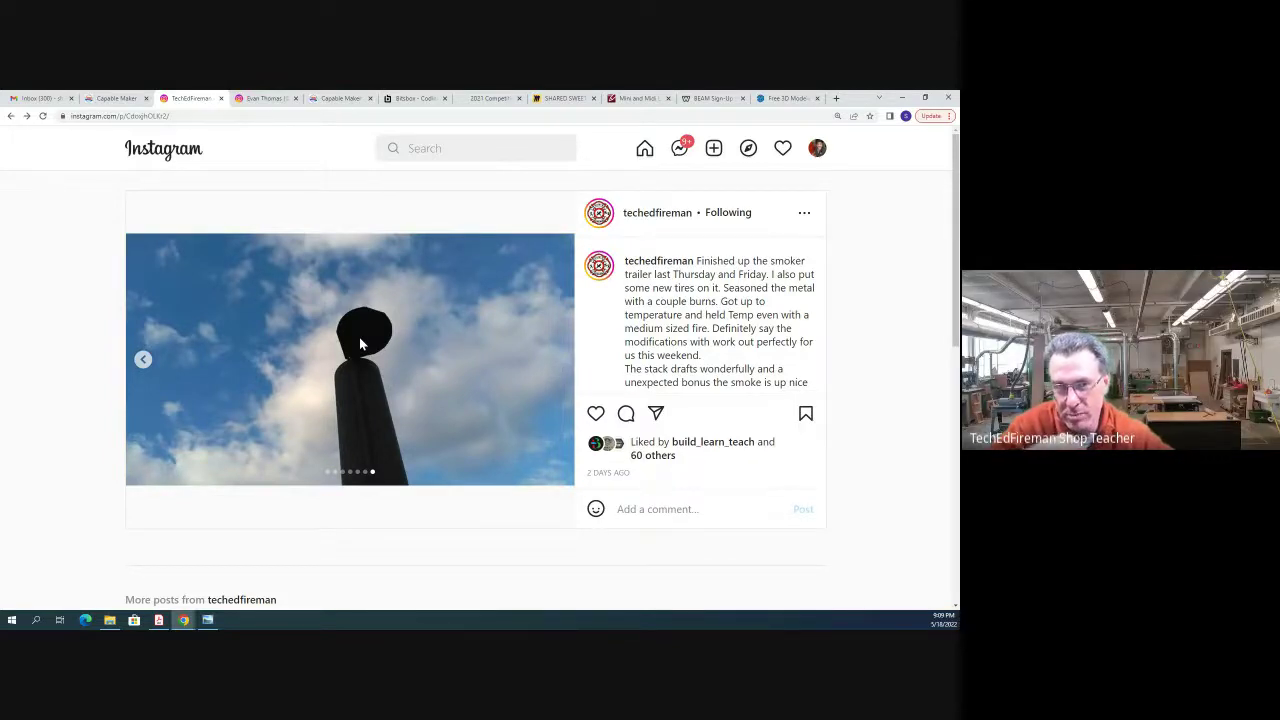
left_click(142, 362)
left_click(141, 364)
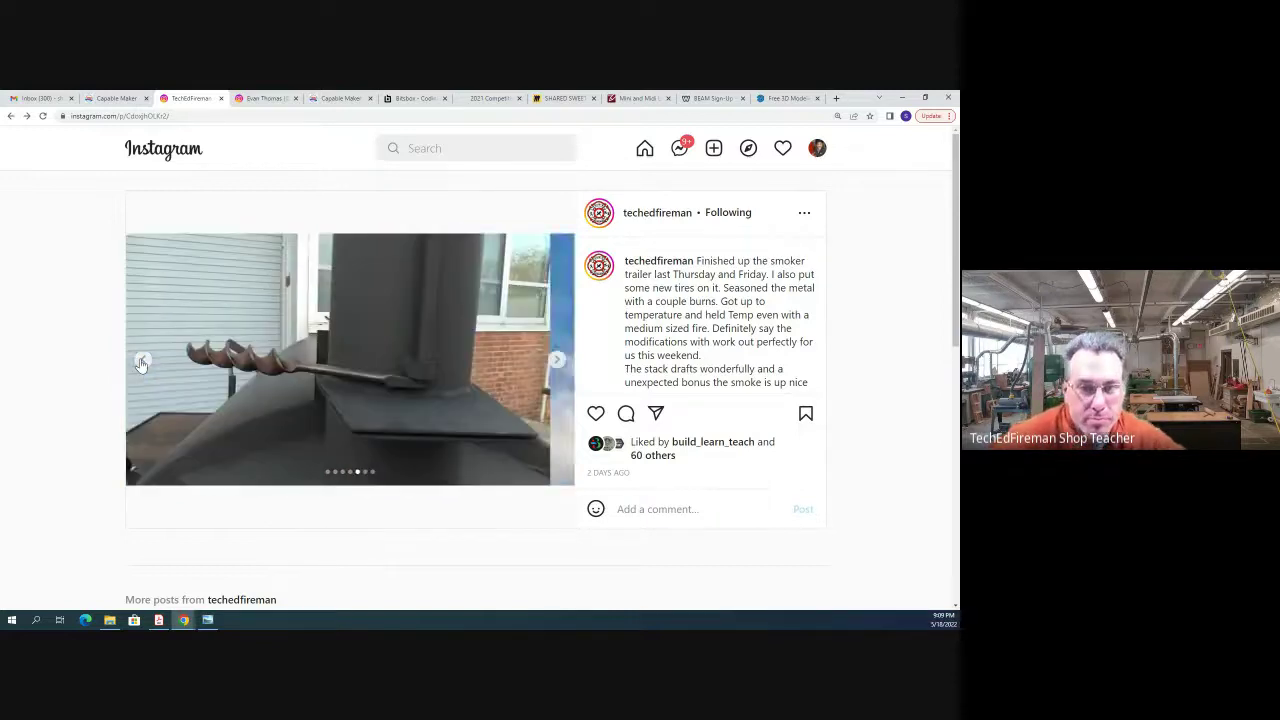
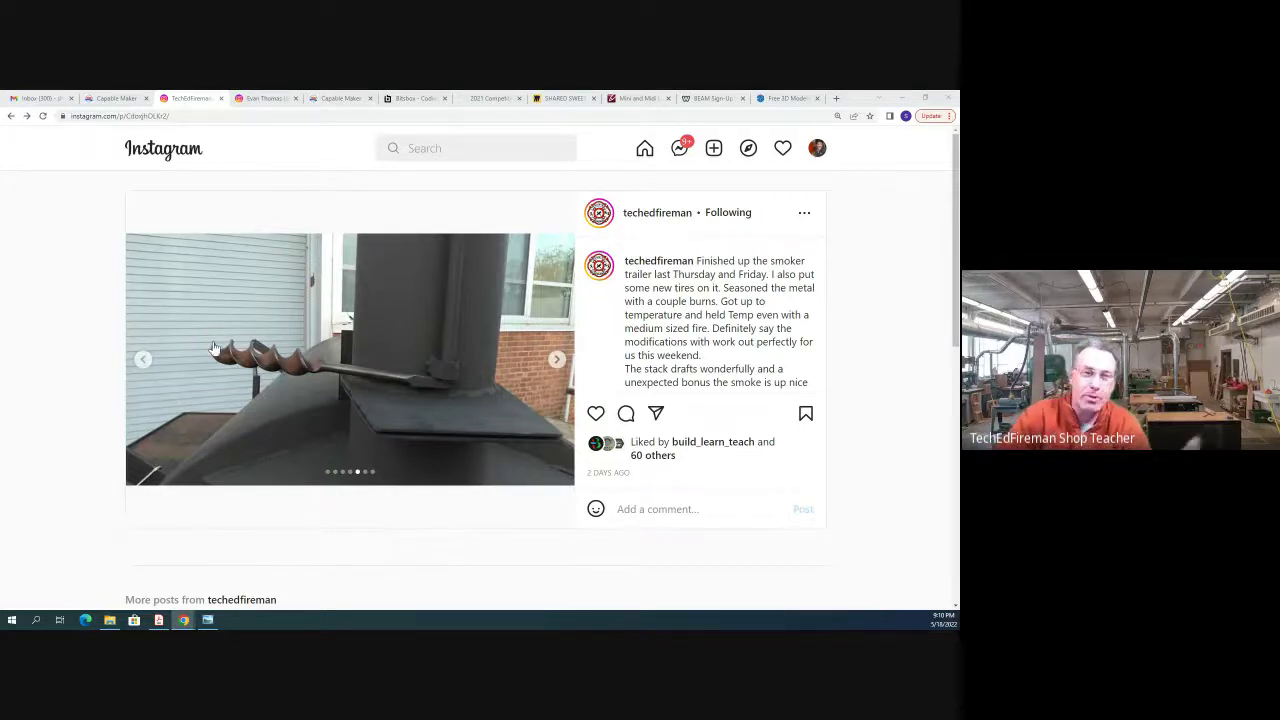
Step: Search Google for "bit and brace" in a new browser tab
left_click(836, 98)
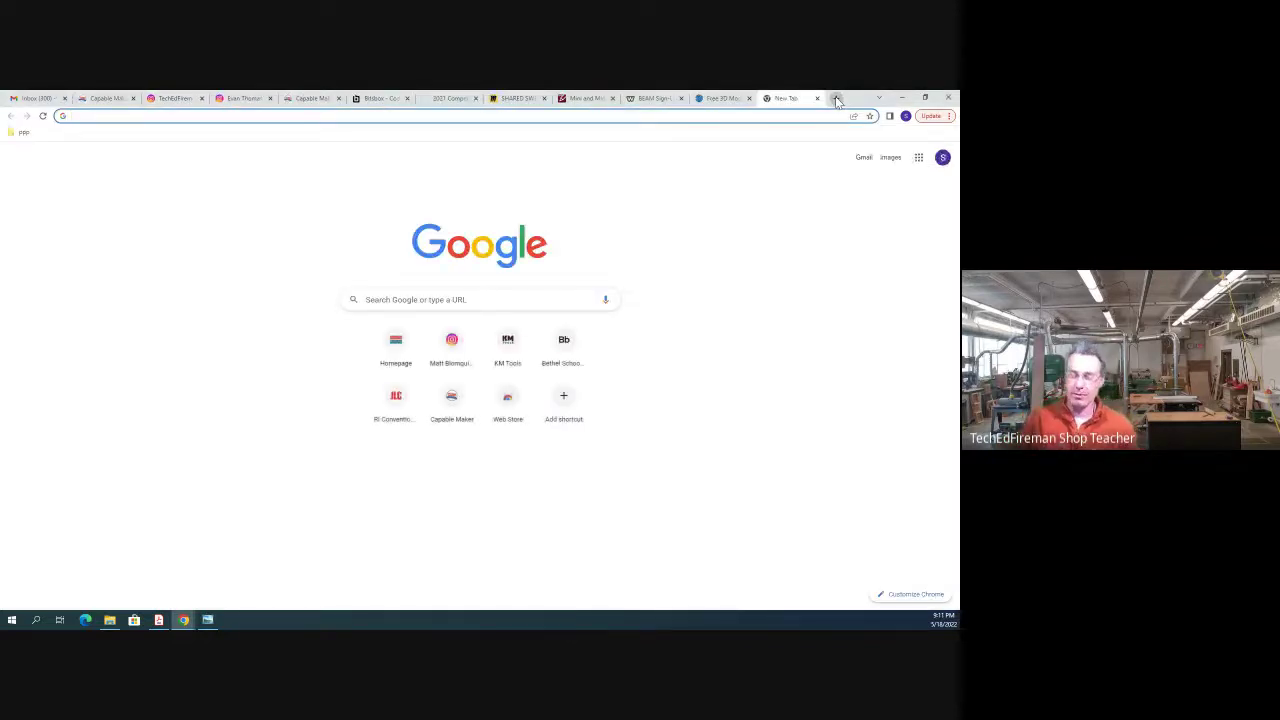
type("bit a")
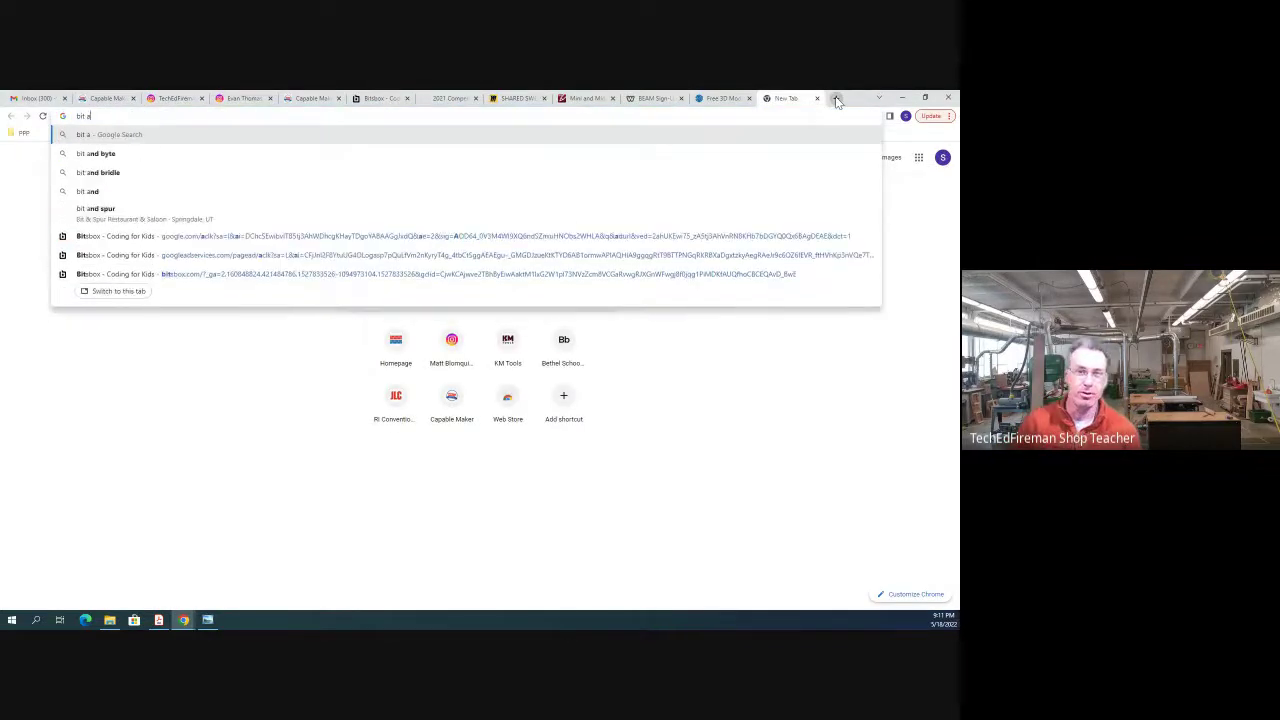
type("nd b")
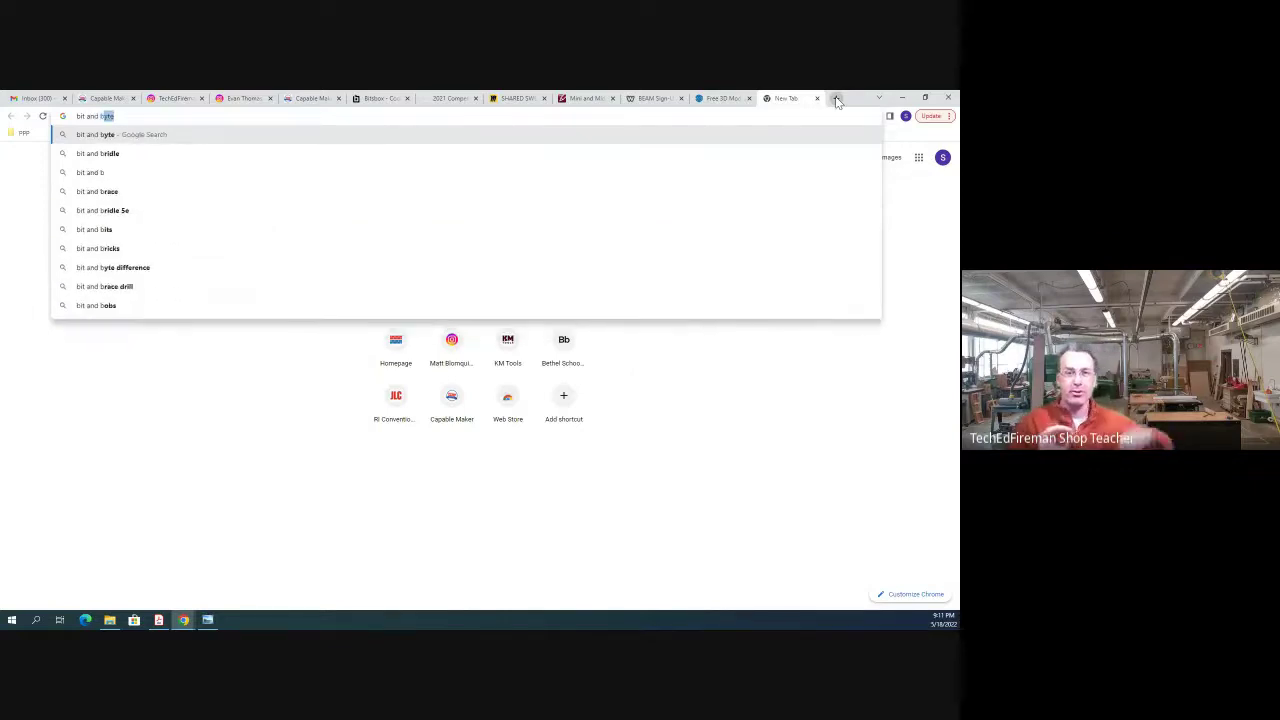
type("r")
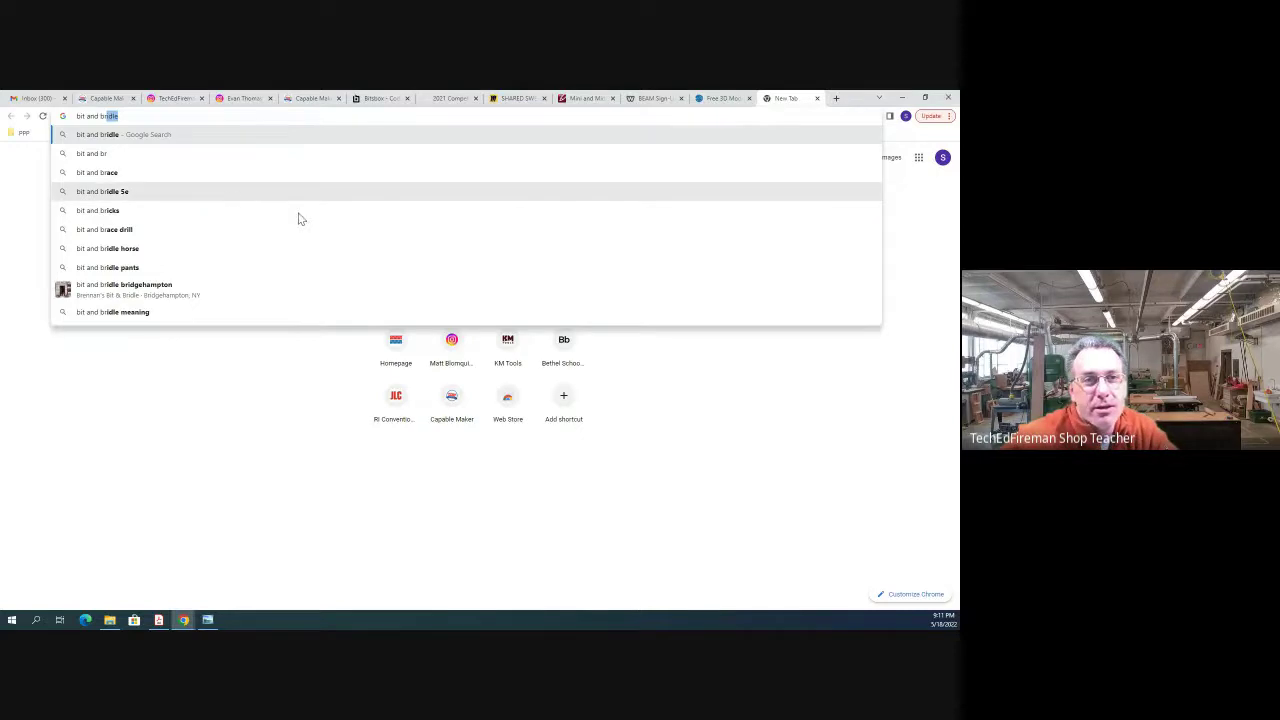
left_click(118, 174)
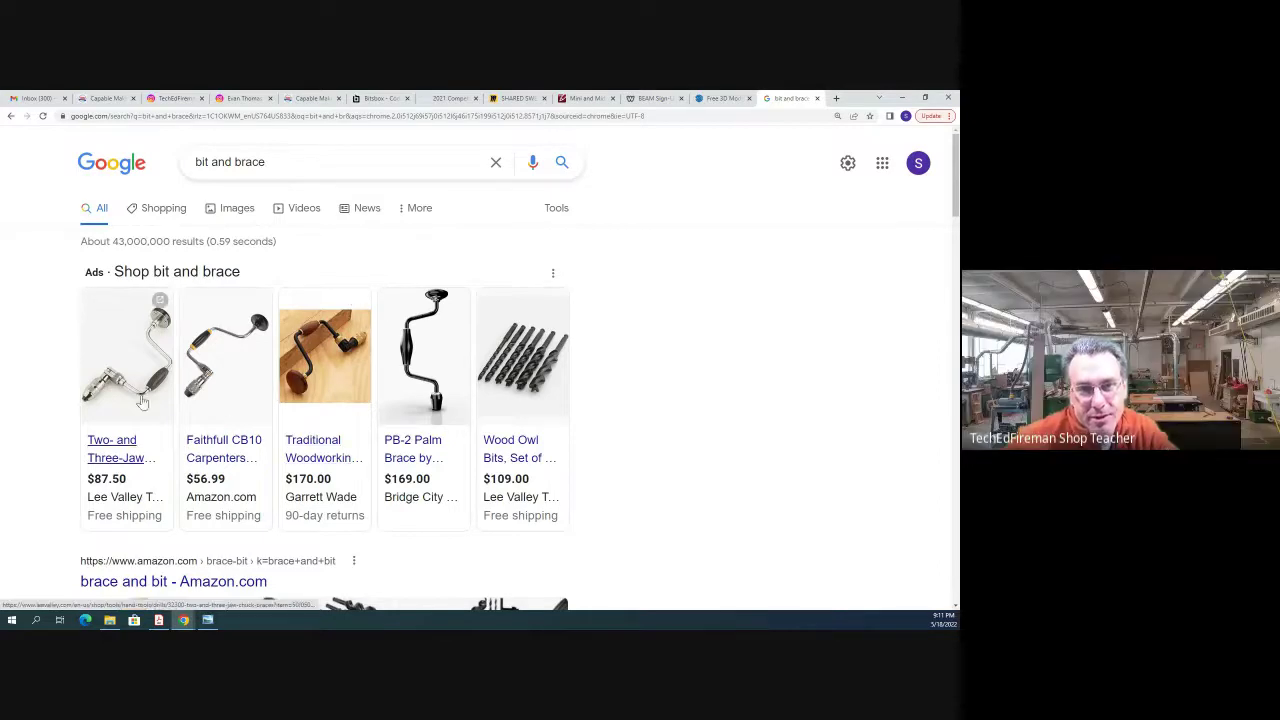
Step: Examine the bit and brace shopping ads and Amazon results, including the Lee Valley two- and three-jaw chuck brace
mouse_move(96, 394)
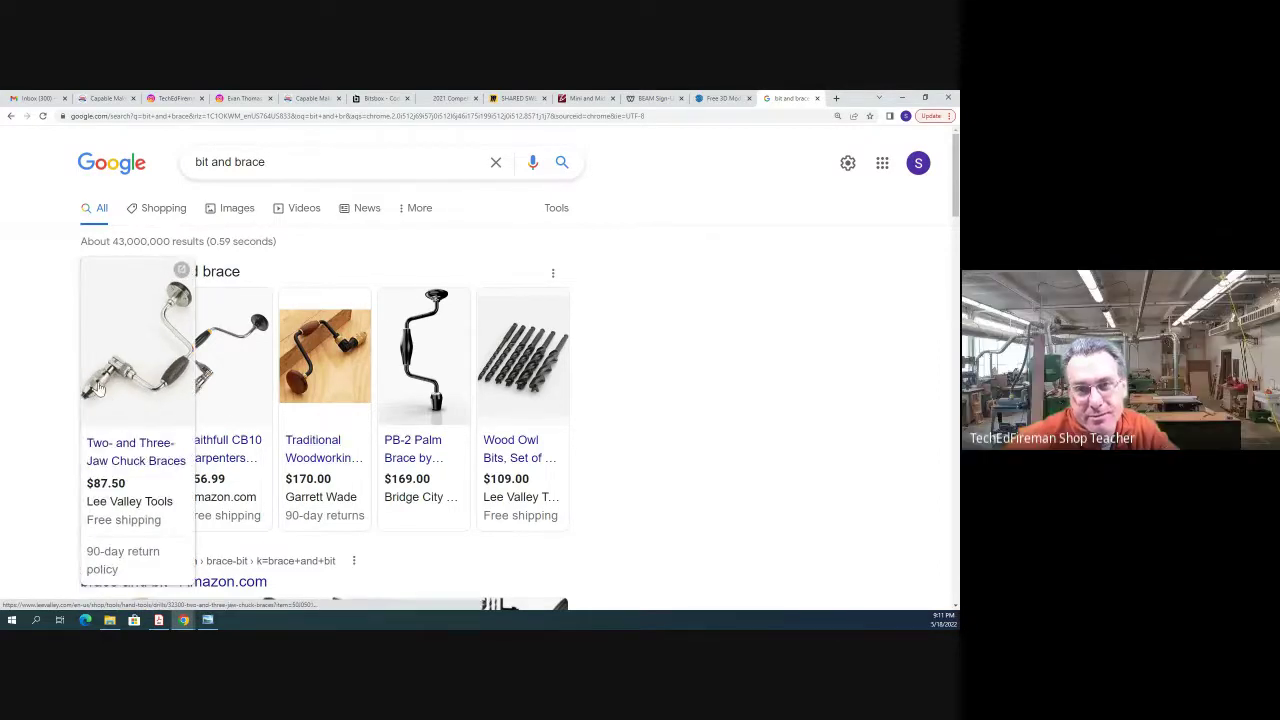
scroll(41, 350, "down", 4)
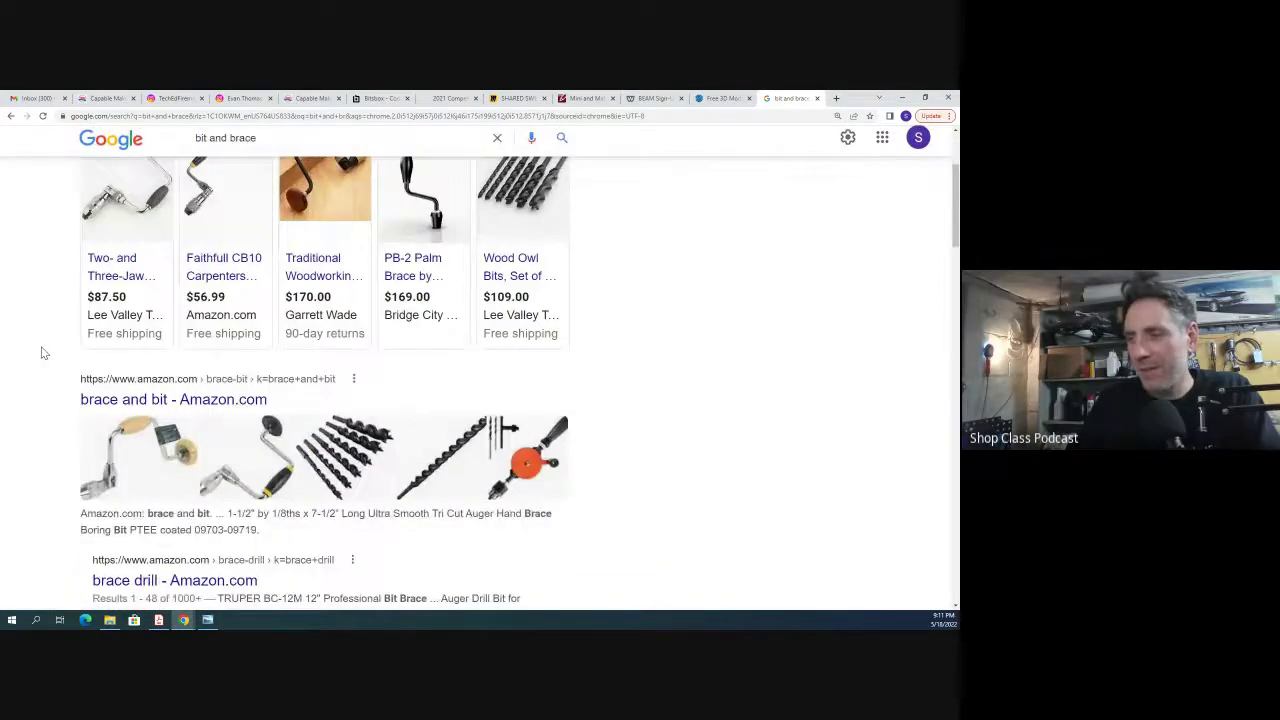
scroll(43, 352, "down", 2)
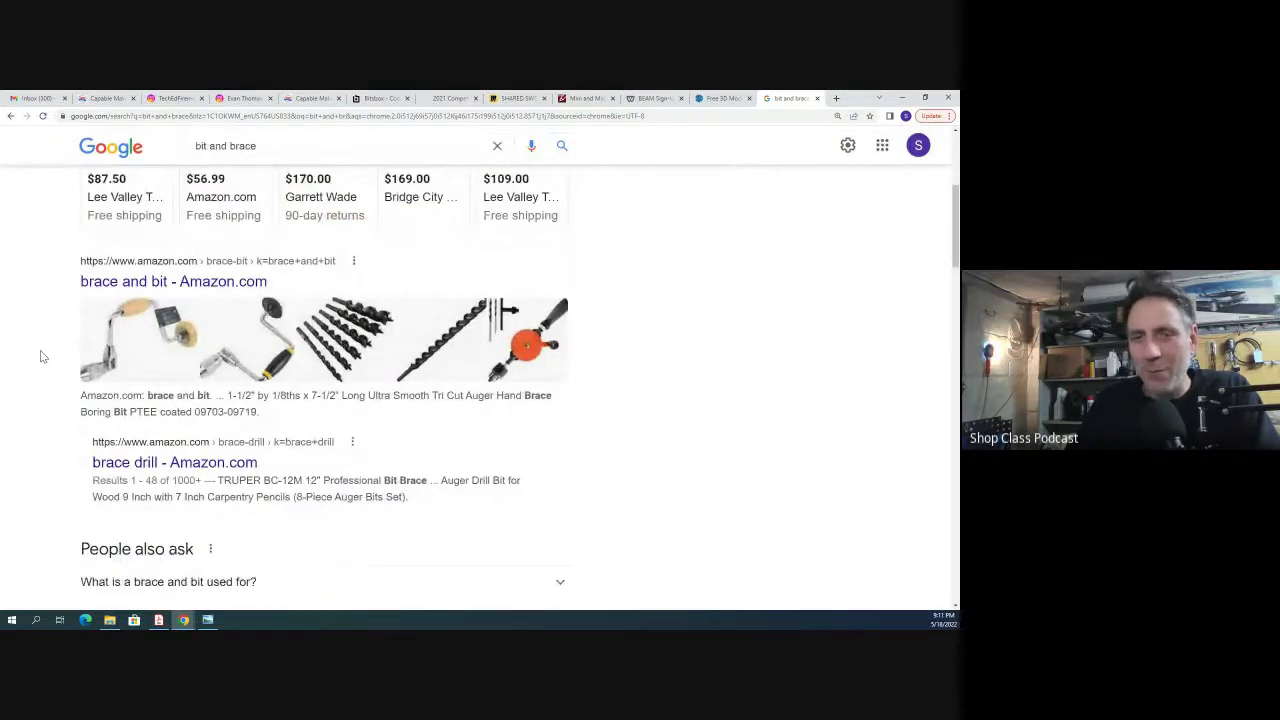
scroll(43, 352, "up", 5)
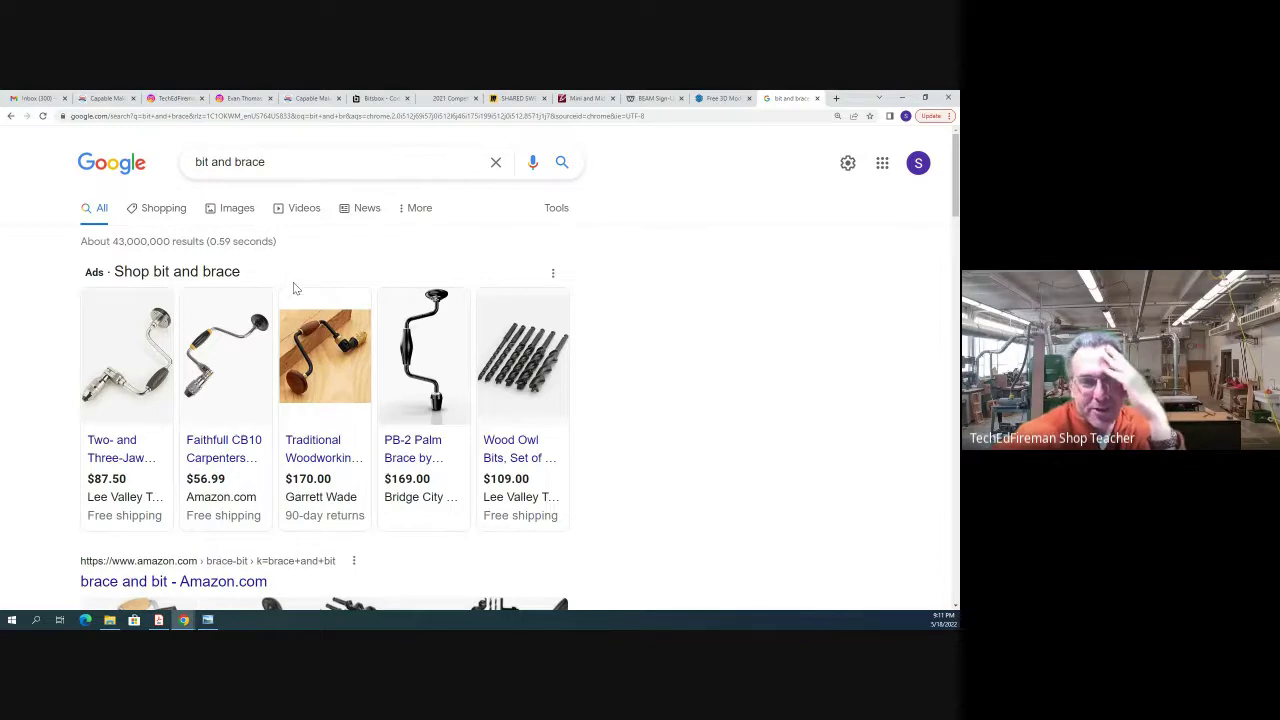
mouse_move(425, 355)
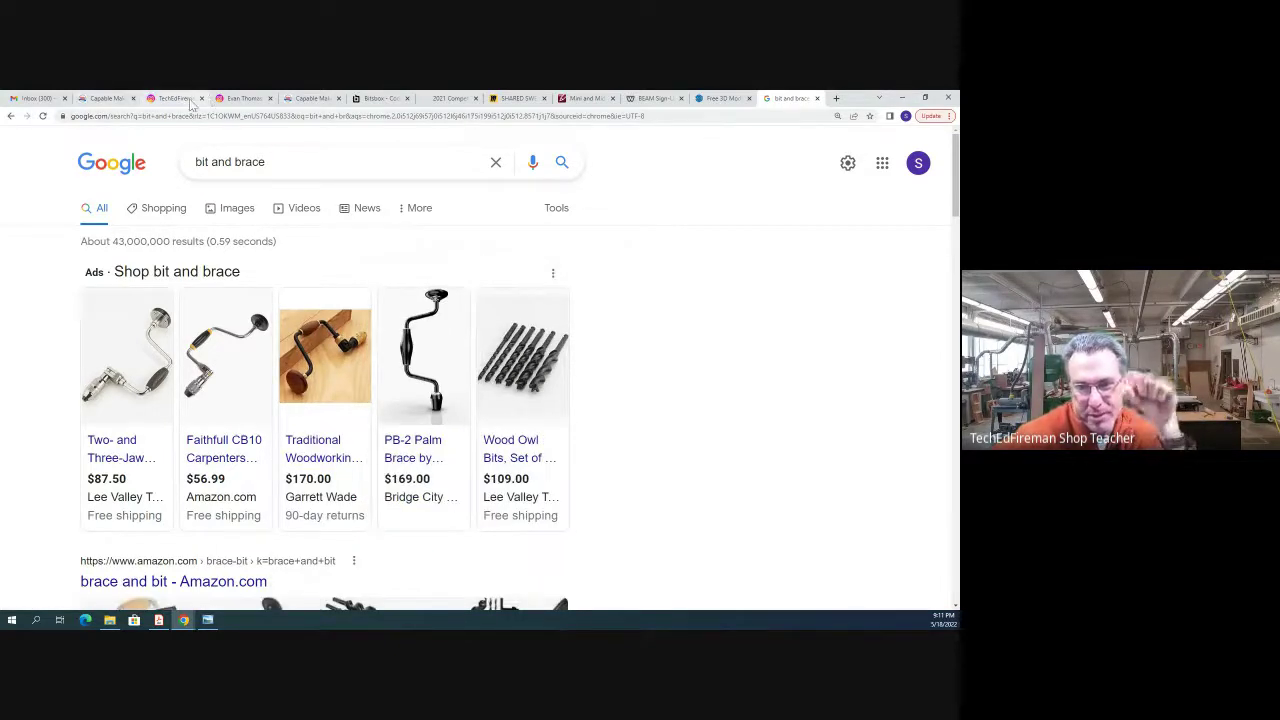
left_click(175, 98)
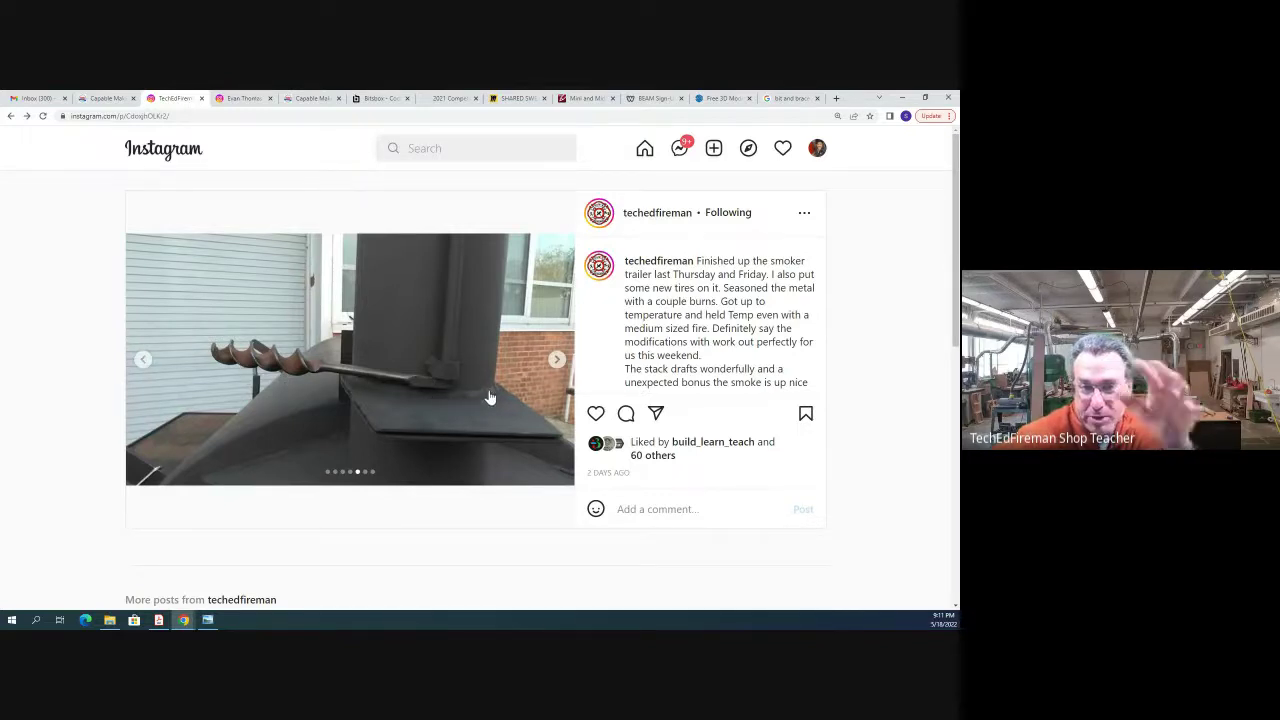
left_click(556, 360)
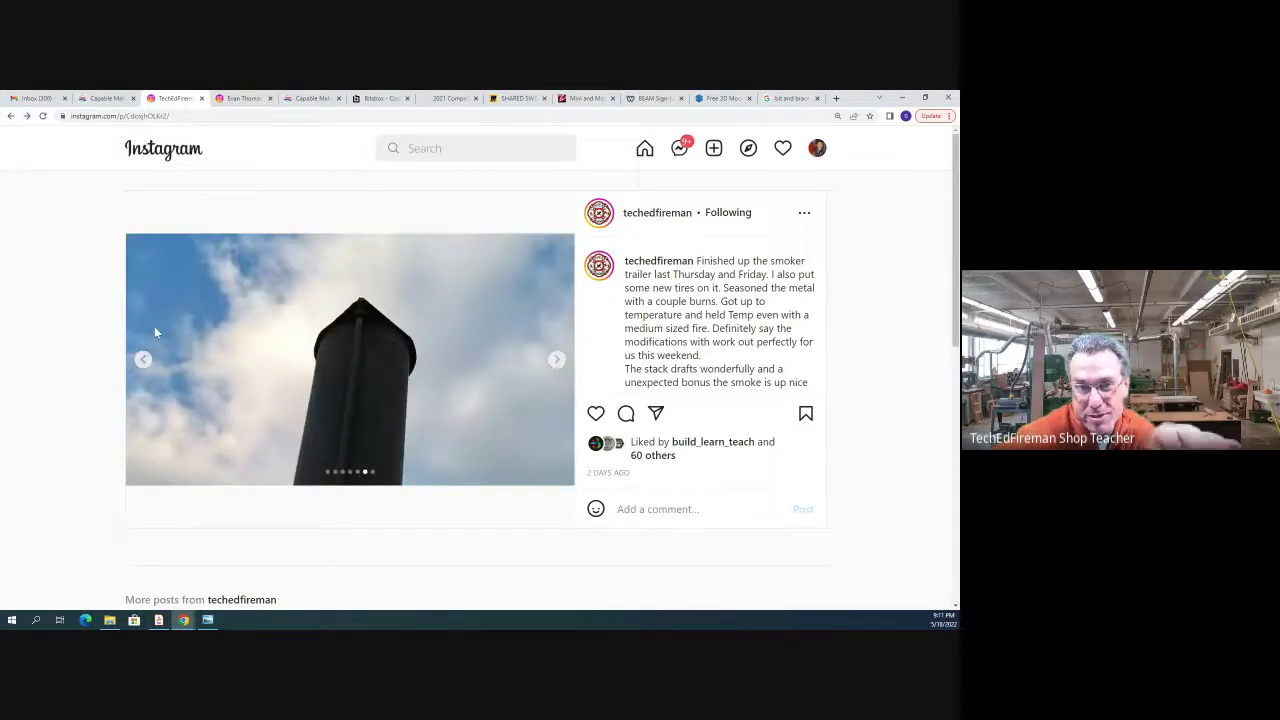
left_click(144, 361)
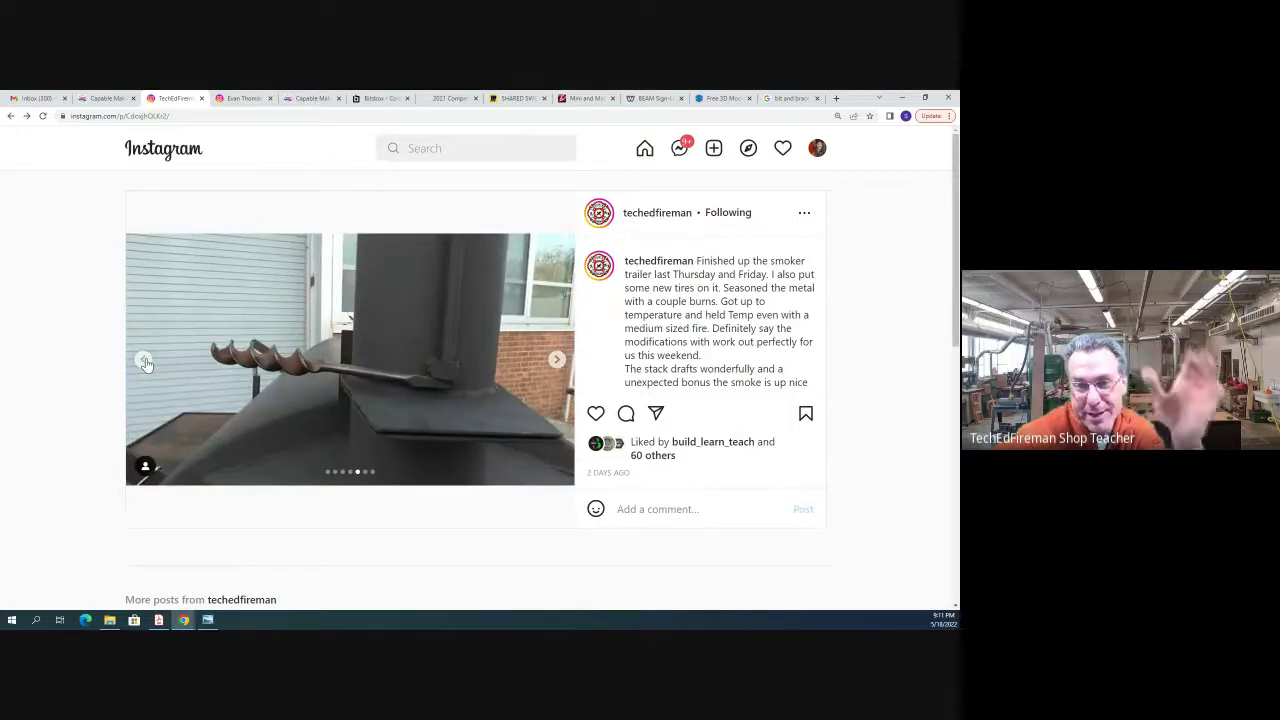
left_click(145, 363)
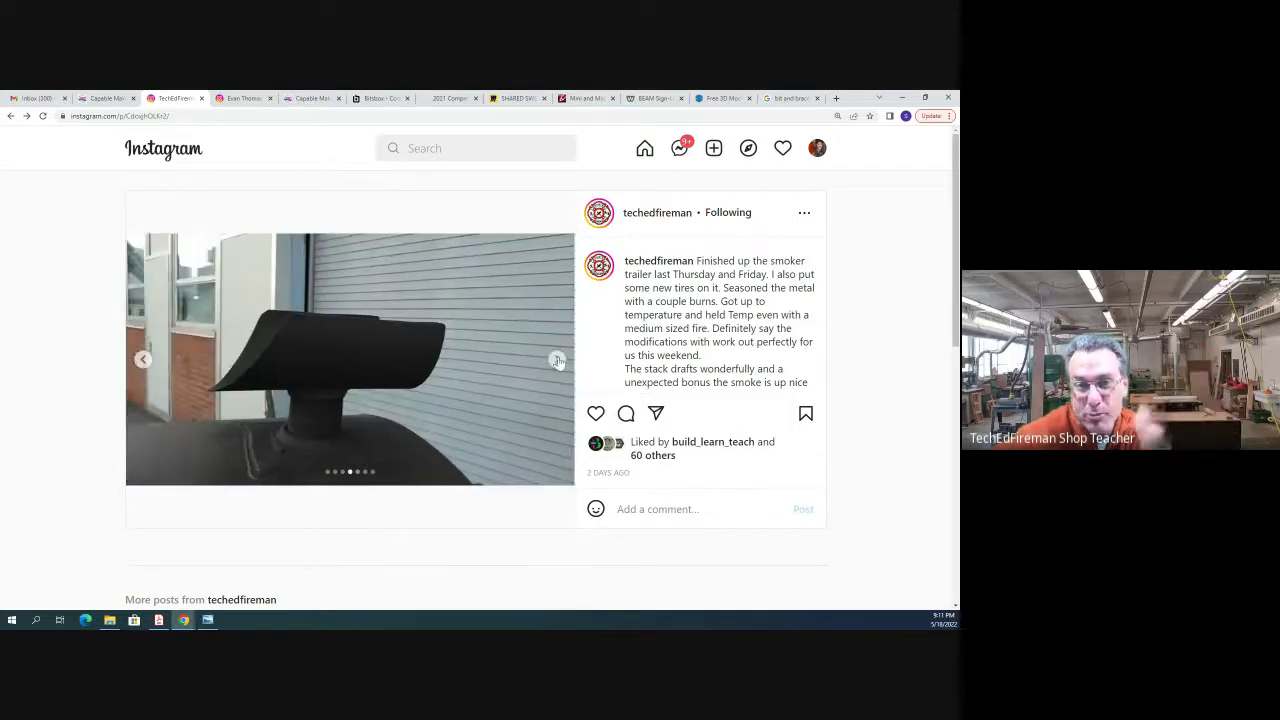
left_click(555, 361)
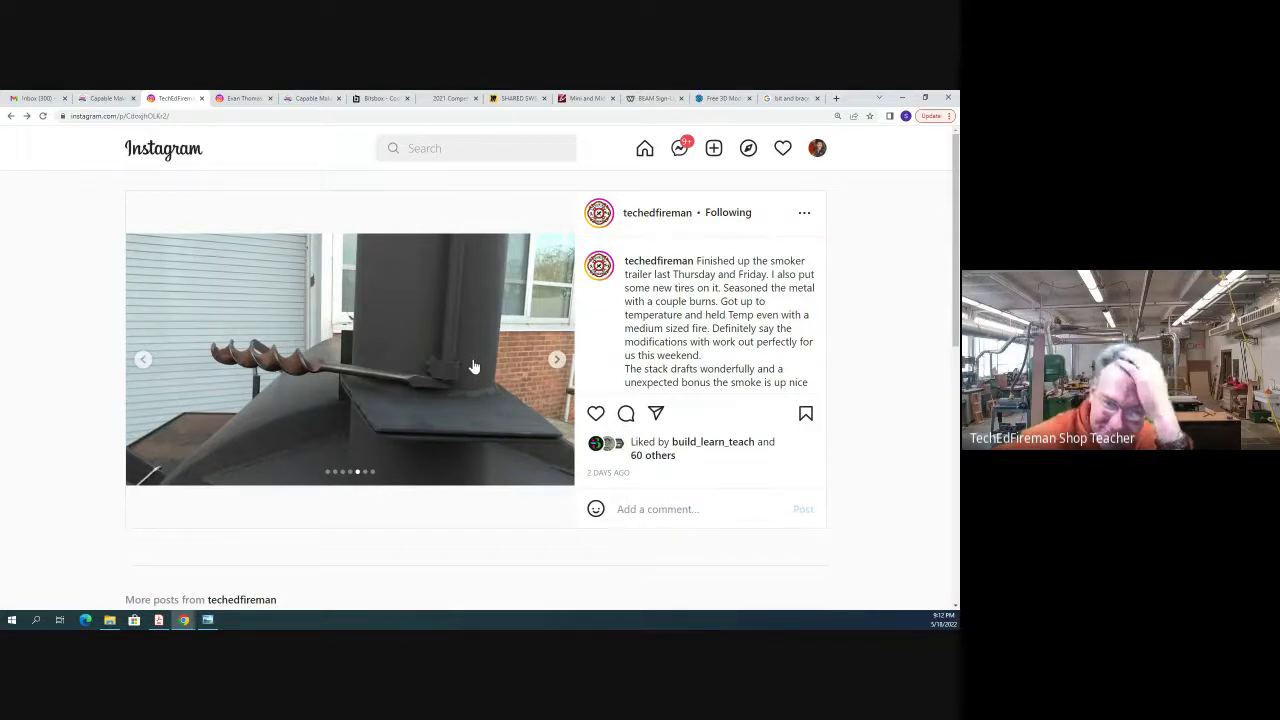
Step: Read the rest of the smoker trailer post's caption, its hashtags and the first comments
scroll(720, 365, "down", 5)
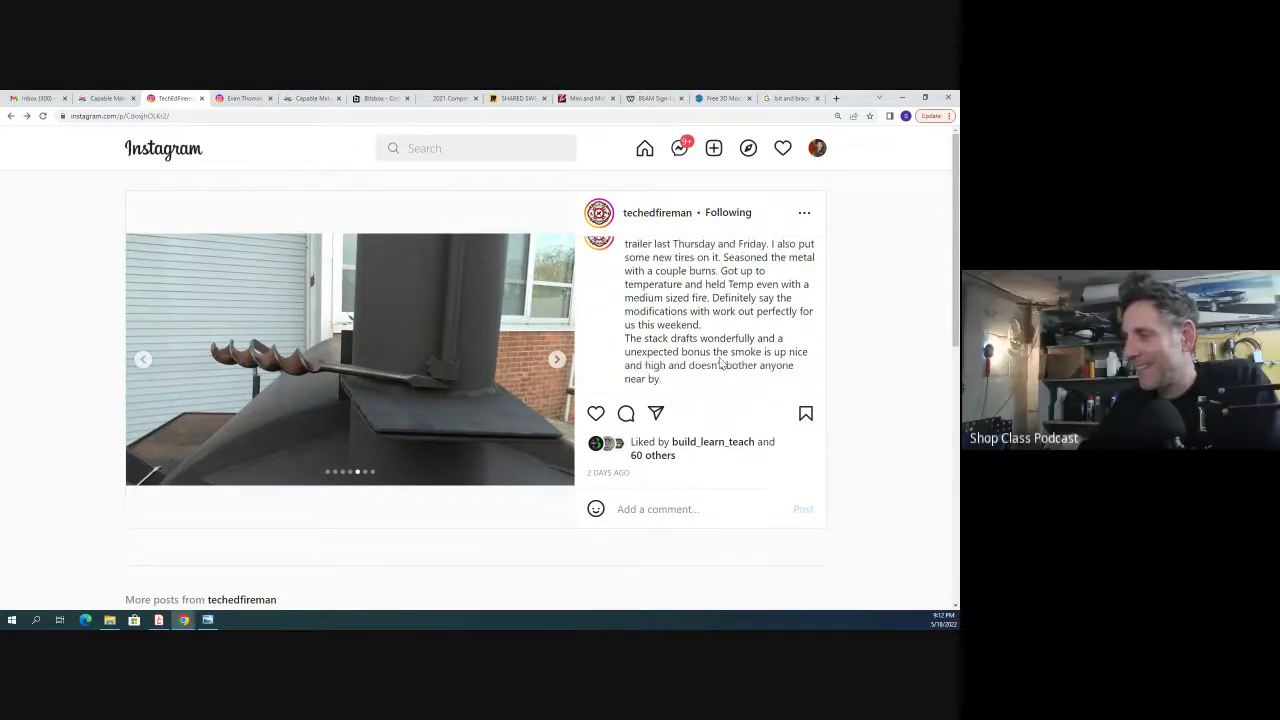
scroll(718, 358, "down", 1)
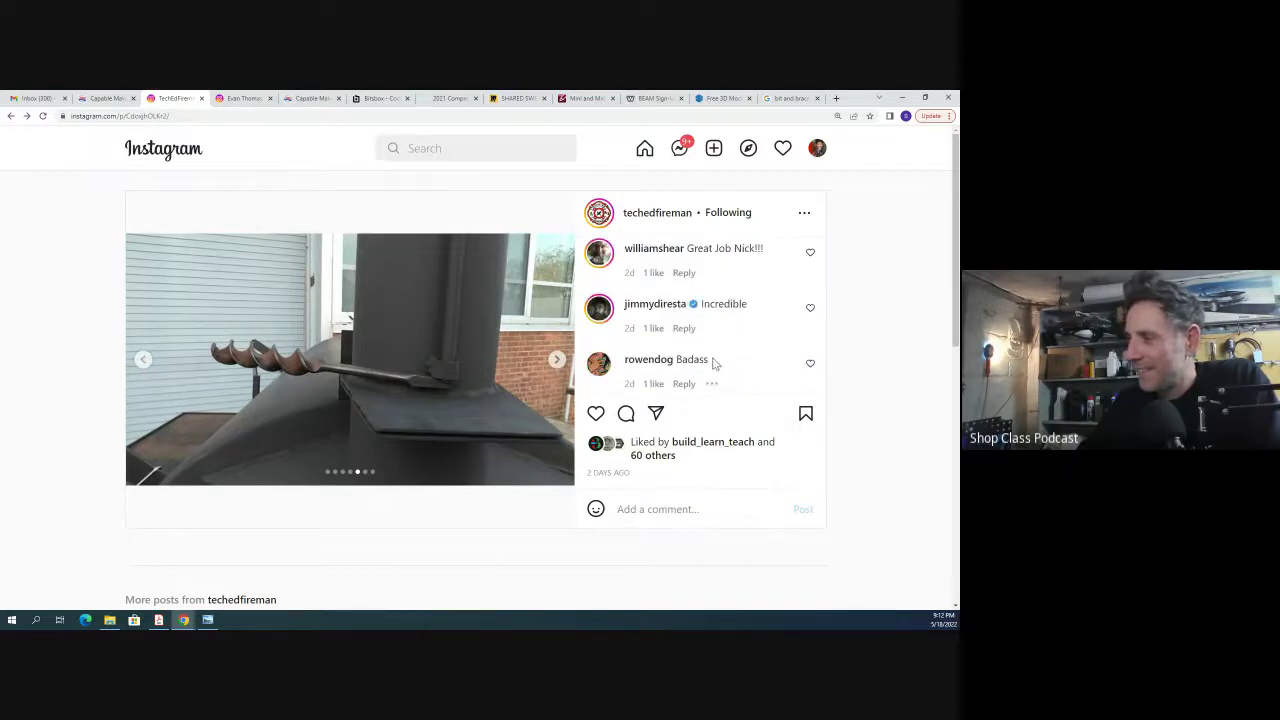
scroll(713, 364, "up", 4)
scroll(713, 366, "down", 2)
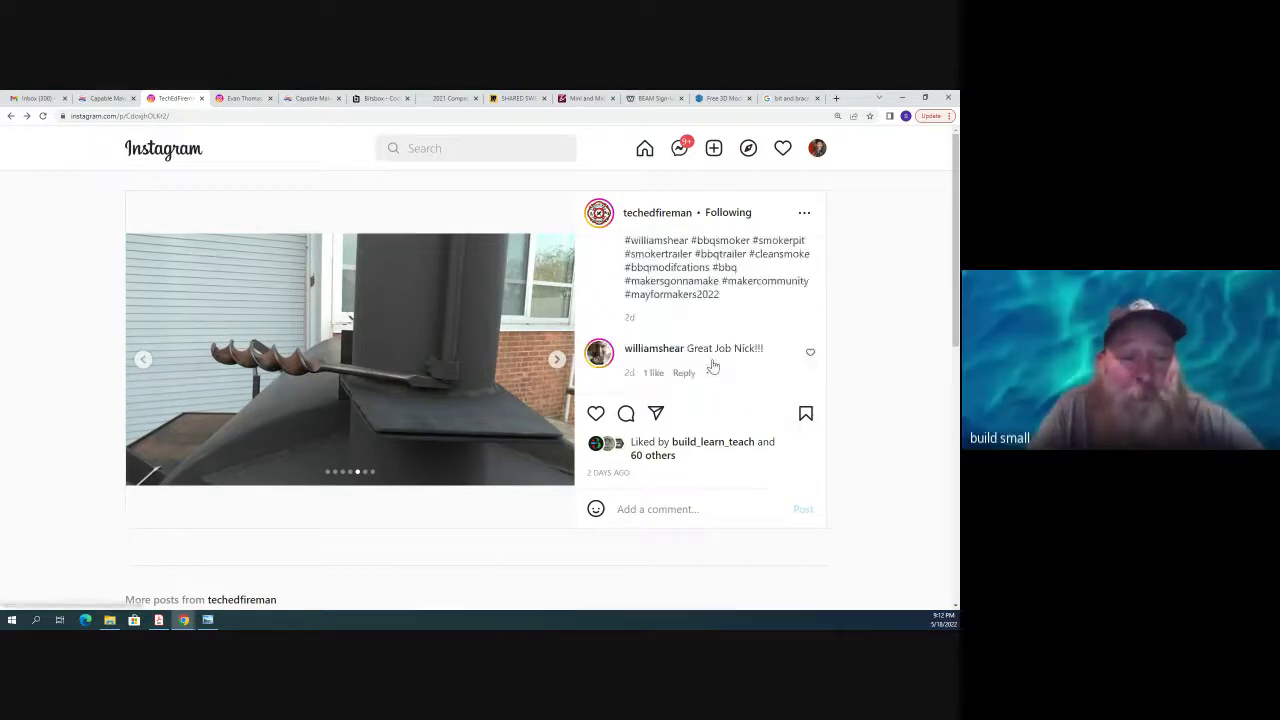
Step: Return the smoker trailer post to its first photo and skim its comments and hashtags again
scroll(713, 366, "down", 1)
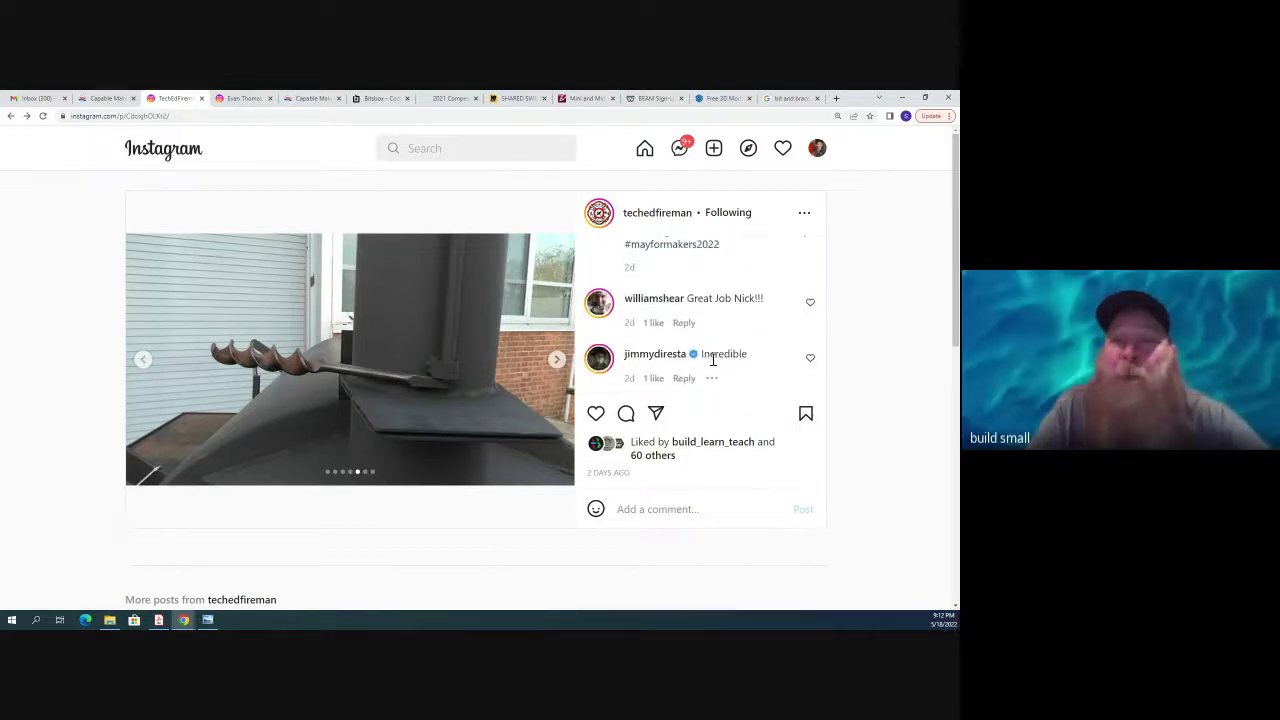
left_click(143, 360)
left_click(143, 361)
left_click(143, 361)
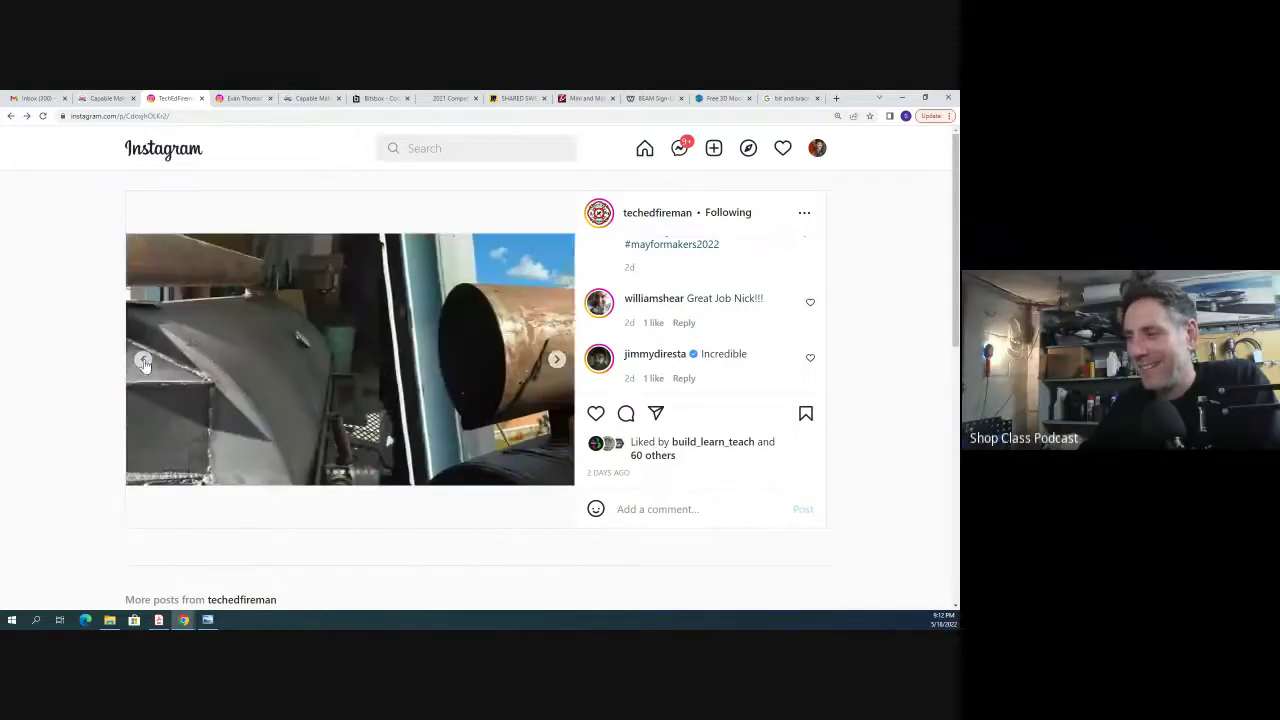
left_click(144, 362)
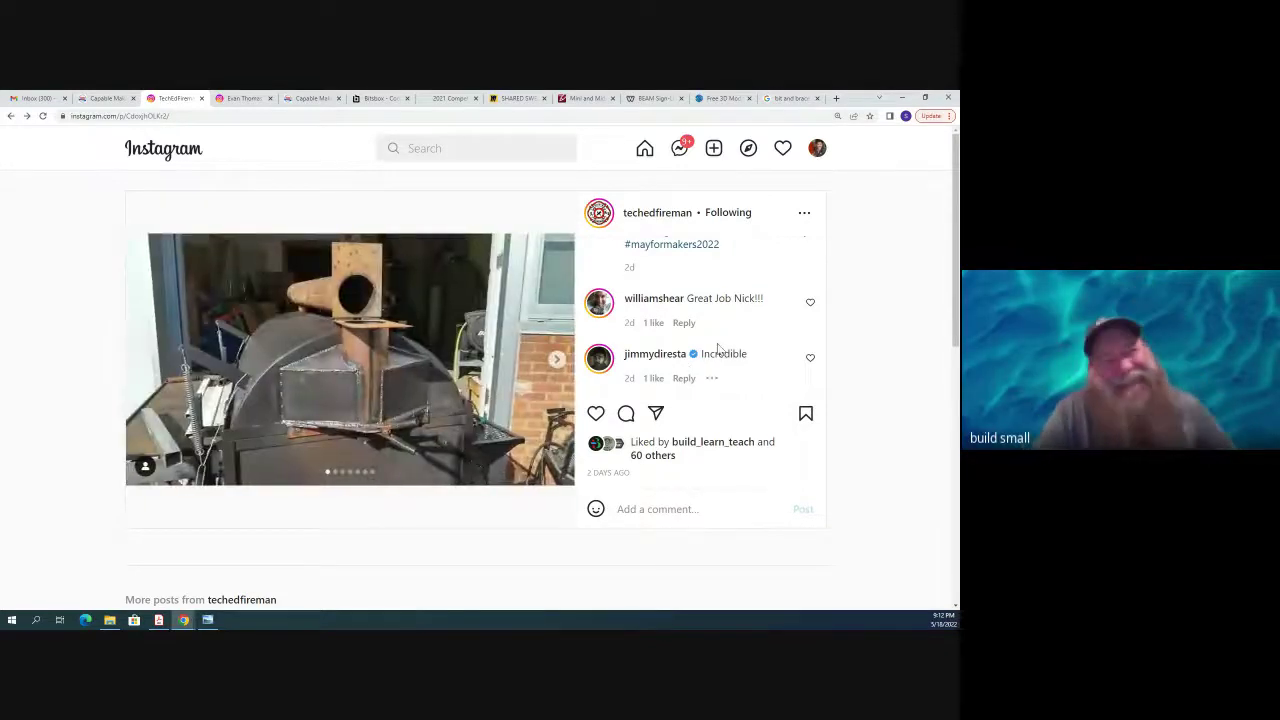
scroll(718, 343, "down", 2)
scroll(718, 343, "up", 4)
scroll(718, 343, "down", 3)
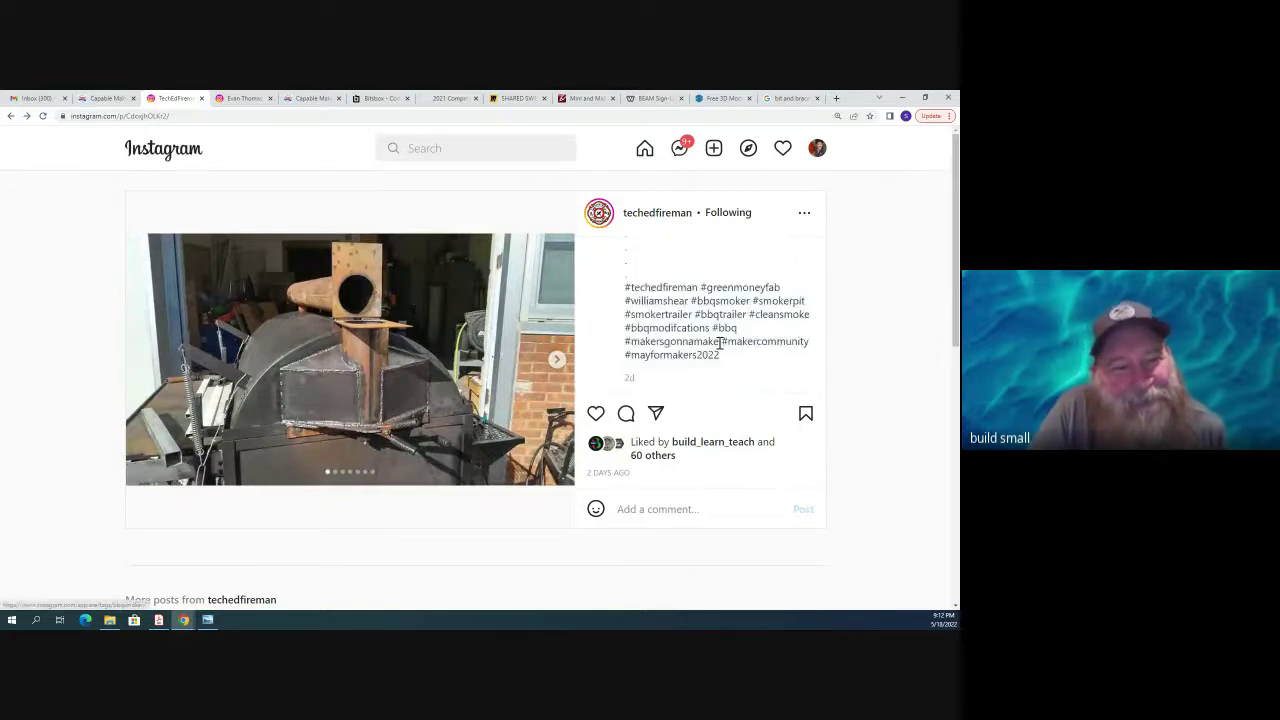
Step: Open the chef's profile tagged in the smoker post and browse its food and forged-tool posts
left_click(674, 300)
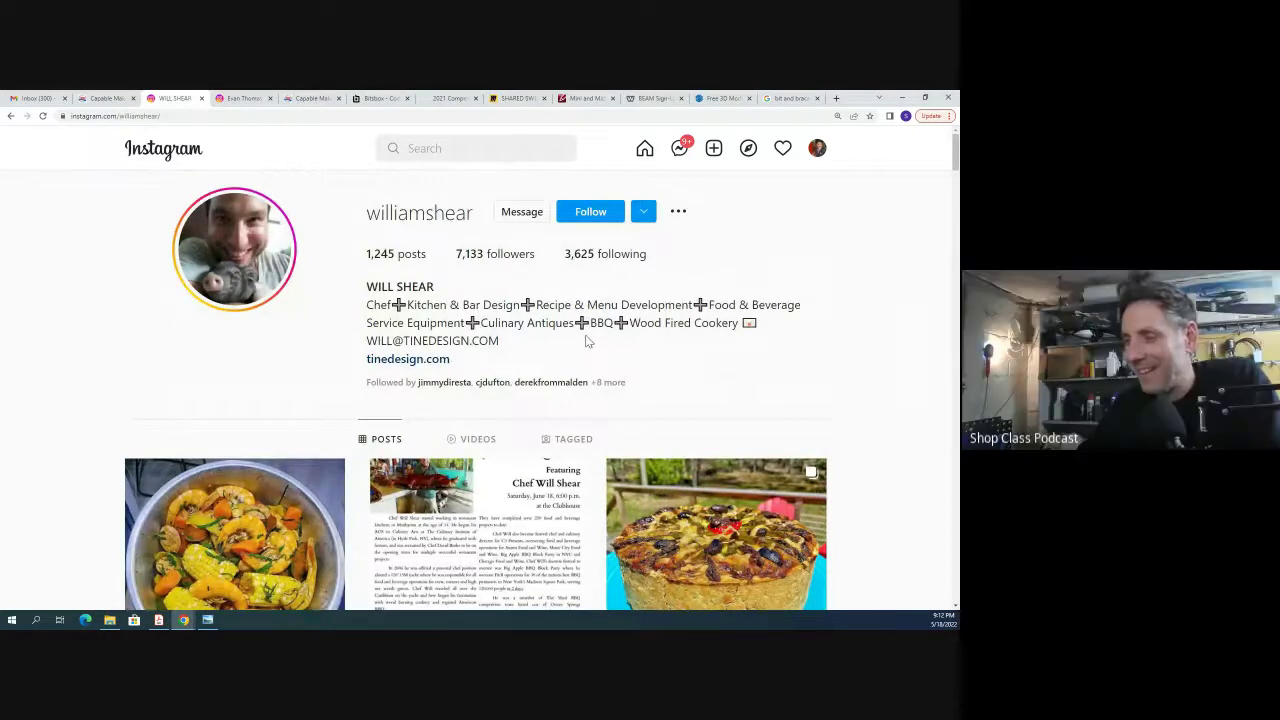
scroll(588, 341, "down", 5)
scroll(588, 341, "down", 6)
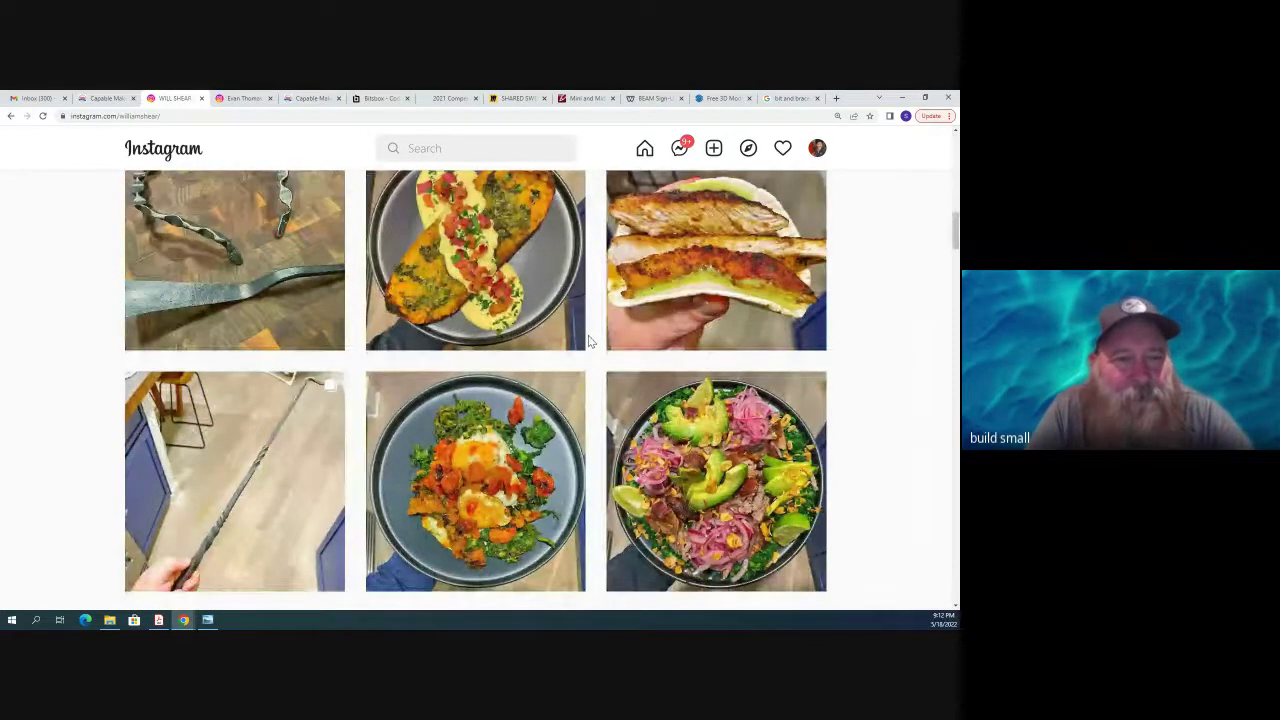
scroll(588, 341, "down", 2)
Step: View the steak flipper post and its second photo of the round bar, then close it and browse further posts
left_click(234, 331)
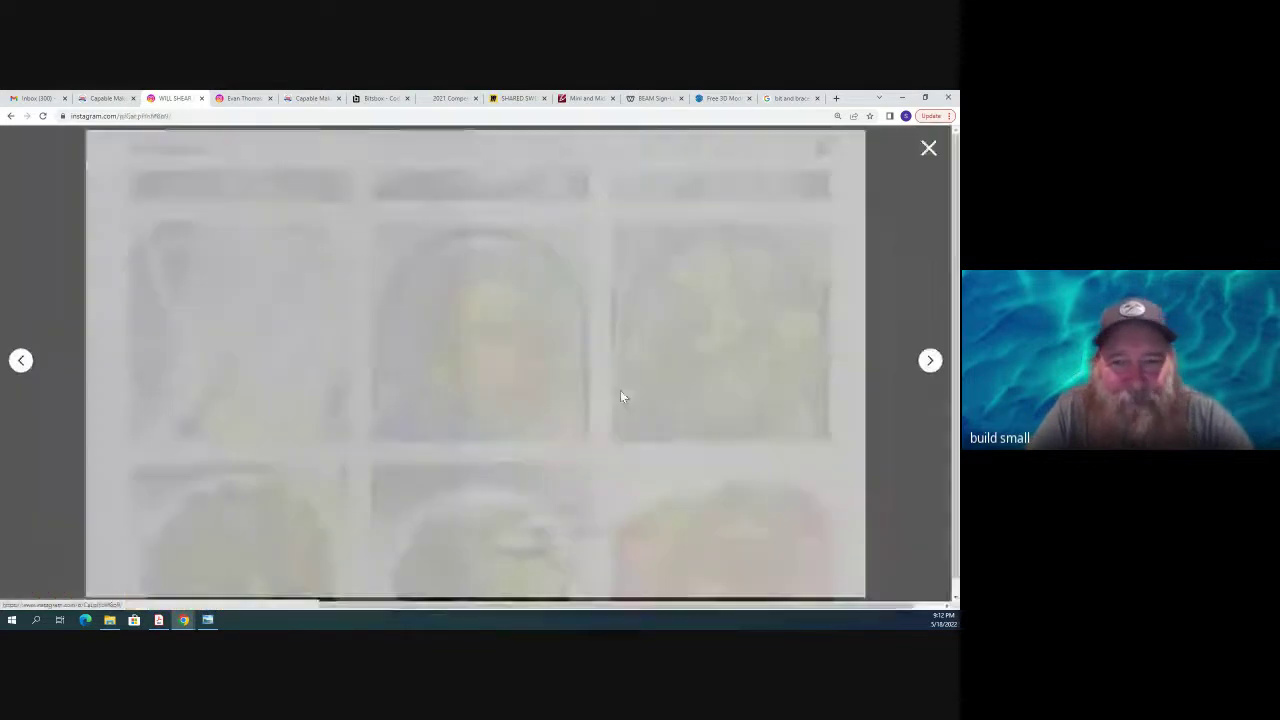
left_click(454, 367)
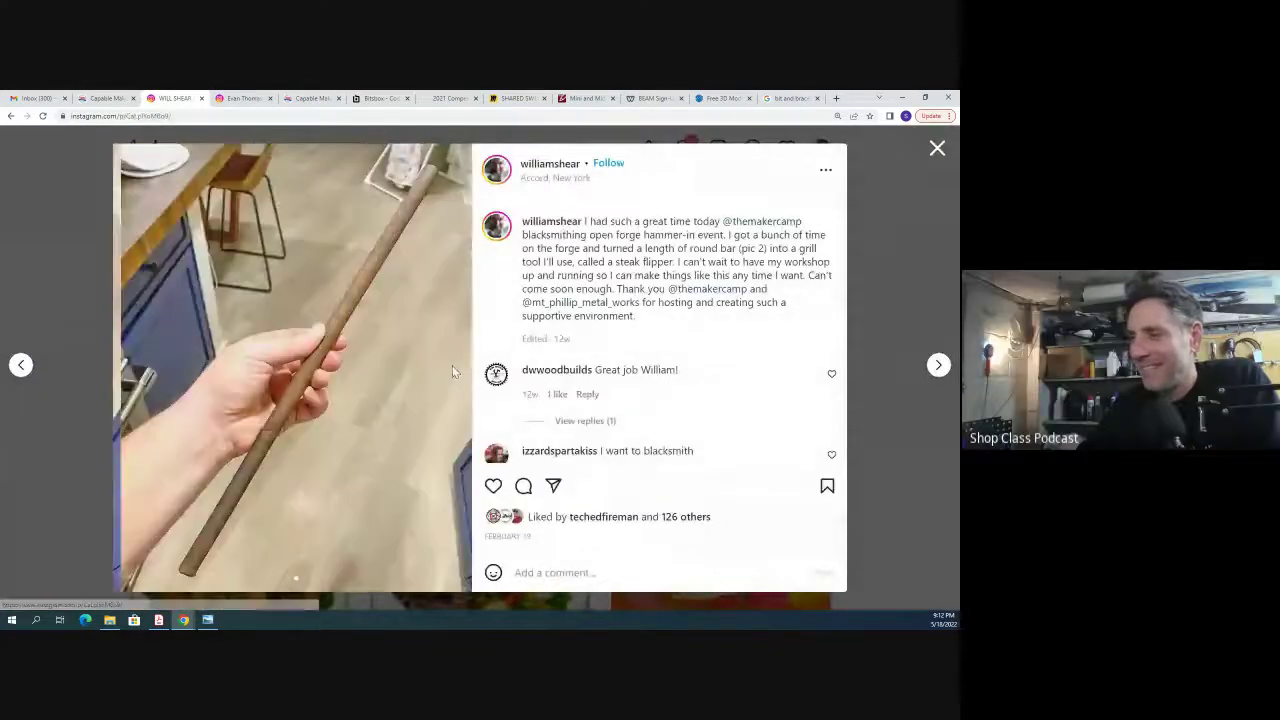
left_click(937, 149)
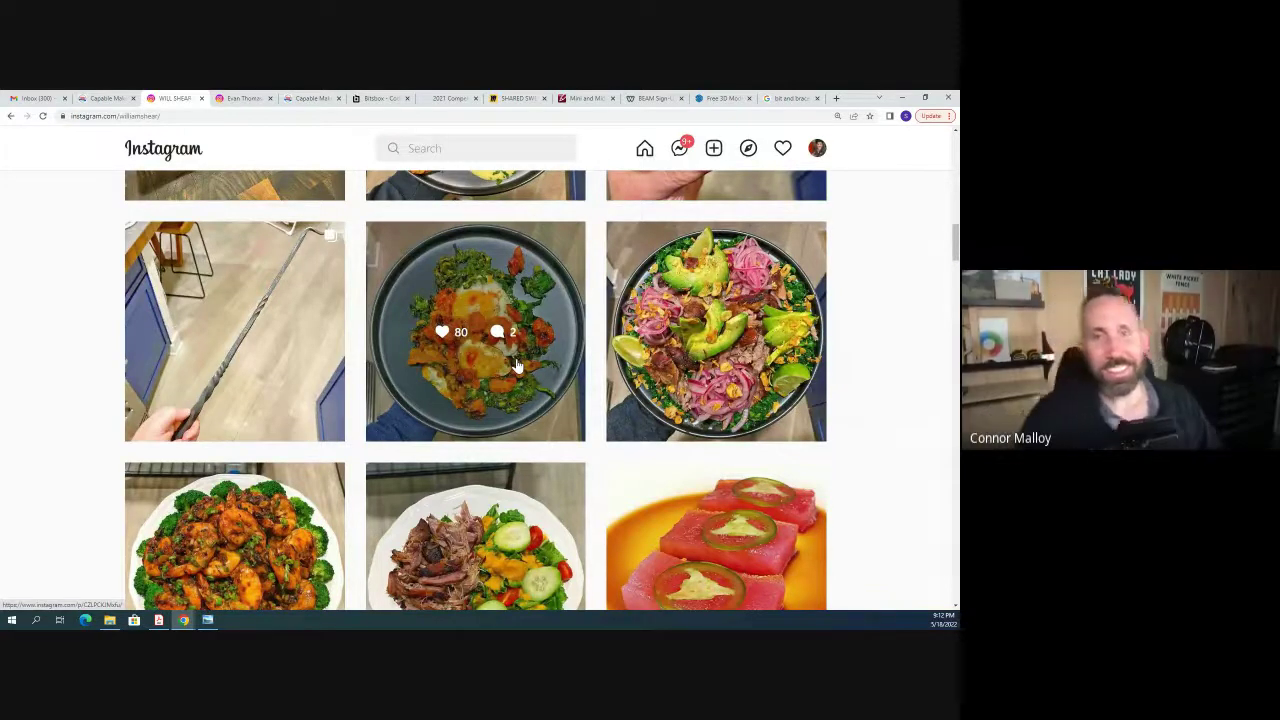
scroll(518, 367, "down", 3)
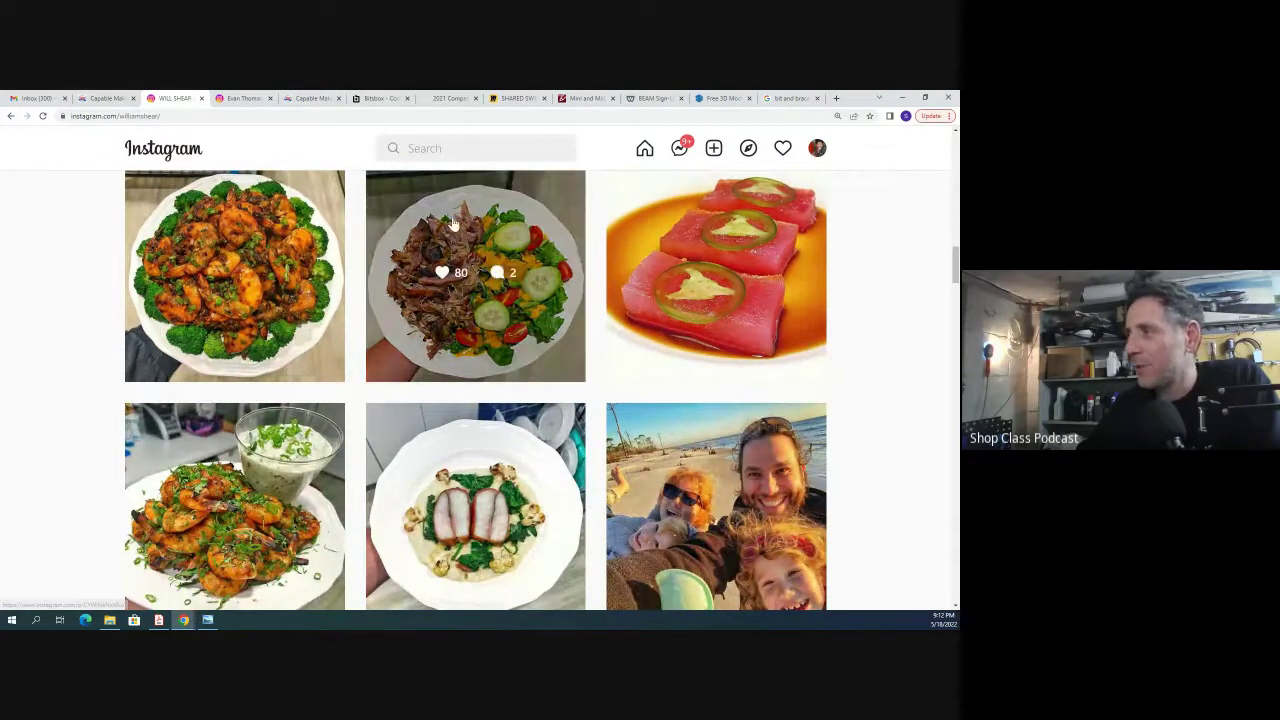
Step: Switch to the BEAM workbook in Google Sheets and examine the concrete footing materials on the Footings & Slabs sheet
left_click(903, 98)
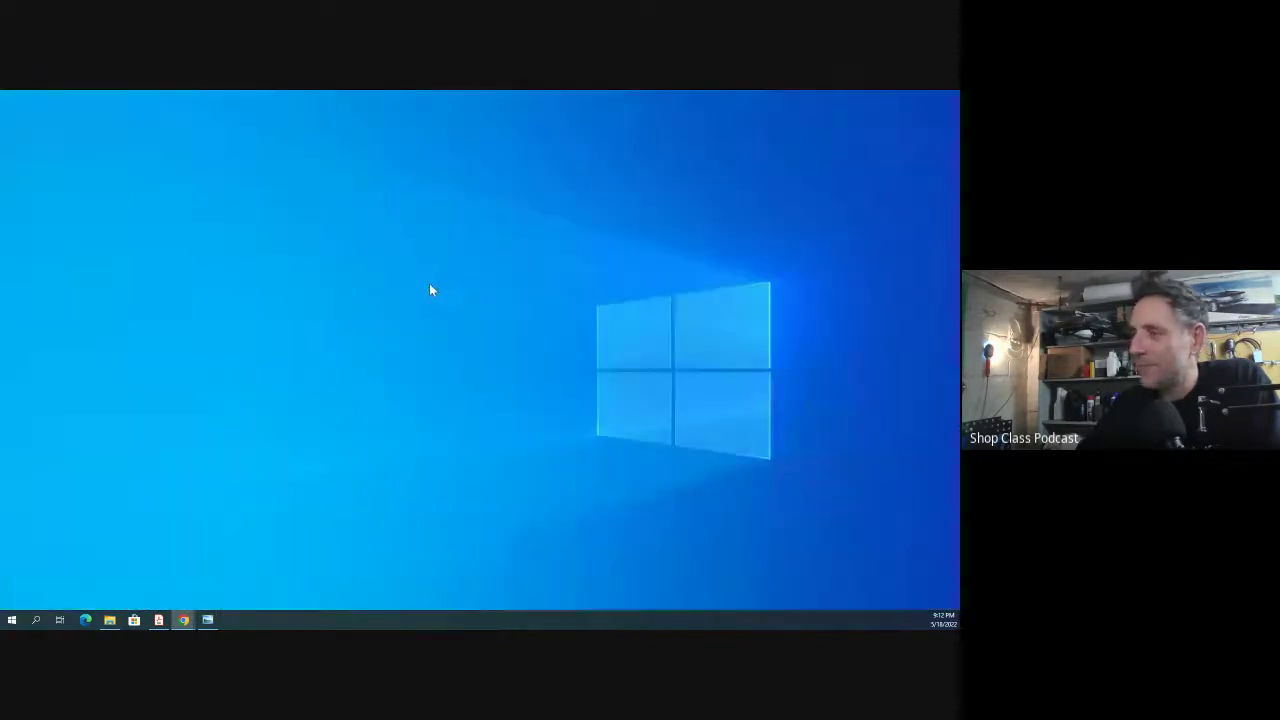
mouse_move(184, 621)
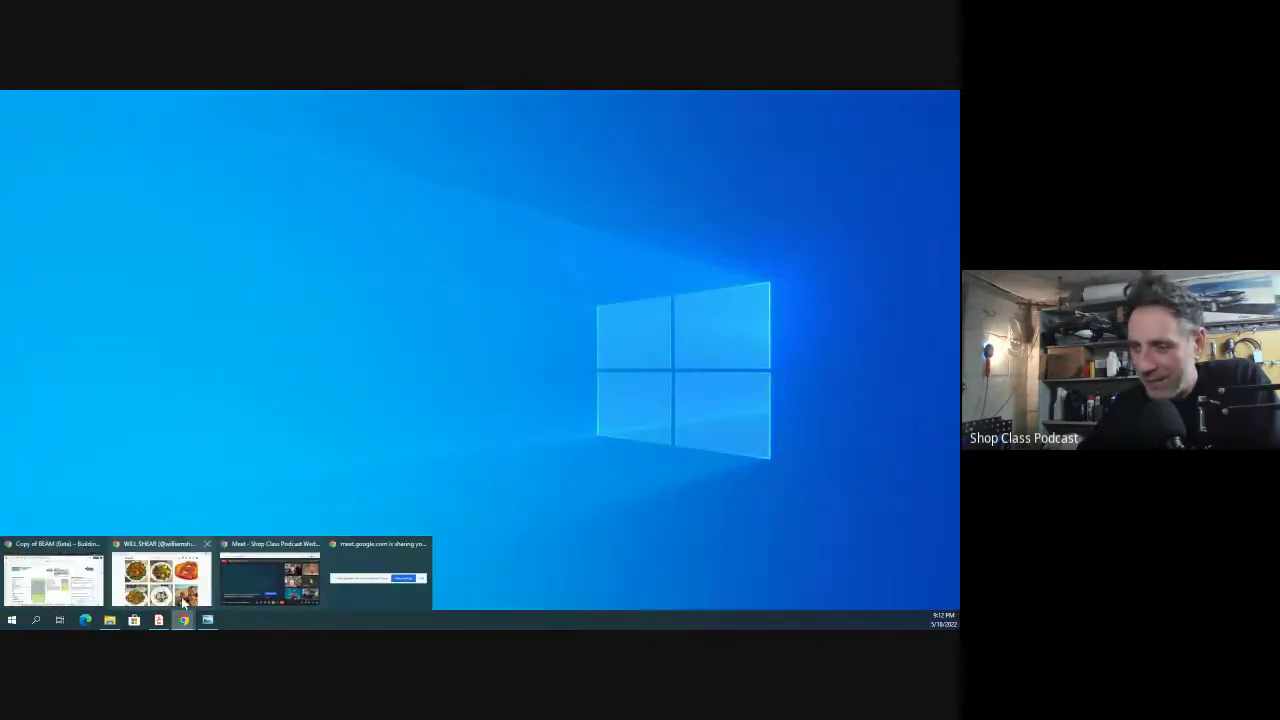
left_click(57, 575)
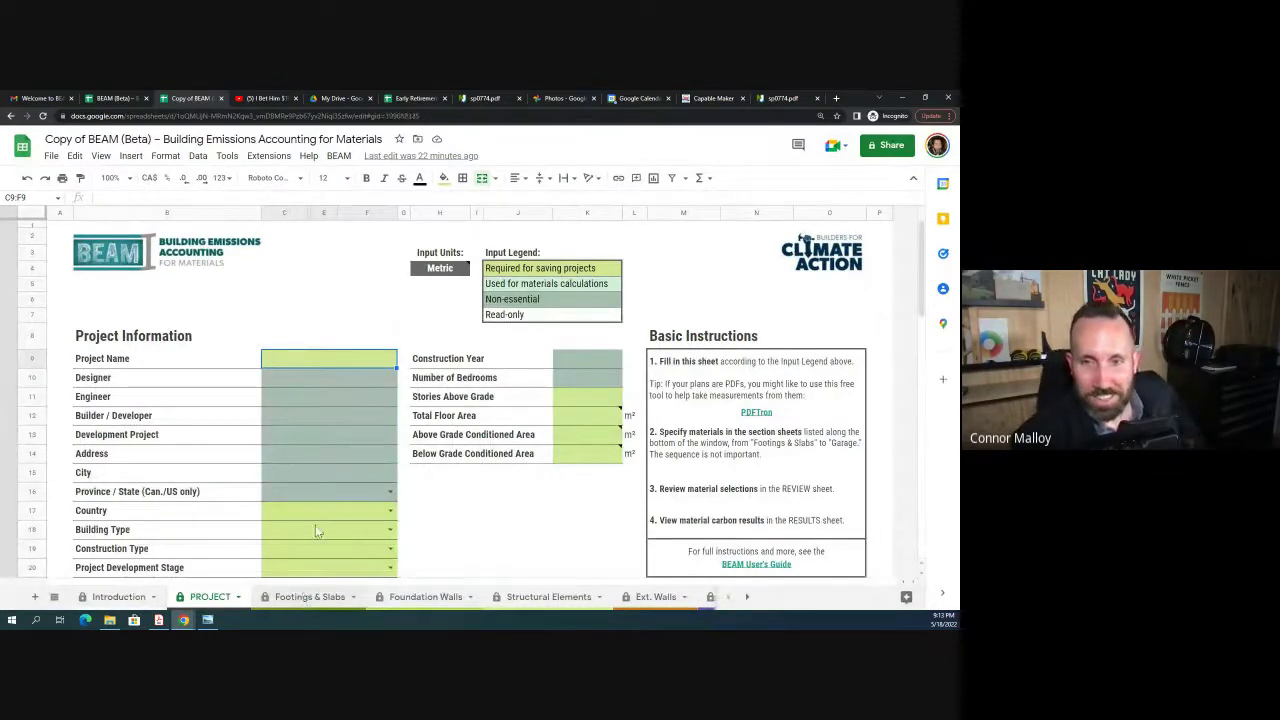
left_click(305, 597)
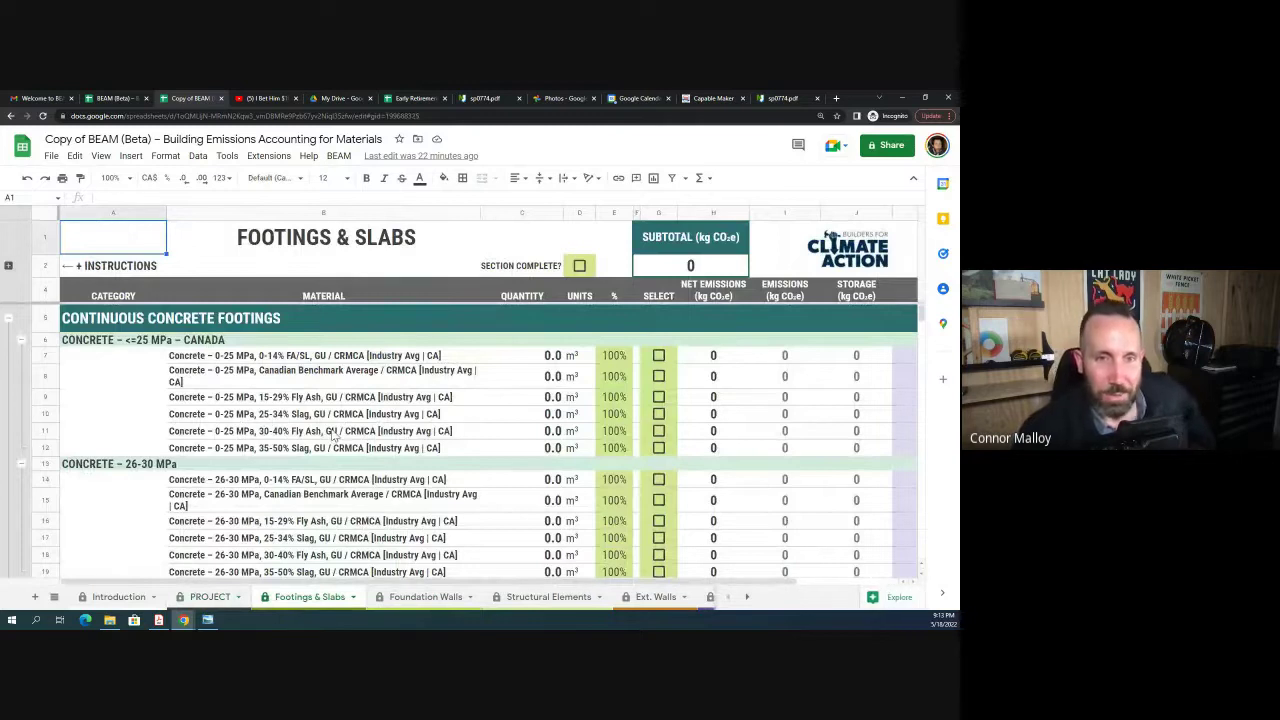
scroll(336, 433, "down", 5)
scroll(336, 433, "up", 5)
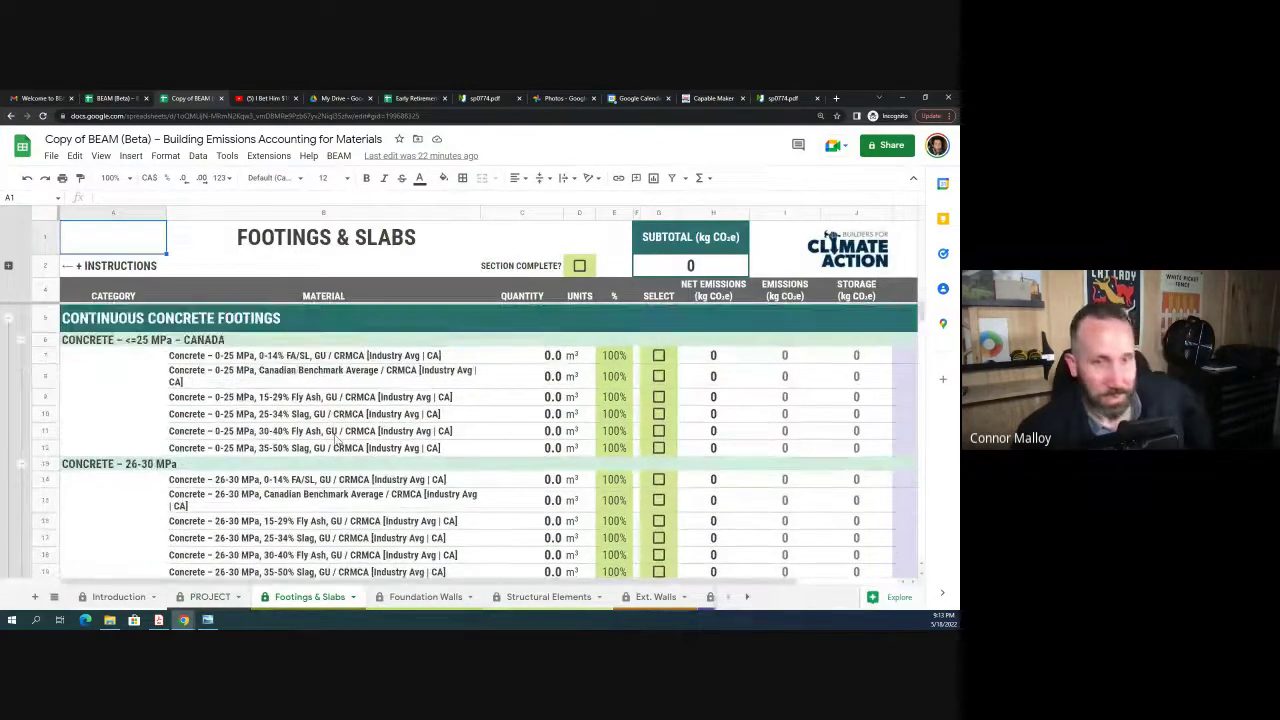
scroll(336, 438, "down", 8)
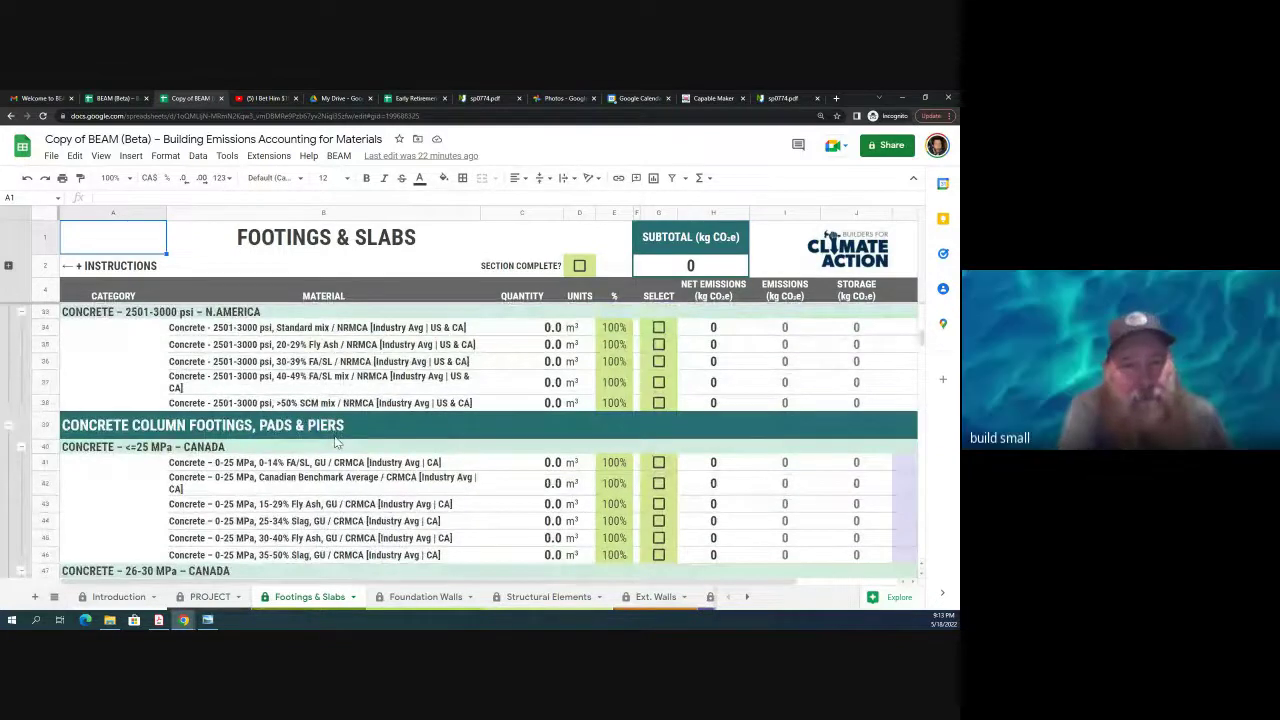
scroll(336, 443, "up", 8)
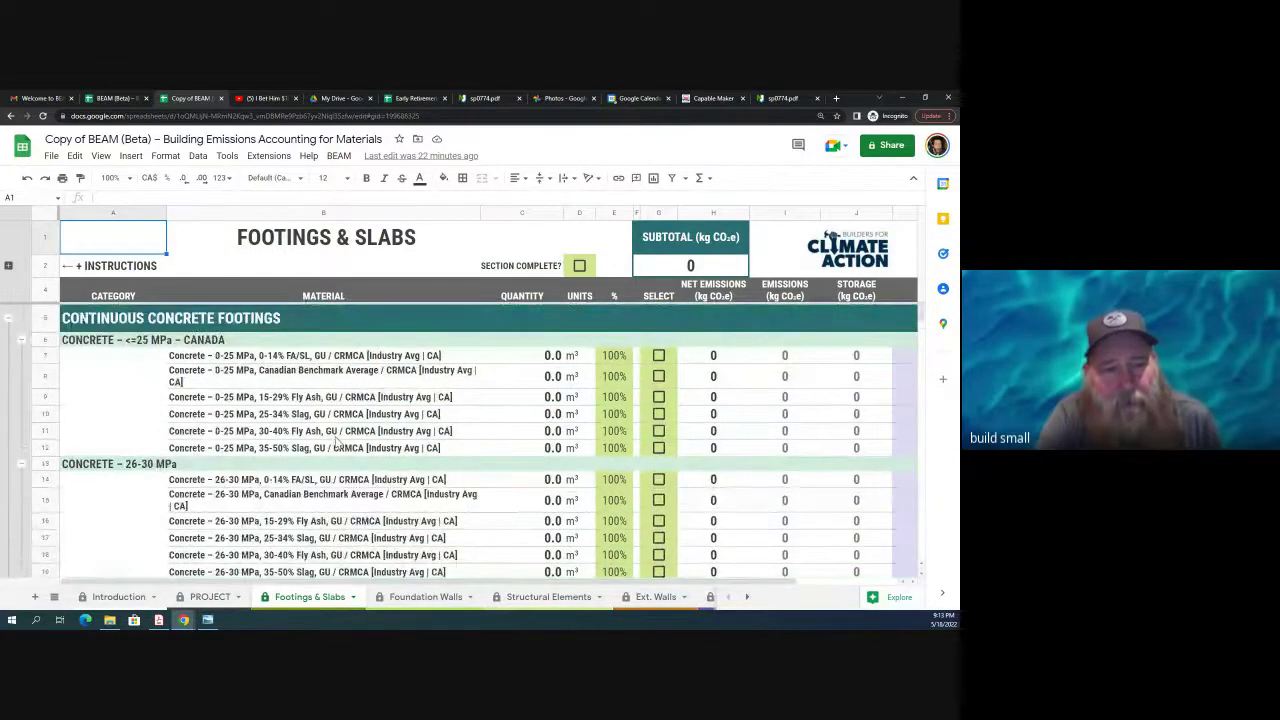
Step: Examine the concrete mixes and rebar options on the Foundation Walls sheet
left_click(424, 597)
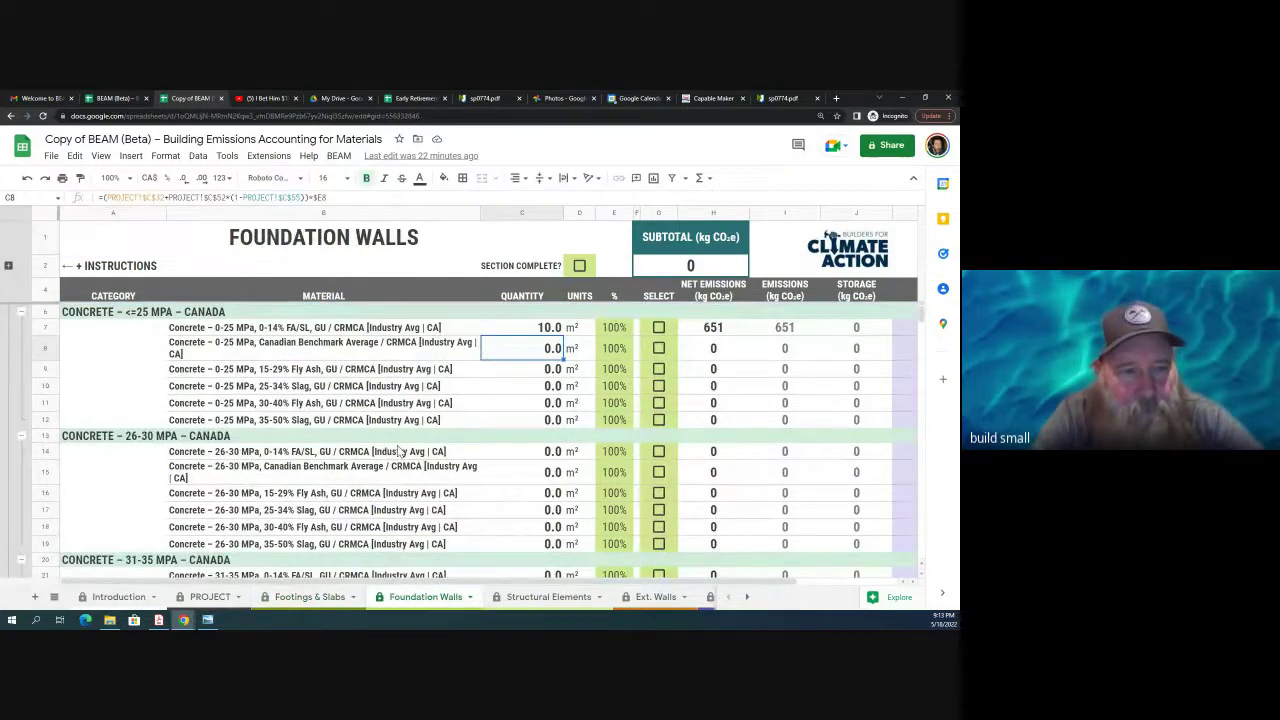
scroll(400, 453, "down", 5)
scroll(400, 453, "down", 7)
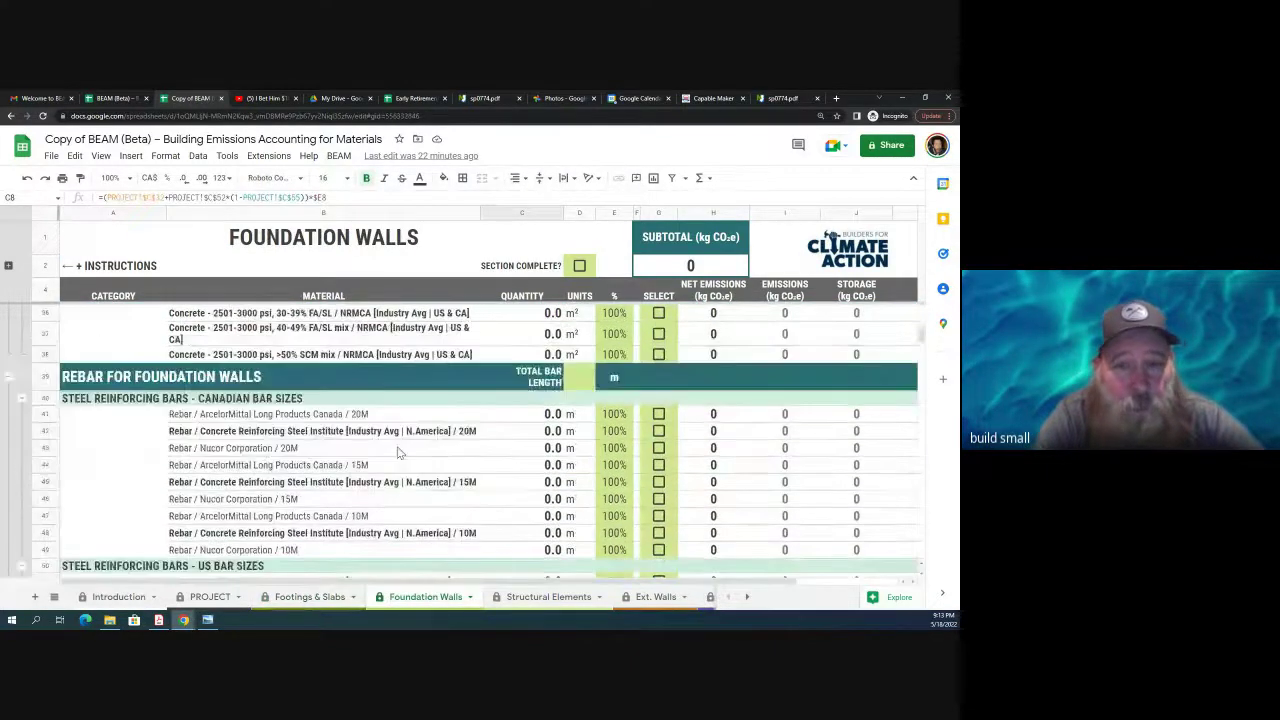
scroll(400, 453, "up", 5)
scroll(400, 453, "up", 10)
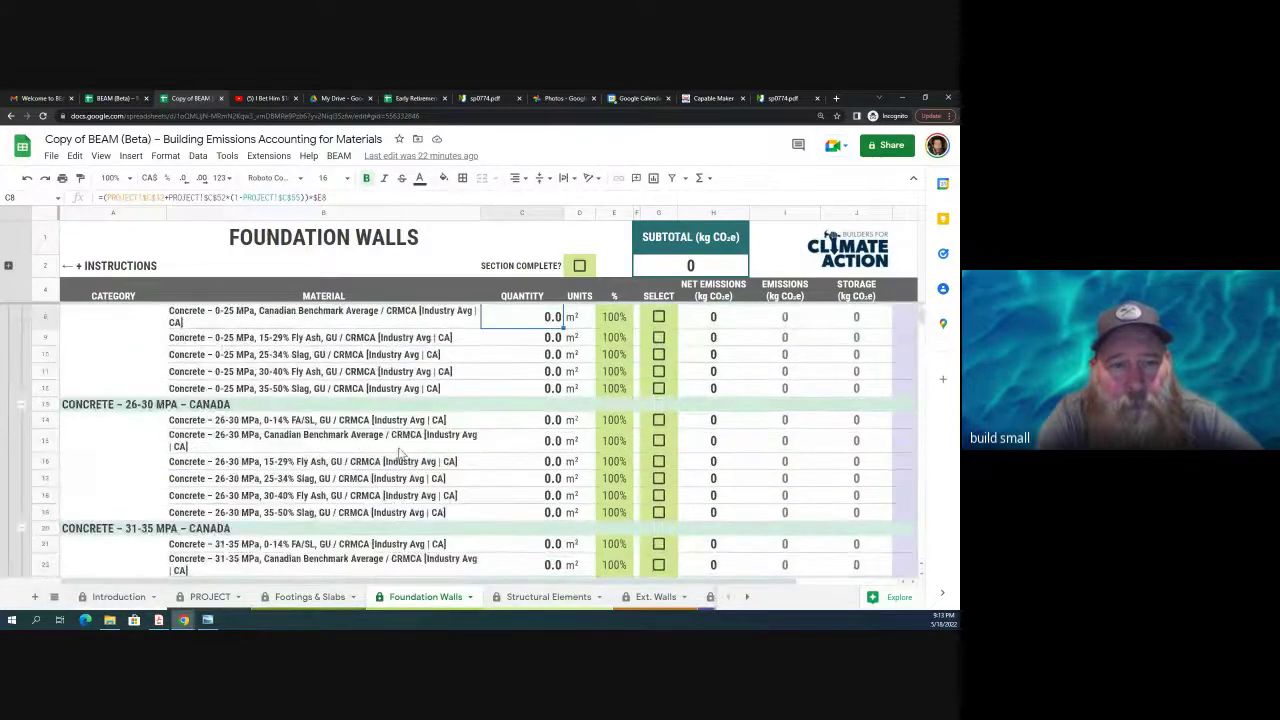
Step: Examine the timber, wide flange beam, HSS, steel post and additional material sections on the Structural Elements sheet
left_click(545, 599)
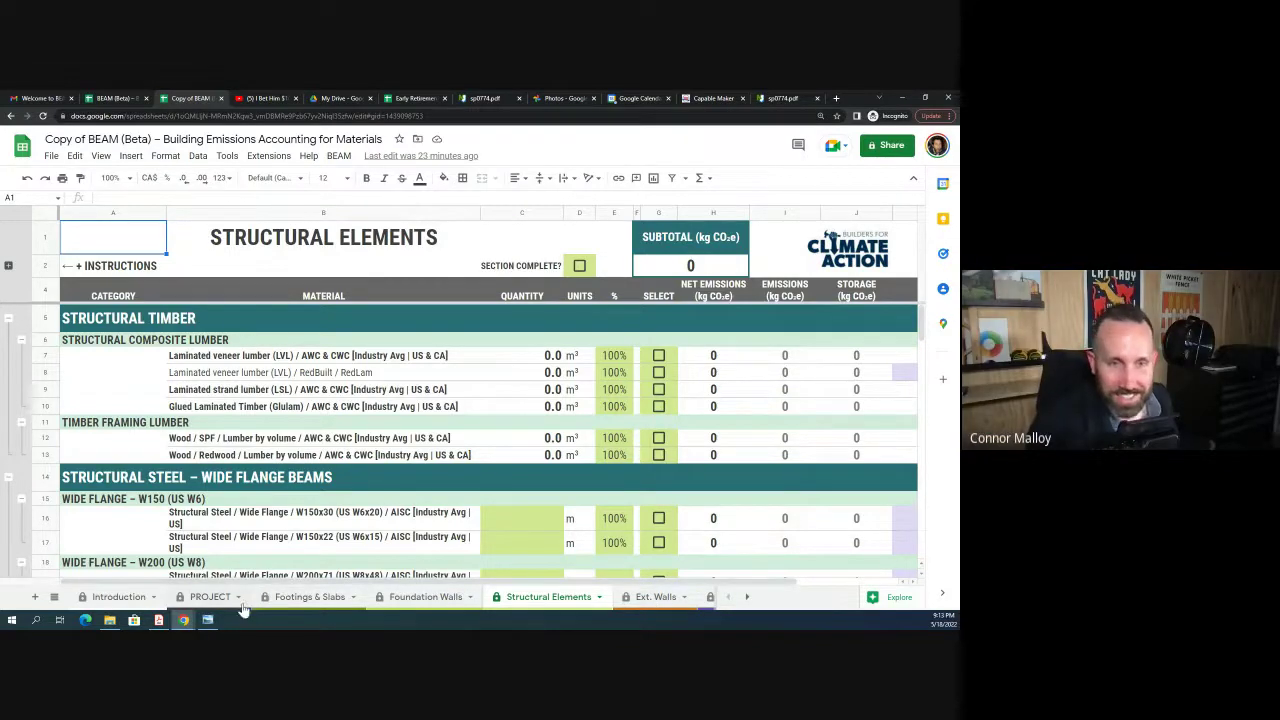
left_click(428, 597)
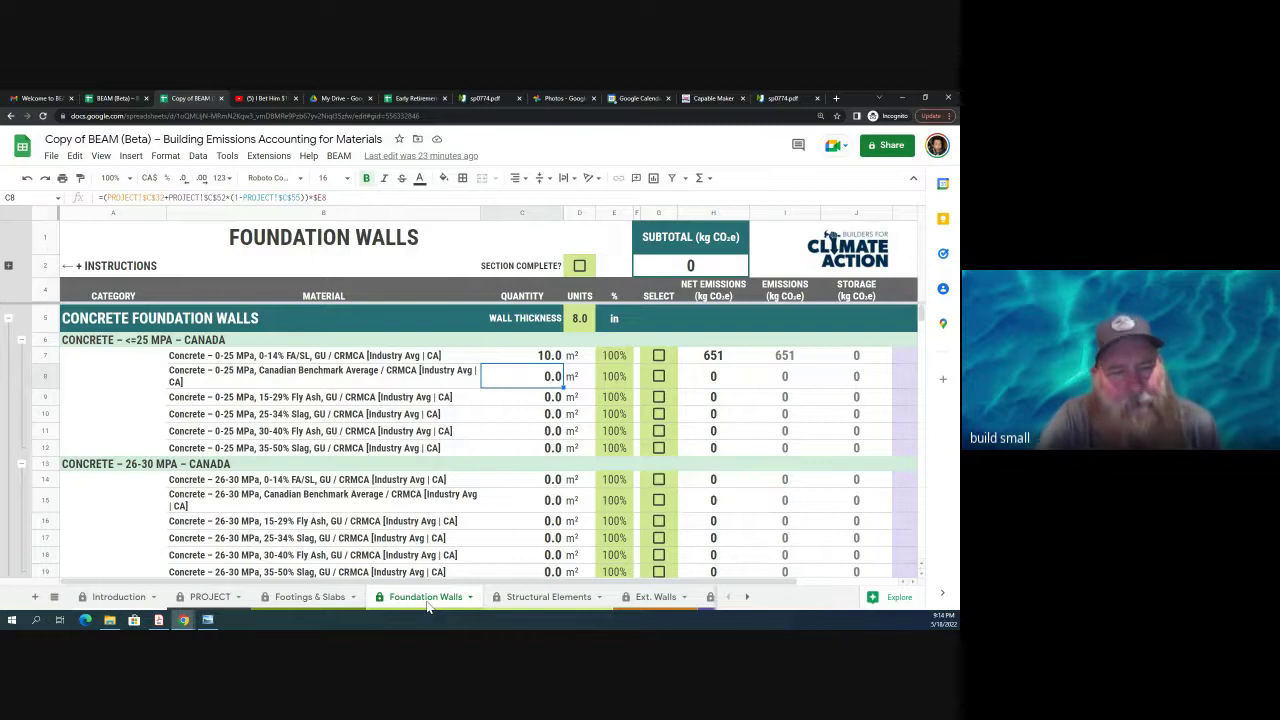
left_click(523, 599)
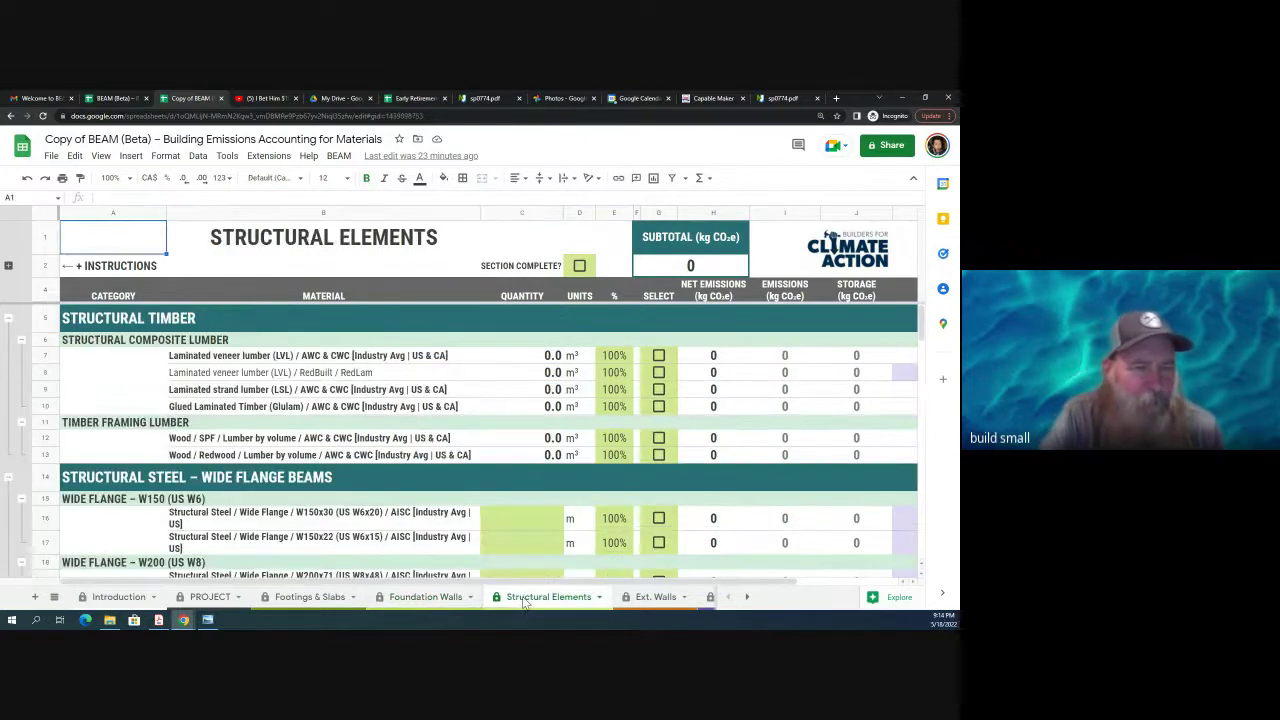
scroll(296, 446, "down", 4)
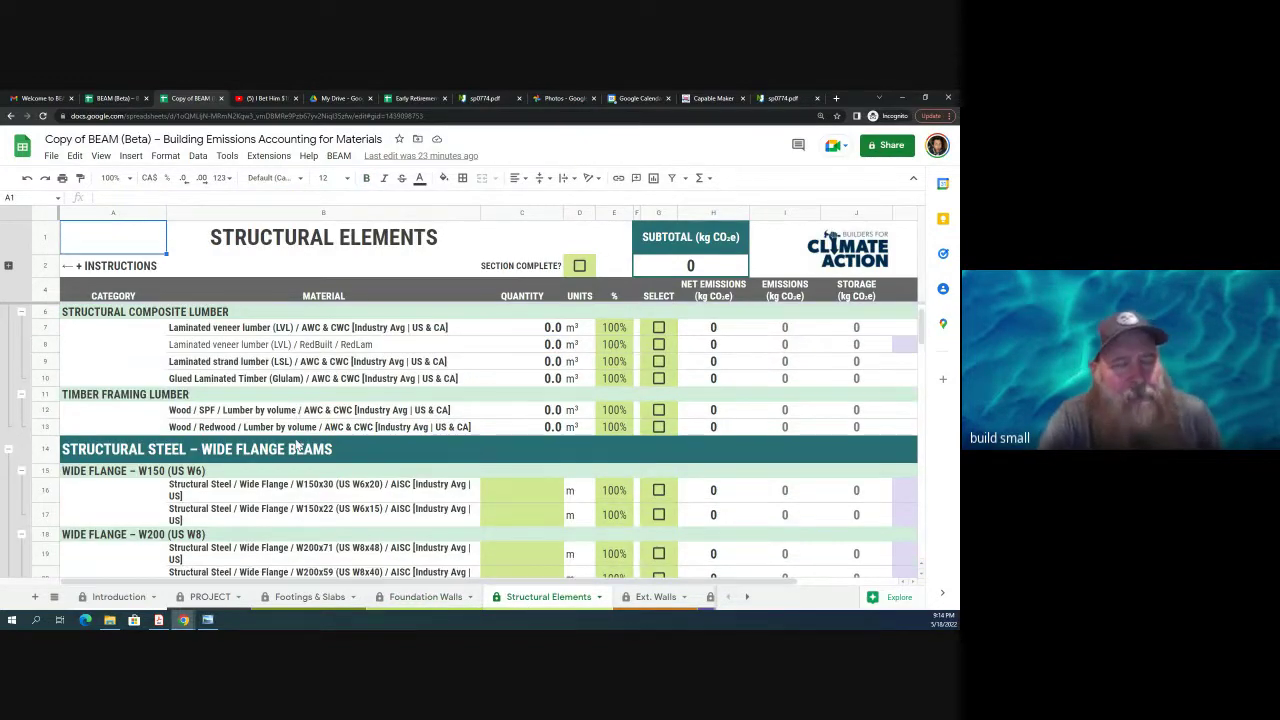
scroll(296, 446, "down", 7)
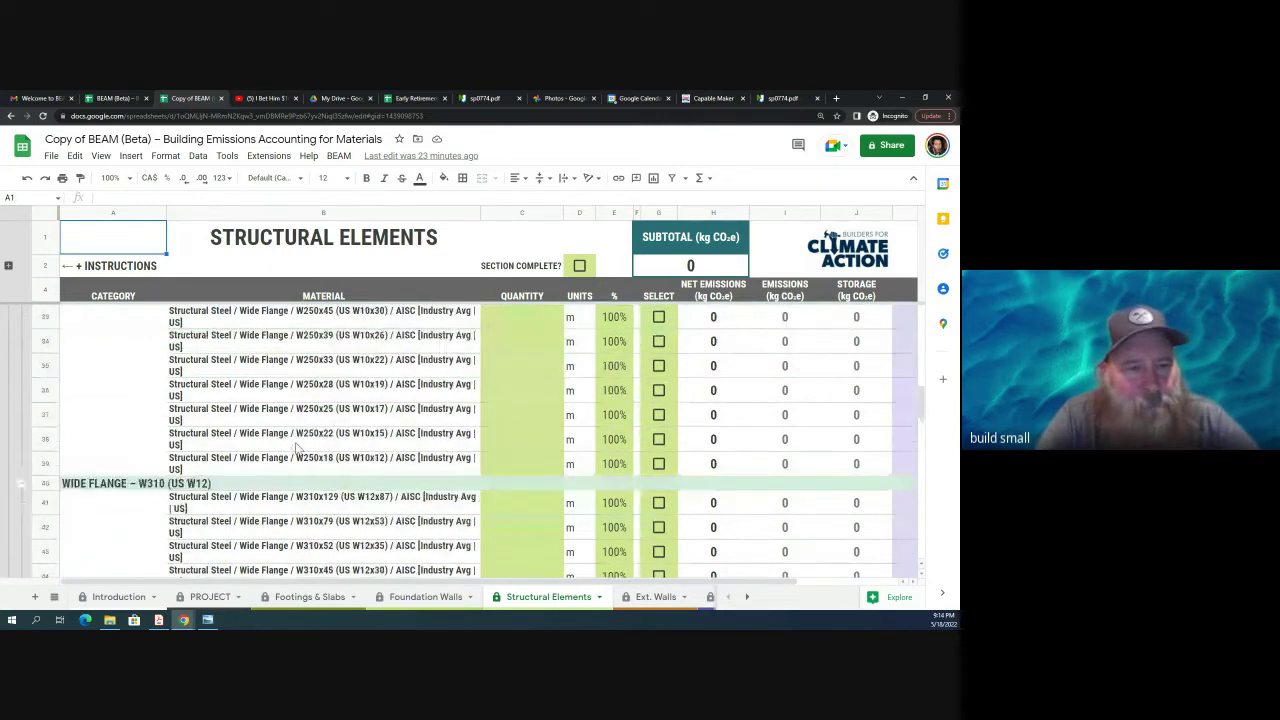
scroll(296, 446, "down", 6)
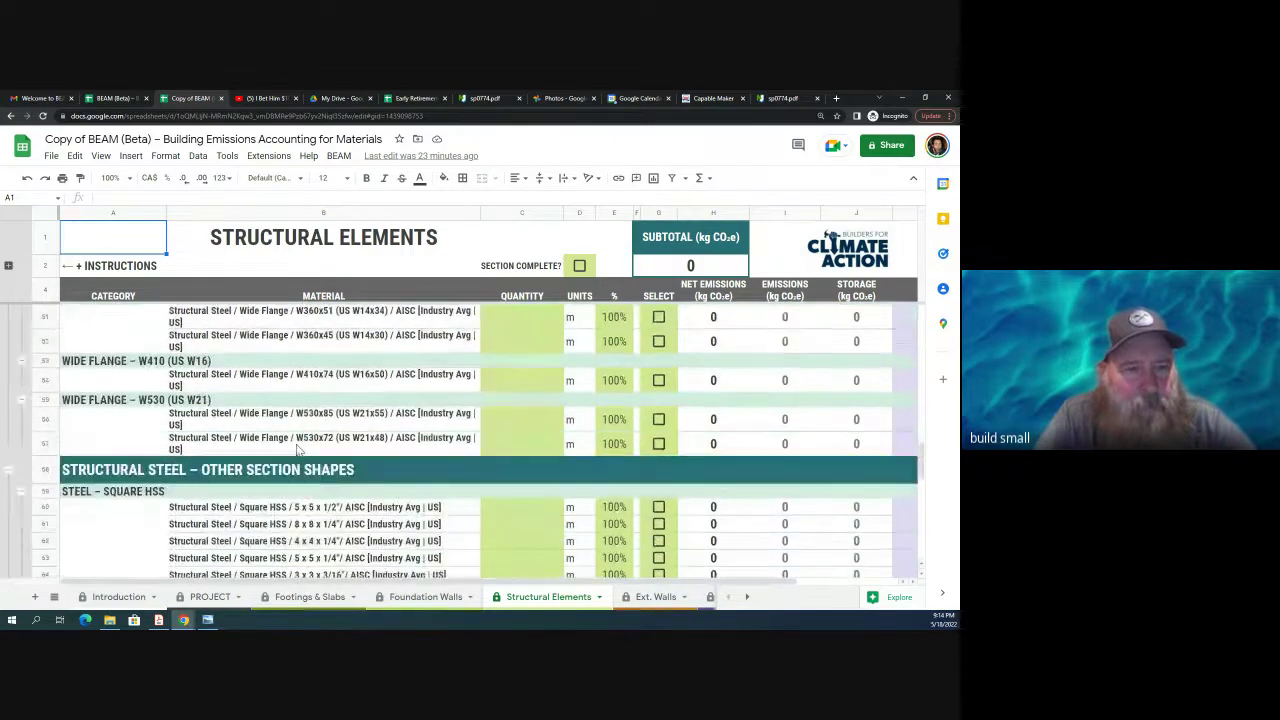
scroll(296, 451, "down", 3)
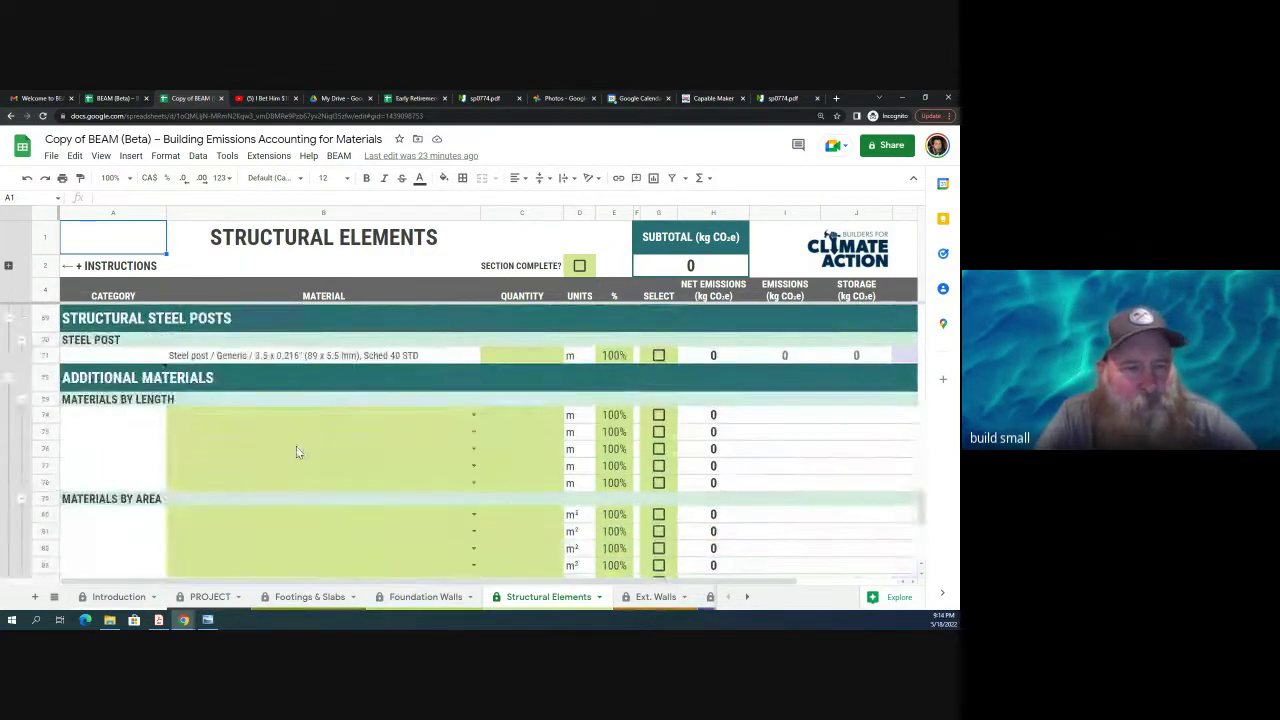
scroll(296, 446, "down", 2)
scroll(296, 446, "up", 12)
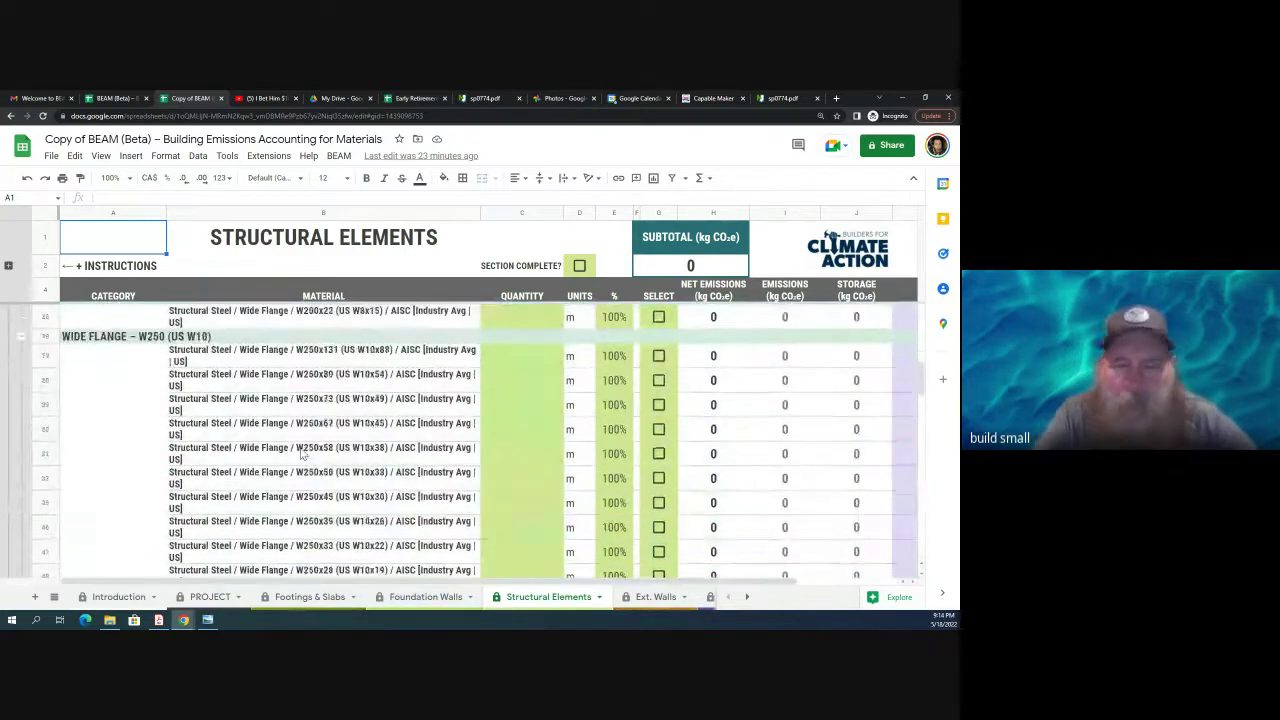
scroll(302, 453, "up", 6)
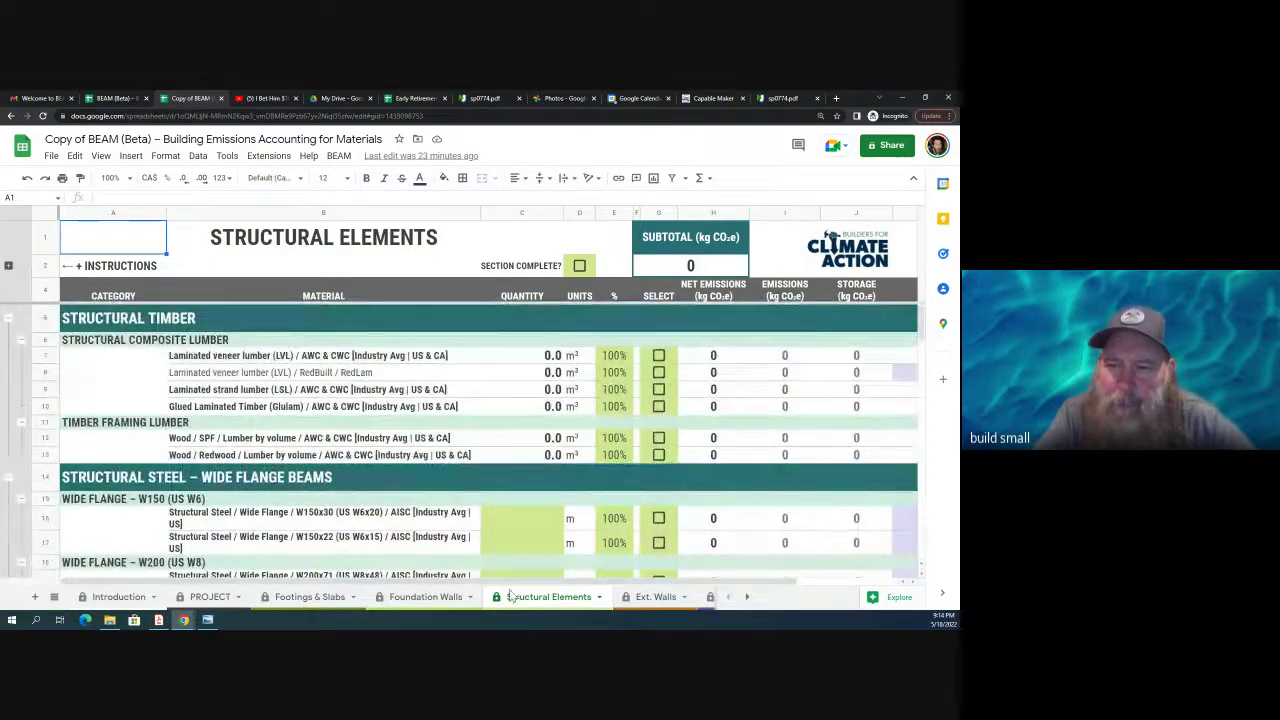
Step: On the Ext. Walls sheet, set the SPF 2x3 lumber quantity to 10 m² and include it alongside the 2x8 lumber
left_click(648, 597)
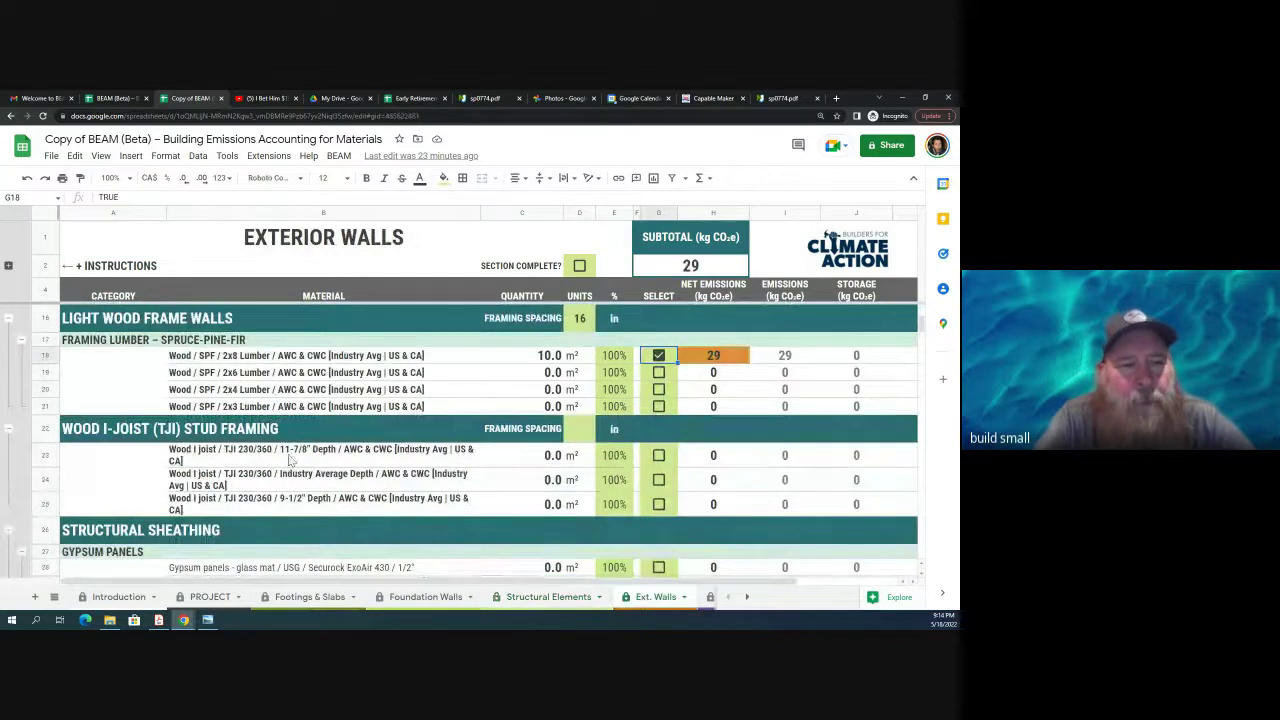
scroll(290, 459, "down", 1)
scroll(290, 452, "up", 1)
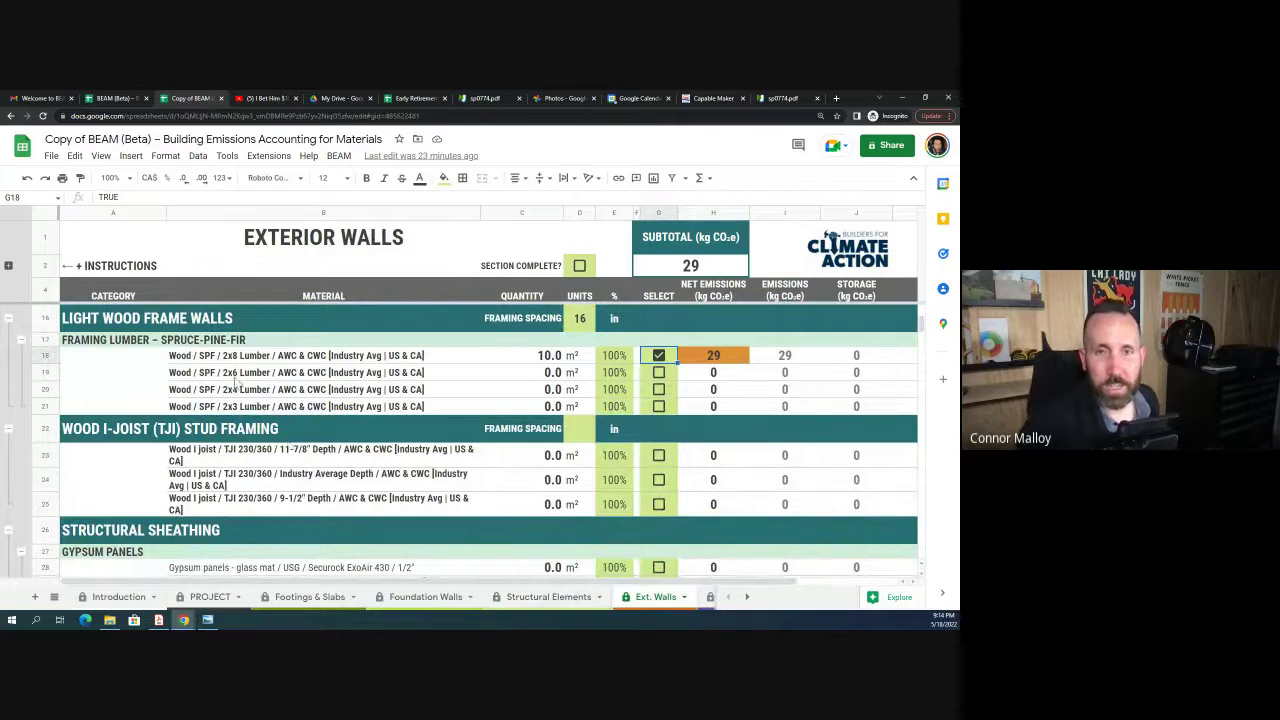
left_click(45, 356)
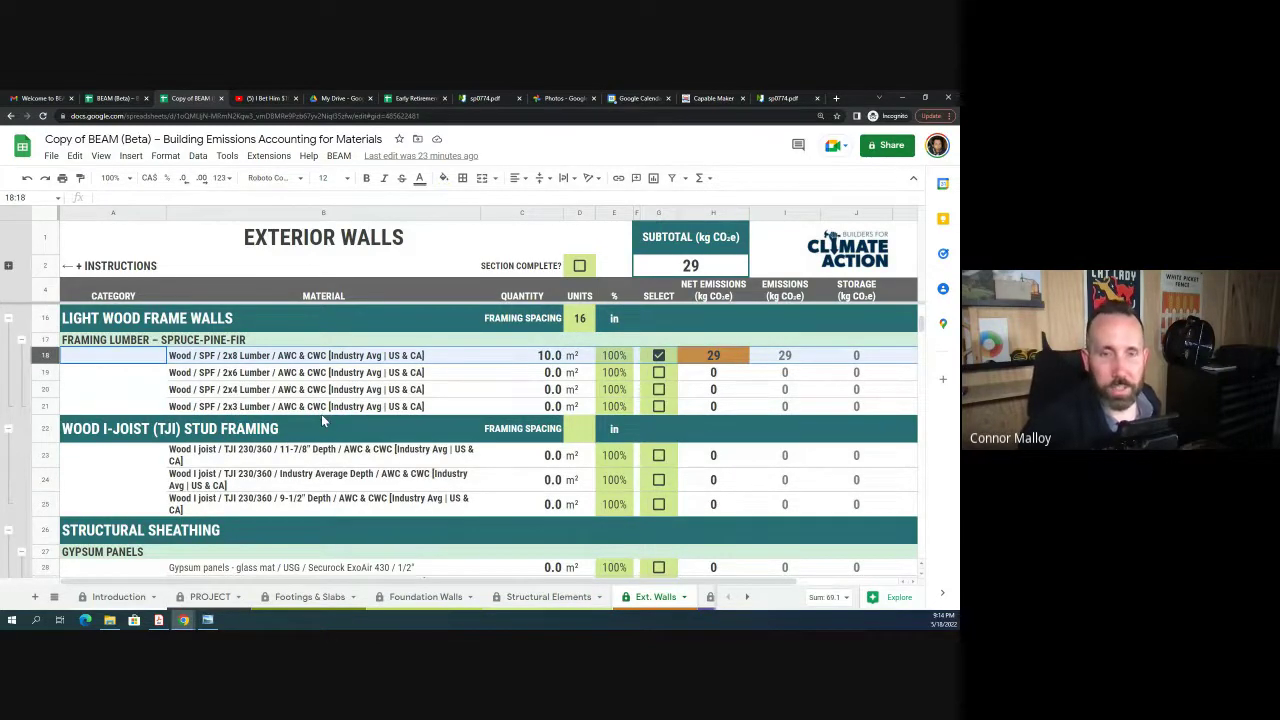
left_click(45, 407)
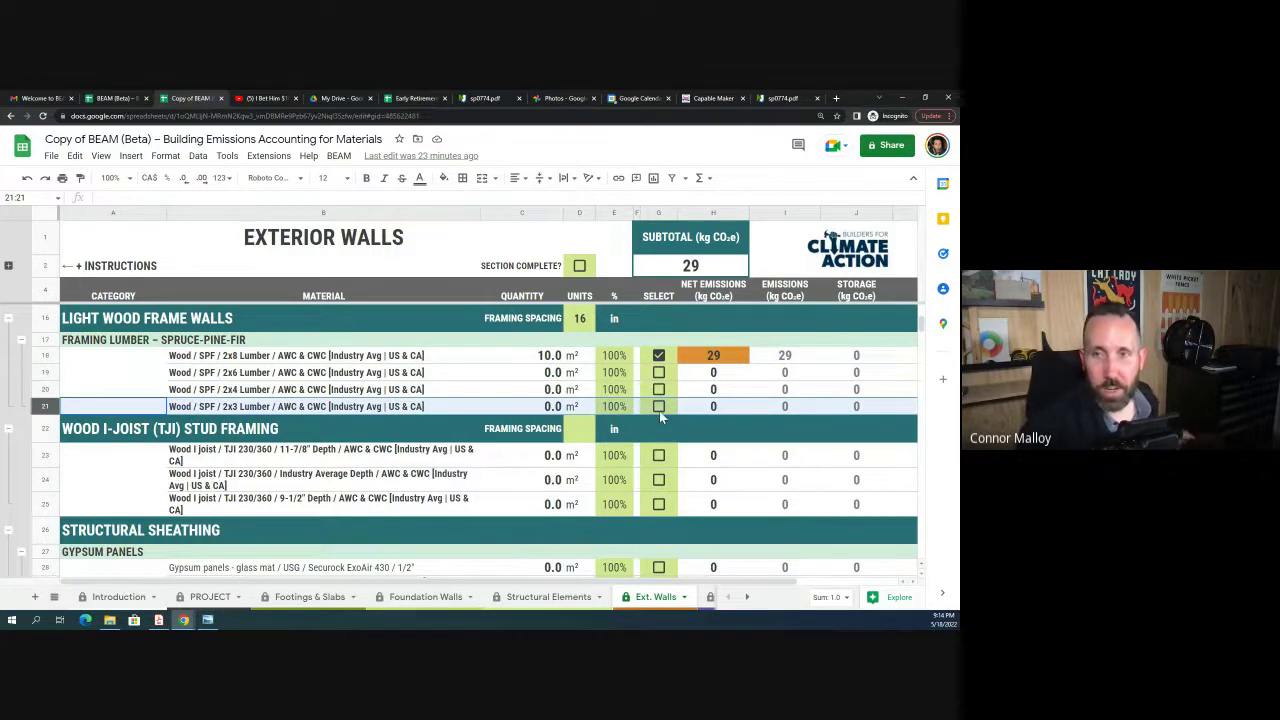
left_click(553, 407)
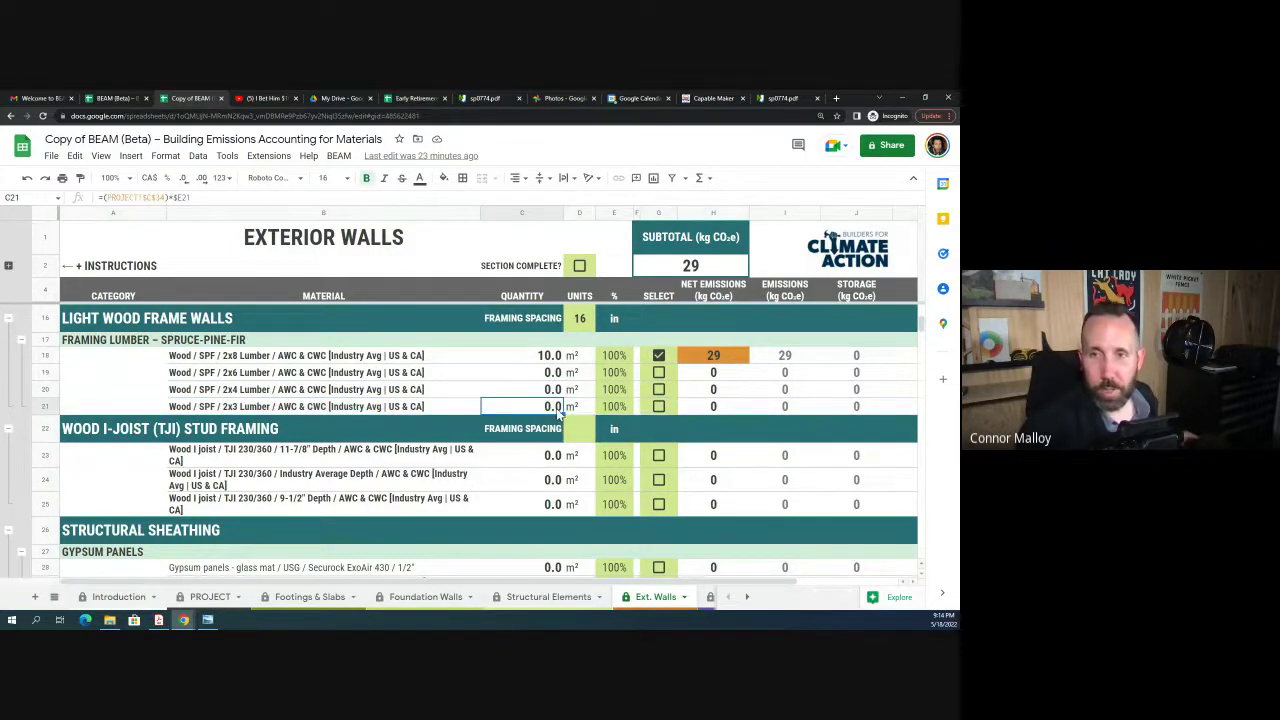
type("10")
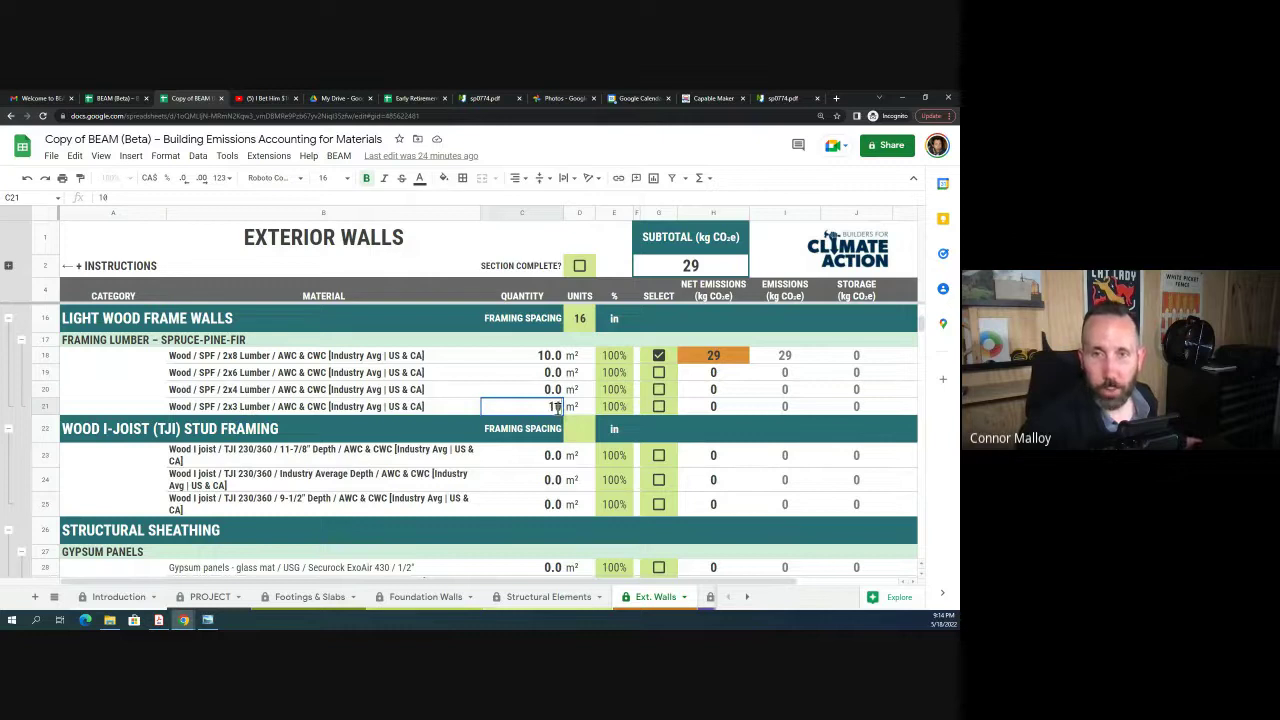
left_click(680, 408)
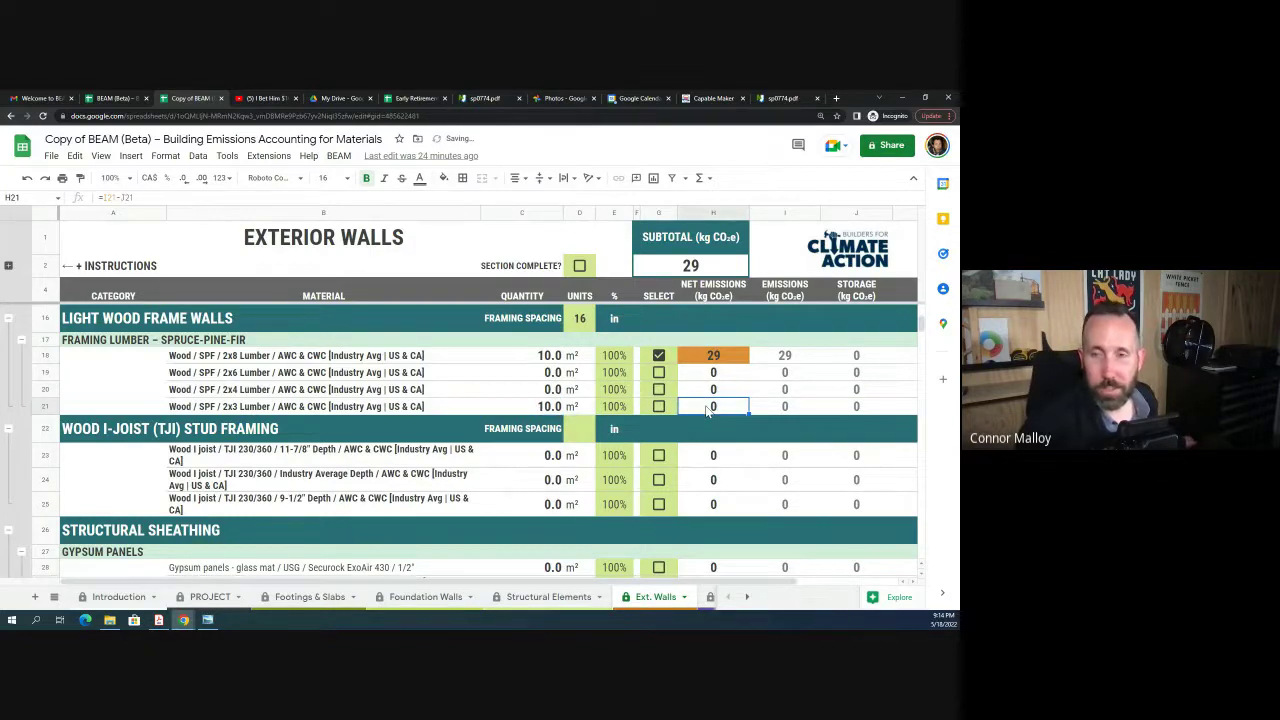
left_click(659, 407)
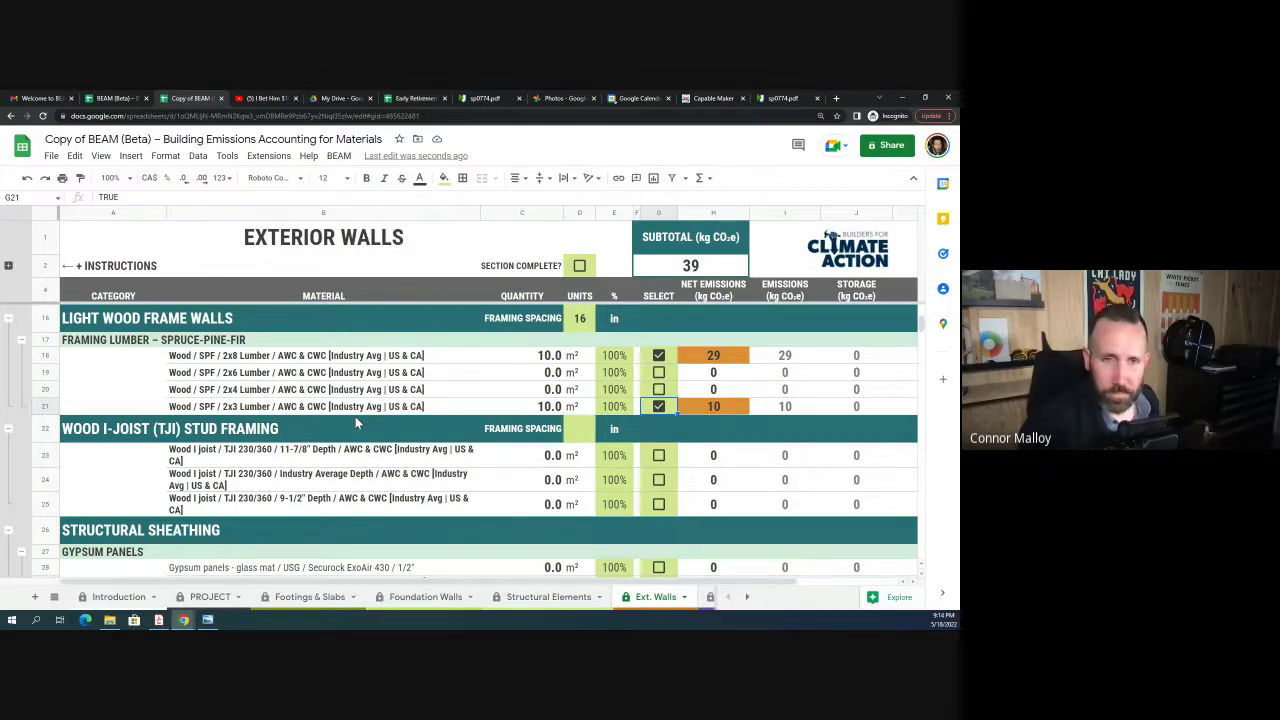
Step: Examine the brick, stucco, metal panel, siding and plaster options on the Cladding sheet
left_click(746, 597)
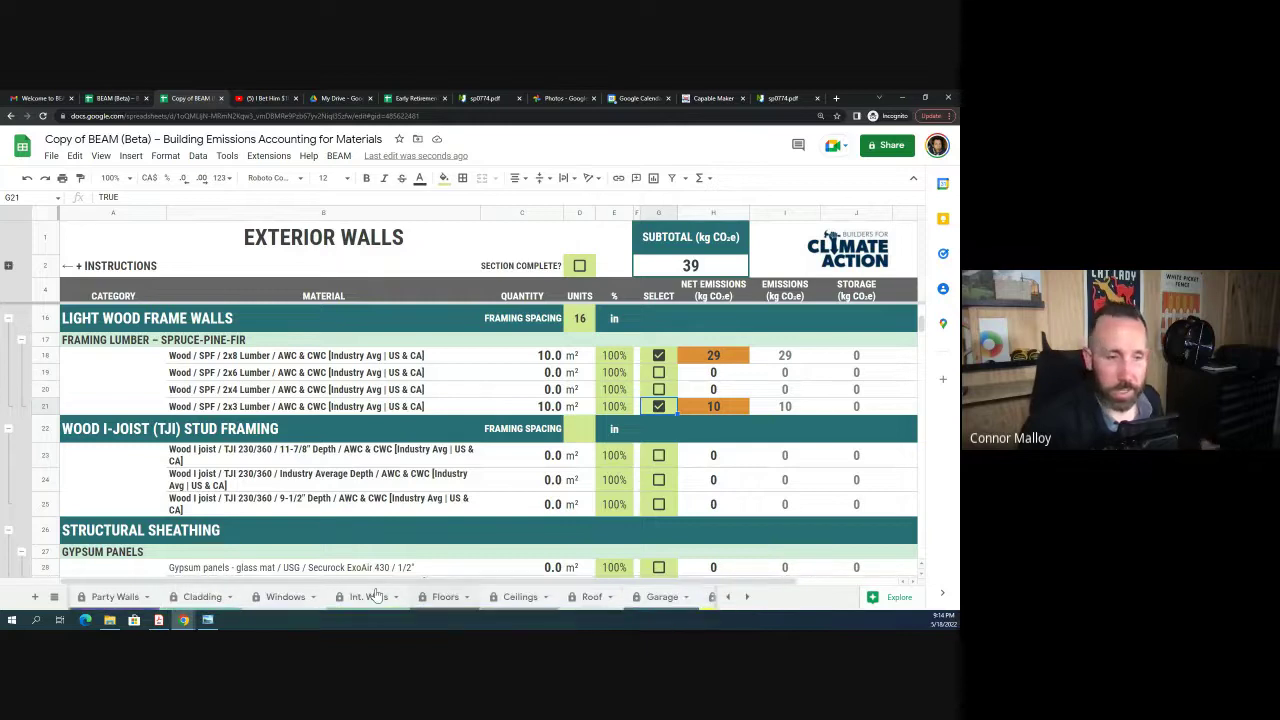
left_click(203, 597)
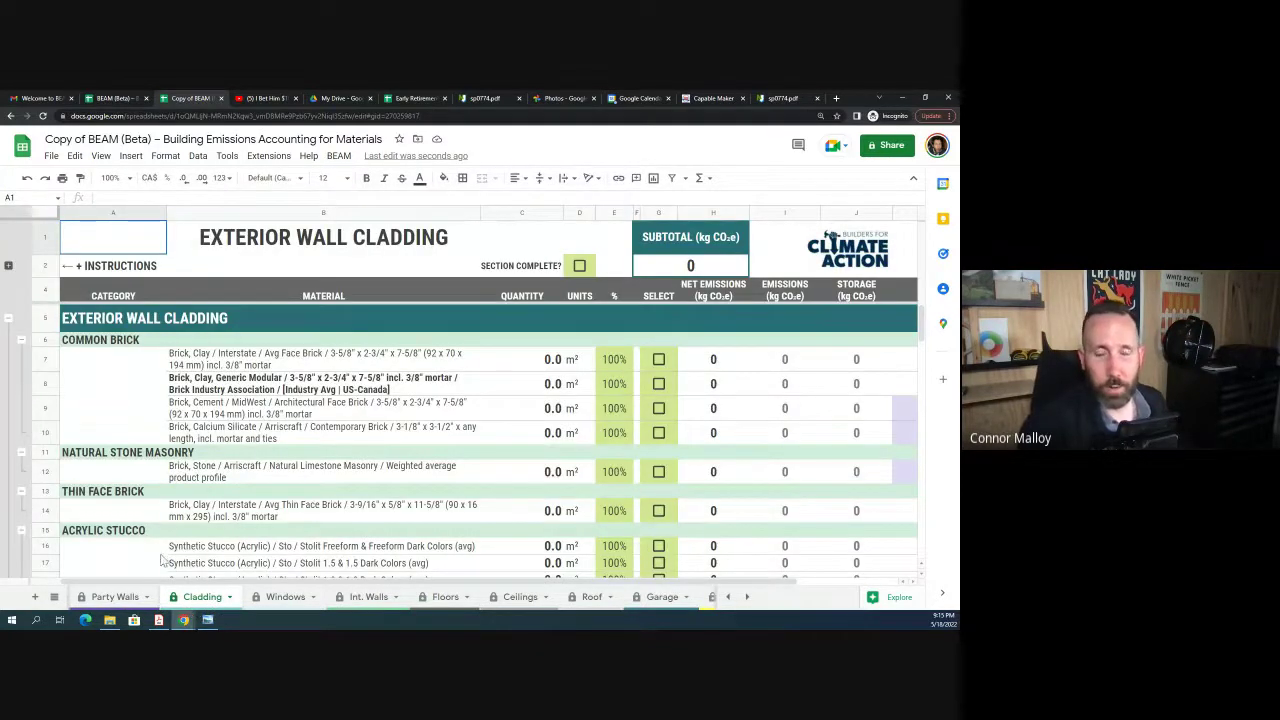
scroll(155, 538, "down", 6)
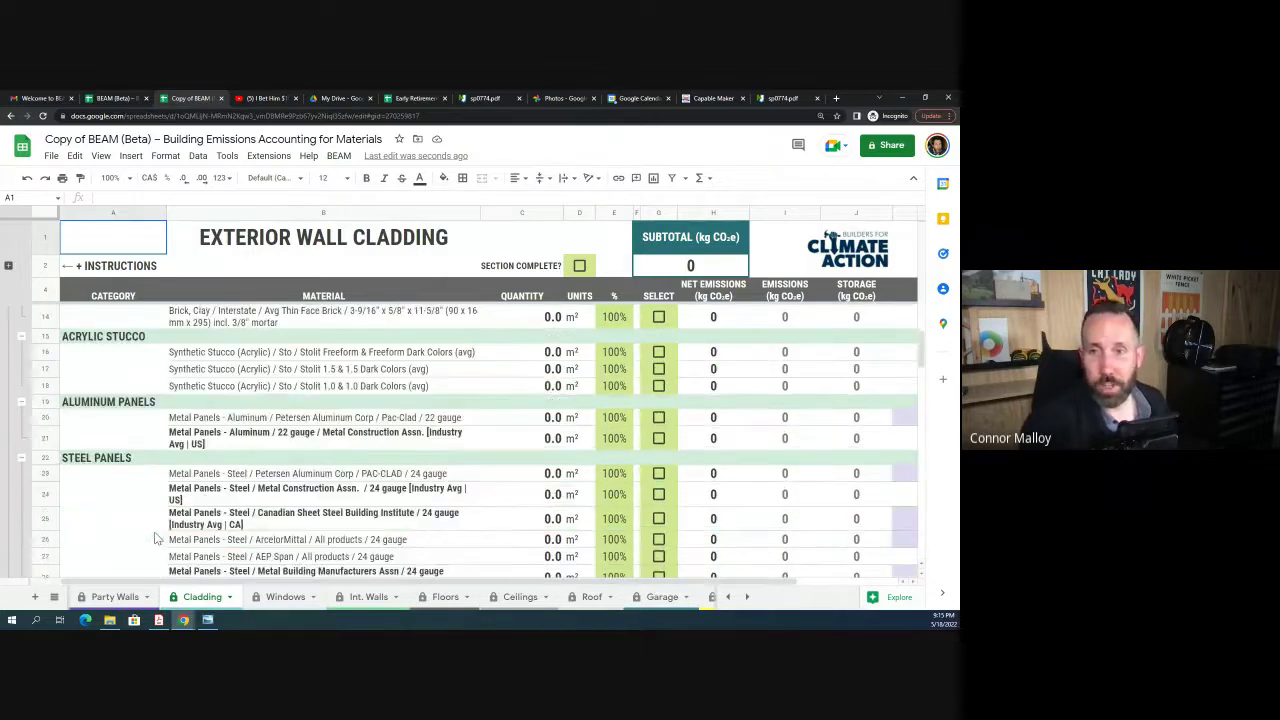
scroll(154, 531, "down", 3)
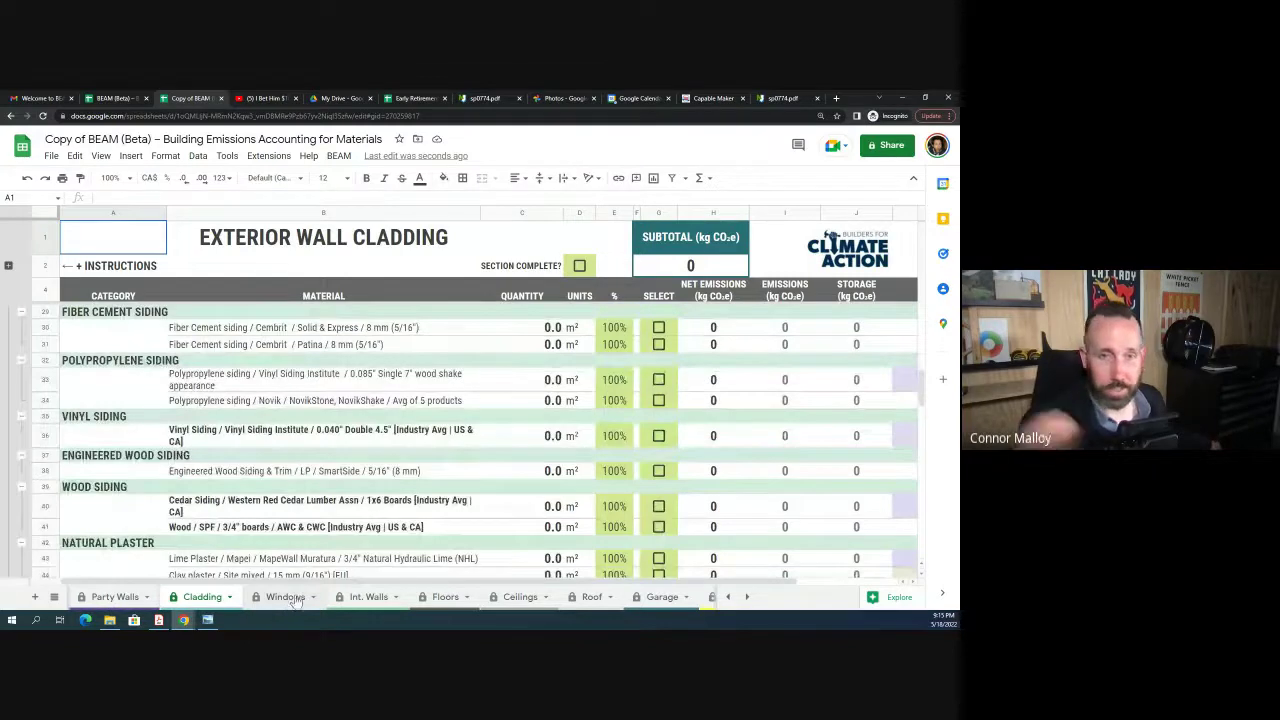
Step: View the steel framing options on the Int. Walls sheet and look through the workbook's other sheet names
left_click(368, 597)
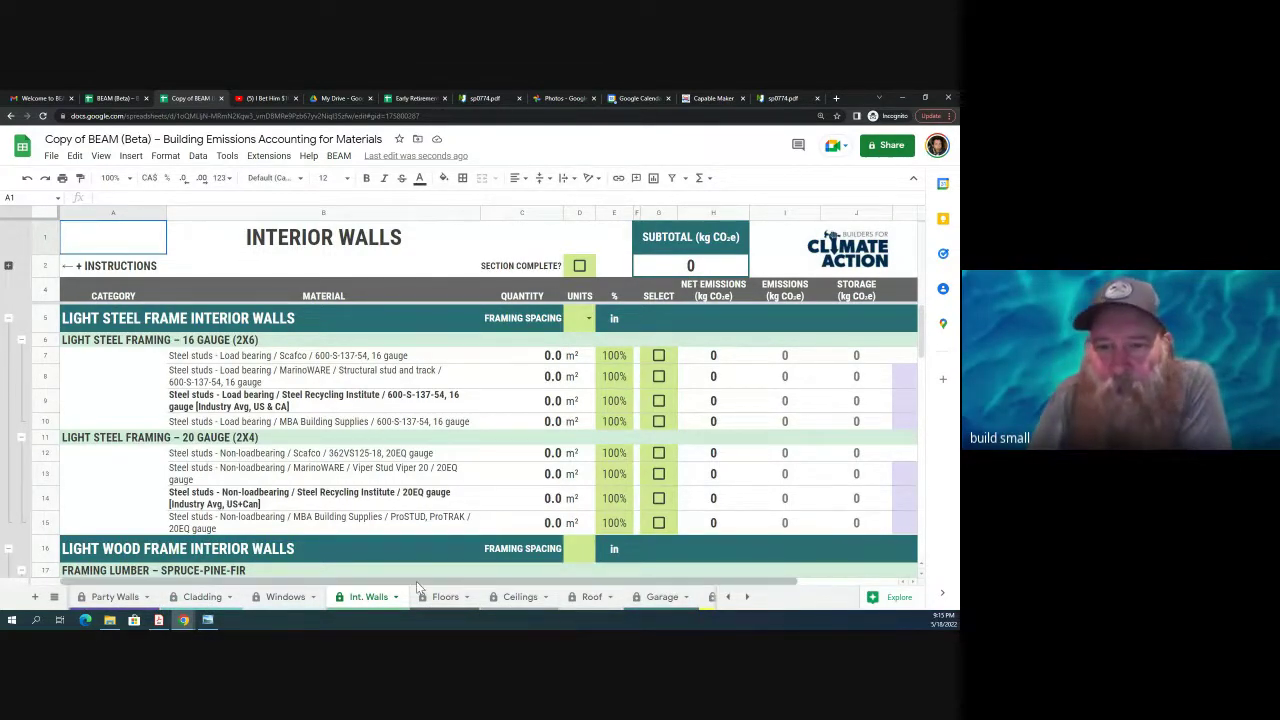
left_click(729, 598)
left_click(729, 597)
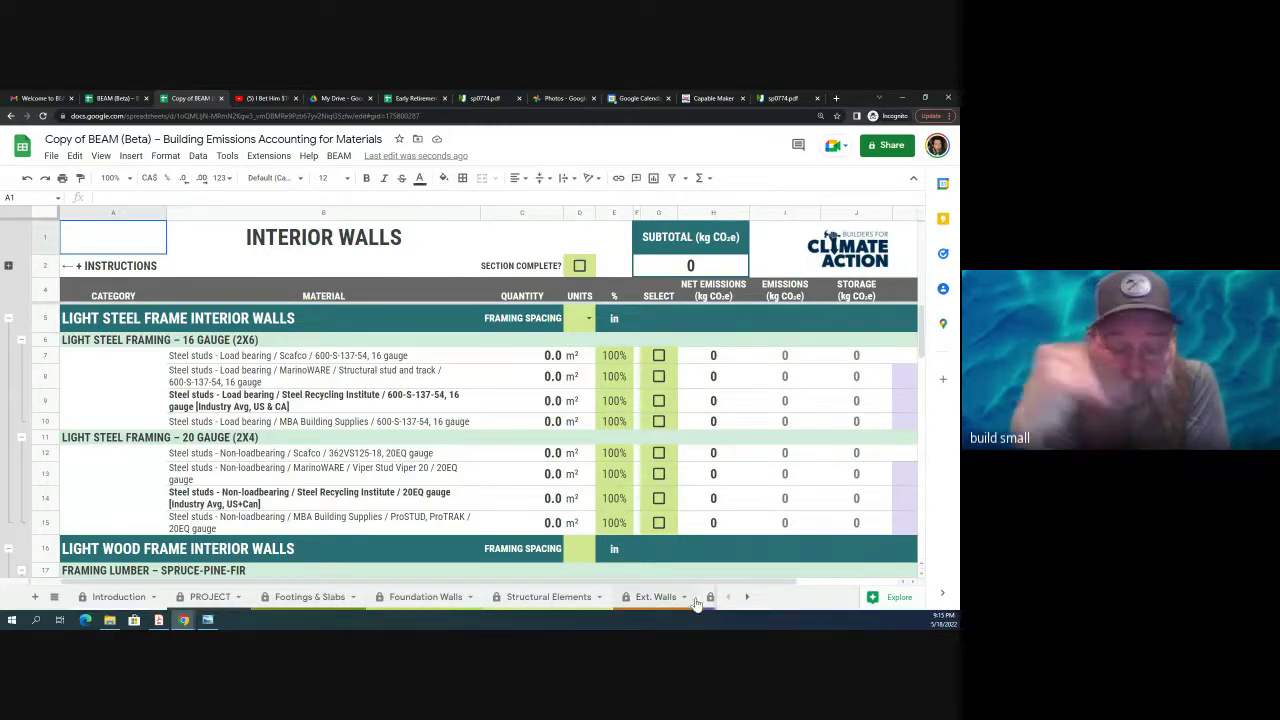
left_click(746, 597)
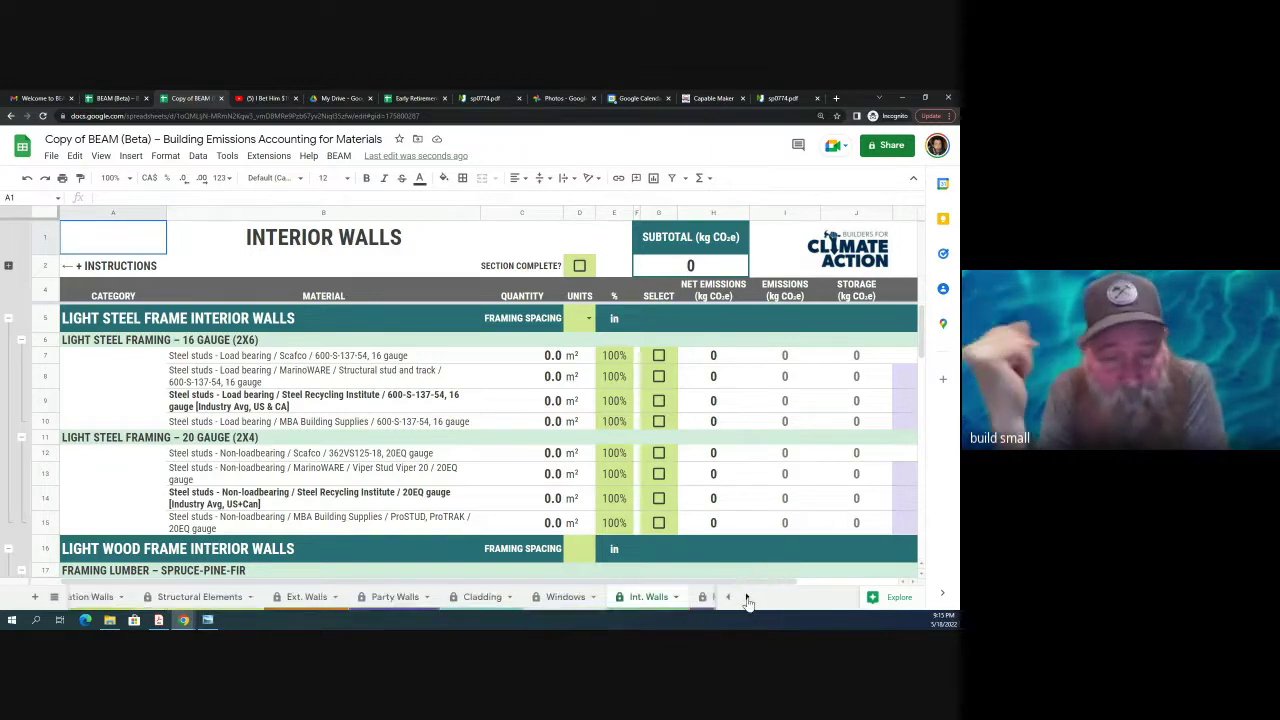
left_click(746, 597)
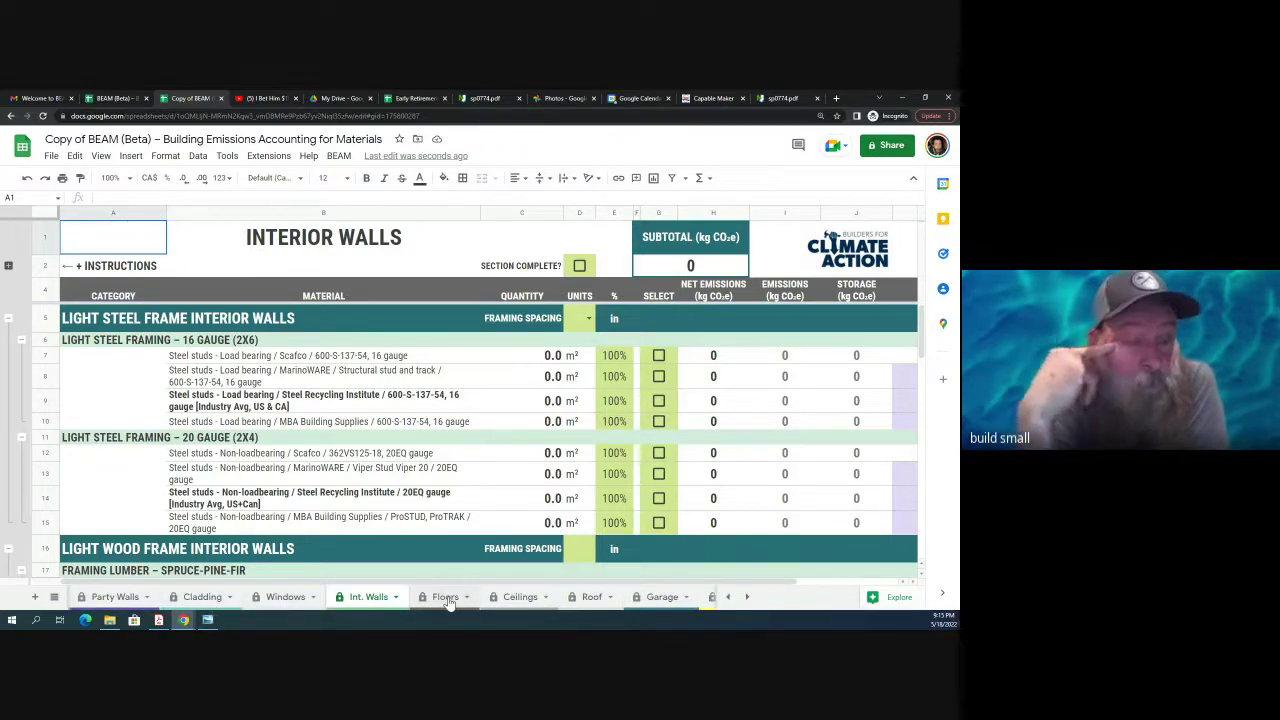
Step: View the Roof and Garage sheets, ending on the REVIEW sheet's list of selected project materials
left_click(590, 597)
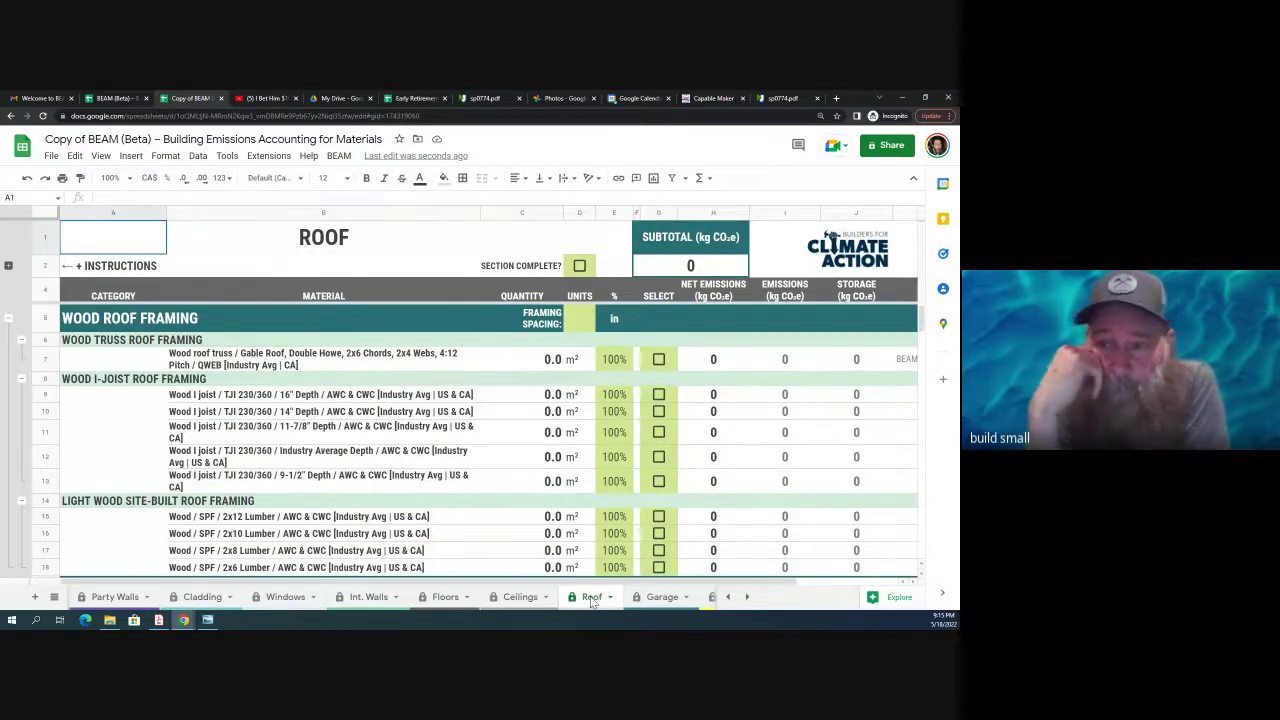
left_click(666, 598)
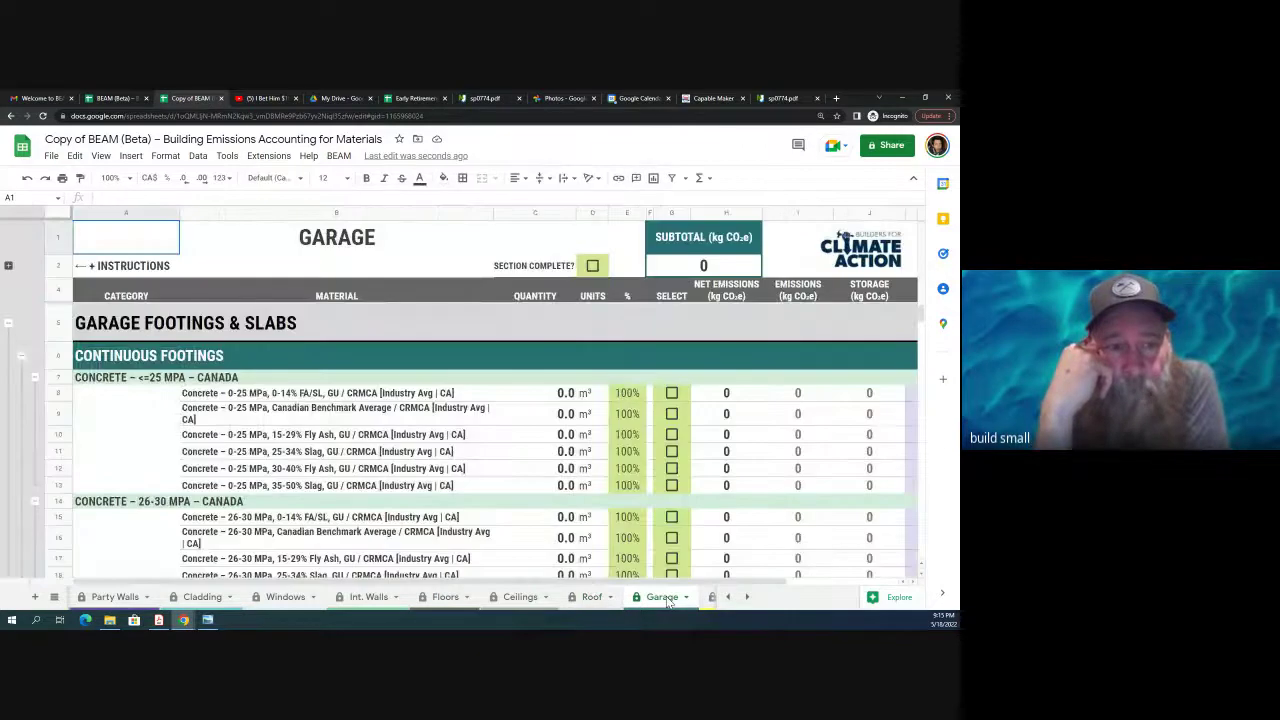
left_click(746, 597)
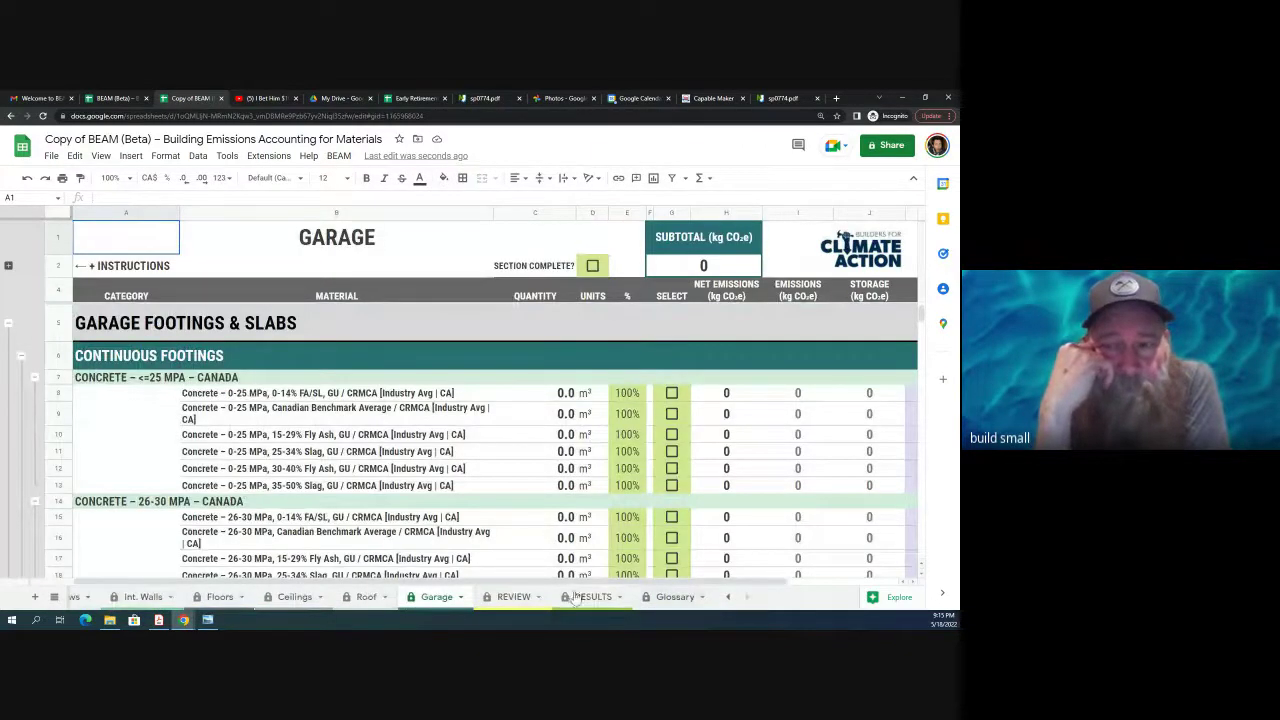
left_click(514, 597)
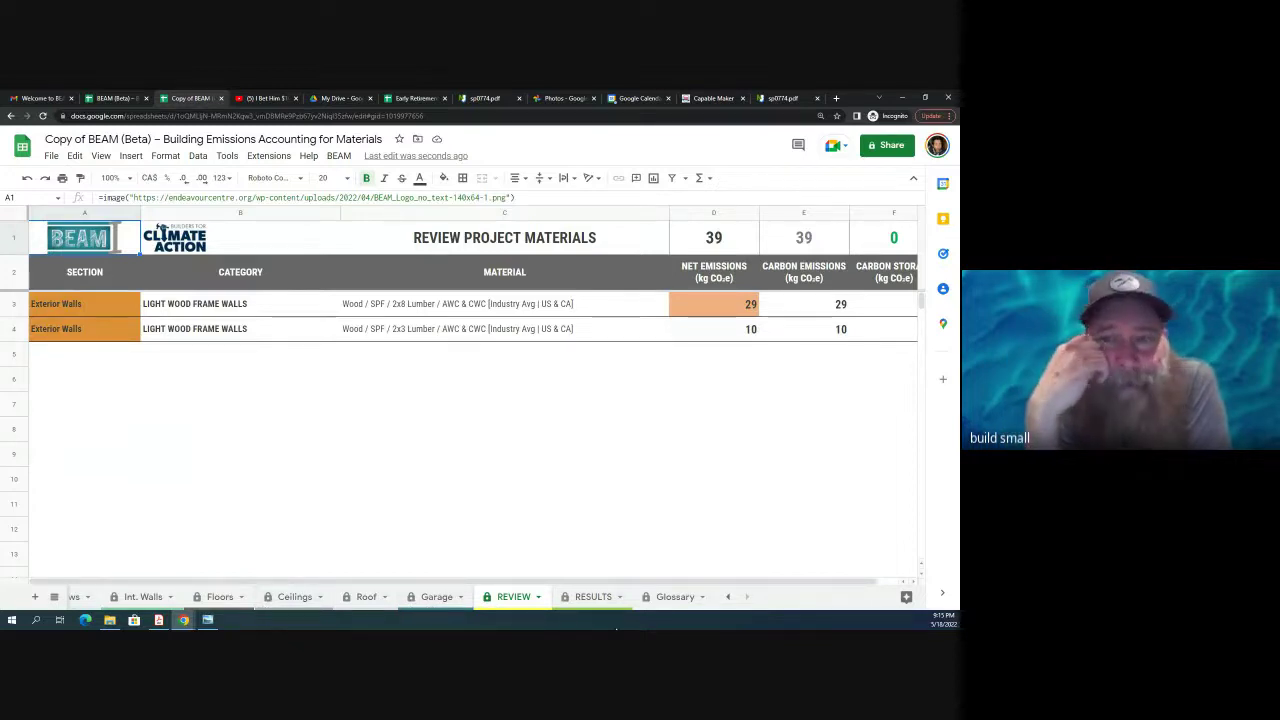
Step: Return to the Footings & Slabs and Foundation Walls sheets and compare their concrete material lists
left_click(728, 597)
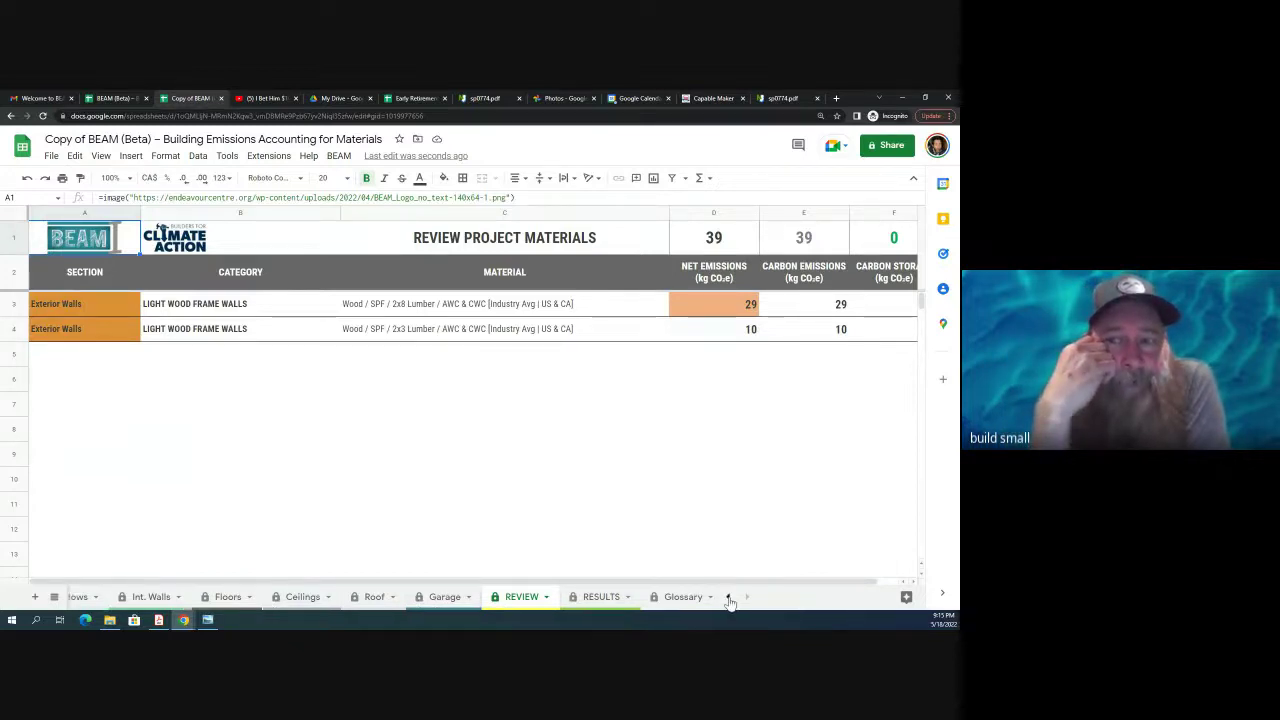
left_click(729, 597)
left_click(729, 597)
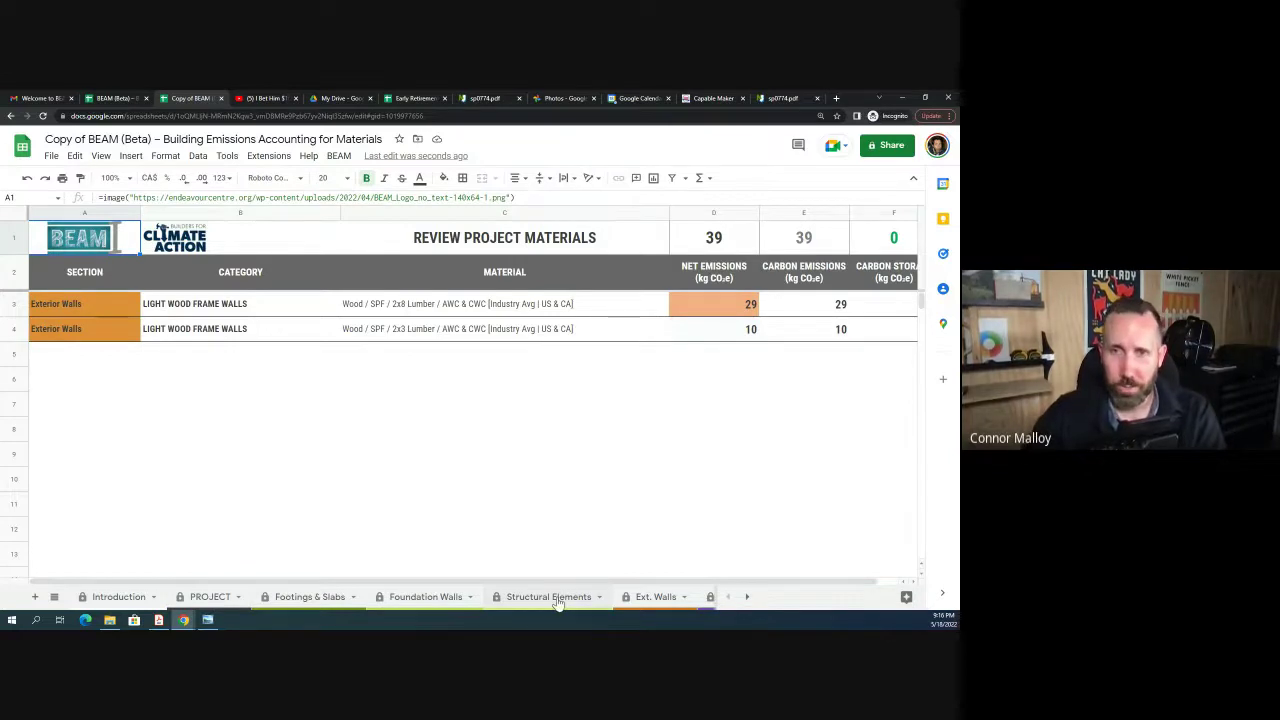
left_click(299, 598)
left_click(430, 597)
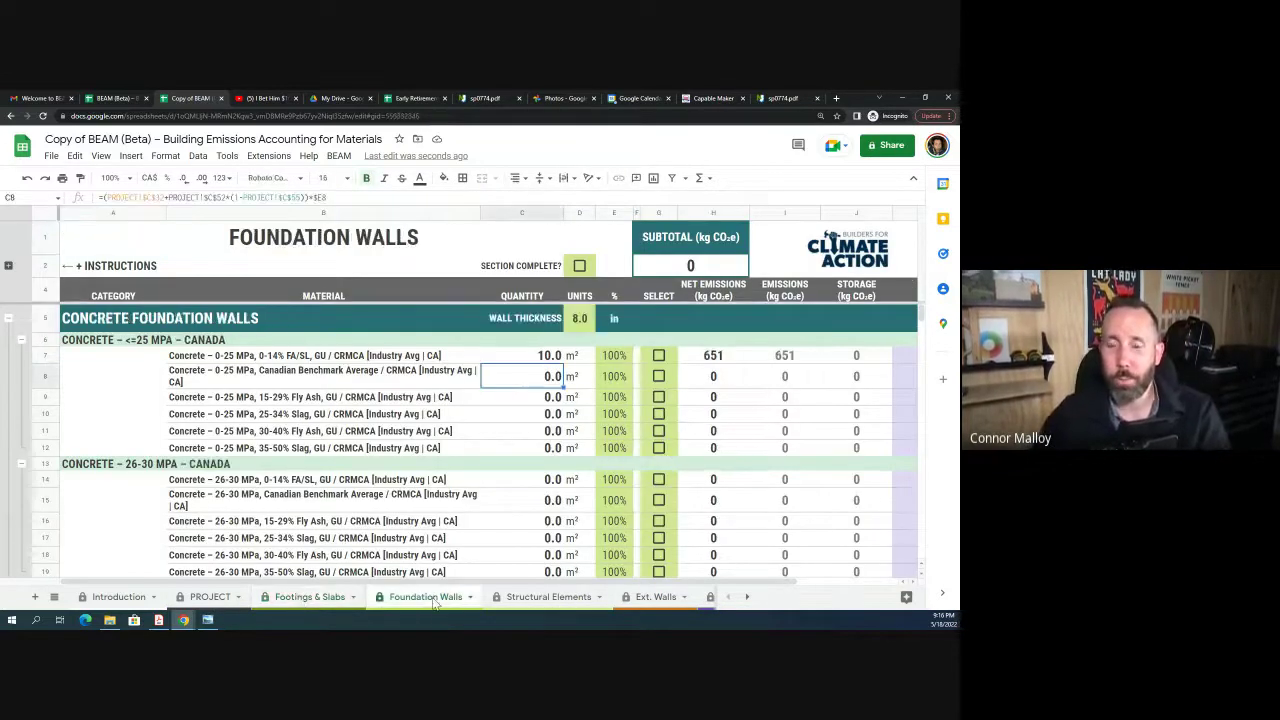
left_click(330, 600)
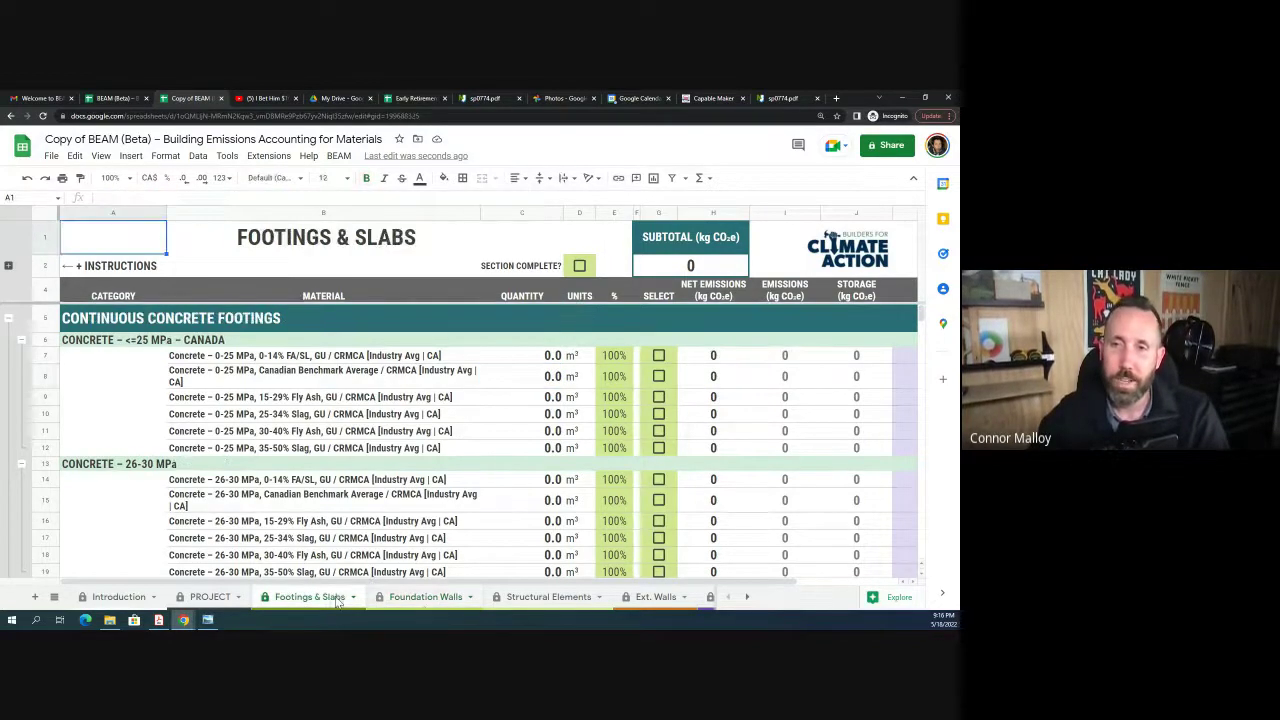
left_click(425, 600)
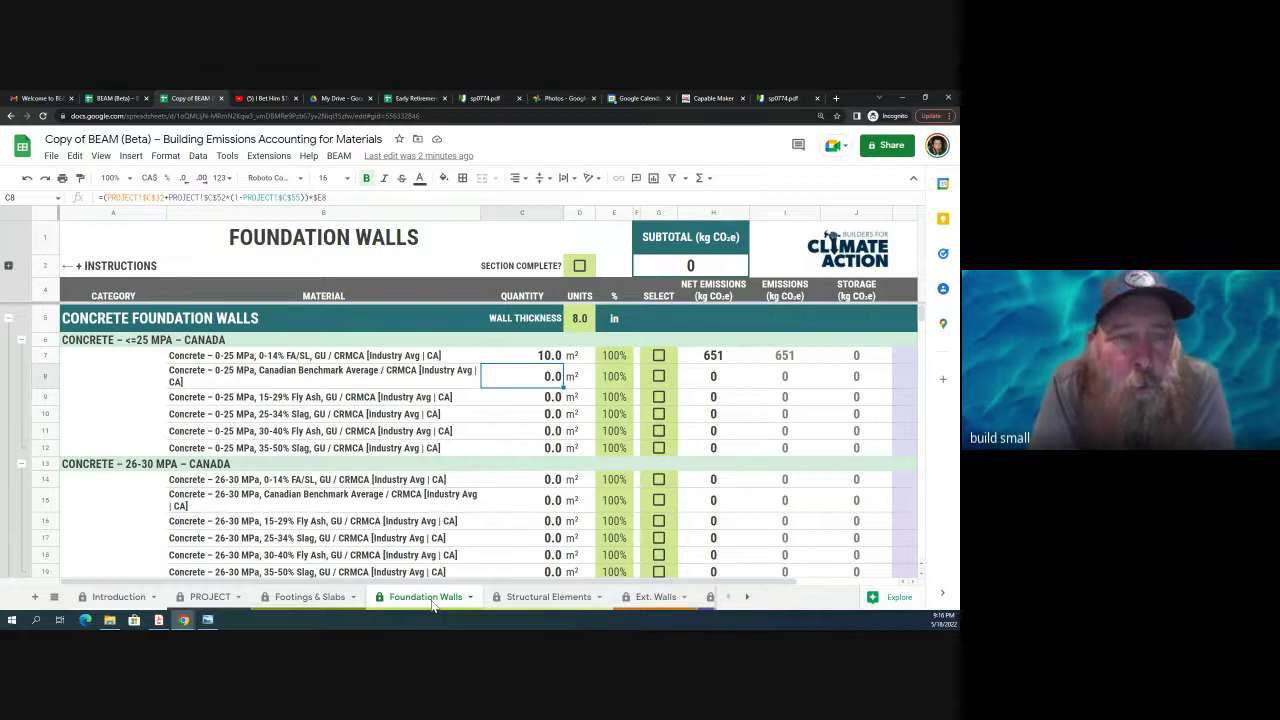
Step: Examine the framing, concrete and cavity insulation materials on the Party Walls sheet, including spray foam, mineral wool and fiberglass
left_click(746, 597)
left_click(746, 597)
left_click(746, 597)
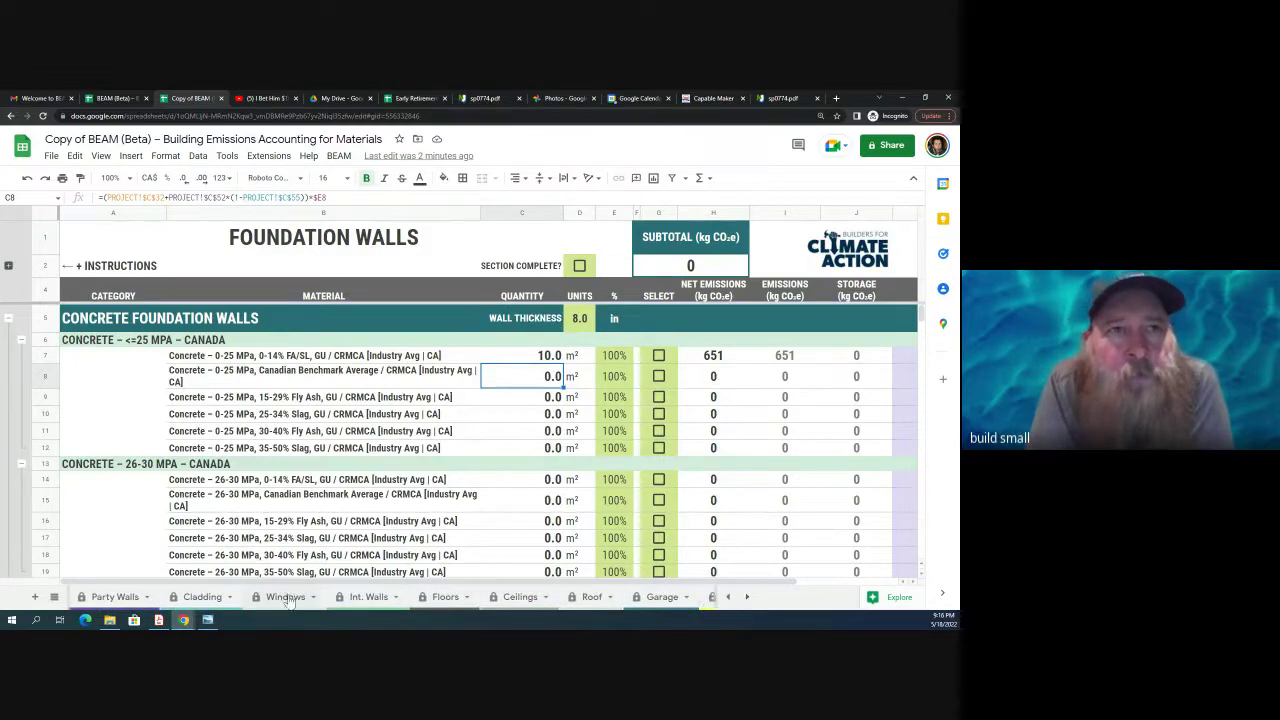
left_click(110, 597)
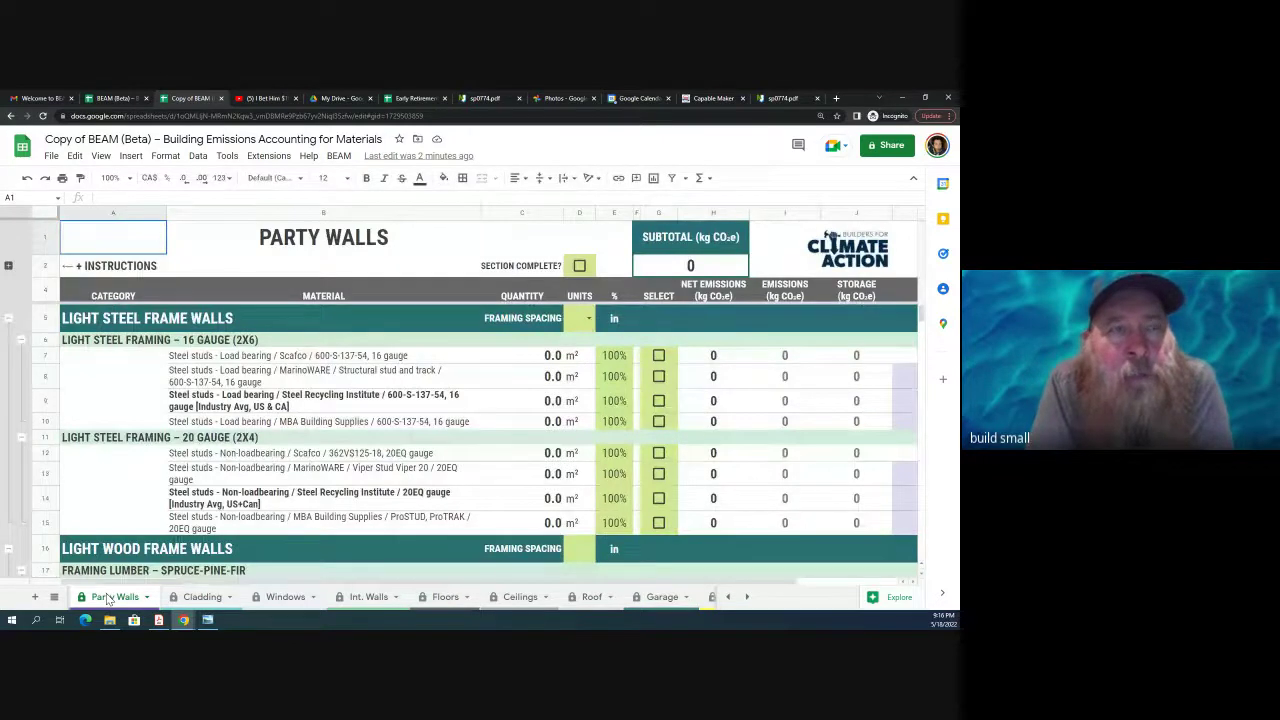
scroll(252, 503, "down", 15)
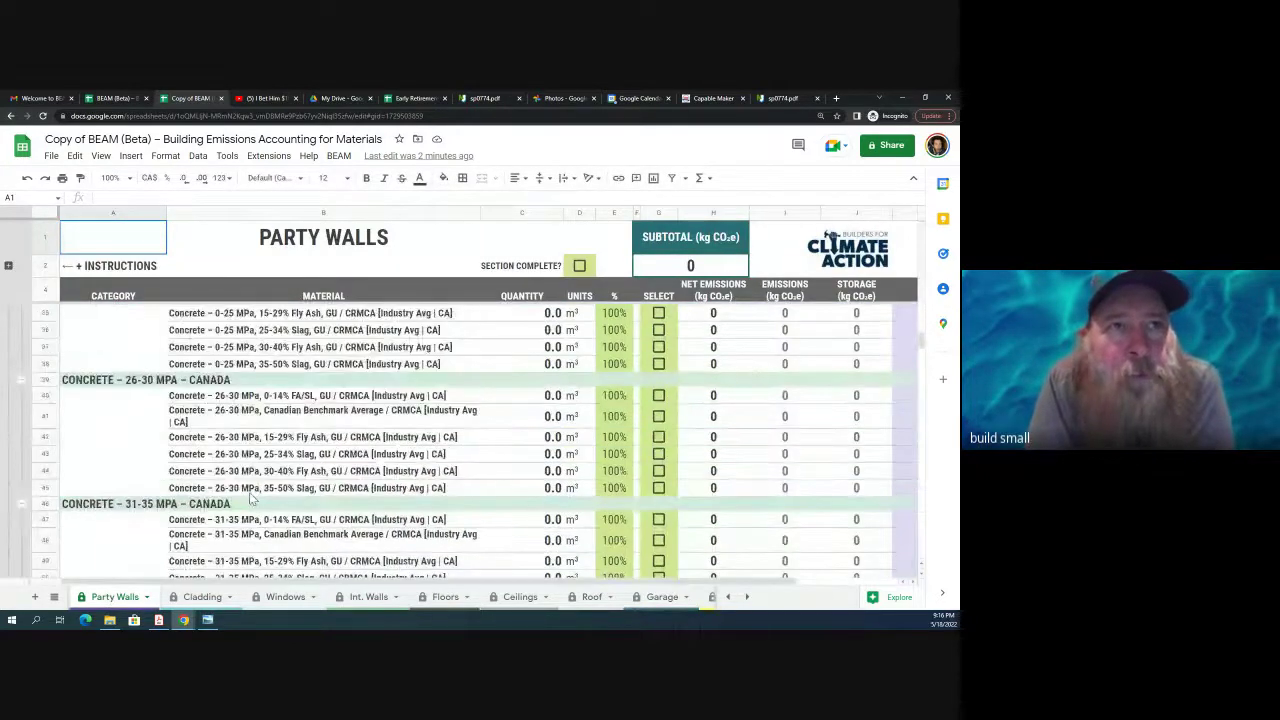
scroll(253, 499, "down", 8)
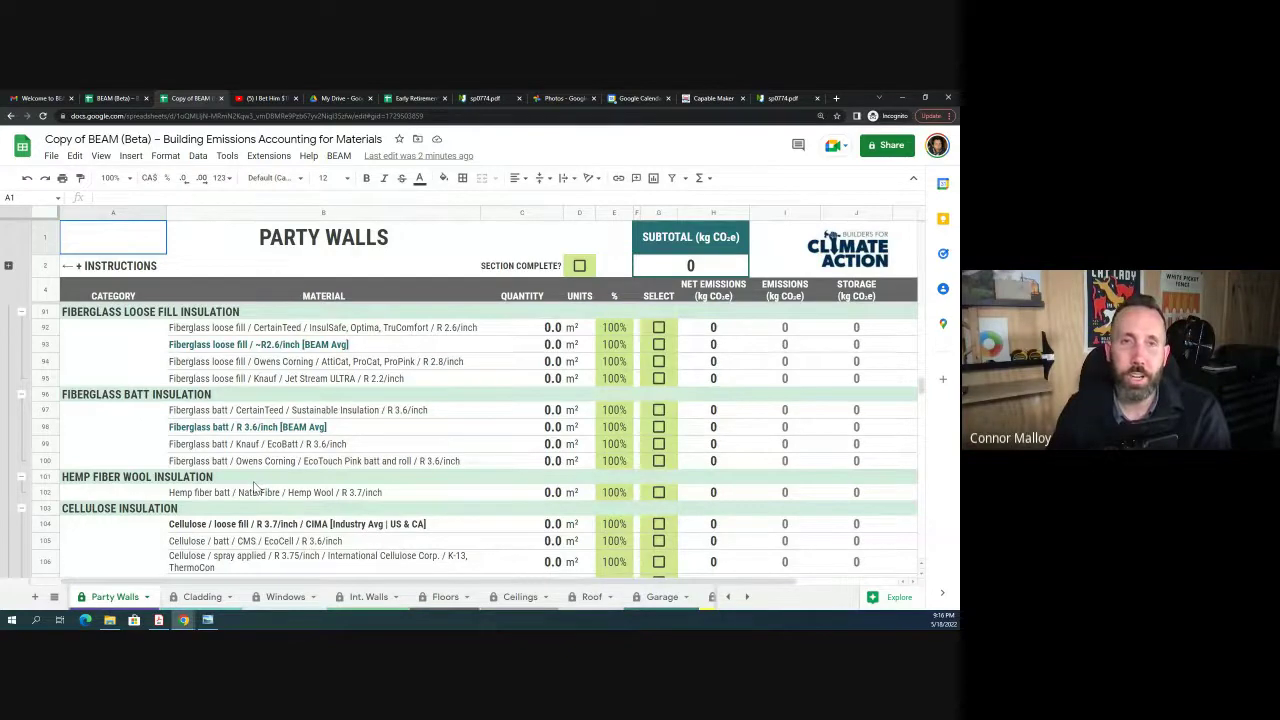
scroll(254, 487, "up", 3)
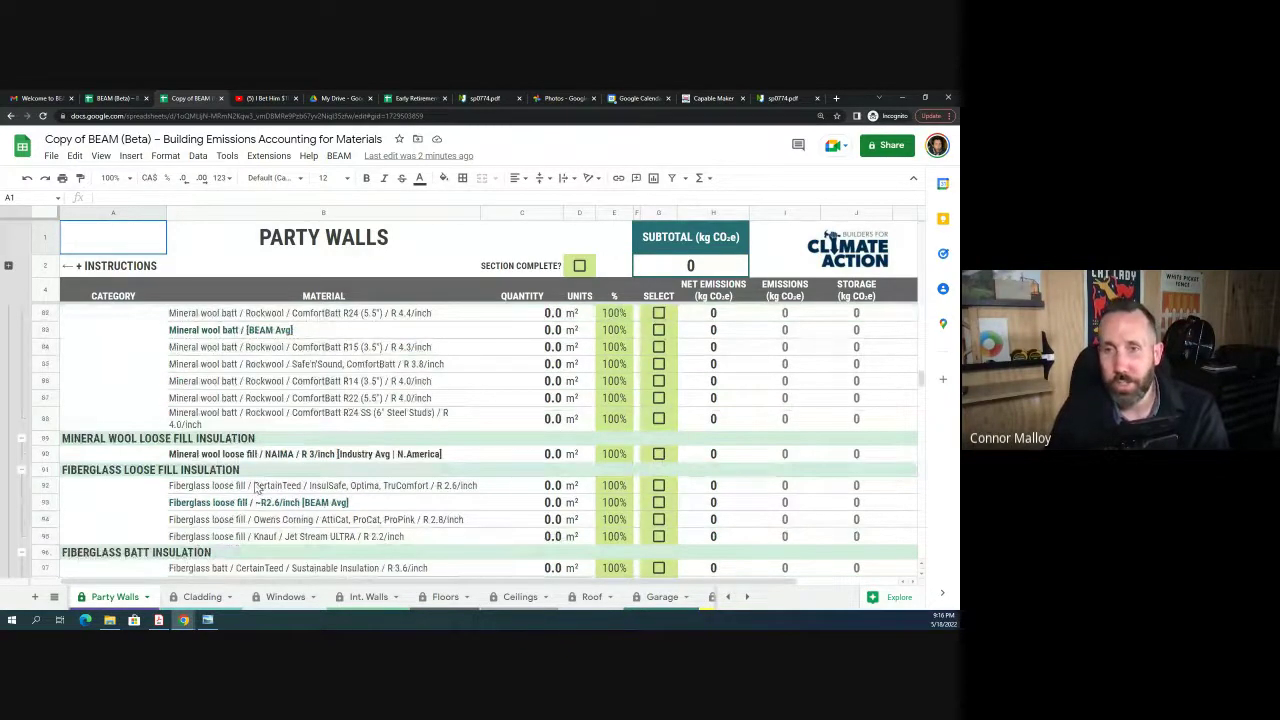
scroll(254, 487, "up", 3)
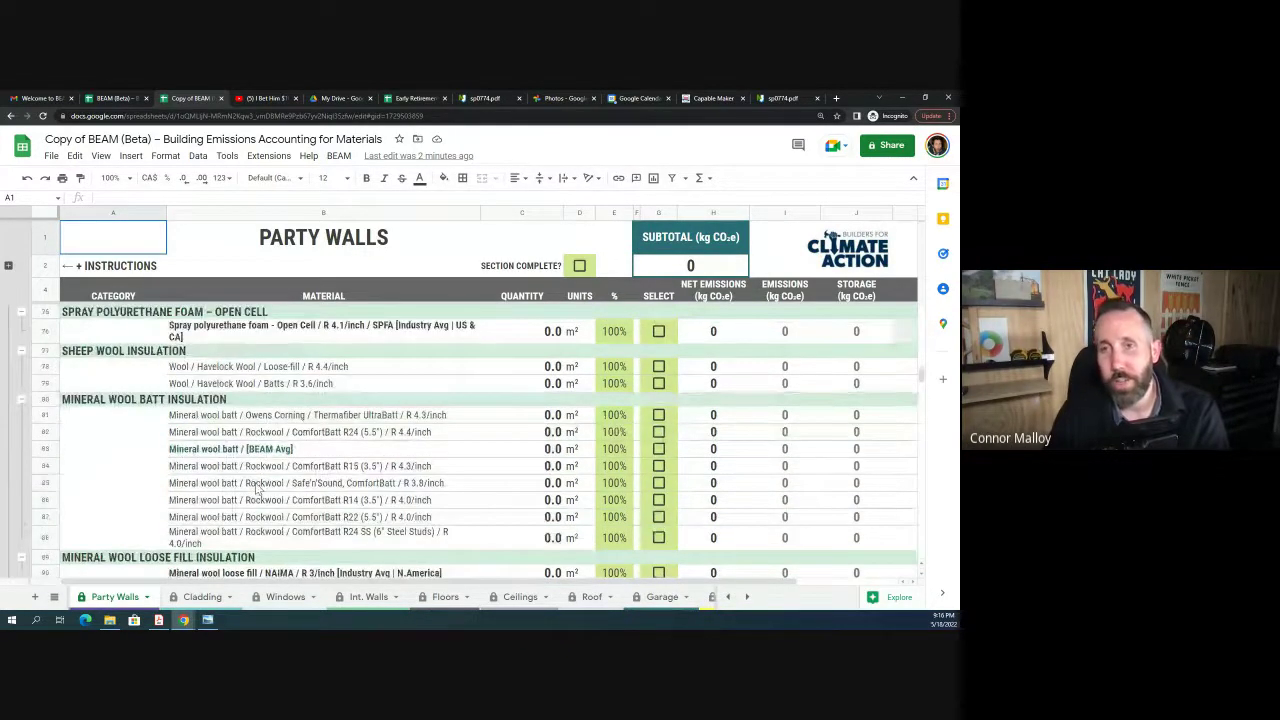
scroll(256, 487, "up", 1)
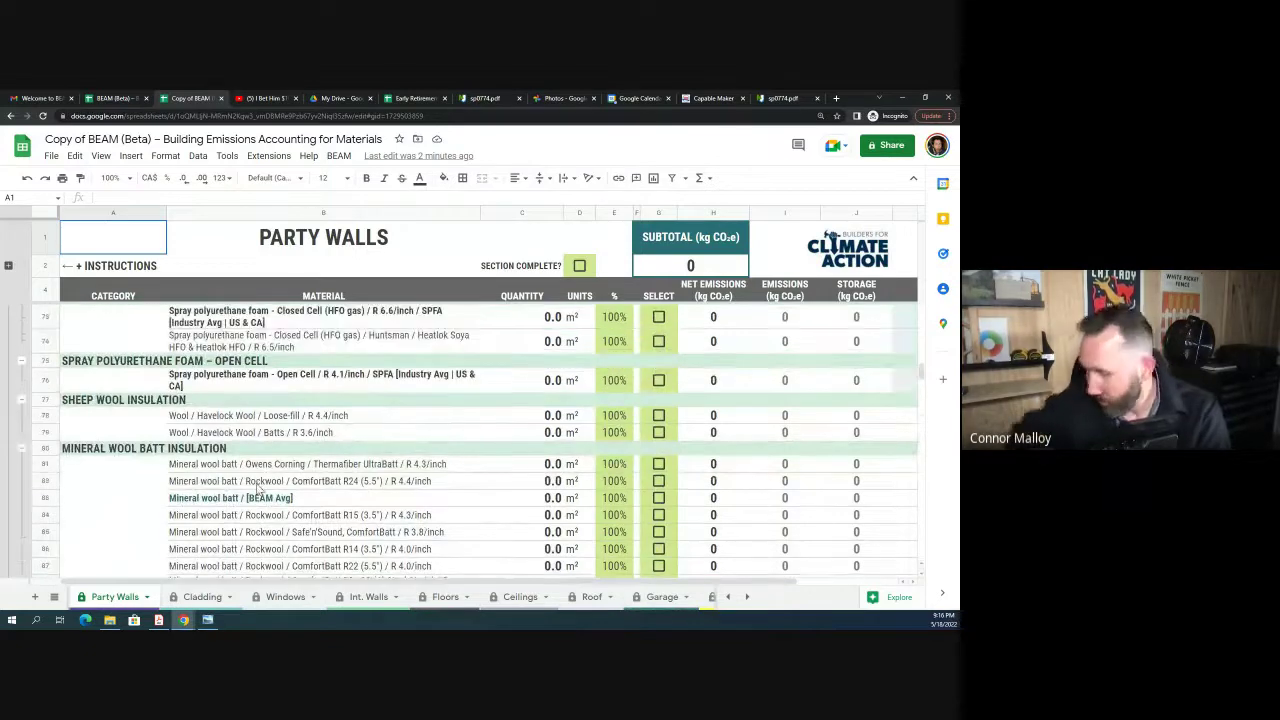
scroll(256, 487, "up", 7)
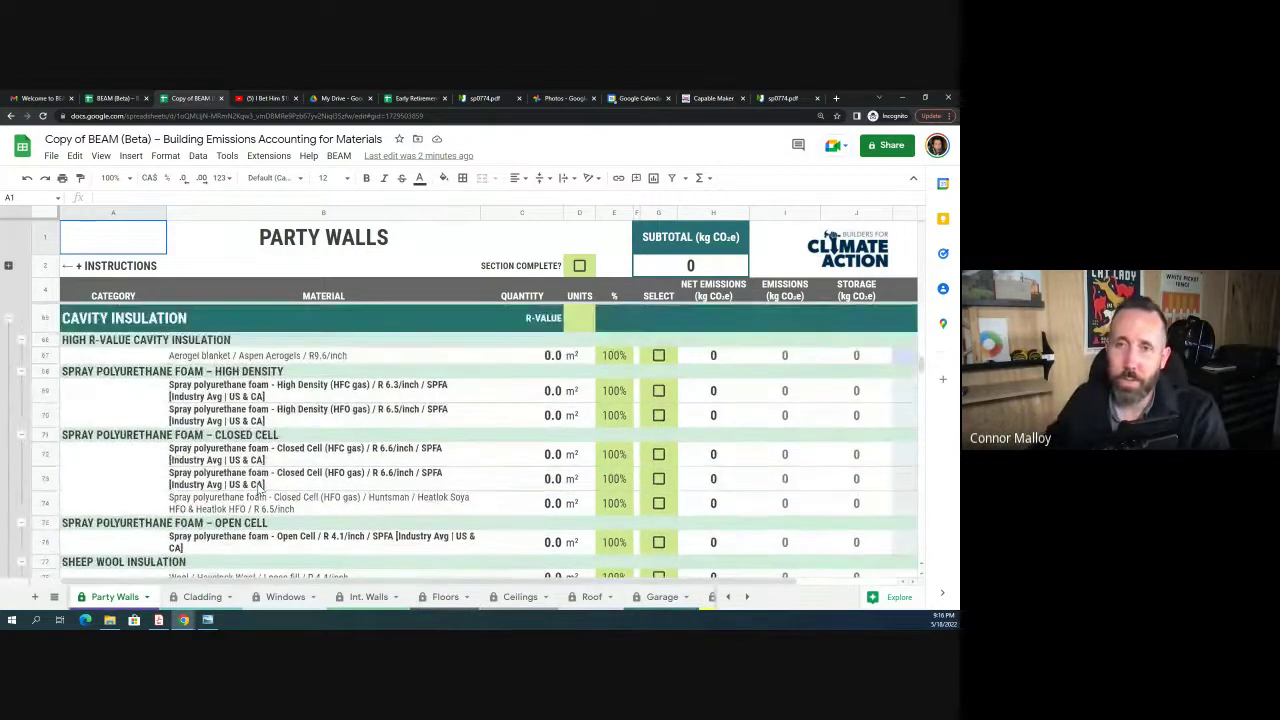
scroll(258, 487, "down", 2)
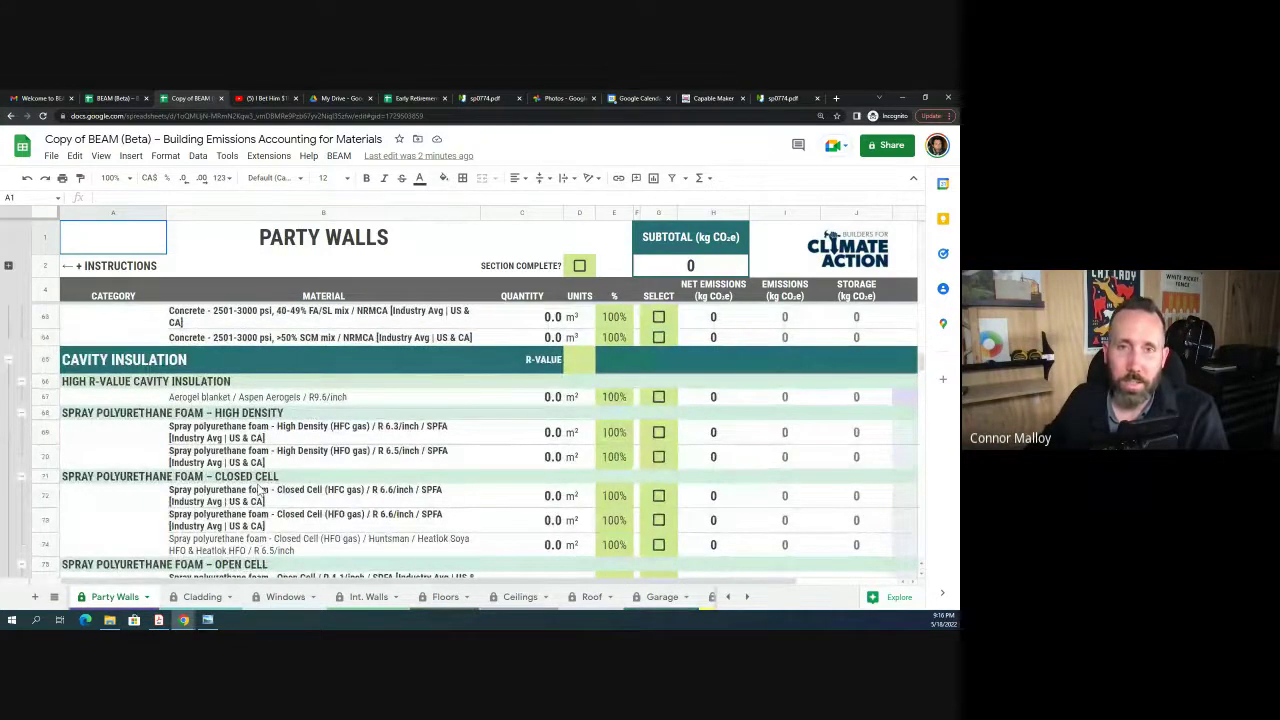
scroll(258, 489, "down", 8)
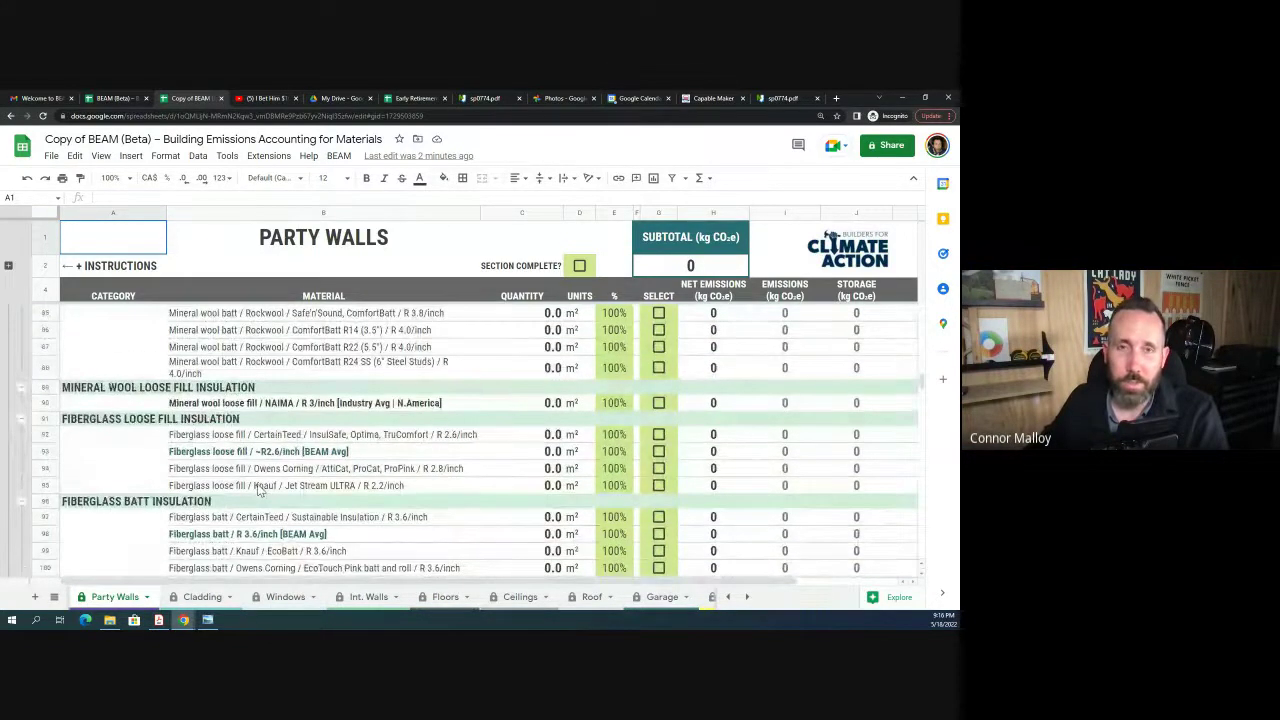
Step: Examine the hemp fiber, cellulose, wood fiber and hempcrete insulation options on the Party Walls sheet
scroll(258, 490, "down", 2)
scroll(258, 489, "down", 3)
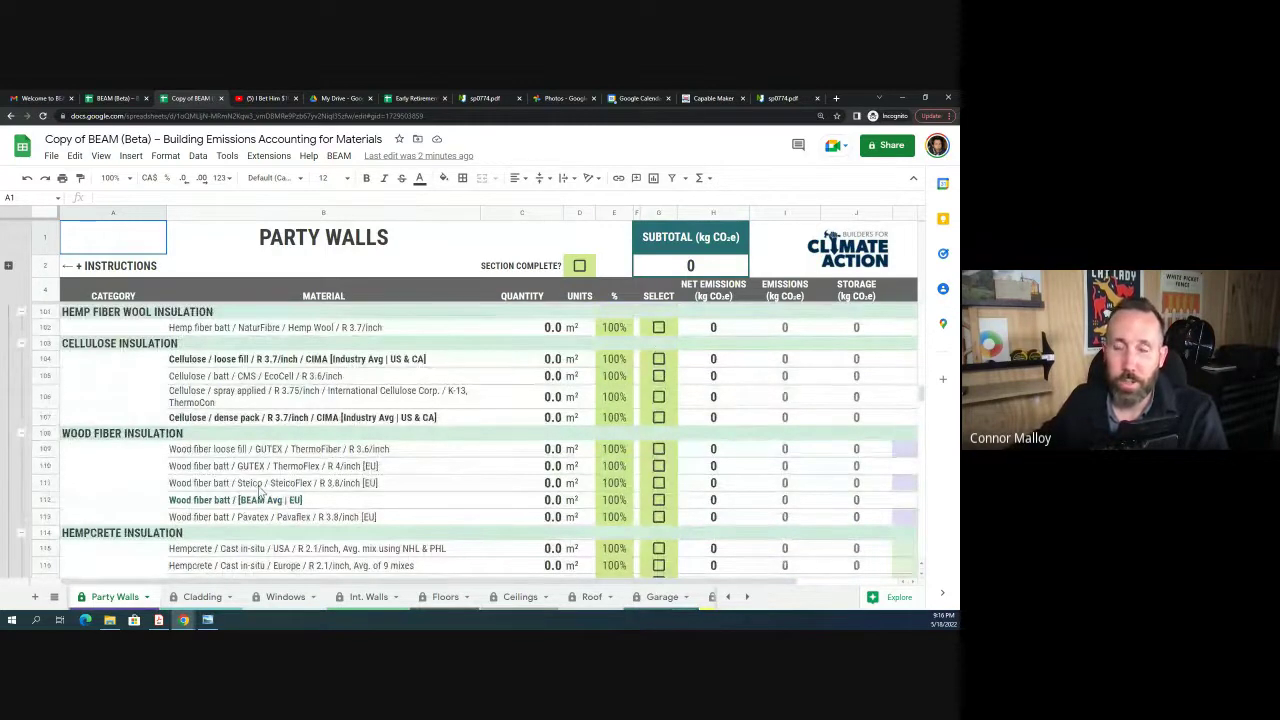
scroll(259, 491, "down", 1)
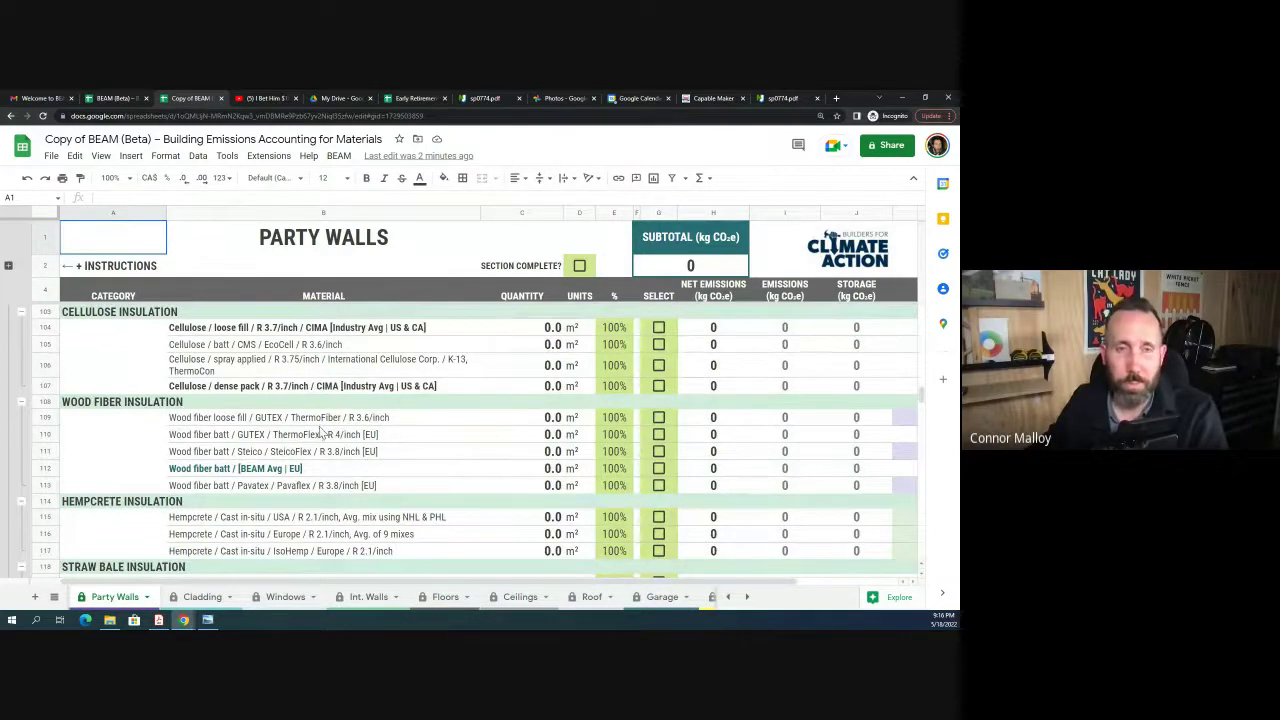
scroll(322, 430, "down", 2)
scroll(322, 430, "up", 2)
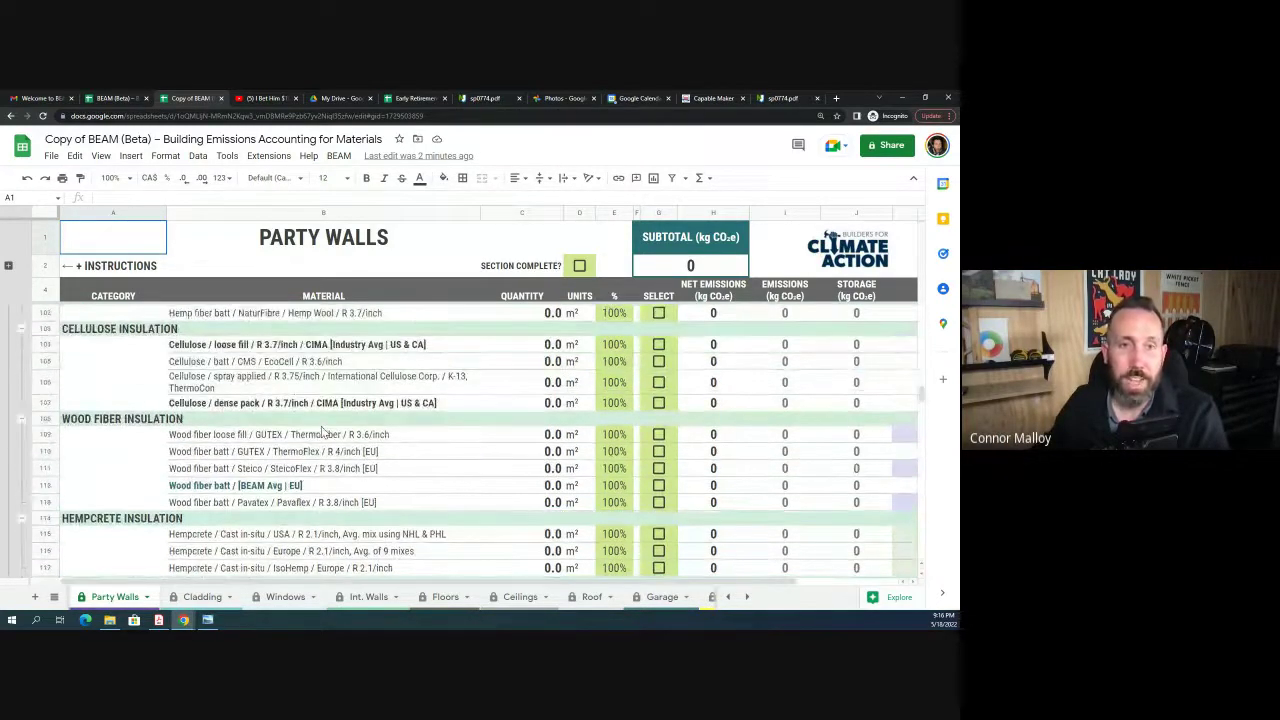
scroll(322, 431, "up", 1)
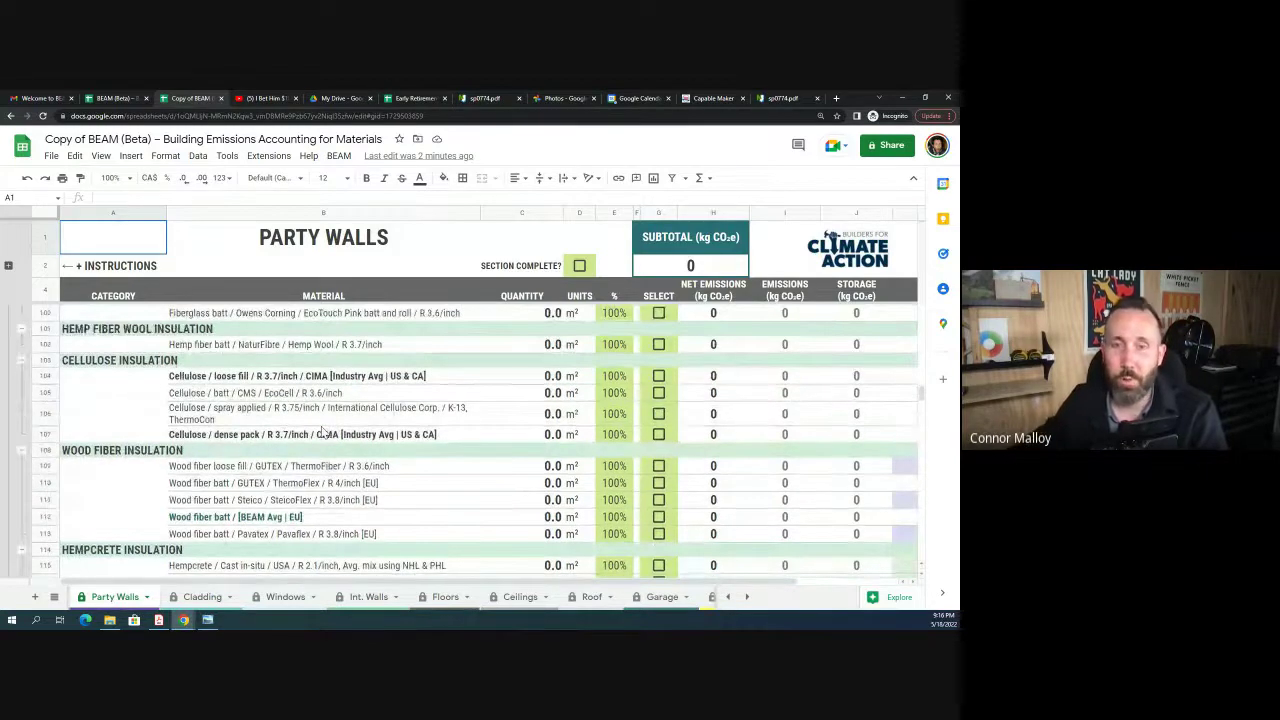
scroll(322, 431, "up", 1)
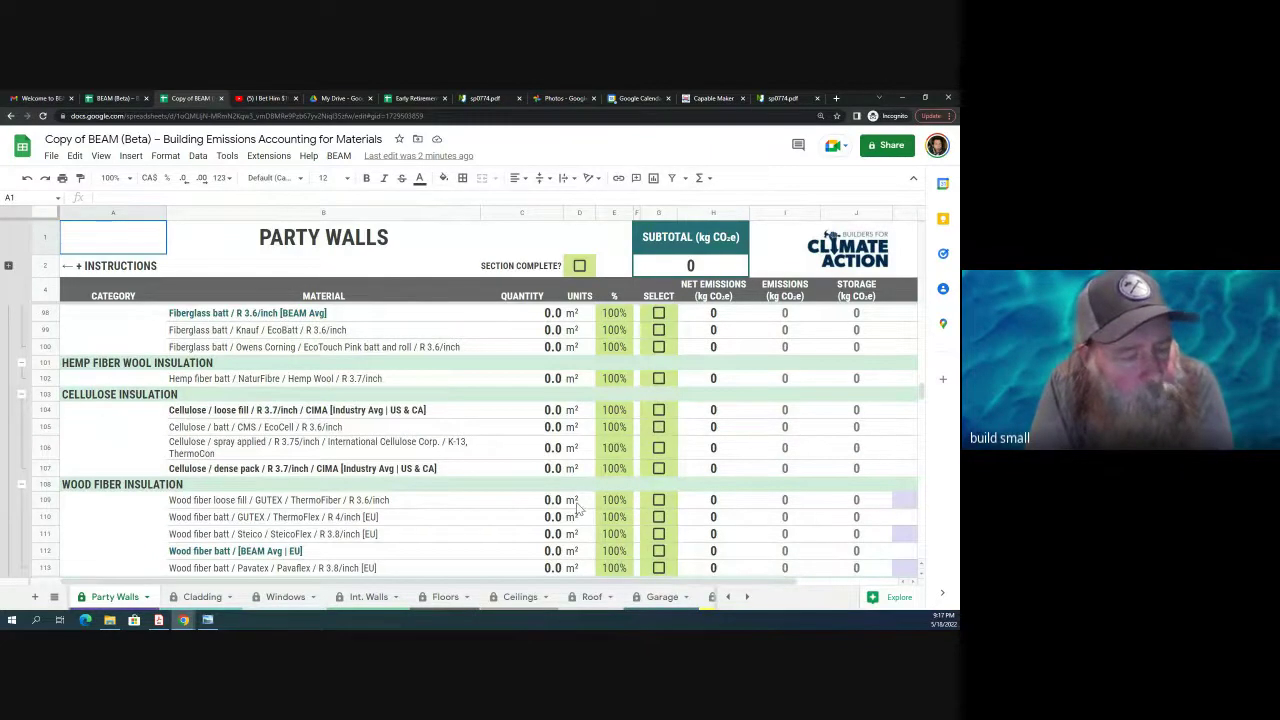
Step: Review the Party Walls insulation list back from fiberglass through mineral wool and sheep wool to spray polyurethane foam
scroll(579, 501, "up", 1)
scroll(580, 501, "up", 4)
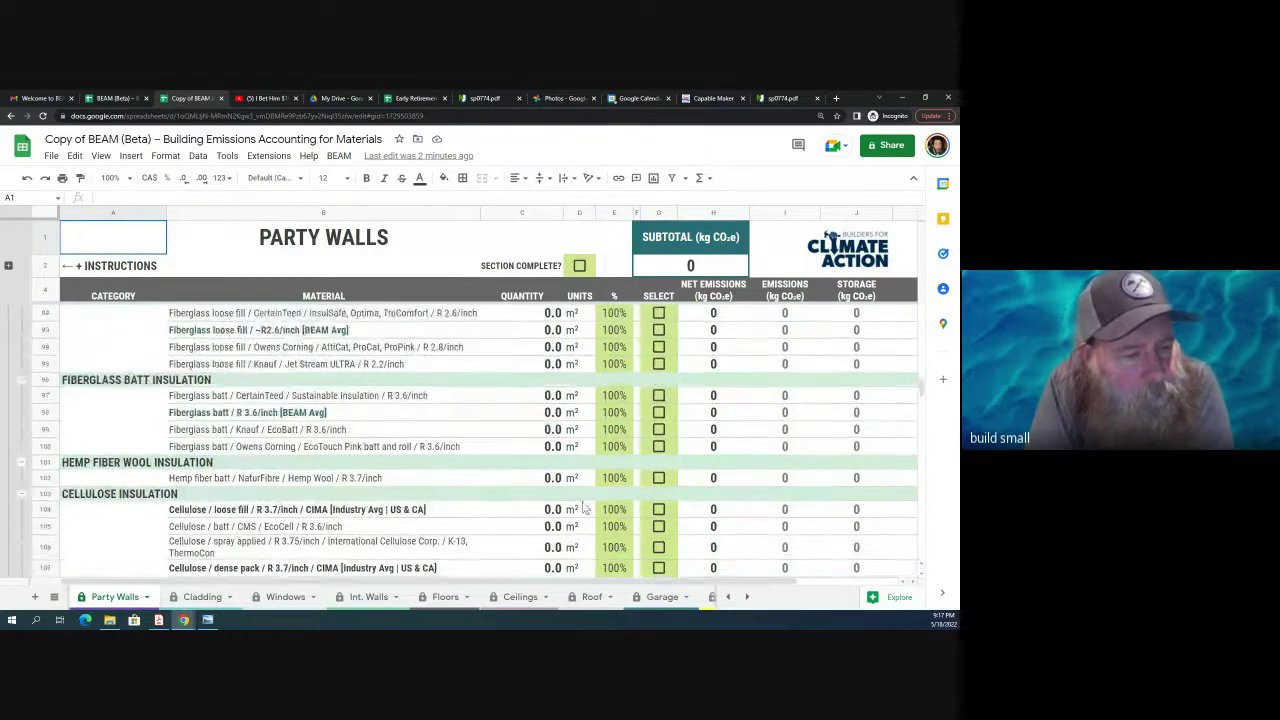
scroll(585, 507, "up", 1)
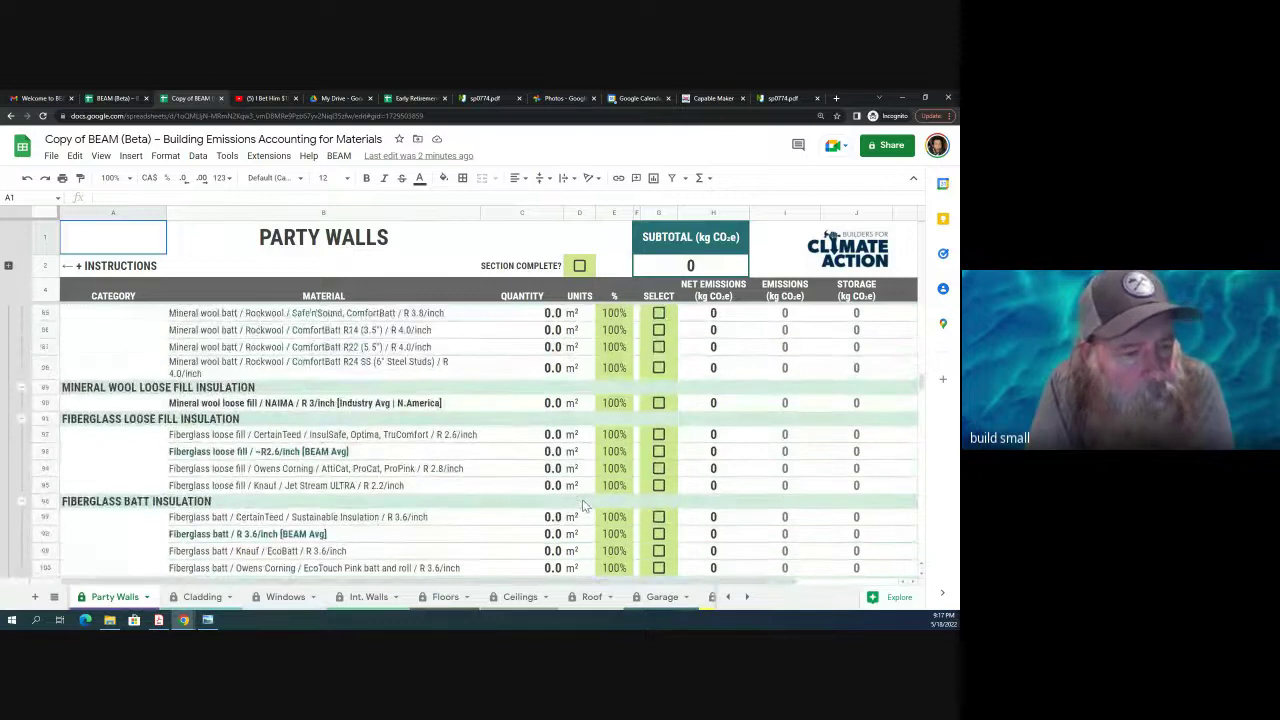
scroll(585, 507, "up", 2)
scroll(585, 507, "up", 1)
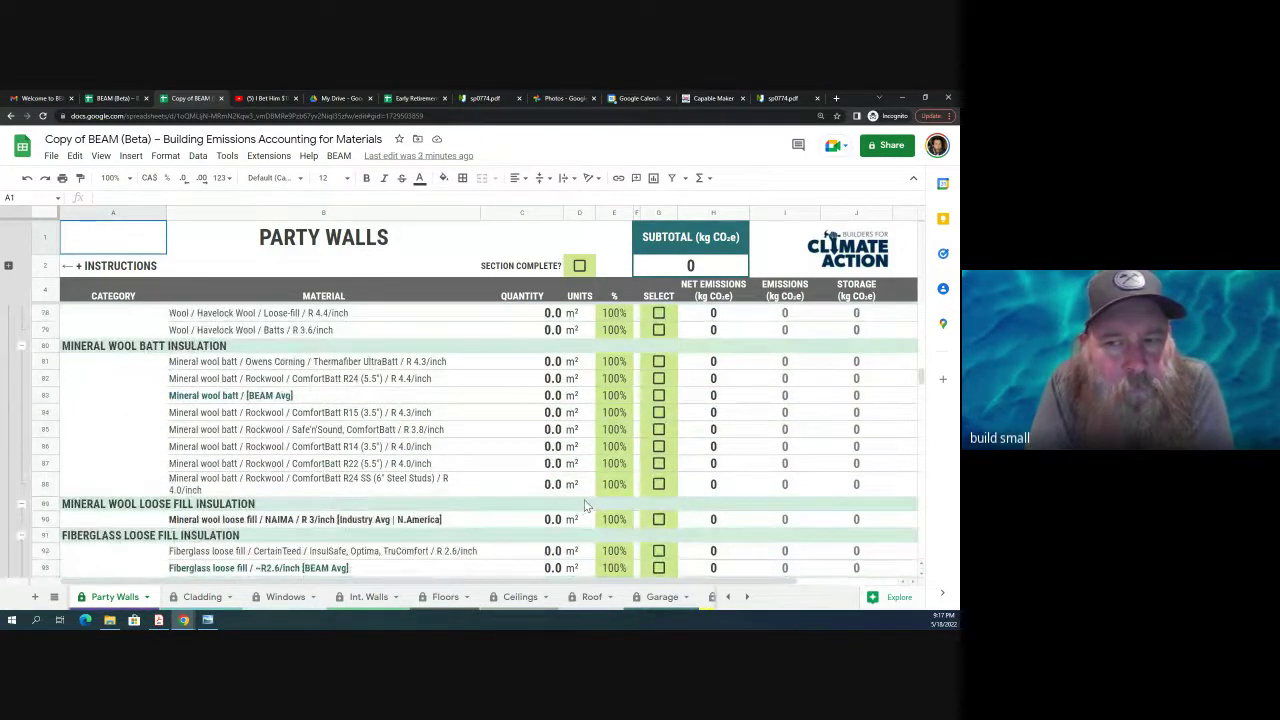
scroll(585, 507, "up", 3)
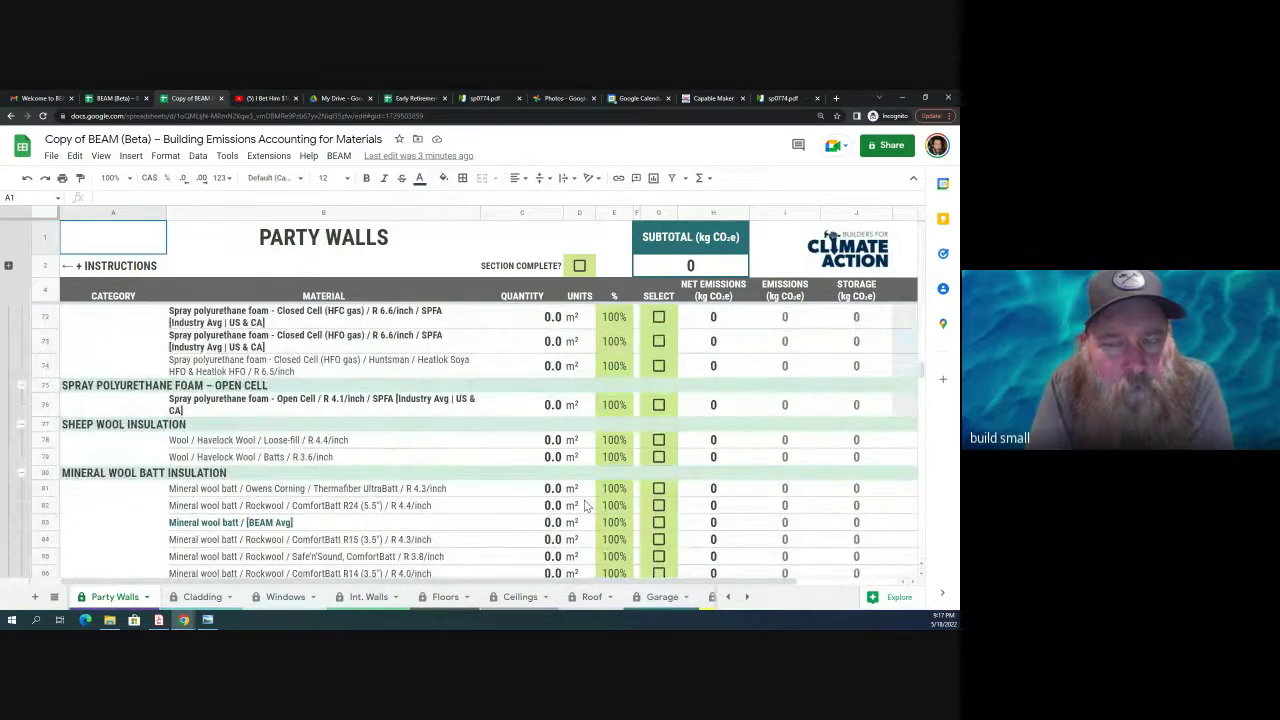
Step: Look through the cavity insulation materials on the Party Walls sheet and select the Owens Corning Thermafiber UltraBatt row
scroll(585, 507, "up", 4)
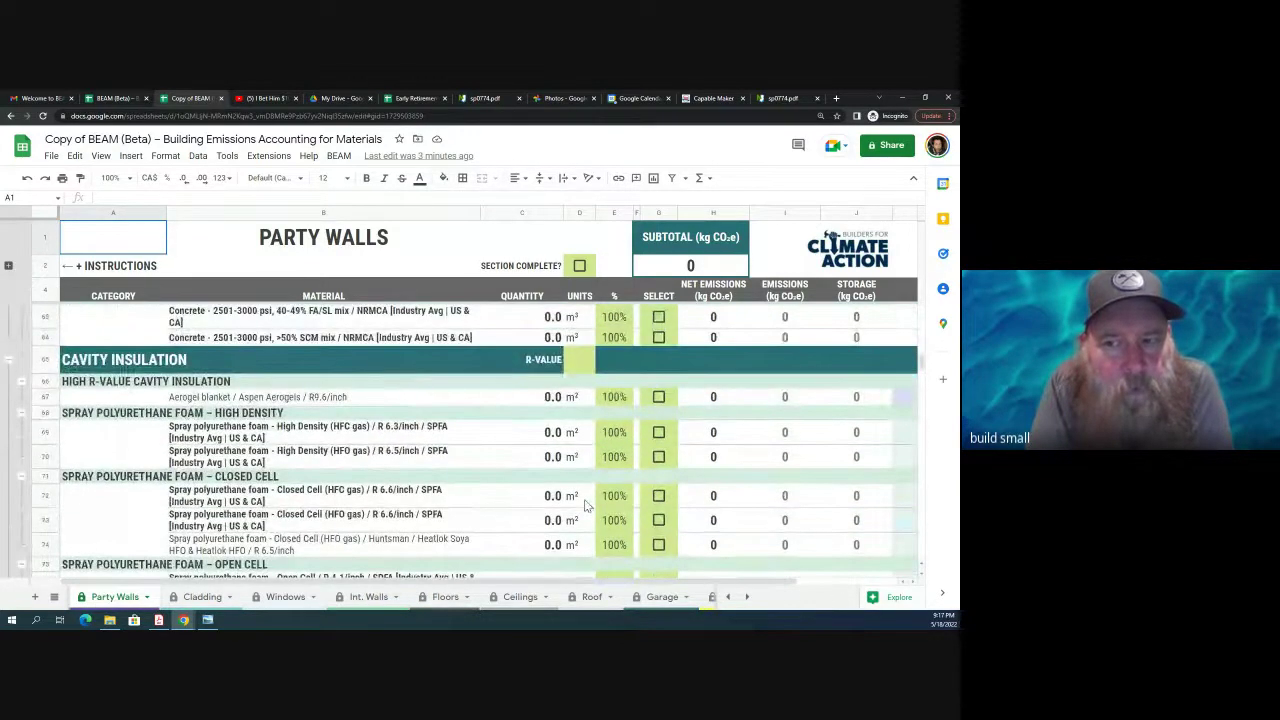
scroll(587, 507, "up", 4)
scroll(587, 507, "down", 4)
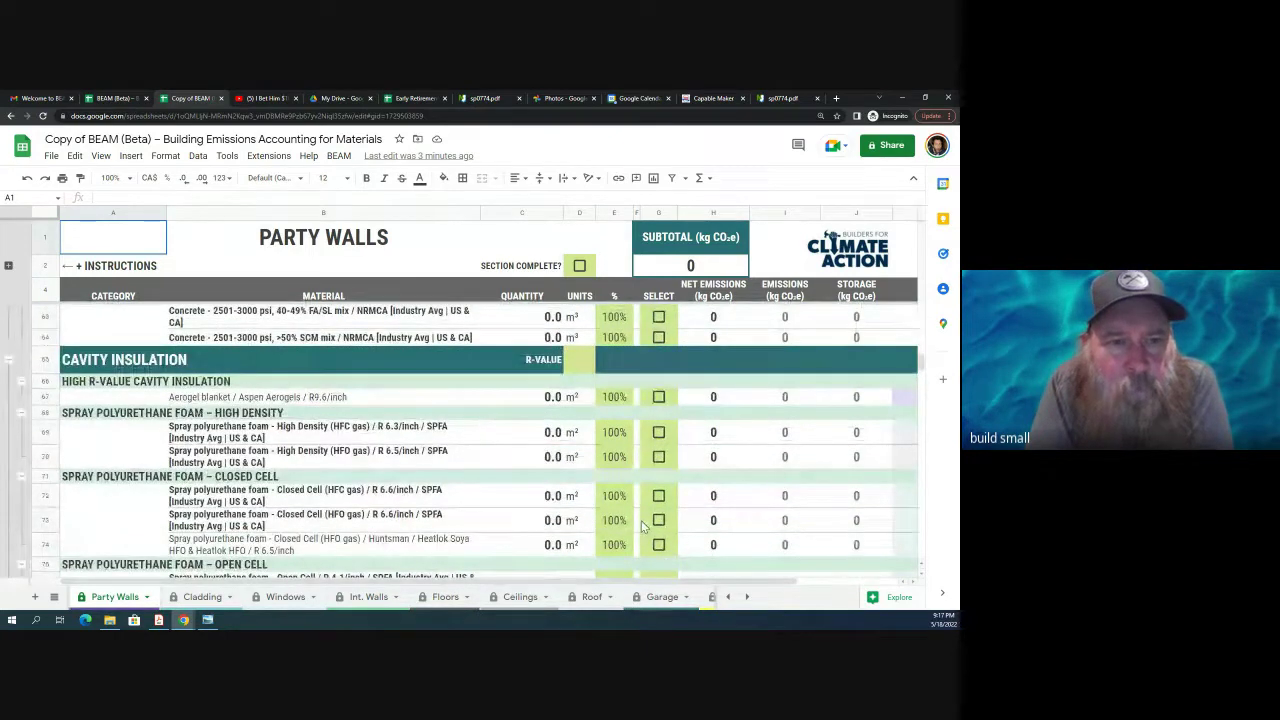
scroll(406, 503, "down", 4)
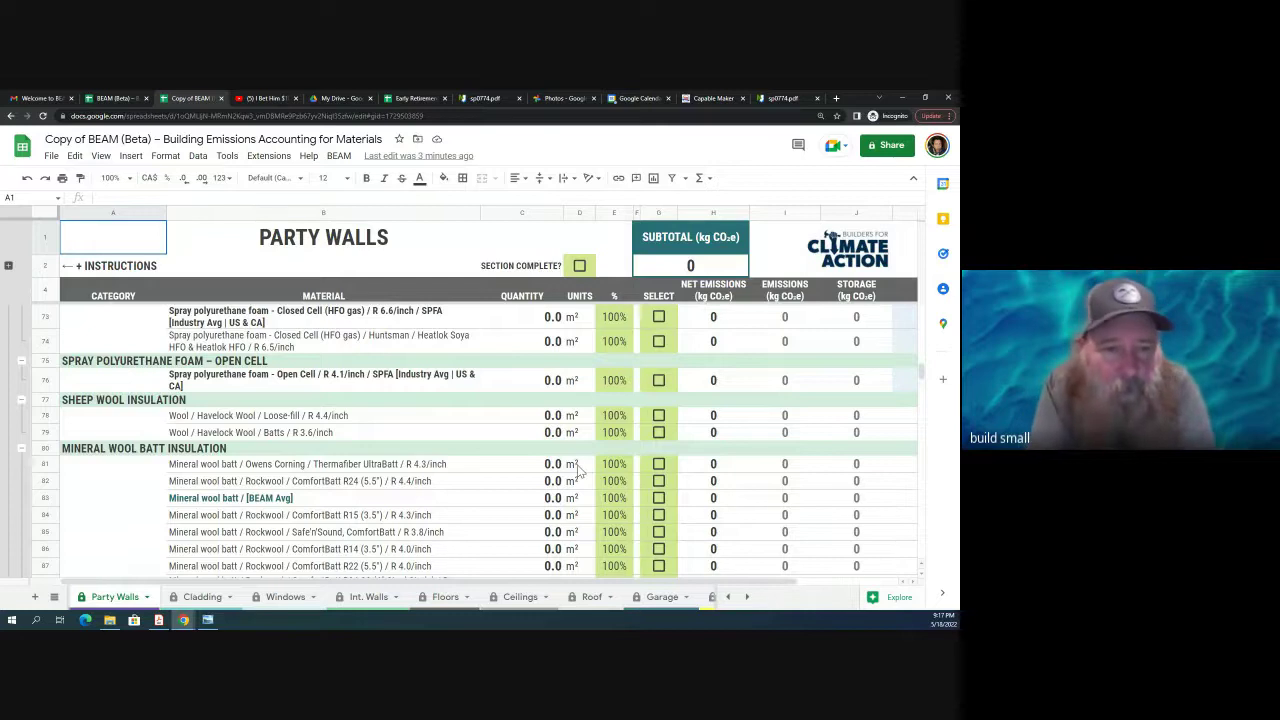
scroll(578, 470, "down", 1)
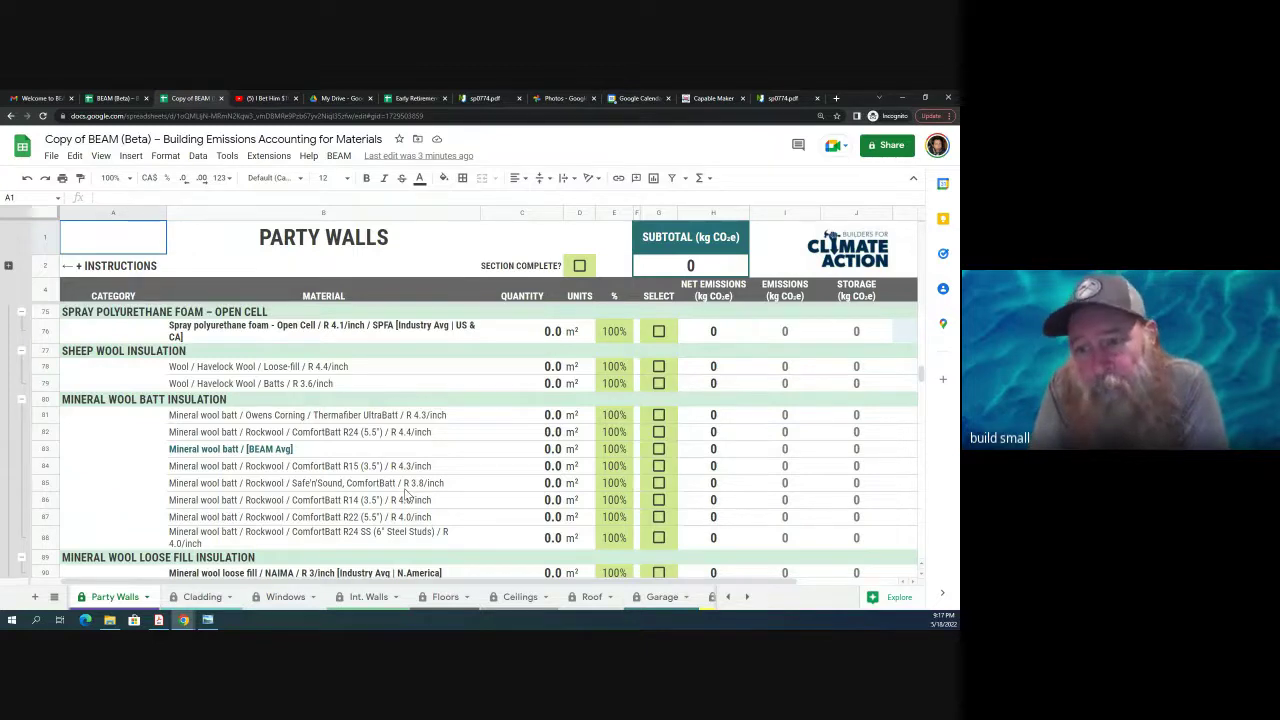
scroll(407, 494, "down", 1)
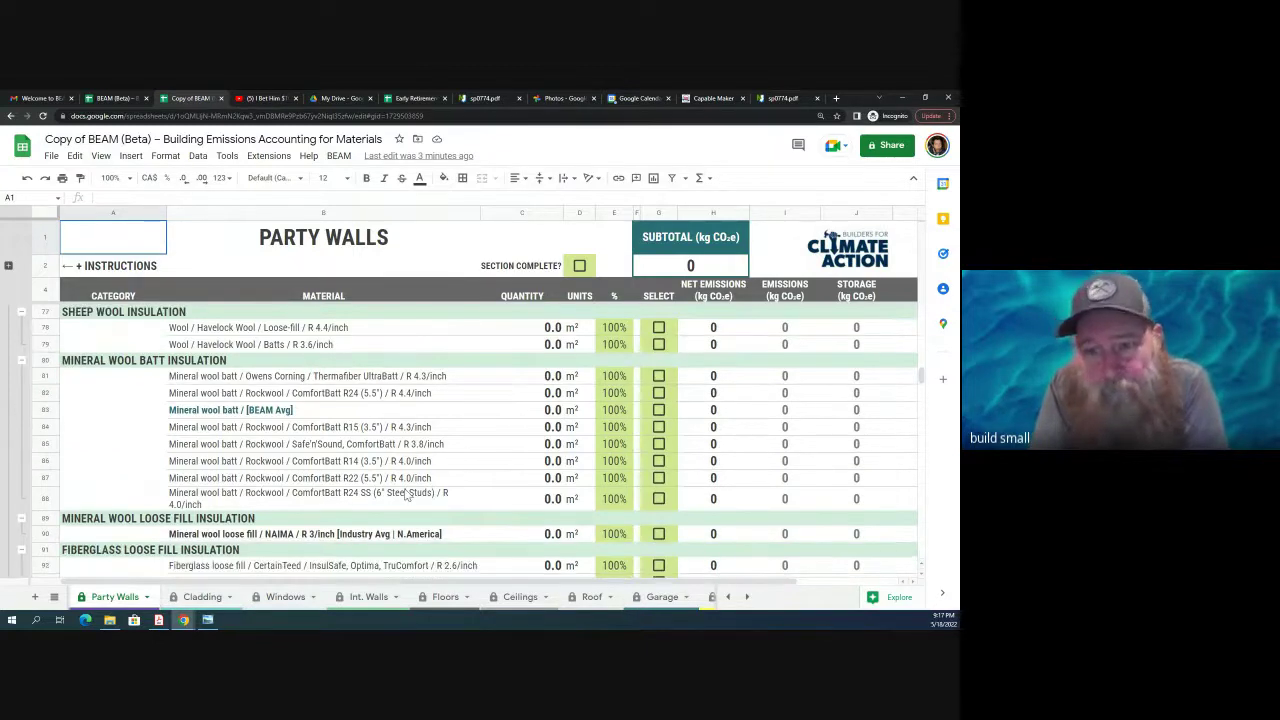
left_click(45, 376)
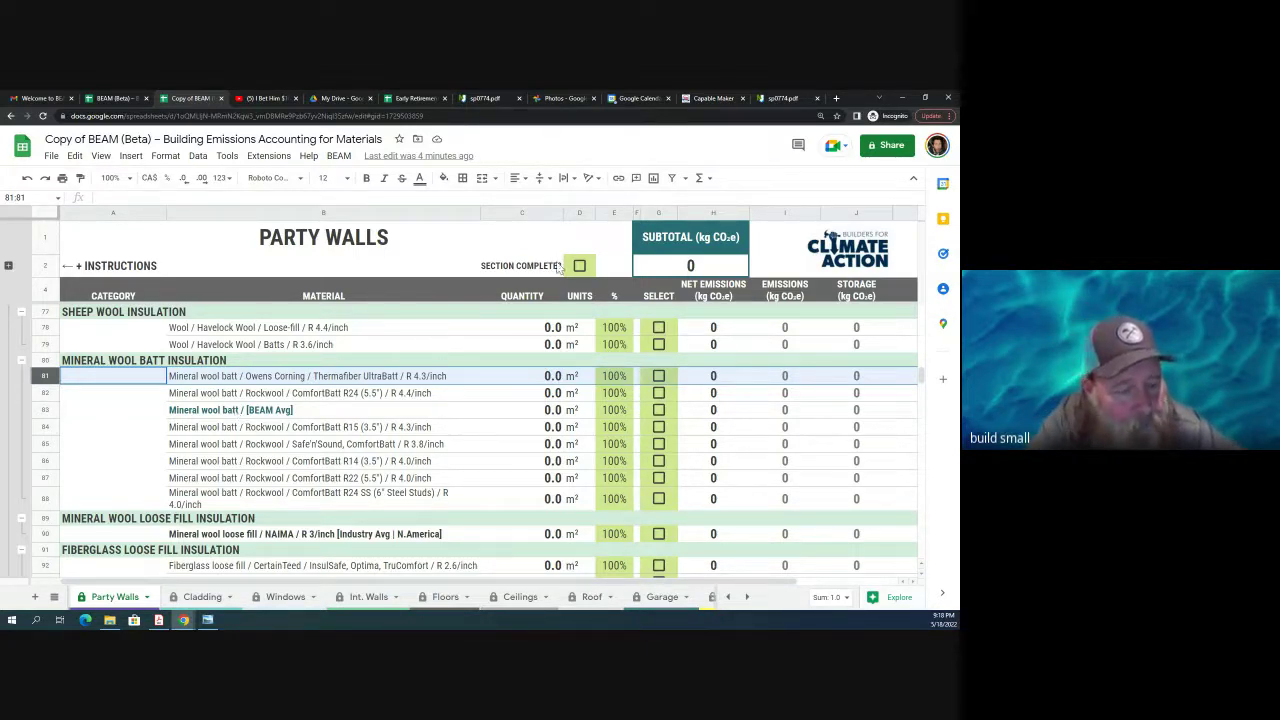
Step: Switch to Gmail, open Google Maps from there and close the YouTube page
left_click(836, 99)
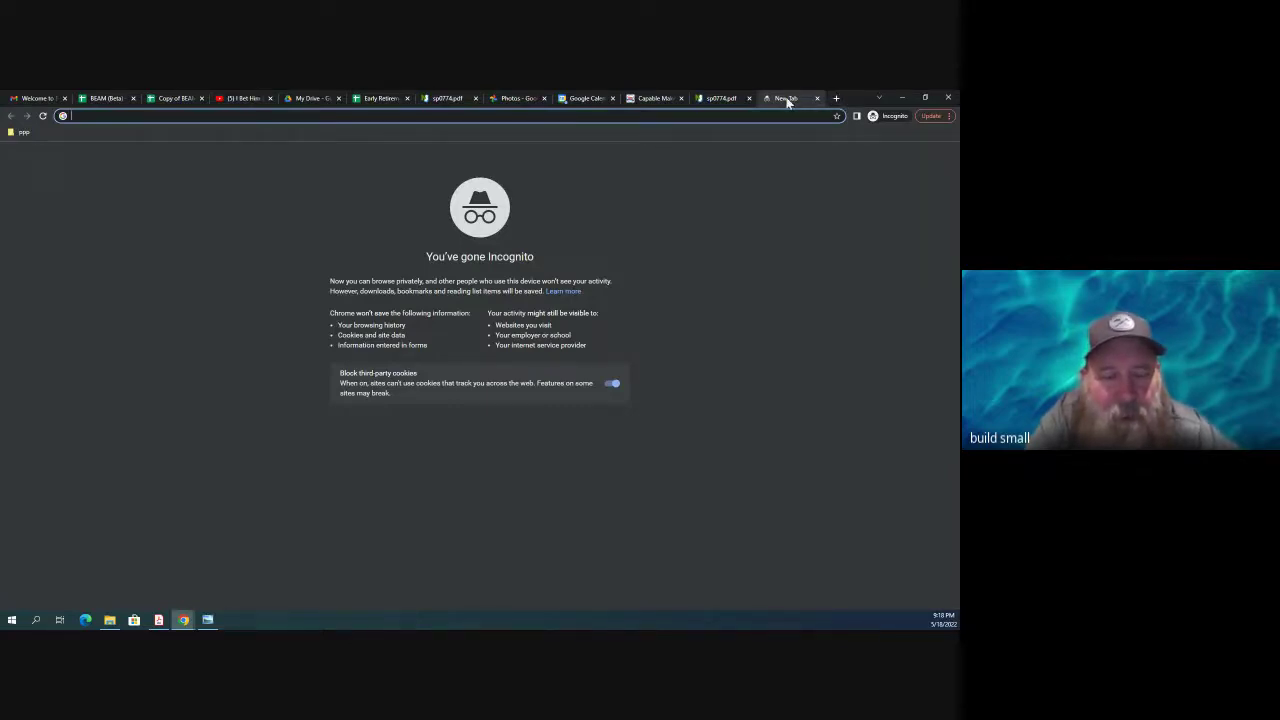
left_click(816, 98)
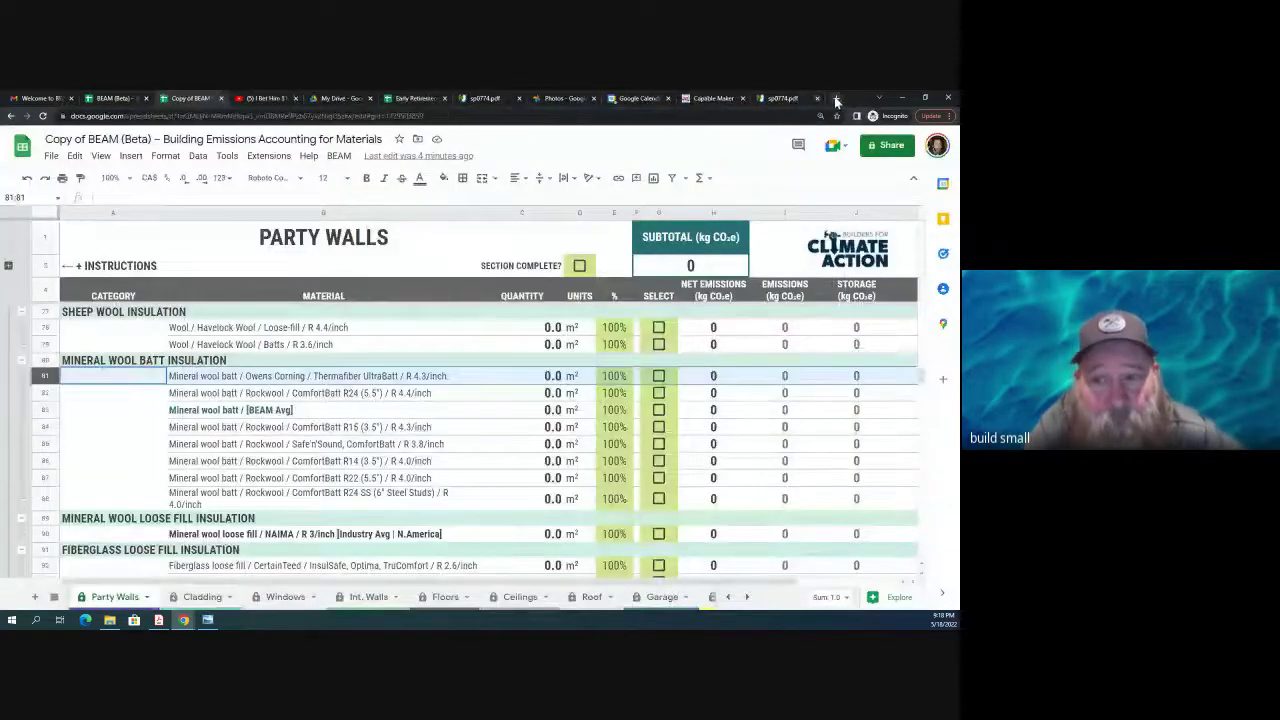
left_click(38, 98)
left_click(918, 142)
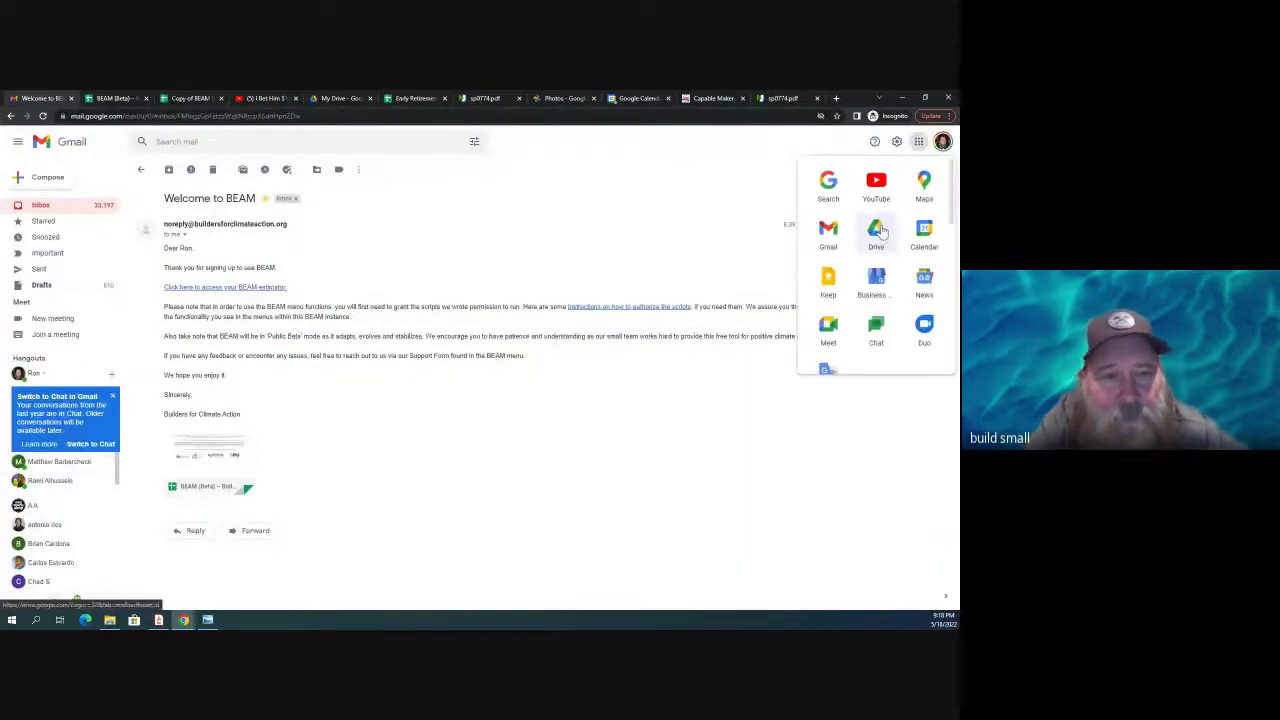
left_click(922, 185)
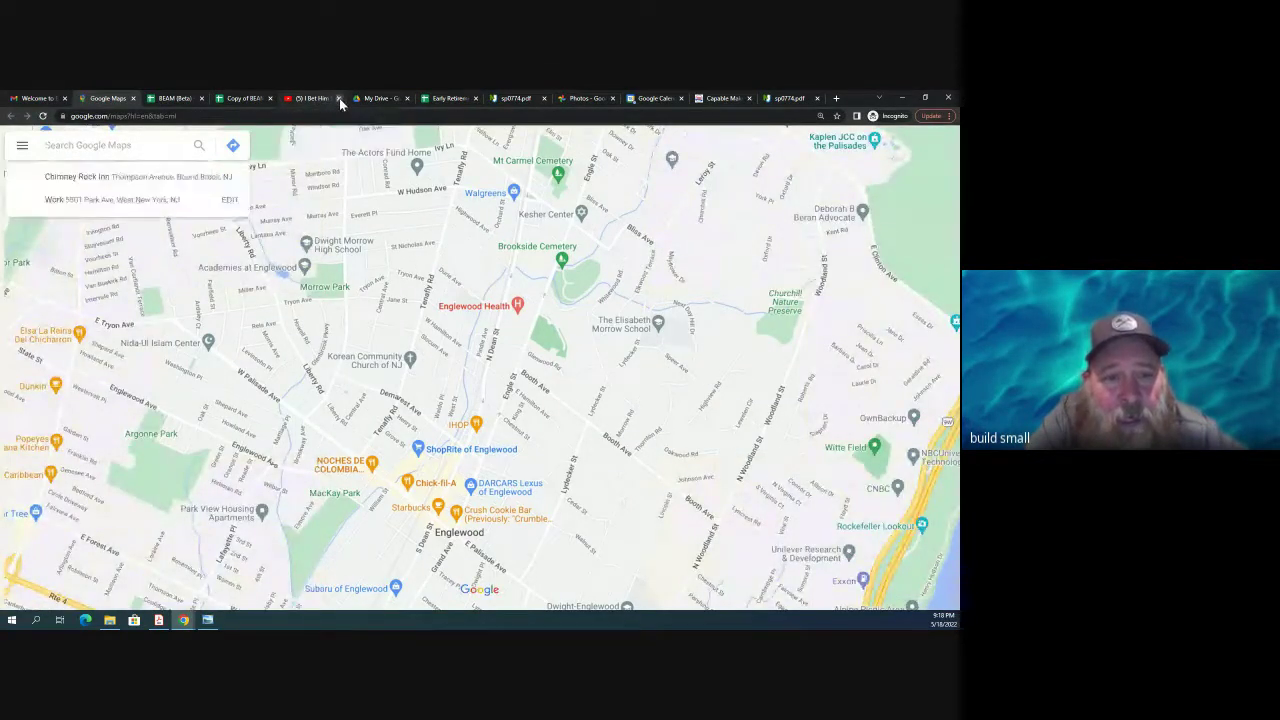
left_click(340, 98)
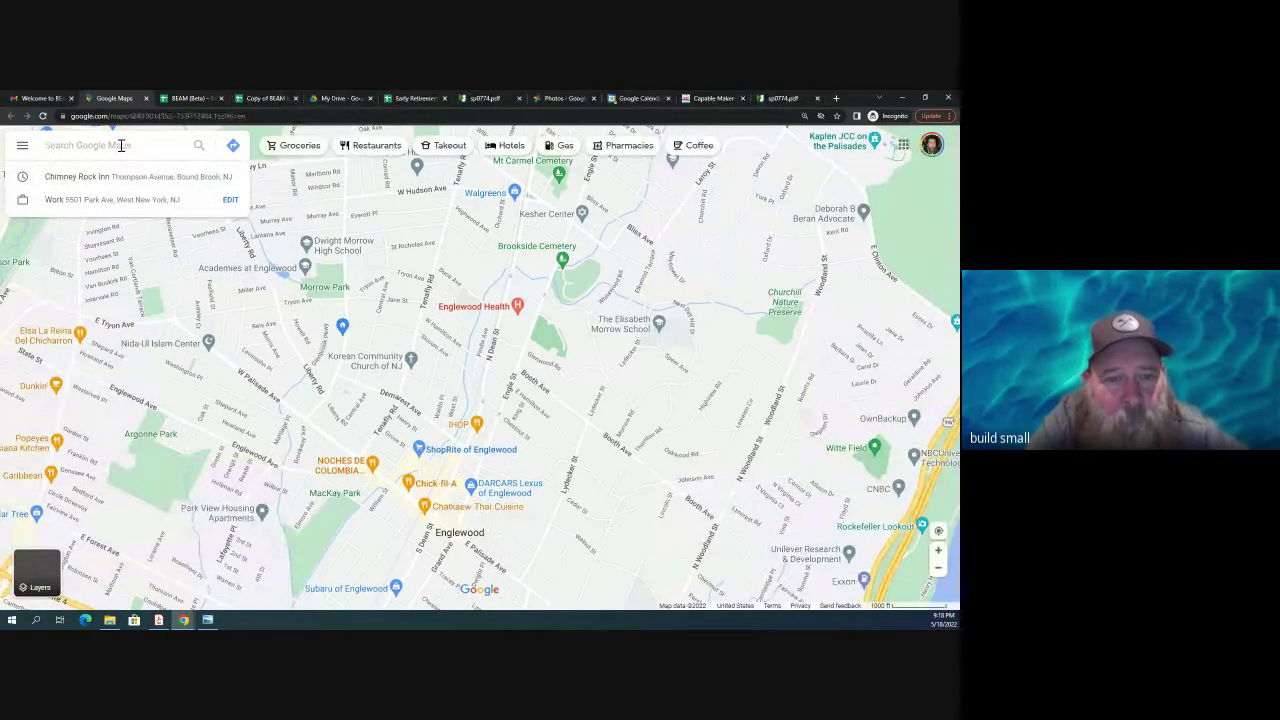
Step: Enter "maytag manufacture" as the search text in Google Maps
type("mata")
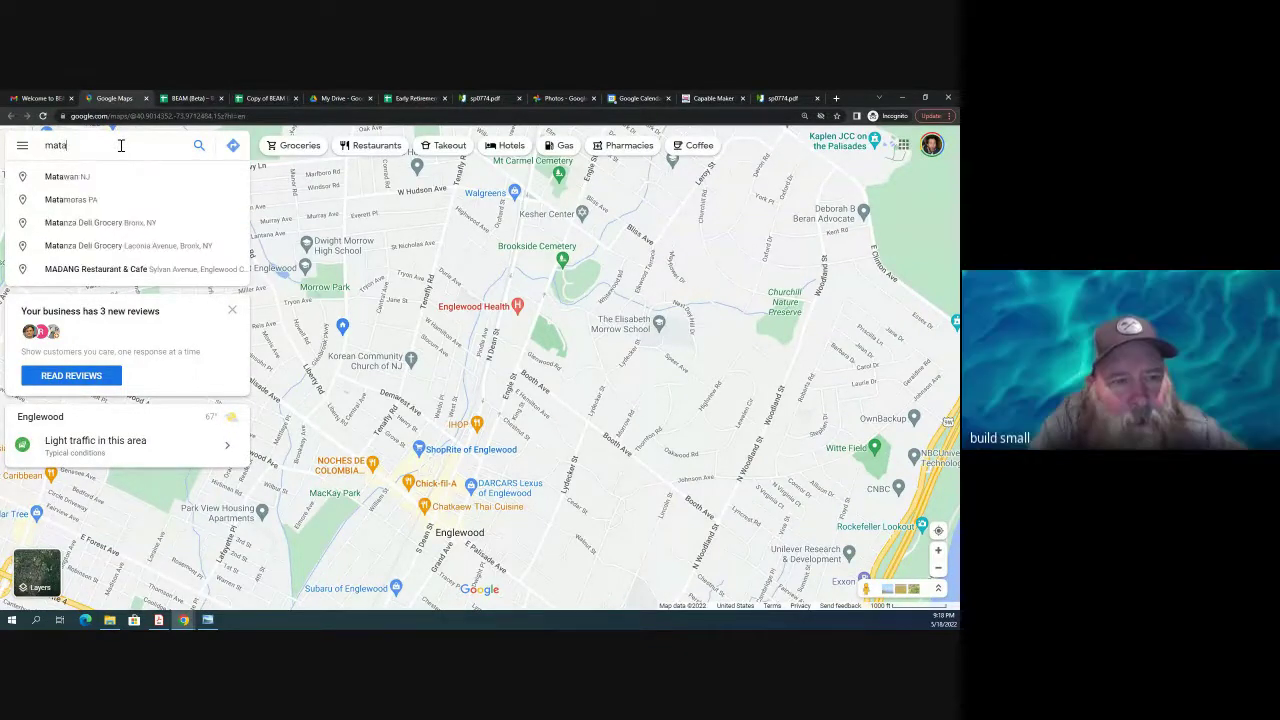
type("ge")
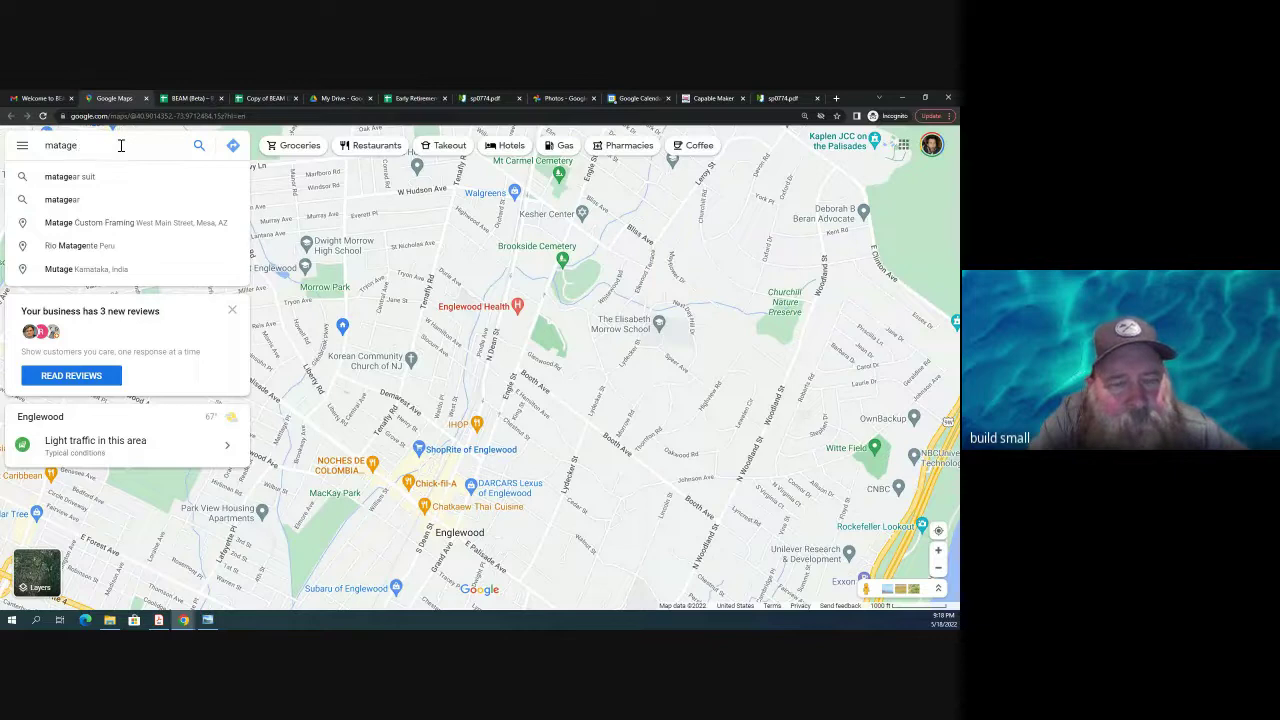
key("BackSpace")
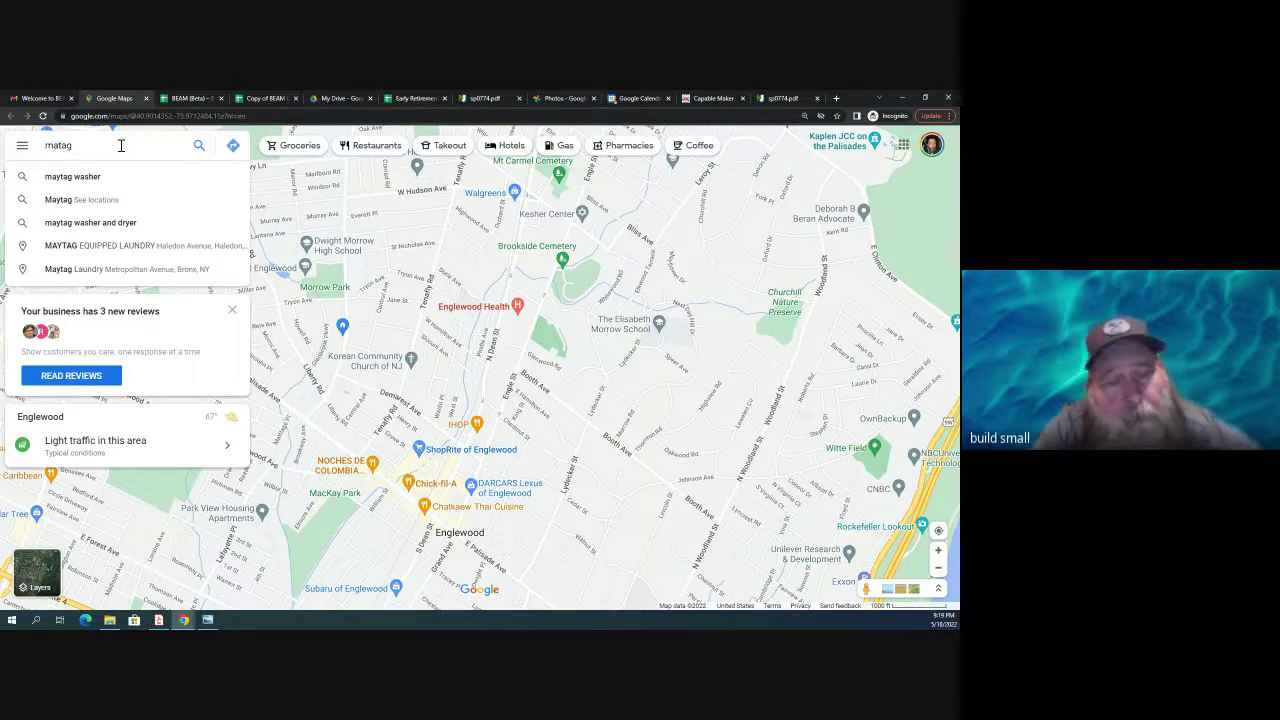
key("BackSpace")
key("BackSpace")
key("BackSpace")
type("ytag")
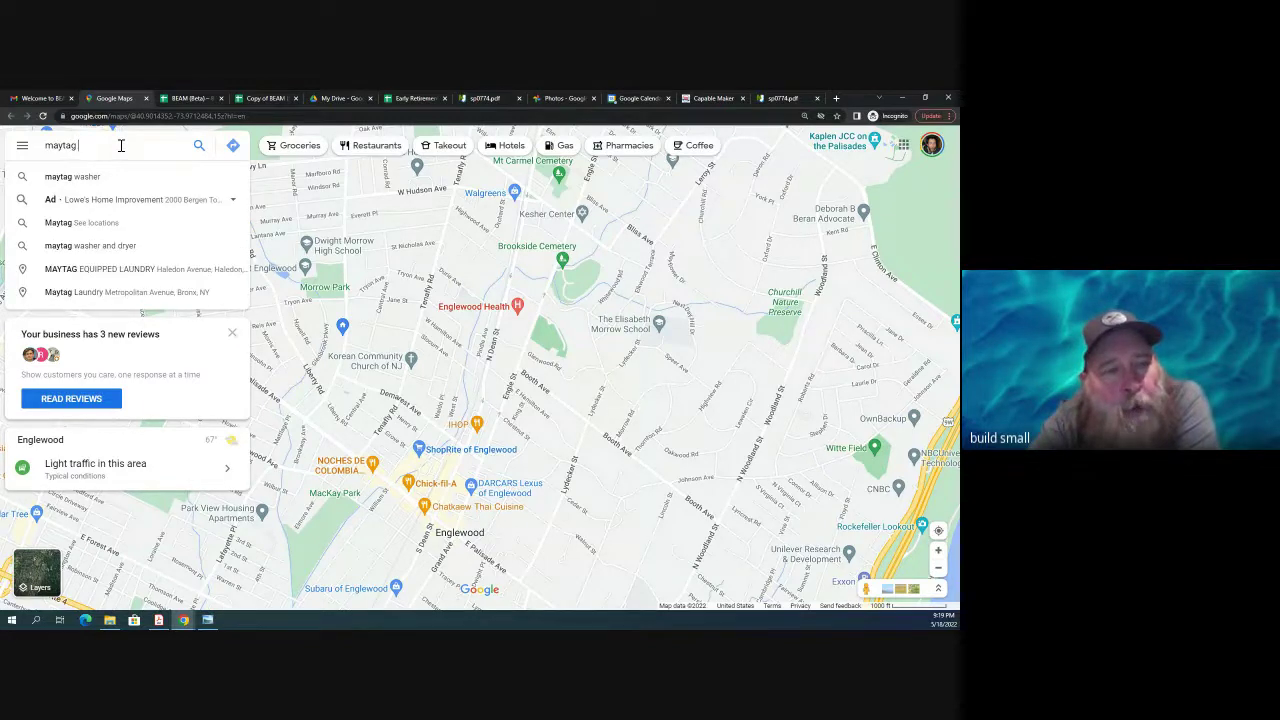
type(" man")
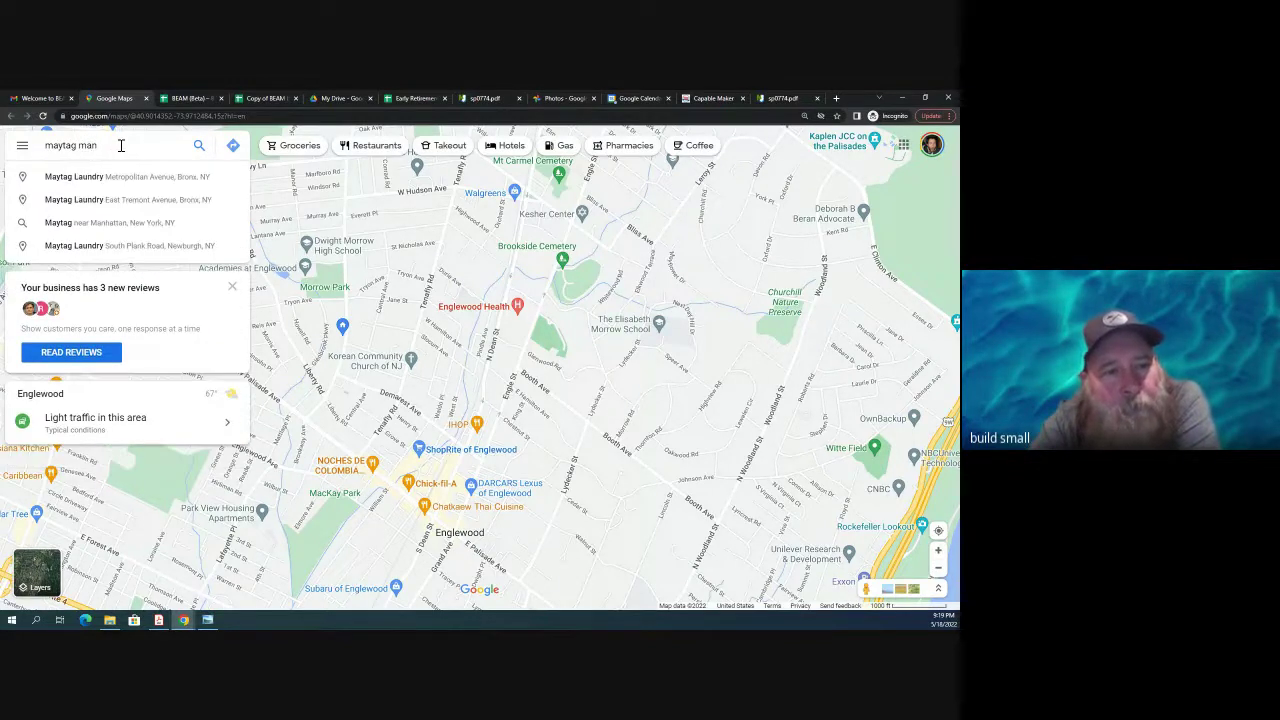
type("ufac")
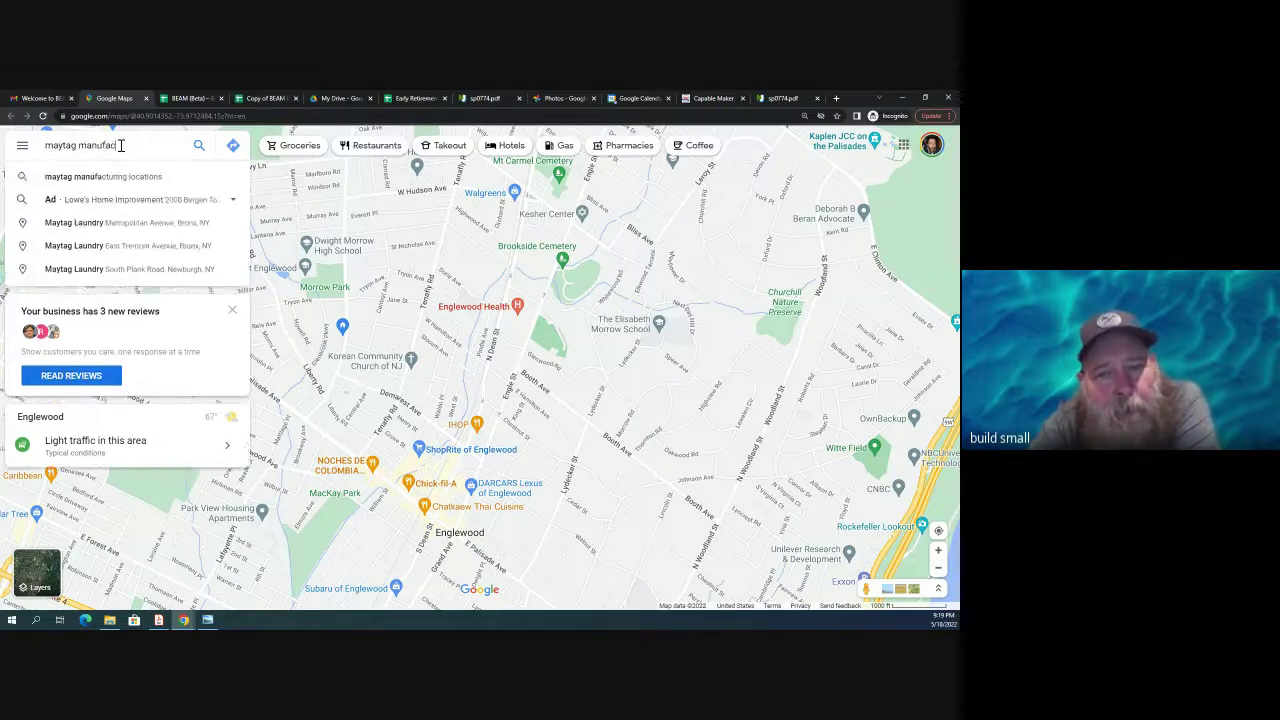
type("ture")
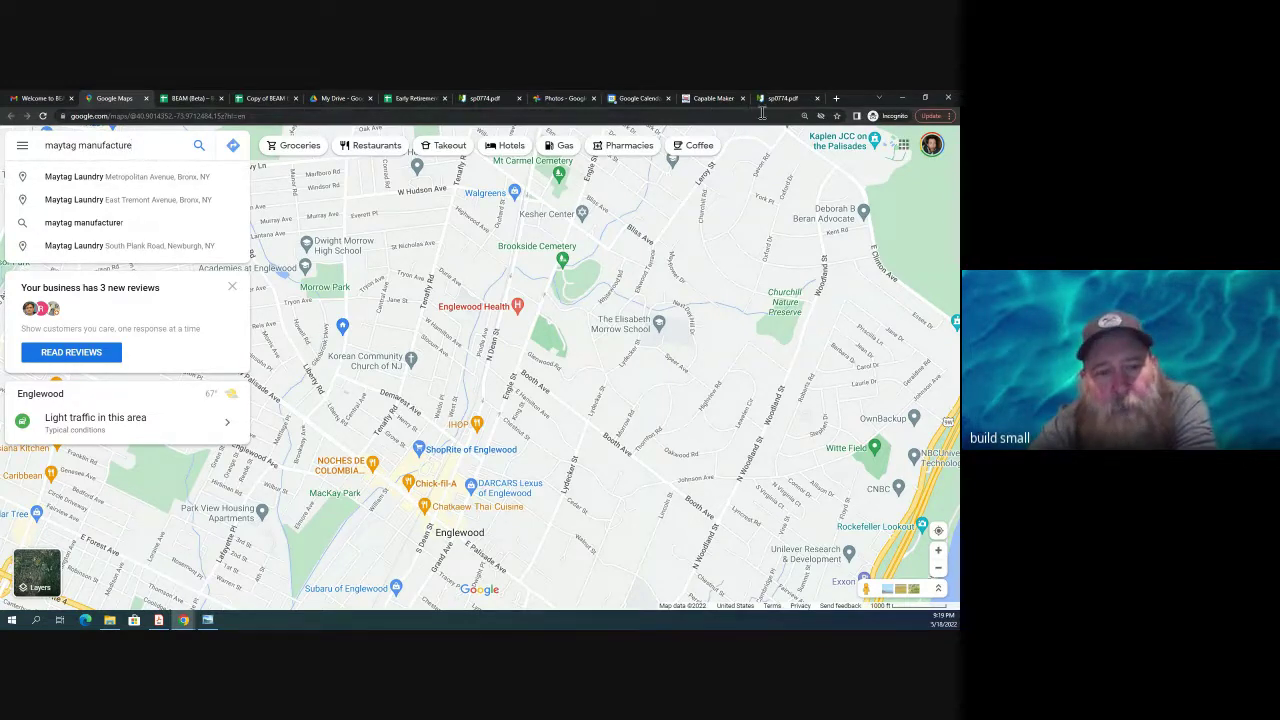
Step: Return to the Copy of BEAM spreadsheet and select the Owens Corning mineral wool batt row on the Party Walls sheet
left_click(190, 98)
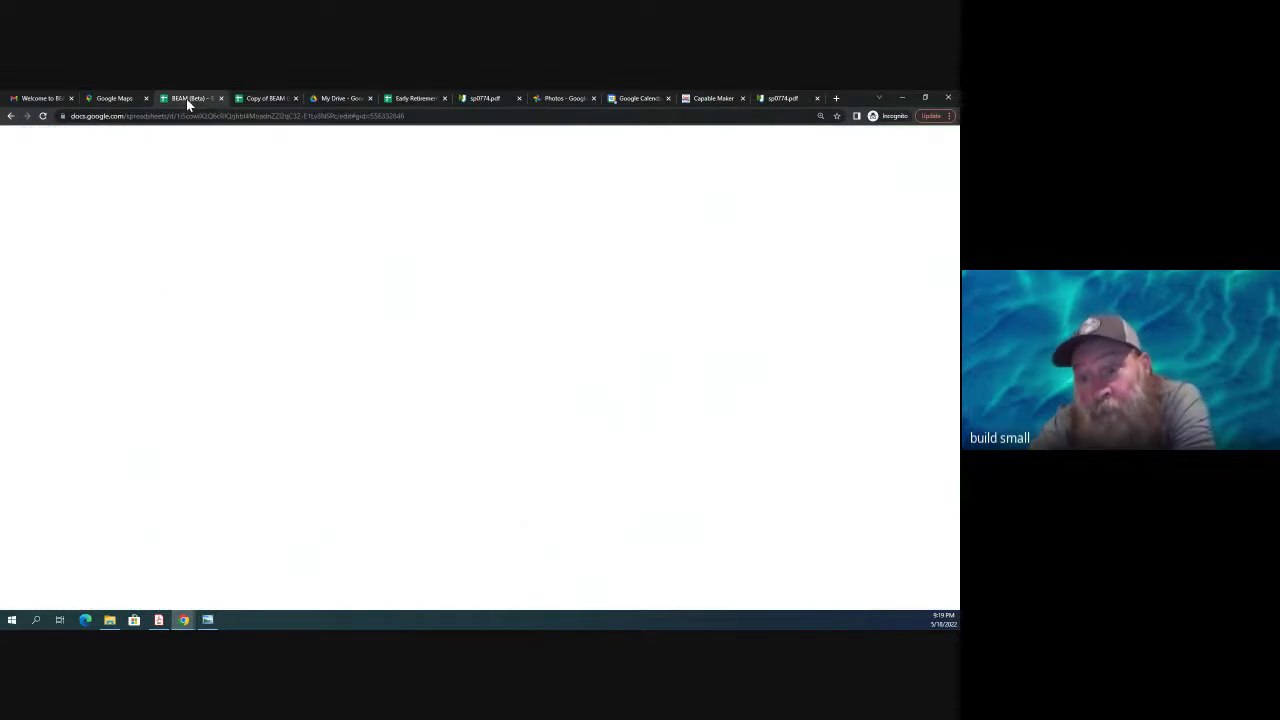
left_click(262, 98)
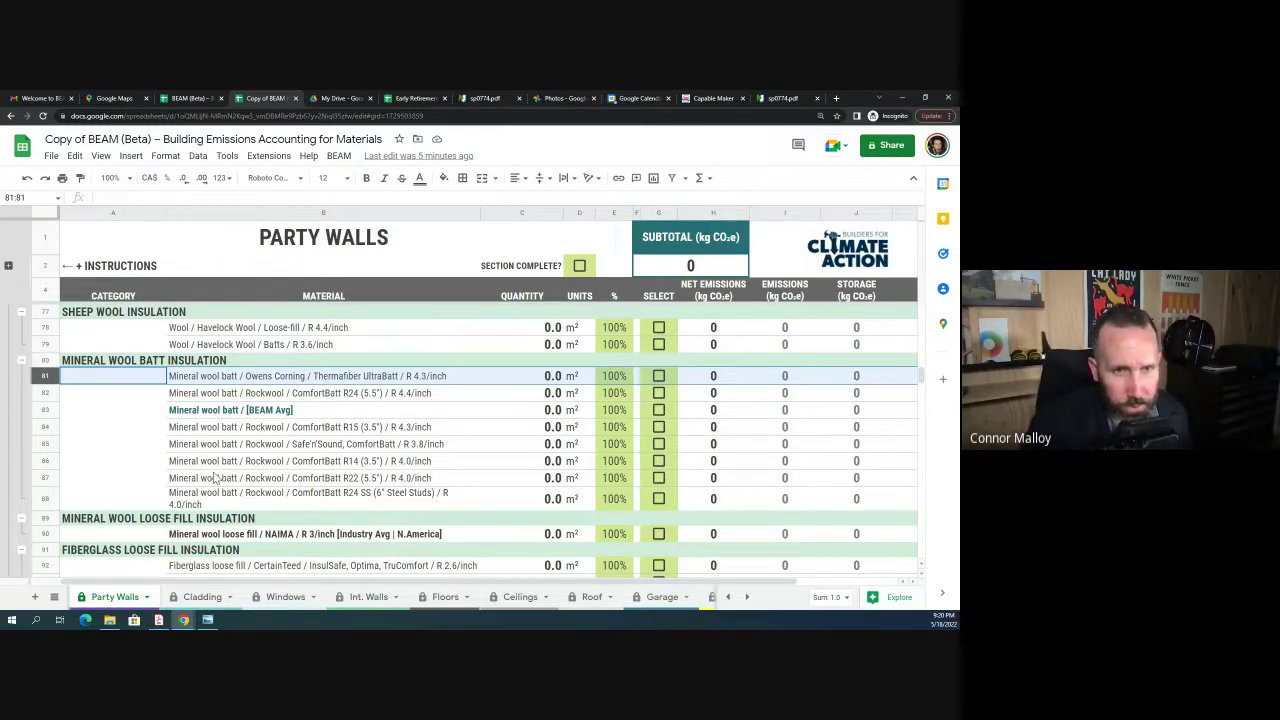
left_click(45, 393)
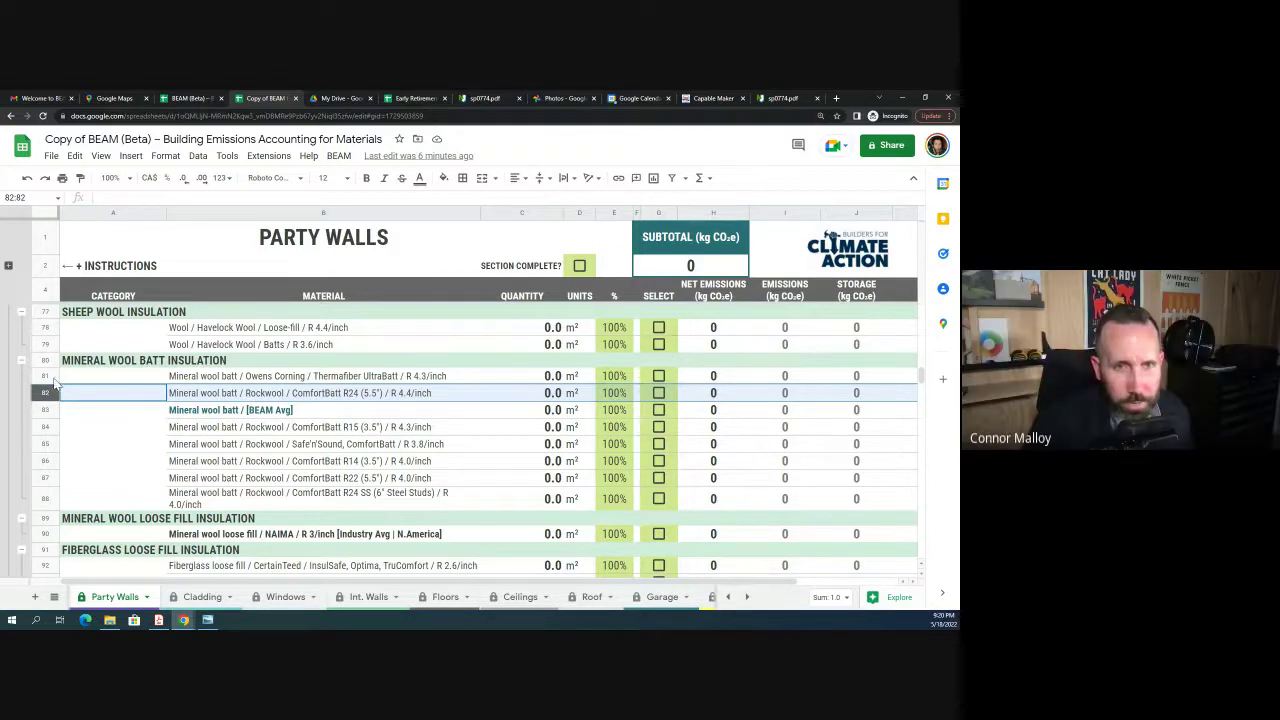
left_click(45, 376)
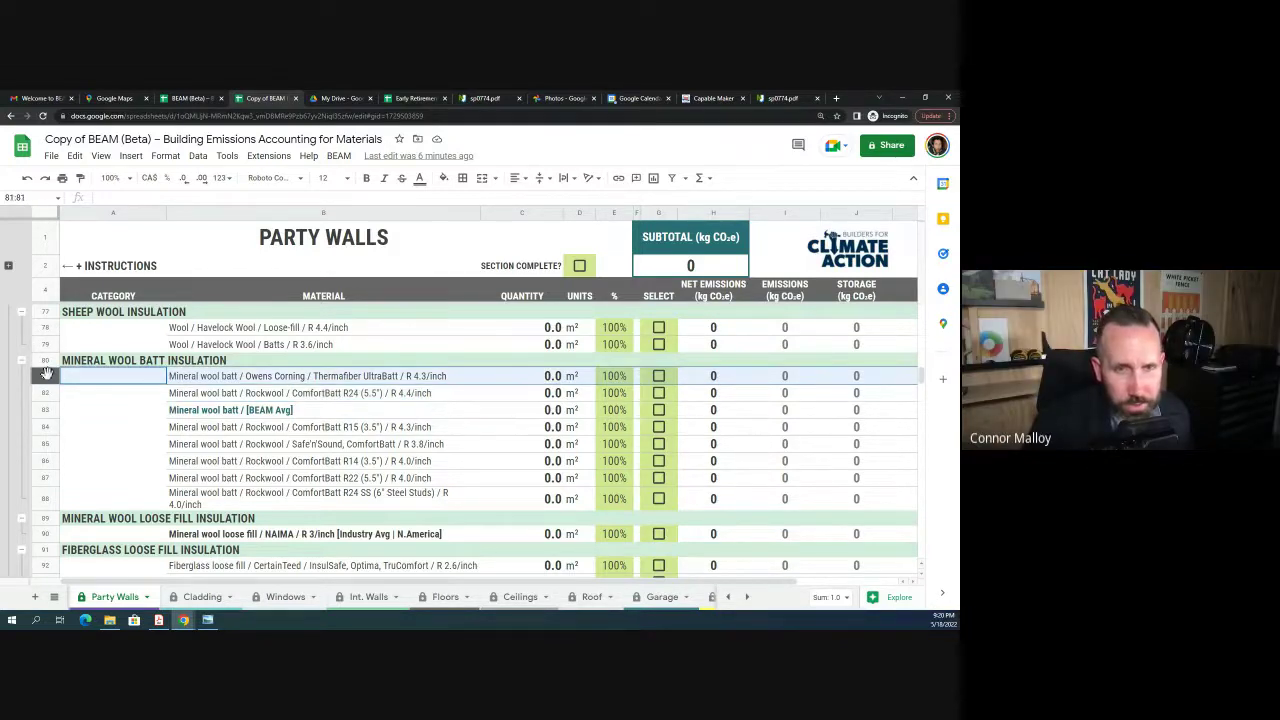
Step: Set the quantity to 10 m² for the Owens Corning, Rockwool ComfortBatt R24 (5.5") and BEAM Avg mineral wool batts
left_click(556, 381)
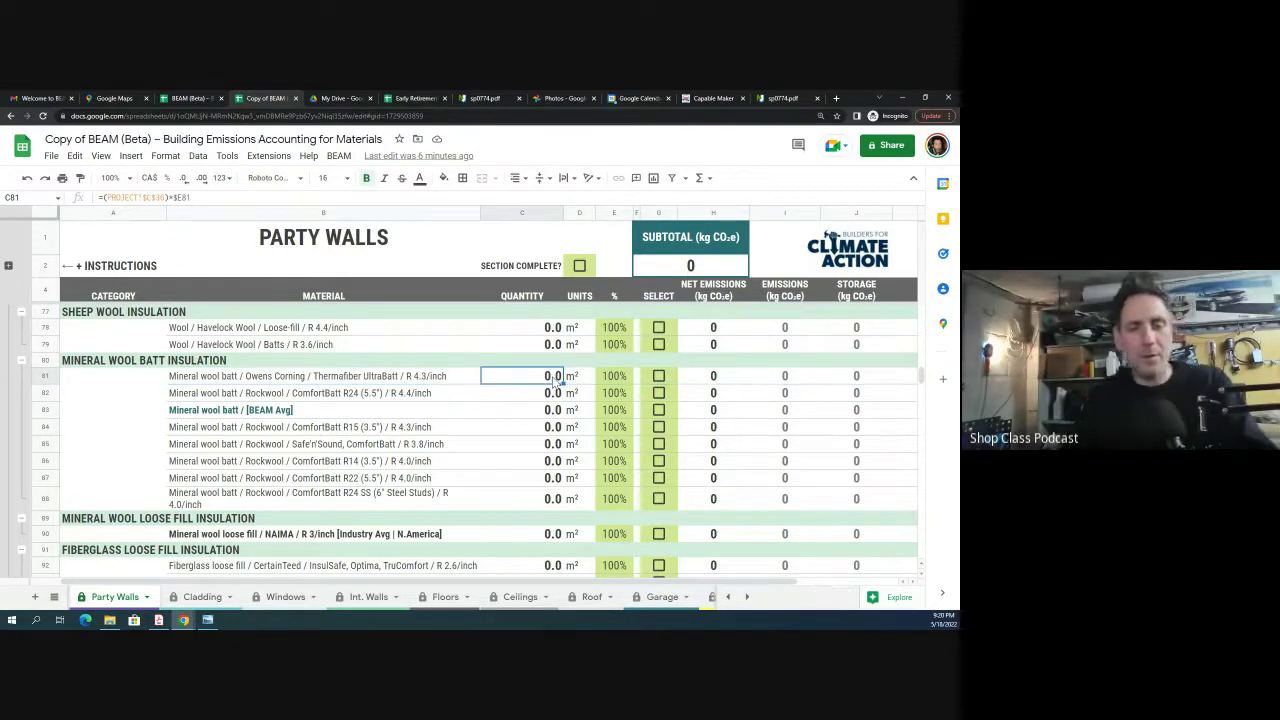
type("10")
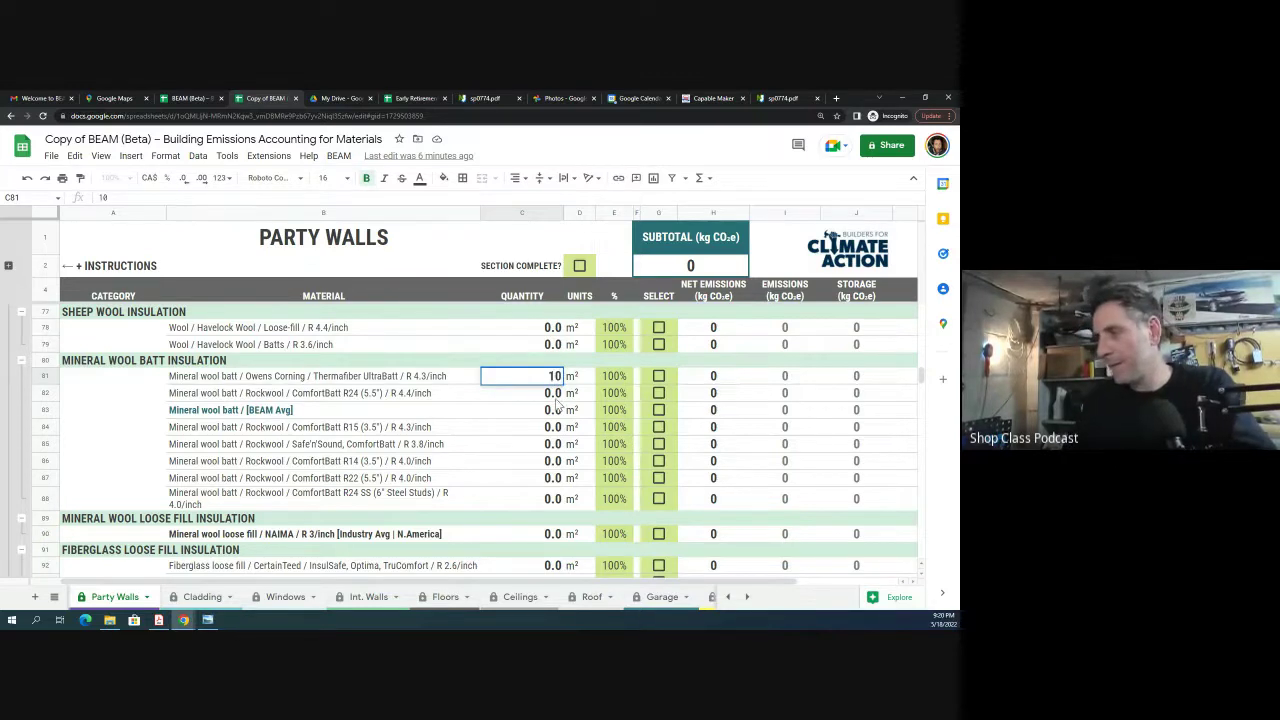
key("Return")
type("10")
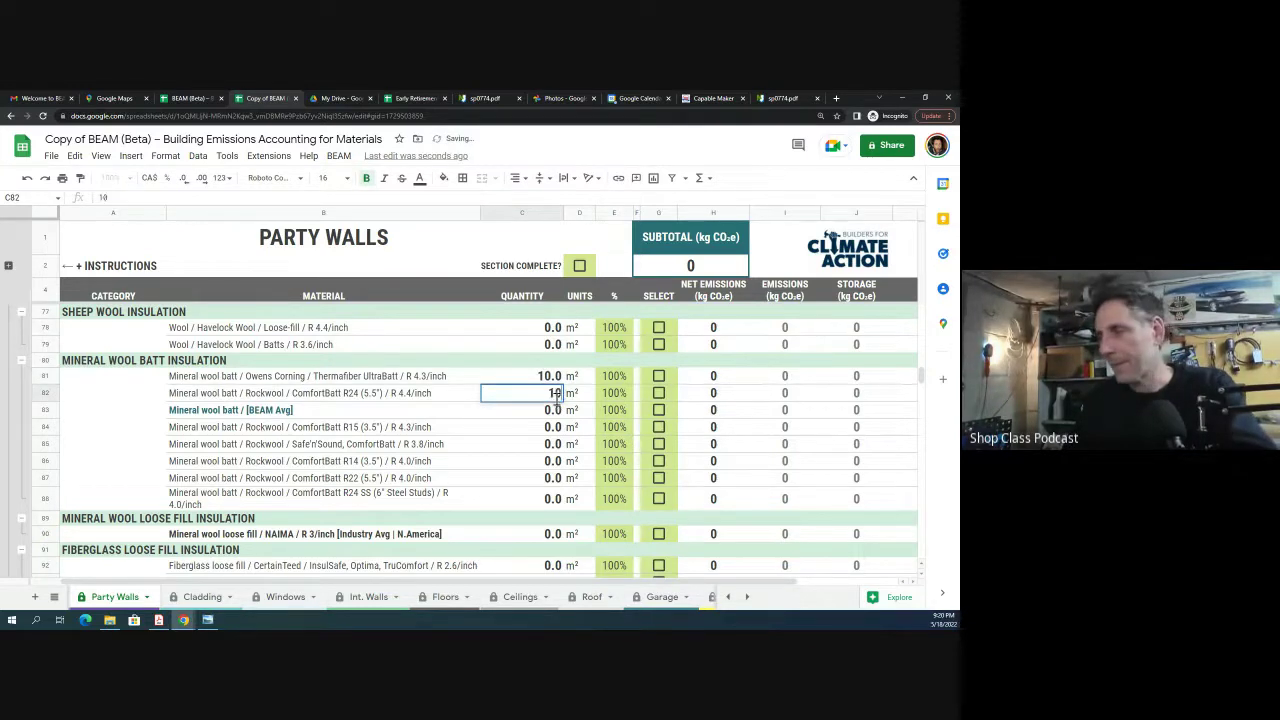
key("Return")
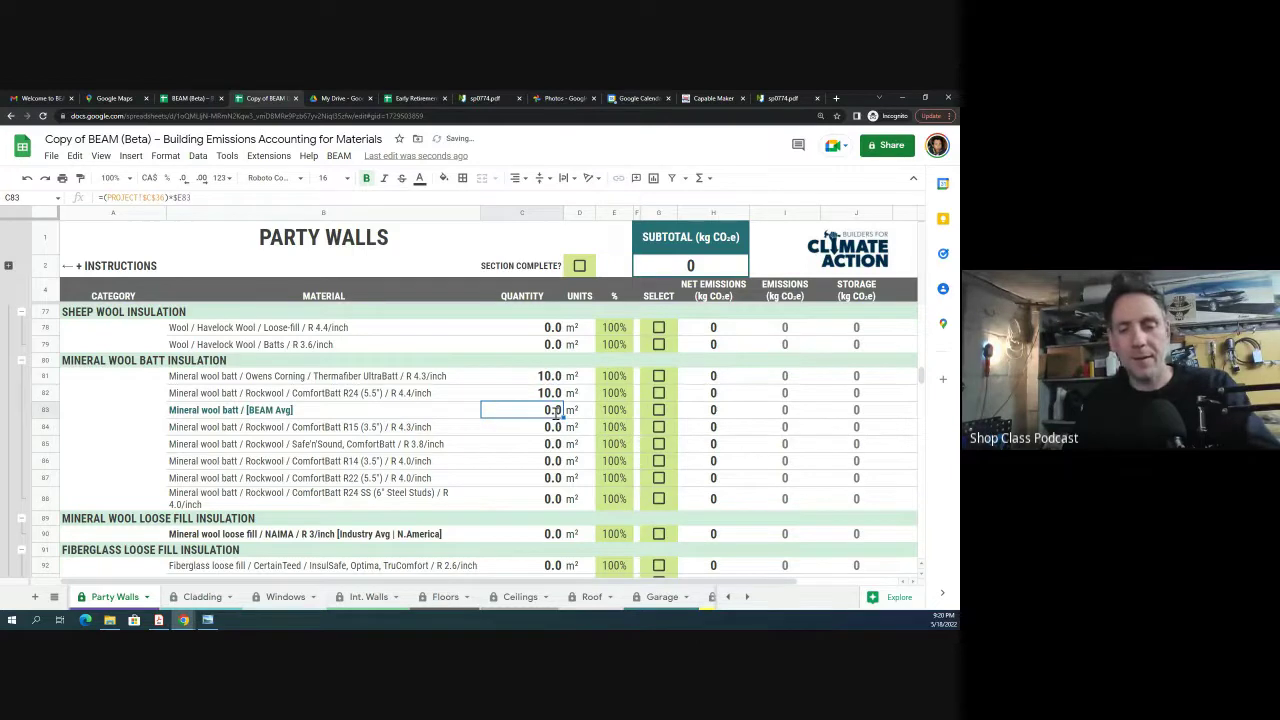
type("10")
key("Return")
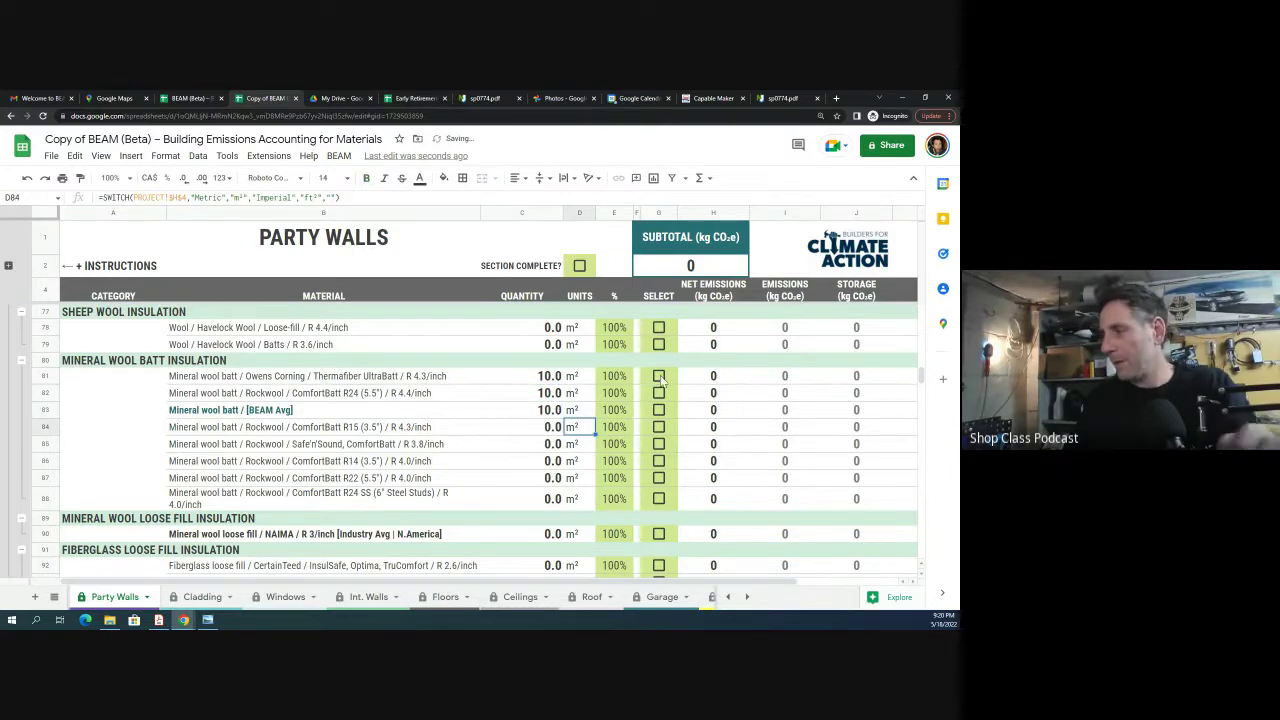
Step: Mark the Owens Corning, ComfortBatt R24 (5.5") and BEAM Avg mineral wool batts as selected and inspect the Party Walls subtotal
left_click(658, 376)
left_click(658, 393)
left_click(659, 410)
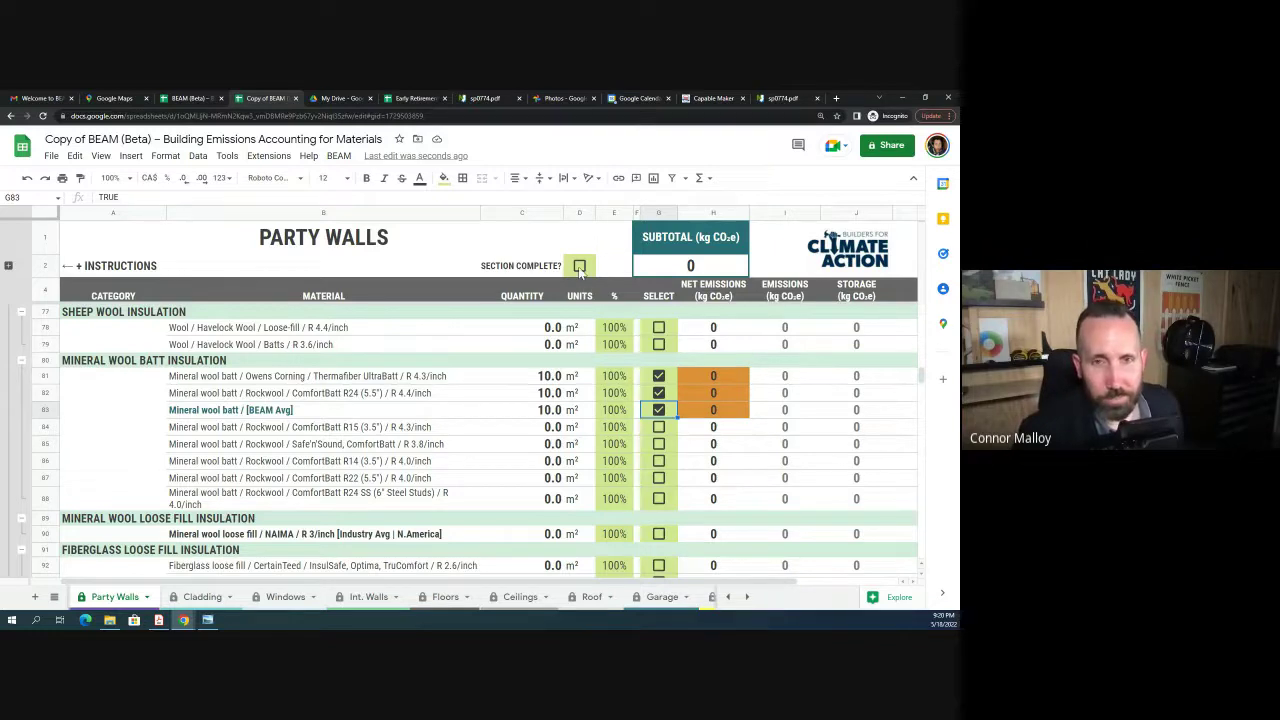
left_click(690, 265)
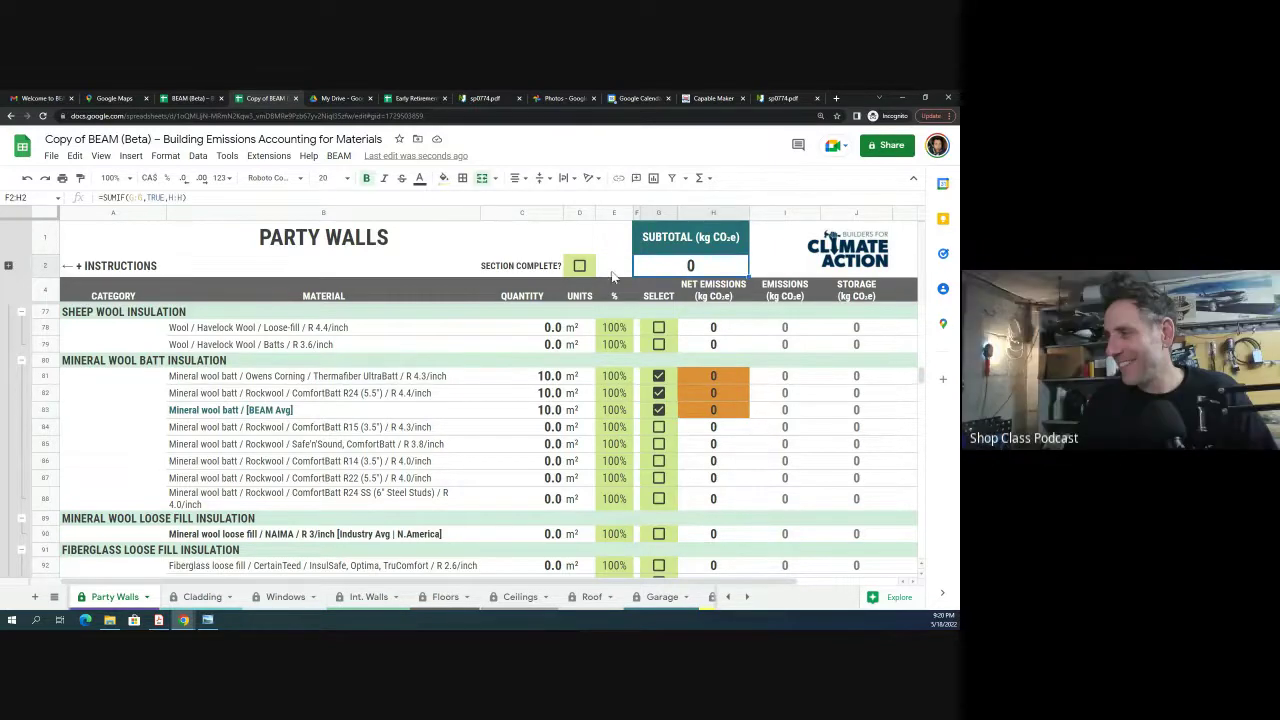
Step: Set the framing spacing of the light steel frame walls to 16 in
scroll(655, 358, "up", 3)
scroll(658, 355, "up", 10)
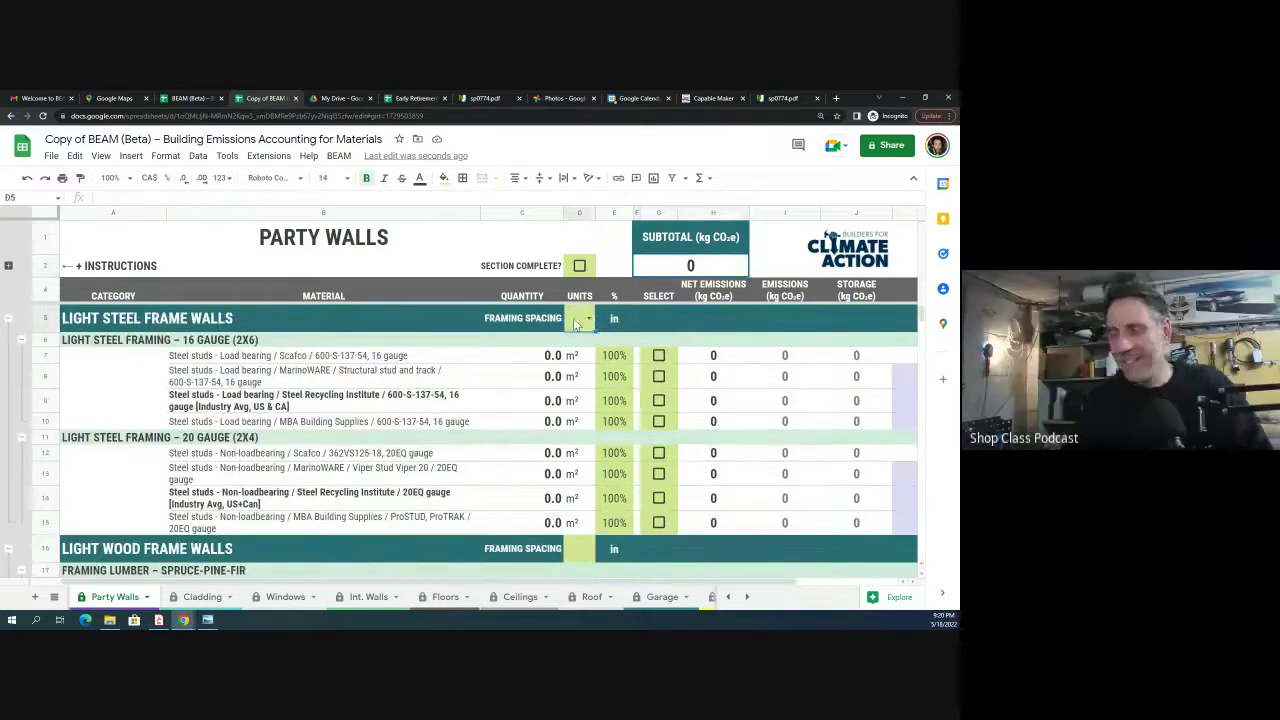
left_click(576, 320)
type("16")
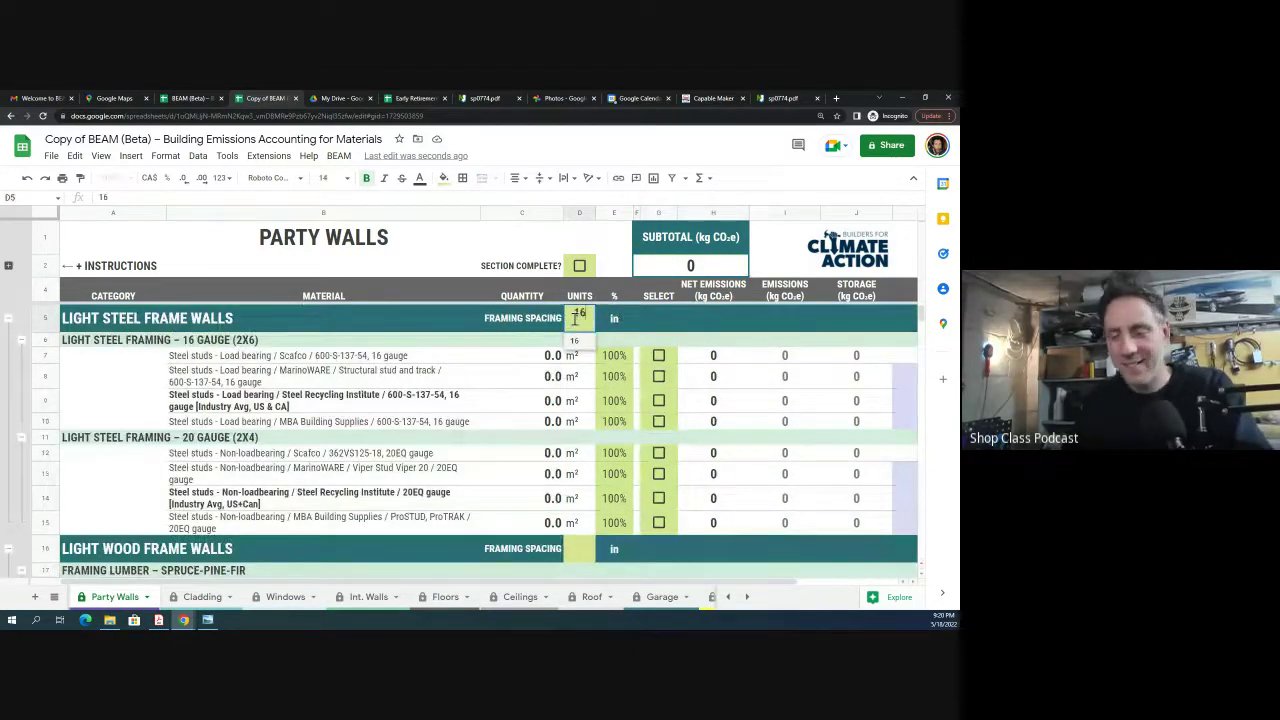
key("Return")
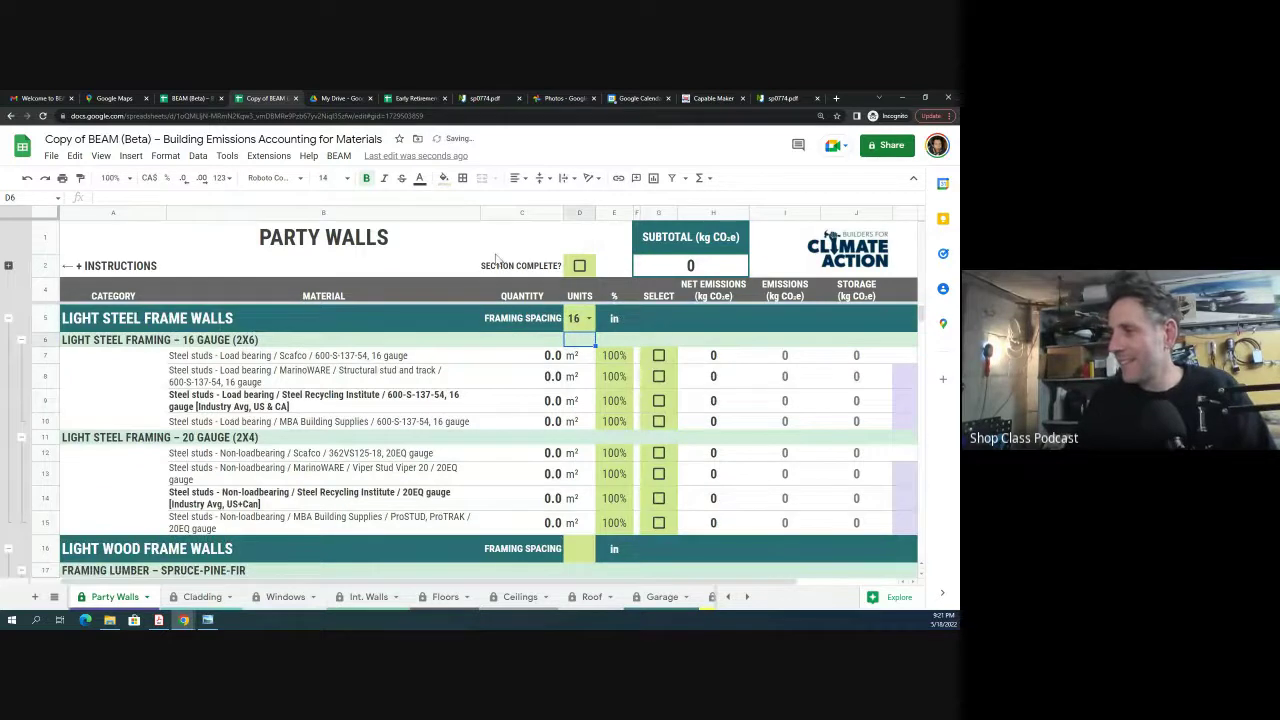
Step: Go back to the three selected mineral wool batts and check their net emissions and the Owens Corning selection
scroll(724, 410, "down", 4)
scroll(724, 410, "down", 15)
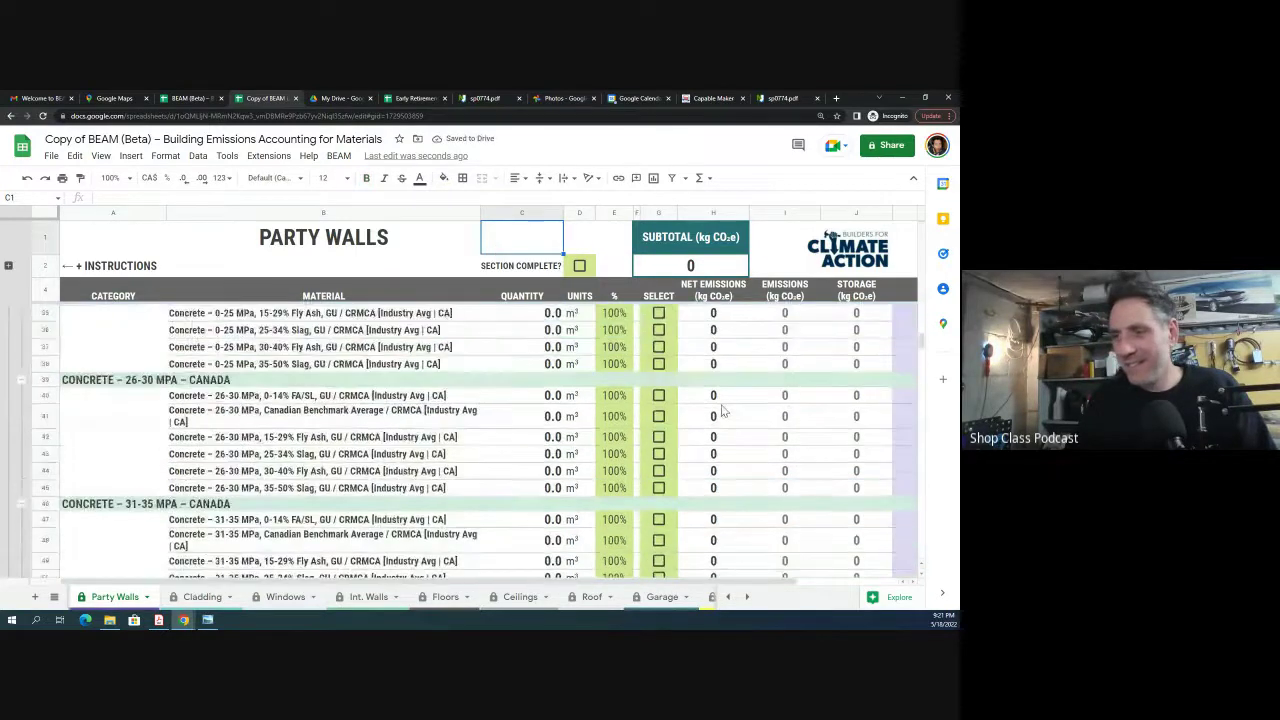
scroll(721, 410, "down", 2)
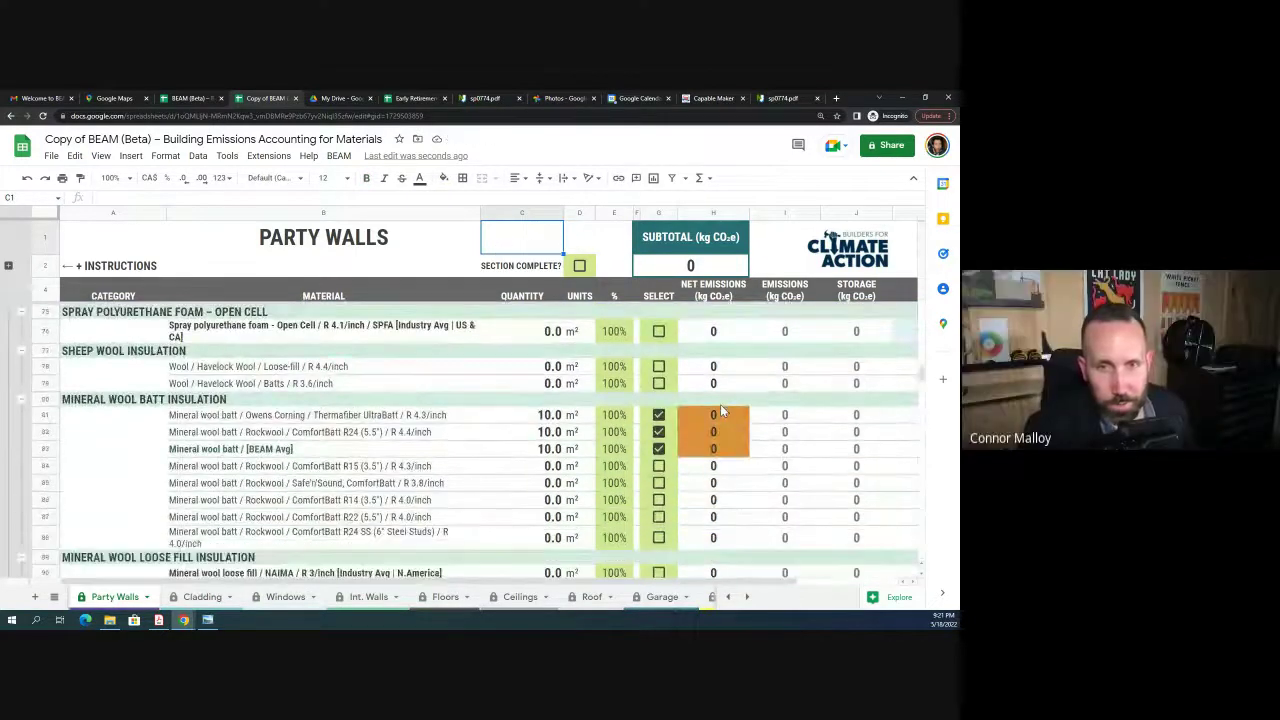
left_click(659, 416)
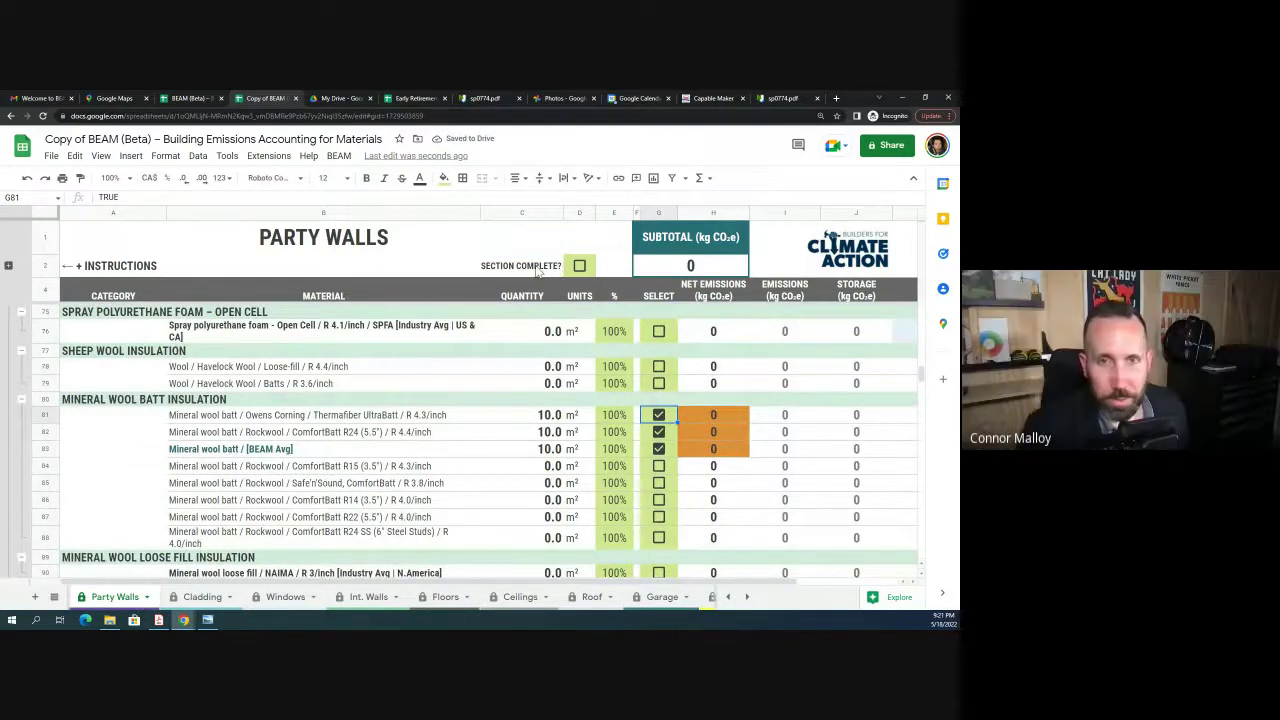
Step: Try marking the Party Walls section as complete and clear the mark again
left_click(580, 266)
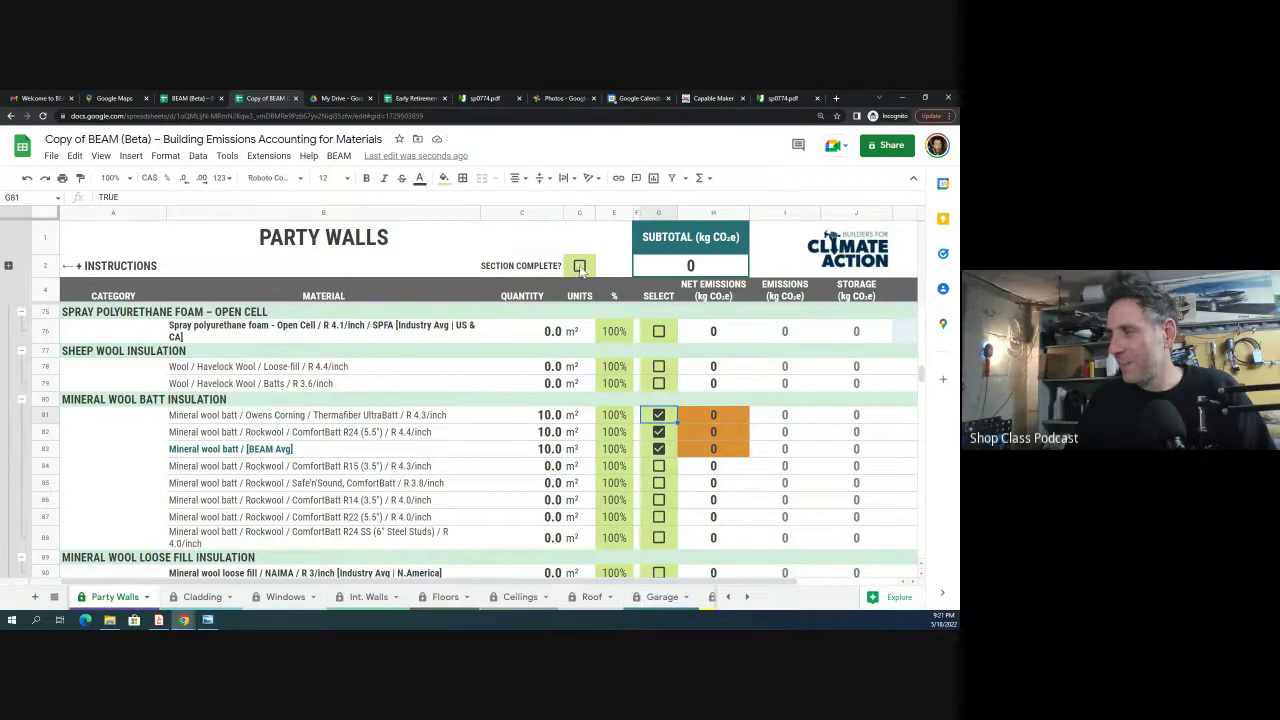
left_click(580, 266)
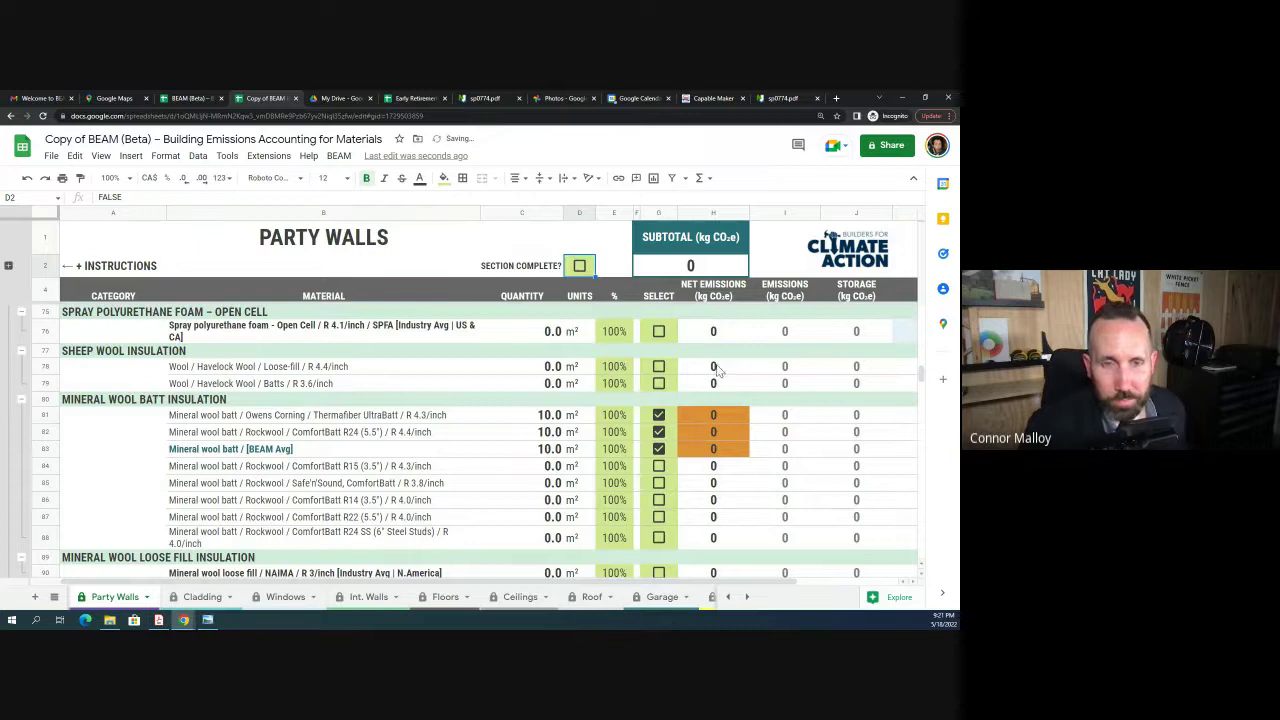
Step: Look through the Party Walls section headers for blank inputs such as framing spacing, CMU fill volume and cavity insulation R-value
scroll(640, 430, "up", 15)
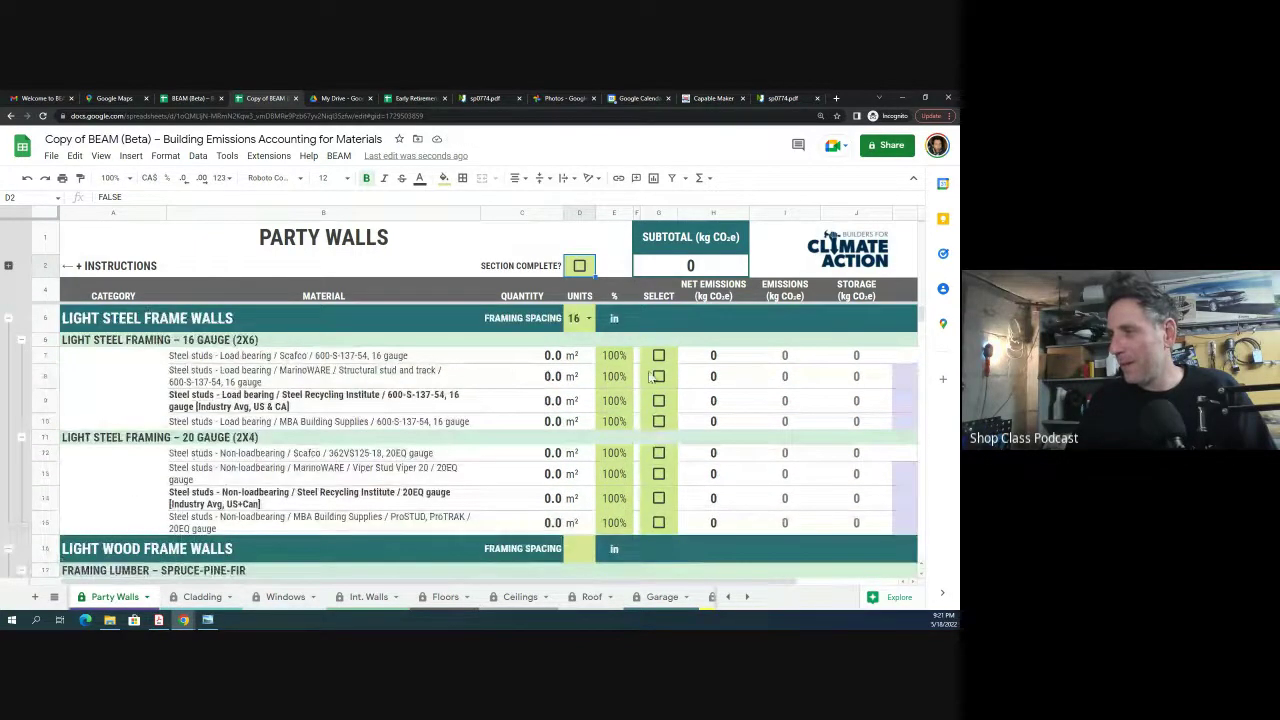
scroll(655, 355, "down", 1)
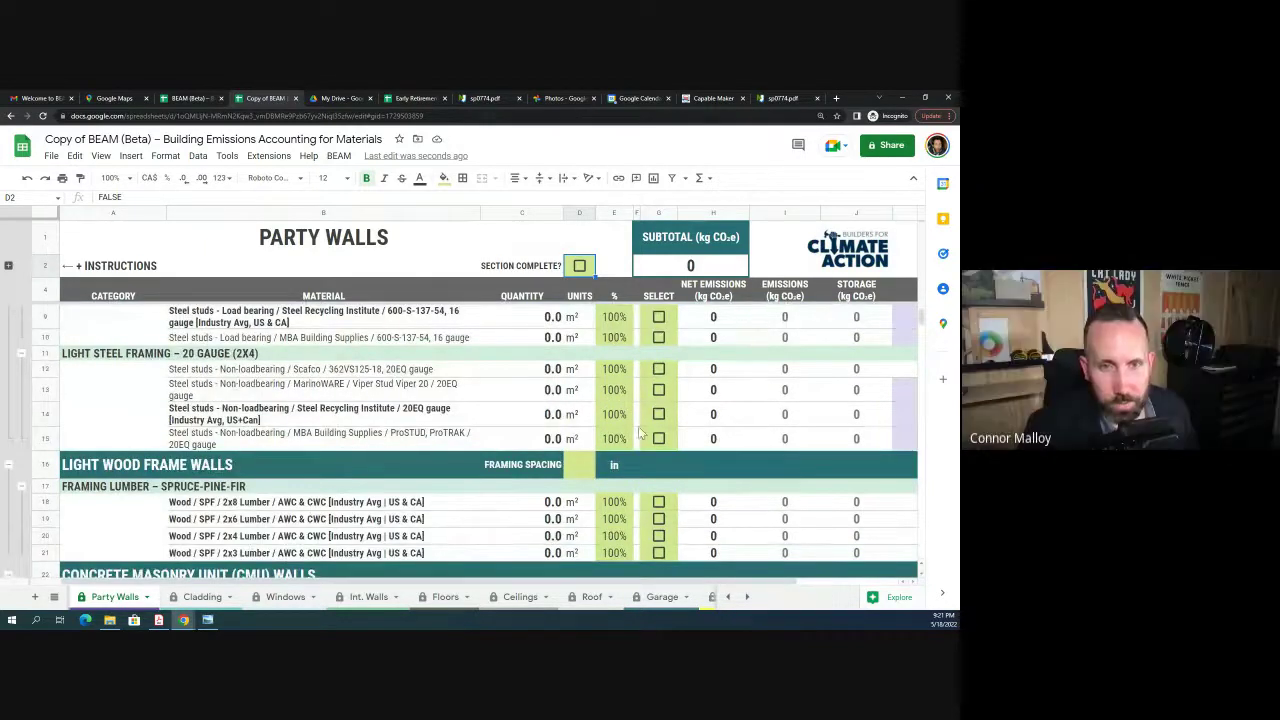
scroll(640, 440, "down", 3)
scroll(652, 477, "down", 2)
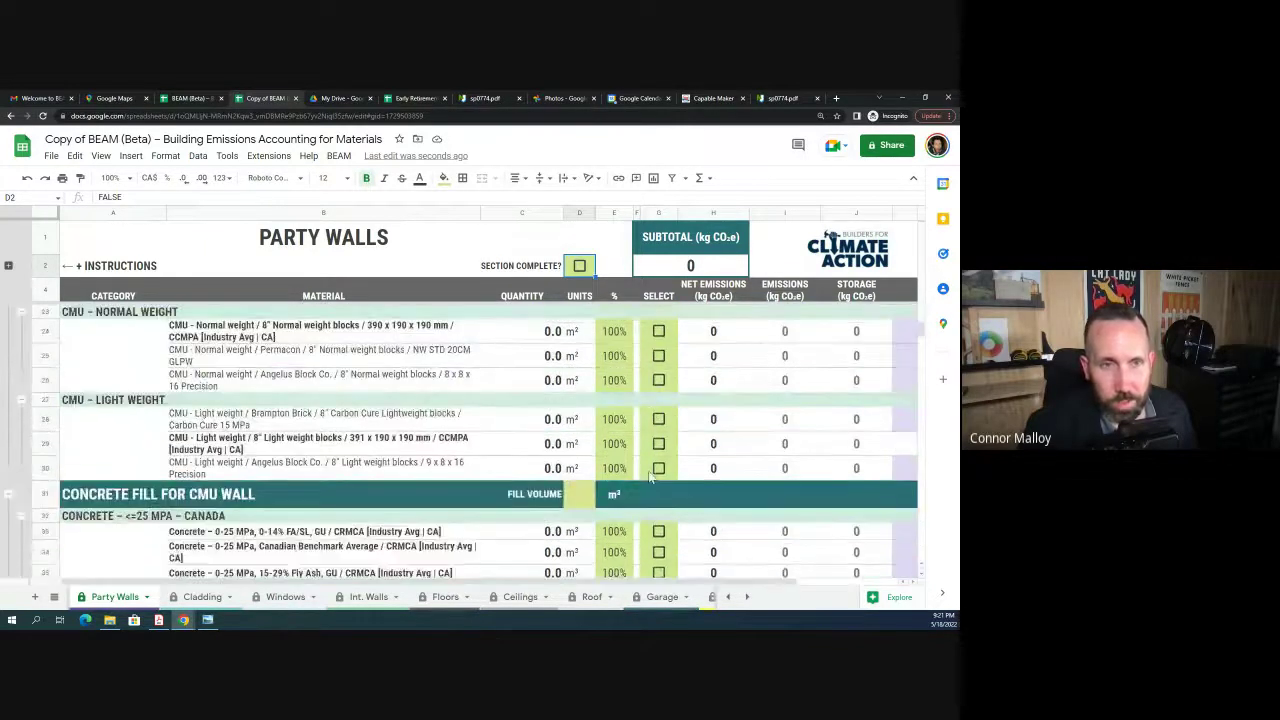
scroll(585, 368, "down", 2)
left_click(583, 368)
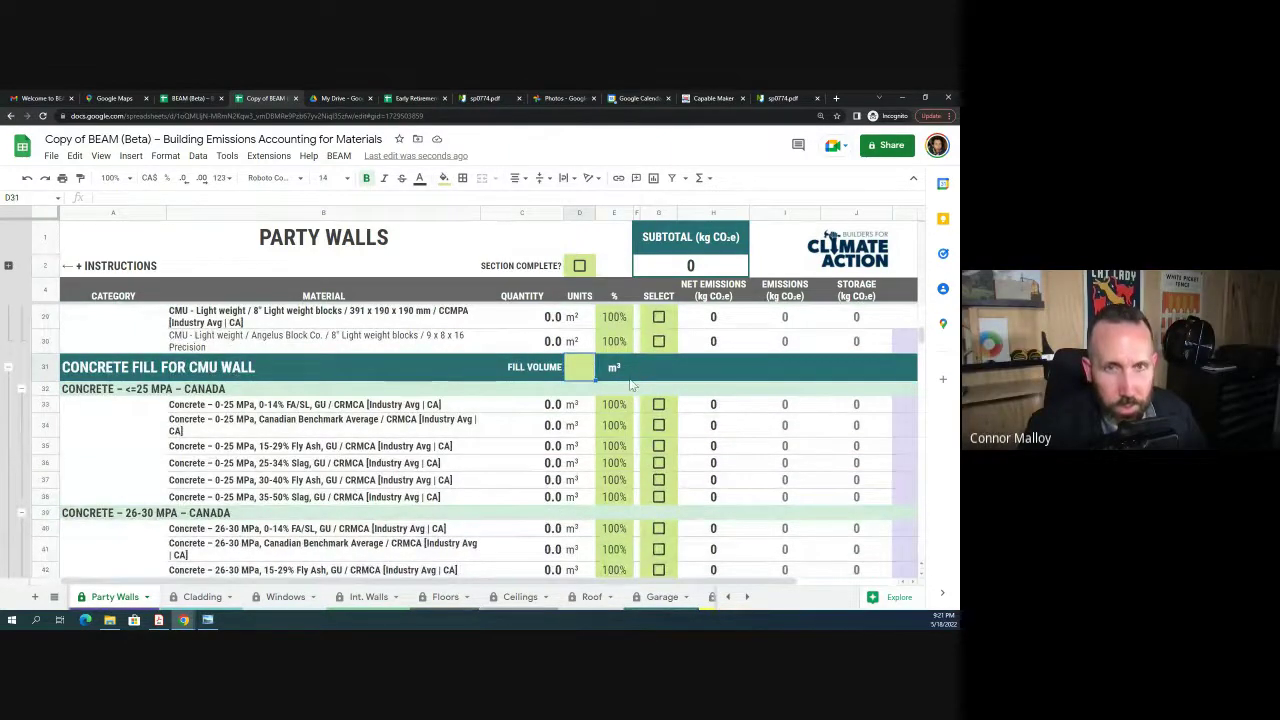
scroll(617, 445, "down", 4)
scroll(617, 445, "down", 5)
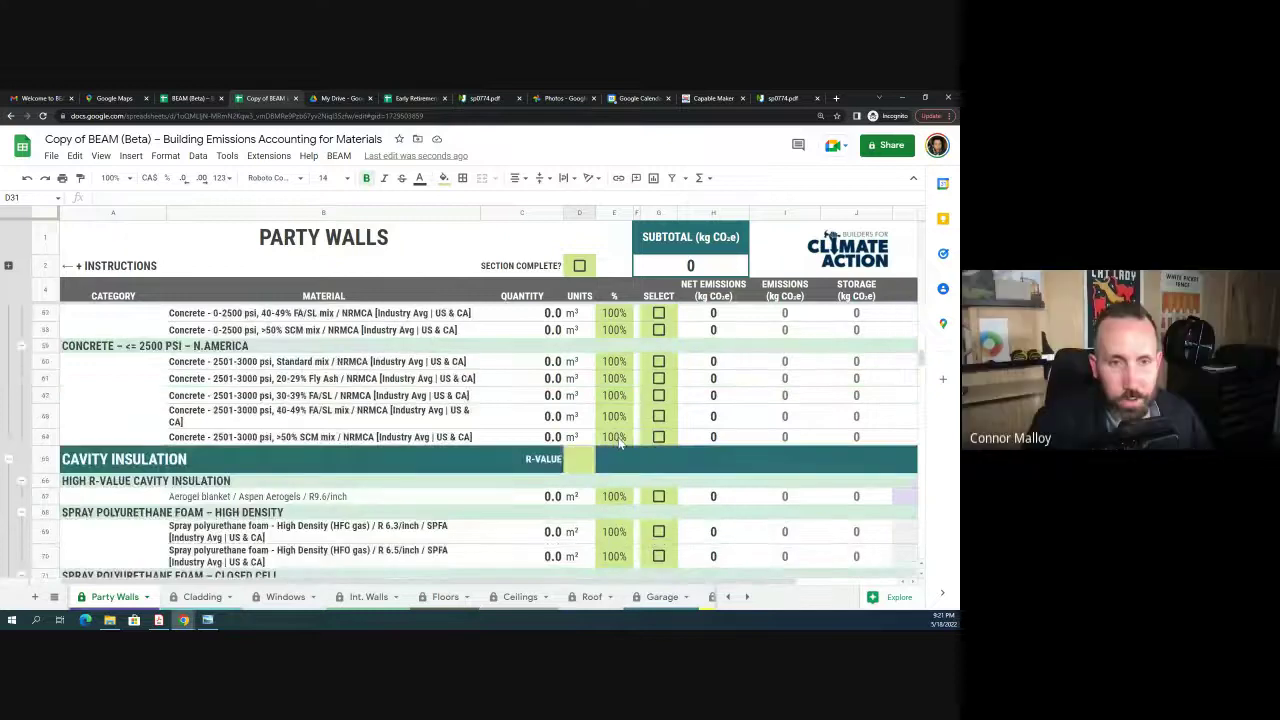
scroll(619, 445, "down", 2)
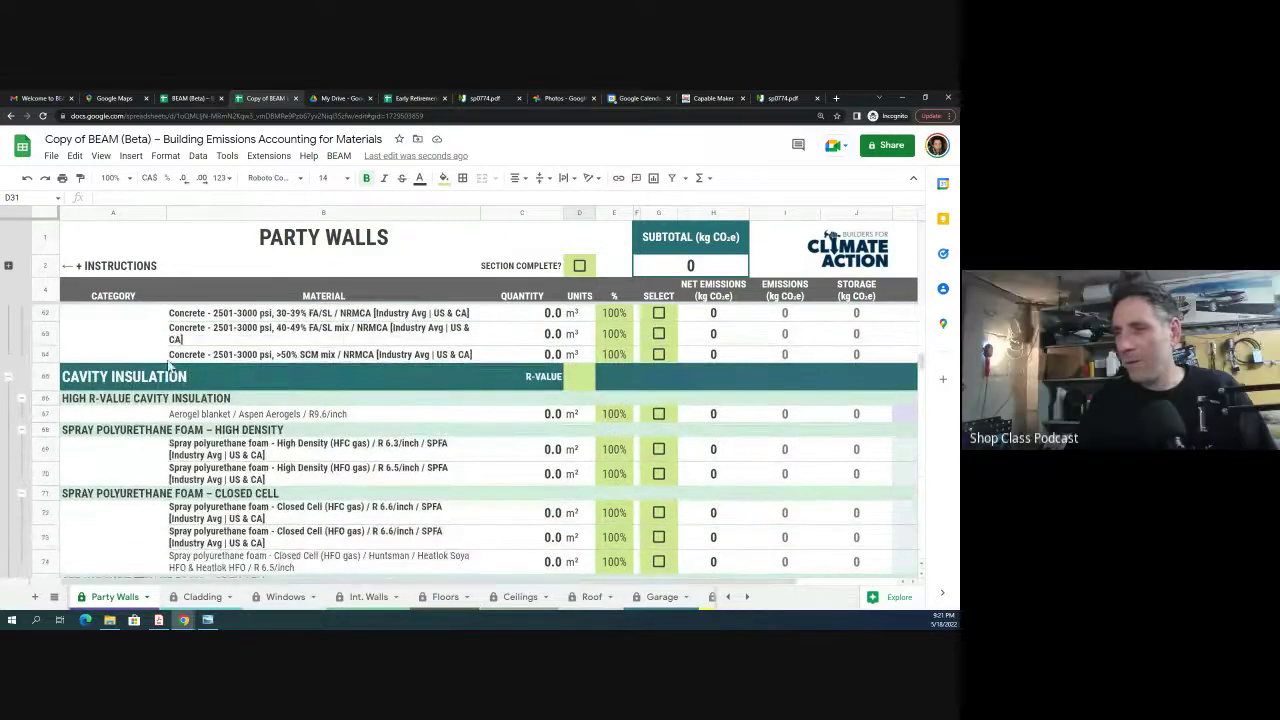
Step: Set the cavity insulation R-value to 20 and check the net emissions of the selected mineral wool batts
left_click(580, 381)
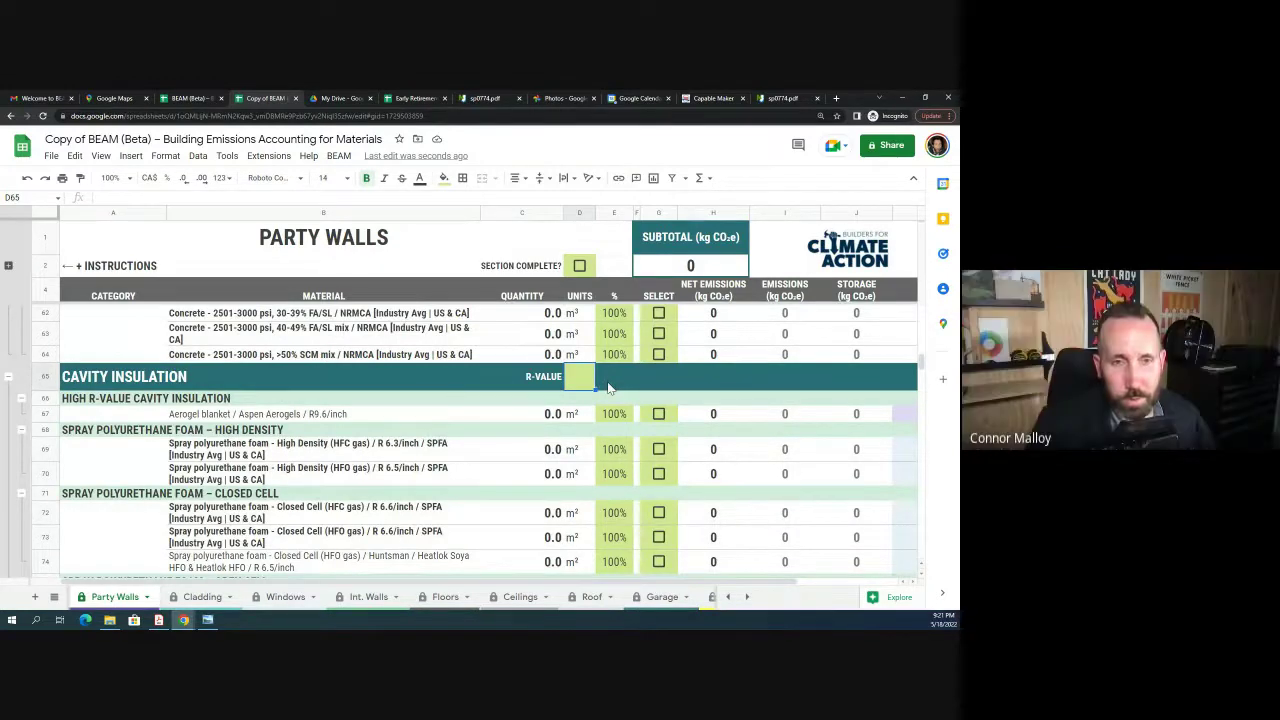
type("20")
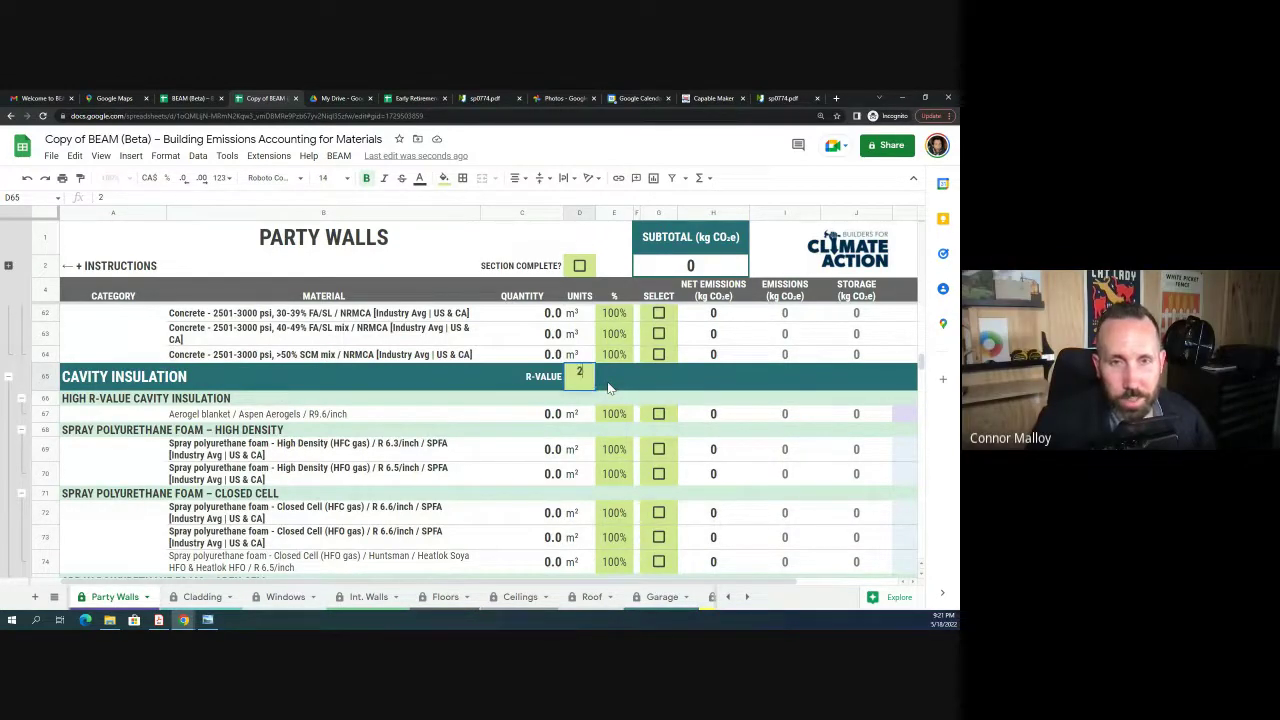
key("Return")
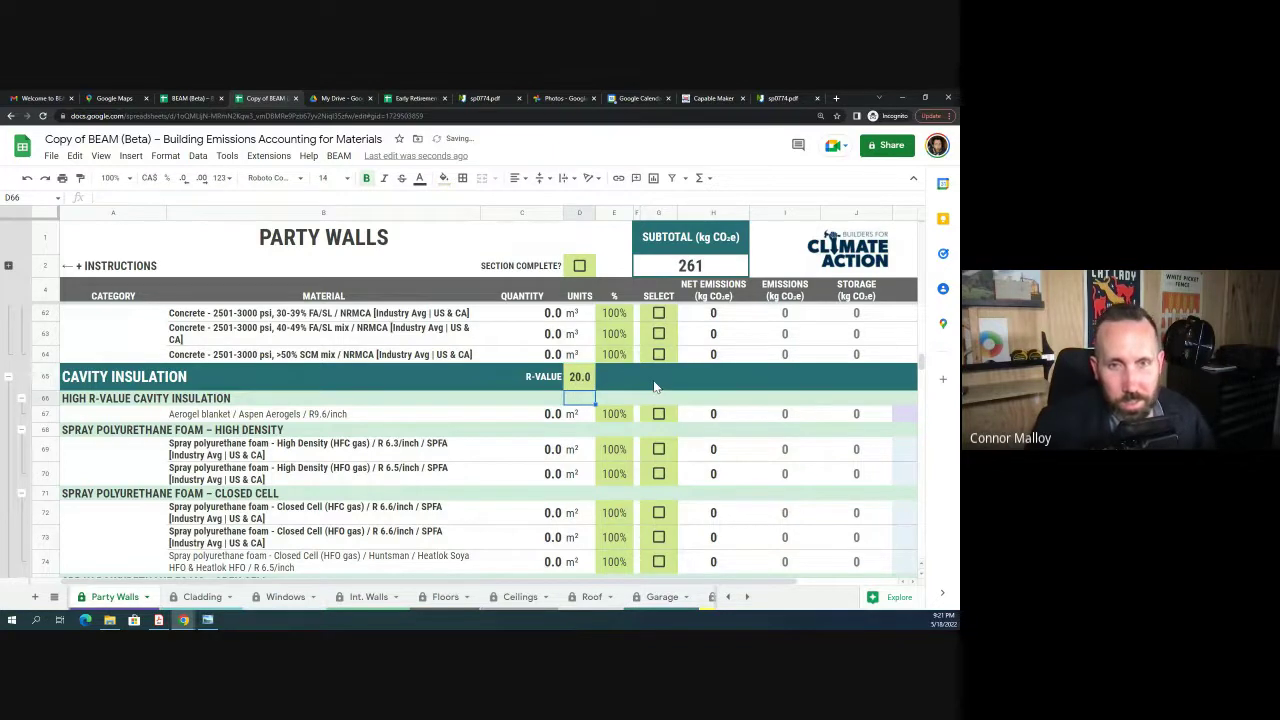
left_click(659, 386)
scroll(660, 453, "down", 5)
scroll(660, 453, "down", 1)
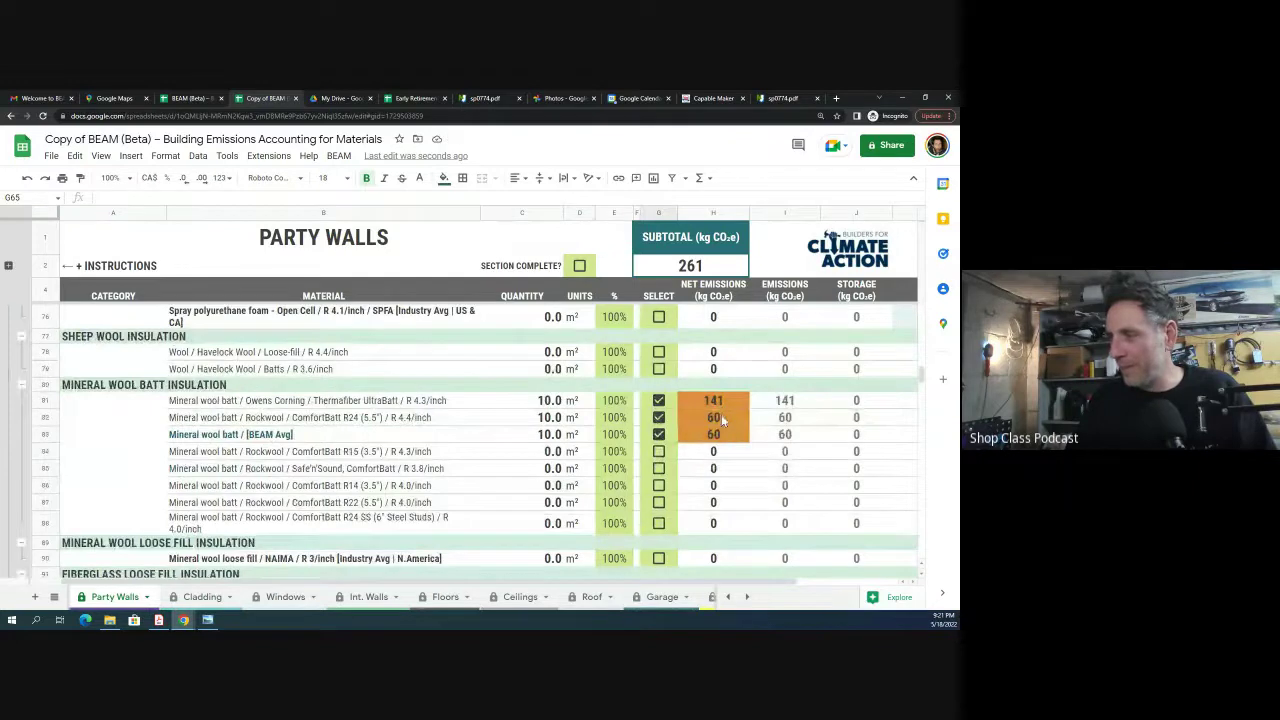
left_click(43, 417)
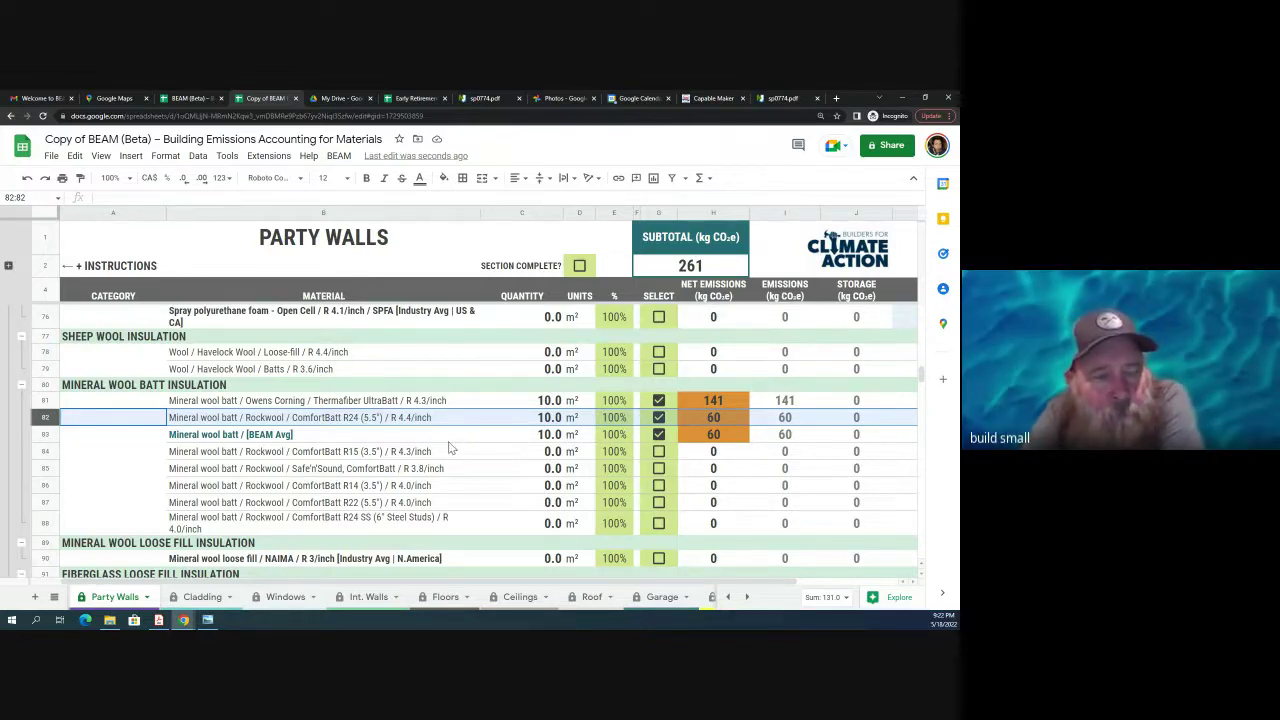
Step: Deselect the Rockwool ComfortBatt R24 (5.5"), BEAM Avg and Owens Corning mineral wool batts
left_click(658, 417)
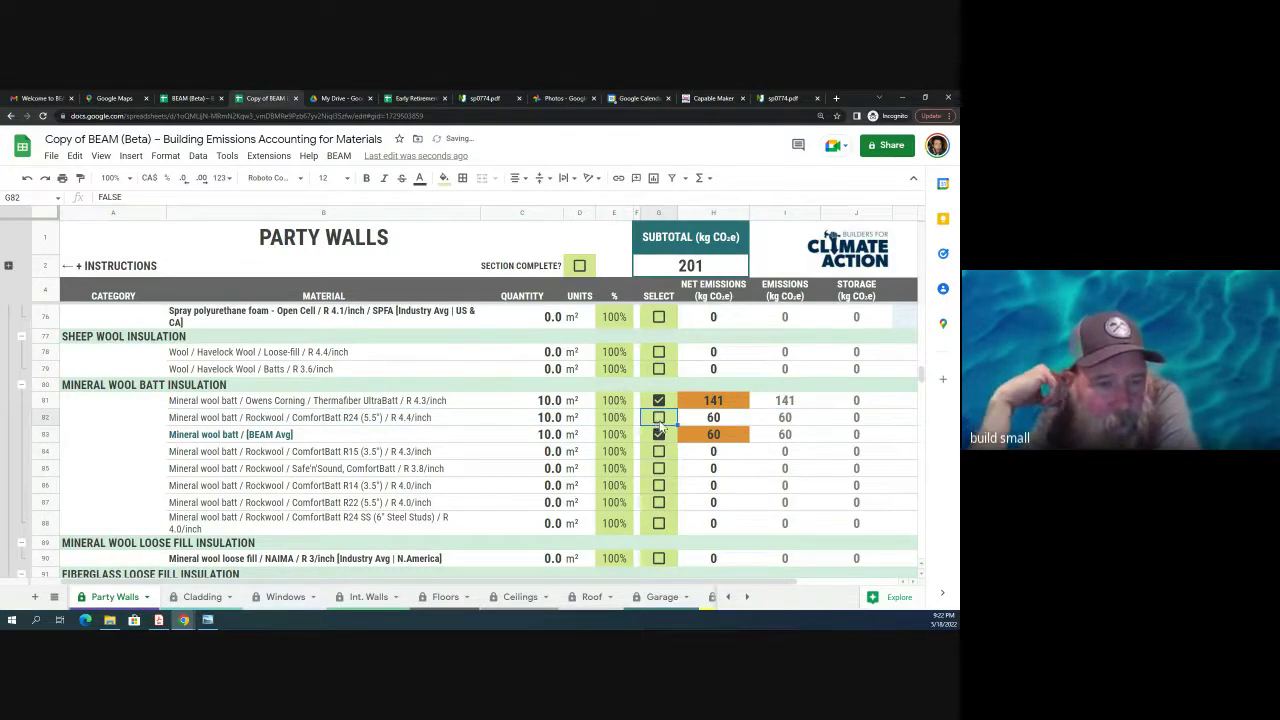
left_click(658, 434)
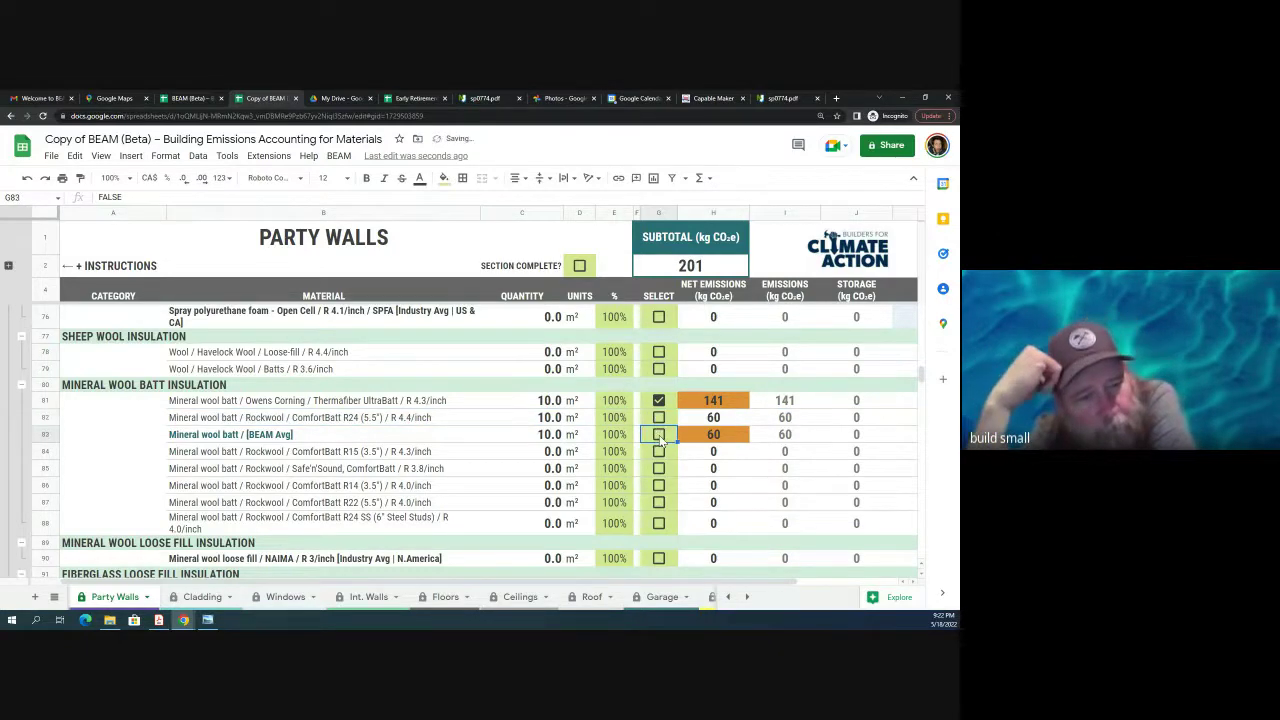
left_click(658, 401)
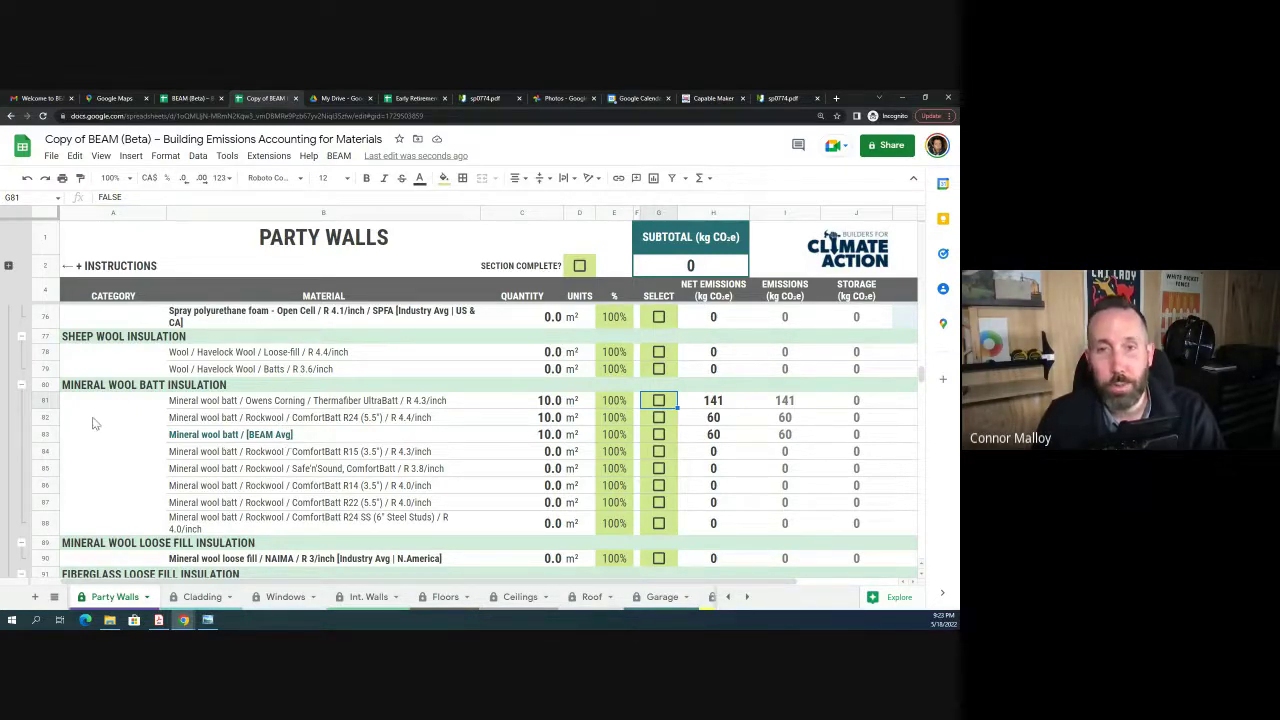
Step: Compare the Owens Corning and Rockwool ComfortBatt R24 (5.5") batts by R-value per inch, quantity, units and net emissions
left_click_drag(50, 400, 48, 435)
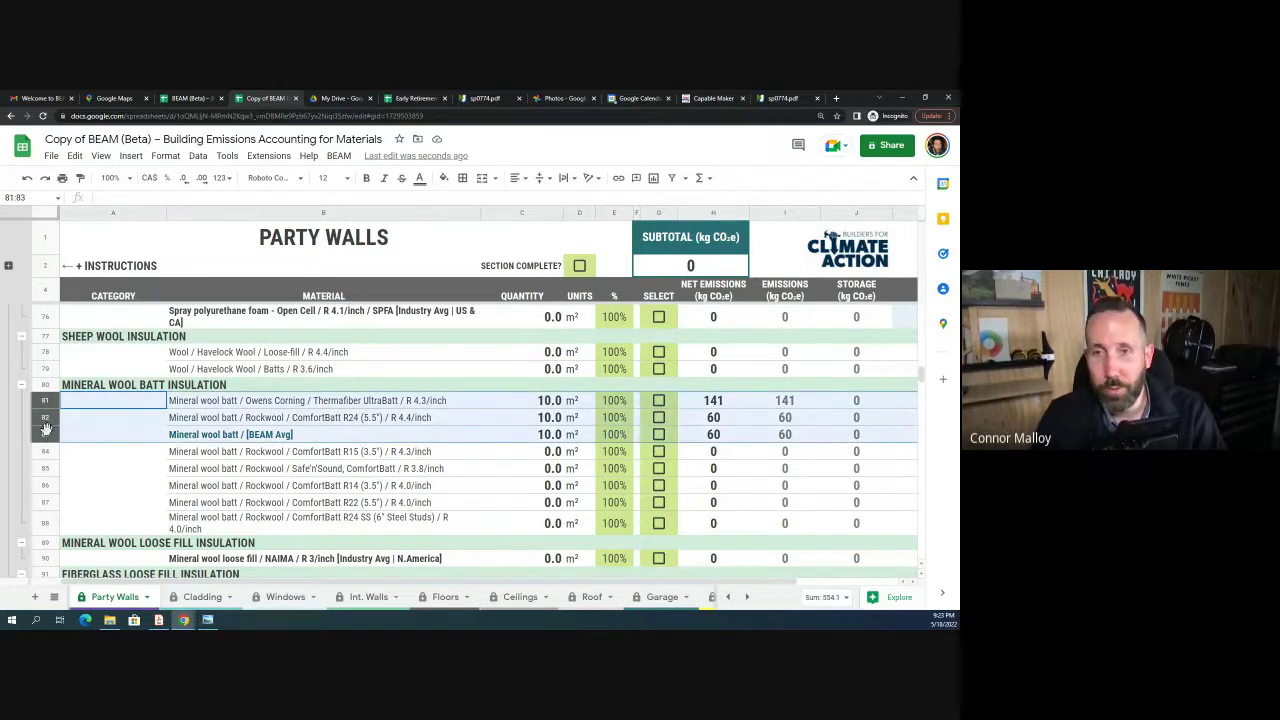
left_click(436, 420)
left_click(357, 403)
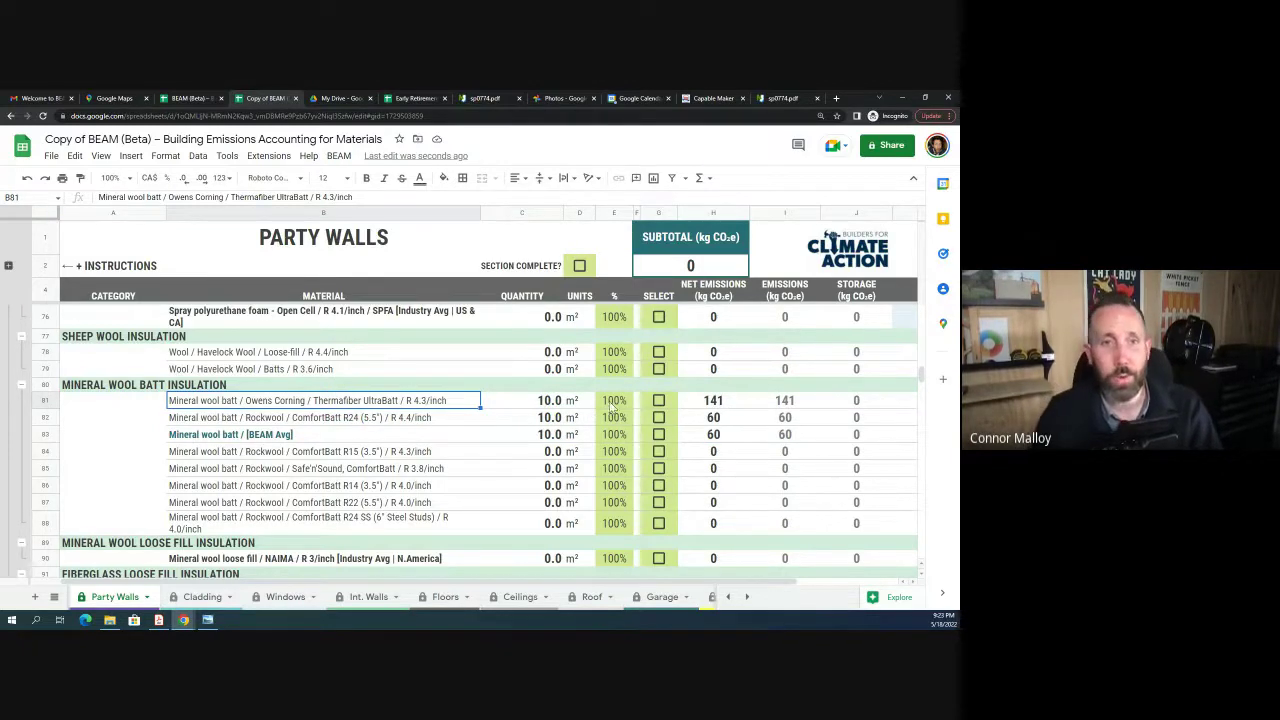
left_click(563, 405)
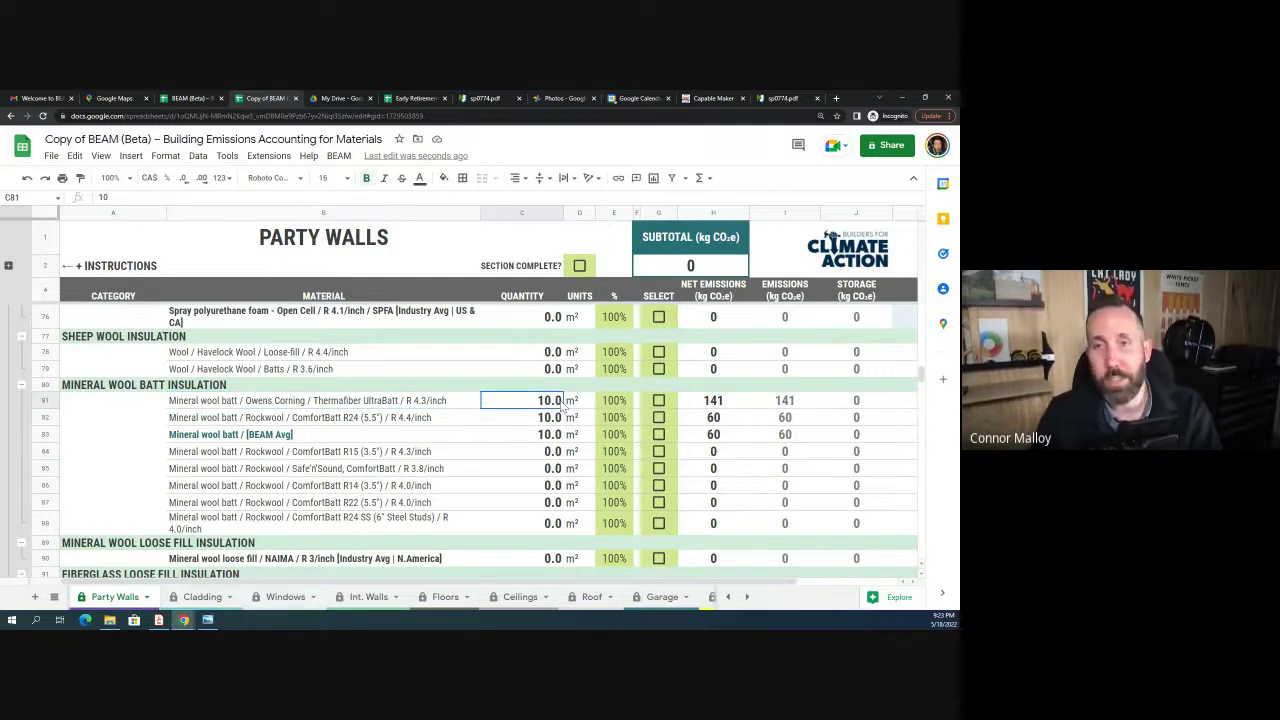
left_click(580, 403)
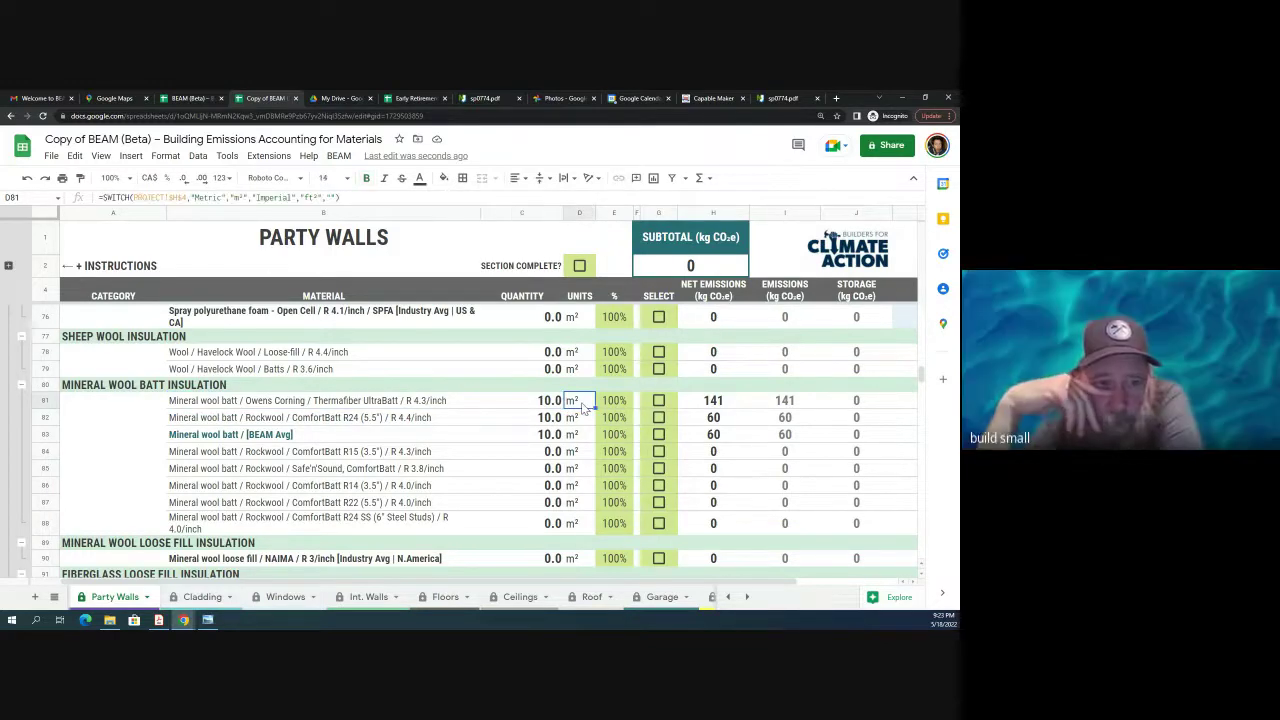
left_click(716, 406)
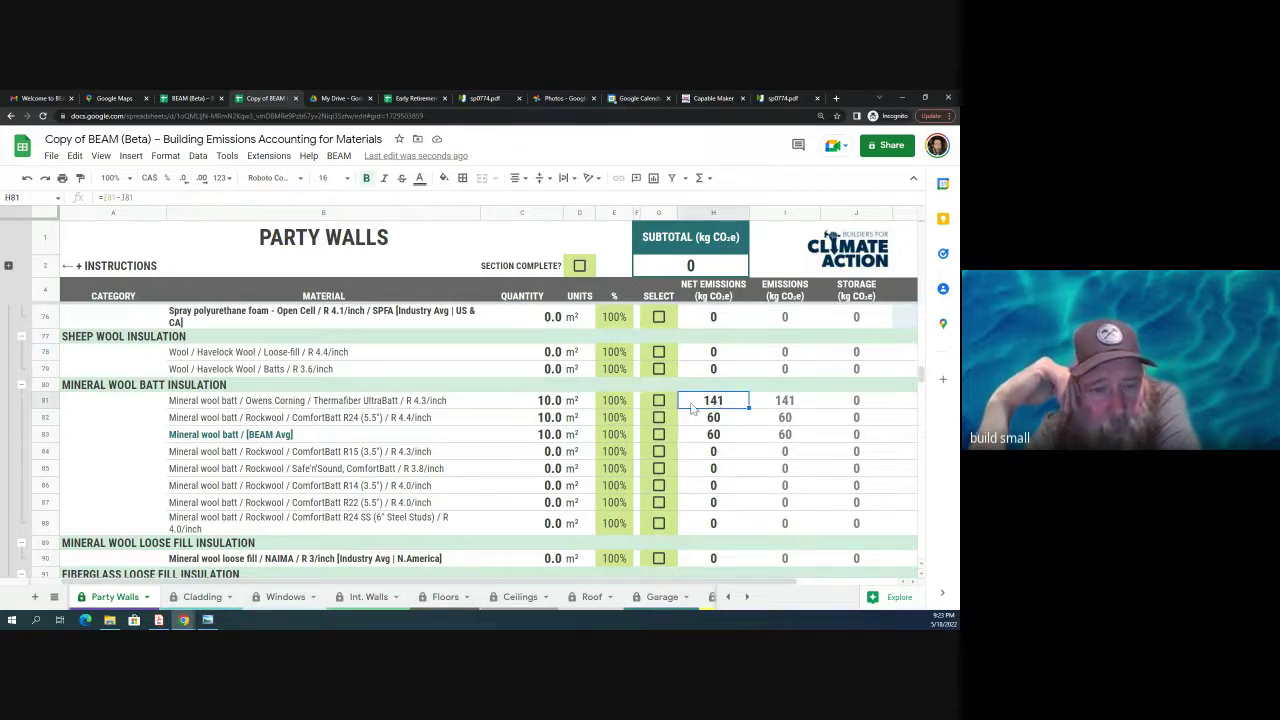
left_click(557, 404)
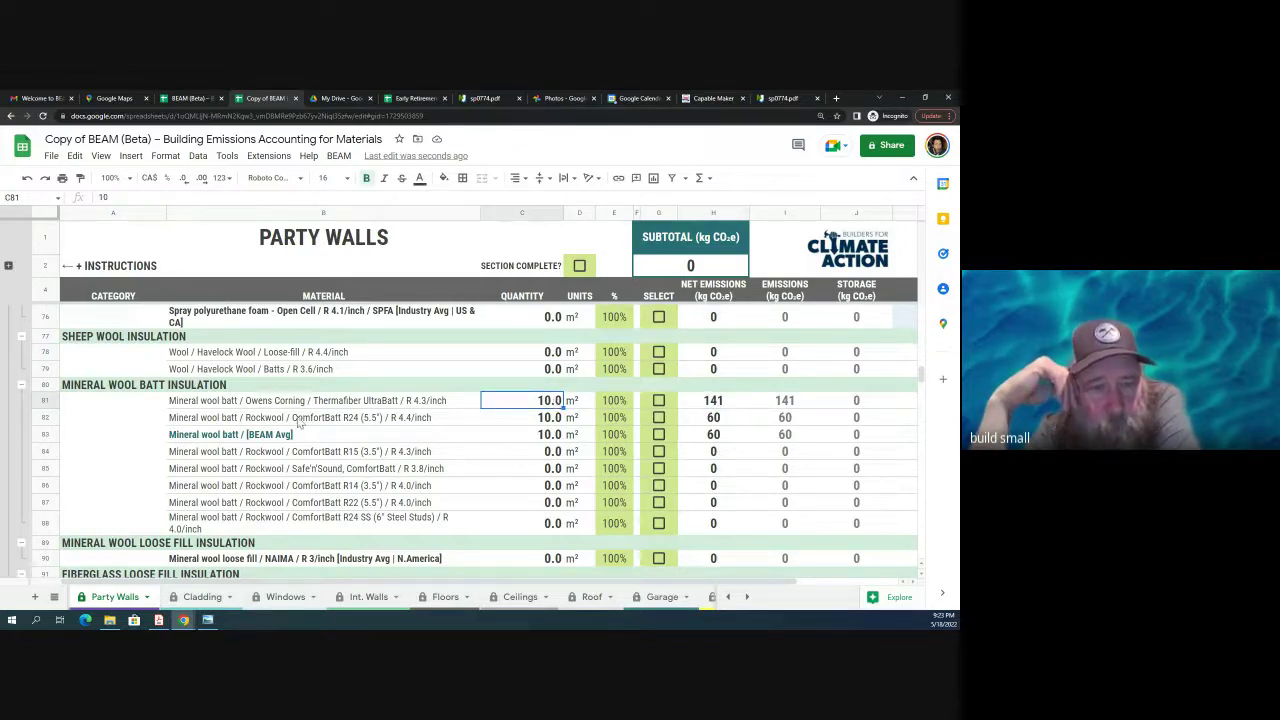
left_click(447, 421)
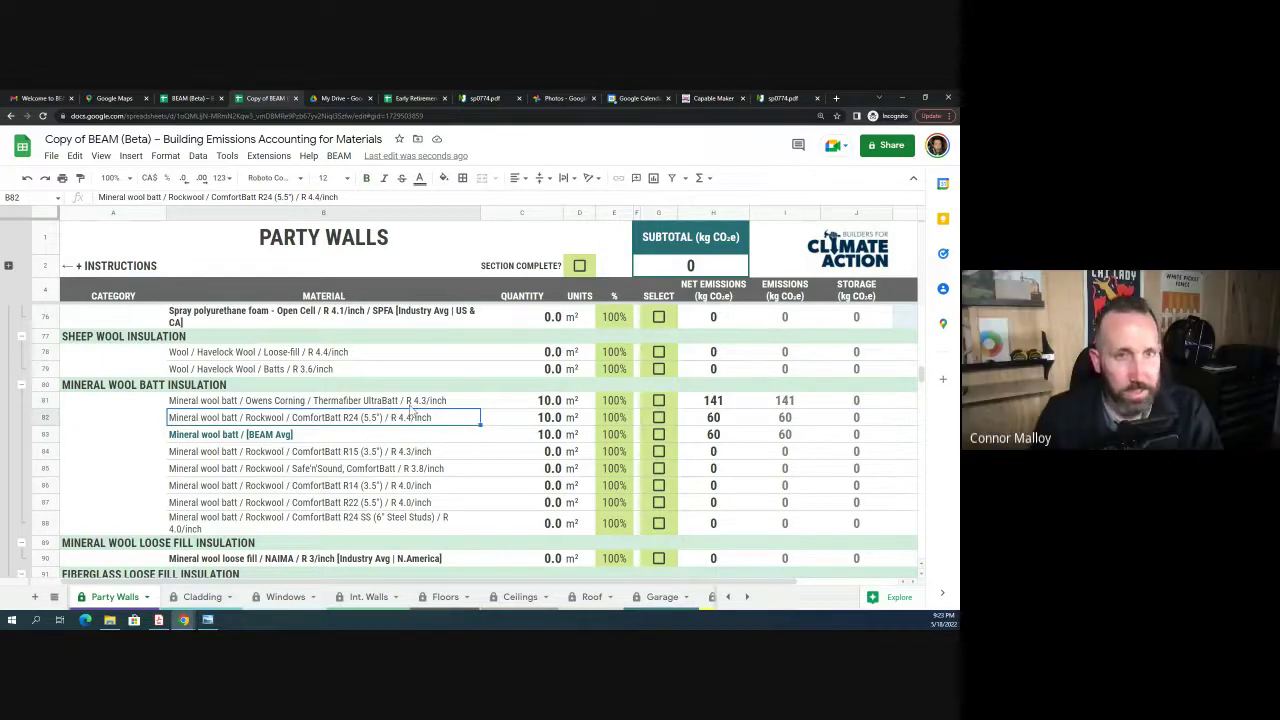
Step: Set the quantity of the Havelock Wool loose-fill sheep wool insulation to 10 m²
left_click(47, 351)
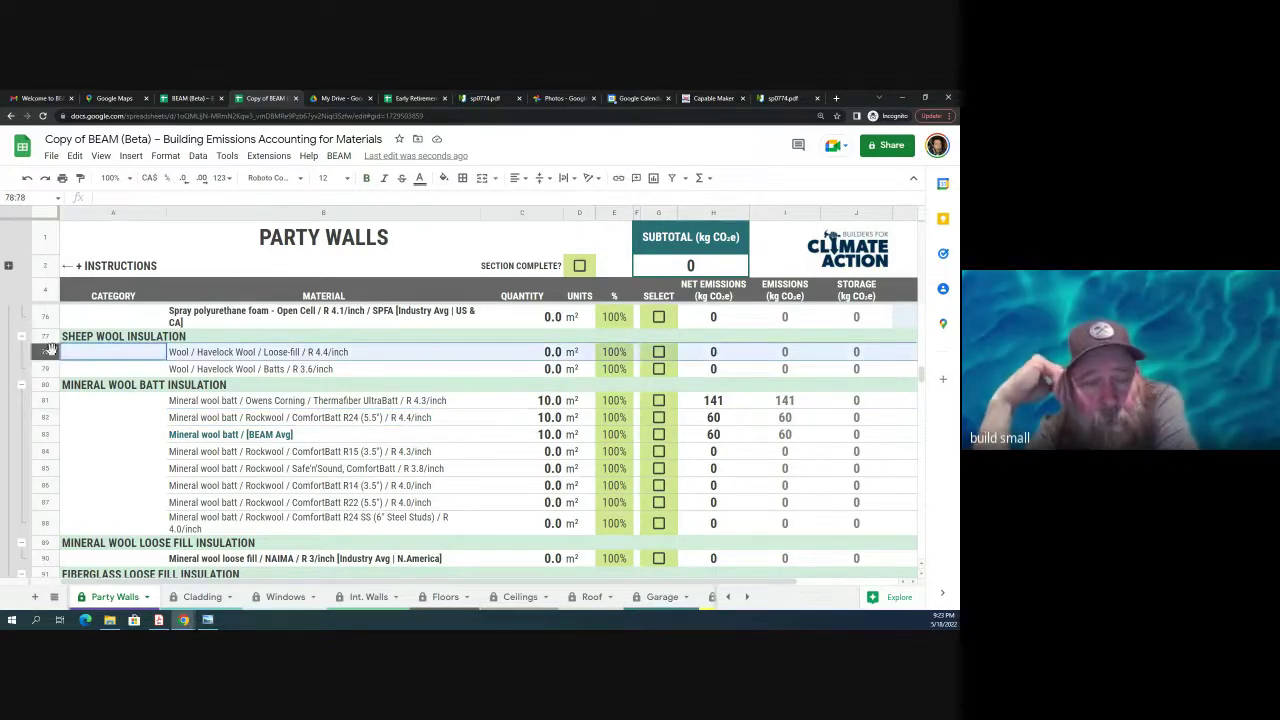
left_click(565, 353)
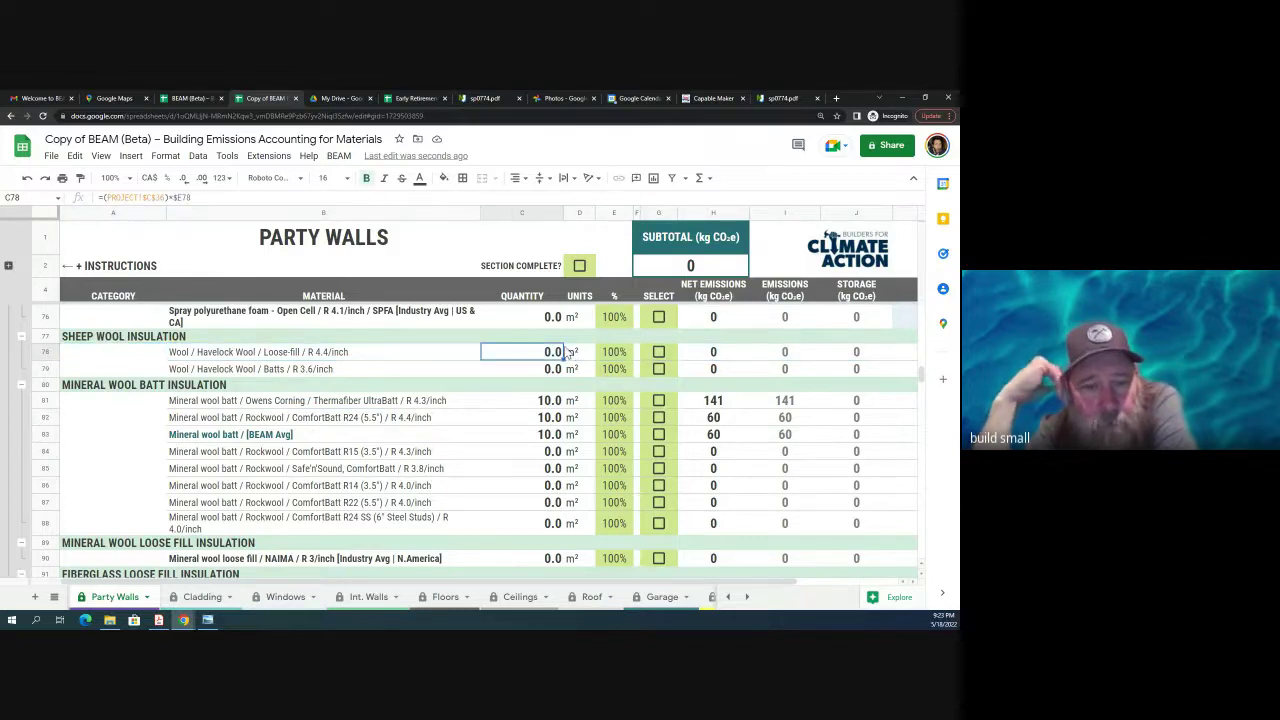
type("10")
key("Return")
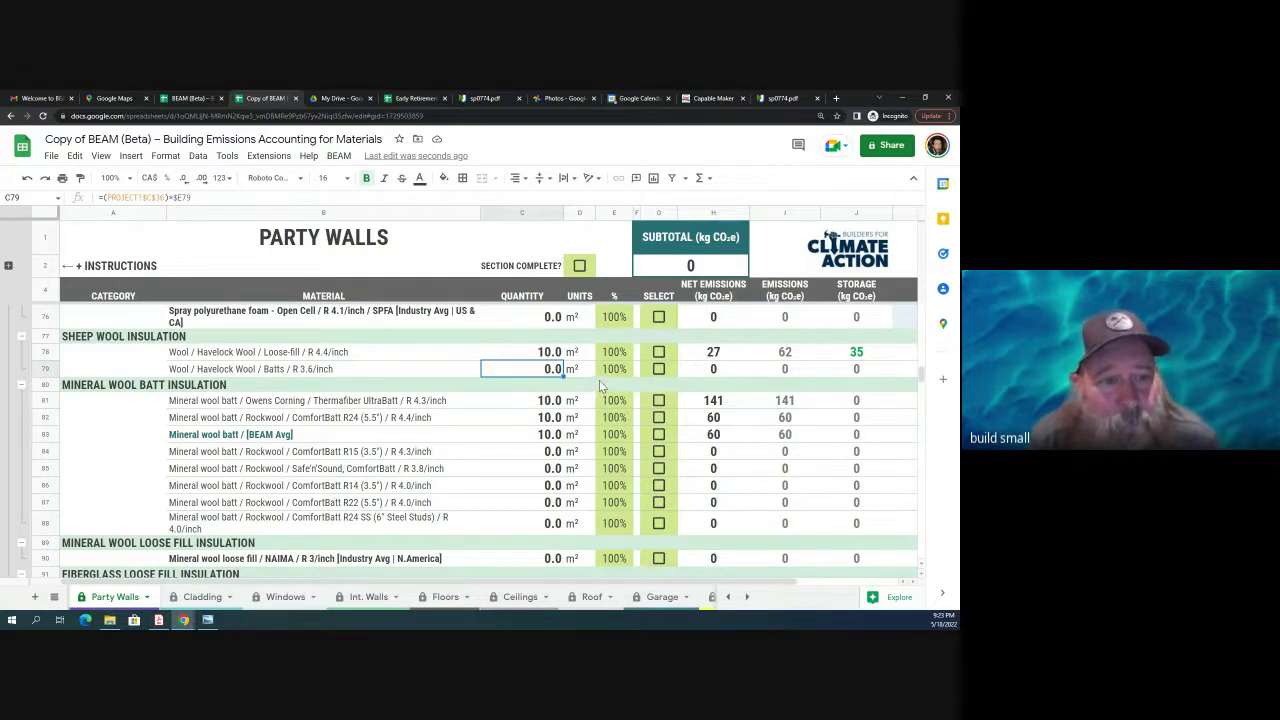
Step: Select the Havelock Wool loose-fill insulation, clear the selection again and inspect its carbon storage
left_click(659, 355)
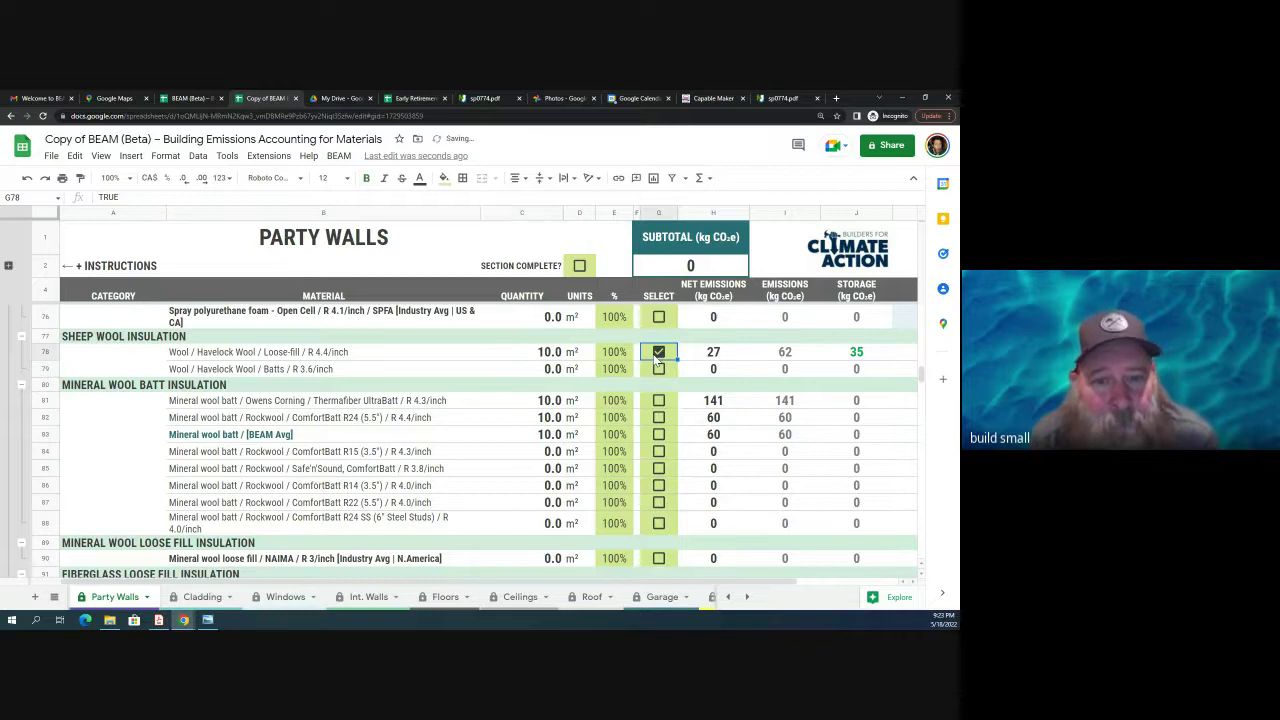
left_click(658, 356)
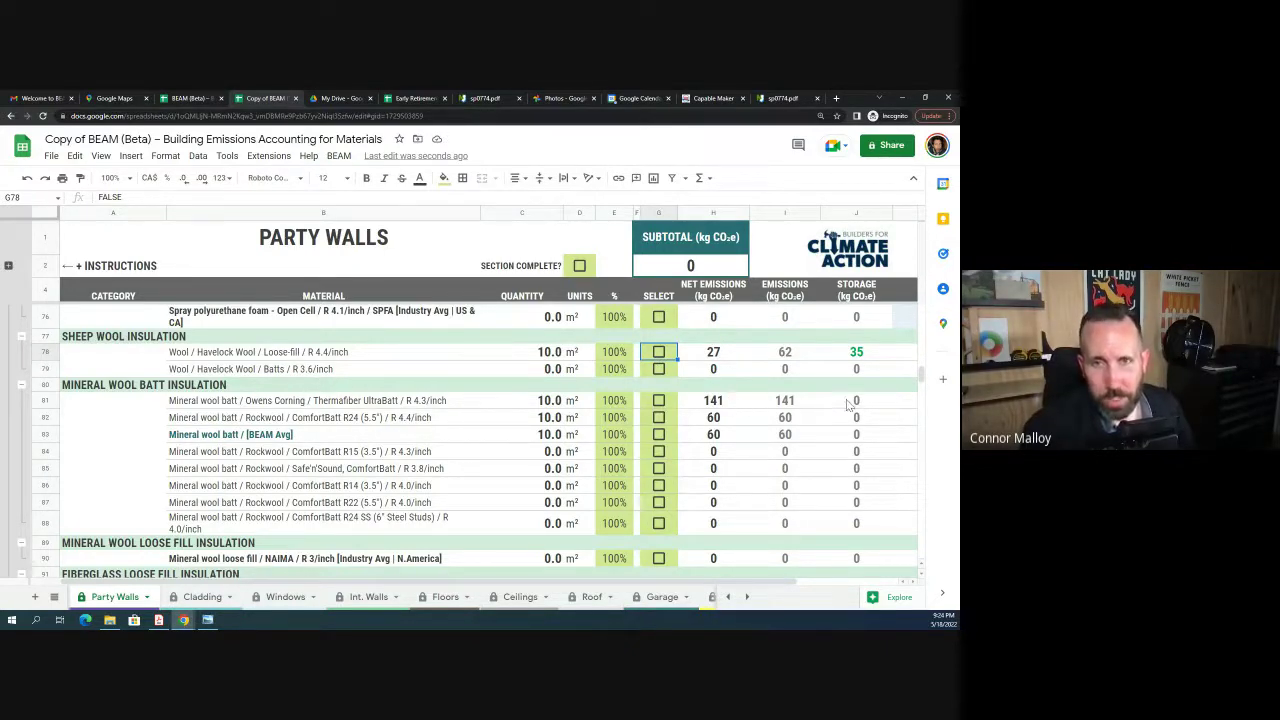
left_click(858, 355)
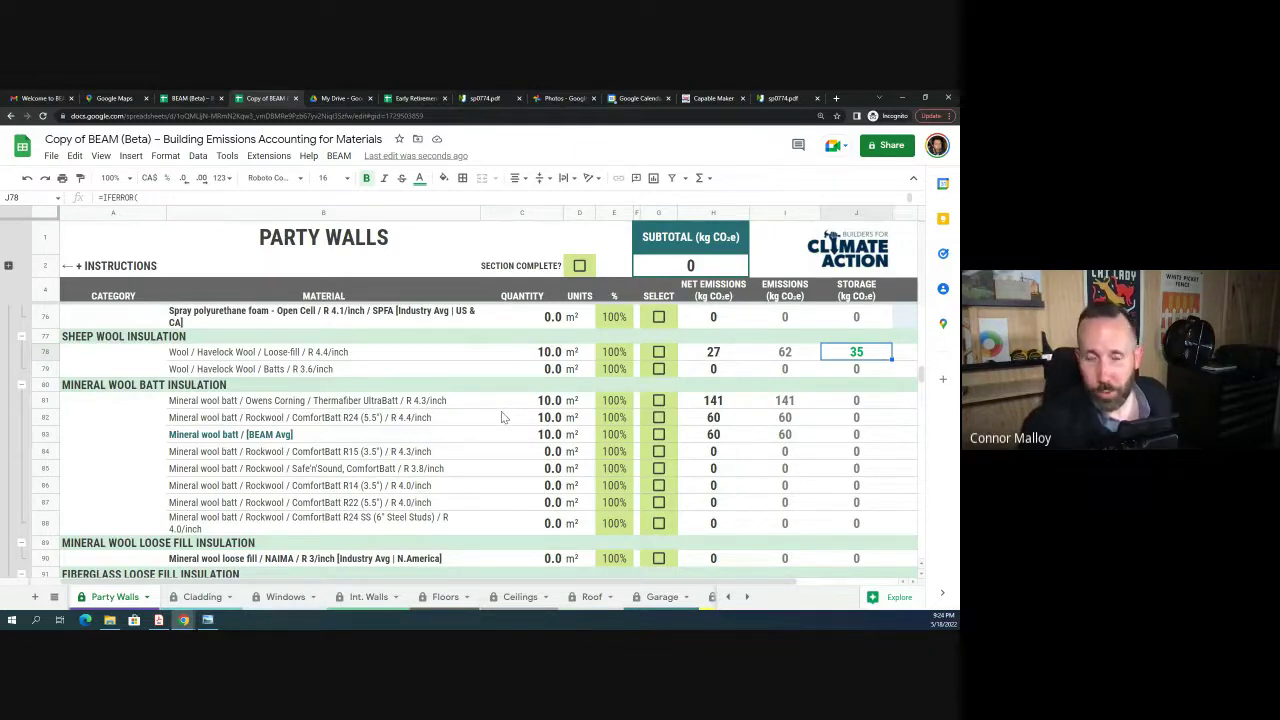
Step: Set the quantity of the SNaB (UK) wheat and barley straw bale insulation to 10 m²
scroll(503, 412, "down", 3)
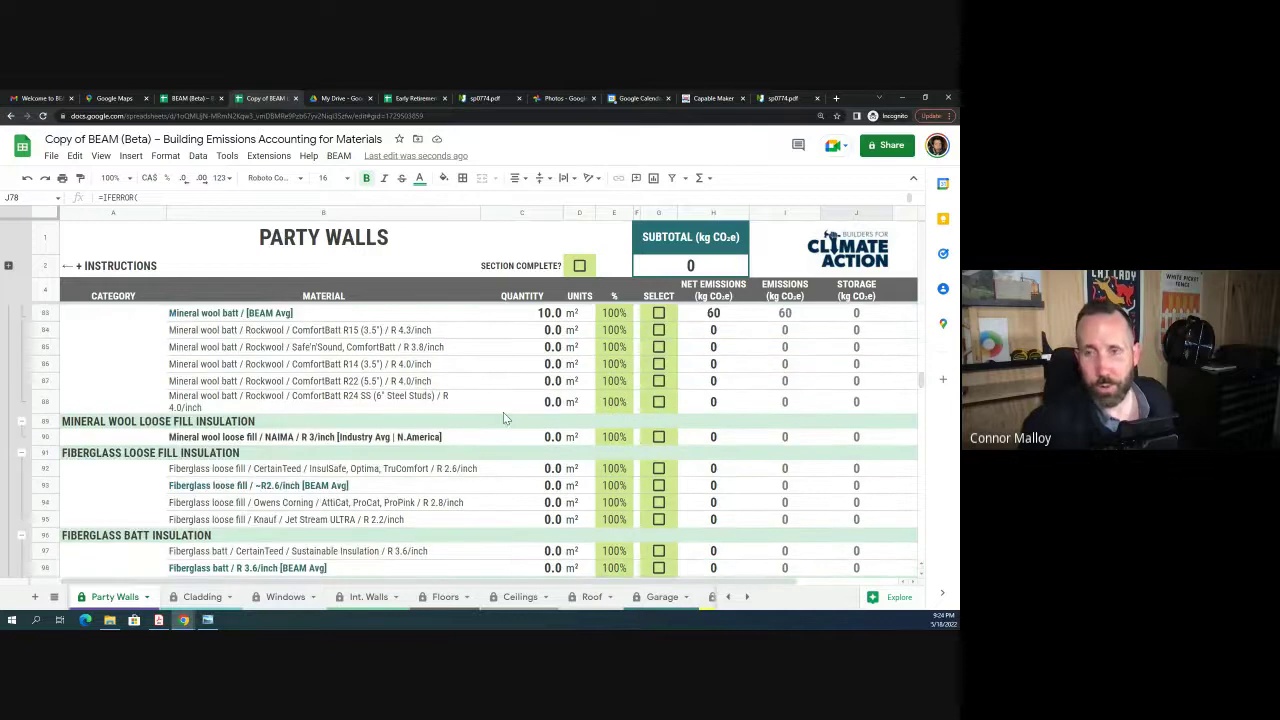
scroll(503, 412, "down", 10)
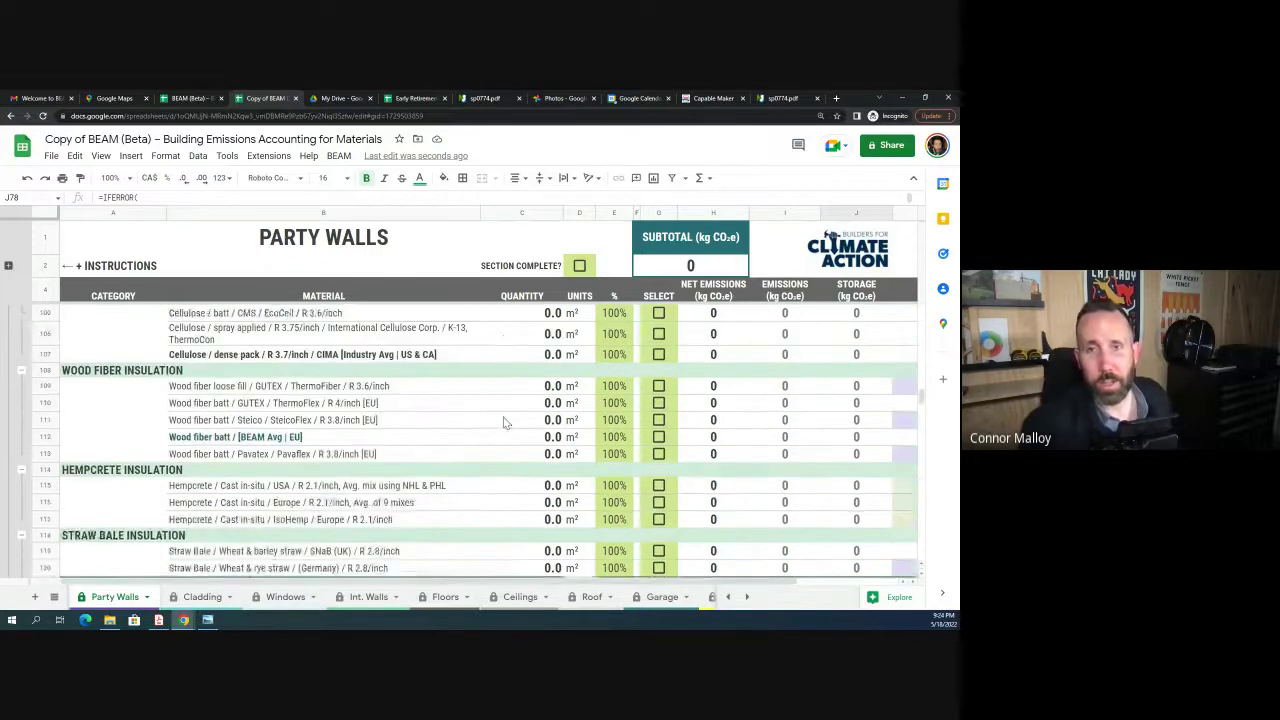
scroll(366, 468, "down", 3)
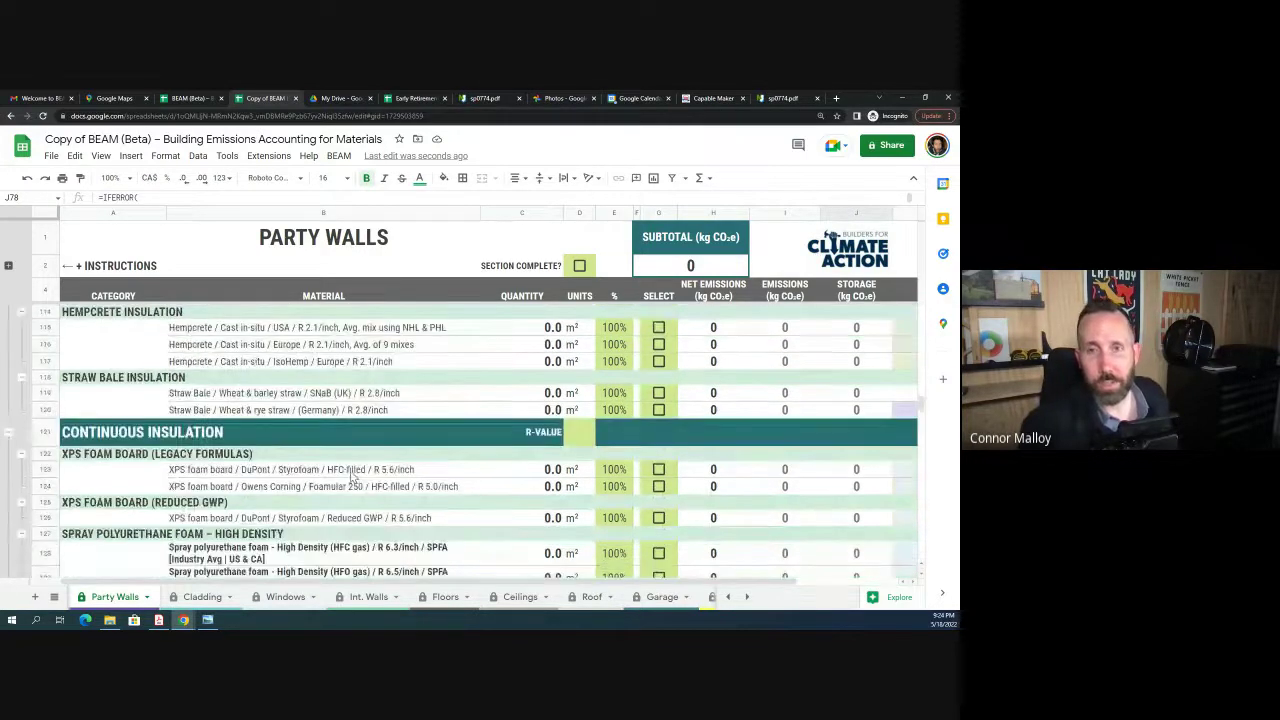
left_click(552, 396)
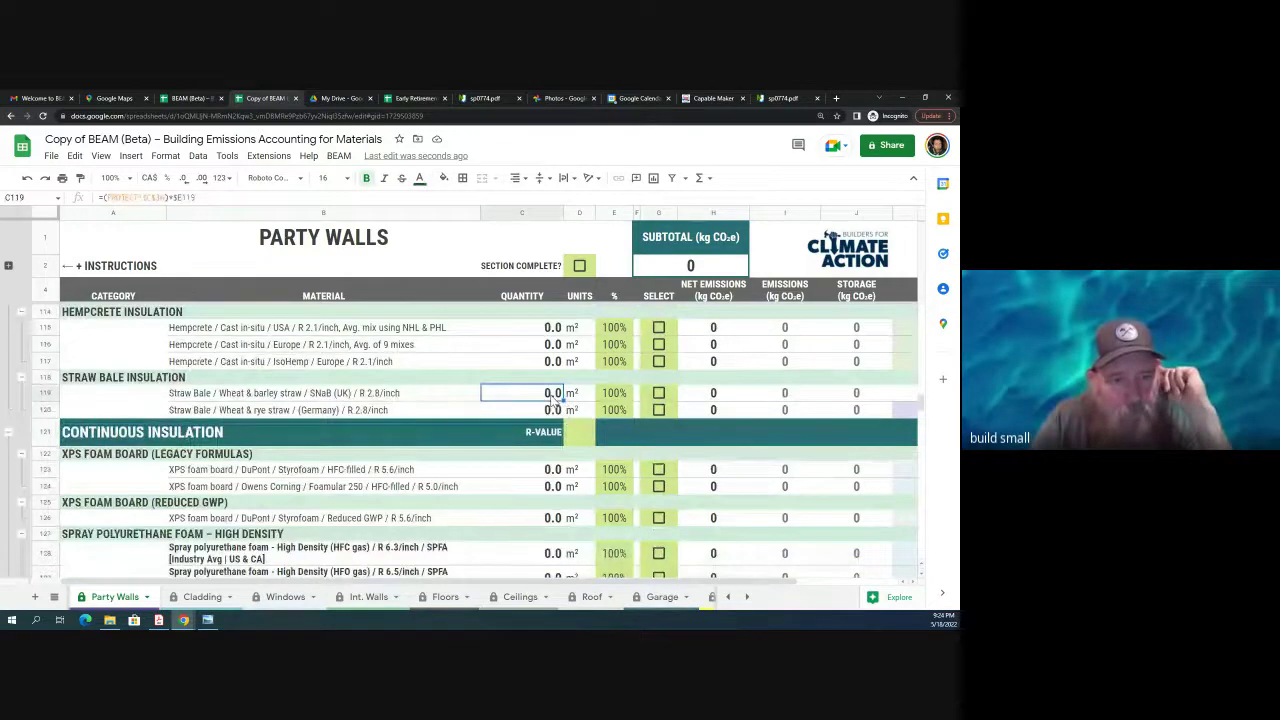
type("10")
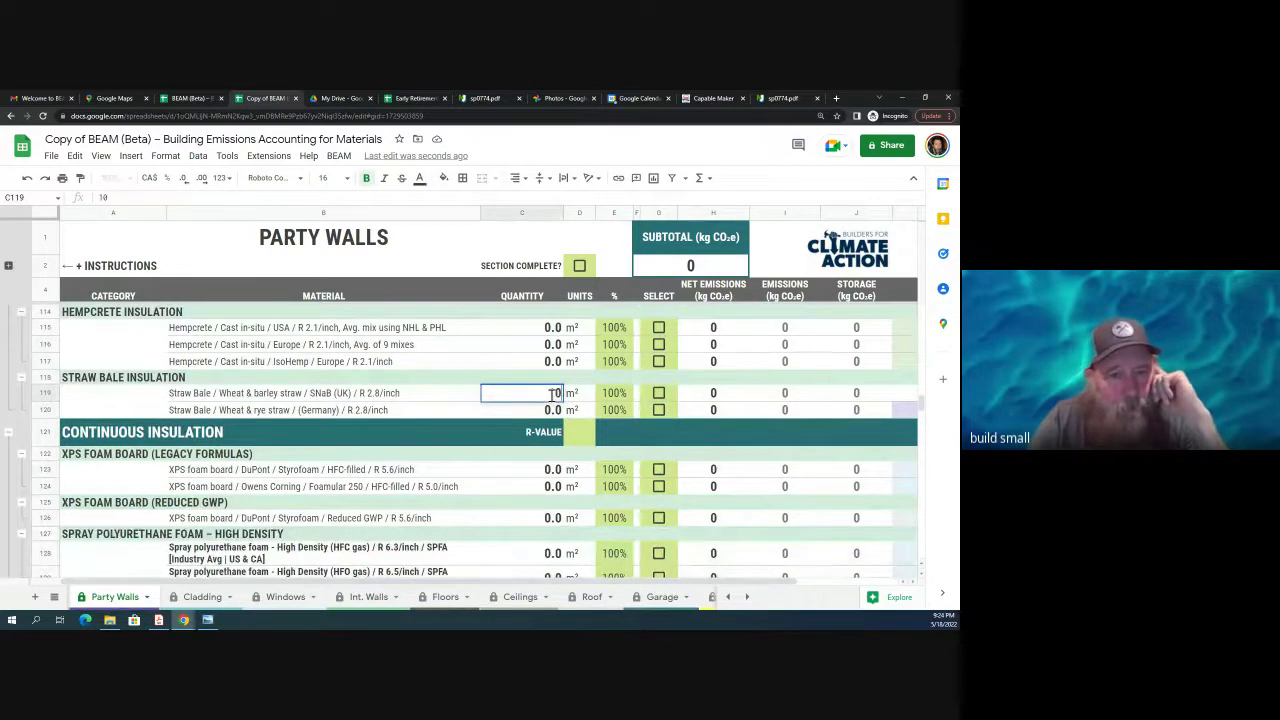
key("Return")
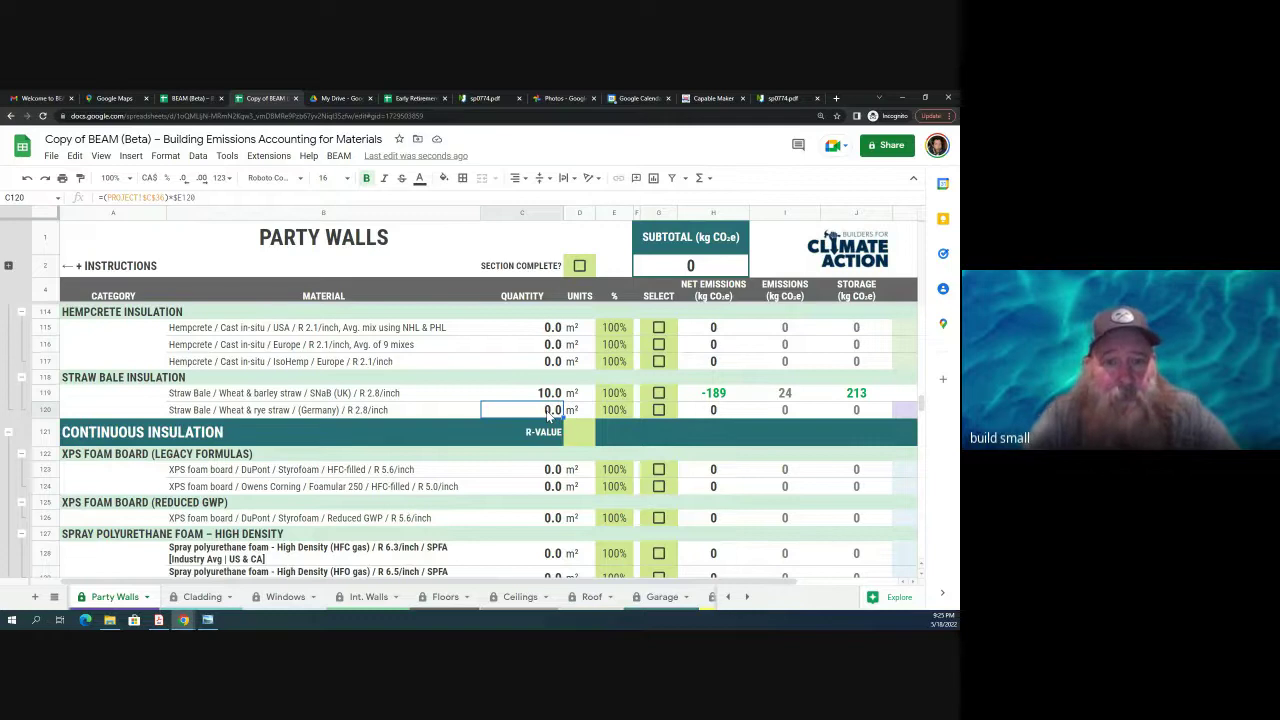
Step: Set the quantities of the German wheat and rye straw bale and the USA cast in-situ hempcrete to 10 m² each
type("10")
key("Return")
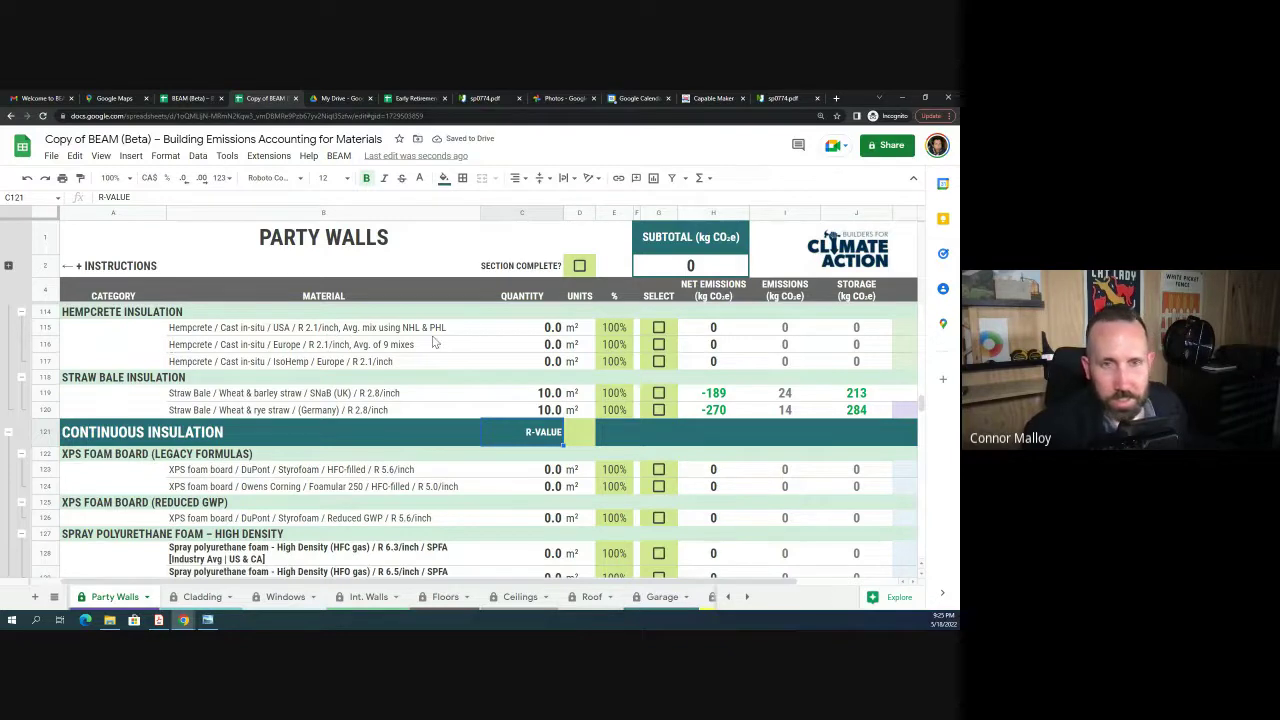
left_click(554, 332)
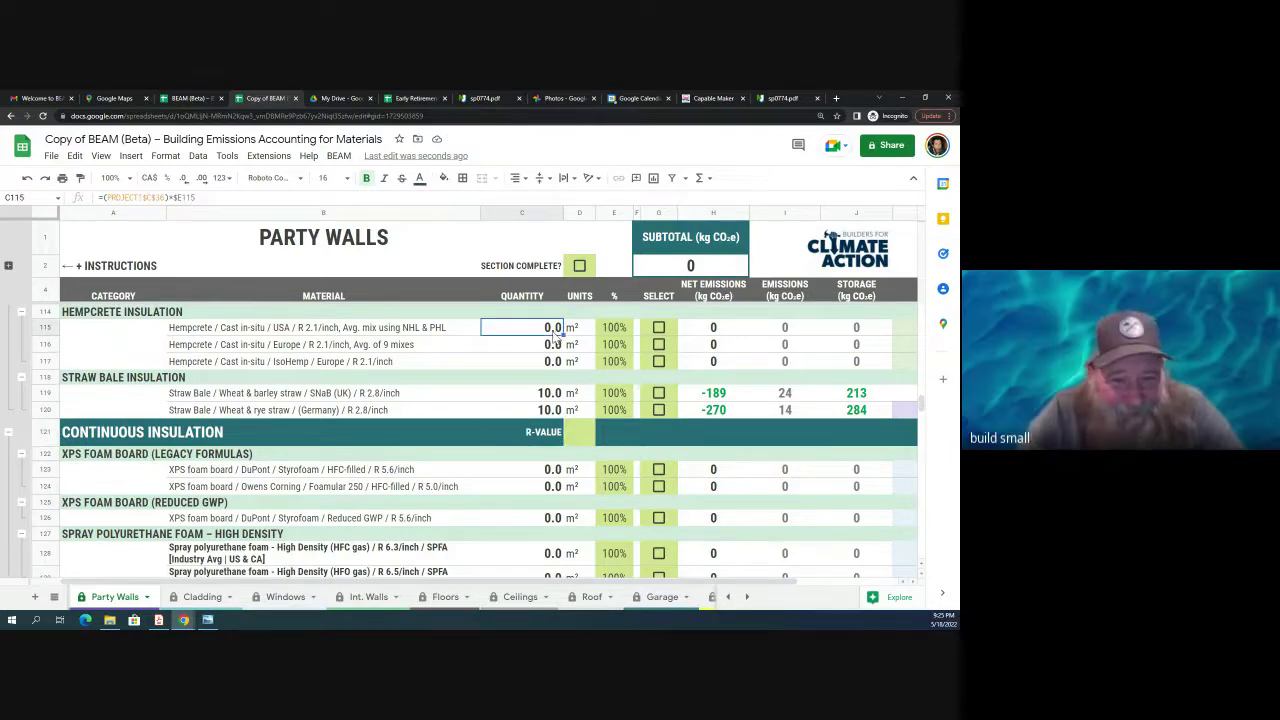
type("10")
key("Return")
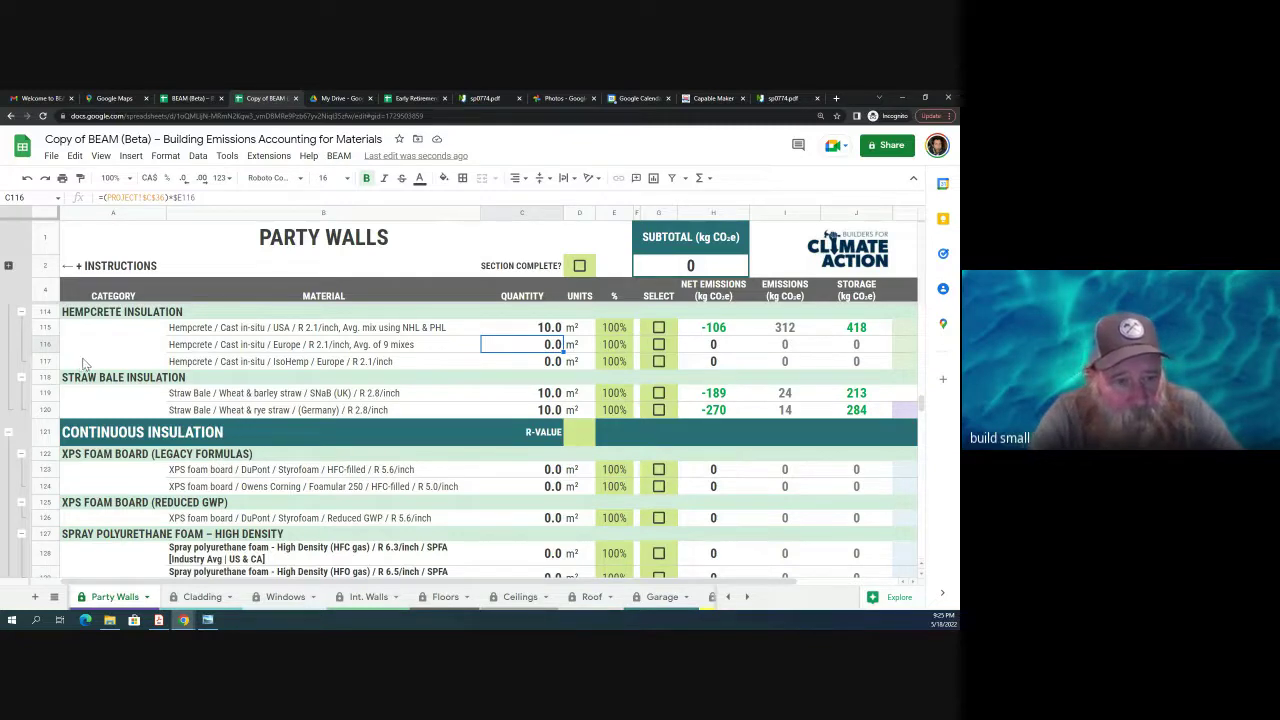
Step: Set the quantity of the DuPont Styrofoam HFC-filled XPS foam board under Continuous Insulation to 10 m²
left_click(44, 472)
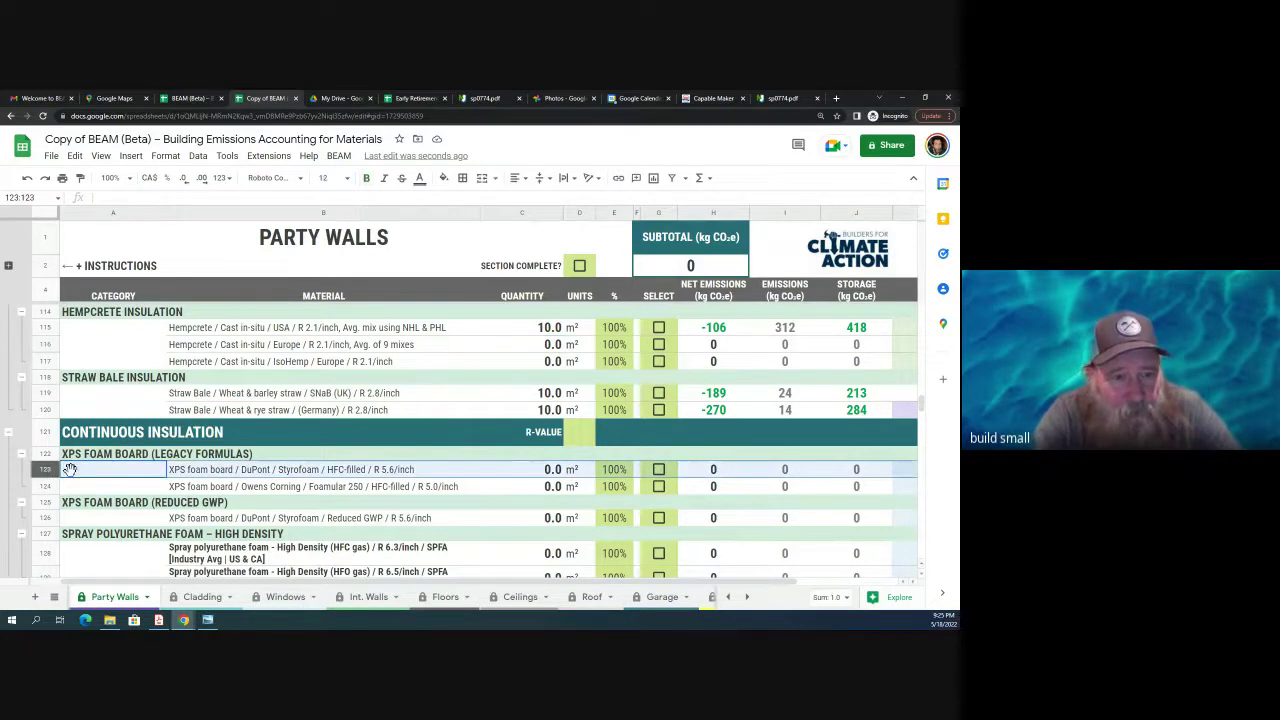
left_click(551, 474)
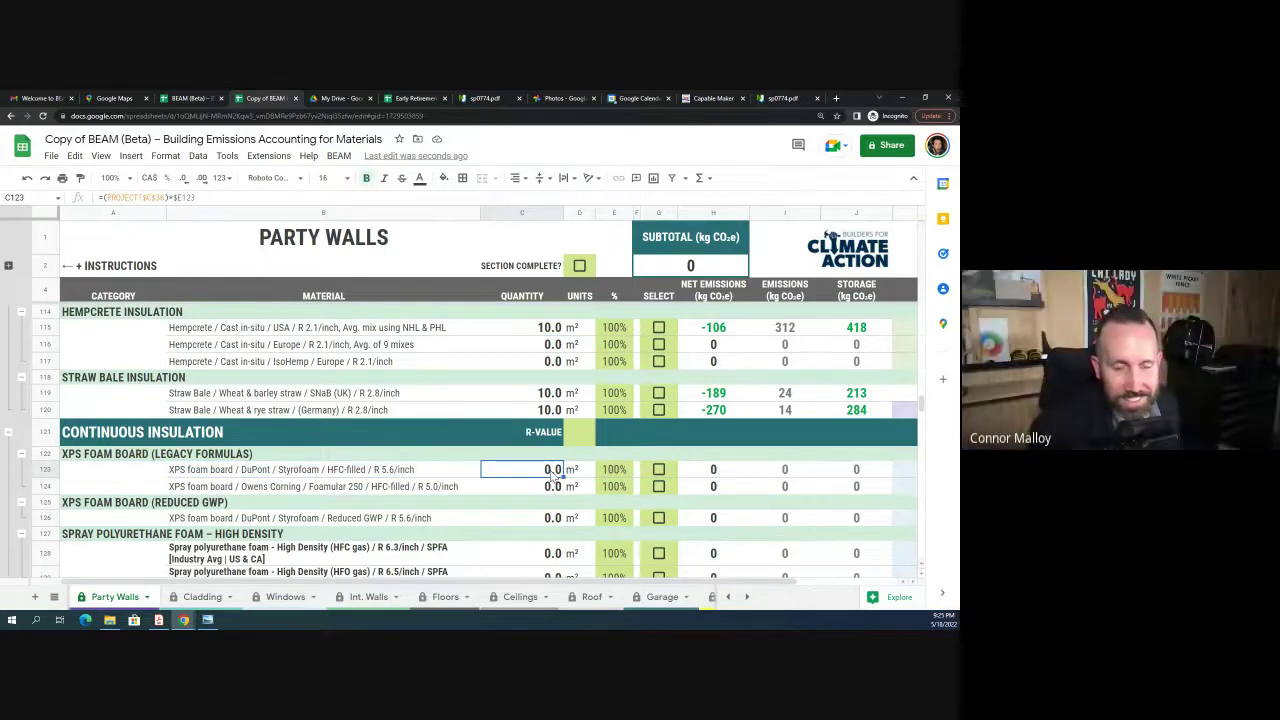
type("10")
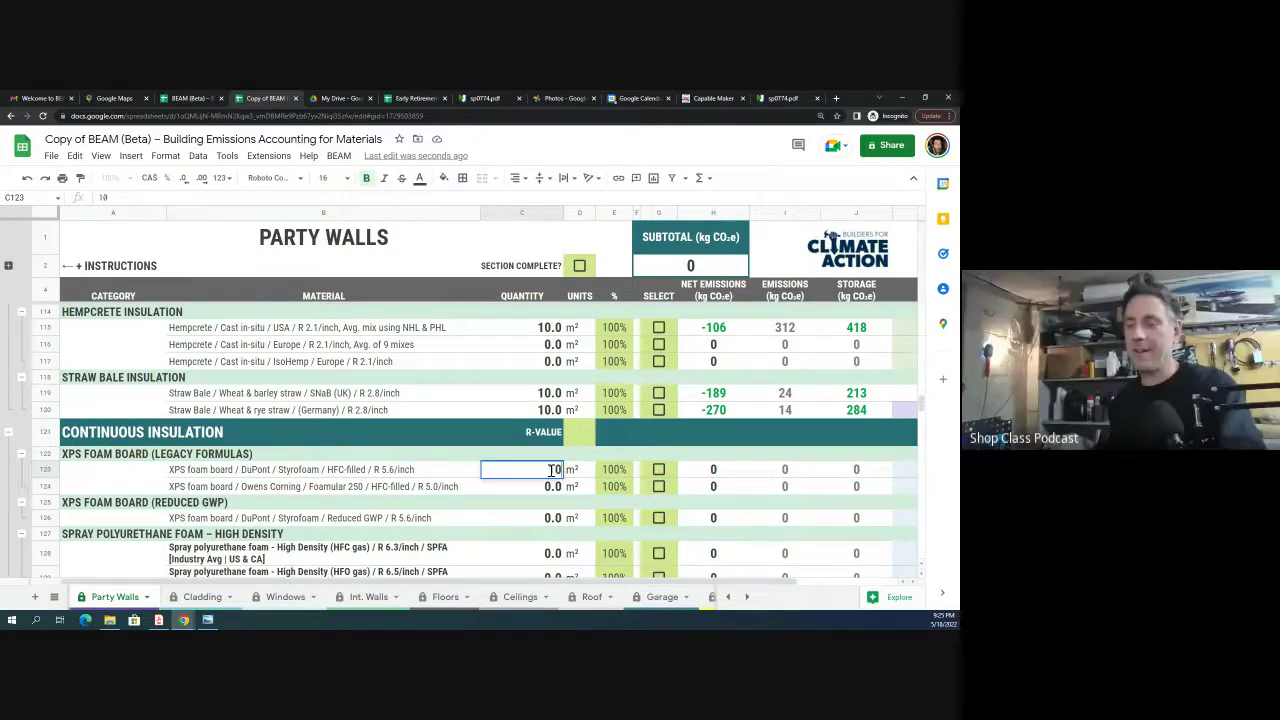
key("Return")
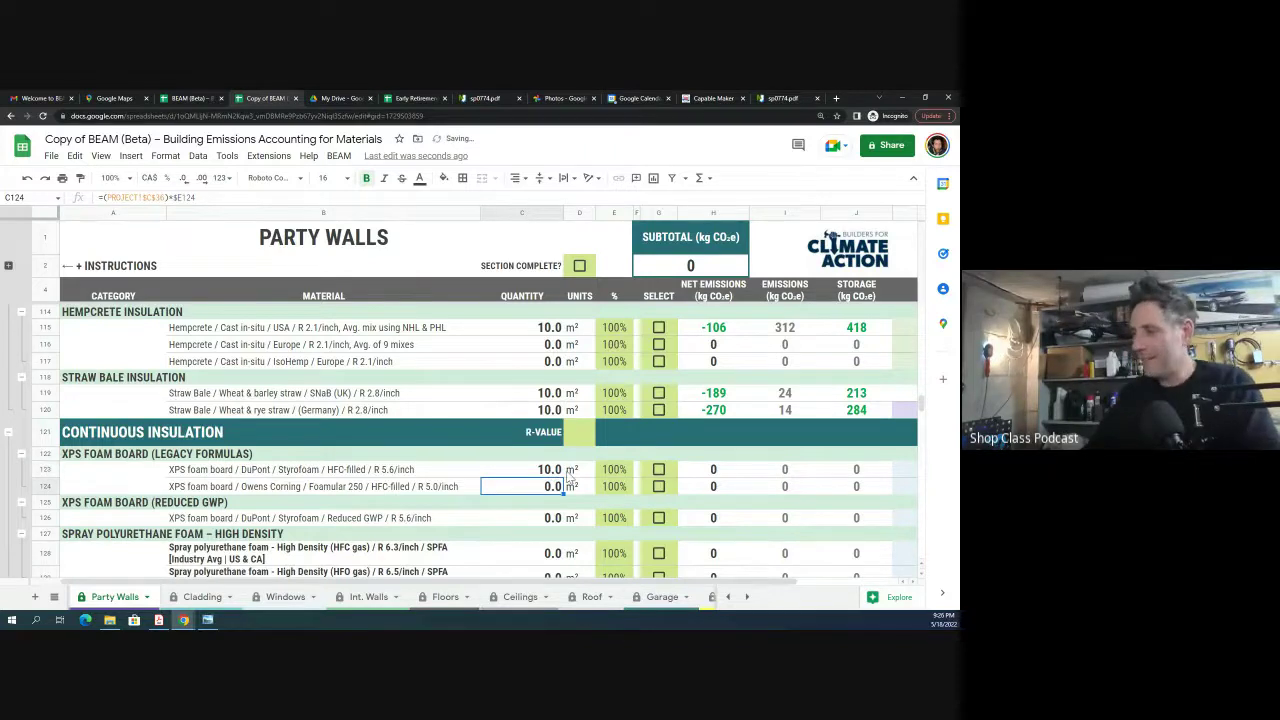
Step: Set the R-value of the Continuous Insulation section to 20
scroll(632, 474, "down", 2)
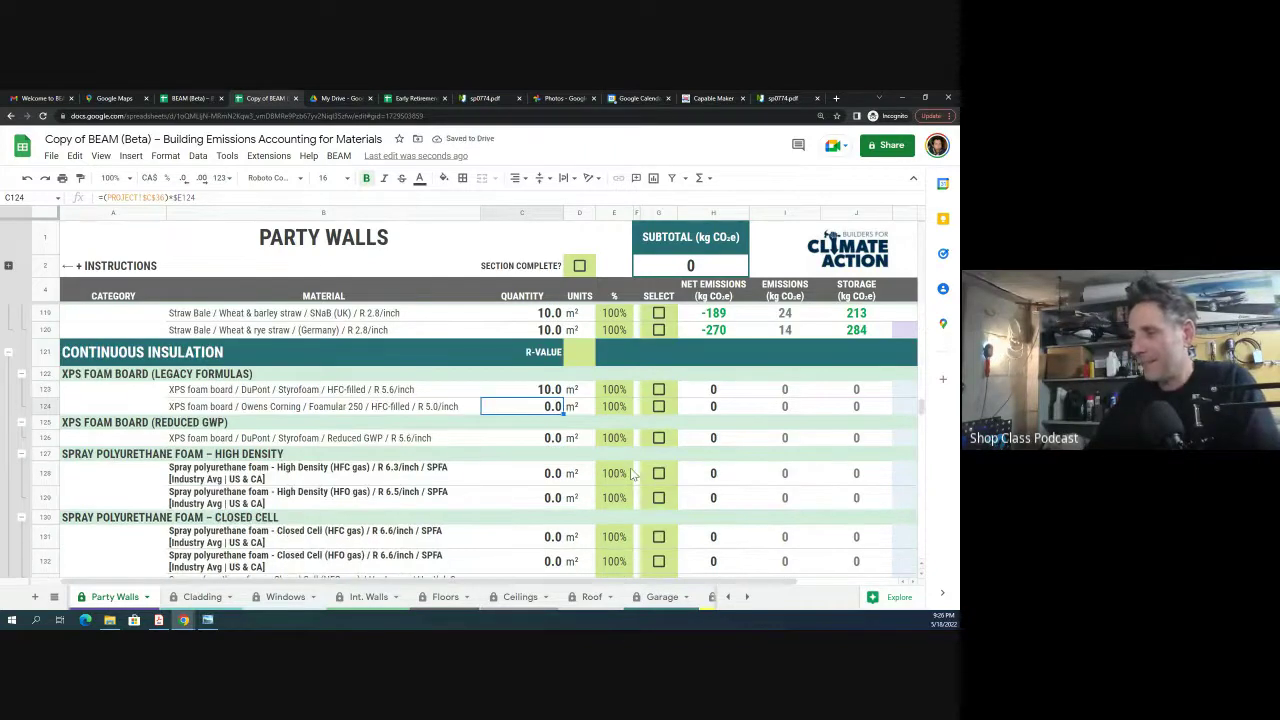
left_click(579, 353)
type("20")
key("Return")
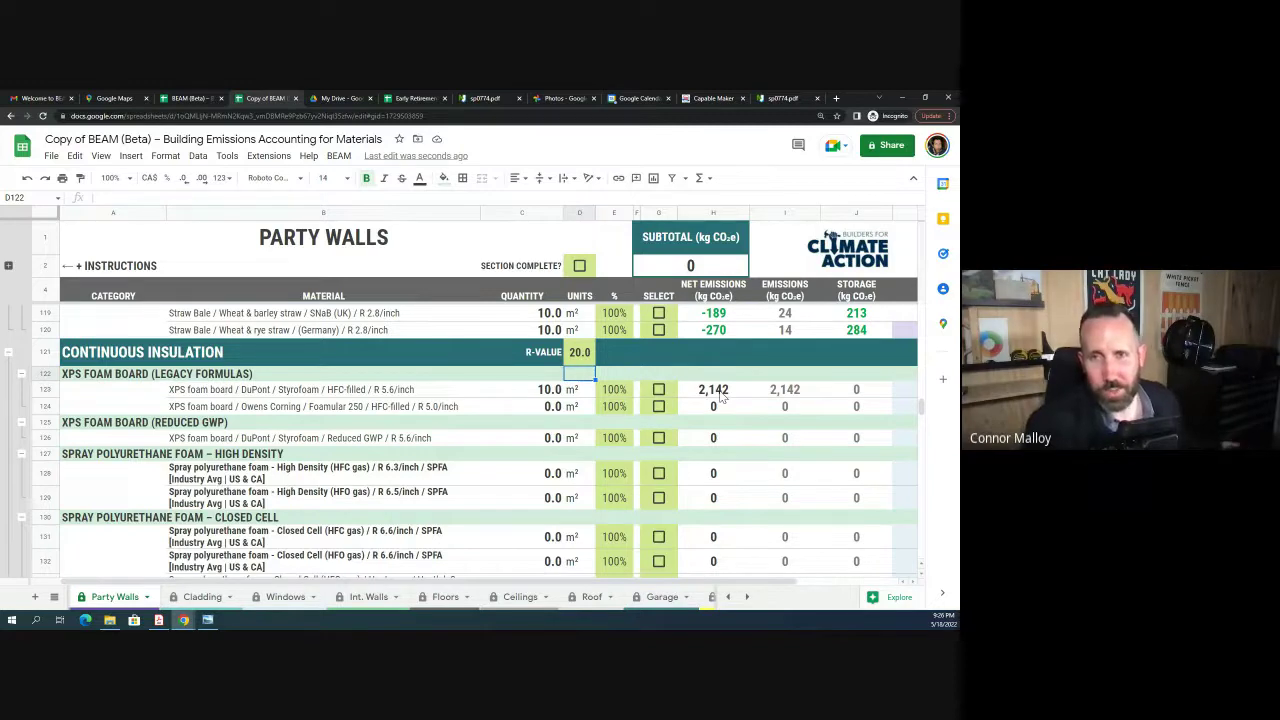
Step: Compare the net emissions and storage of the XPS foam board with those of the hempcrete, straw bale, sheep wool and mineral wool insulation
scroll(722, 397, "up", 5)
scroll(757, 425, "up", 2)
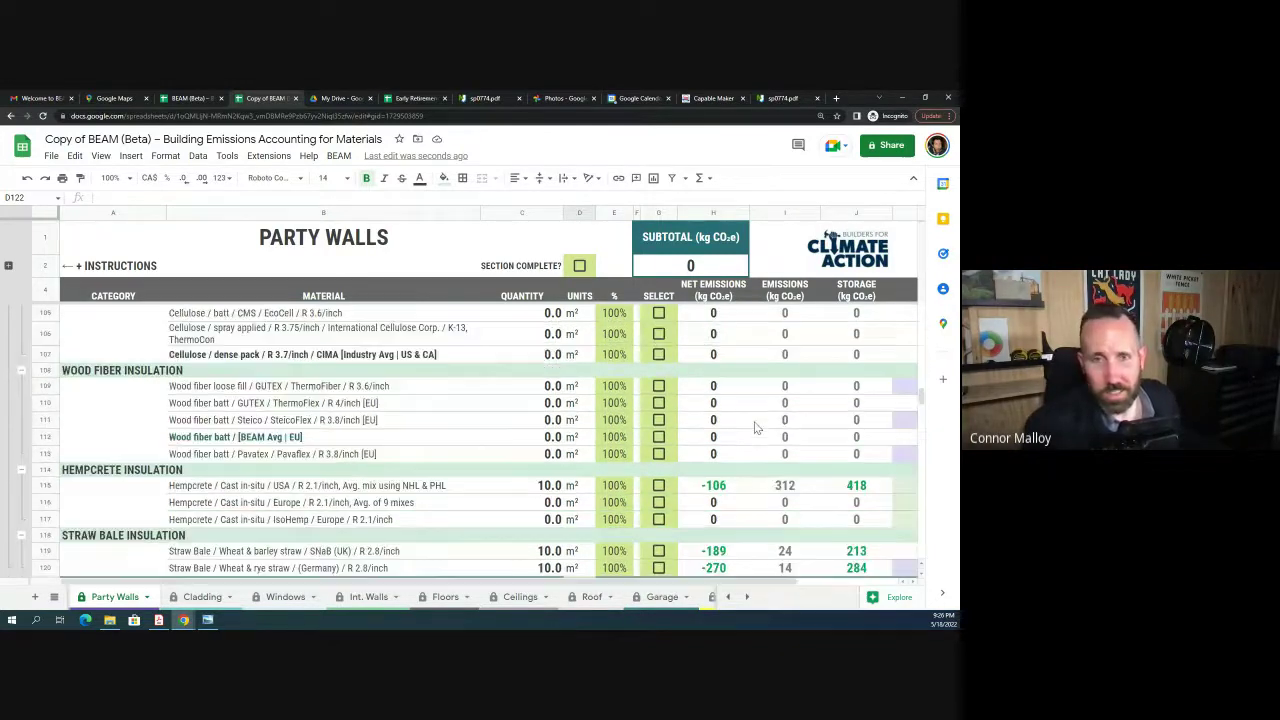
scroll(757, 430, "down", 5)
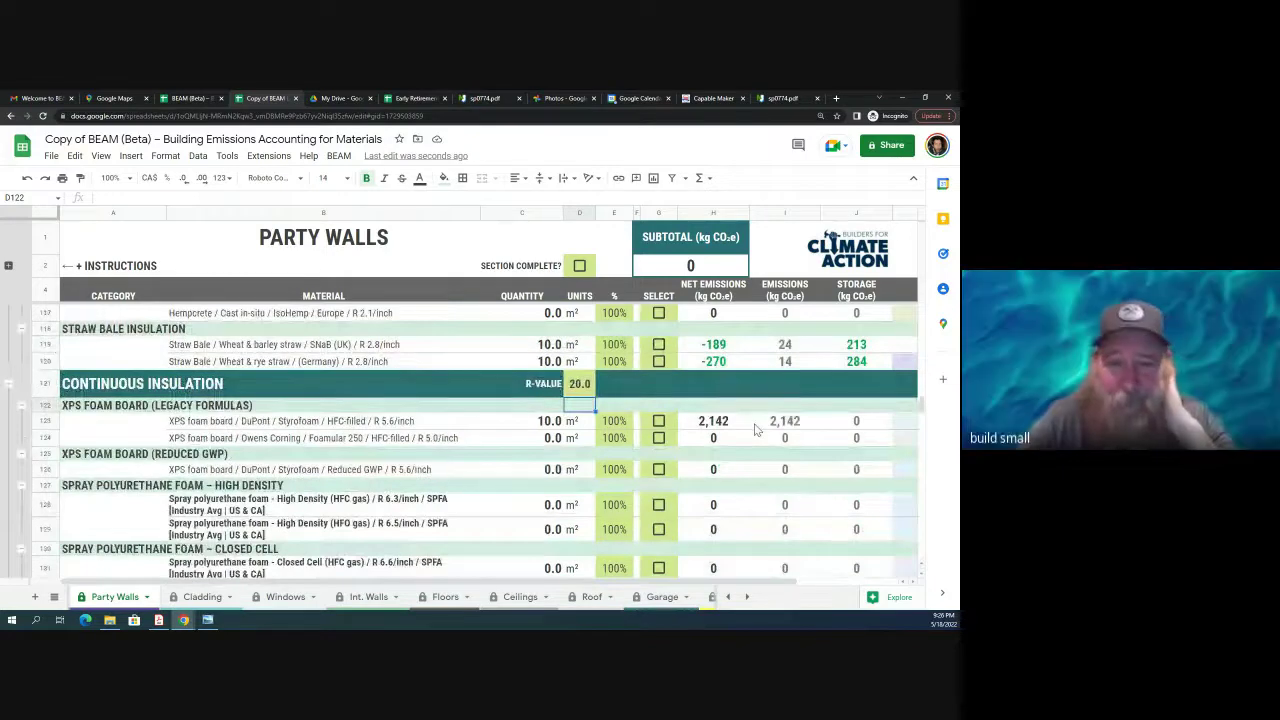
scroll(757, 430, "up", 10)
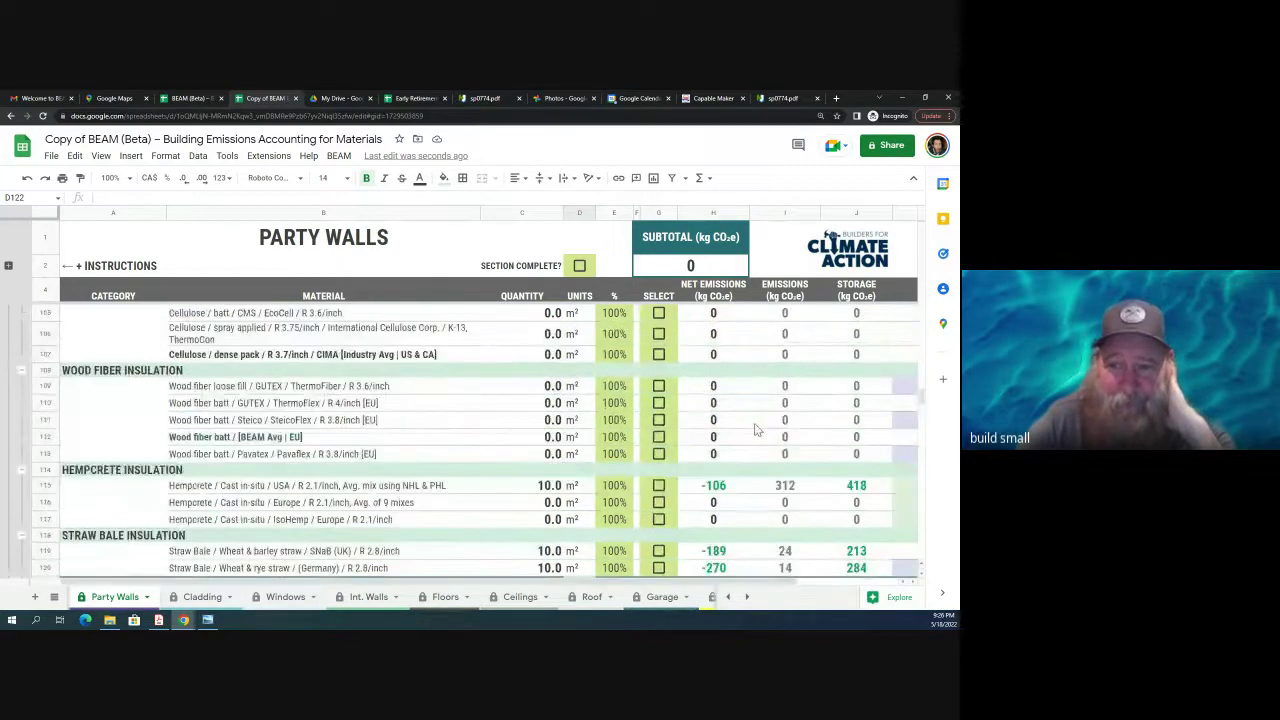
scroll(757, 430, "up", 2)
scroll(757, 430, "down", 4)
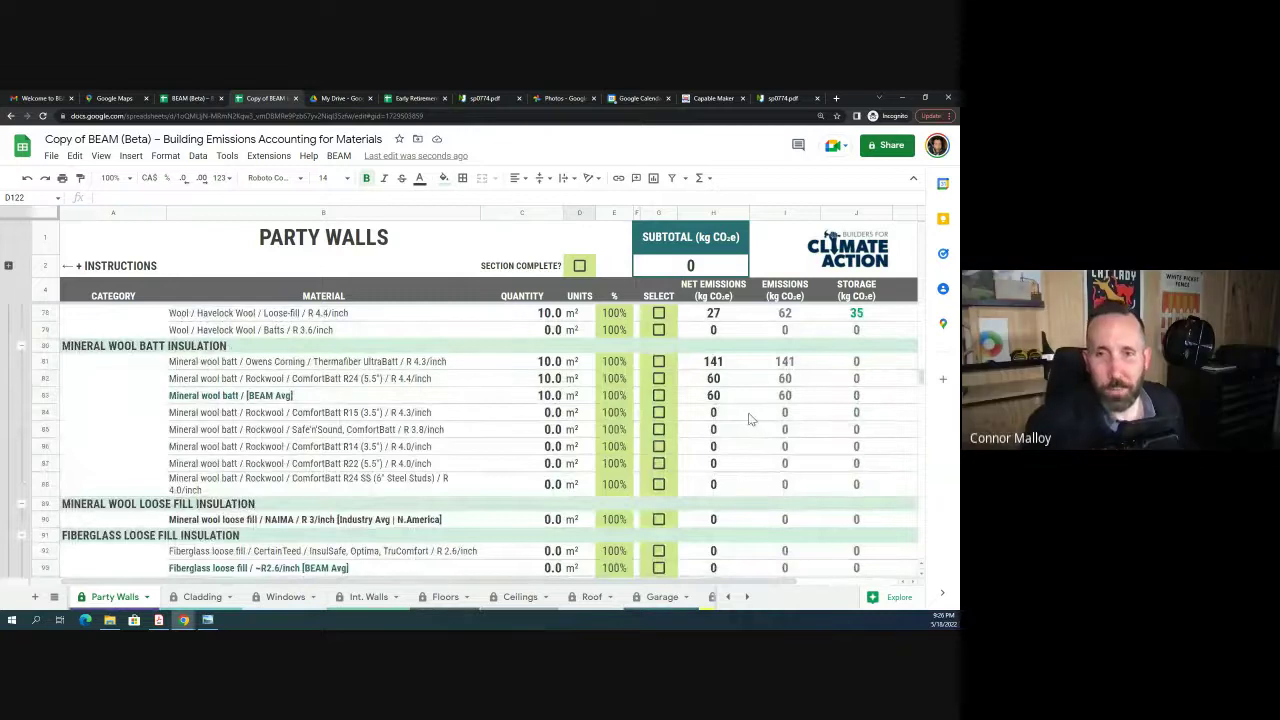
scroll(751, 419, "up", 2)
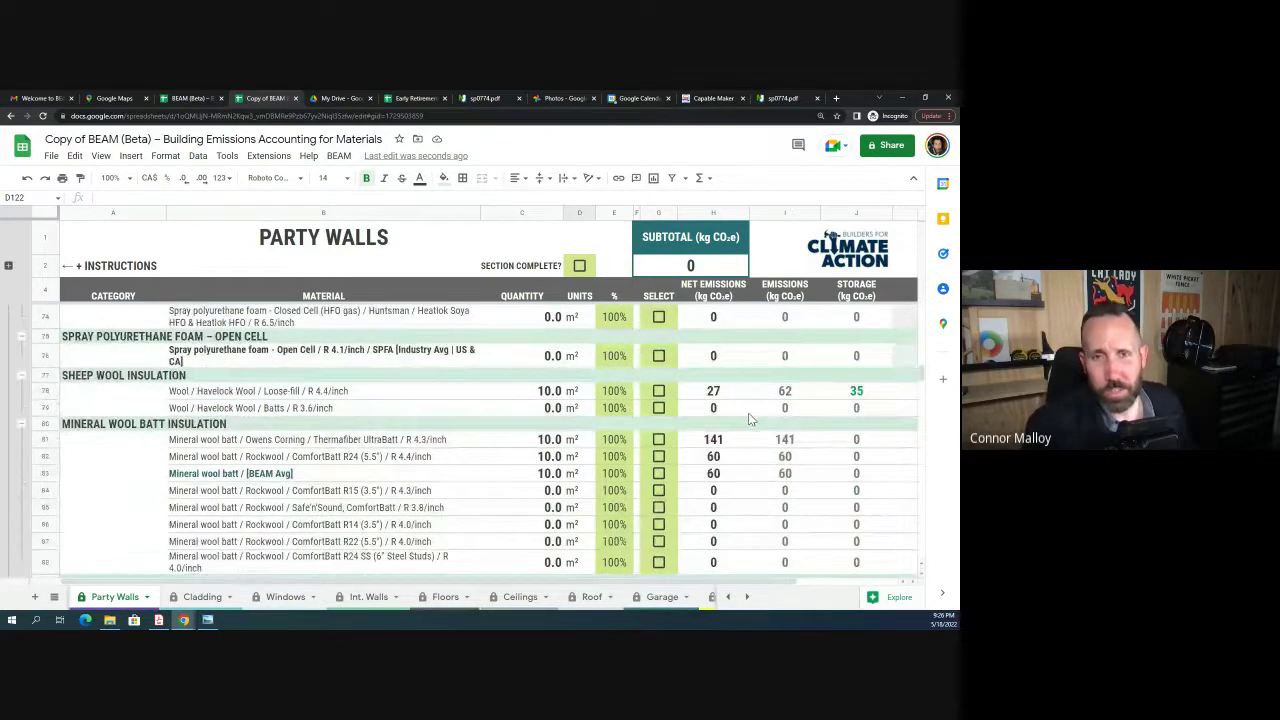
scroll(751, 419, "down", 12)
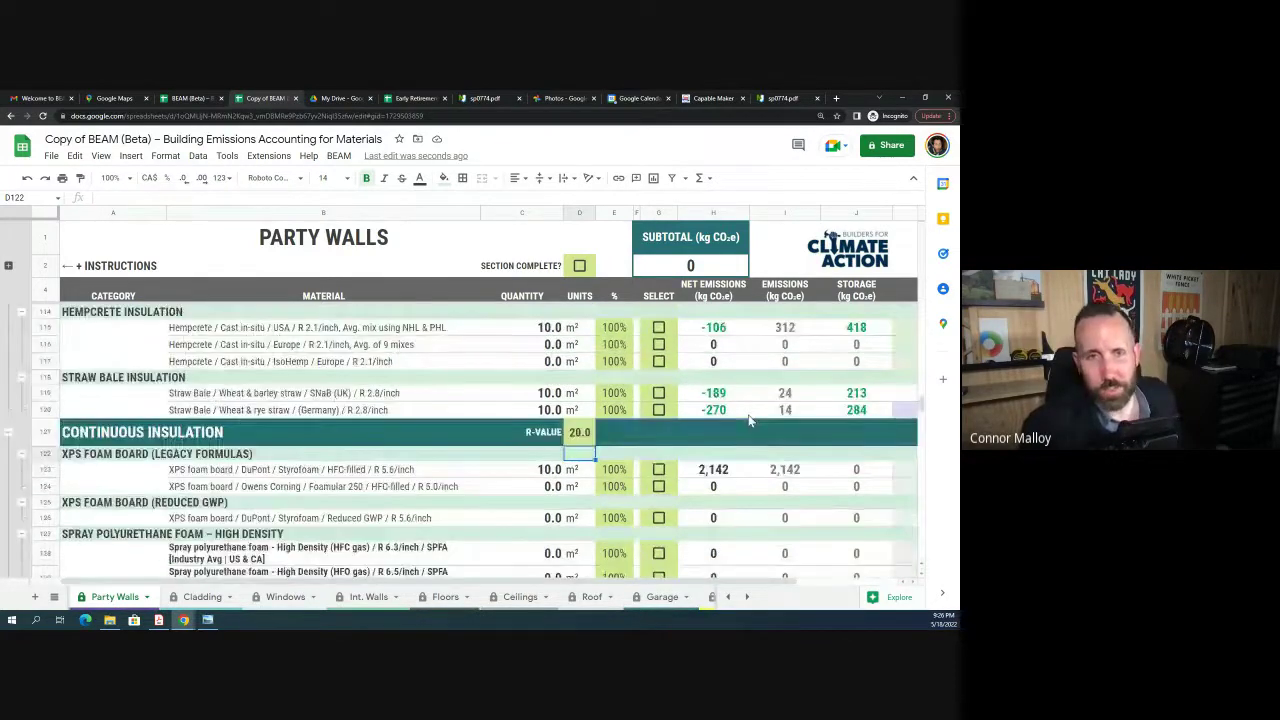
scroll(751, 419, "down", 2)
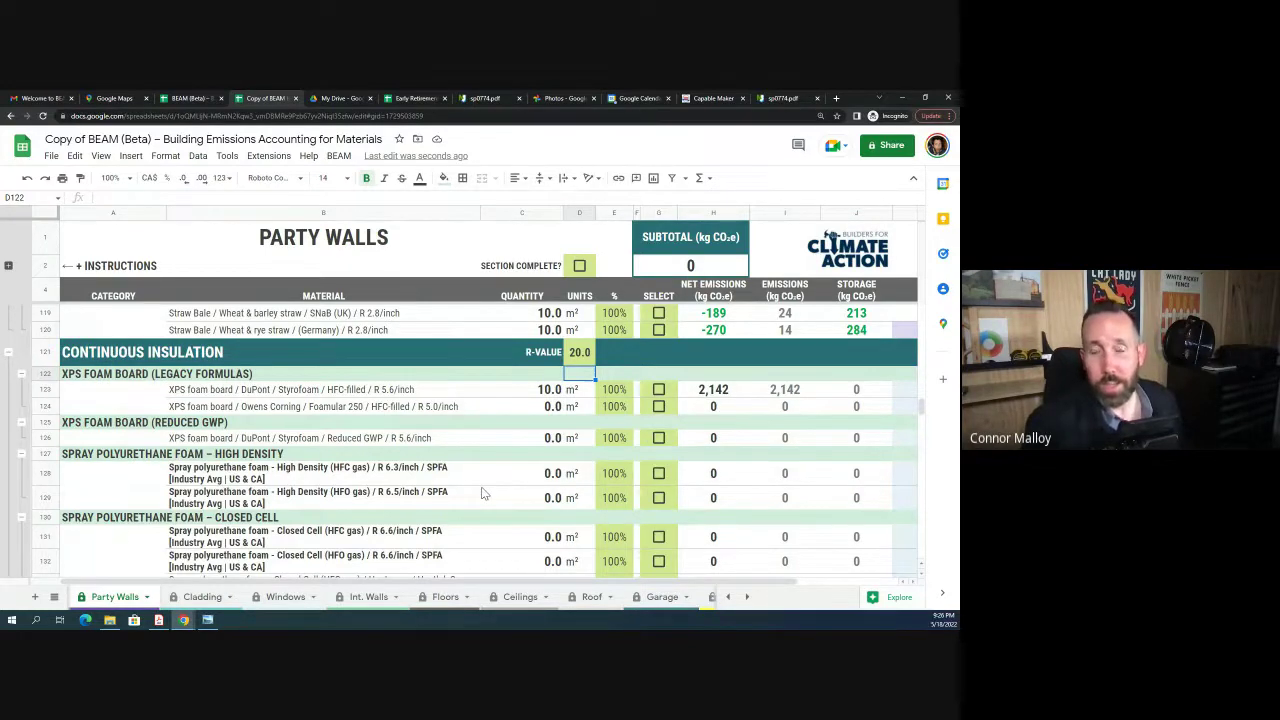
Step: View the Structural Elements sheet briefly and open the Foundation Walls sheet
left_click(727, 597)
left_click(727, 597)
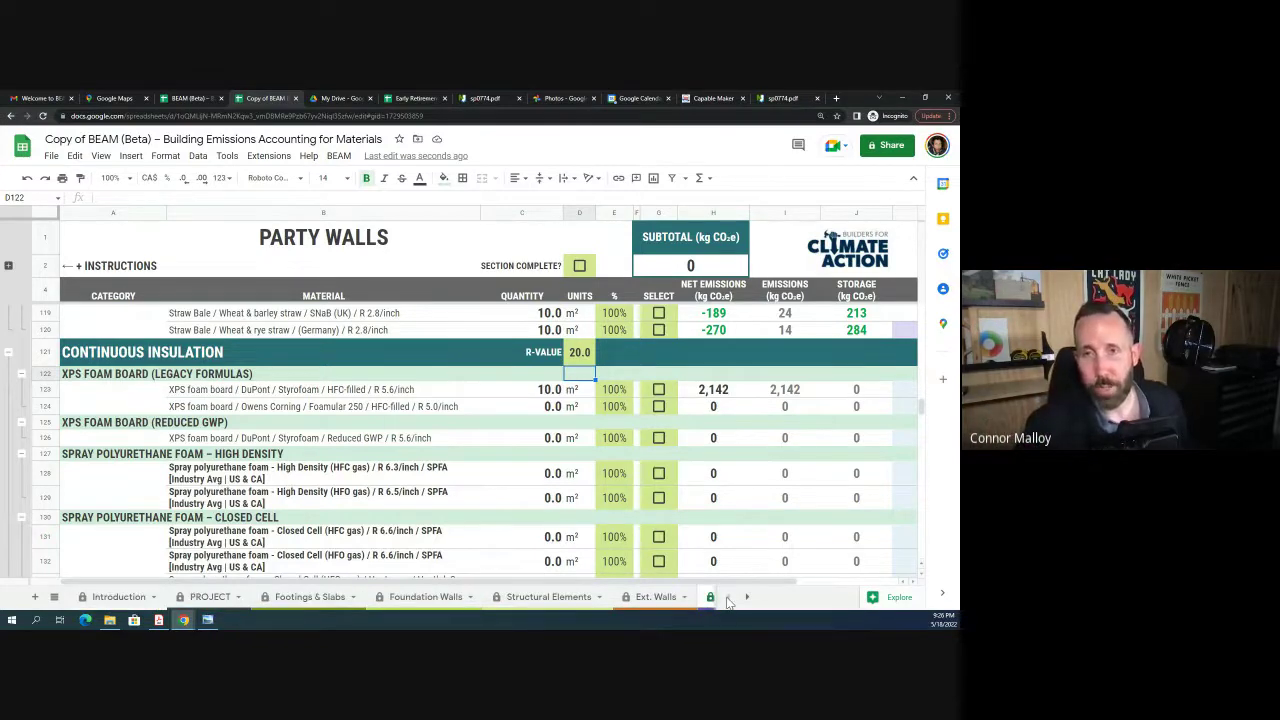
left_click(550, 598)
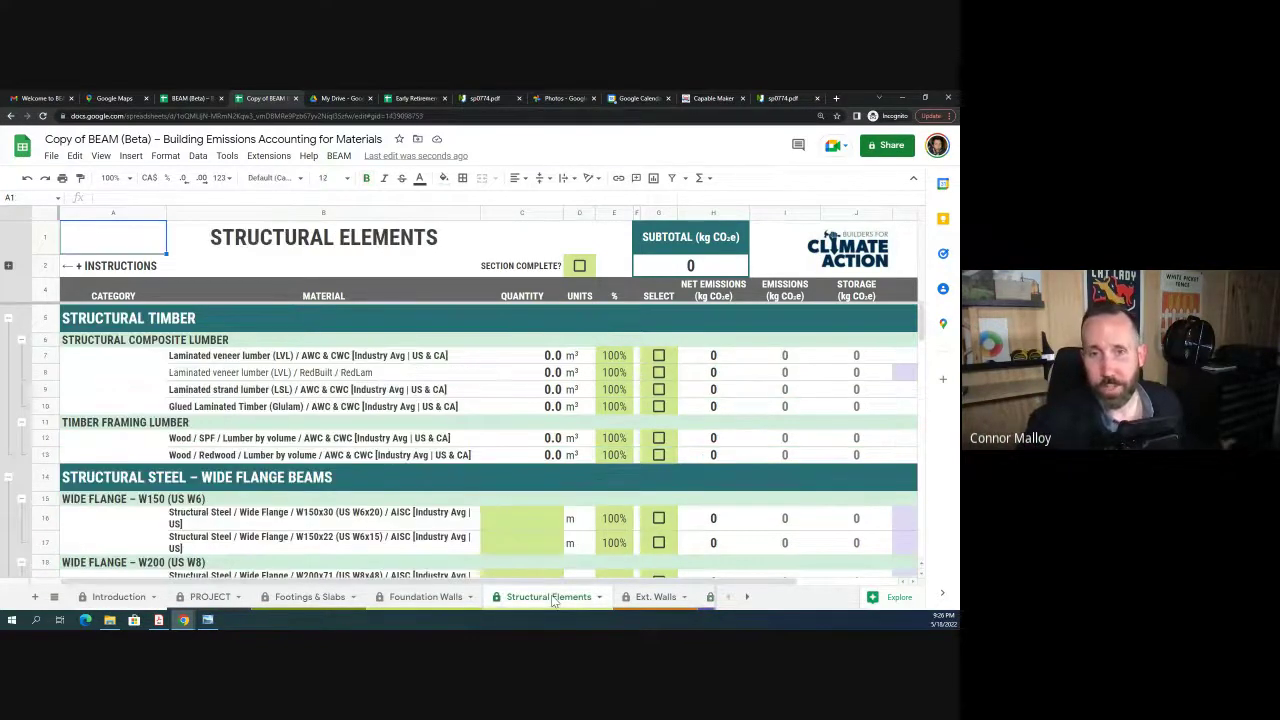
left_click(427, 598)
Step: Review the Foundation Walls assembly options, from concrete mixes and CMU through treated wood and ICF to light wood and steel framing
scroll(317, 435, "down", 6)
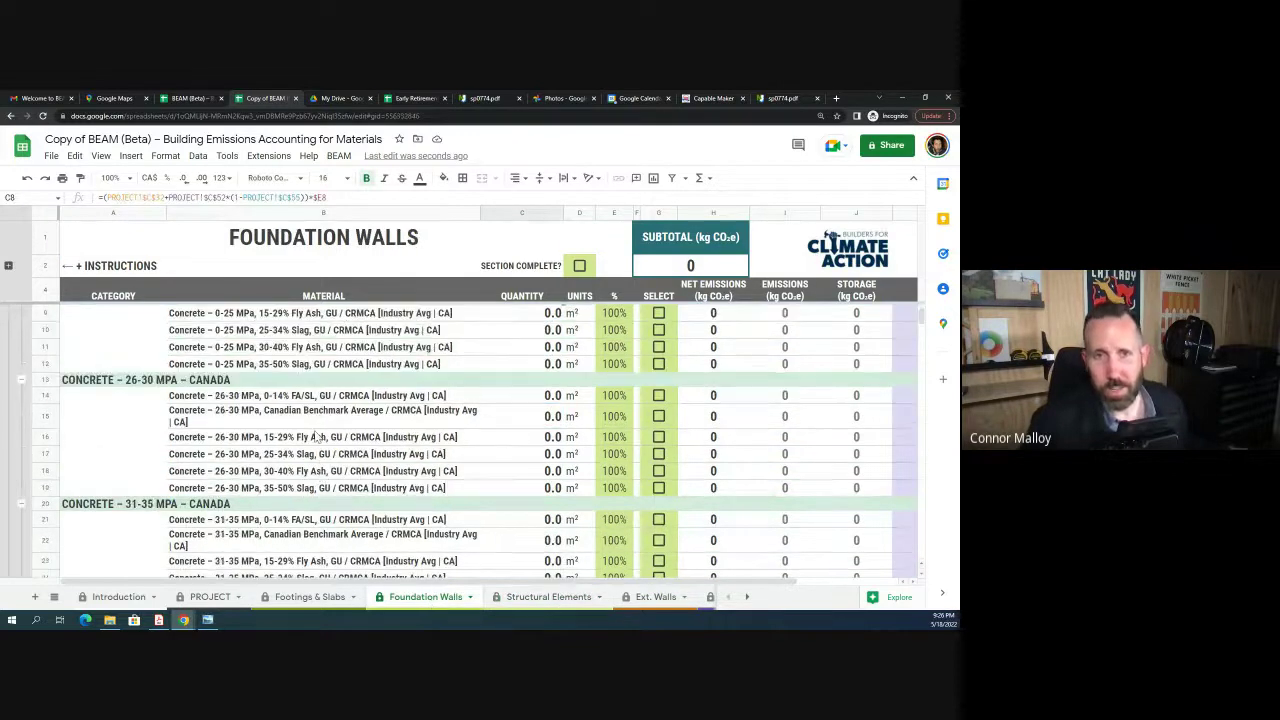
scroll(317, 435, "down", 9)
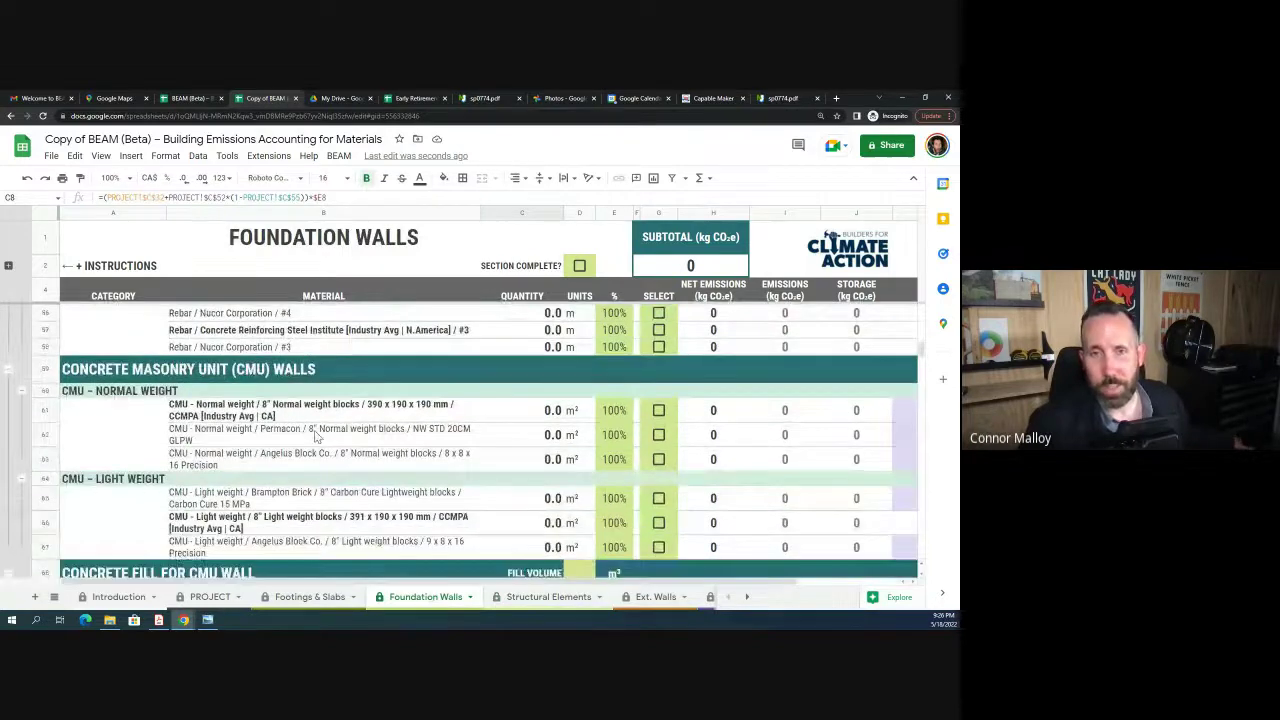
scroll(317, 435, "down", 8)
scroll(316, 437, "down", 7)
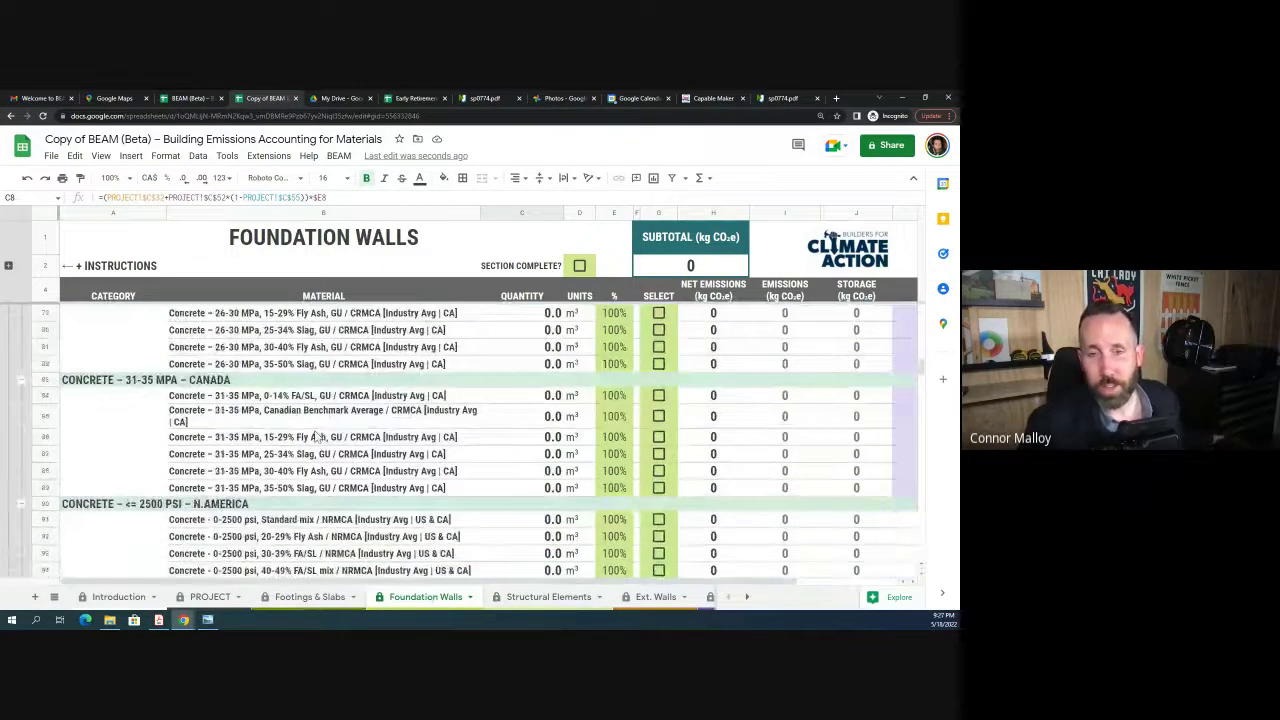
scroll(315, 437, "down", 1)
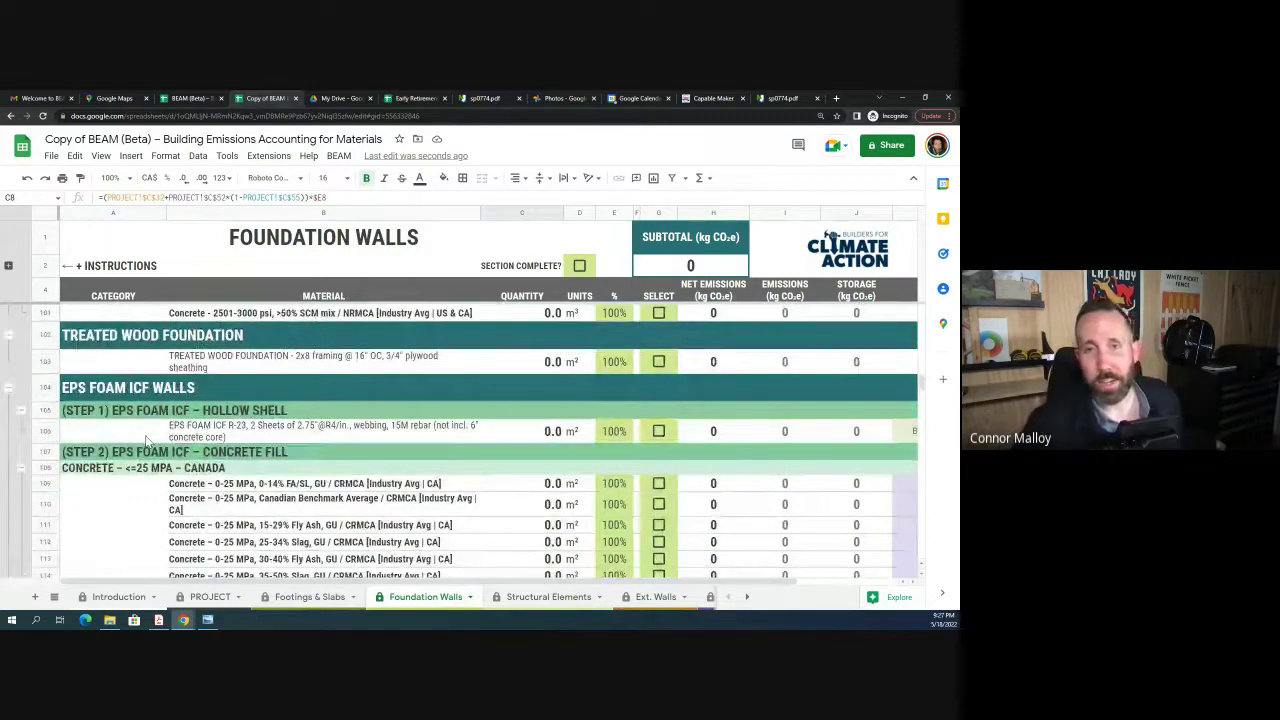
scroll(146, 440, "down", 10)
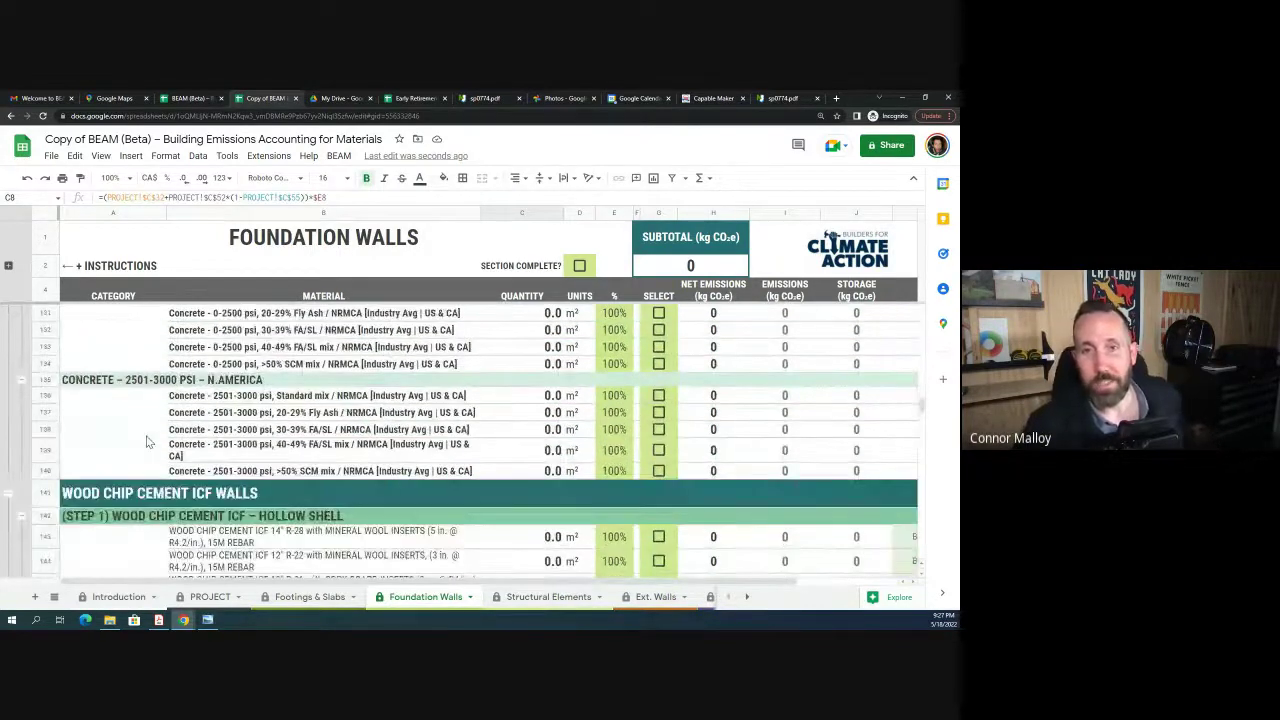
scroll(146, 440, "down", 2)
scroll(146, 440, "down", 12)
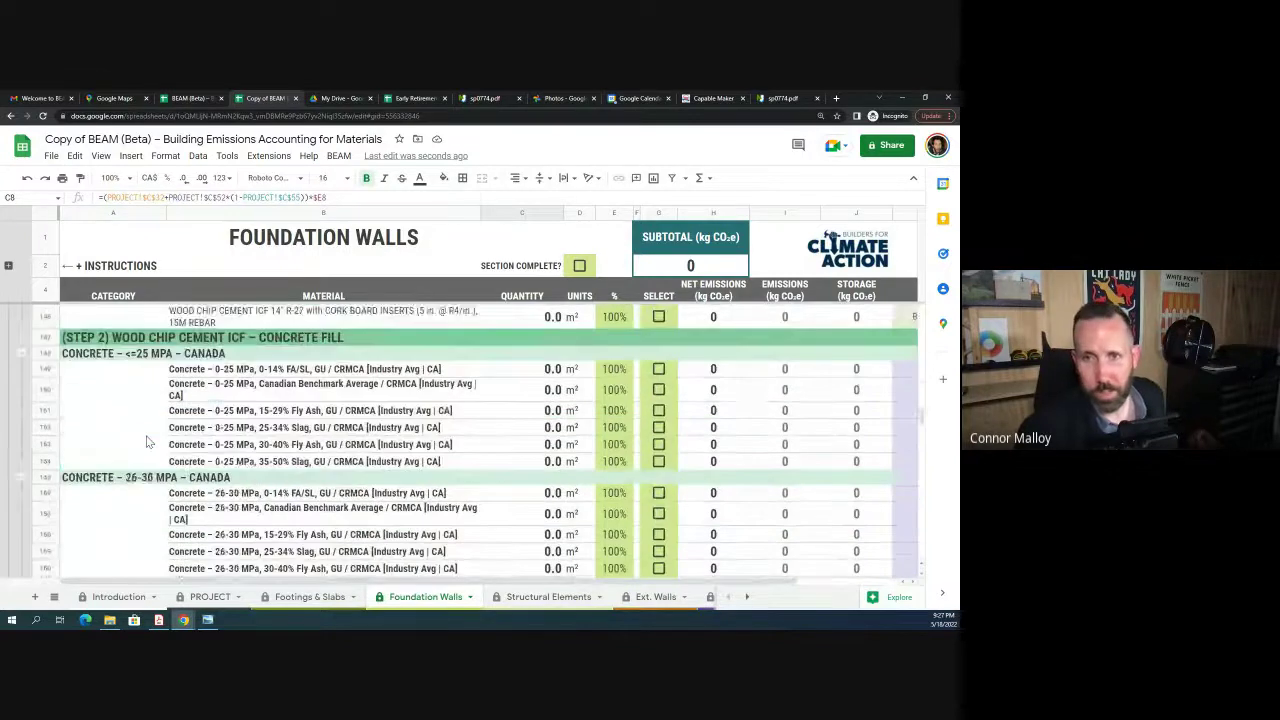
scroll(146, 440, "down", 6)
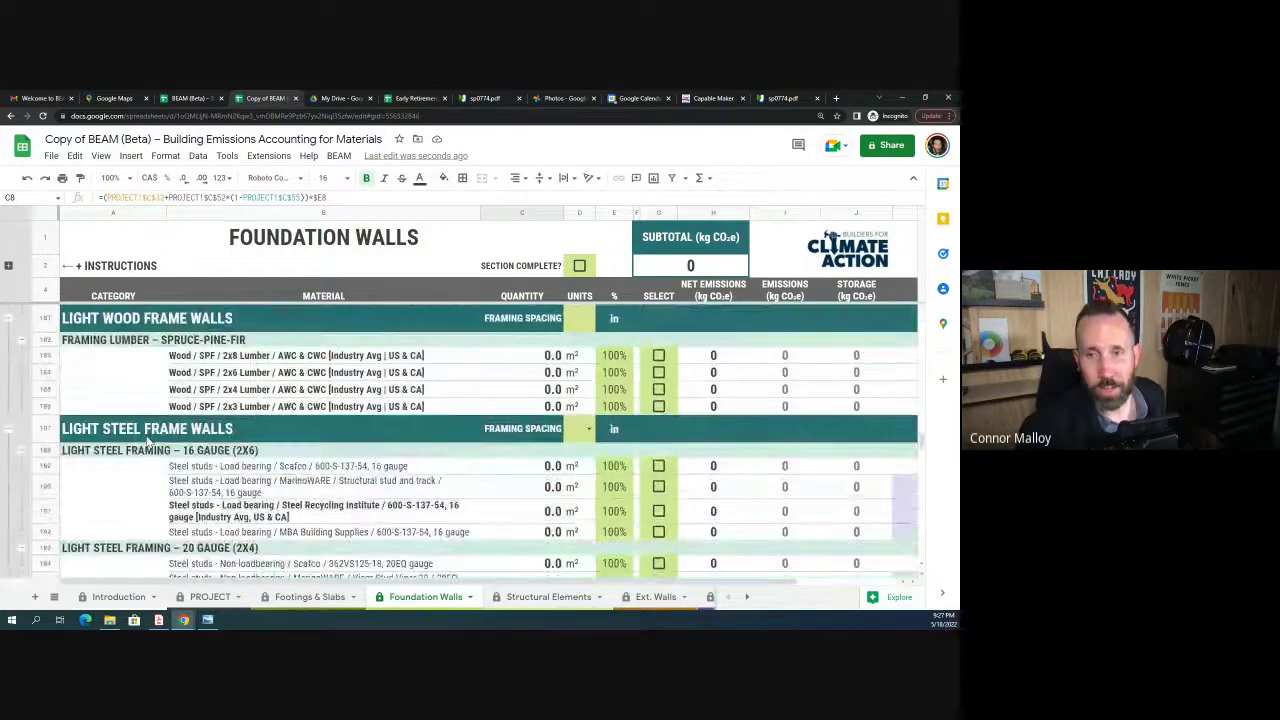
Step: Review the Foundation Walls continuous and cavity insulation materials and the interior wall cladding options
scroll(146, 440, "down", 1)
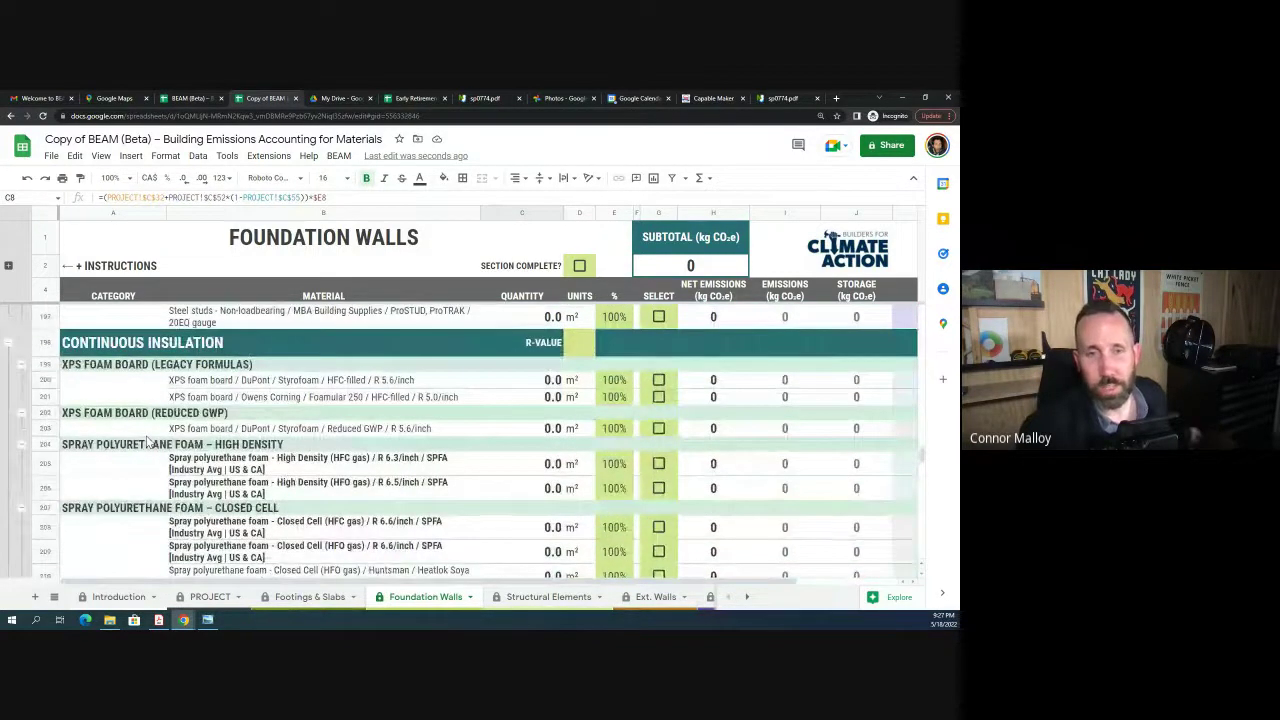
scroll(146, 440, "down", 9)
scroll(146, 440, "down", 2)
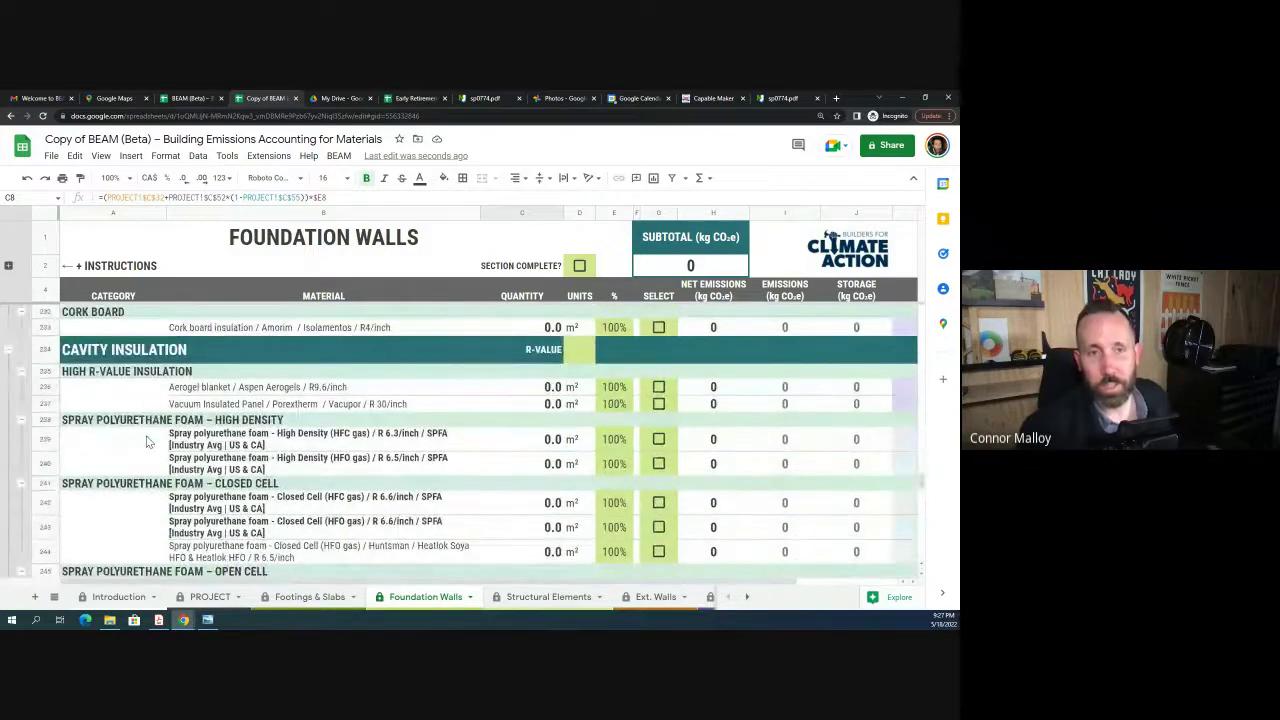
scroll(146, 440, "down", 9)
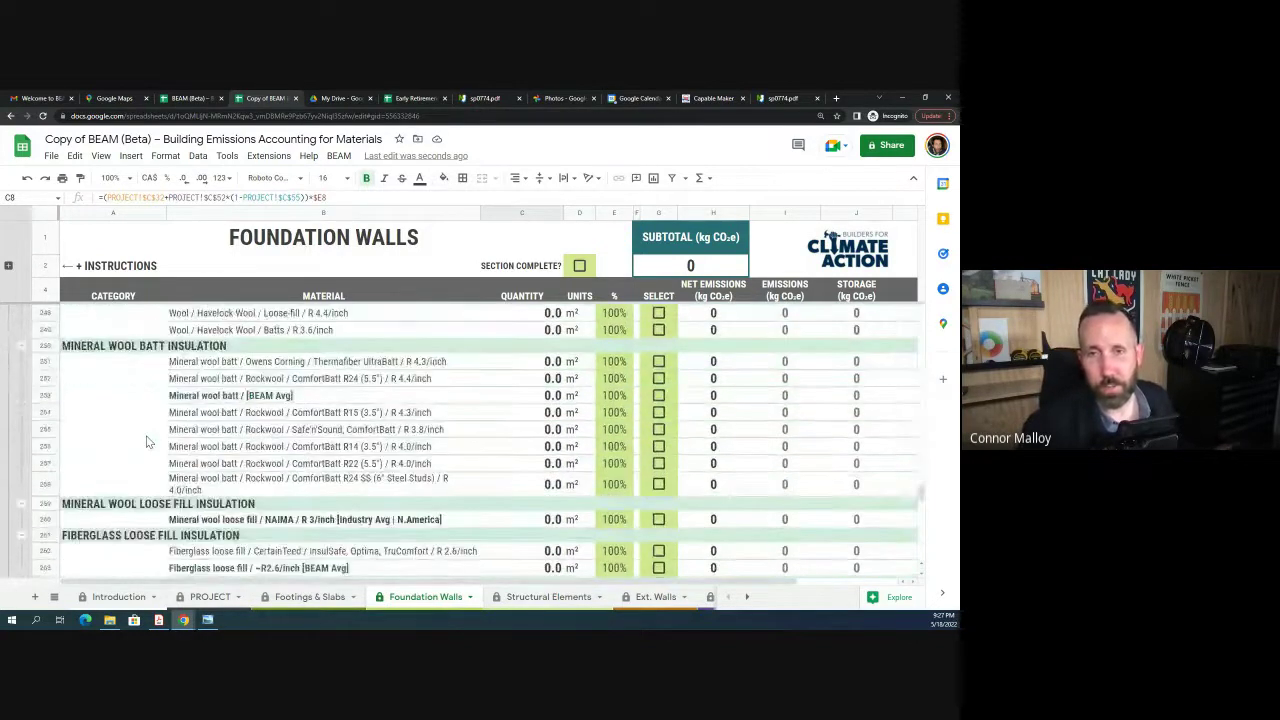
scroll(146, 441, "down", 2)
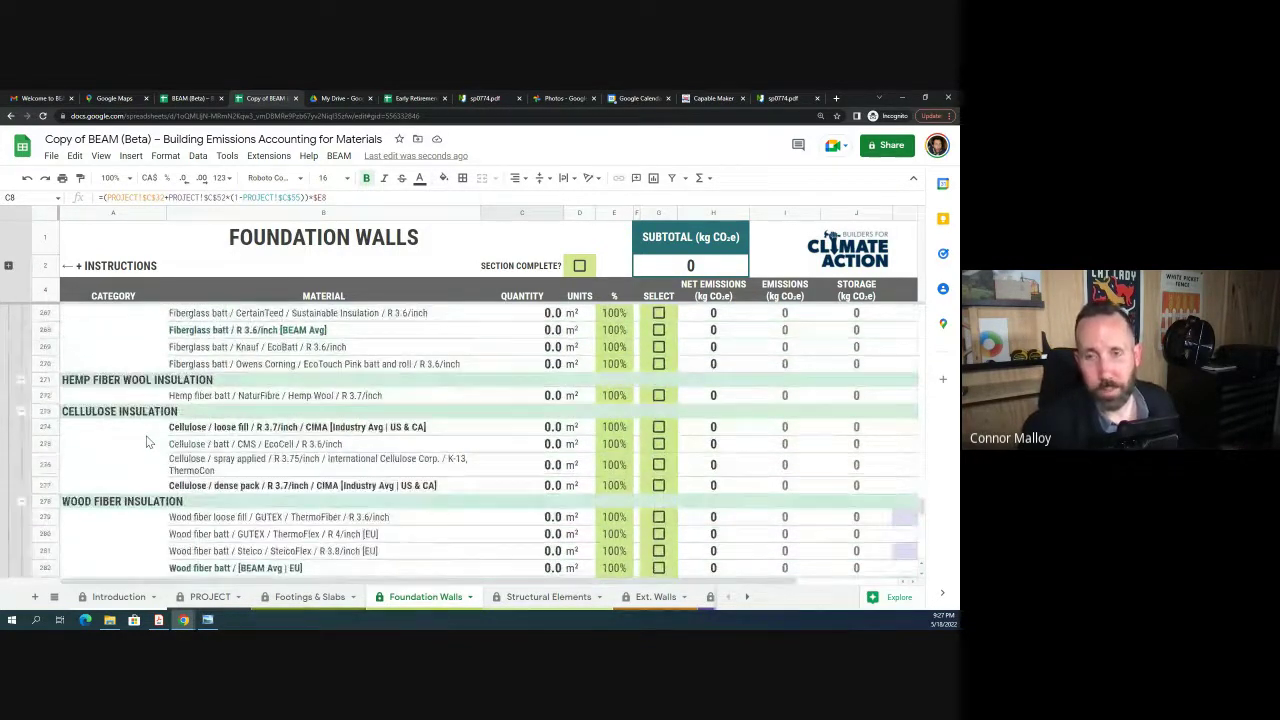
scroll(146, 440, "up", 1)
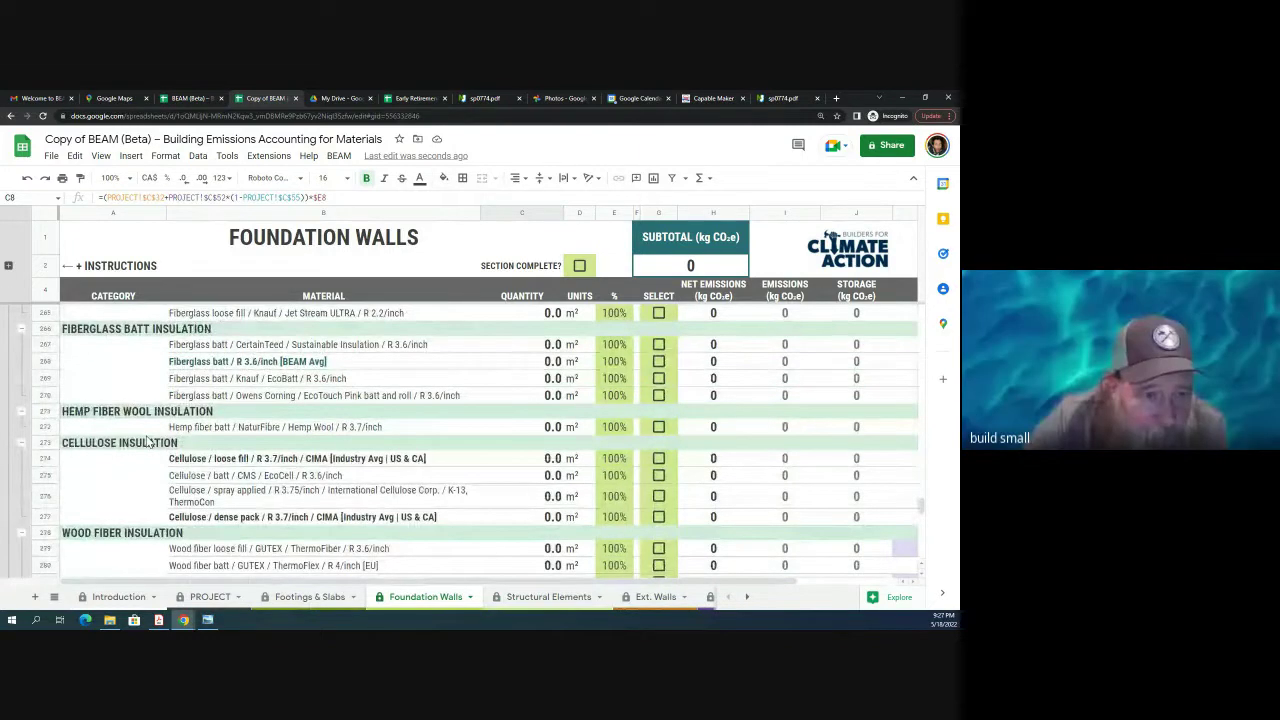
scroll(146, 441, "down", 3)
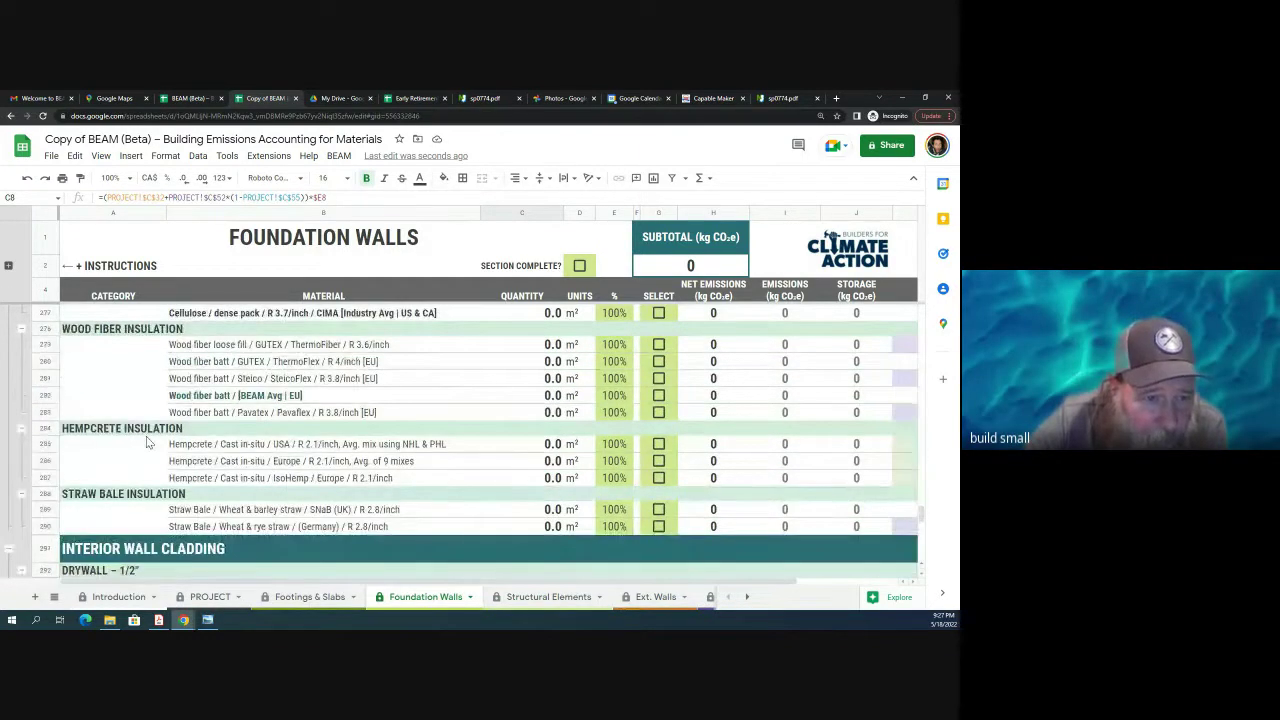
scroll(146, 442, "down", 3)
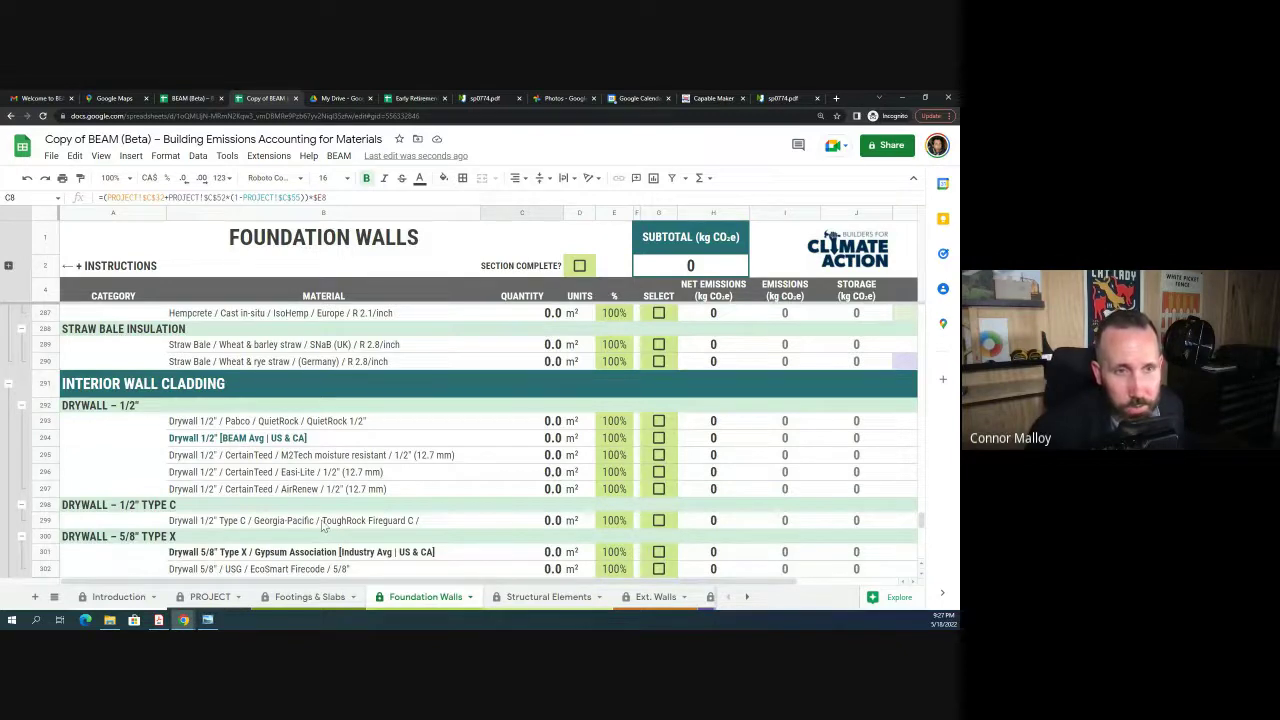
scroll(325, 520, "up", 10)
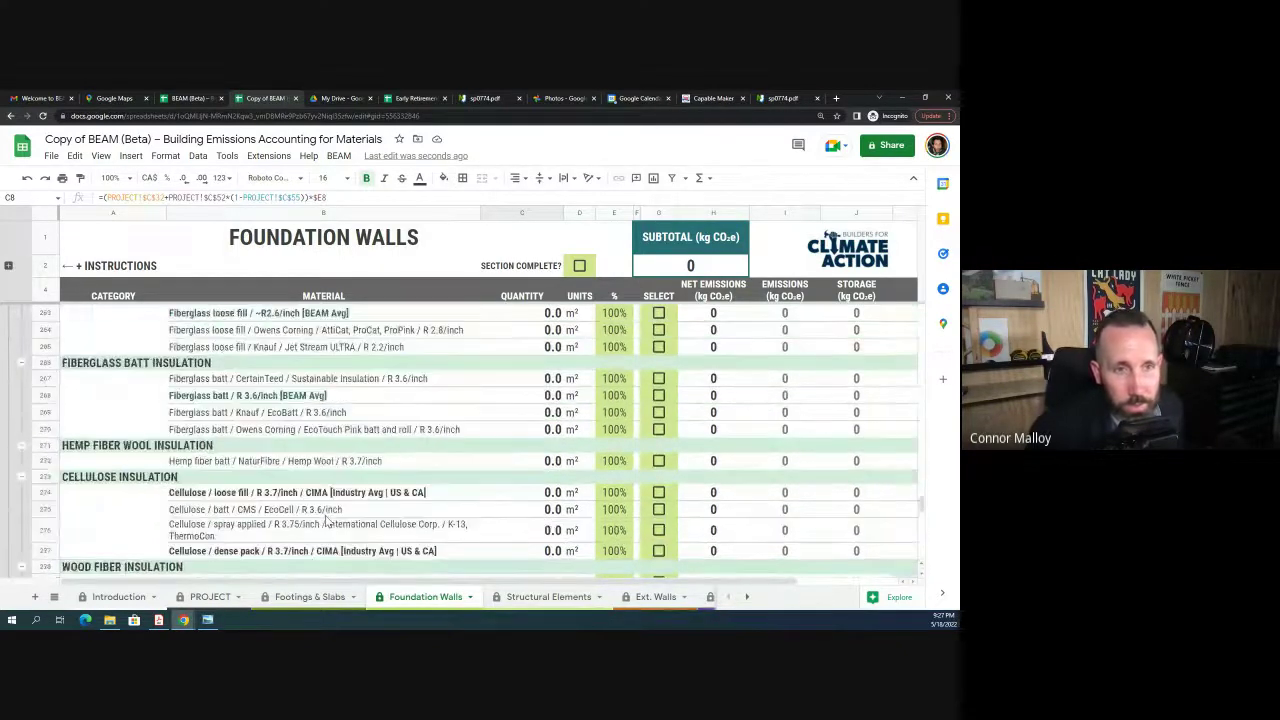
scroll(325, 520, "up", 3)
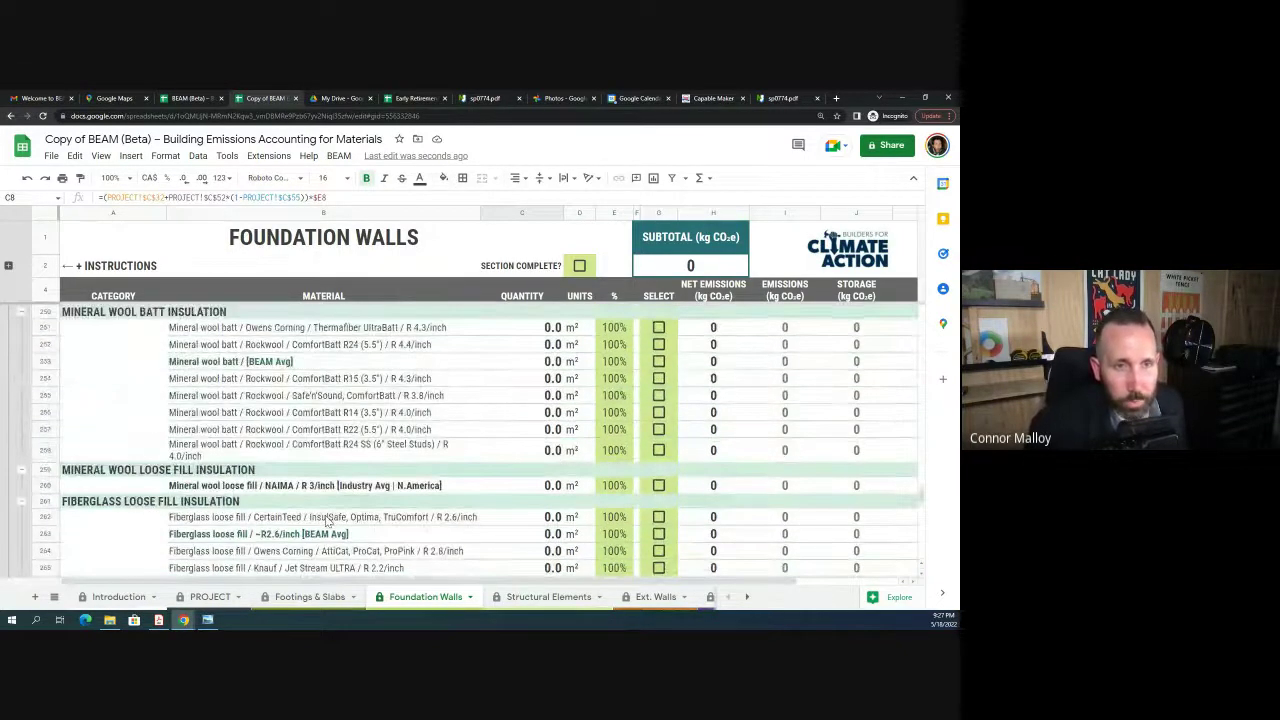
scroll(325, 520, "up", 4)
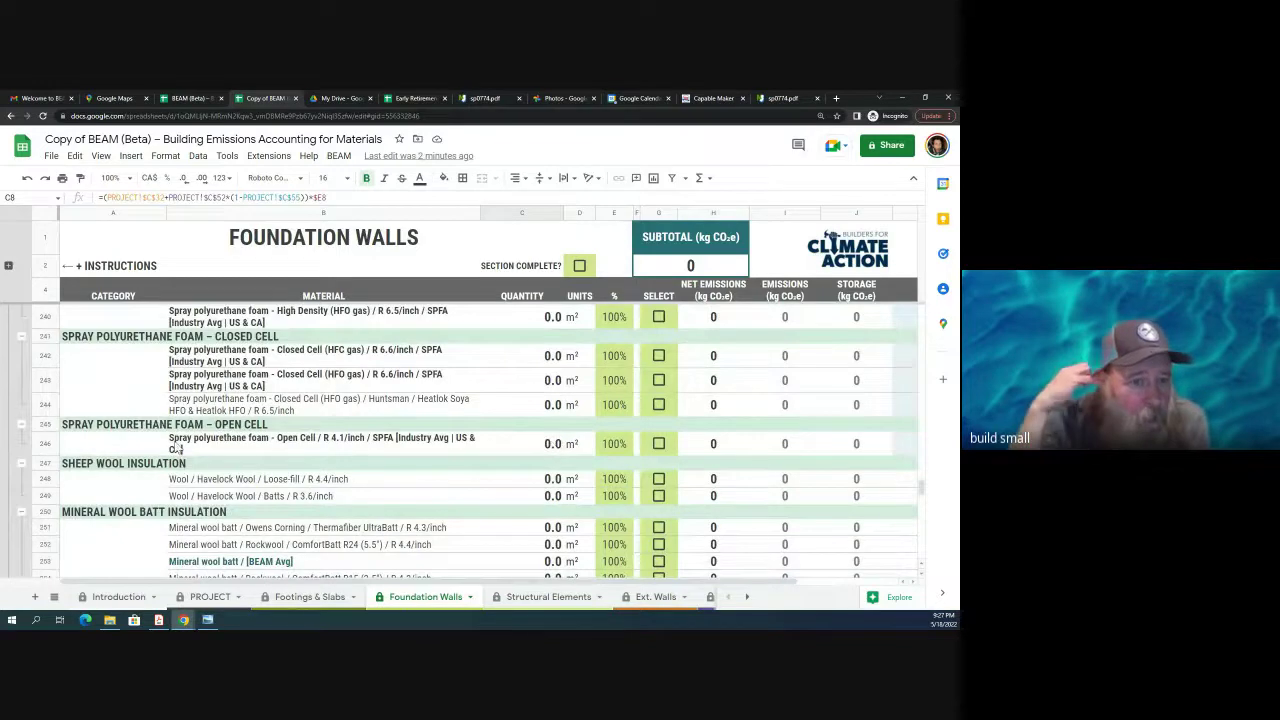
Step: Set the quantity of the HFC closed-cell spray polyurethane foam cavity insulation on the Foundation Walls sheet to 10 m²
left_click(40, 360)
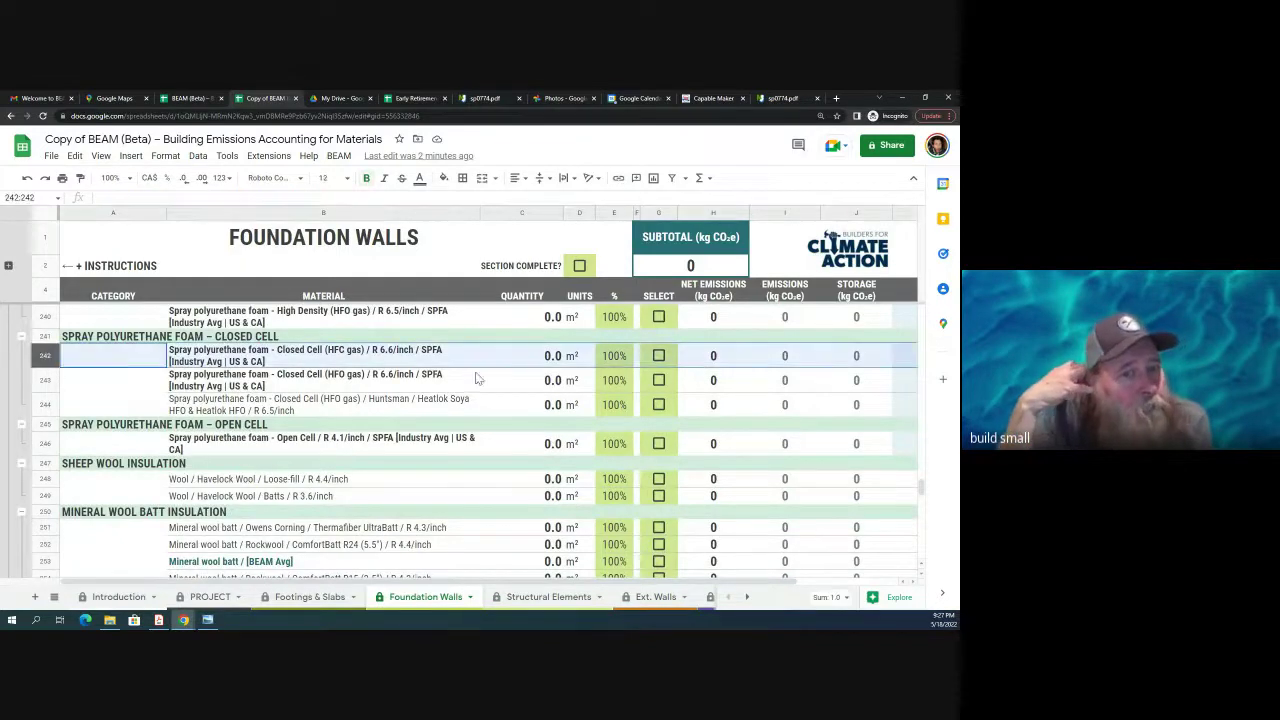
left_click(557, 366)
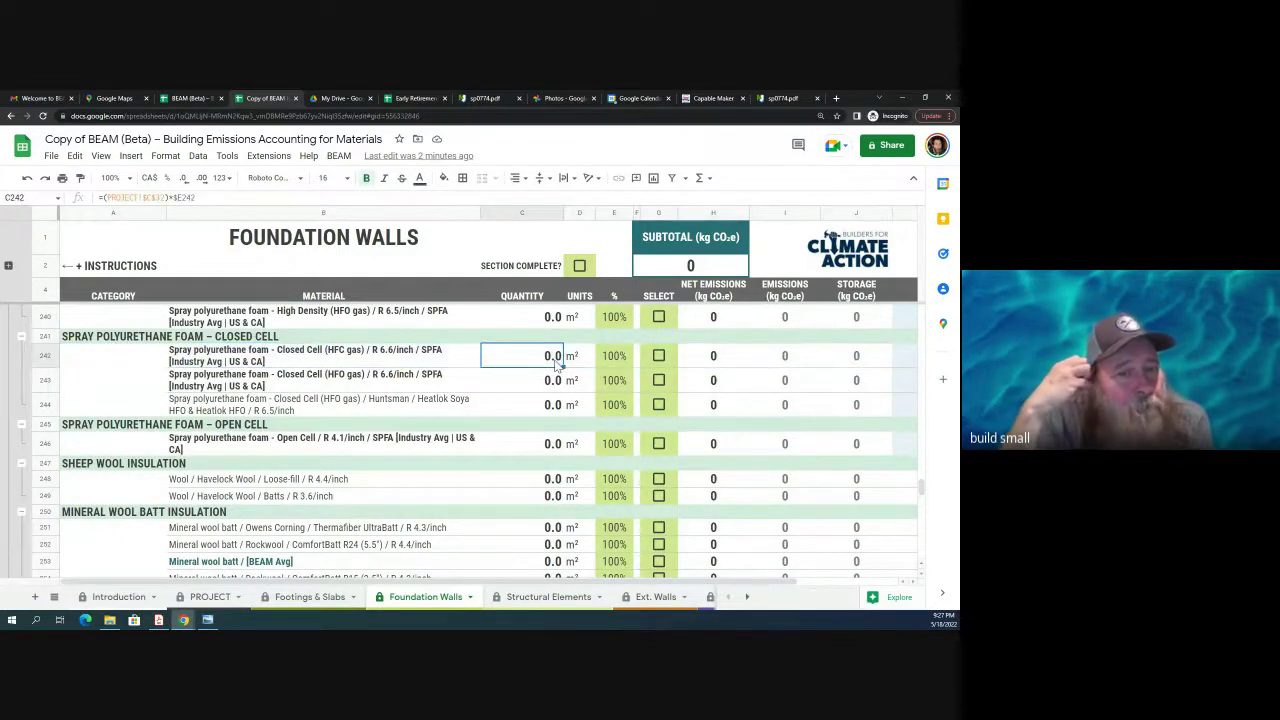
type("10")
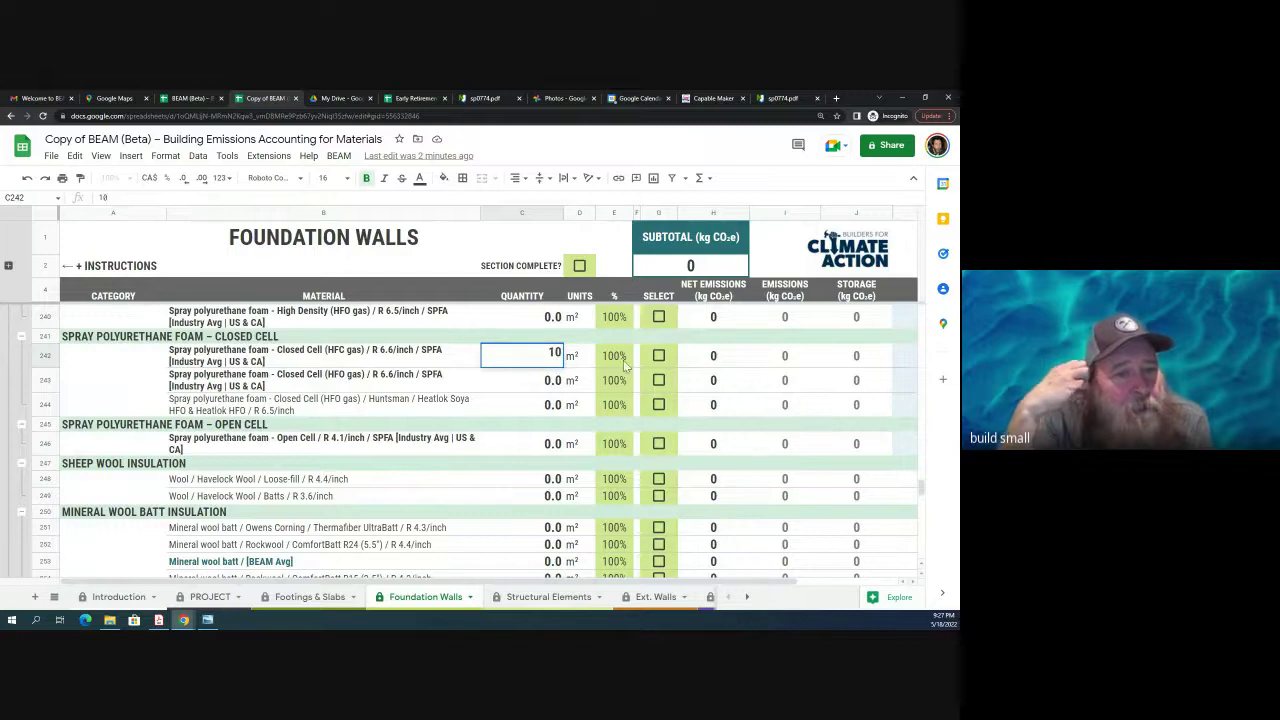
left_click(620, 383)
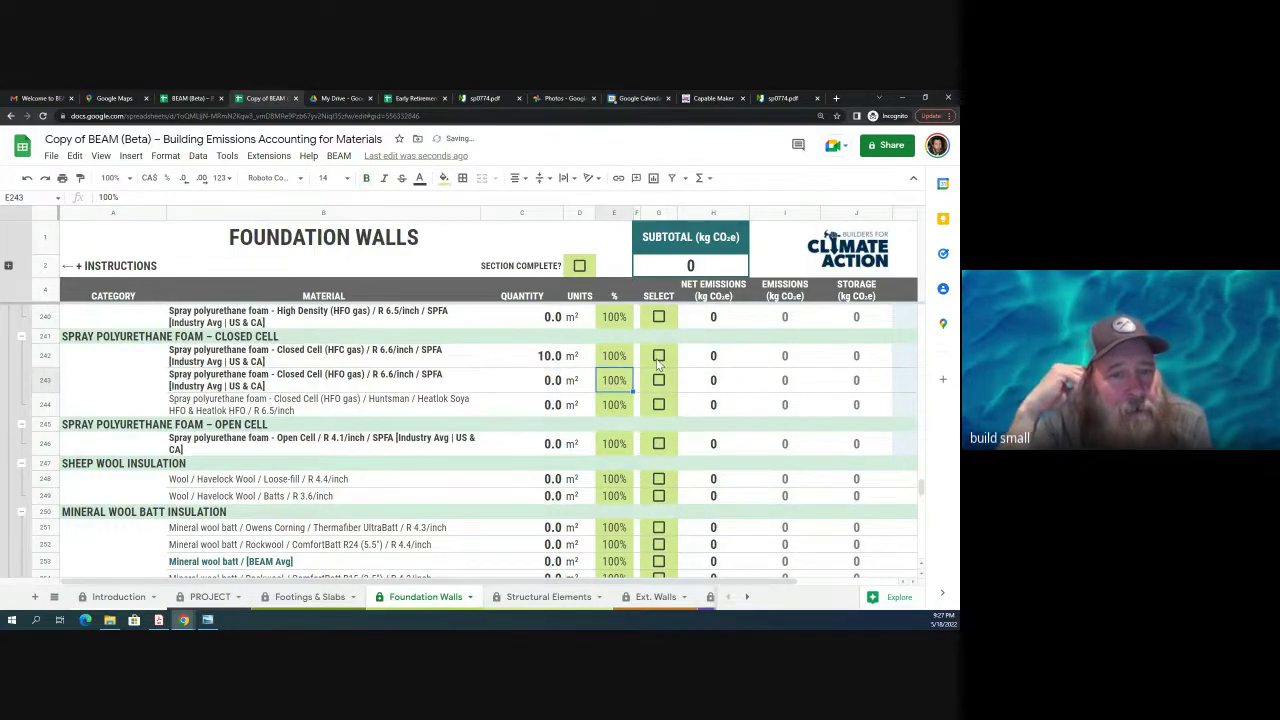
Step: Set the cavity insulation R-value on the Foundation Walls sheet to 20
scroll(630, 355, "up", 1)
scroll(630, 355, "up", 1)
scroll(630, 355, "up", 2)
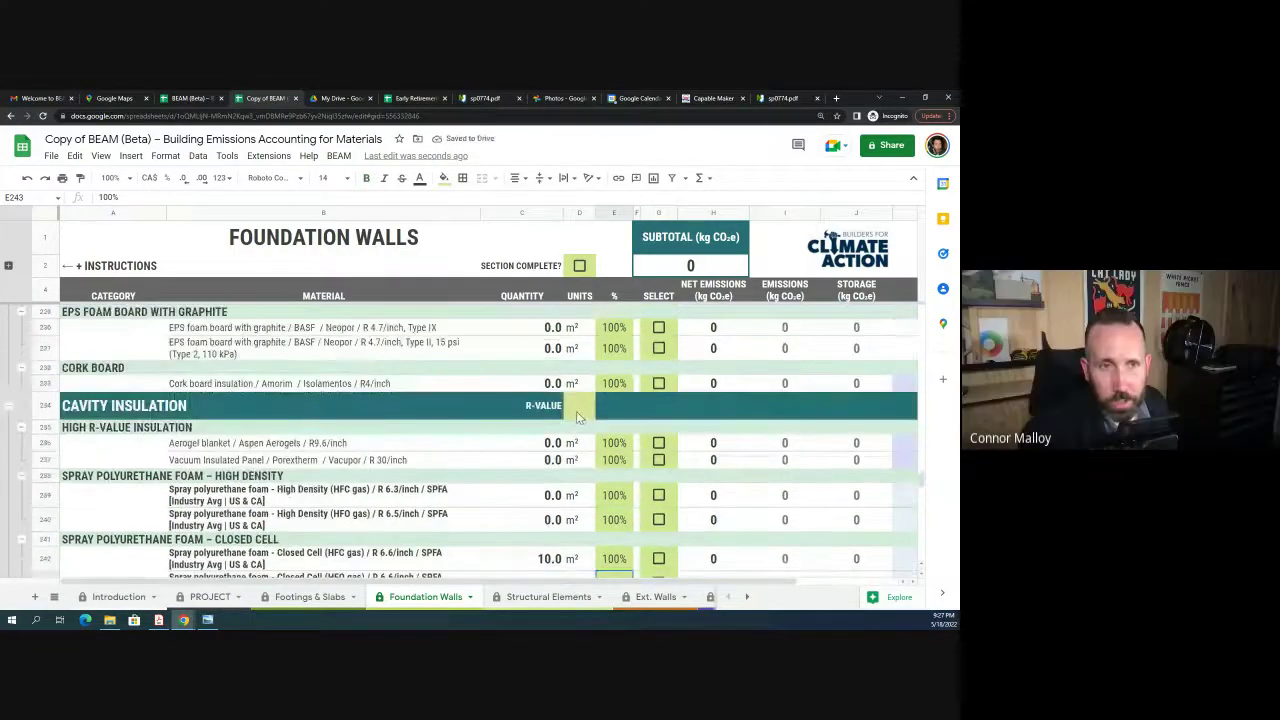
left_click(579, 407)
type("20")
key("Return")
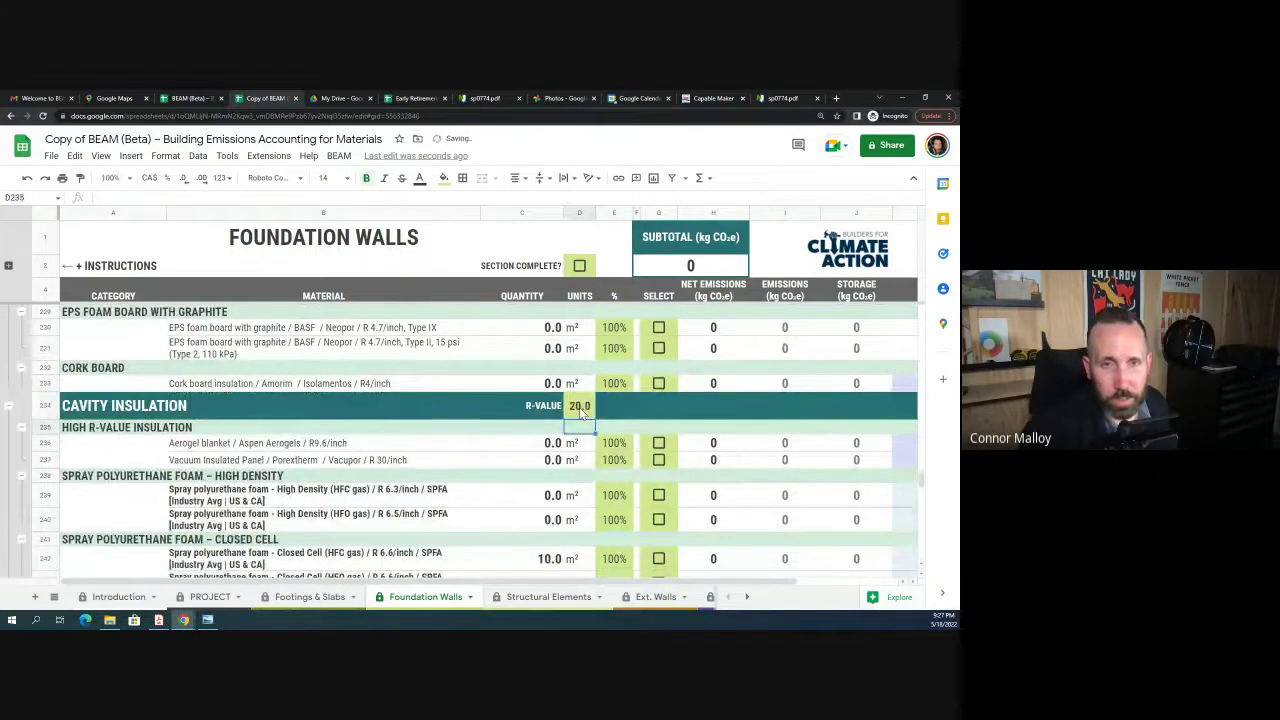
Step: Check the quantity, percentage and emissions of the HFC closed-cell spray foam and select it for inclusion in the Foundation Walls subtotal
scroll(655, 455, "down", 3)
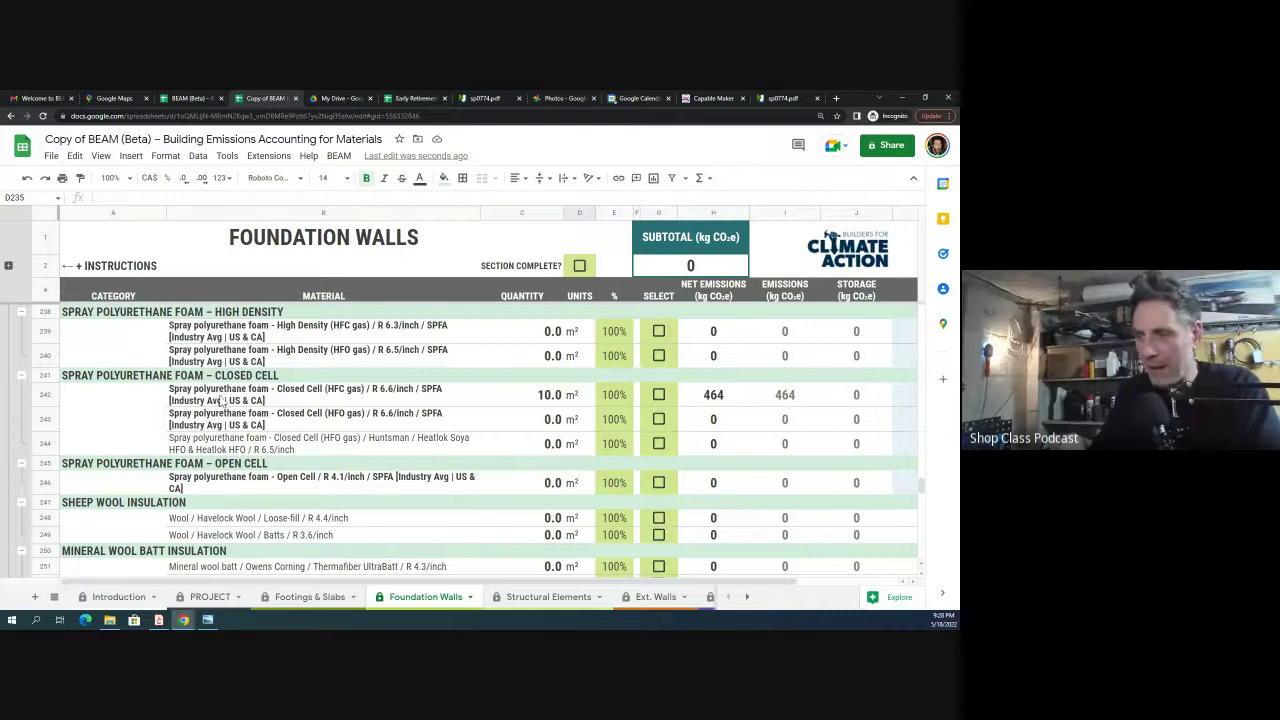
left_click(400, 393)
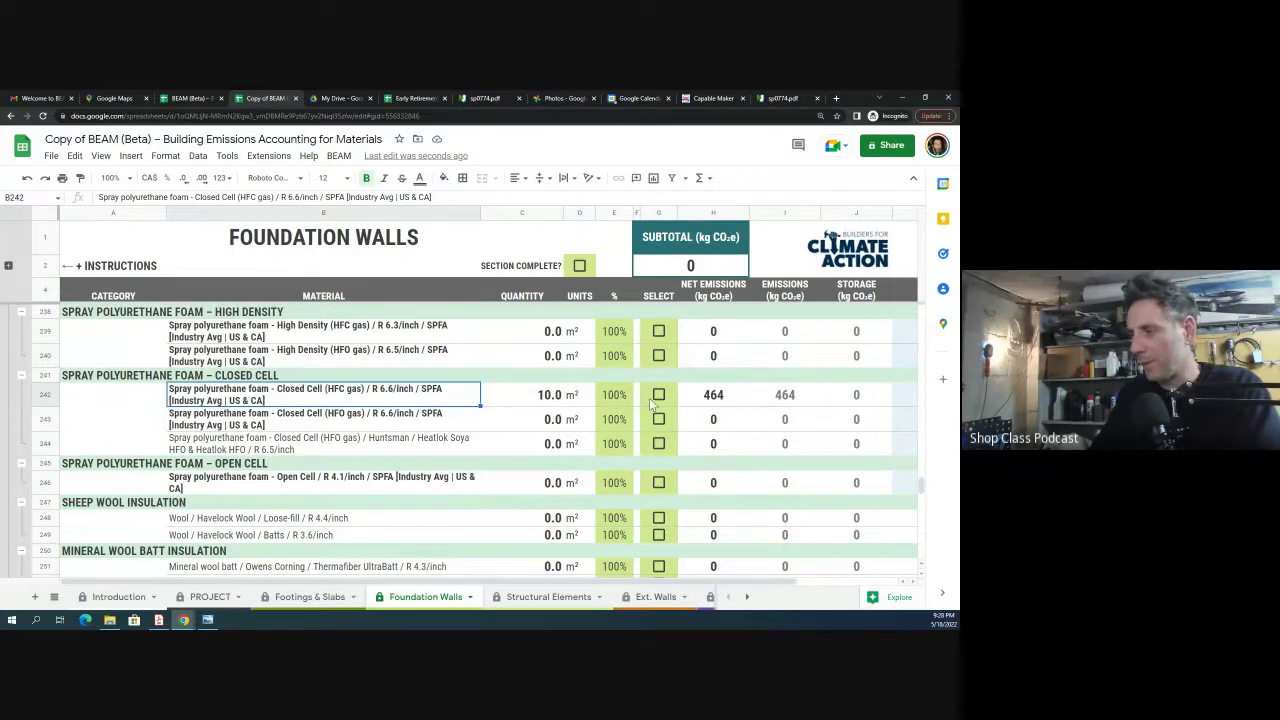
left_click(720, 398)
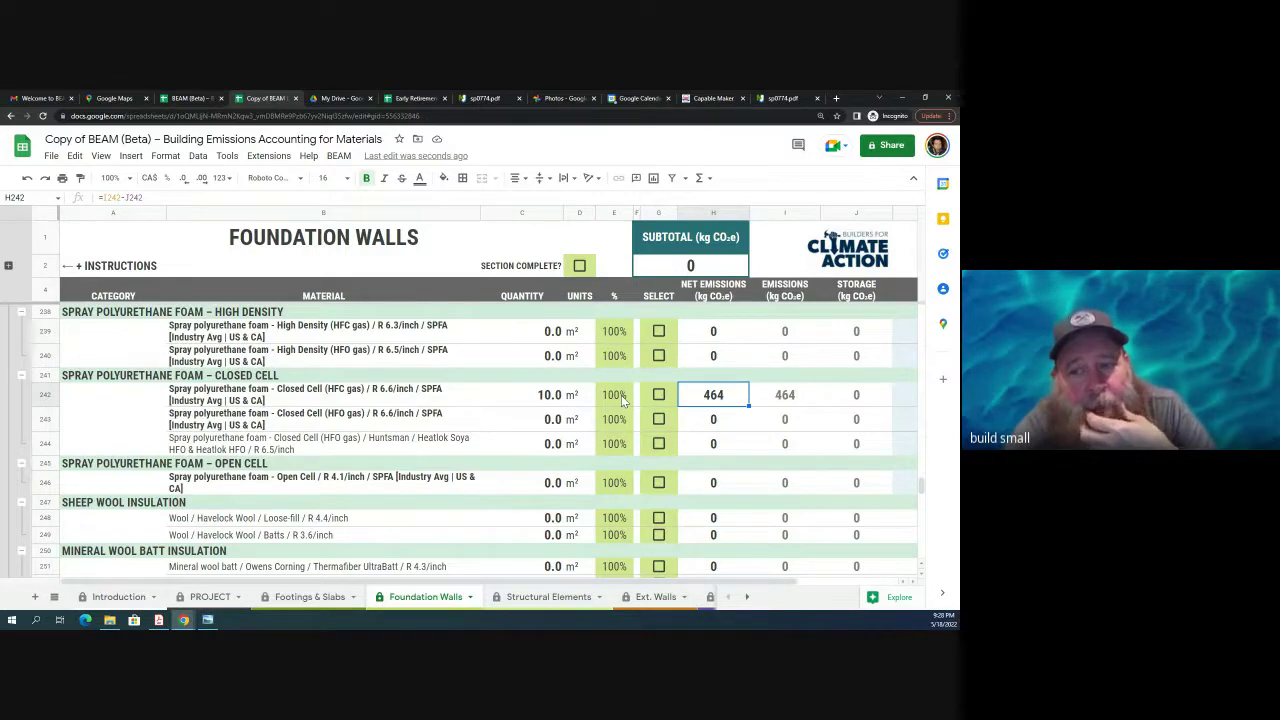
left_click(752, 395)
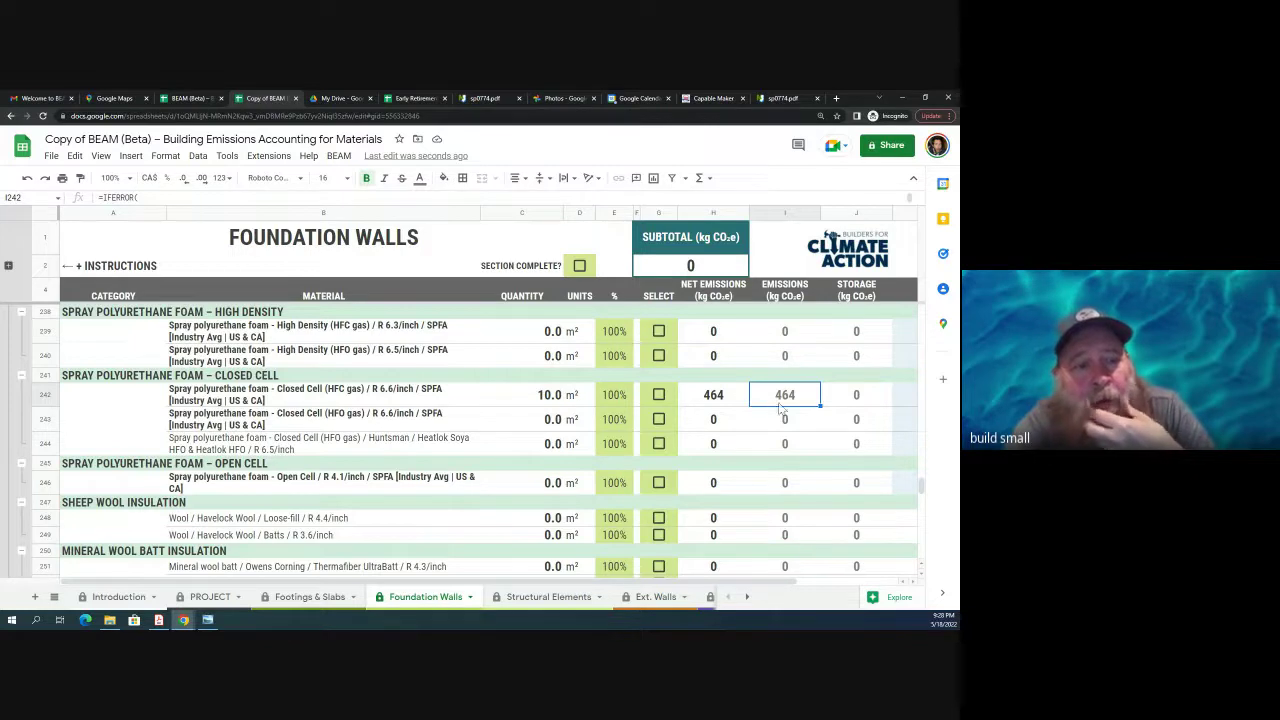
left_click(572, 398)
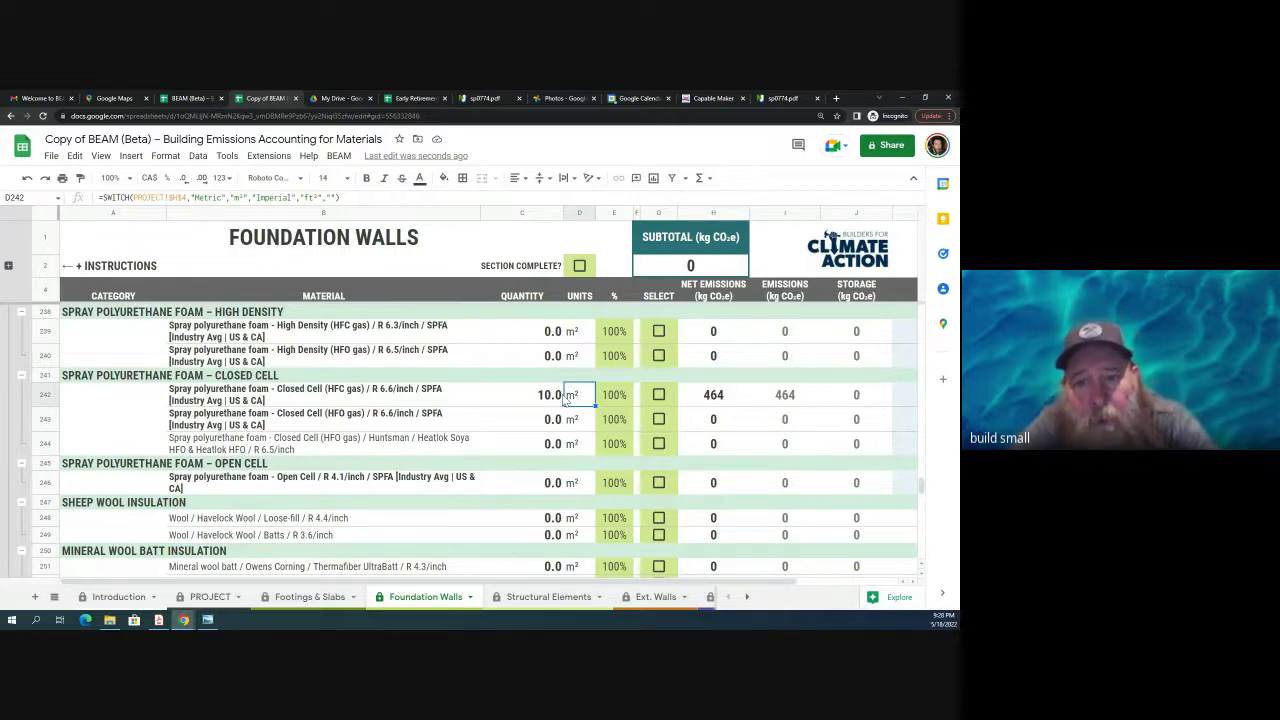
left_click(560, 396)
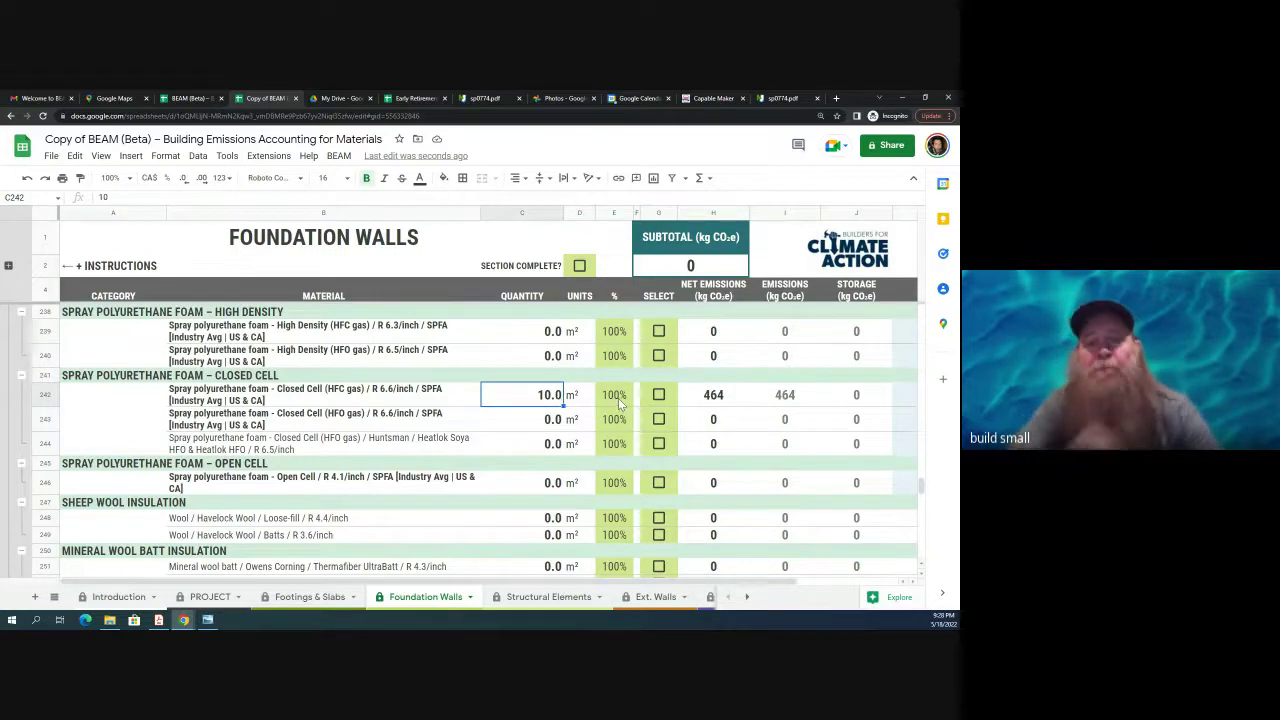
left_click(618, 398)
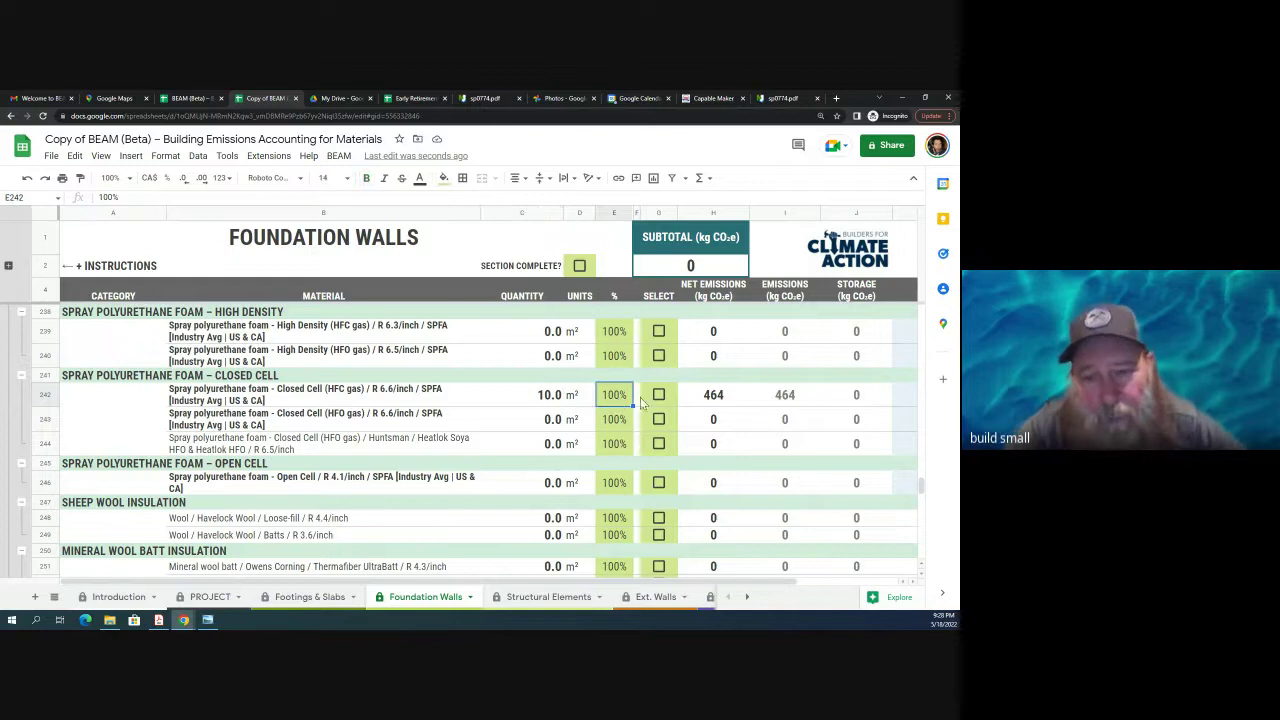
left_click(658, 395)
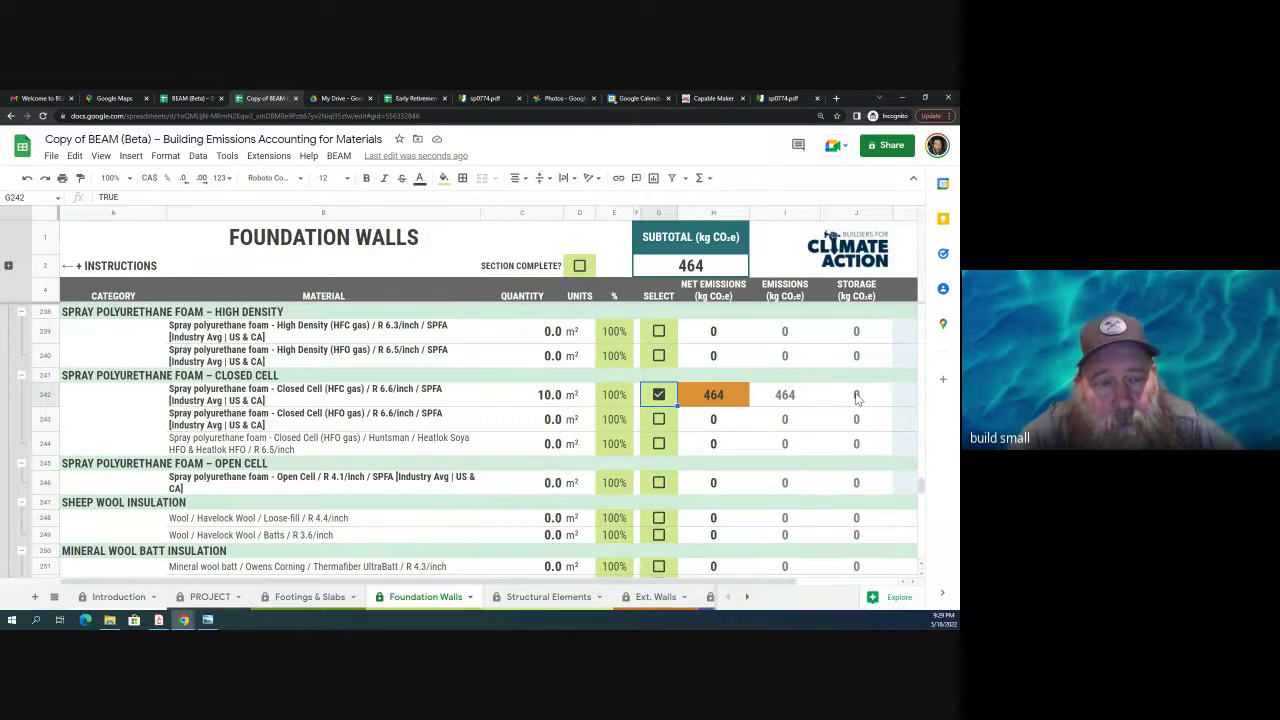
Step: Open the Ext. Walls sheet and survey its material options, from wood and steel framing through insulation to laminated timber, CMU and ICF walls
left_click(656, 597)
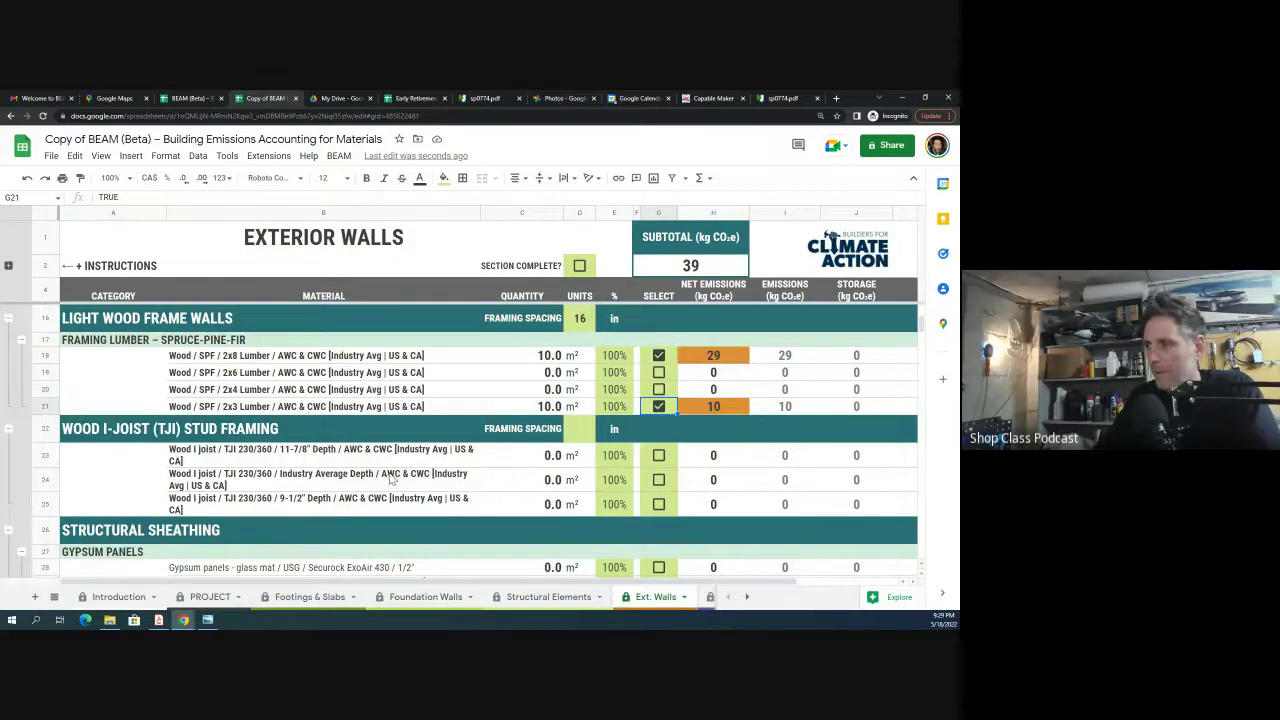
scroll(391, 480, "down", 20)
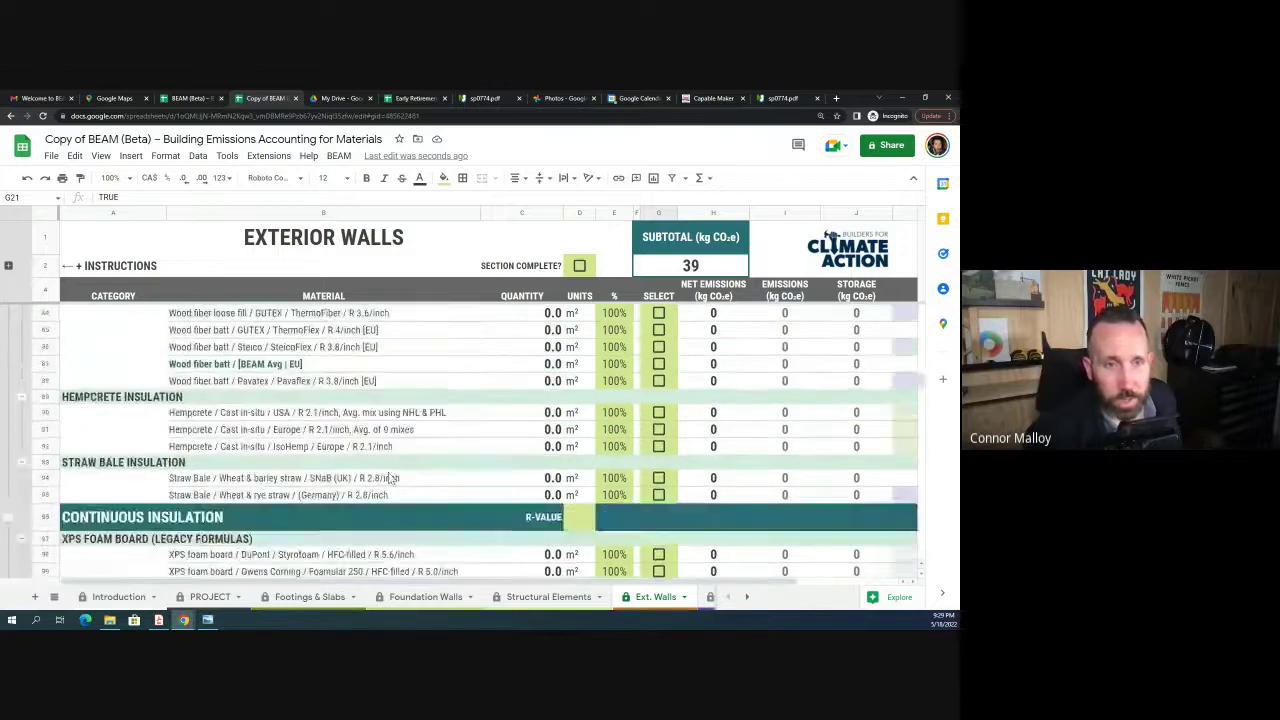
scroll(391, 480, "down", 18)
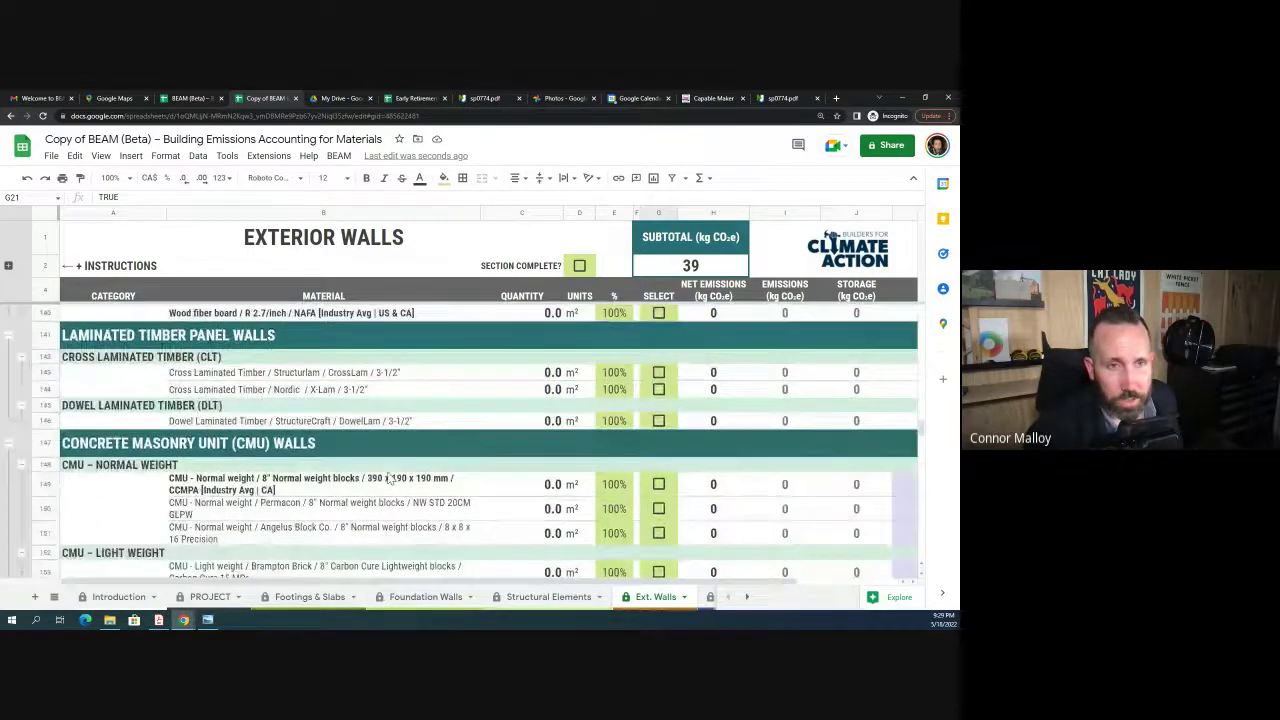
scroll(391, 480, "down", 20)
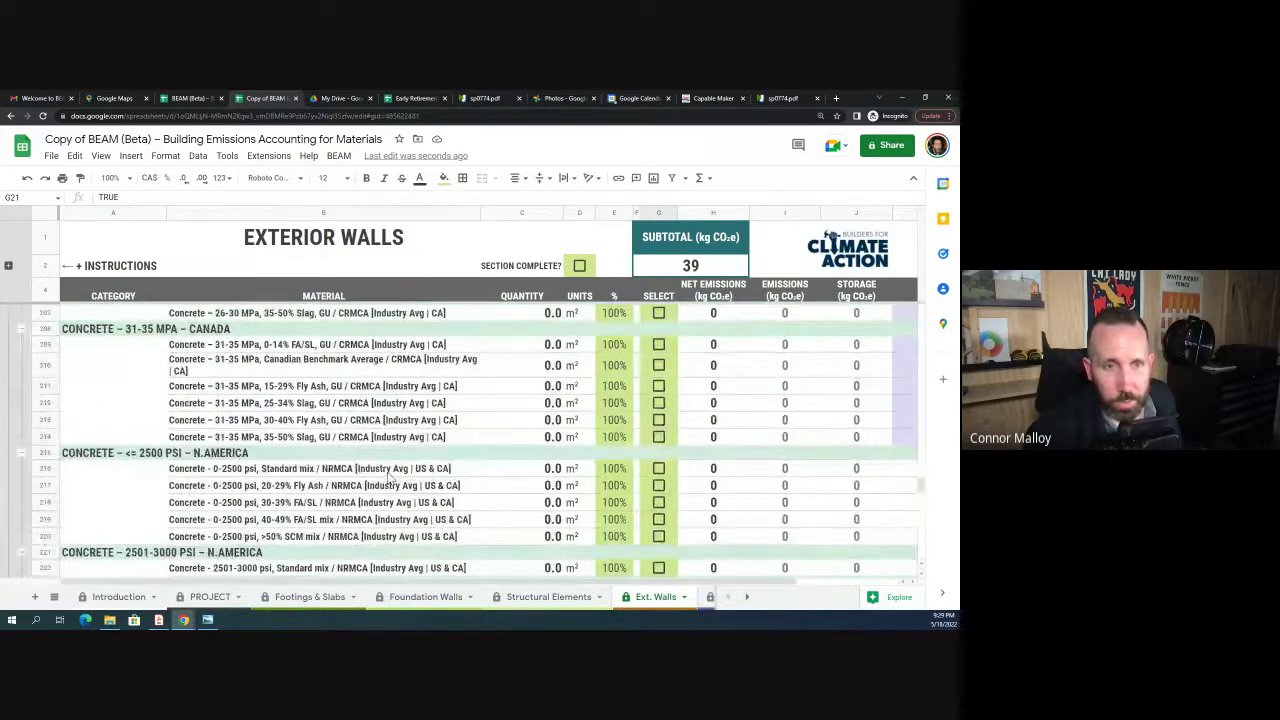
scroll(391, 480, "down", 20)
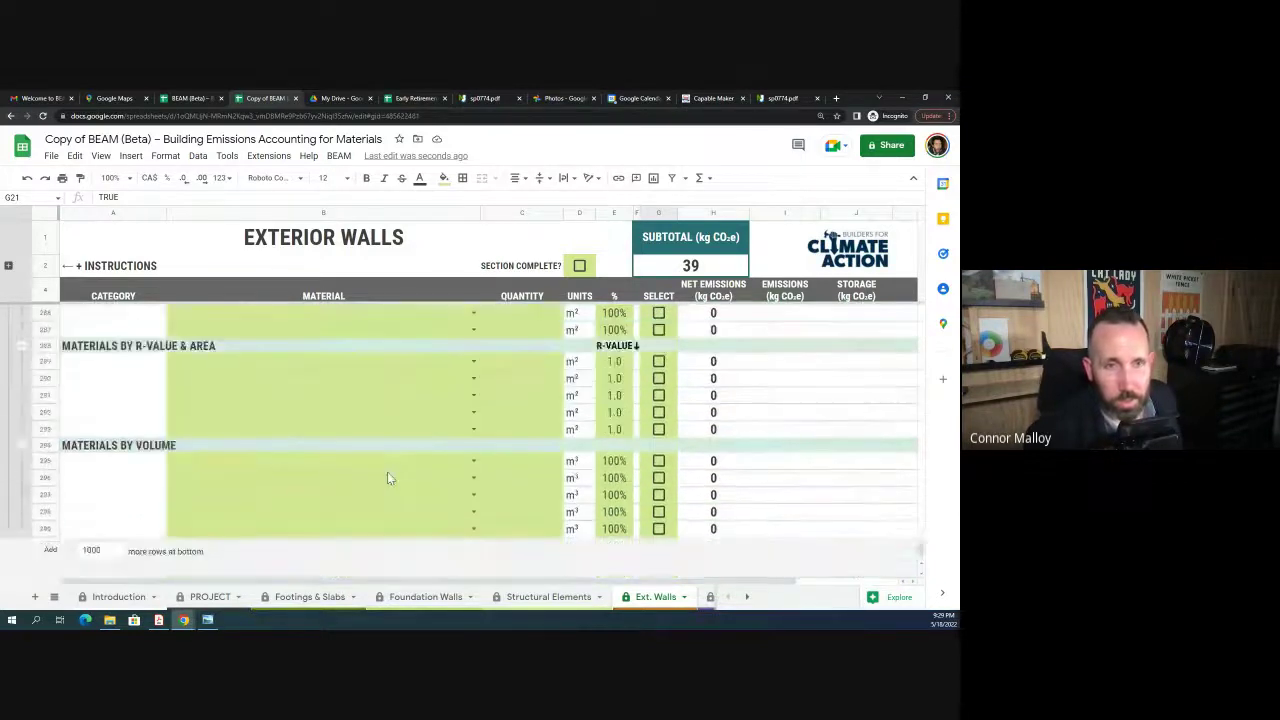
scroll(387, 478, "up", 18)
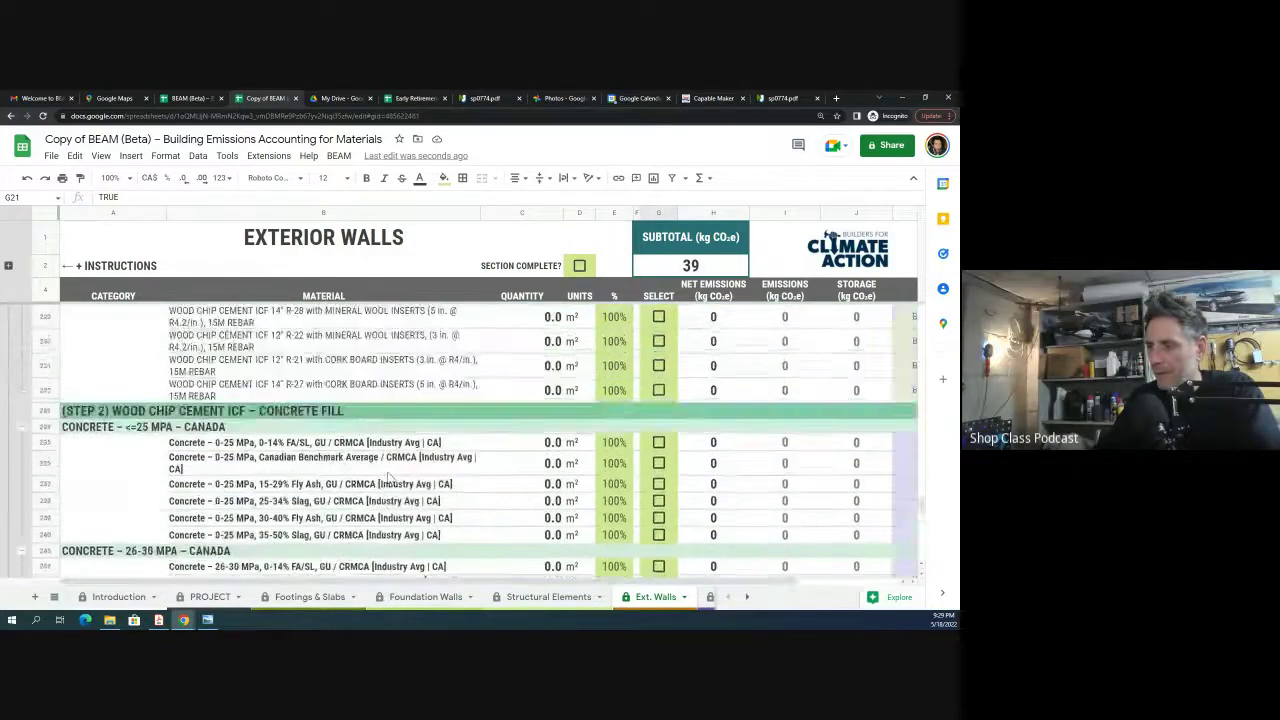
scroll(387, 478, "up", 20)
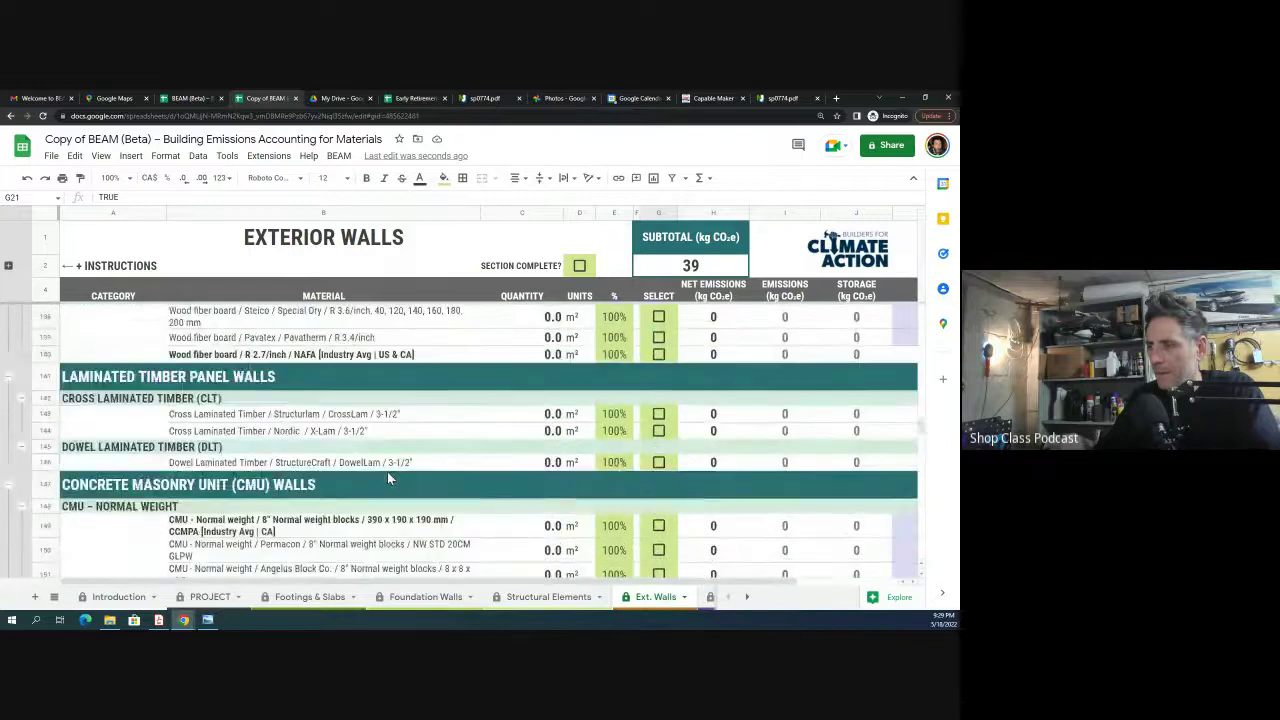
scroll(388, 479, "up", 12)
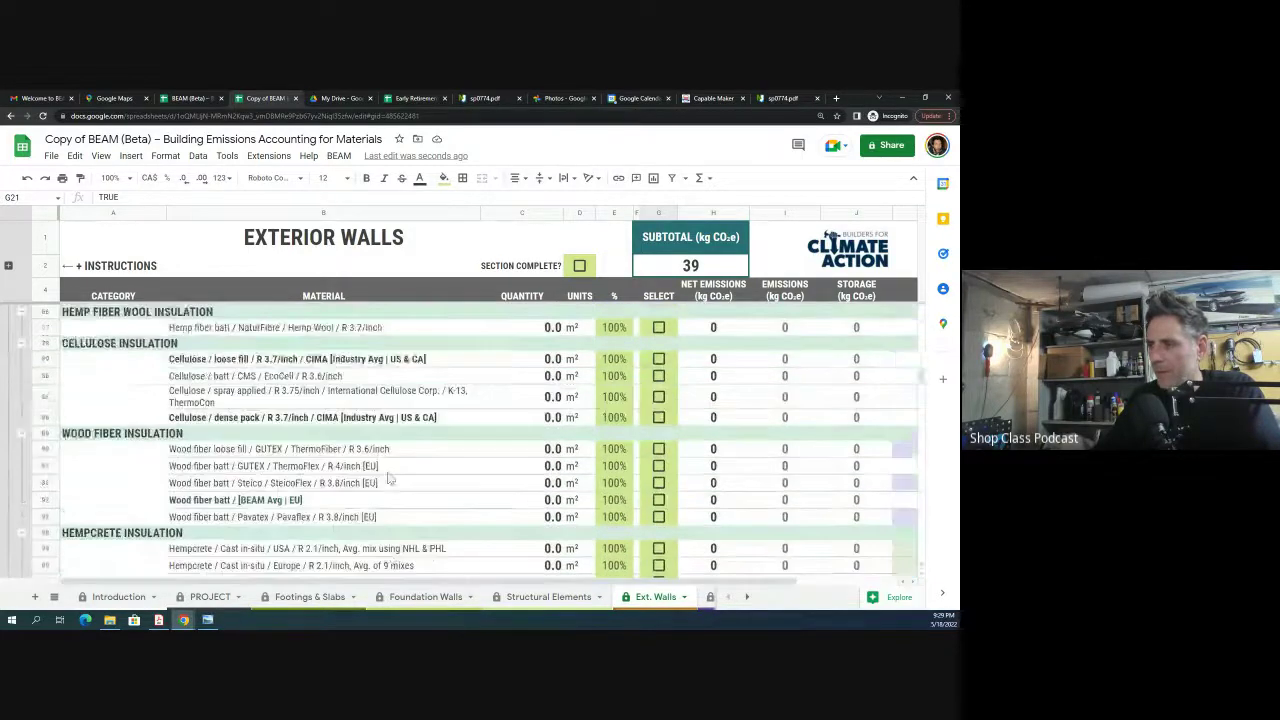
scroll(390, 480, "up", 15)
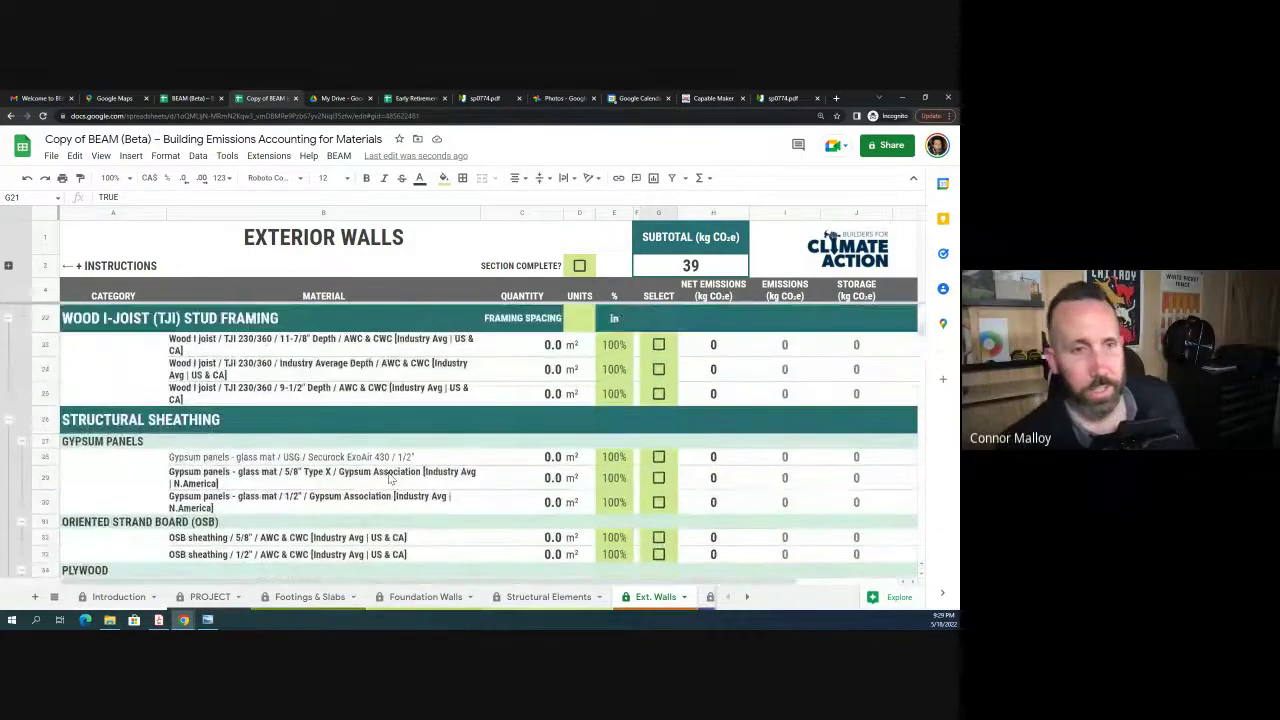
scroll(390, 480, "up", 3)
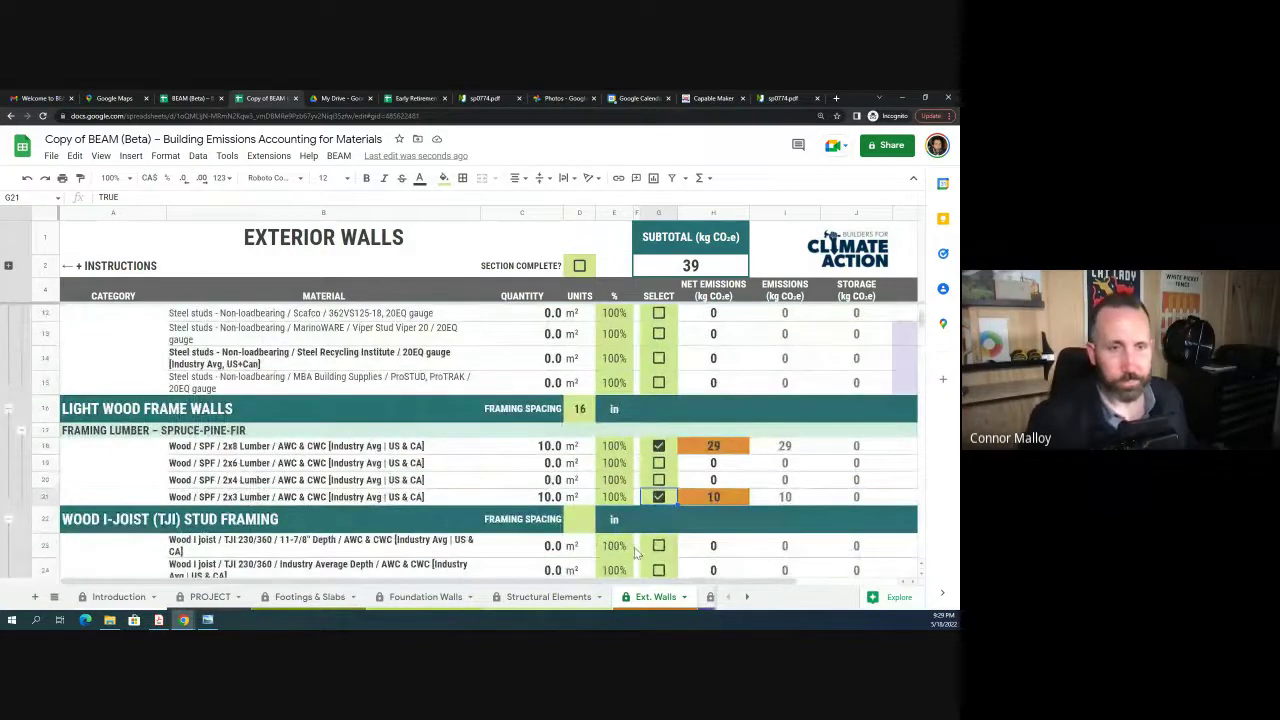
Step: Set the quantity of the DuPont Styrofoam ST-100 XPS foam board under the exterior walls' continuous insulation to 10 m²
scroll(620, 558, "down", 10)
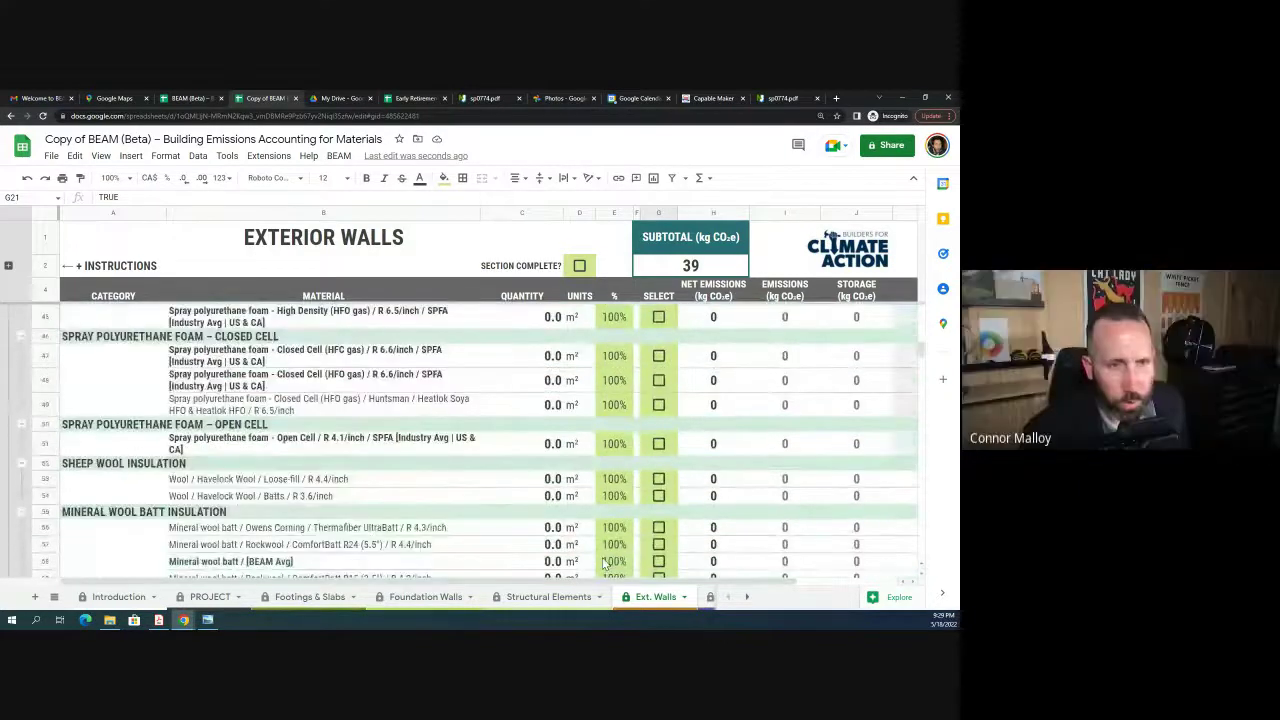
scroll(604, 565, "down", 14)
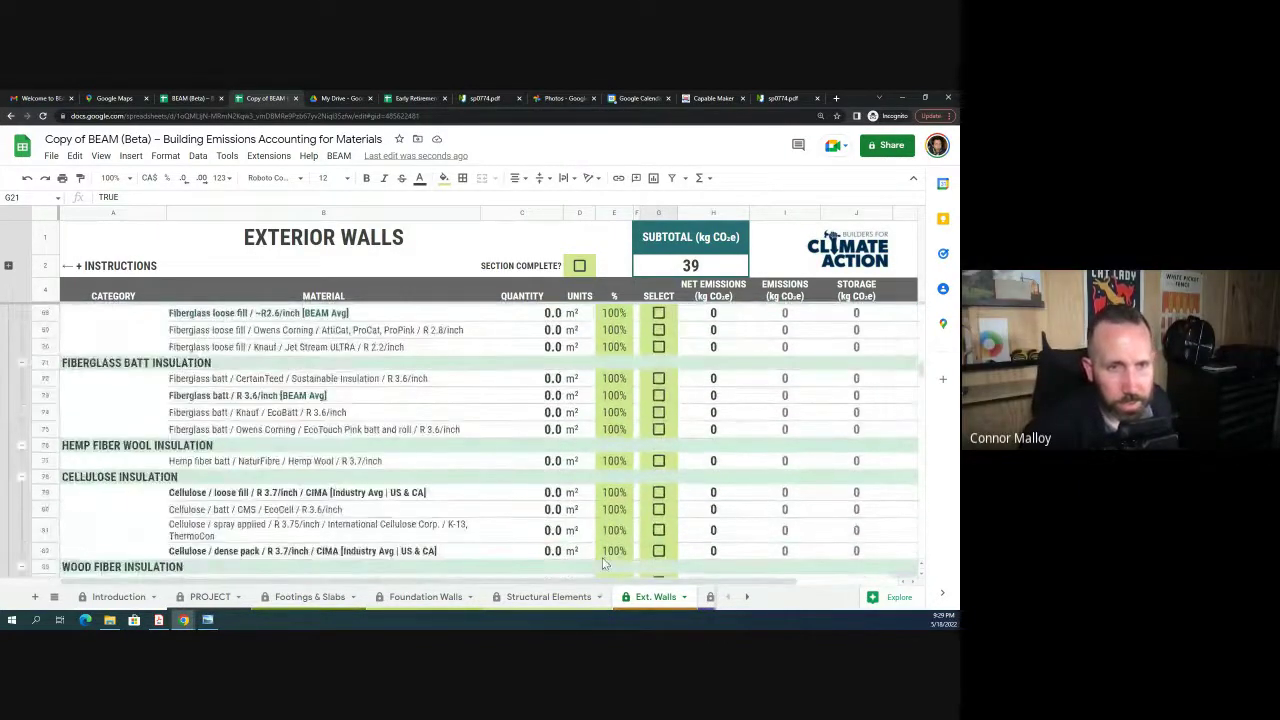
scroll(604, 565, "down", 9)
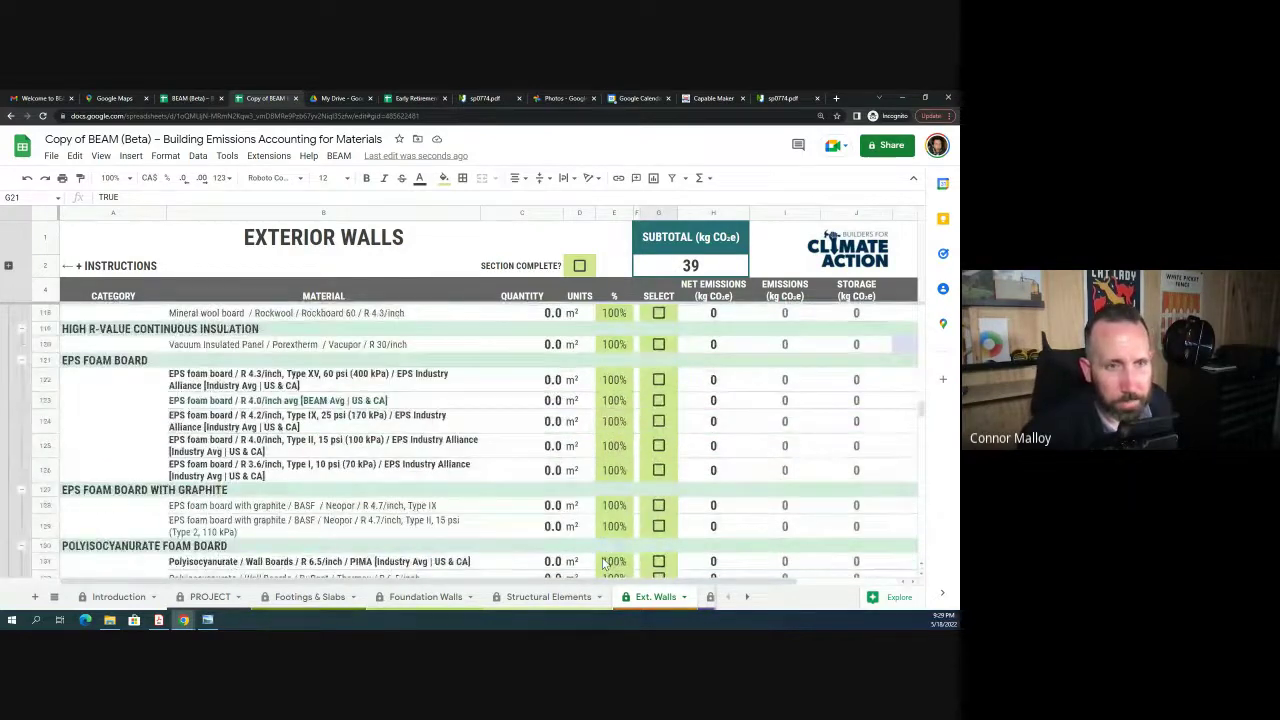
scroll(604, 565, "up", 3)
scroll(604, 565, "up", 3)
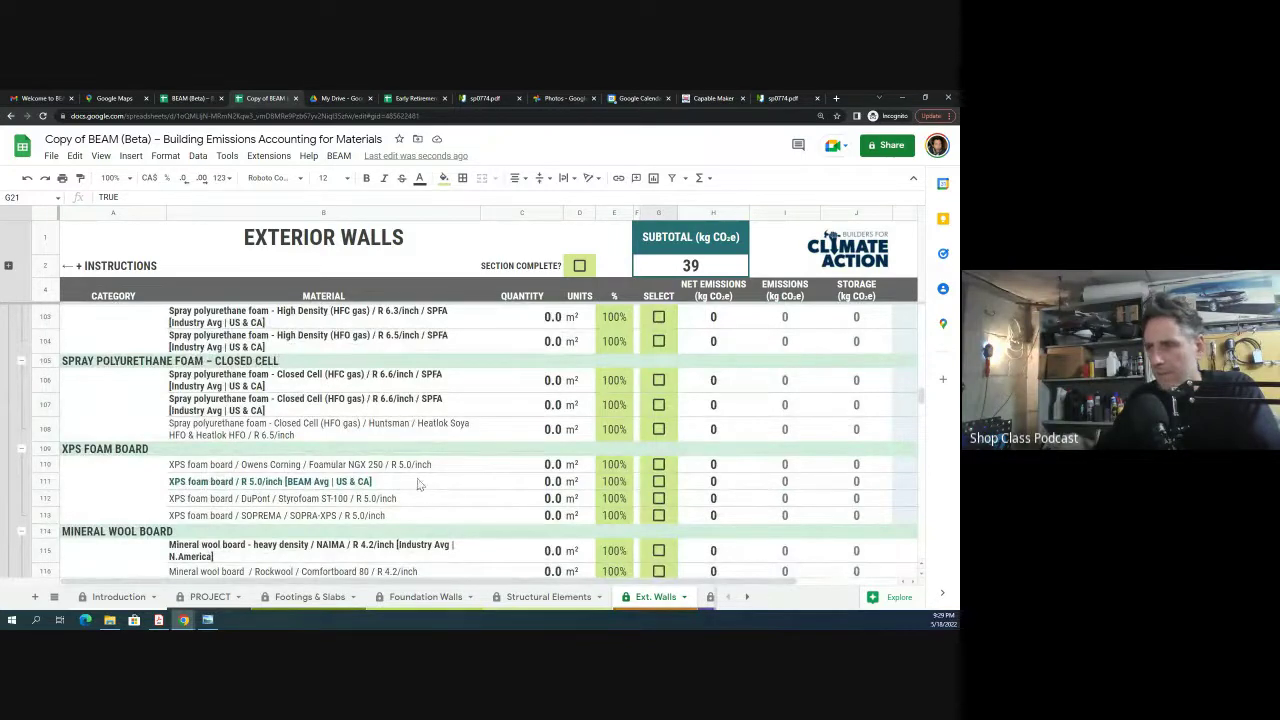
left_click(556, 501)
type("10")
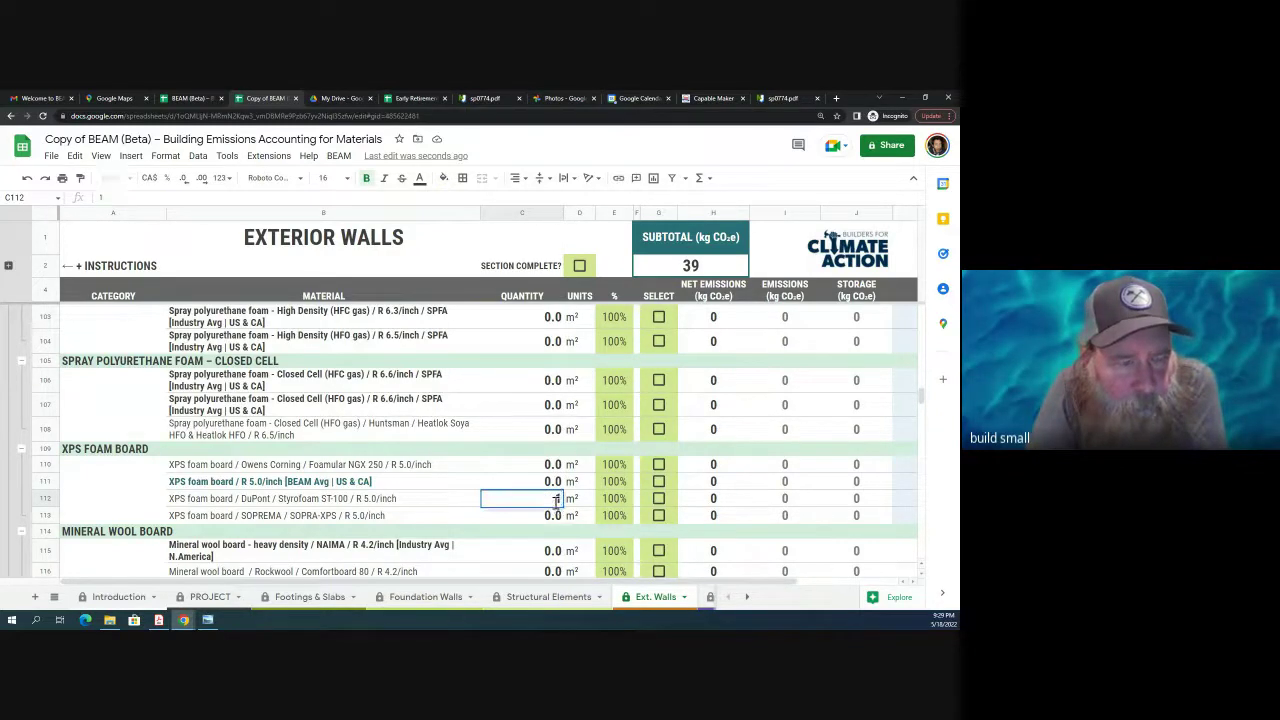
left_click(688, 503)
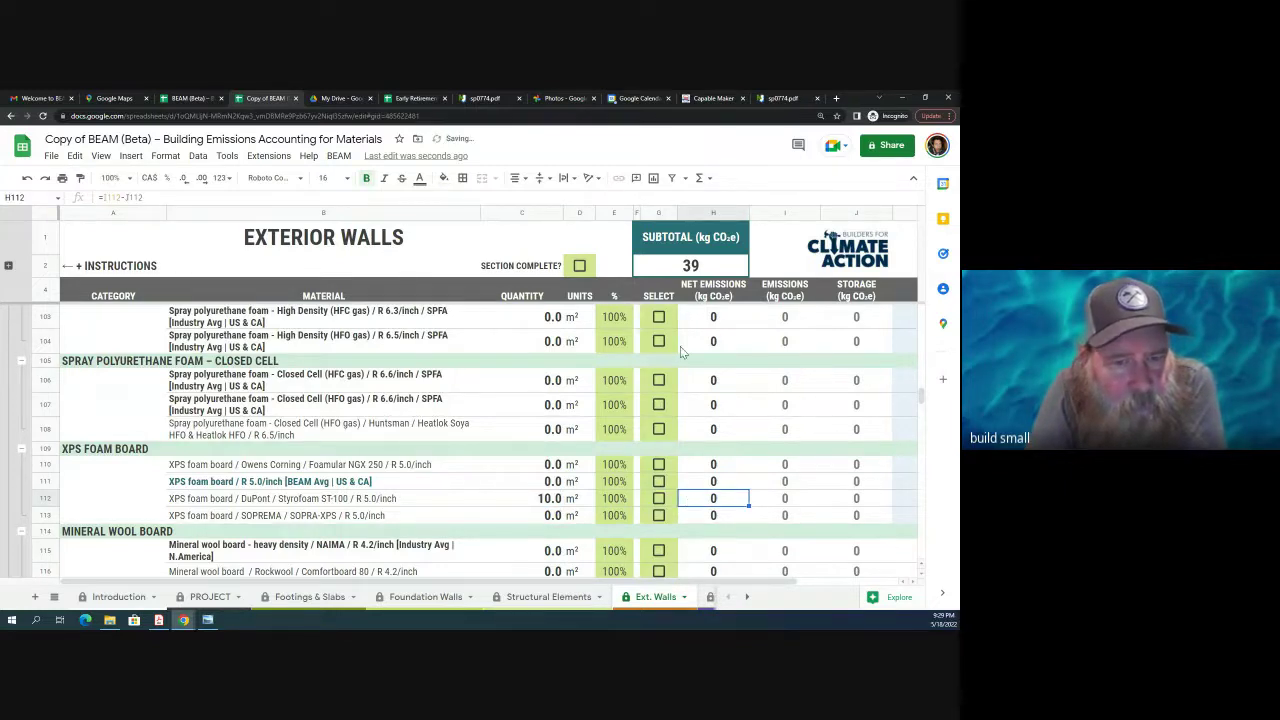
Step: Set the continuous insulation R-value on the Exterior Walls sheet to 20
scroll(615, 377, "up", 5)
scroll(615, 383, "up", 1)
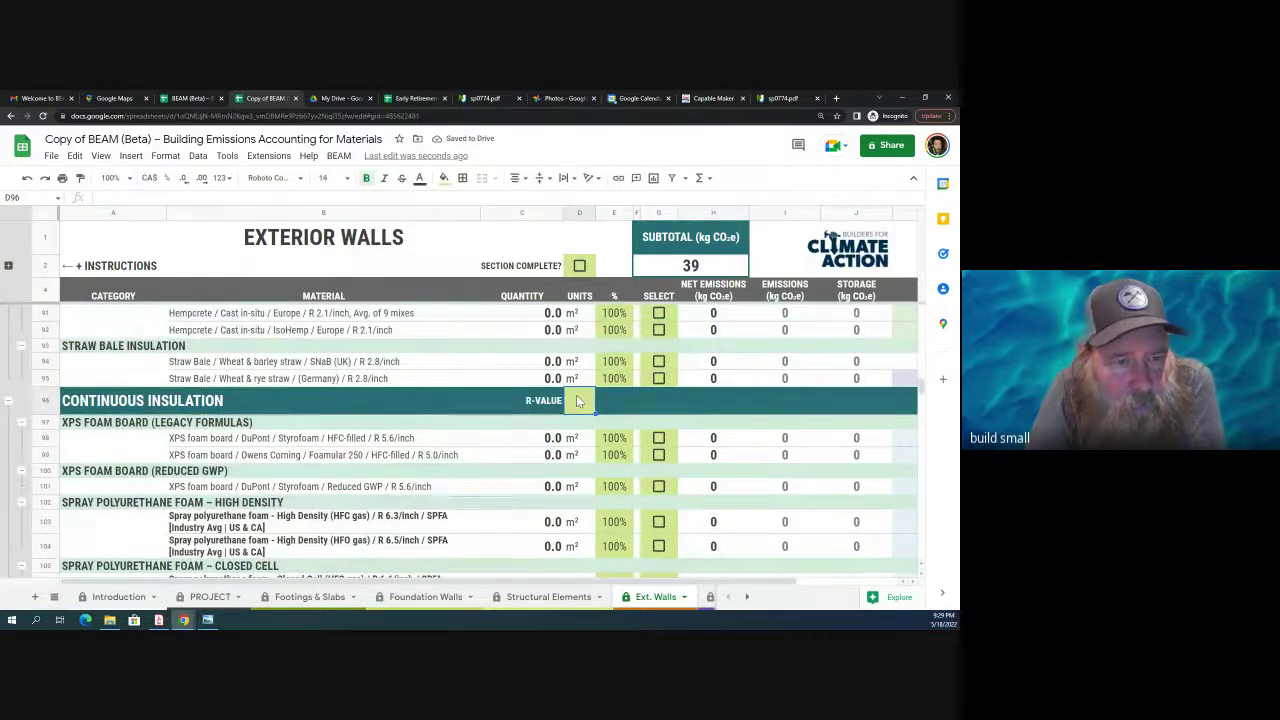
left_click(579, 400)
type("20")
key("Return")
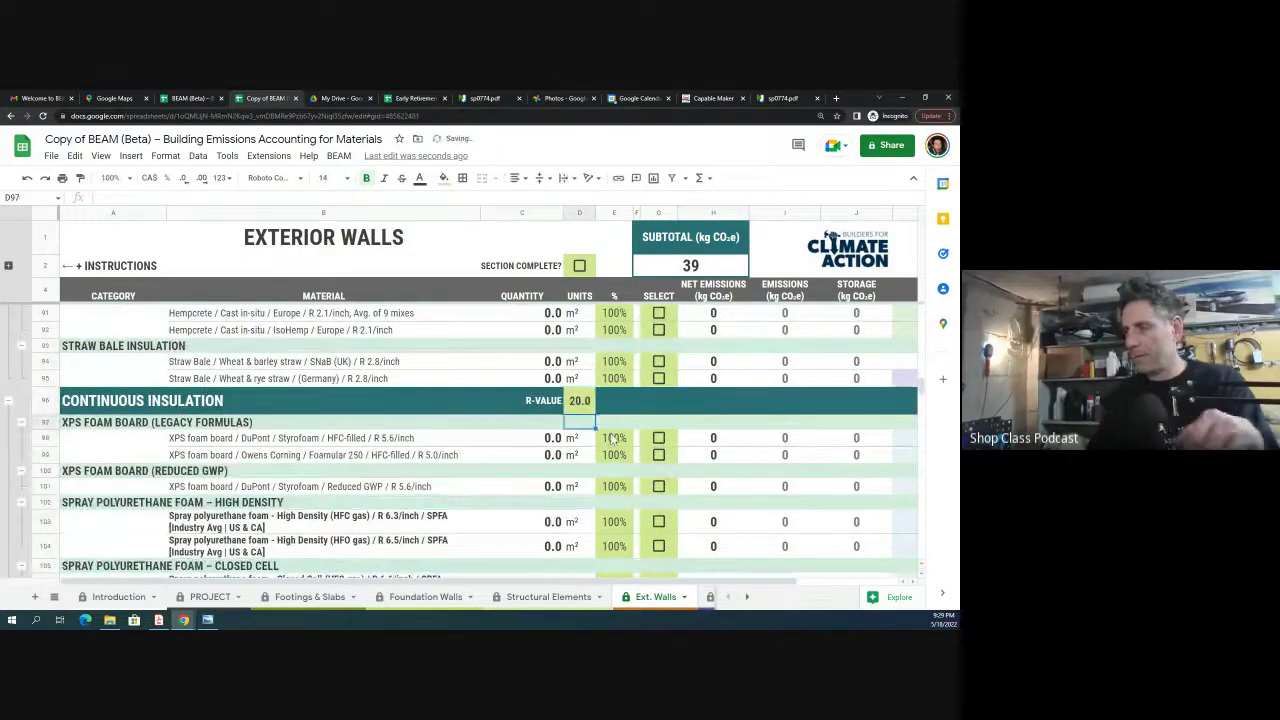
Step: Compare the net emissions of the exterior walls' DuPont XPS board with those of the HFC closed-cell spray foam on the Foundation Walls sheet
scroll(640, 460, "down", 5)
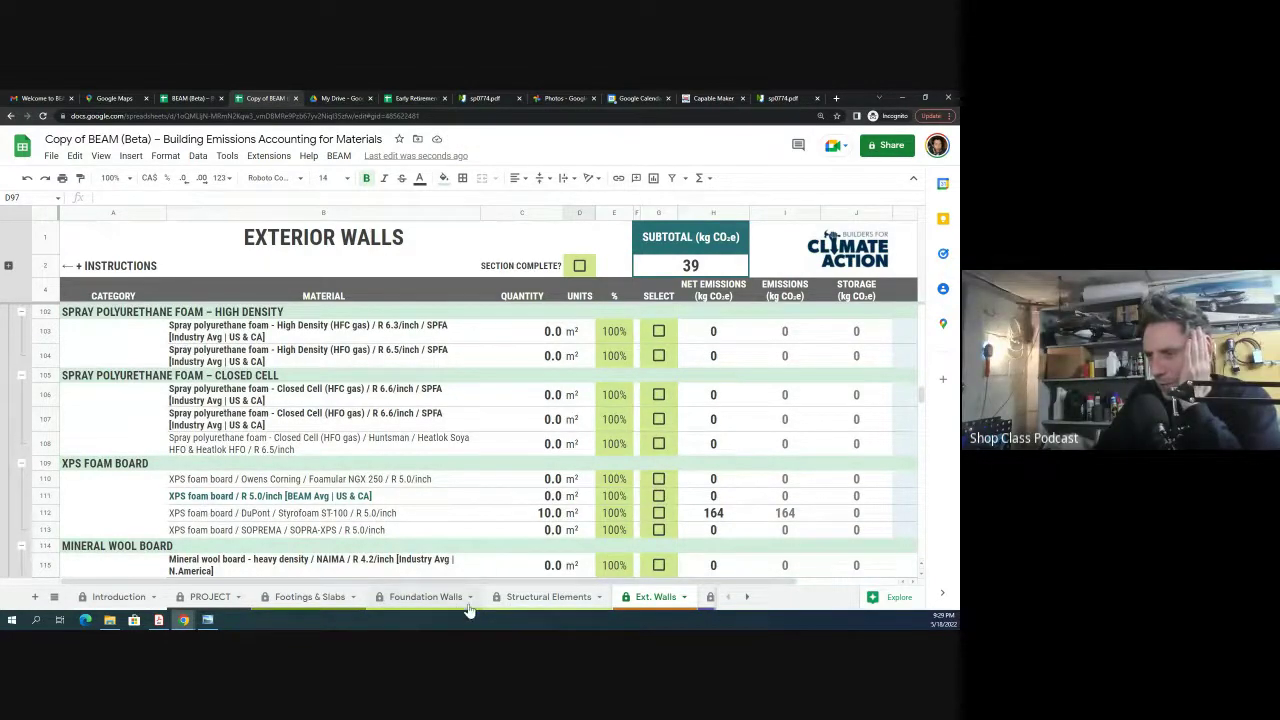
left_click(434, 600)
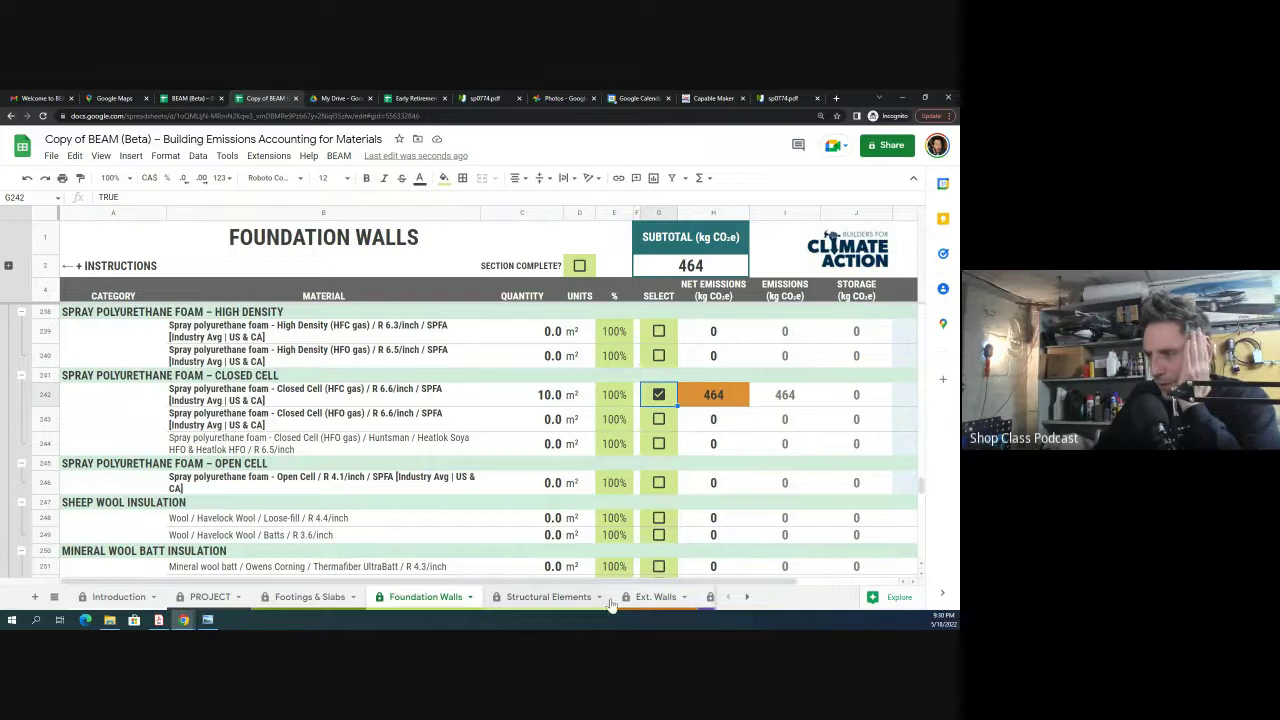
left_click(653, 598)
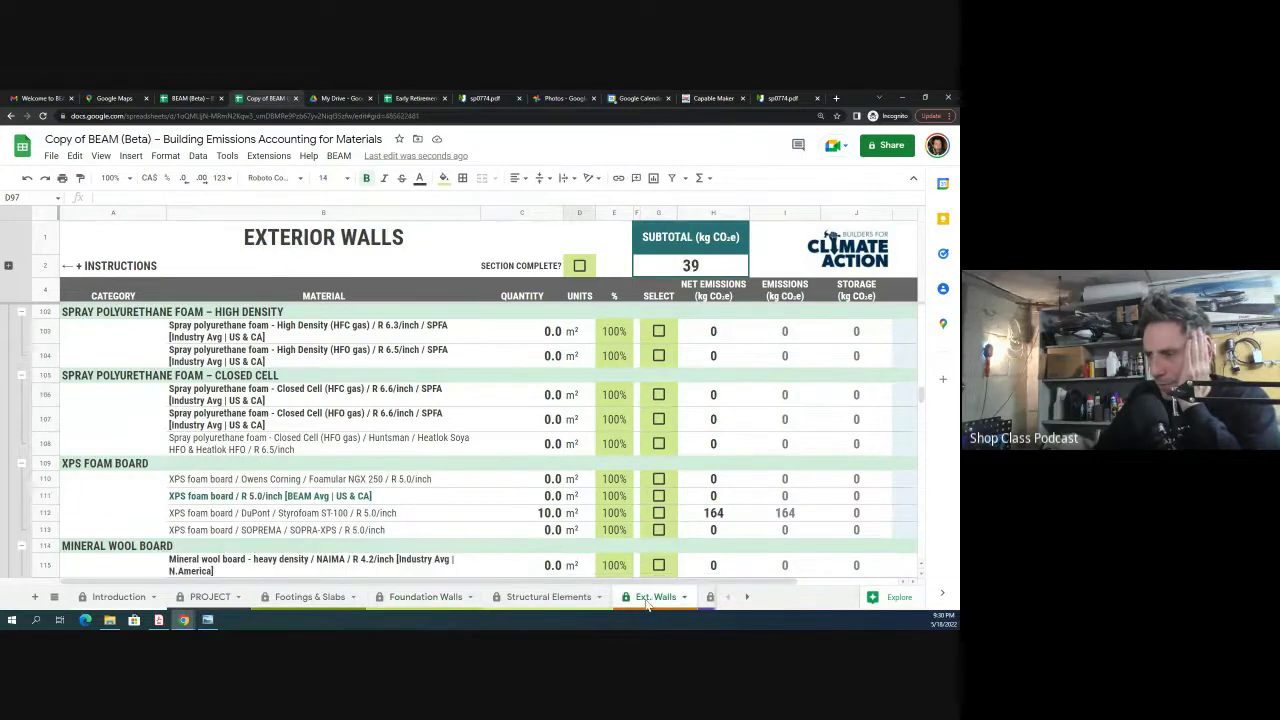
Step: Recheck the Foundation Walls spray foam emissions against the Ext. Walls XPS board, and view the Structural Elements sheet's composite lumber options
left_click(427, 598)
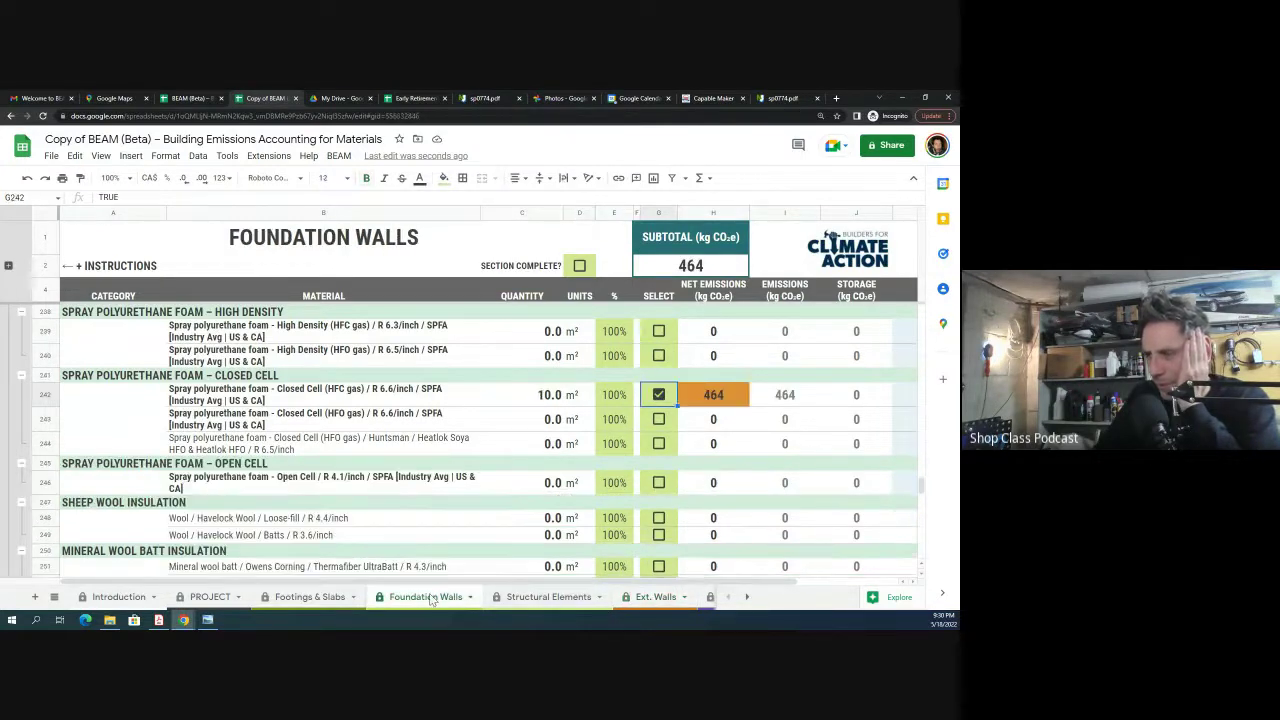
left_click(645, 598)
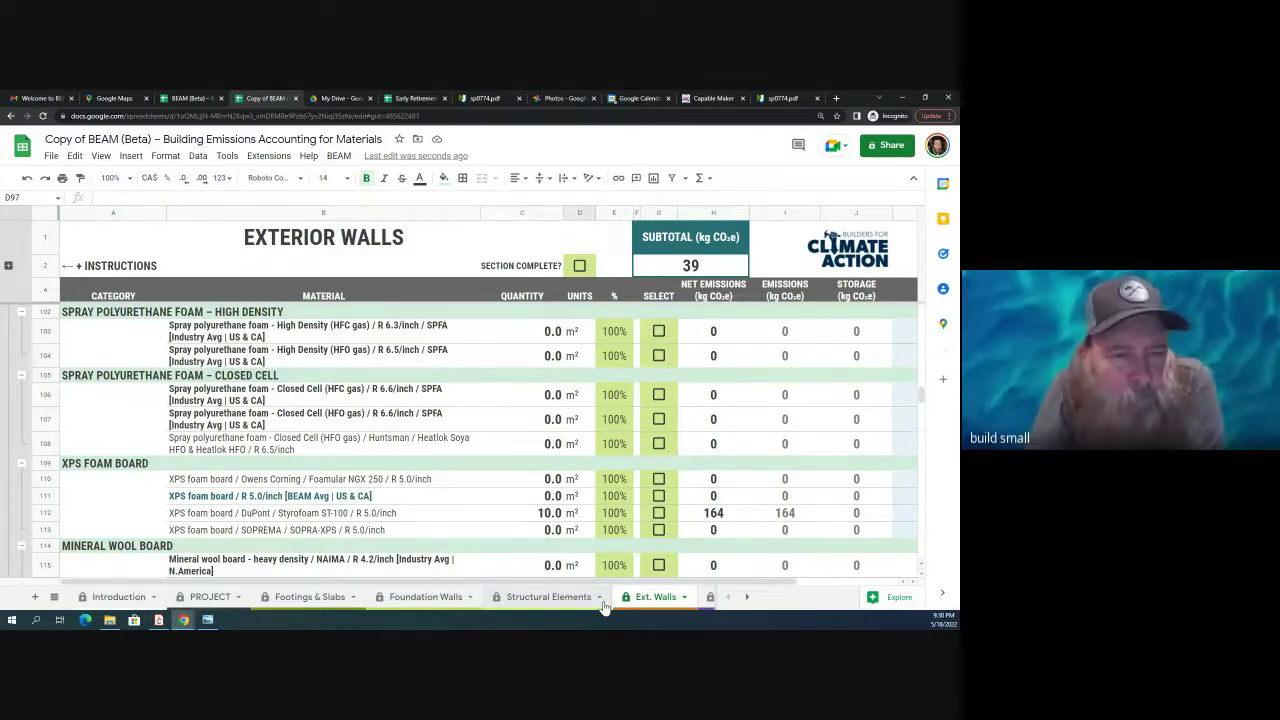
left_click(548, 597)
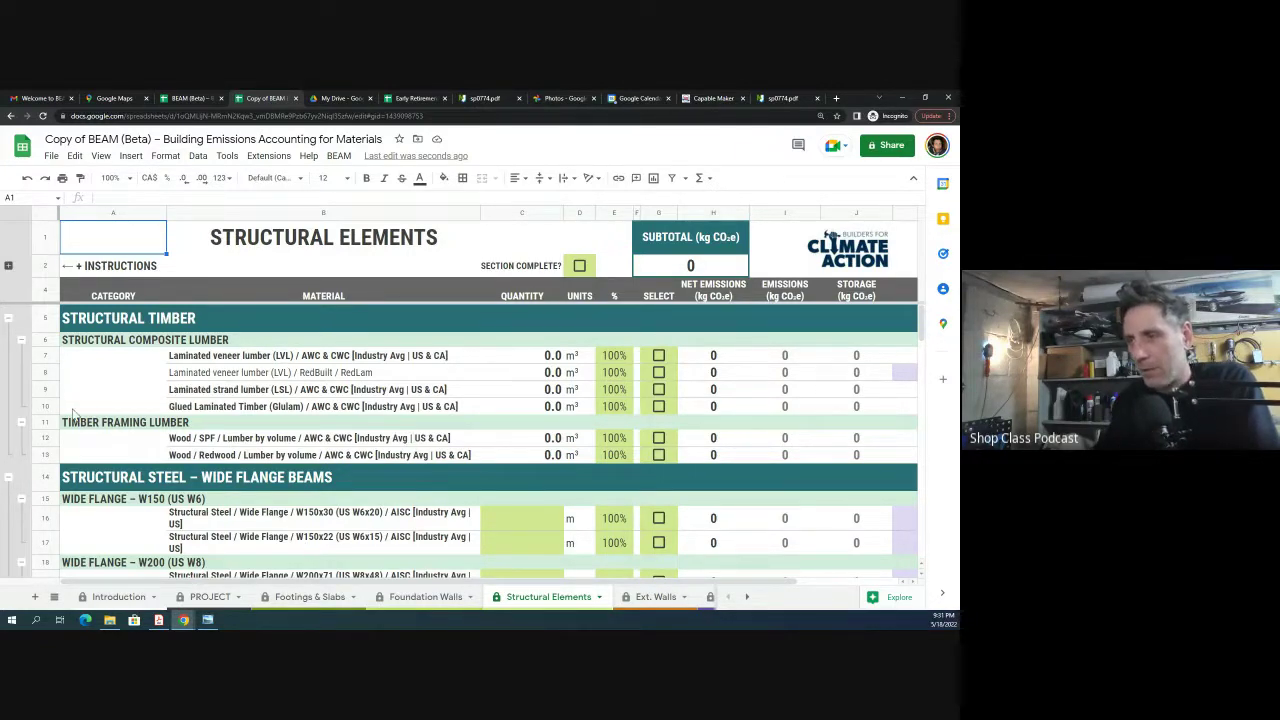
left_click(51, 354)
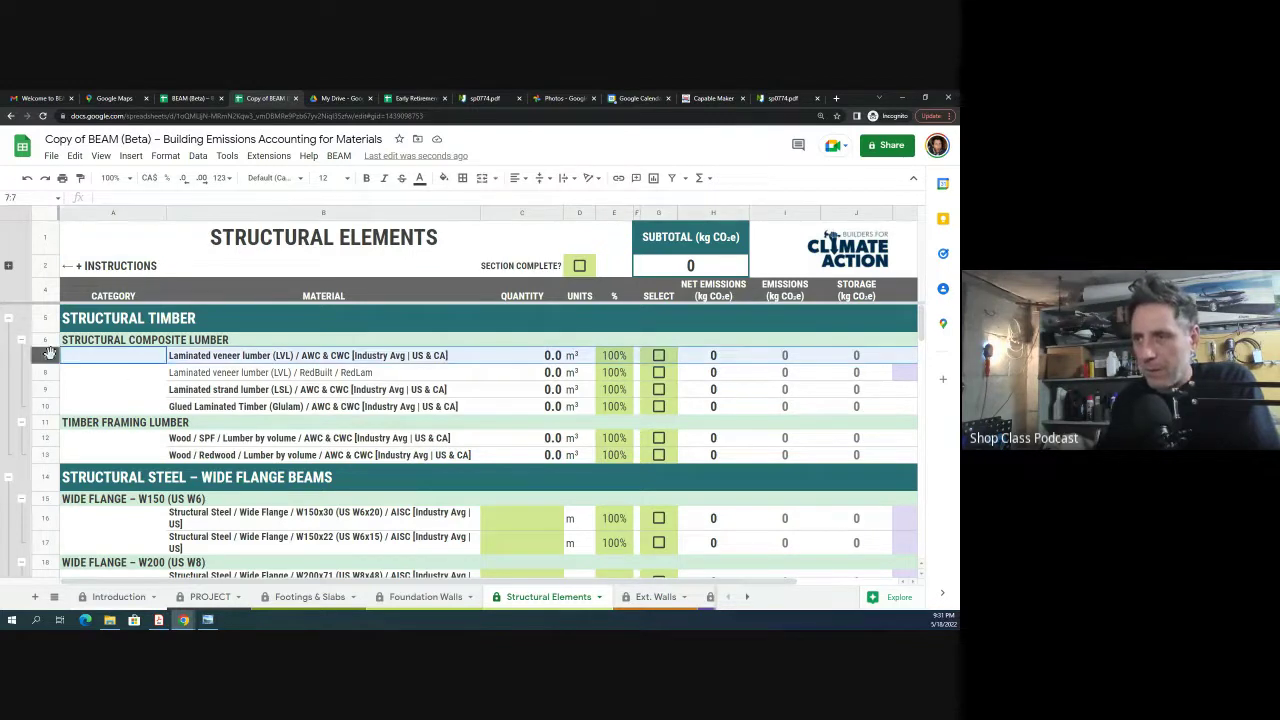
Step: Look over the Introduction sheet and open the linked User's Guide for BEAM
left_click(118, 597)
scroll(420, 477, "down", 3)
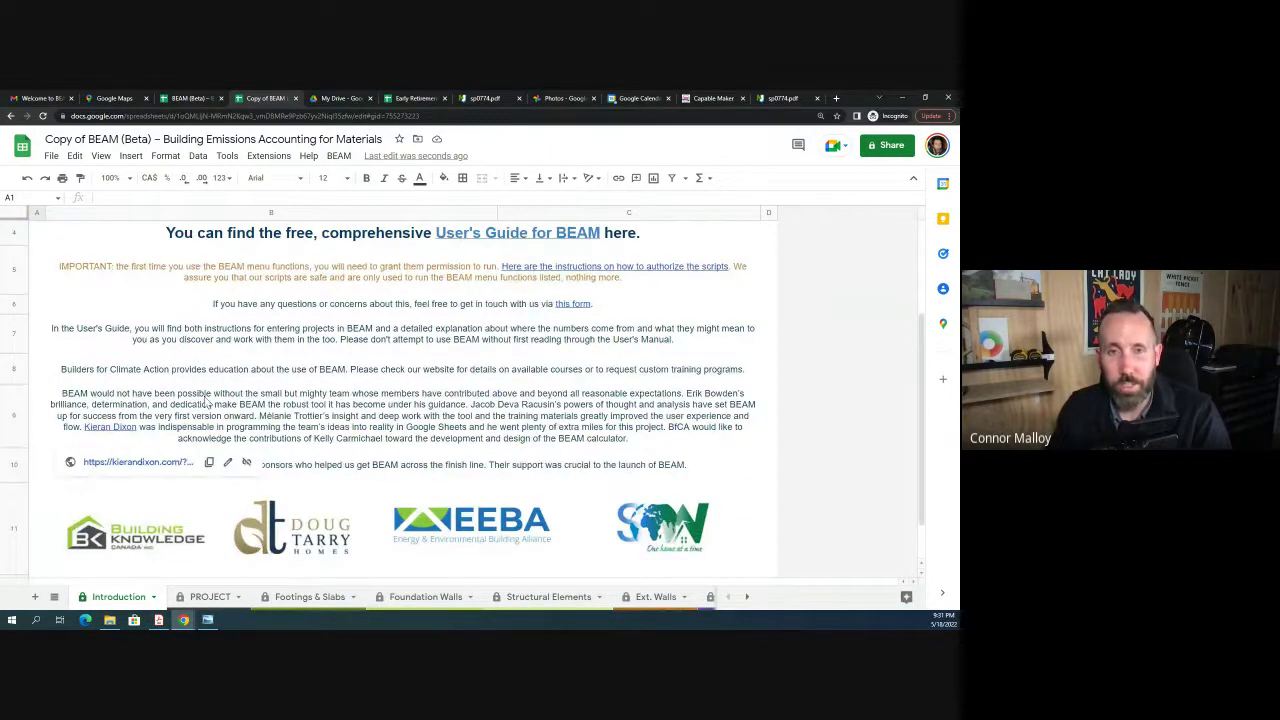
scroll(370, 445, "down", 1)
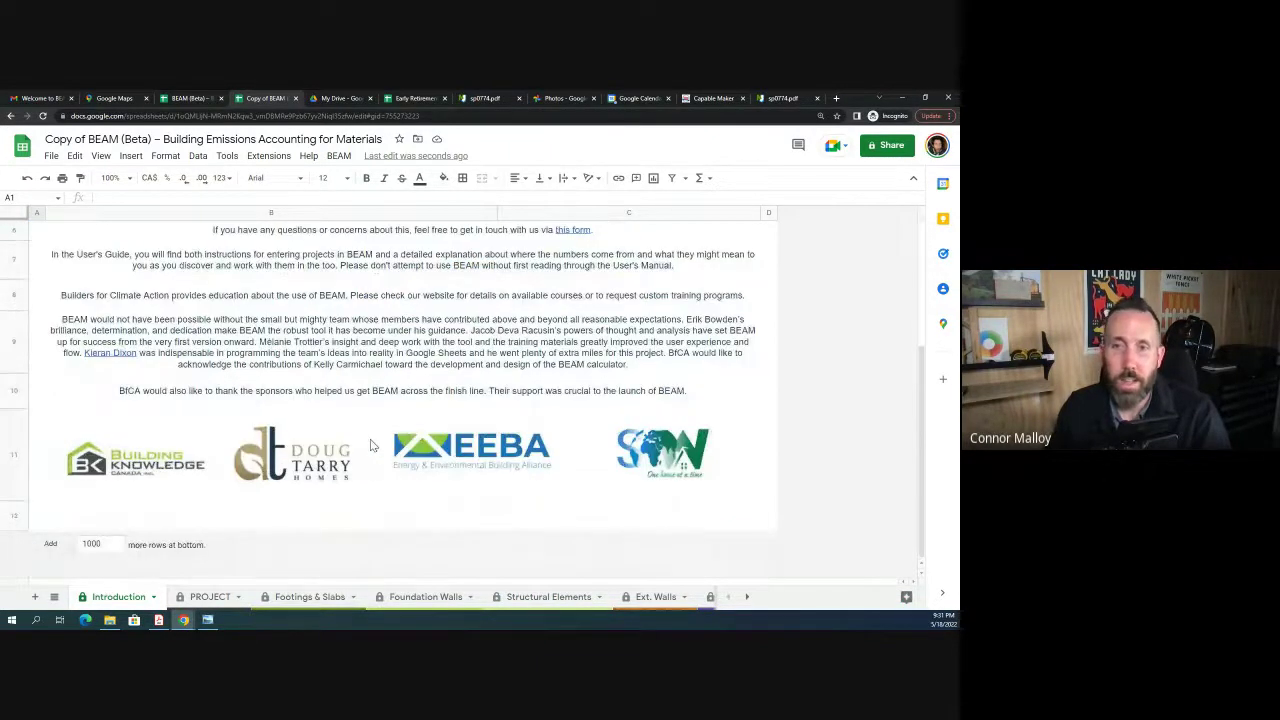
scroll(370, 445, "up", 5)
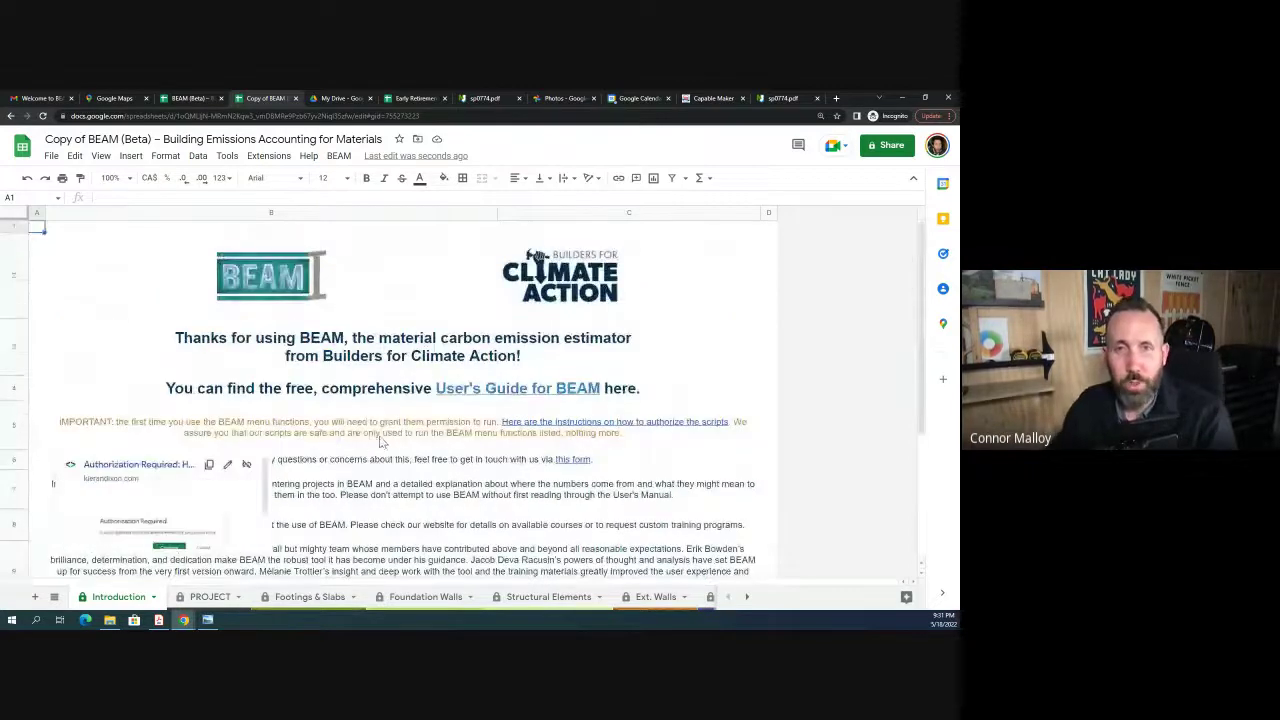
left_click(503, 398)
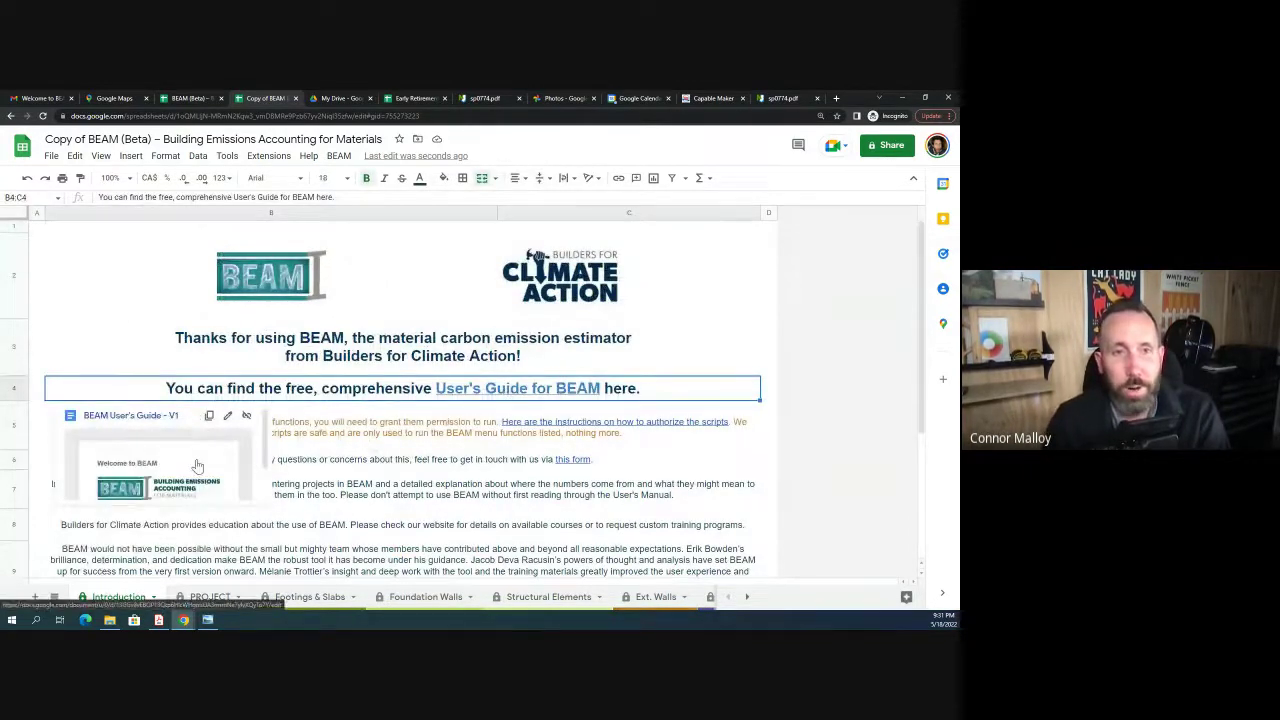
left_click(222, 476)
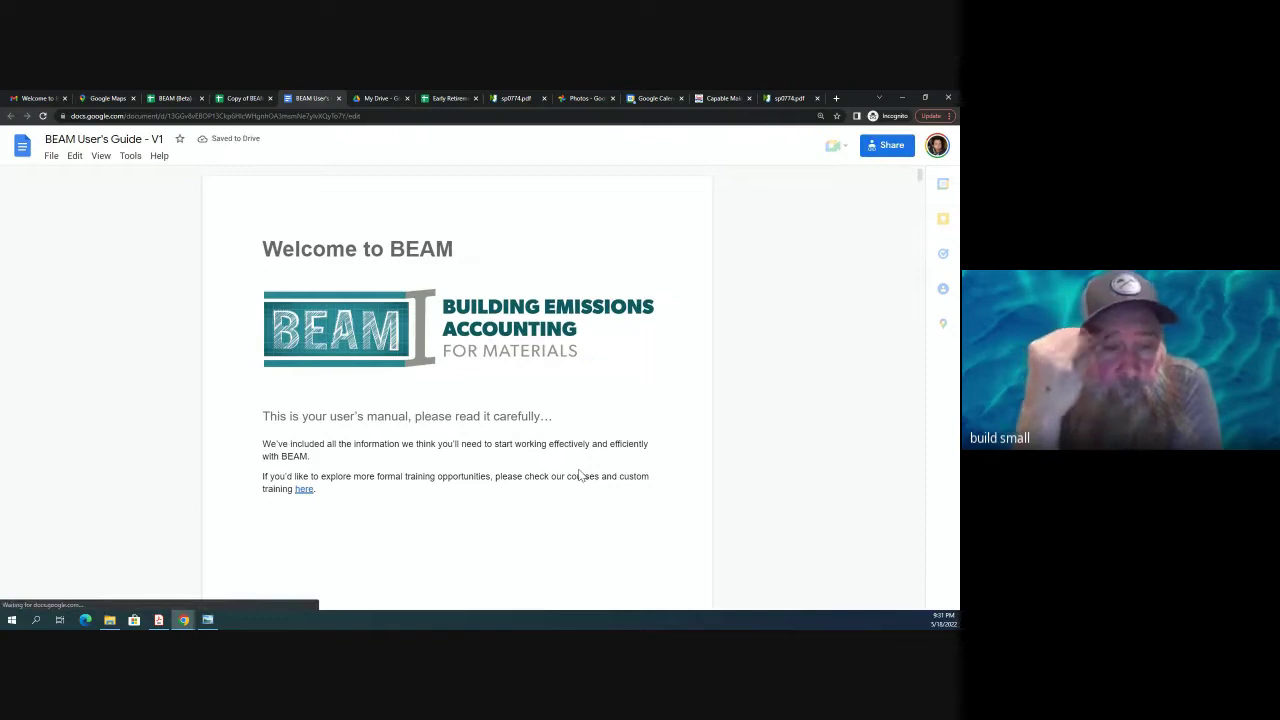
Step: Go to the guide's section "Where do the numbers in BEAM come from?" from its table of contents
scroll(580, 475, "down", 7)
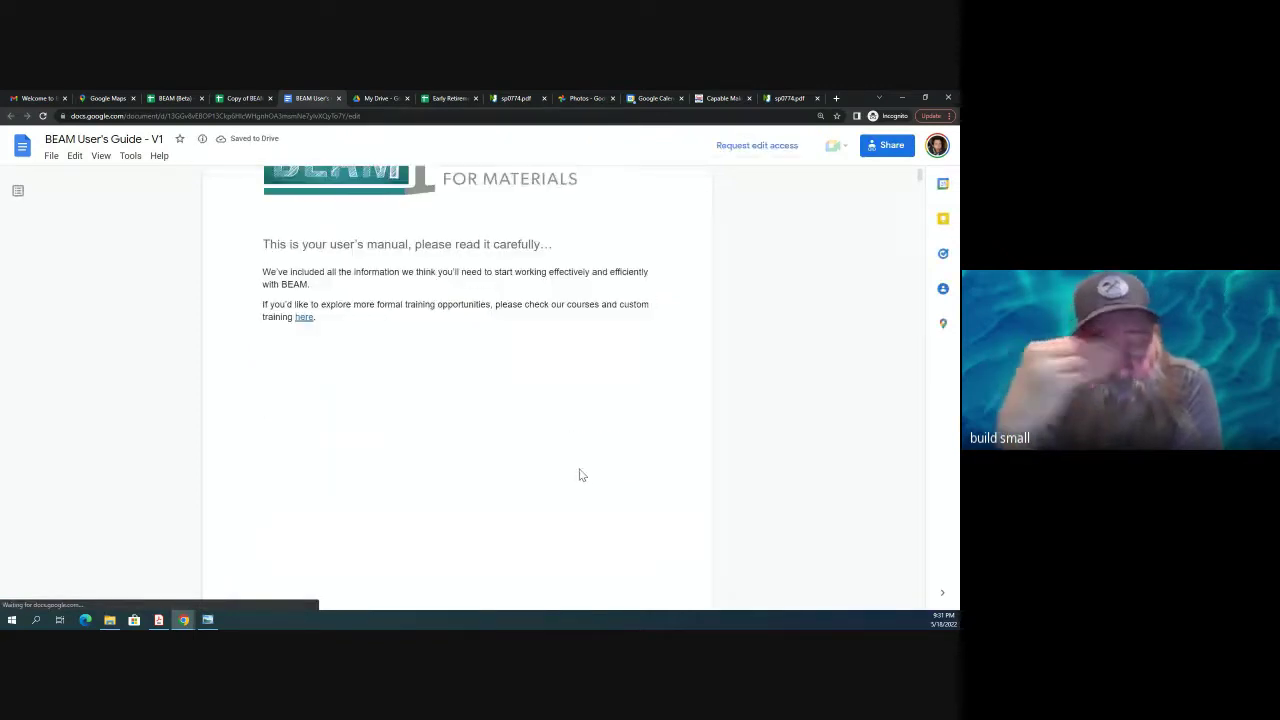
scroll(580, 475, "down", 1)
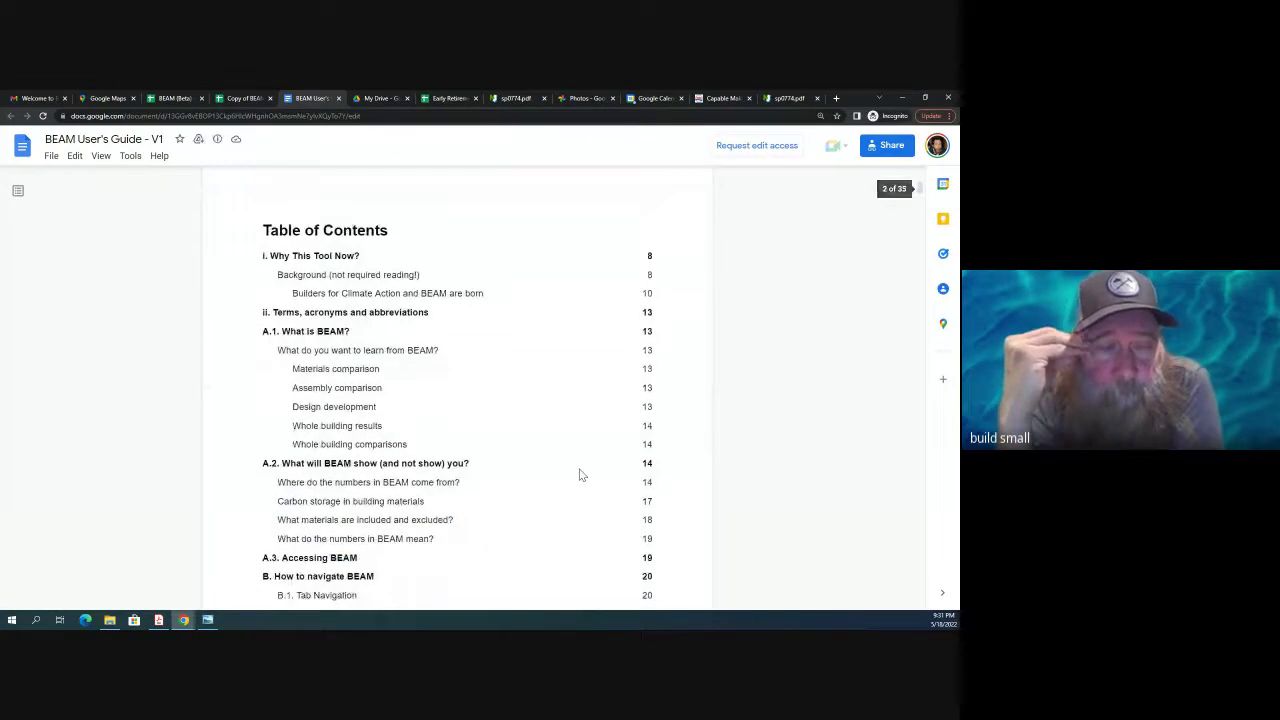
scroll(580, 475, "down", 1)
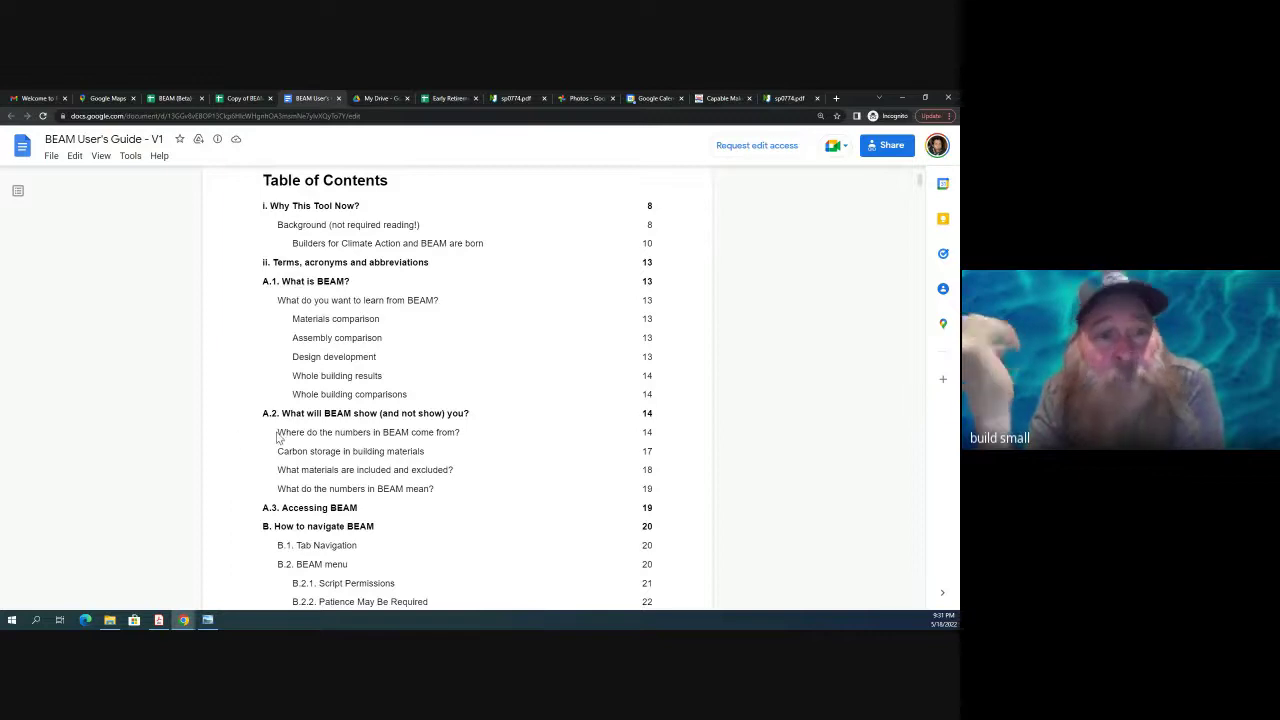
left_click_drag(278, 435, 379, 437)
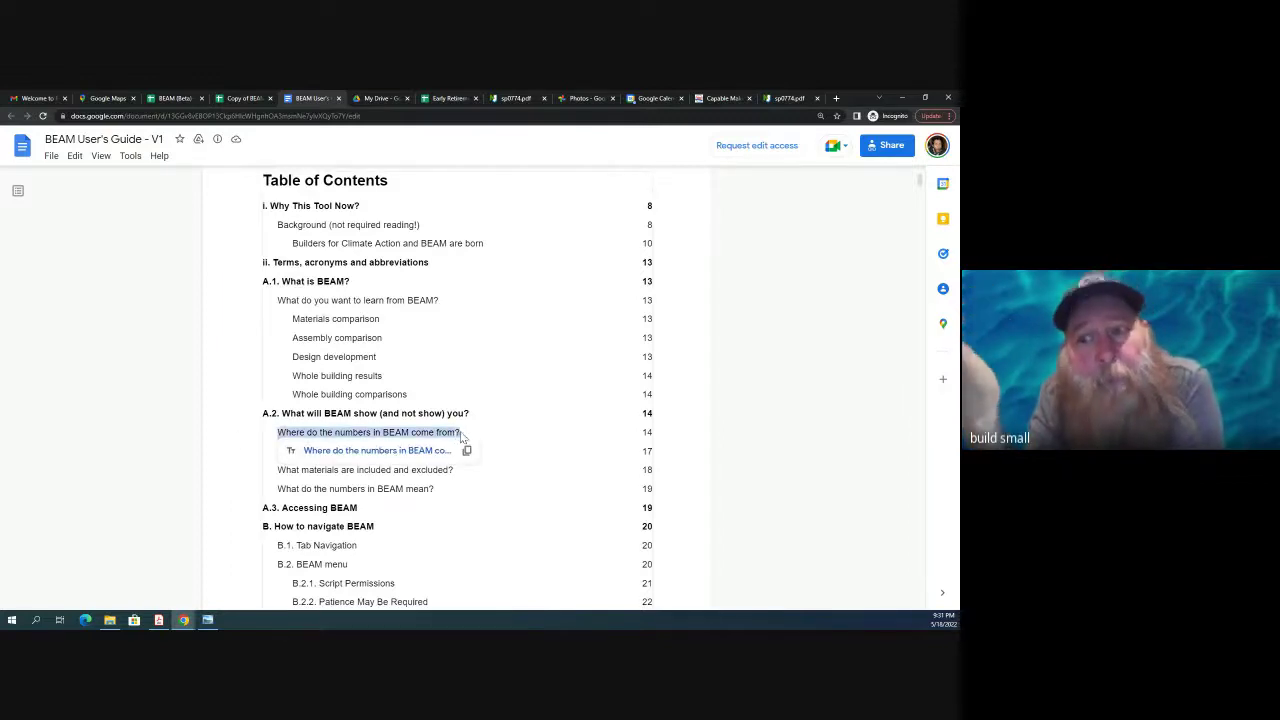
left_click(368, 451)
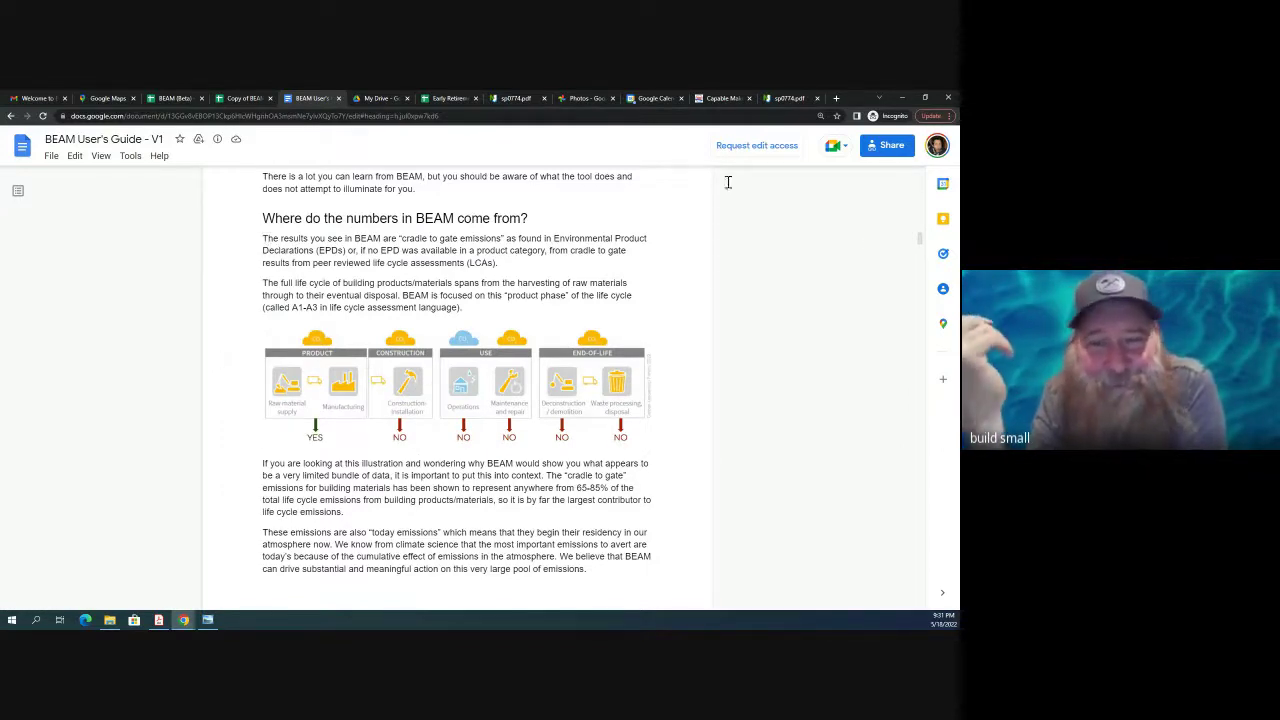
Step: Enlarge the page to 175% and highlight the section heading with its two paragraphs above the life cycle diagram
left_click(935, 116)
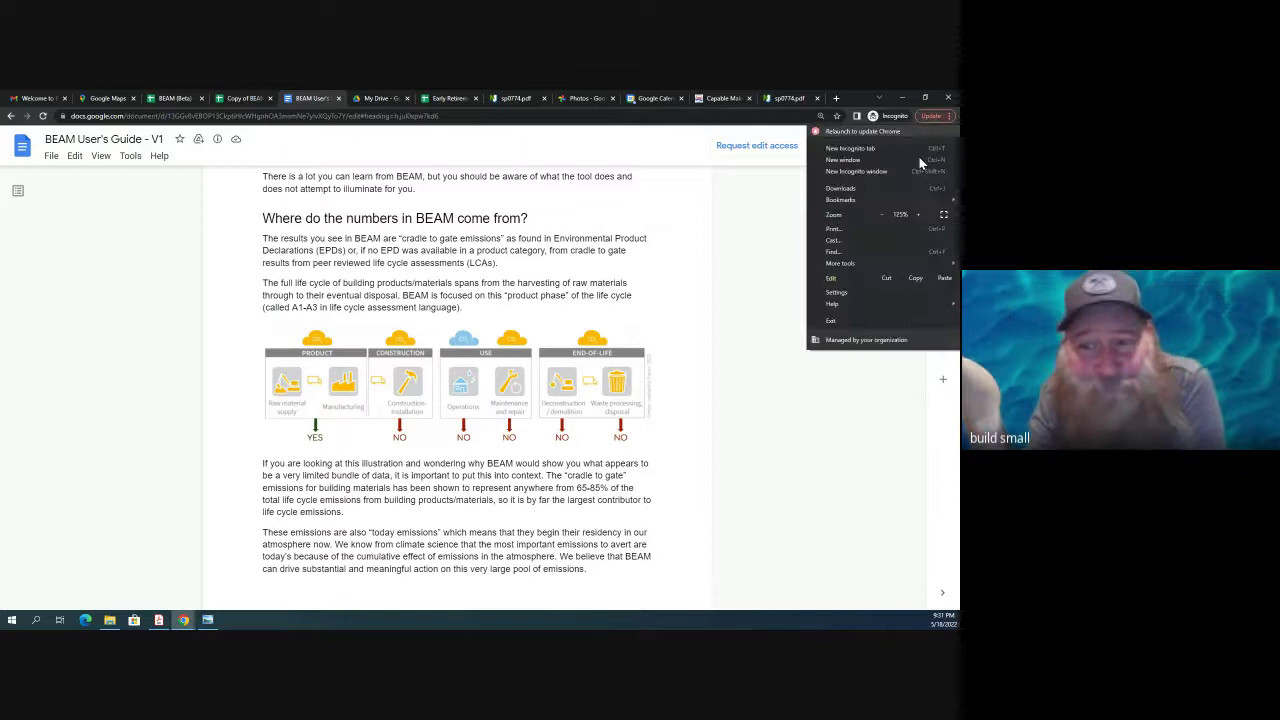
left_click(917, 214)
left_click(916, 214)
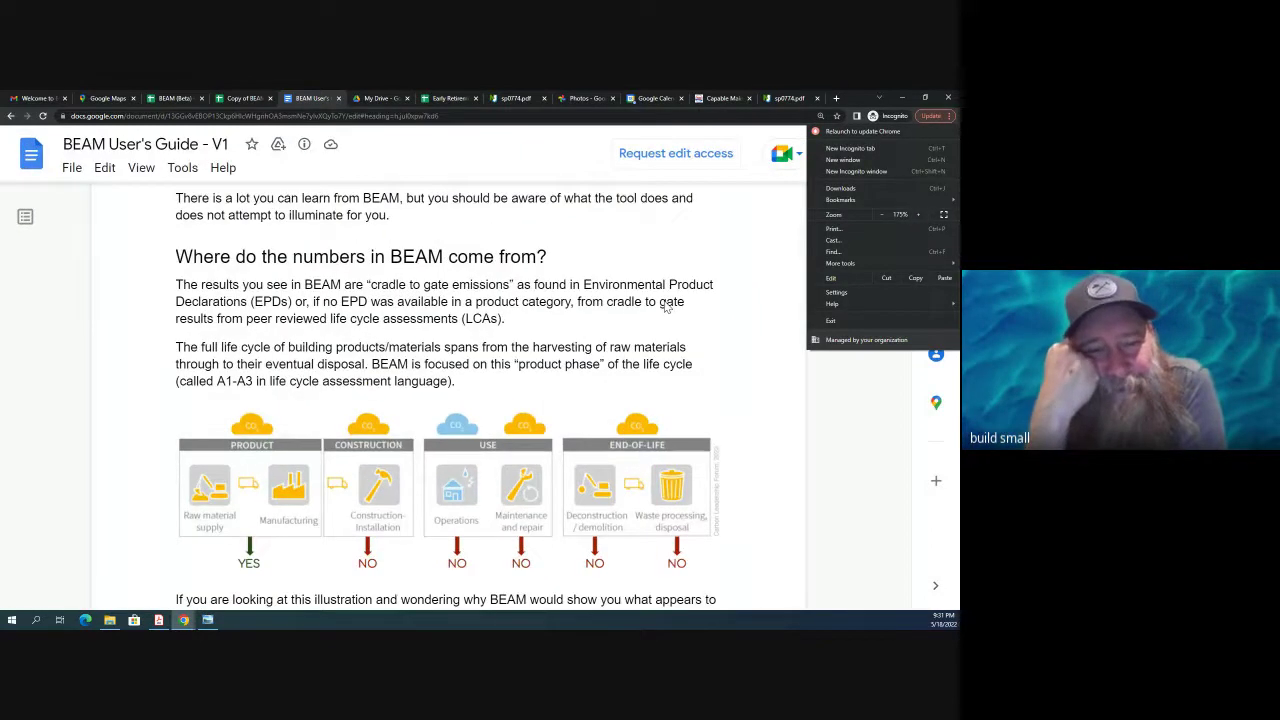
left_click(178, 290)
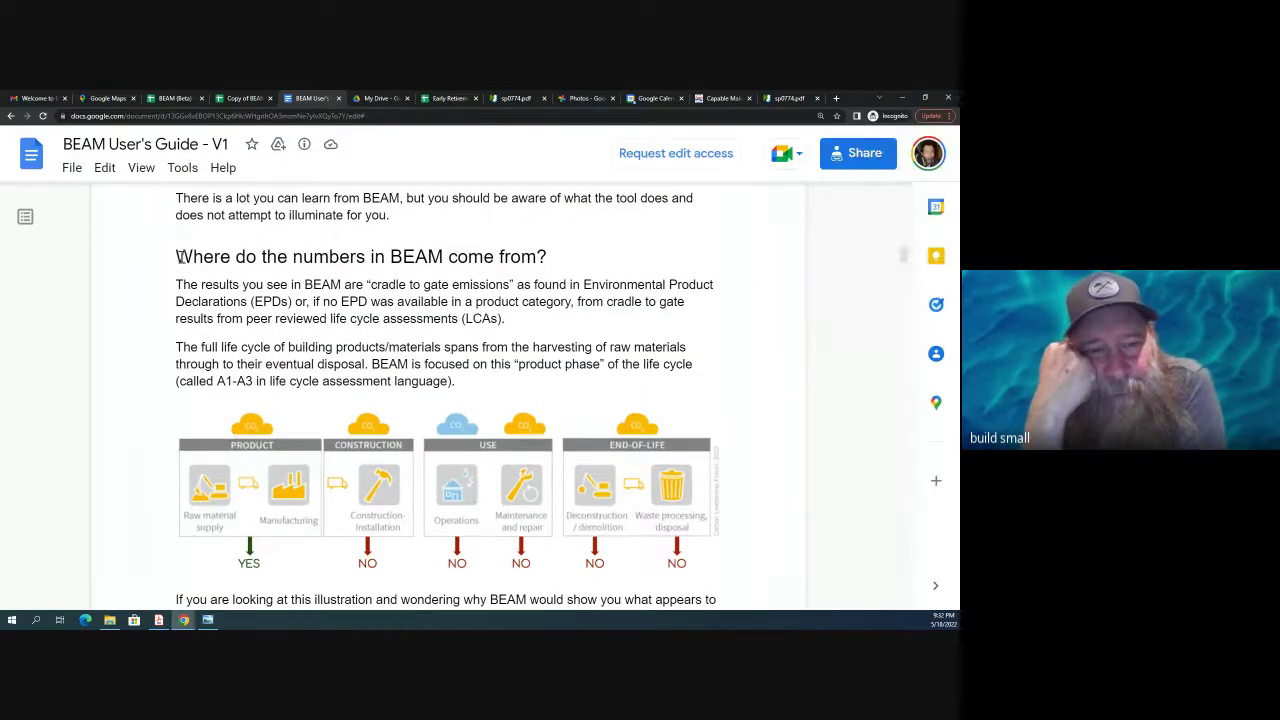
left_click_drag(177, 257, 461, 383)
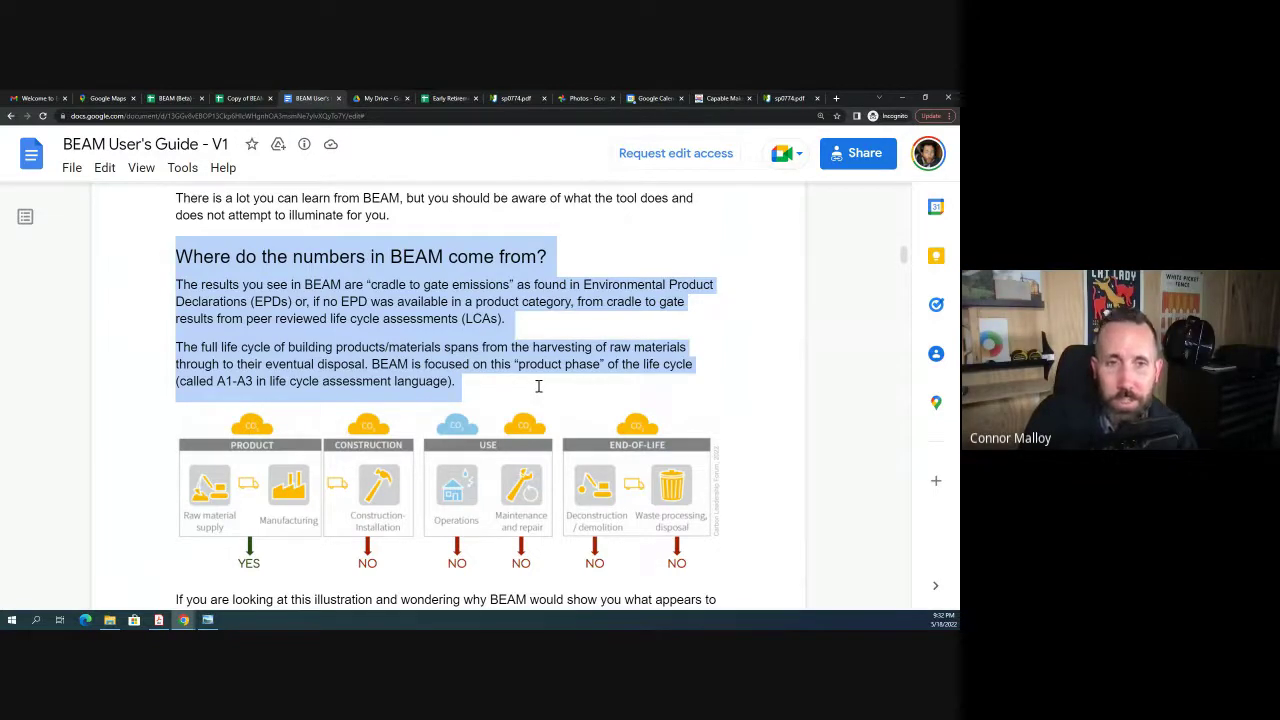
Step: Read about the life cycle stages BEAM excludes and highlight the Transportation to site (A4) text from "At best" to its end
scroll(497, 448, "down", 3)
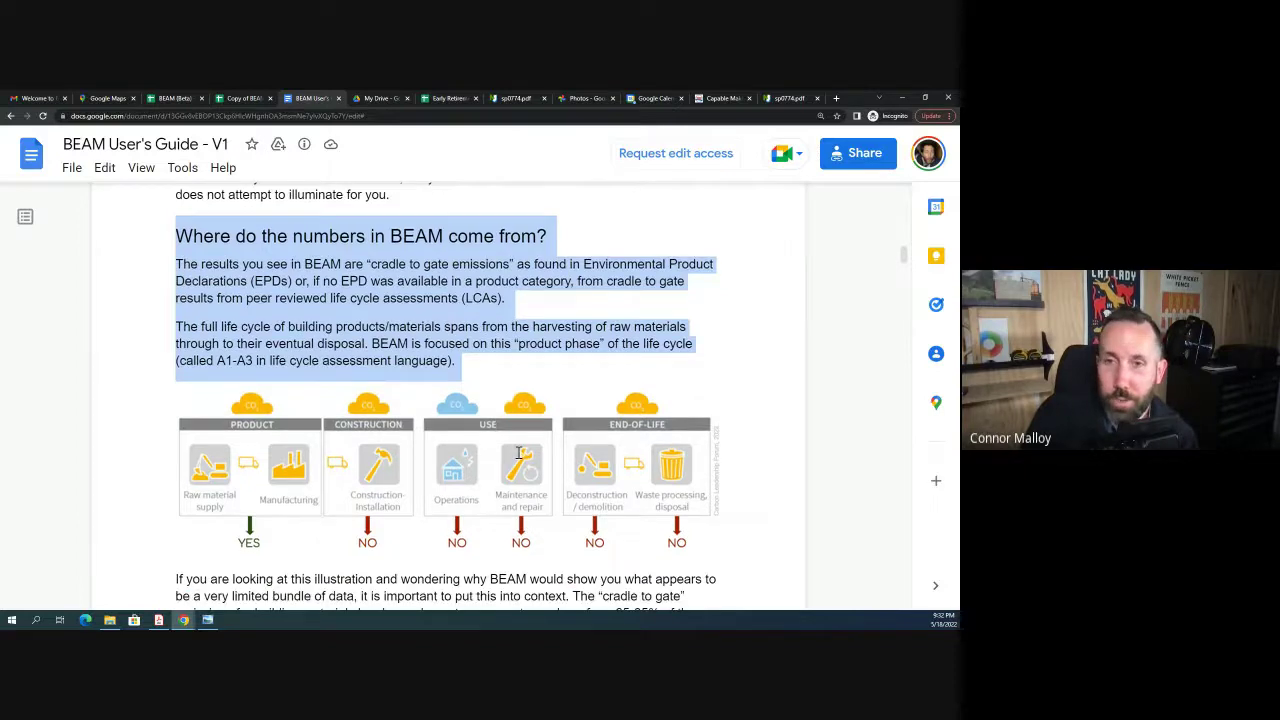
scroll(519, 457, "down", 1)
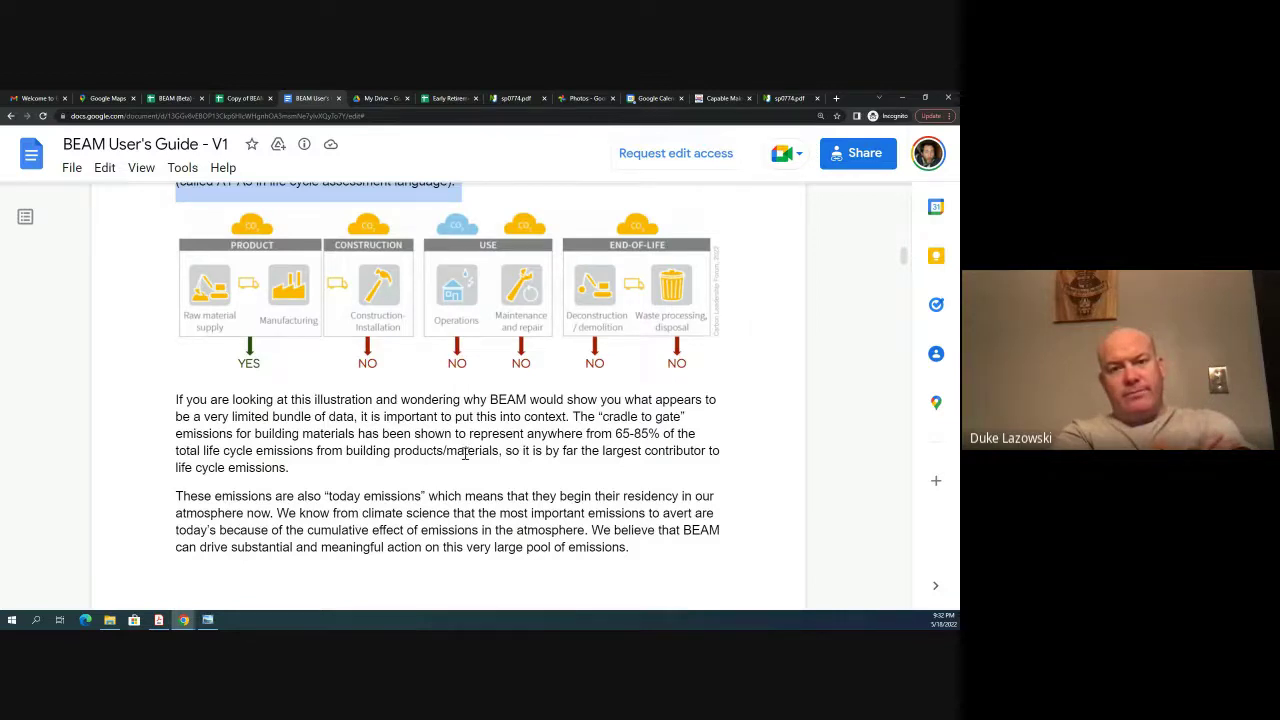
scroll(464, 454, "down", 5)
scroll(464, 454, "down", 12)
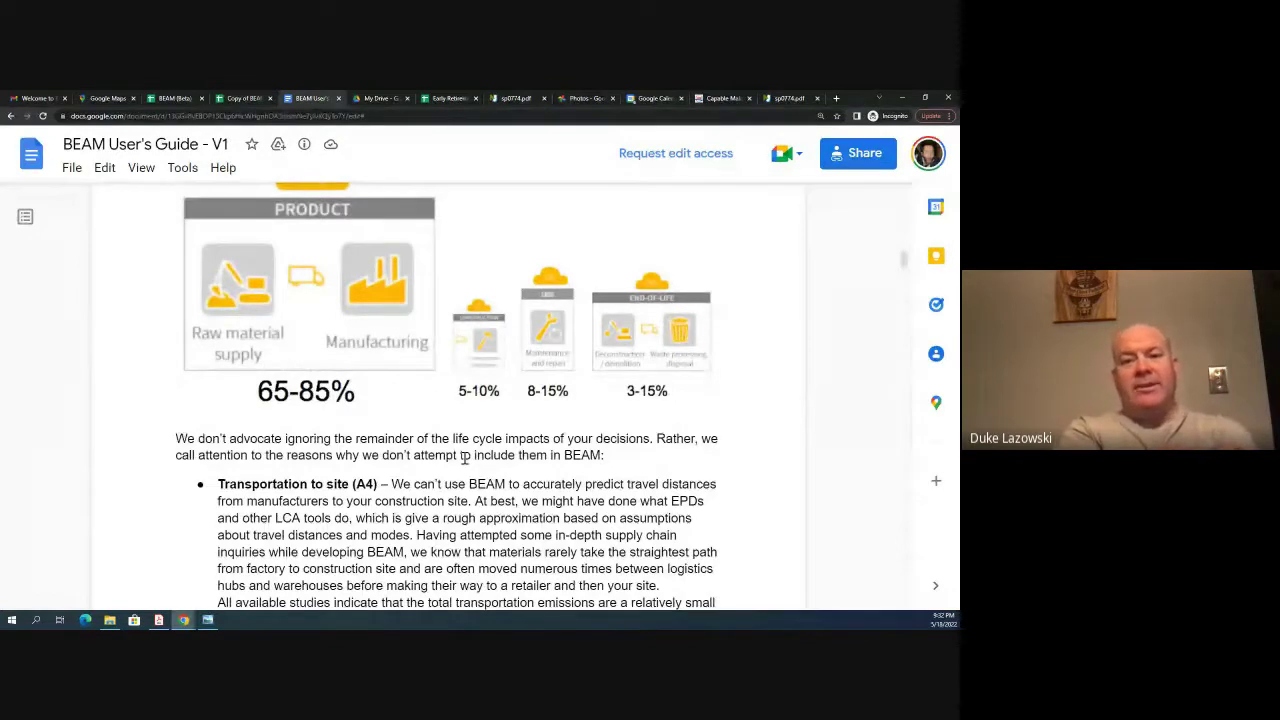
scroll(464, 458, "down", 1)
scroll(464, 460, "down", 3)
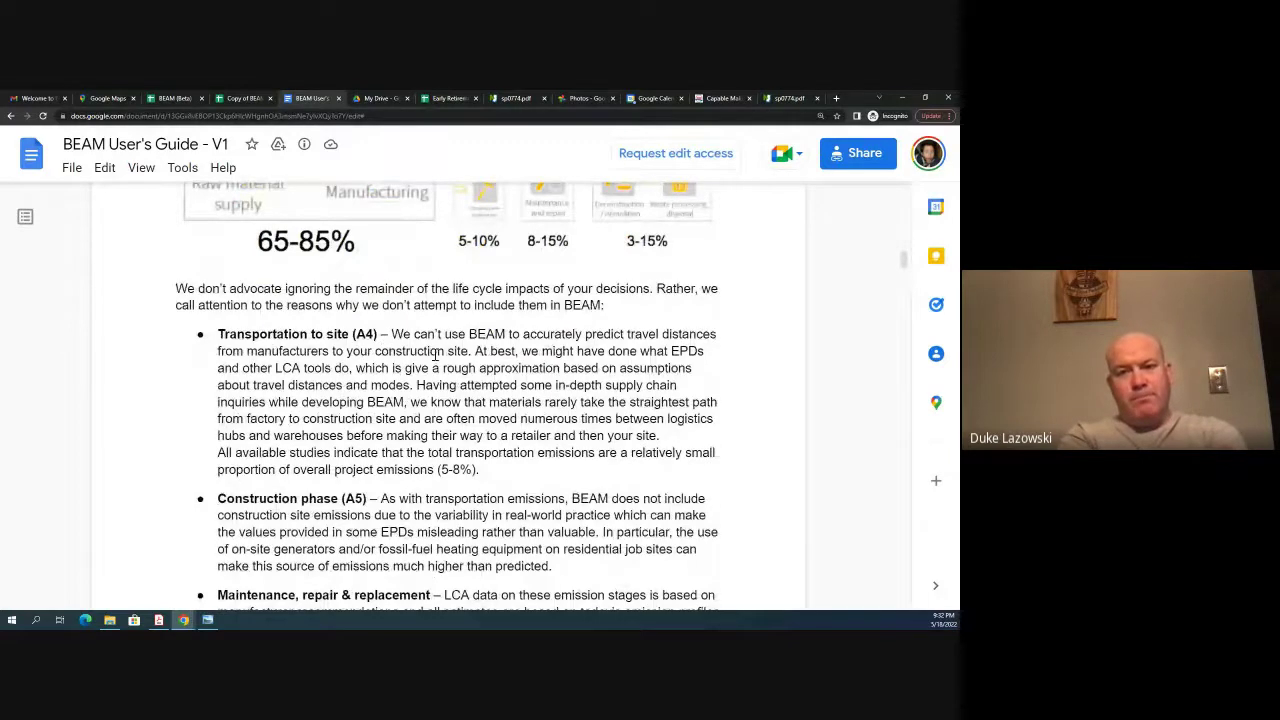
left_click_drag(475, 351, 683, 468)
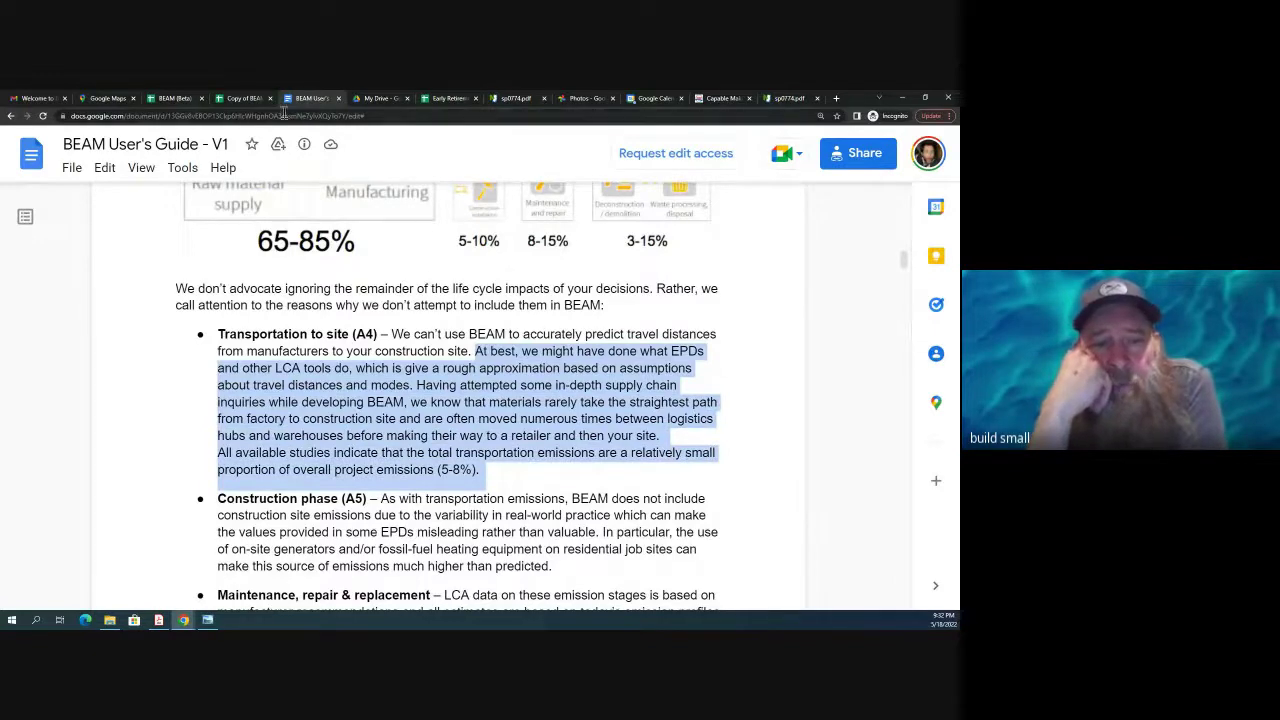
Step: Switch back to the BEAM copy and survey the PROJECT sheet's project details, building dimension inputs and garage dimension inputs
left_click(244, 99)
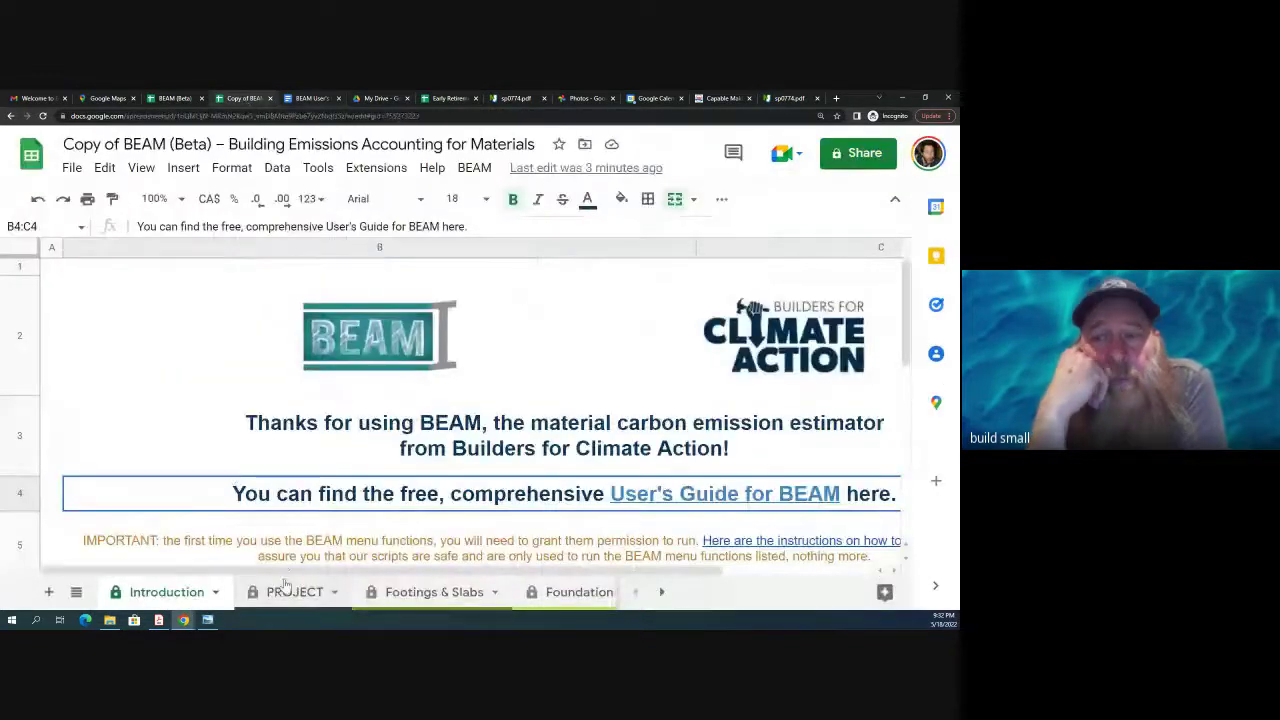
left_click(290, 592)
scroll(320, 486, "down", 3)
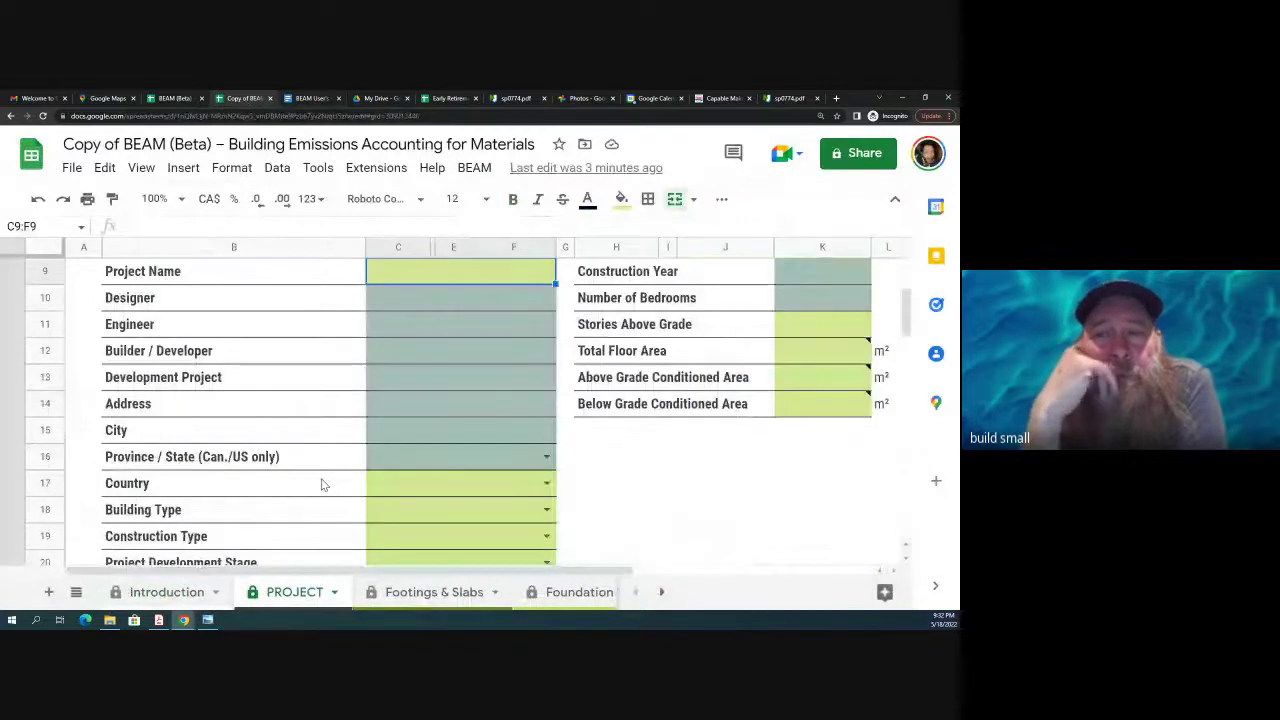
left_click(423, 429)
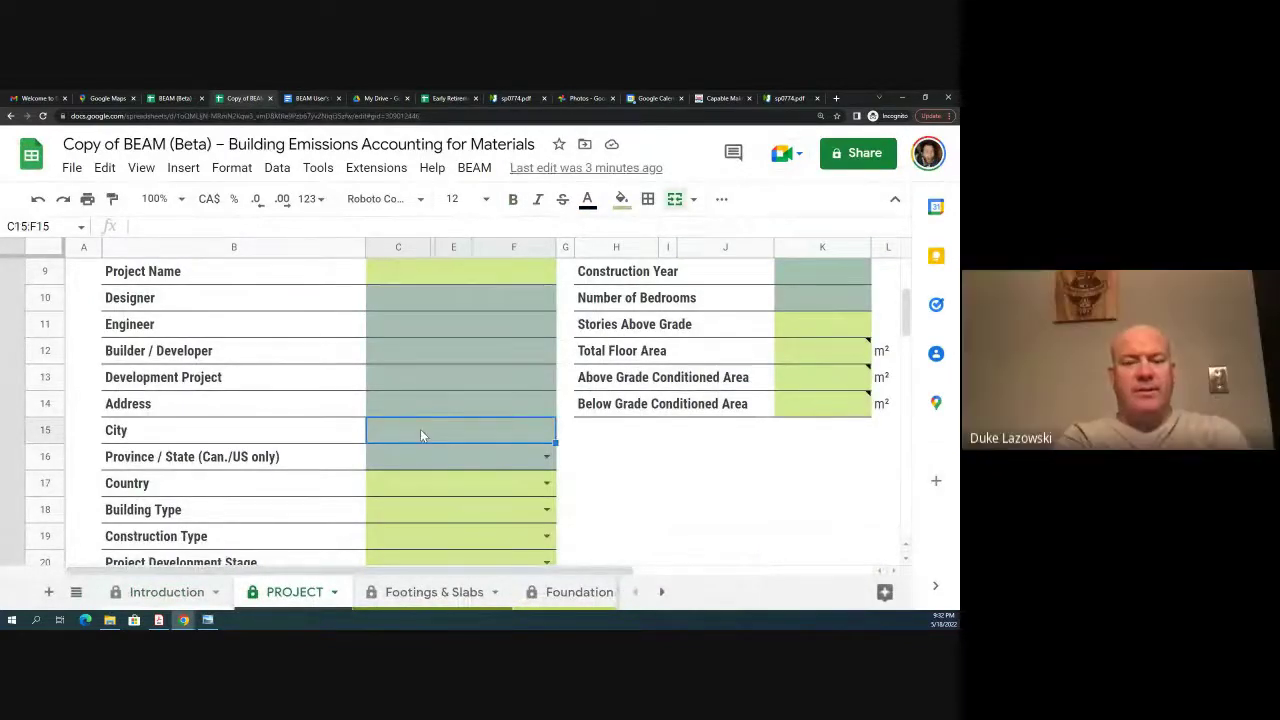
scroll(421, 431, "down", 1)
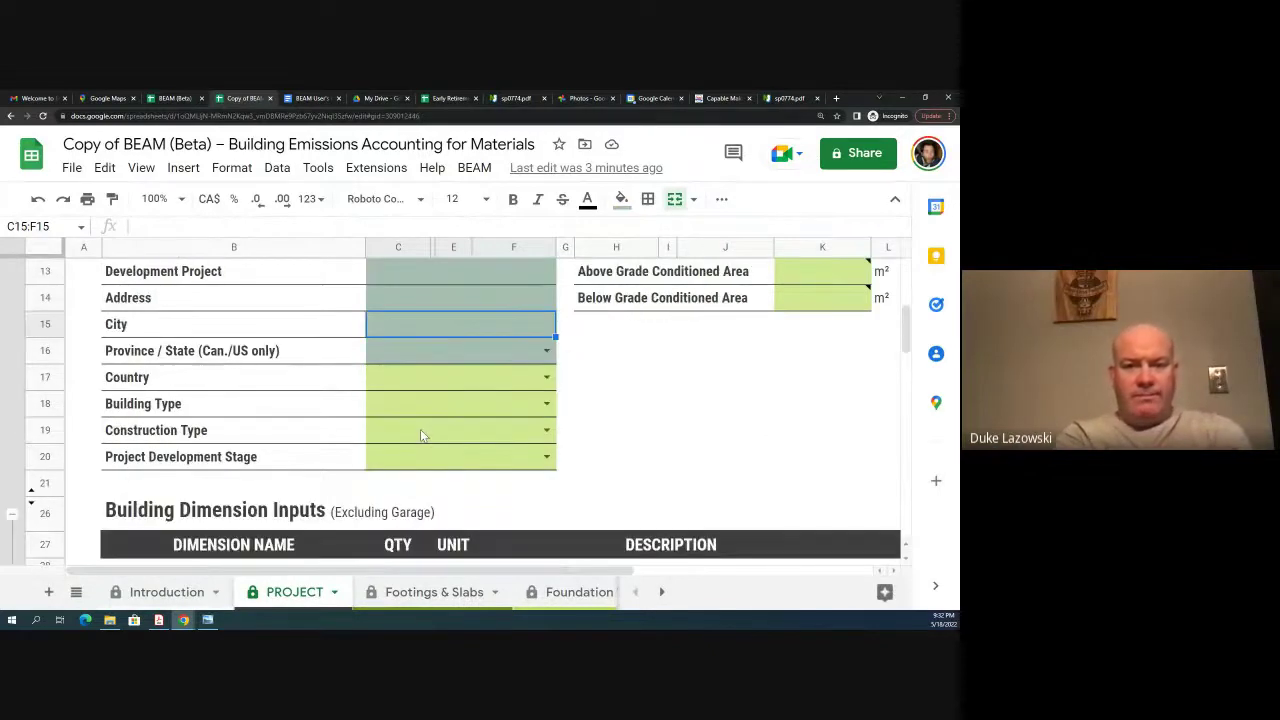
scroll(365, 458, "down", 3)
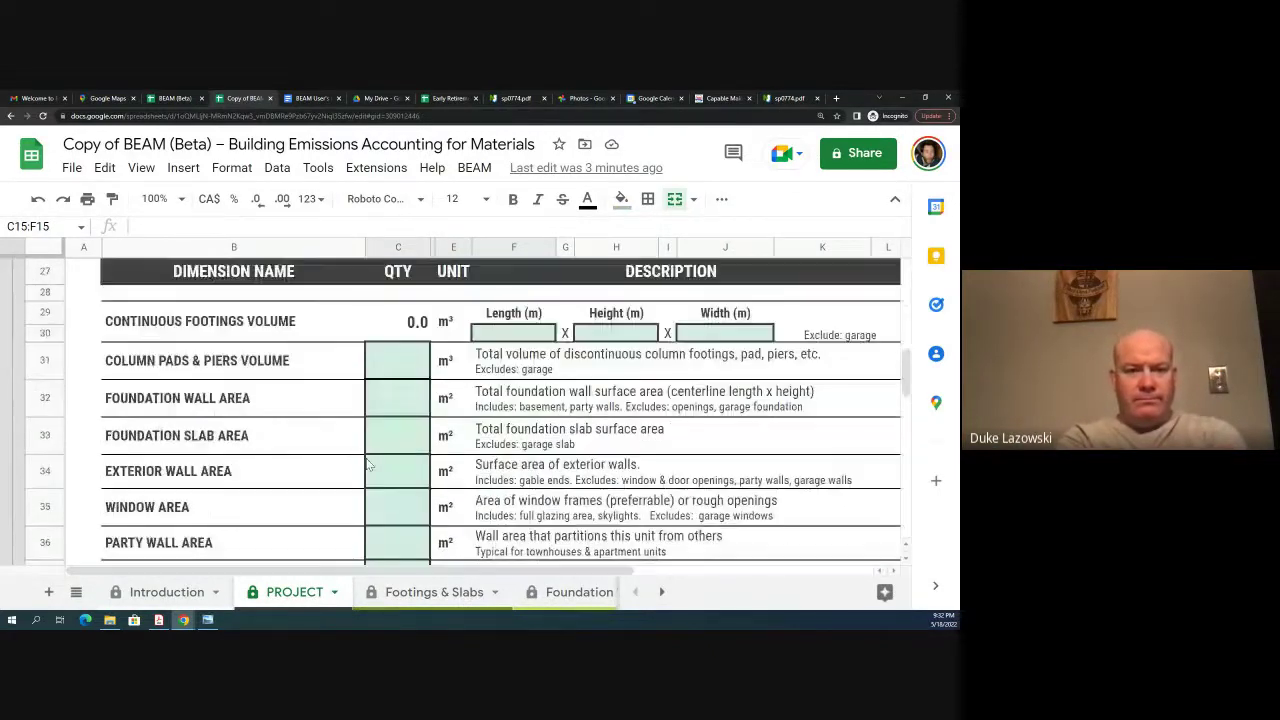
scroll(366, 463, "down", 3)
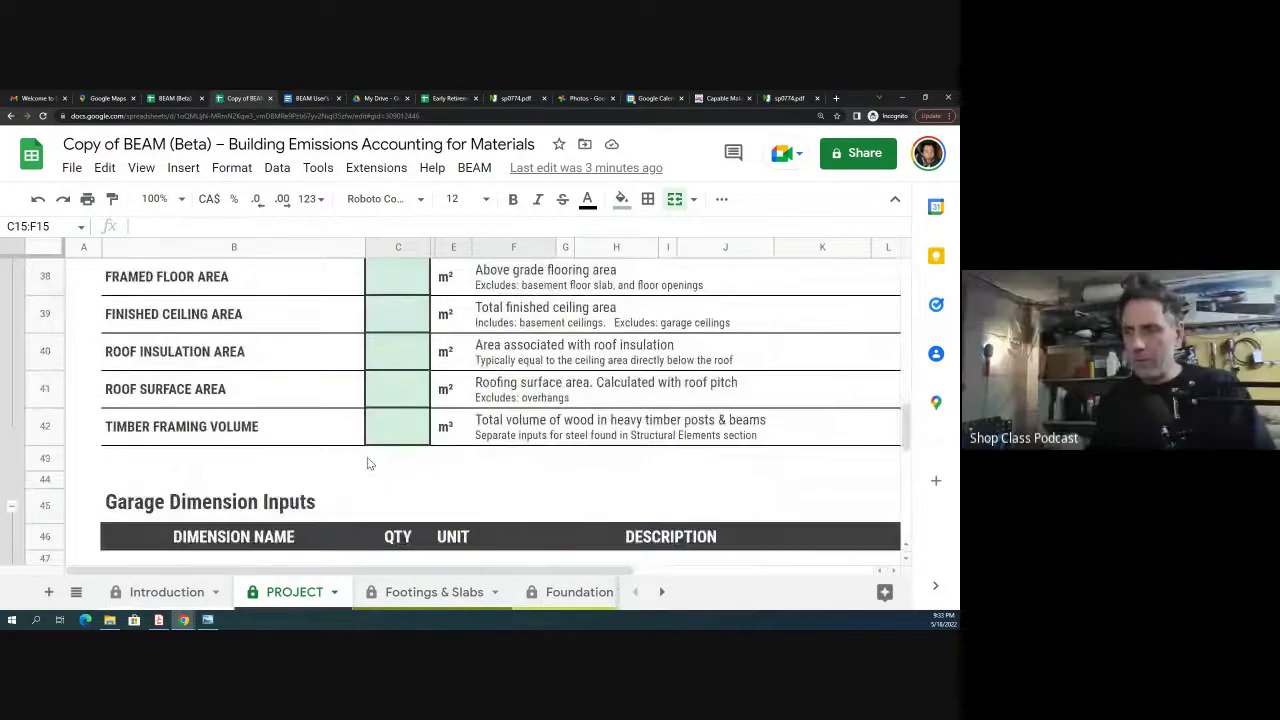
scroll(367, 457, "down", 2)
scroll(367, 463, "down", 1)
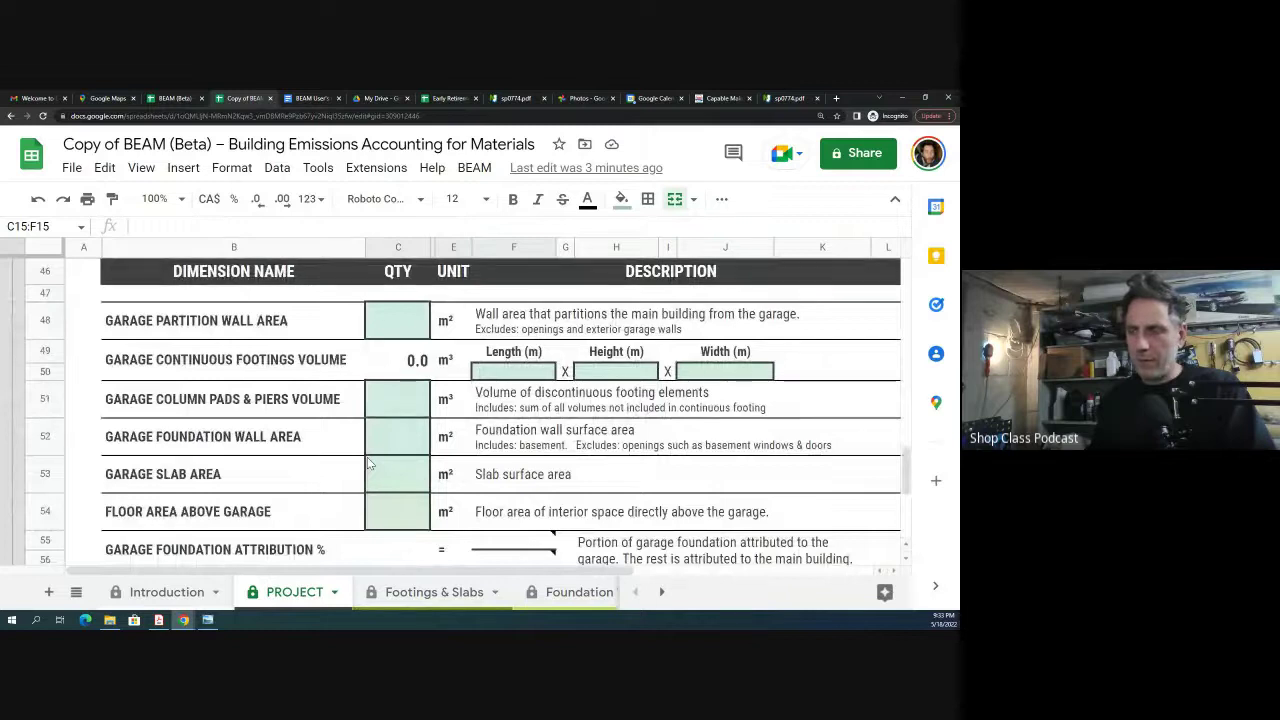
scroll(367, 463, "down", 3)
scroll(367, 465, "down", 1)
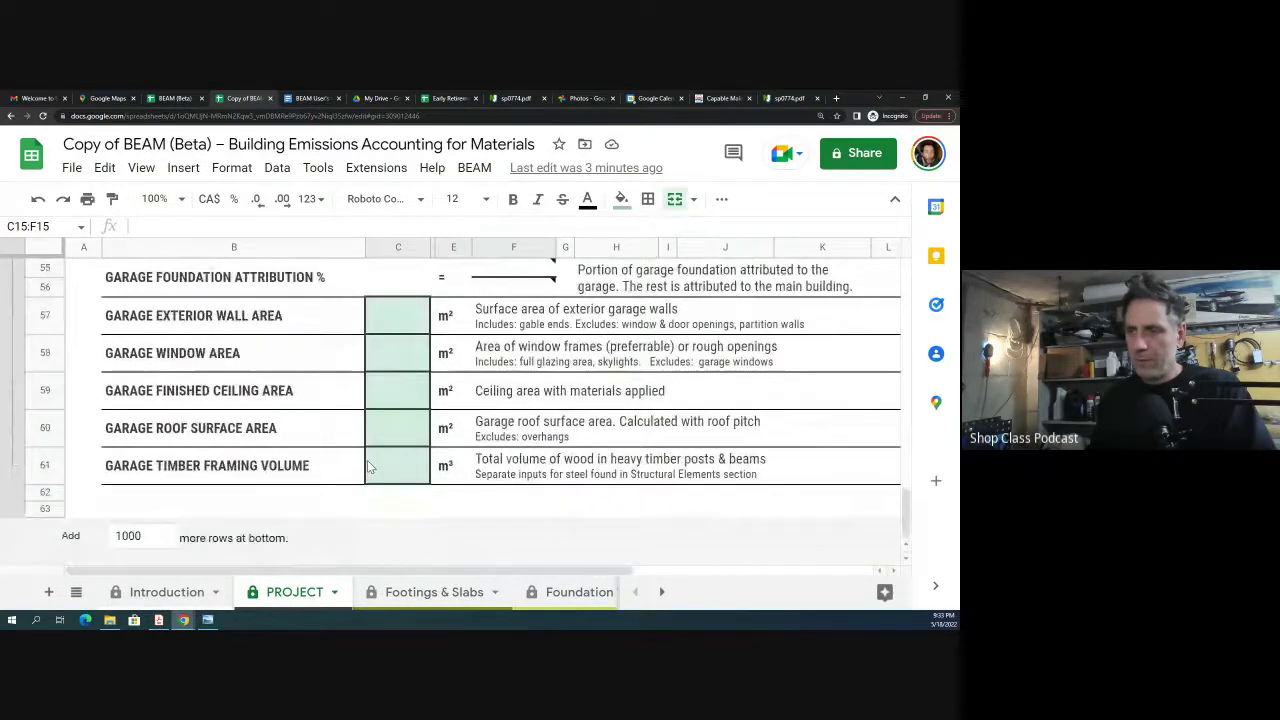
Step: Set the project's Province / State to New Jersey in the Project Information section
scroll(368, 466, "up", 10)
scroll(369, 466, "up", 2)
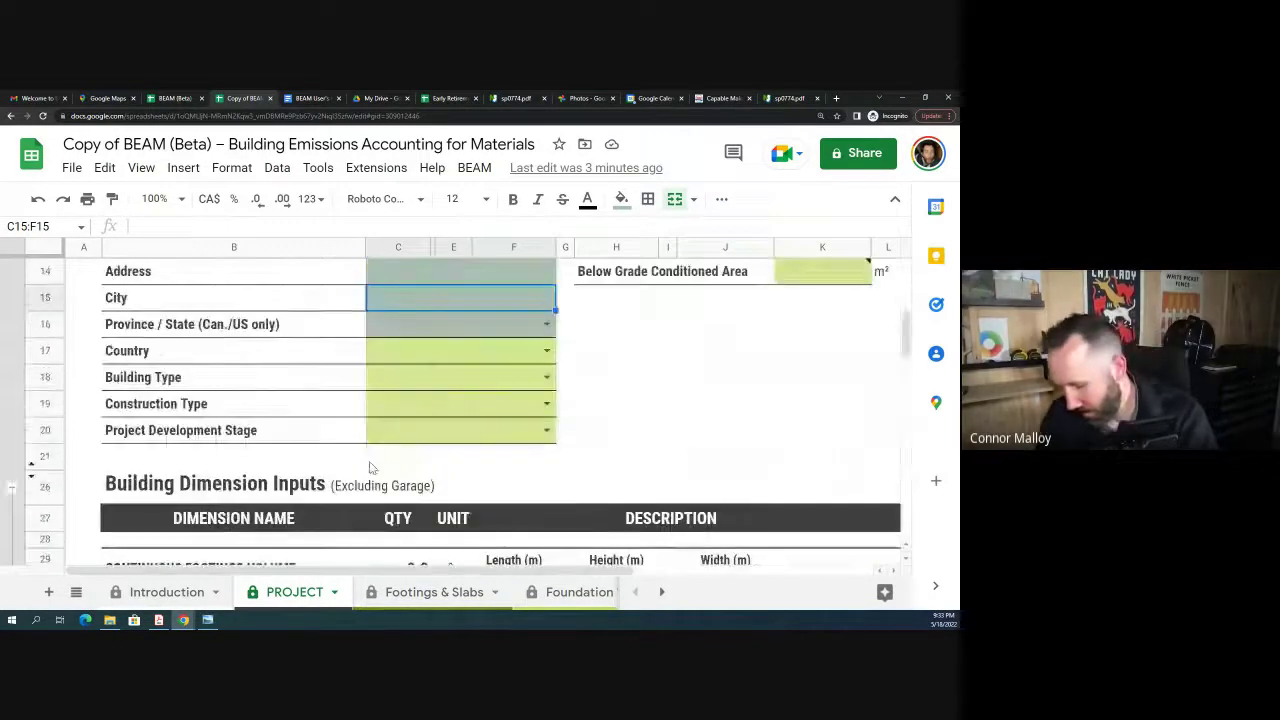
scroll(369, 466, "up", 1)
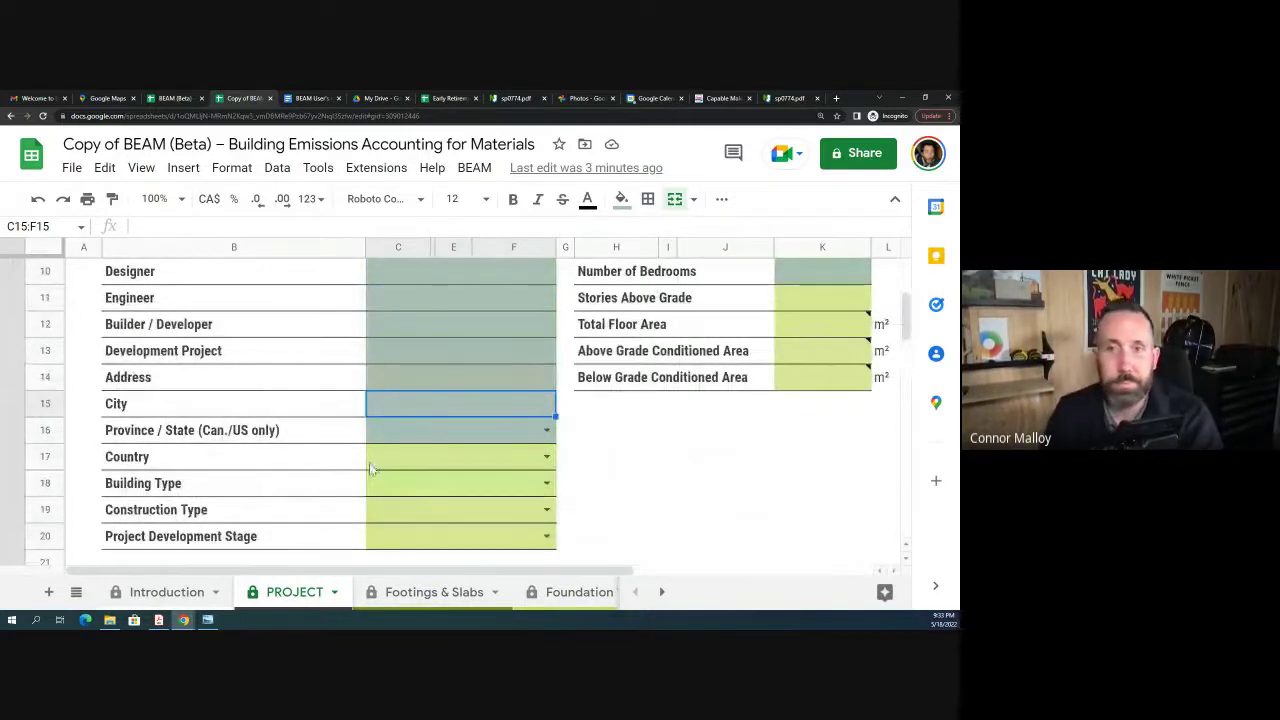
left_click(392, 429)
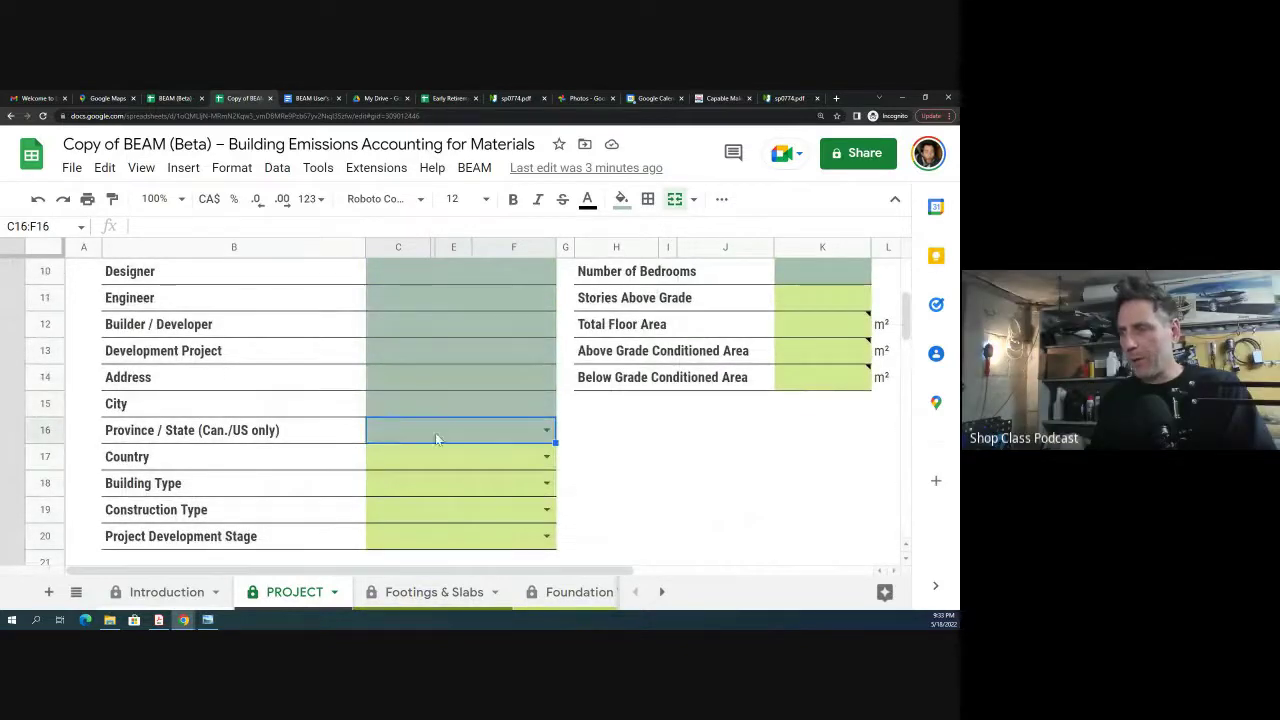
left_click(546, 431)
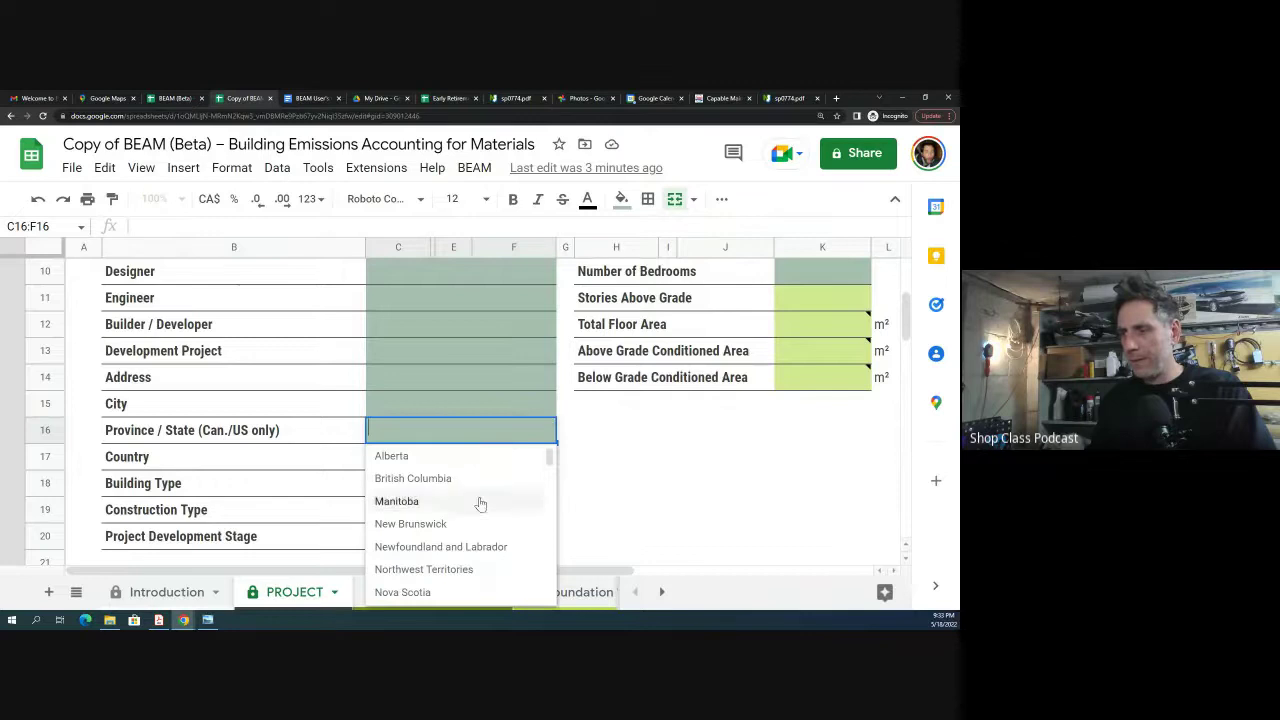
scroll(478, 503, "down", 1)
scroll(480, 505, "down", 4)
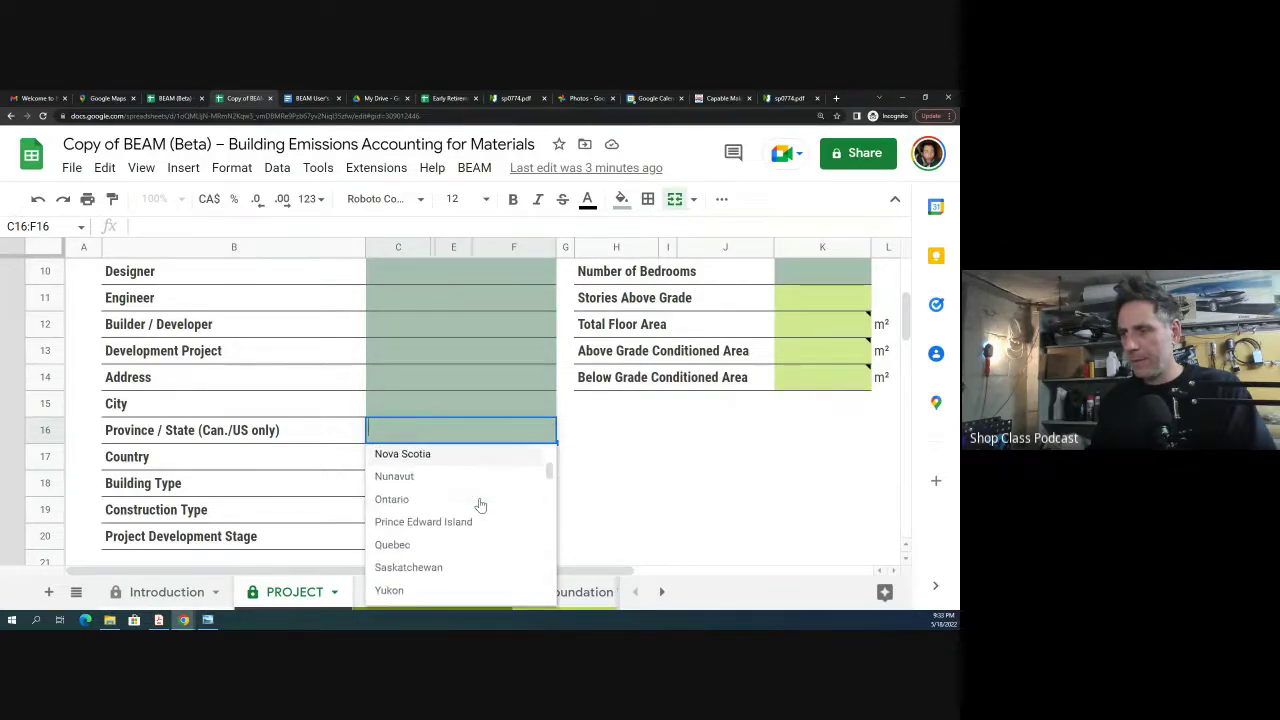
scroll(480, 505, "down", 5)
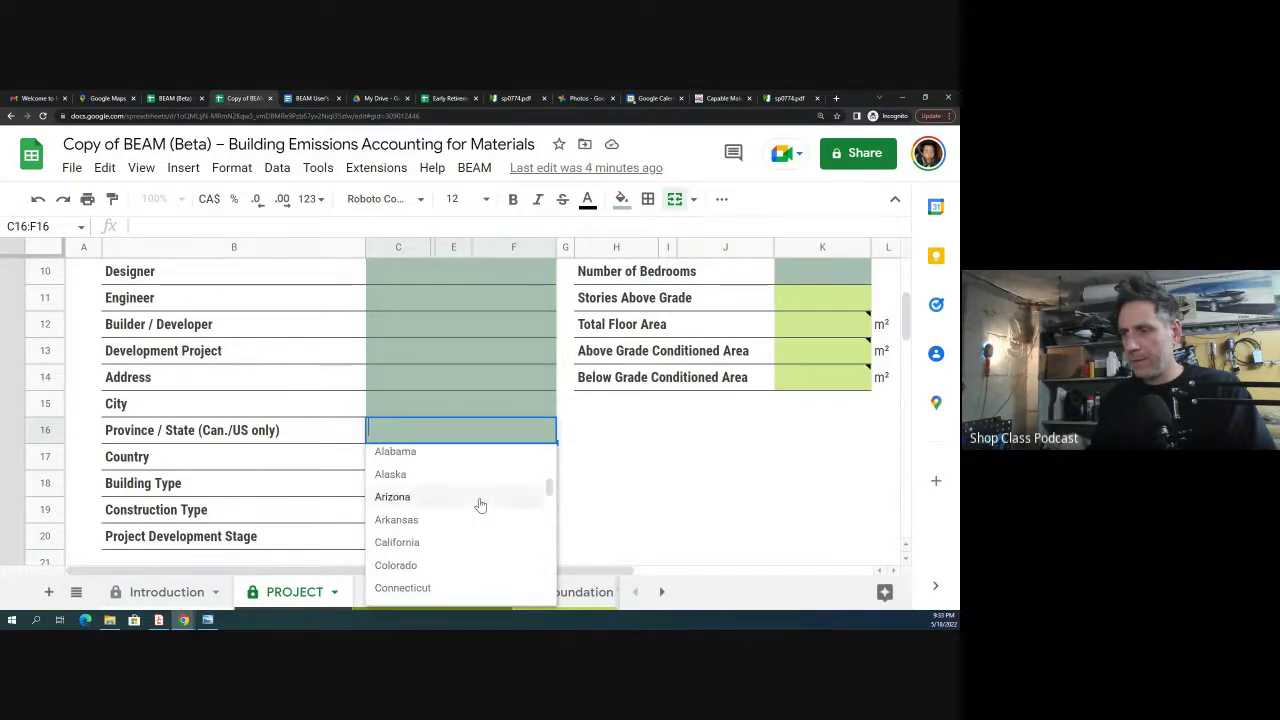
scroll(480, 505, "down", 5)
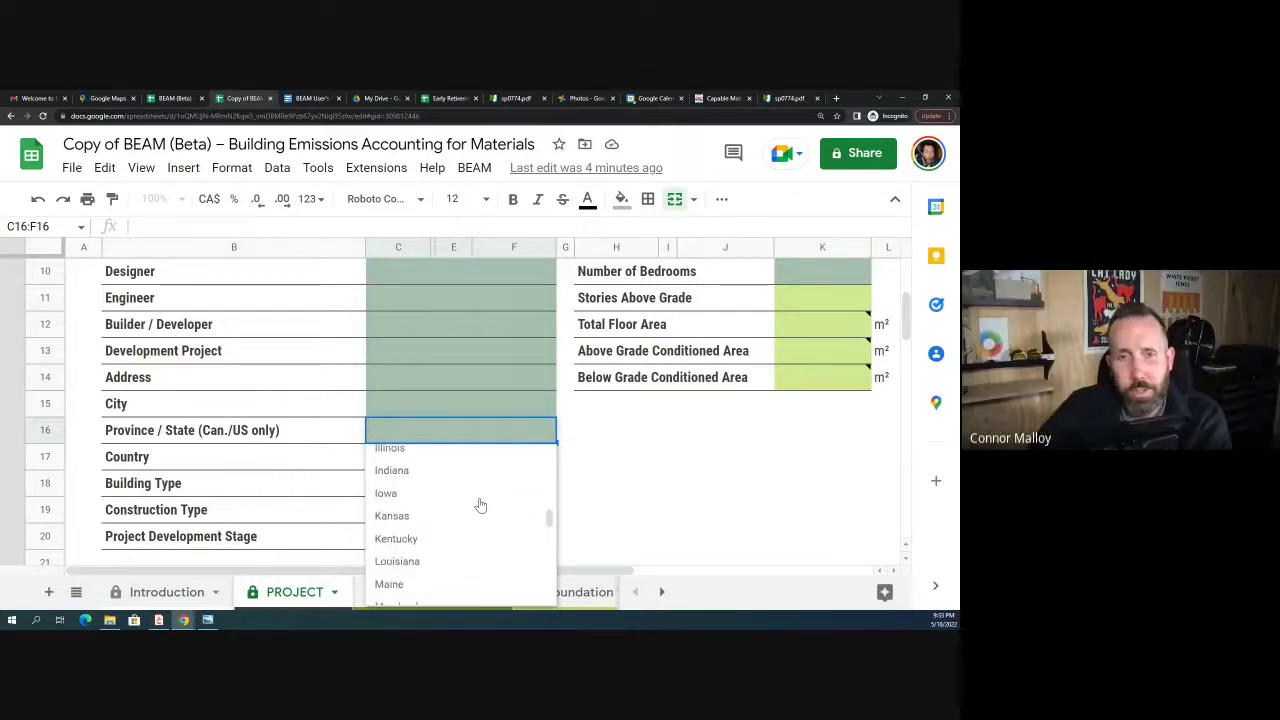
scroll(480, 505, "down", 3)
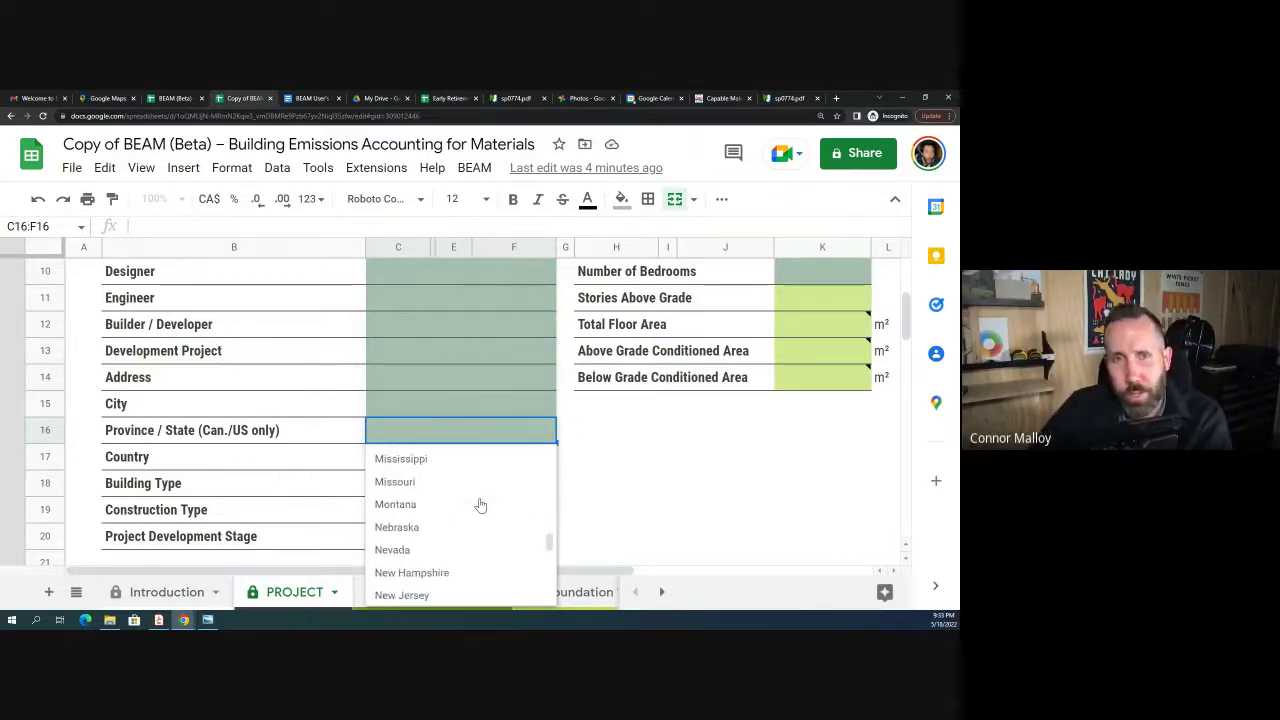
left_click(450, 585)
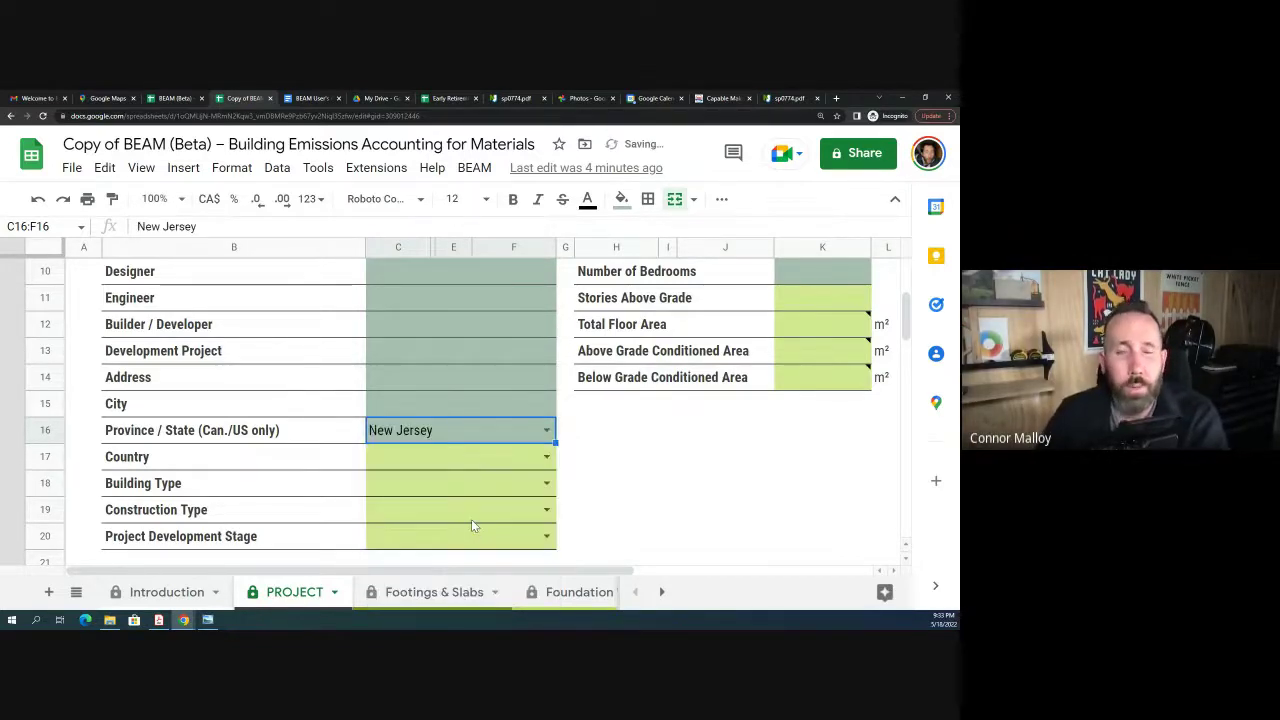
Step: Set the project's Country to United States
left_click(409, 456)
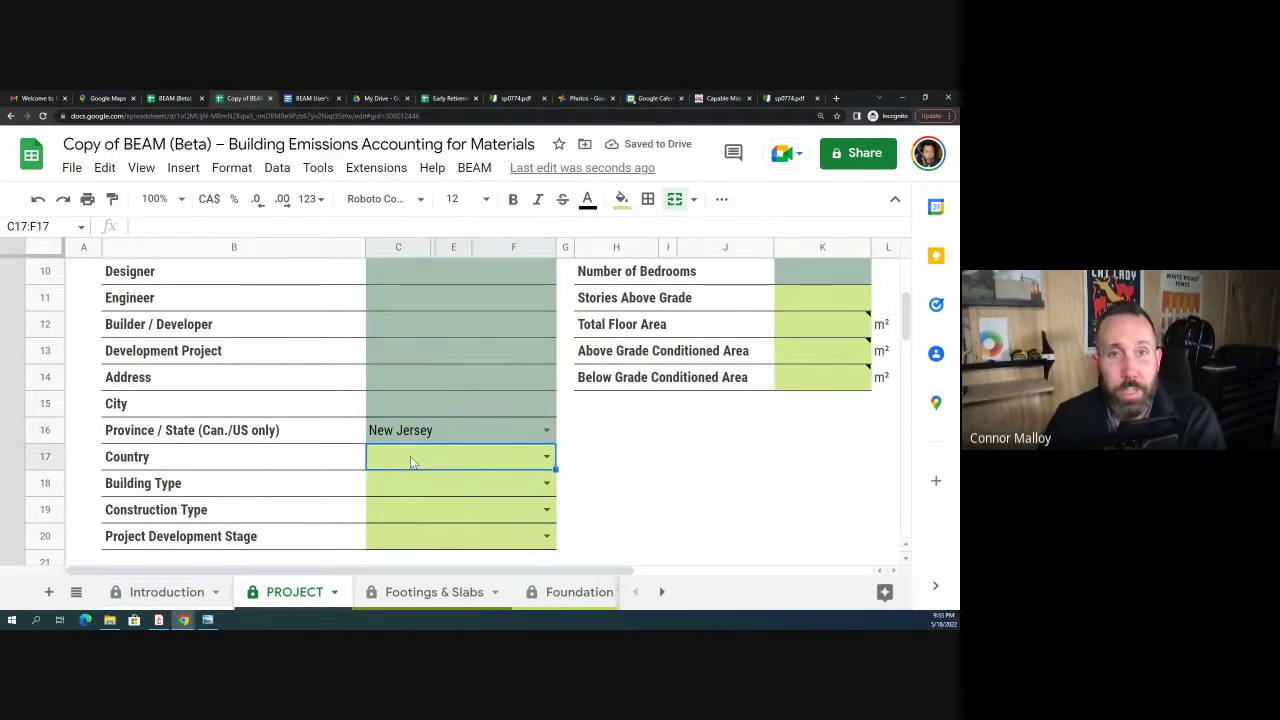
left_click(548, 458)
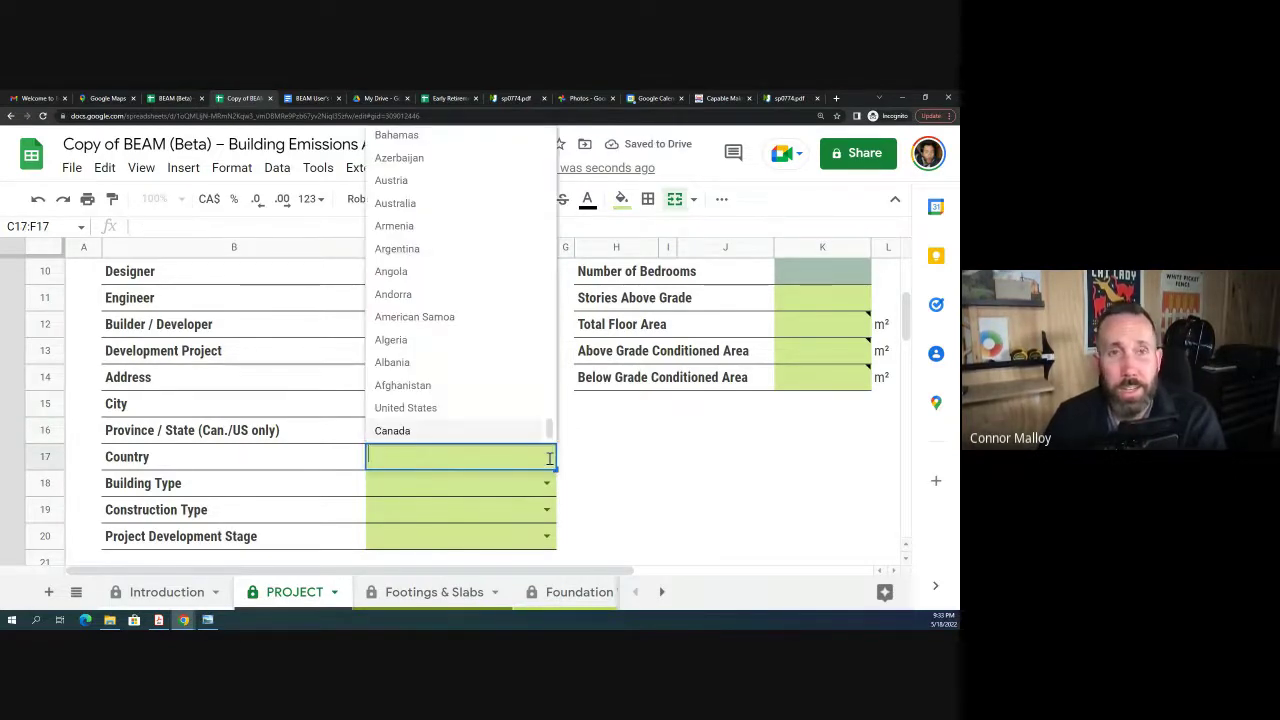
left_click(463, 409)
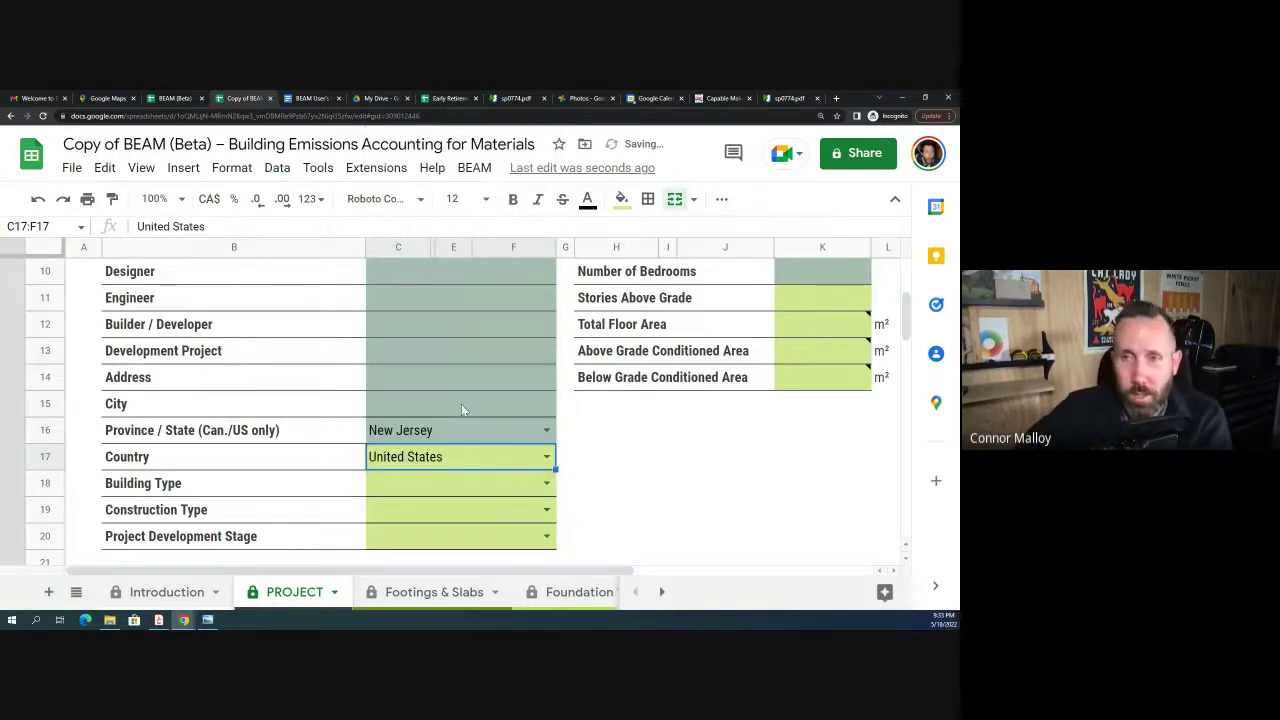
Step: Set the Building Type to Single Detached House and the Construction Type to New Construction
left_click(432, 486)
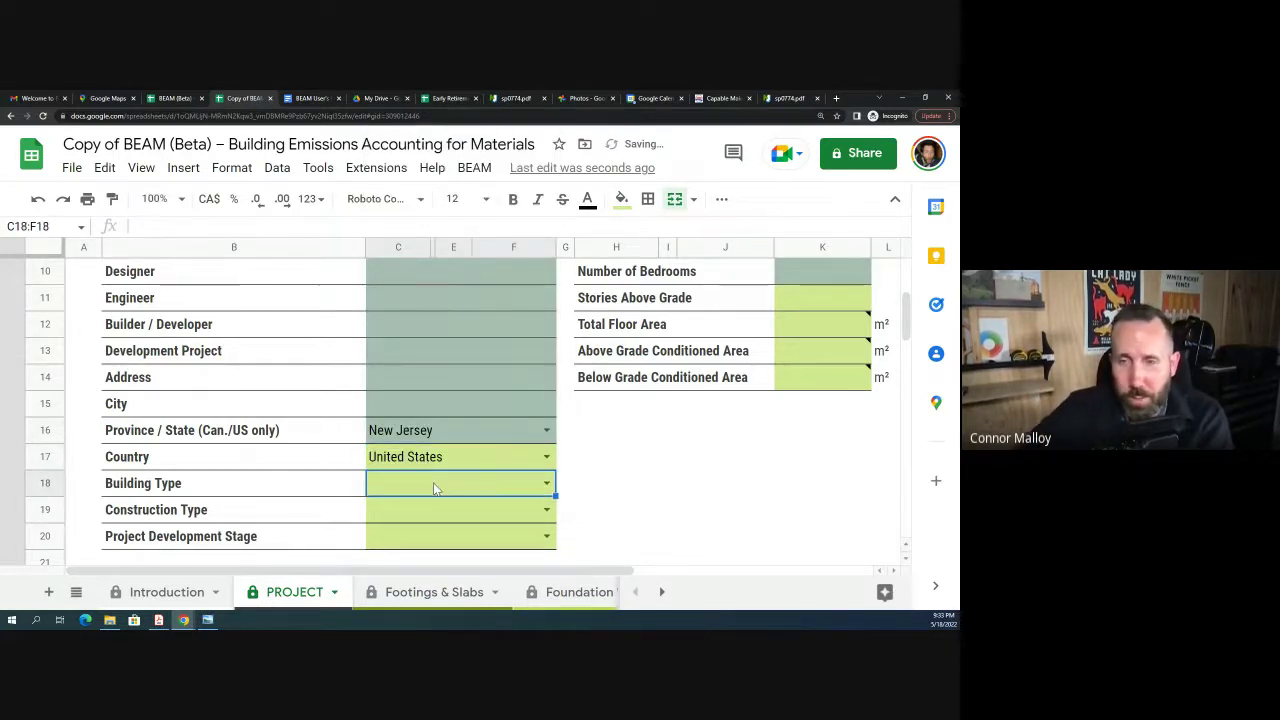
left_click(546, 484)
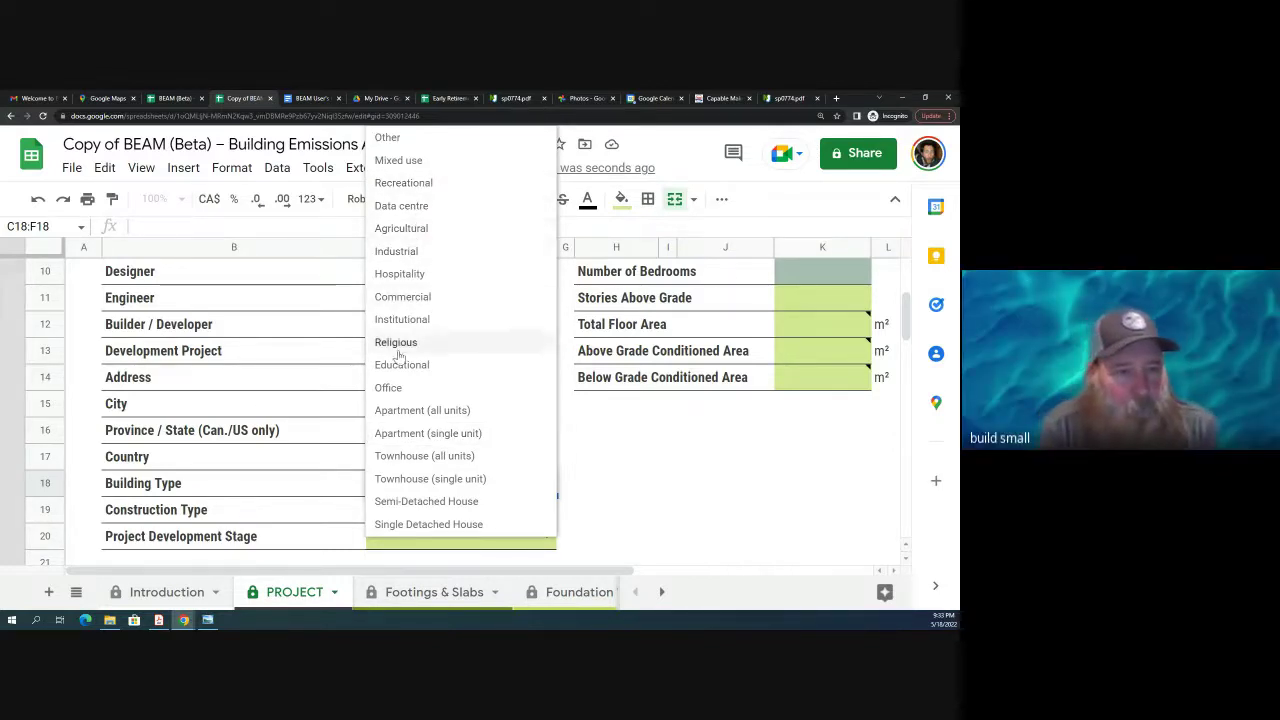
left_click(451, 525)
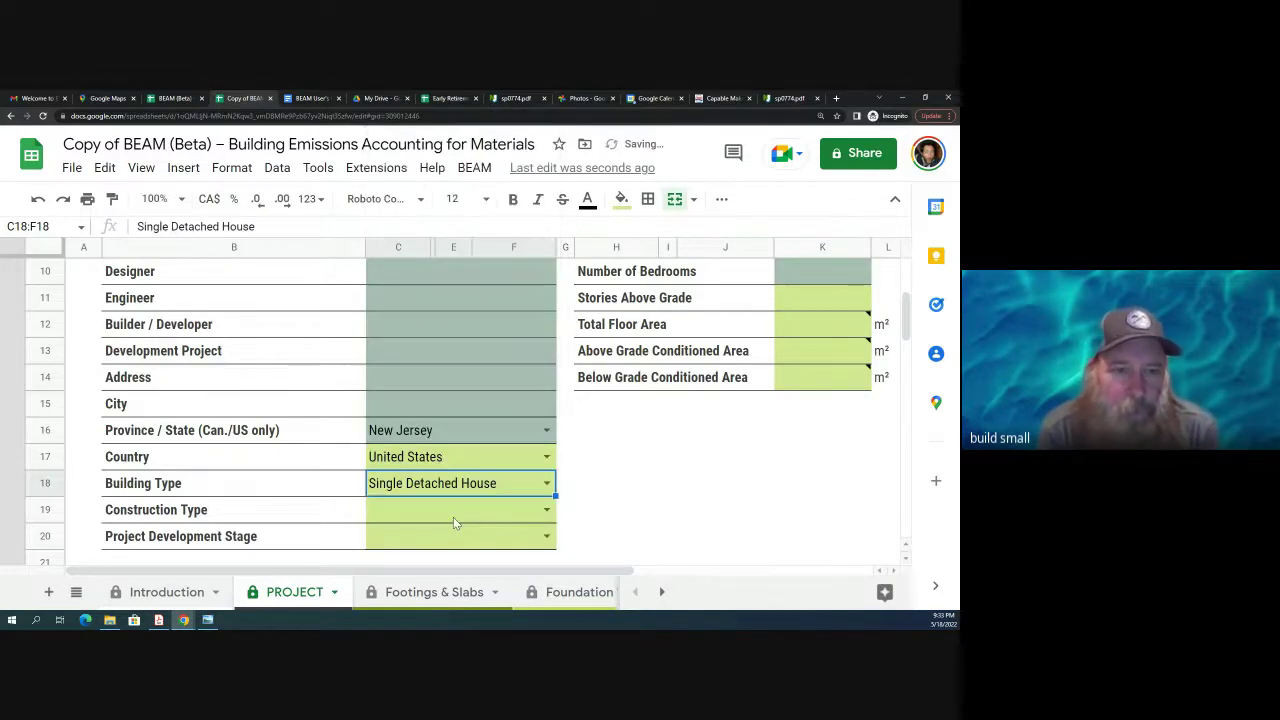
left_click(442, 507)
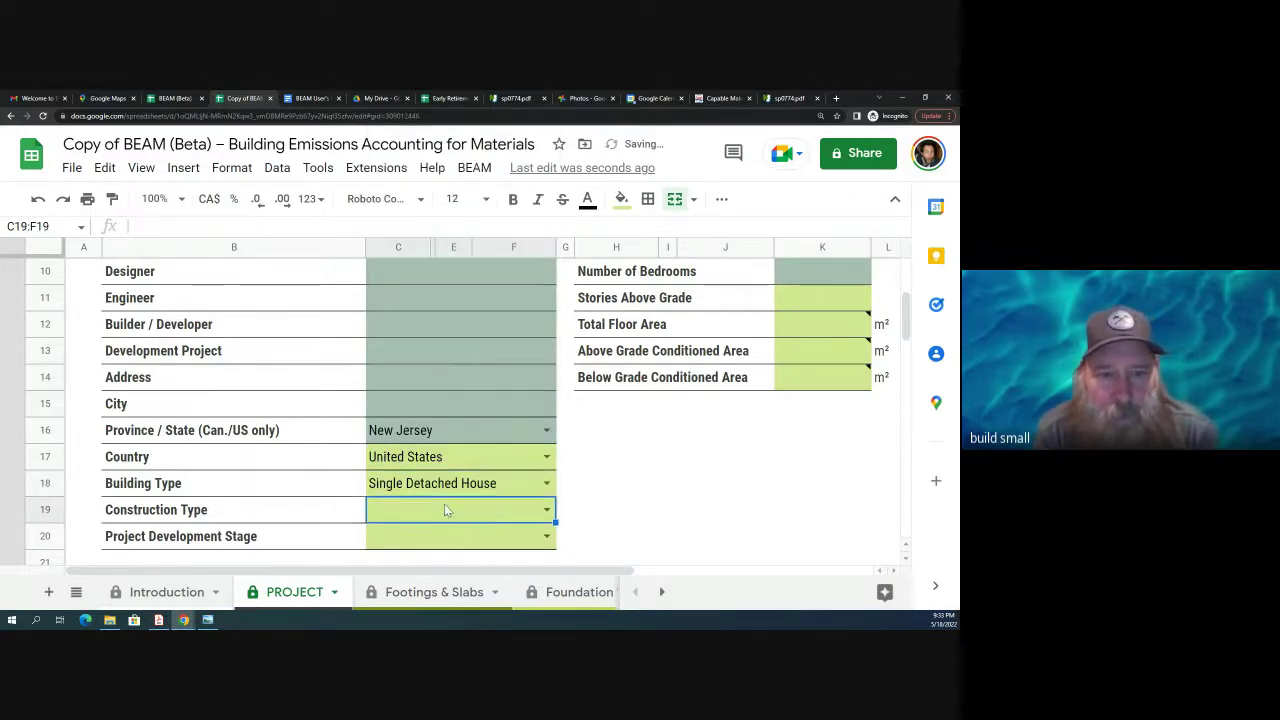
left_click(546, 510)
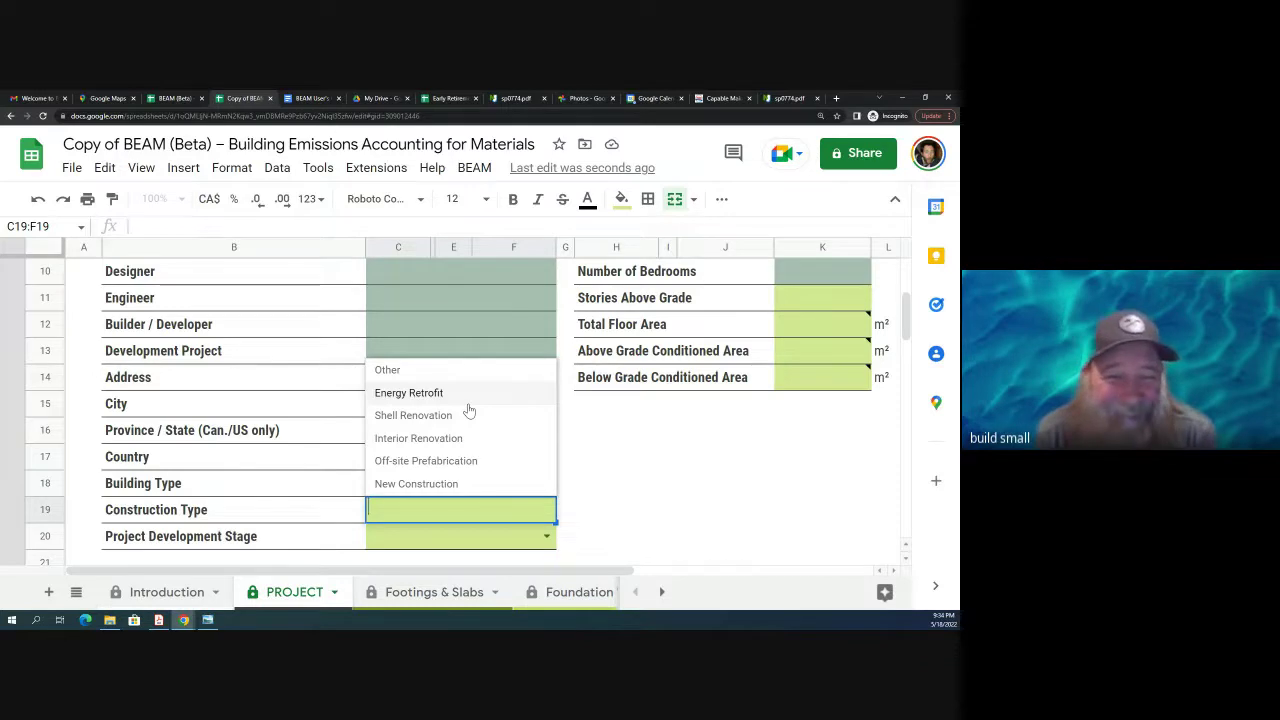
left_click(455, 483)
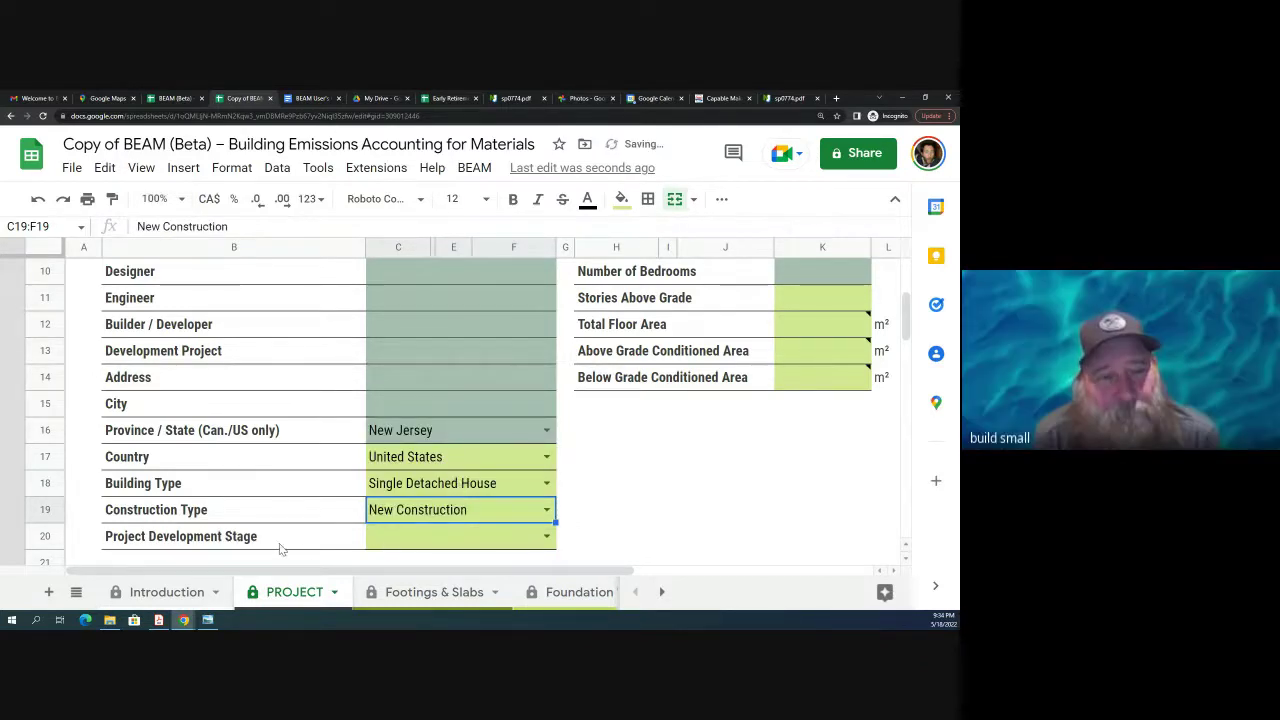
Step: Review the remaining Project Information fields, the Below Grade Conditioned Area note and the start of the Building Dimension Inputs
scroll(612, 543, "up", 3)
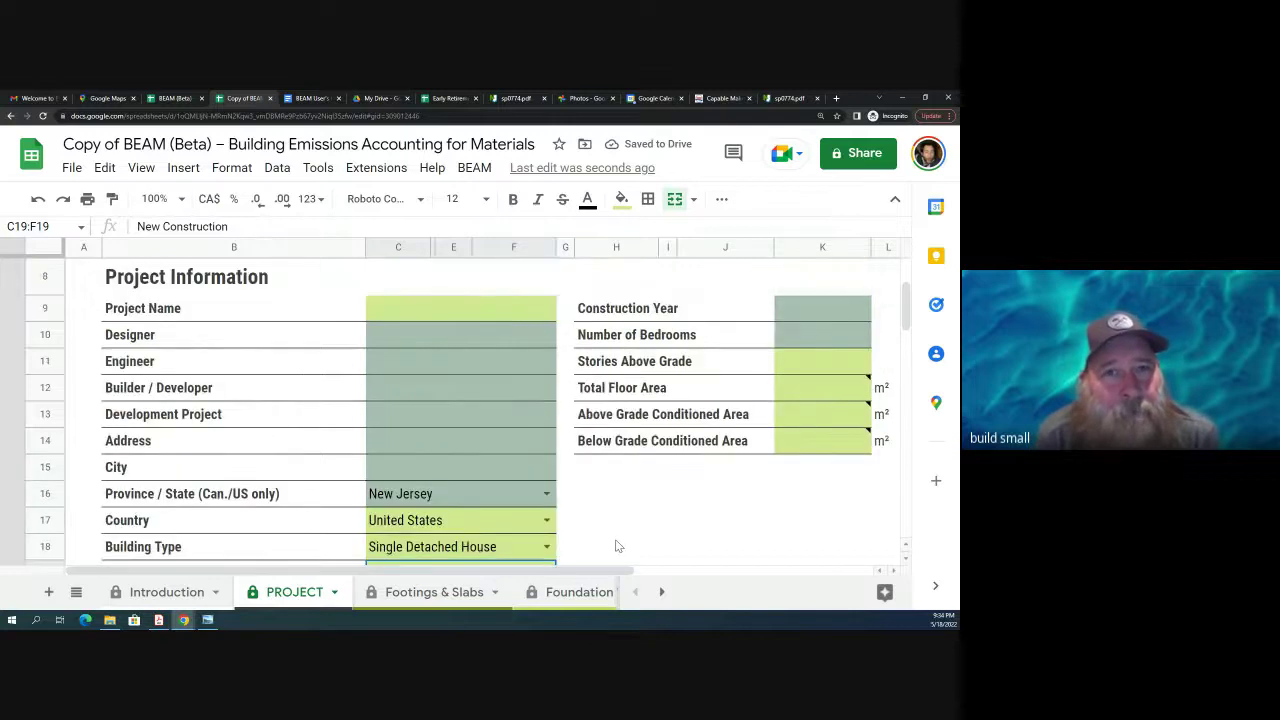
scroll(617, 545, "down", 1)
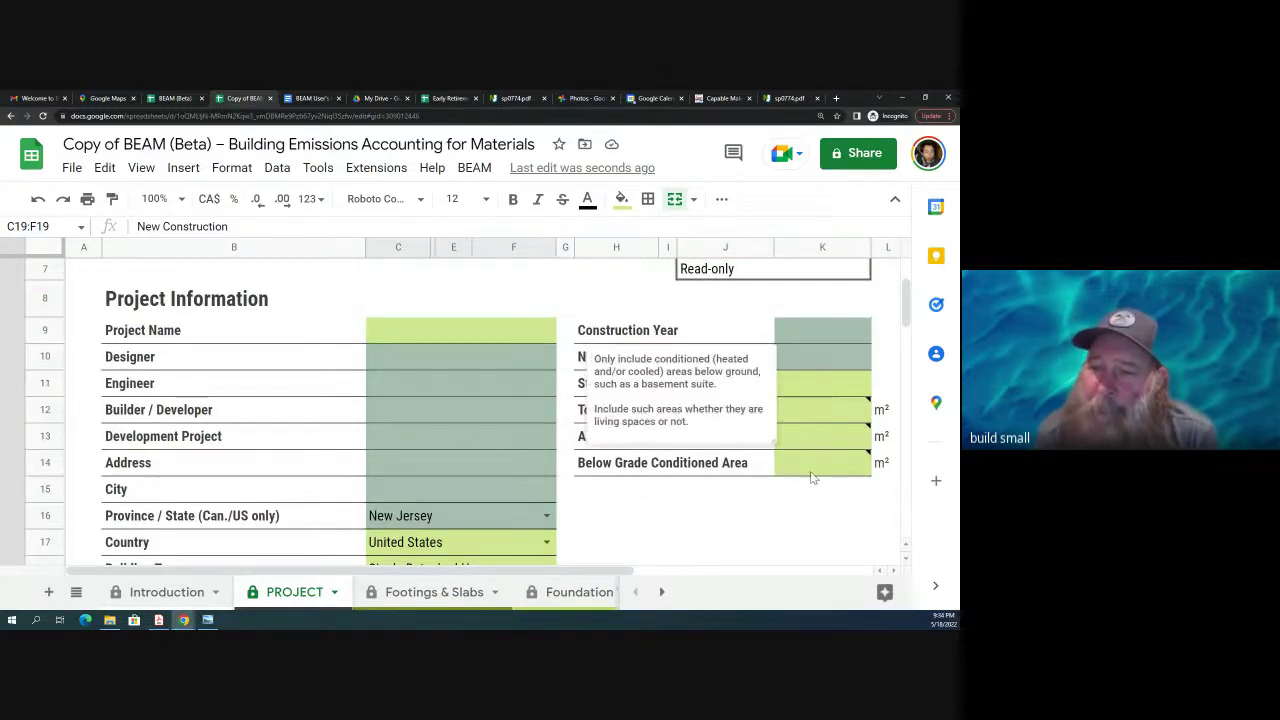
scroll(813, 500, "down", 3)
scroll(813, 503, "down", 10)
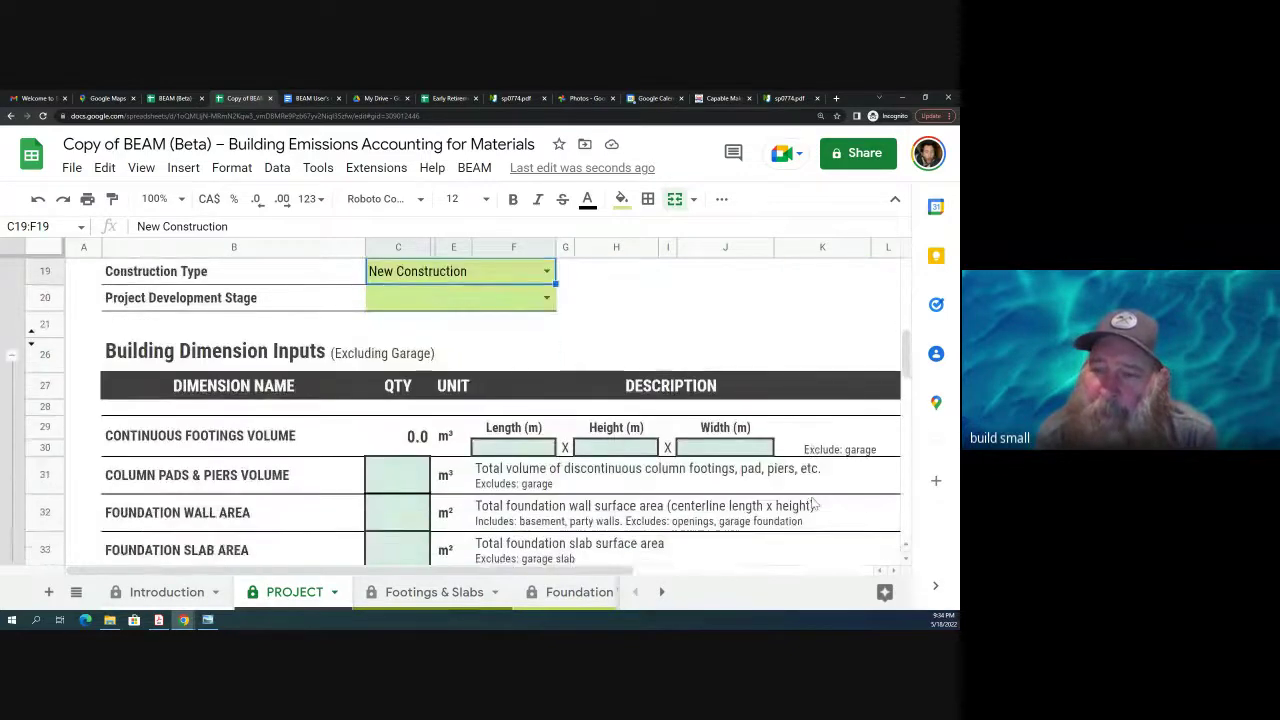
scroll(813, 500, "up", 15)
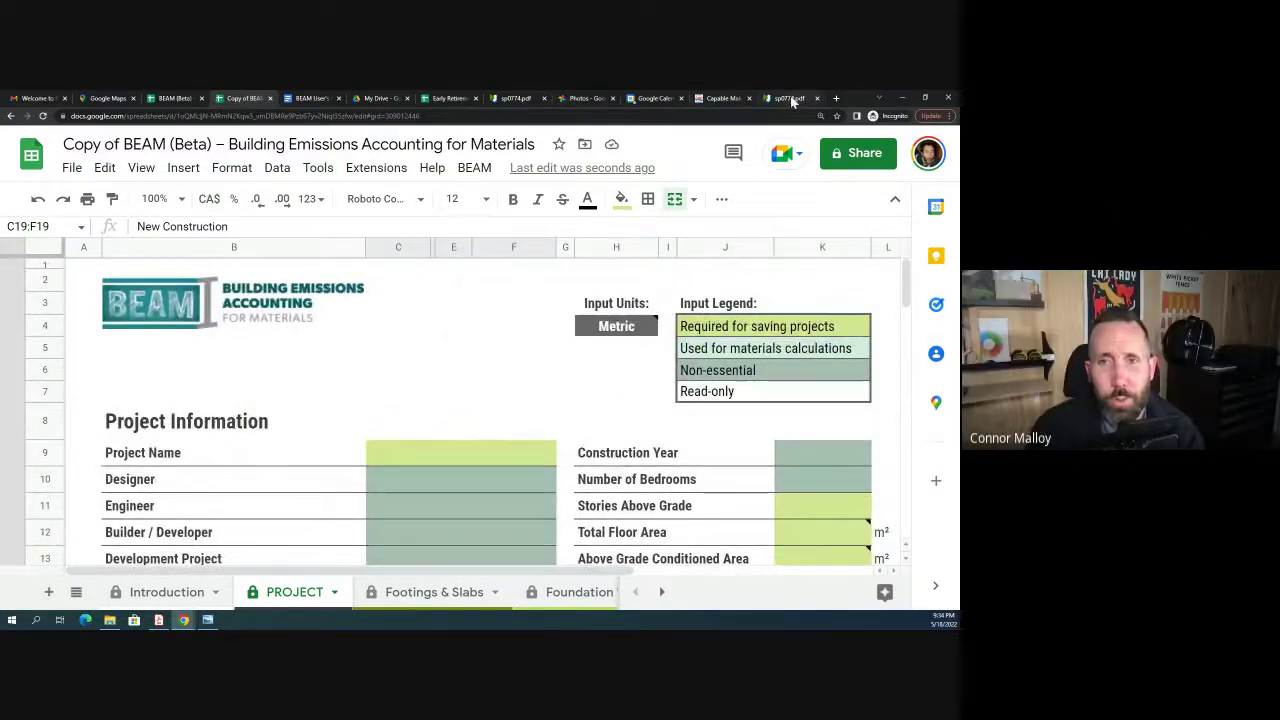
Step: Look at the Footings & Slabs sheet and the spray foam and wool insulation materials on the Foundation Walls sheet
left_click(432, 592)
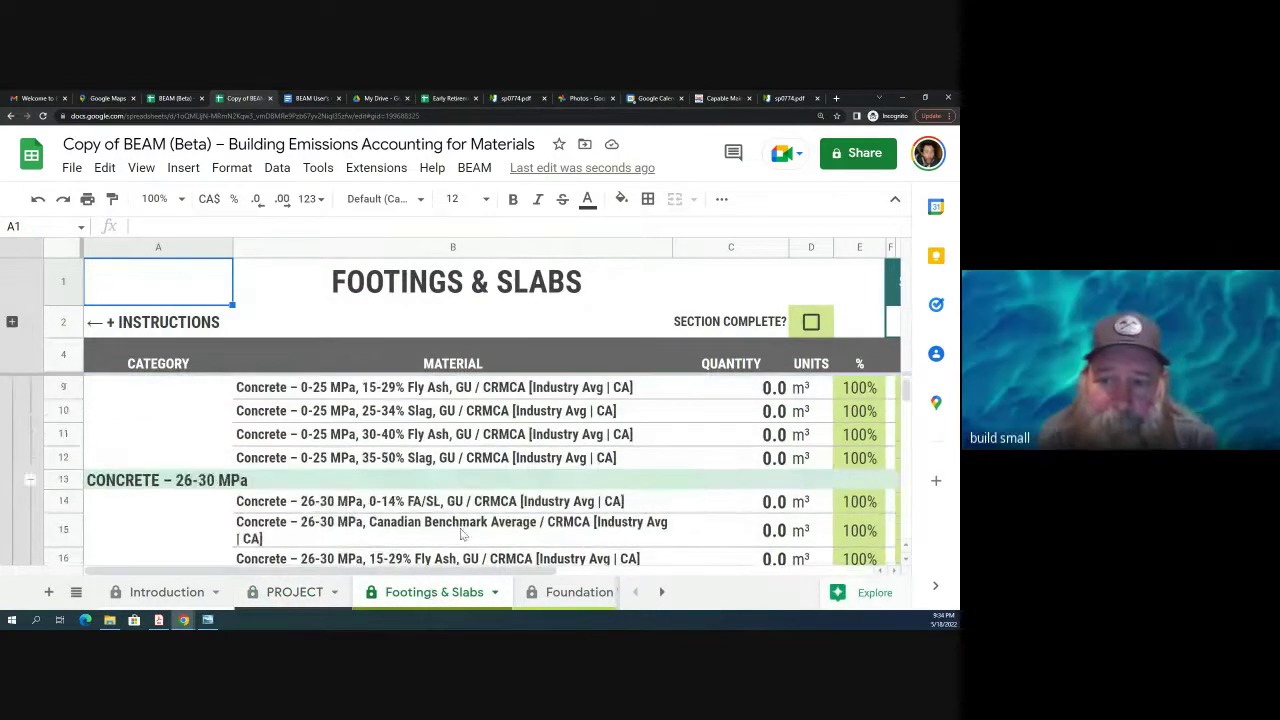
left_click(565, 592)
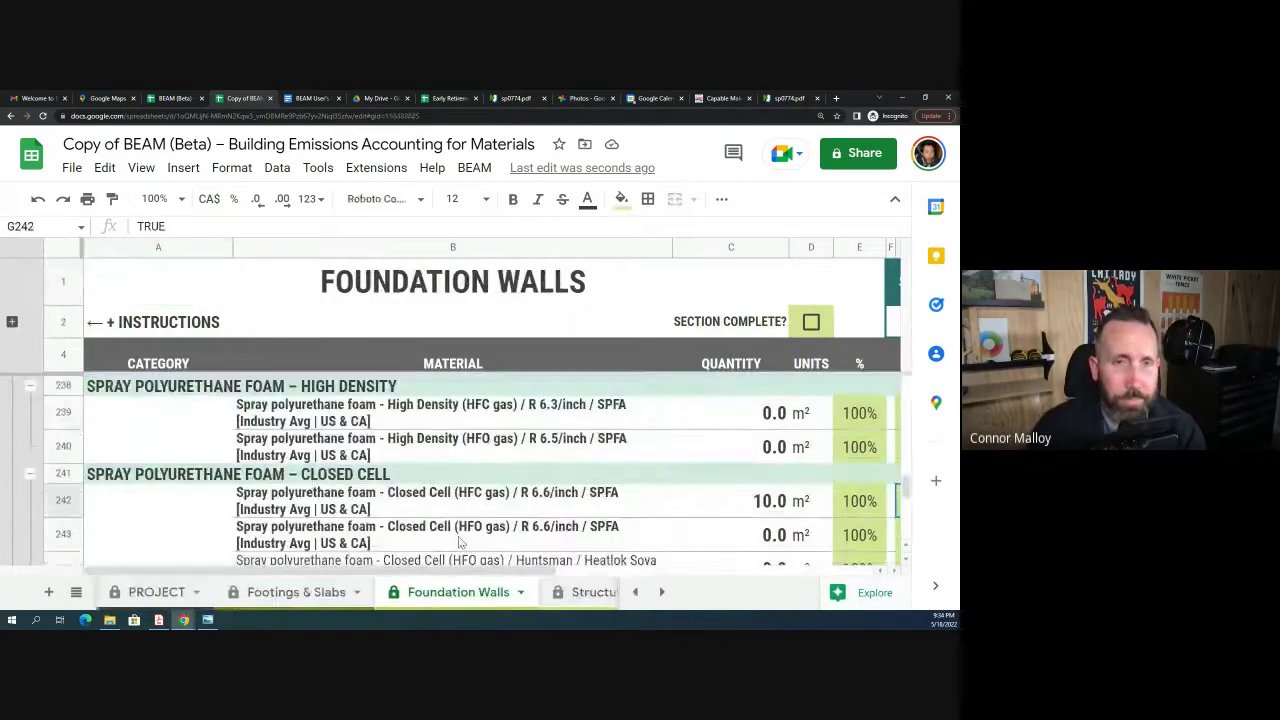
scroll(458, 536, "down", 2)
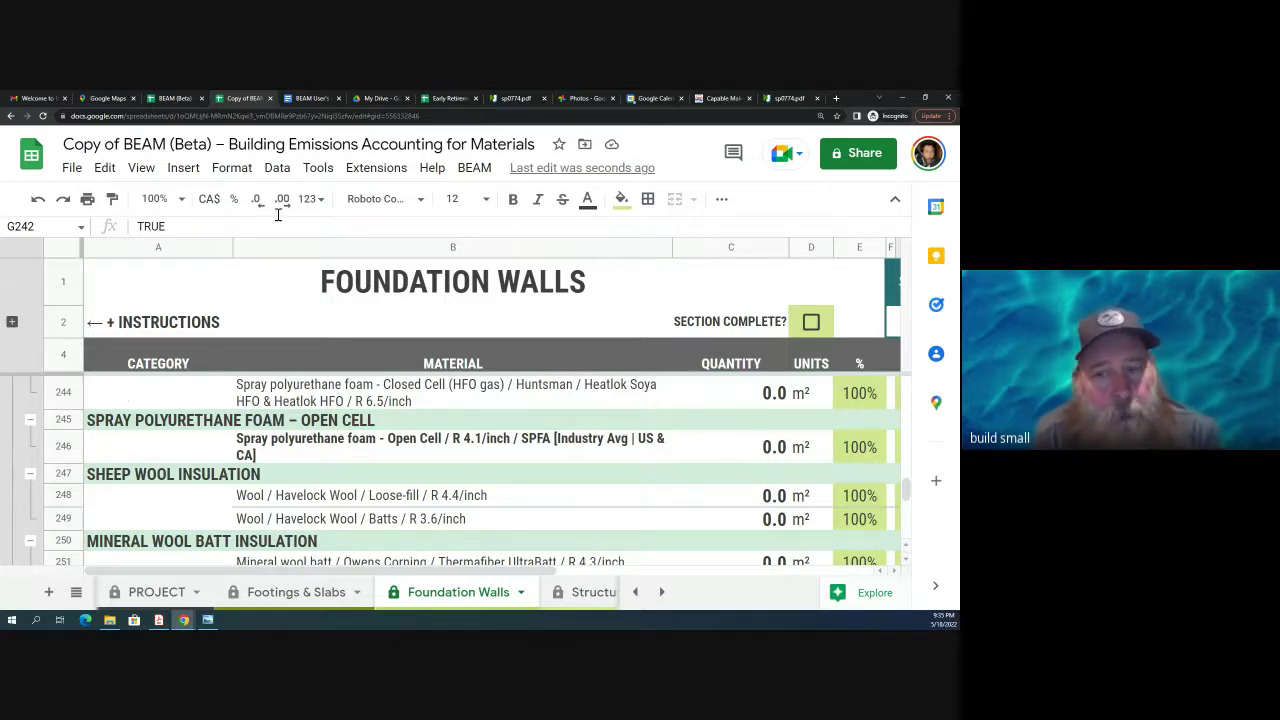
Step: Reduce the browser page zoom to 110% so more Foundation Walls columns fit on screen
left_click(949, 116)
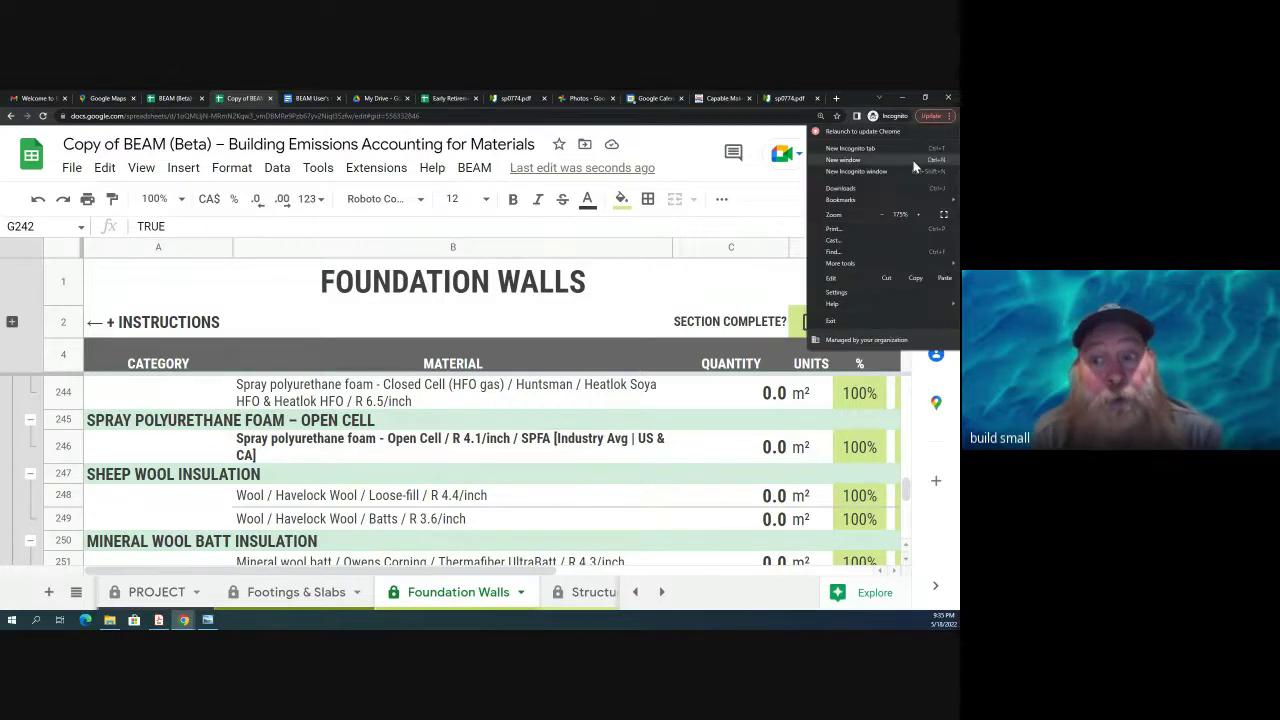
left_click(880, 216)
left_click(880, 216)
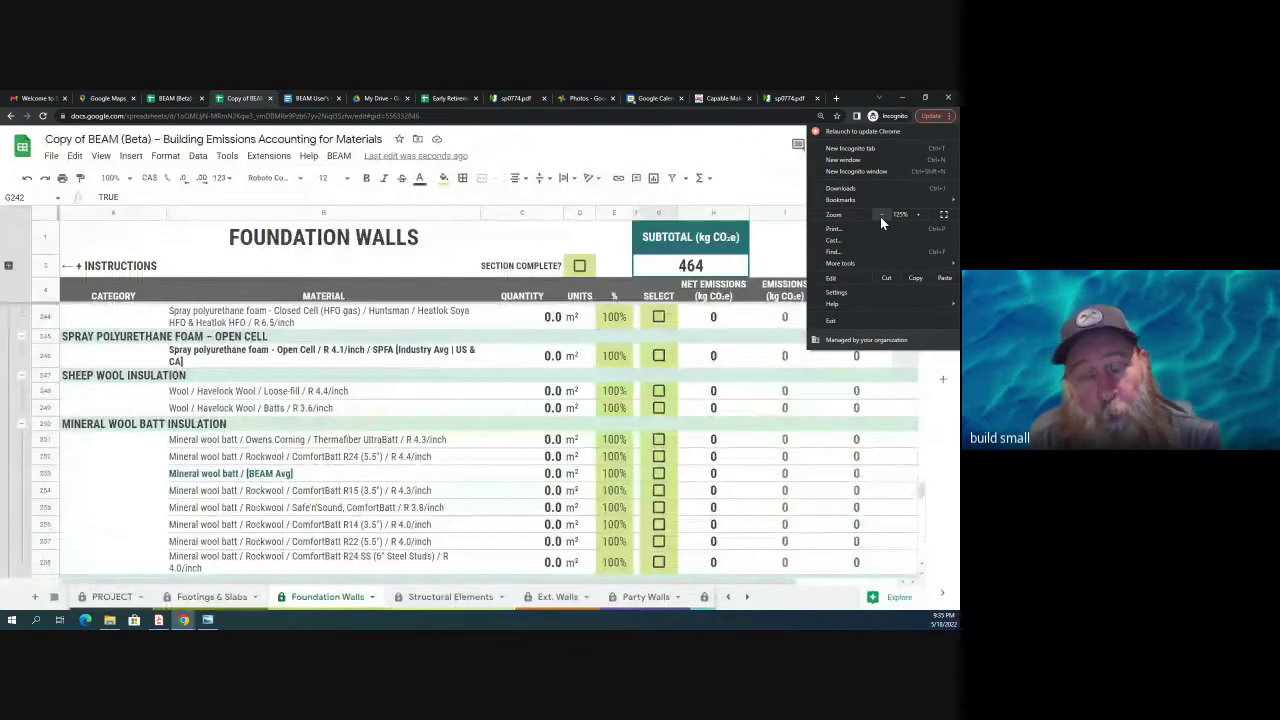
left_click(880, 216)
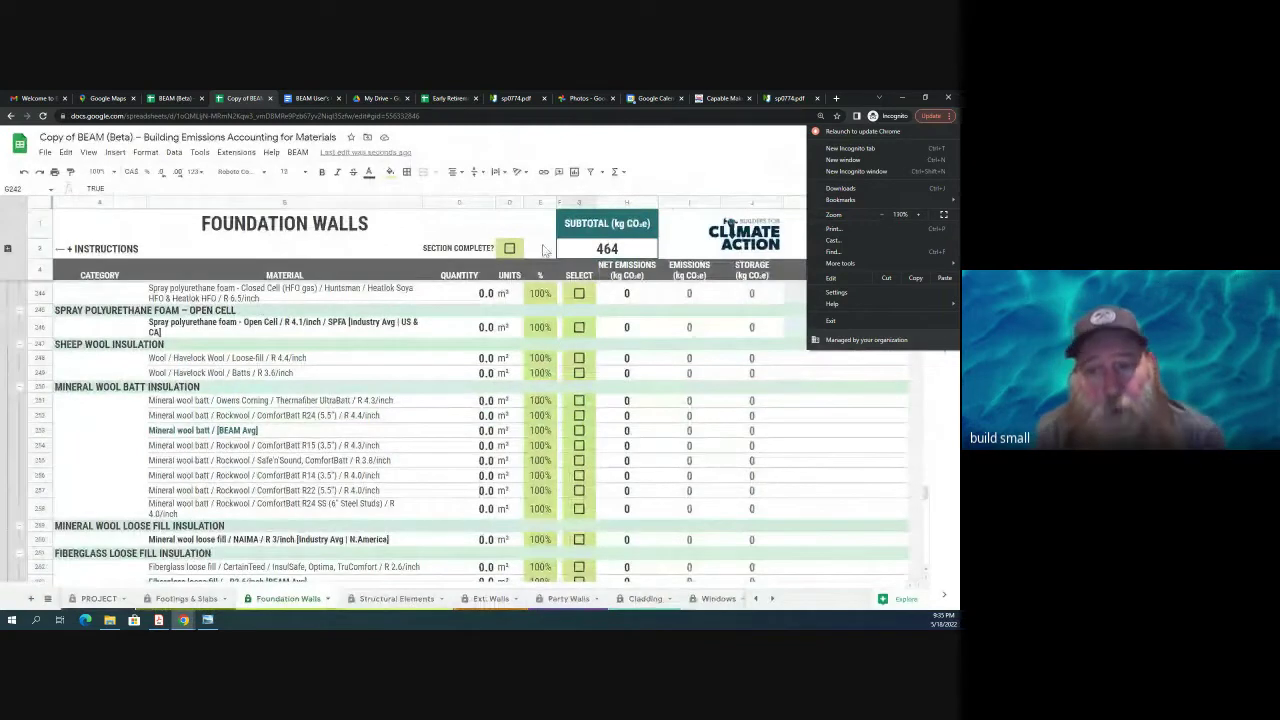
left_click(578, 362)
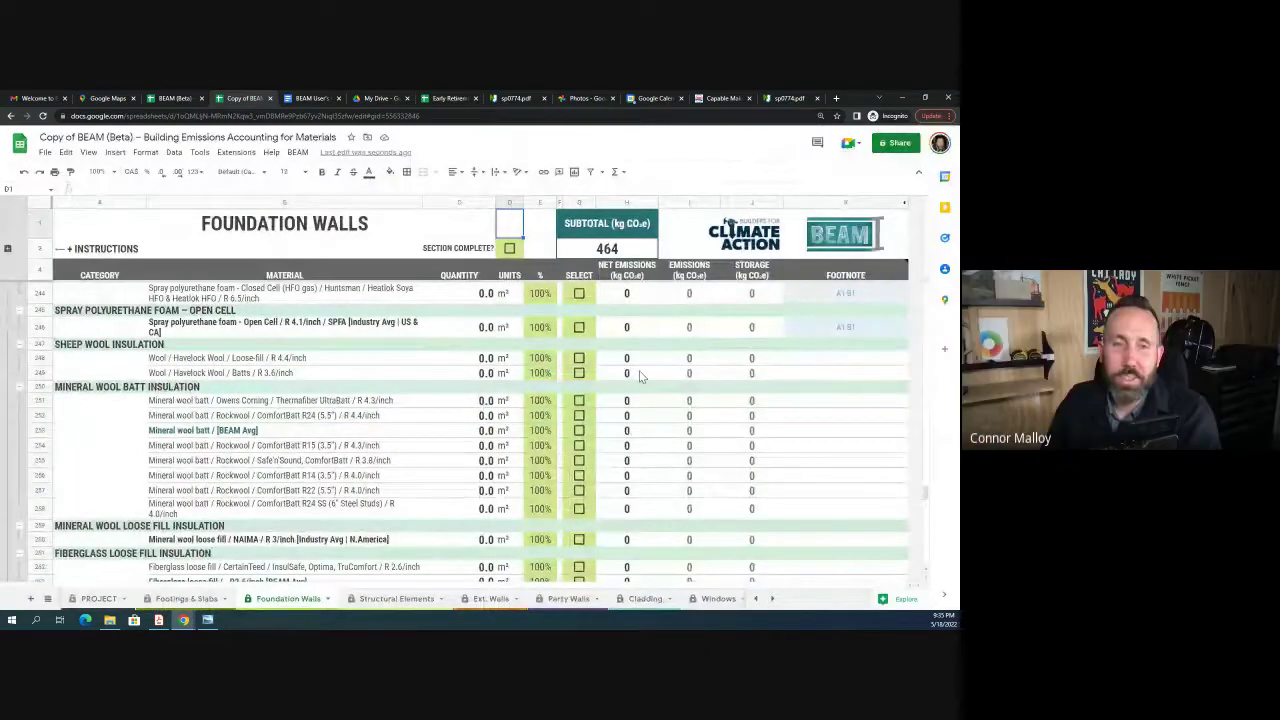
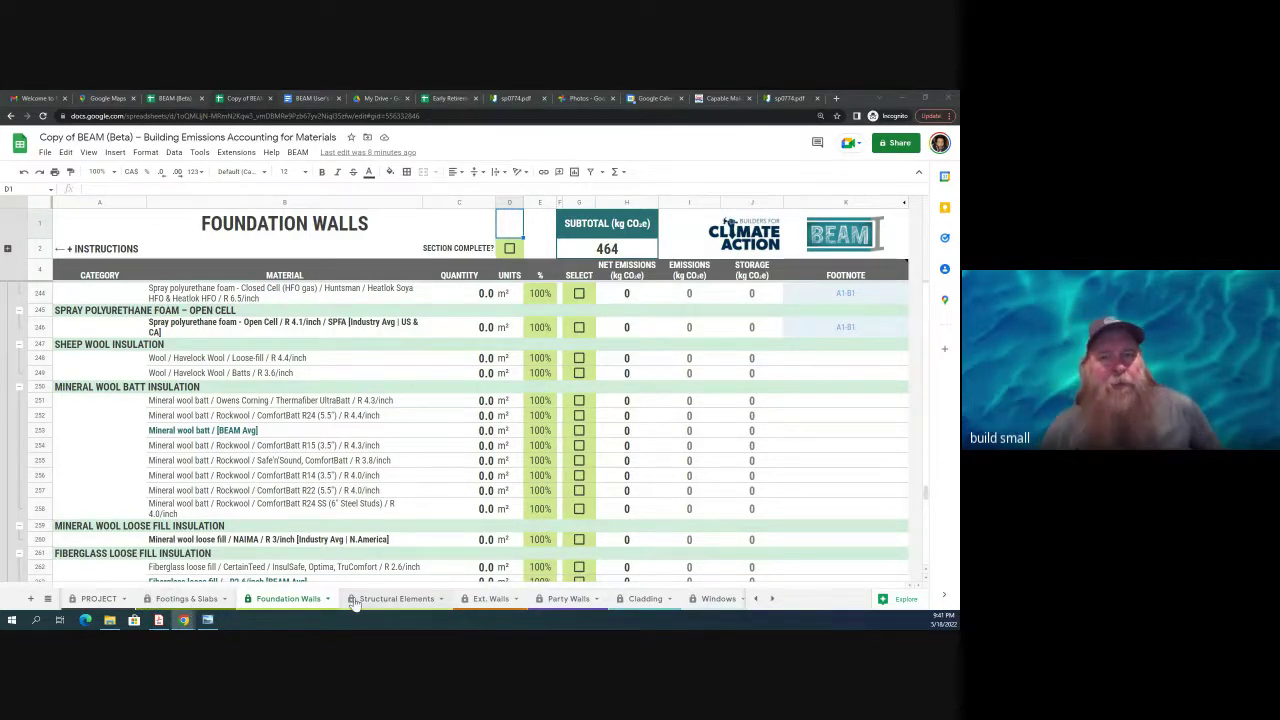
Step: Survey the steel and wood framing materials on the Ext. Walls sheet, and open the Cladding sheet
left_click(491, 598)
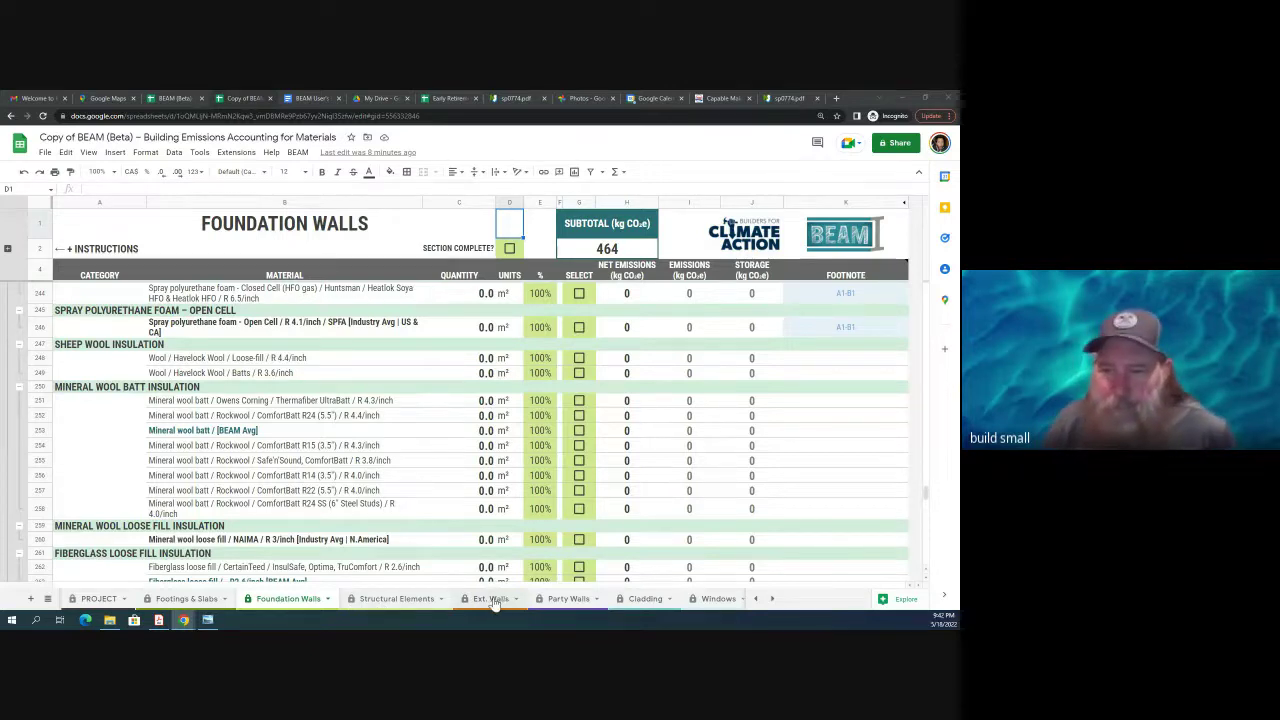
scroll(215, 356, "up", 20)
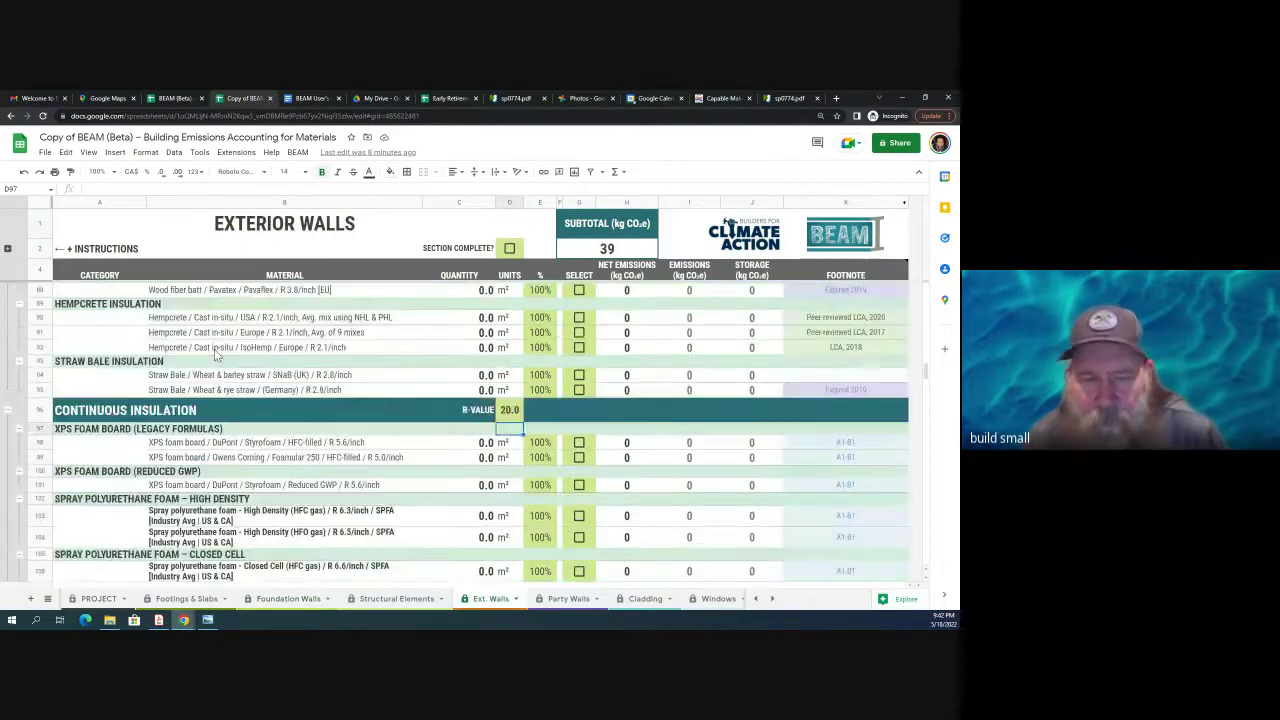
scroll(221, 352, "up", 6)
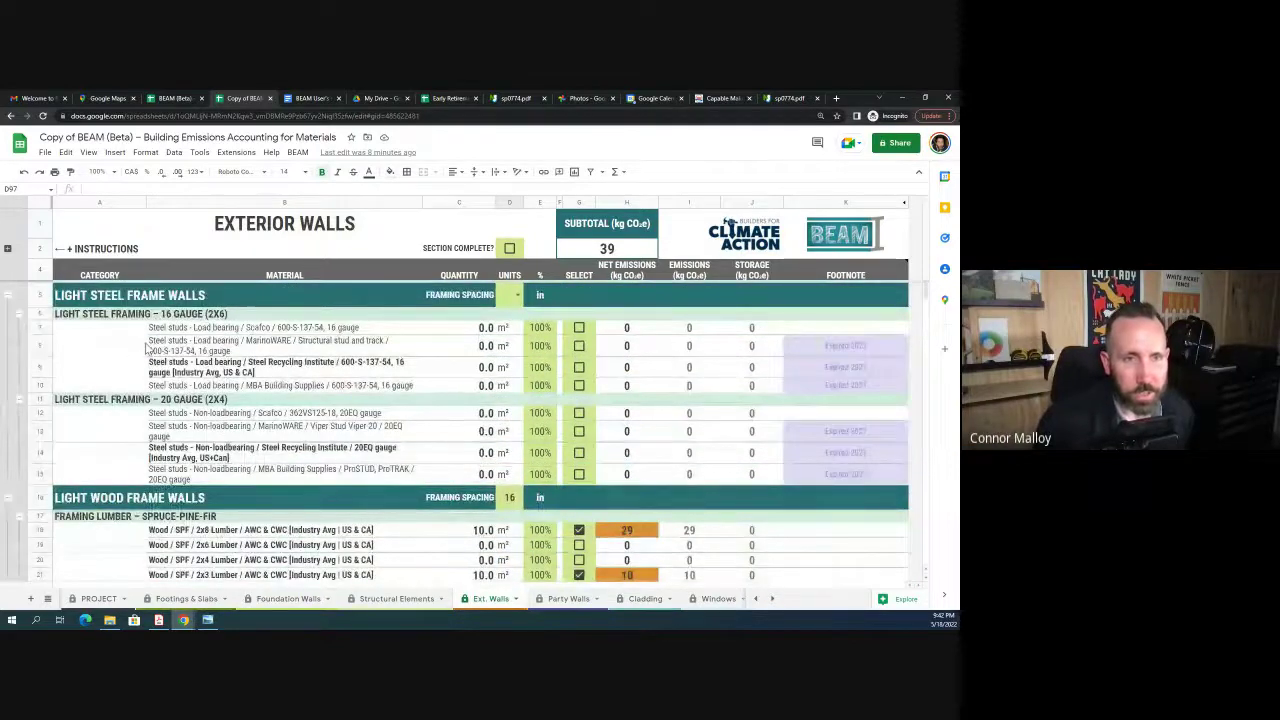
scroll(147, 347, "down", 3)
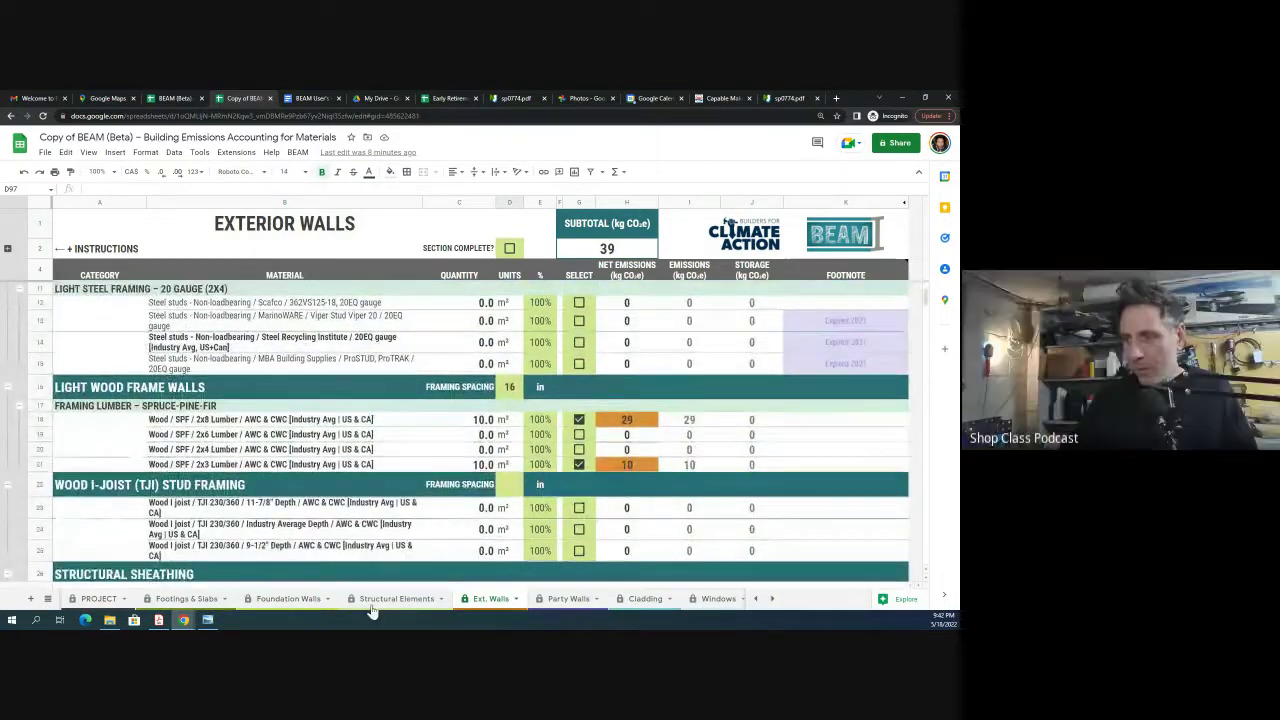
left_click(643, 599)
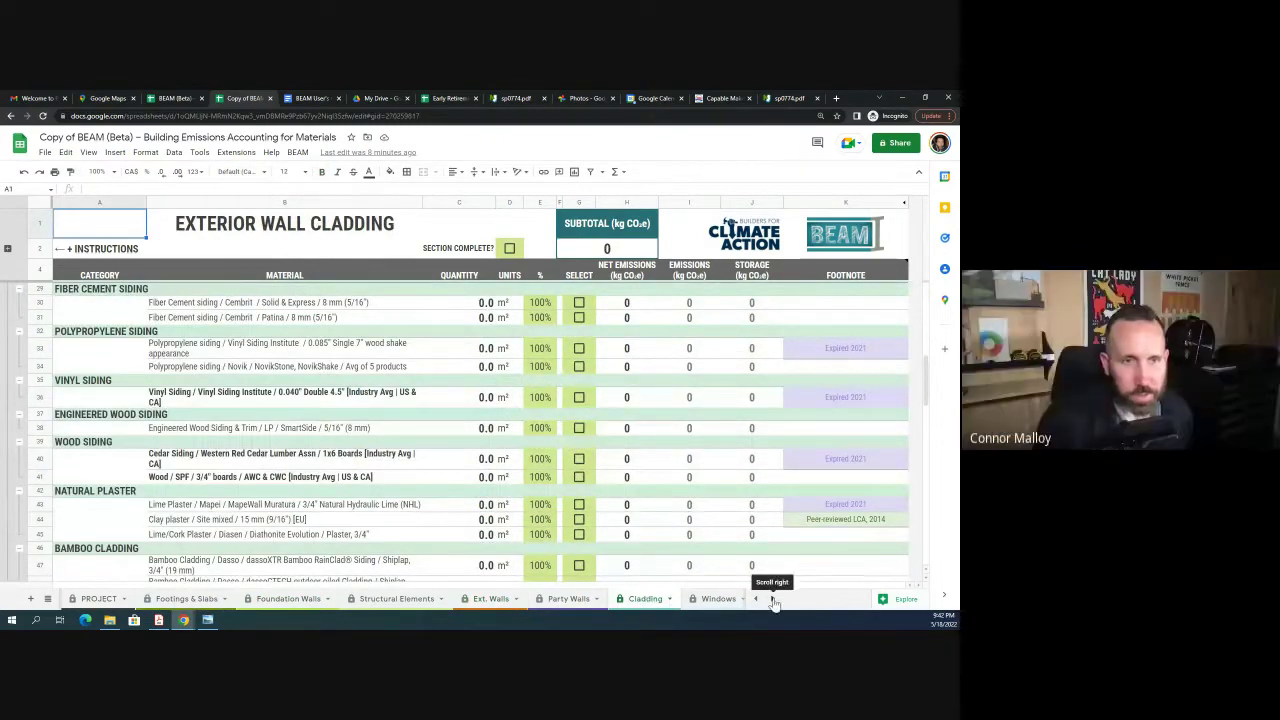
Step: Glance back at the Ext. Walls sheet, and look at the brick, stone and stucco materials at the start of the Cladding sheet
left_click(491, 599)
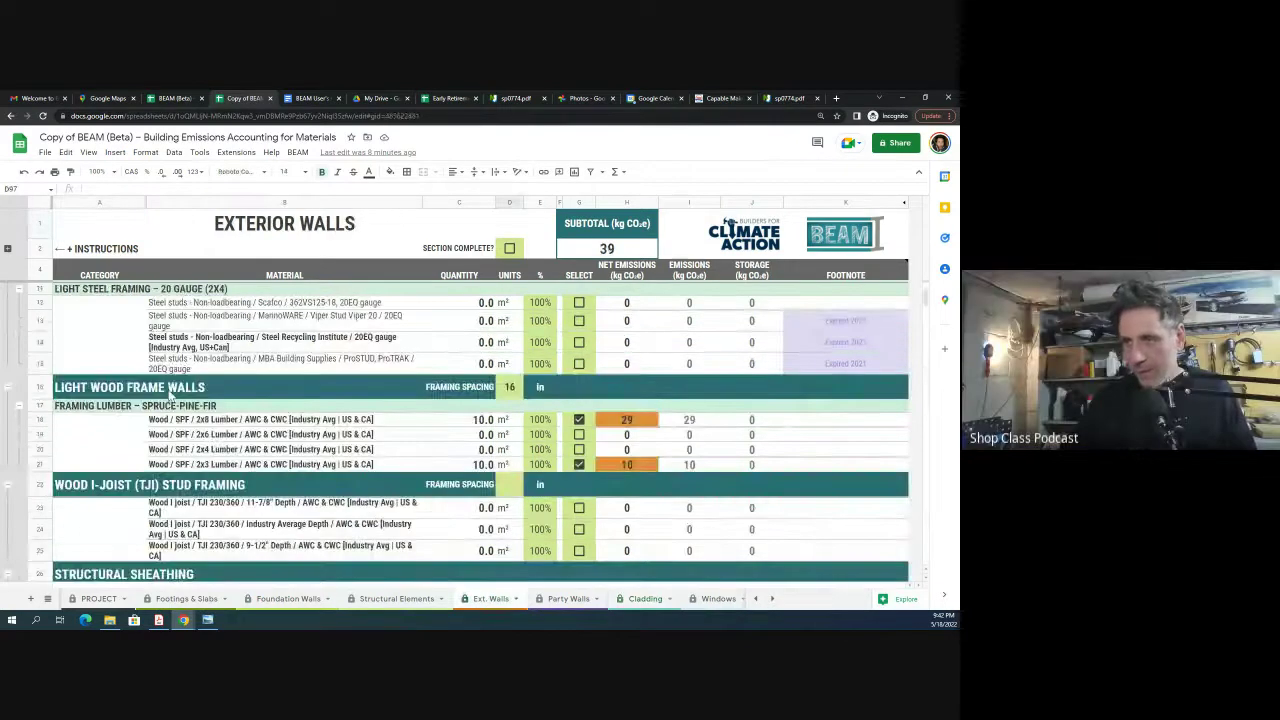
left_click(643, 599)
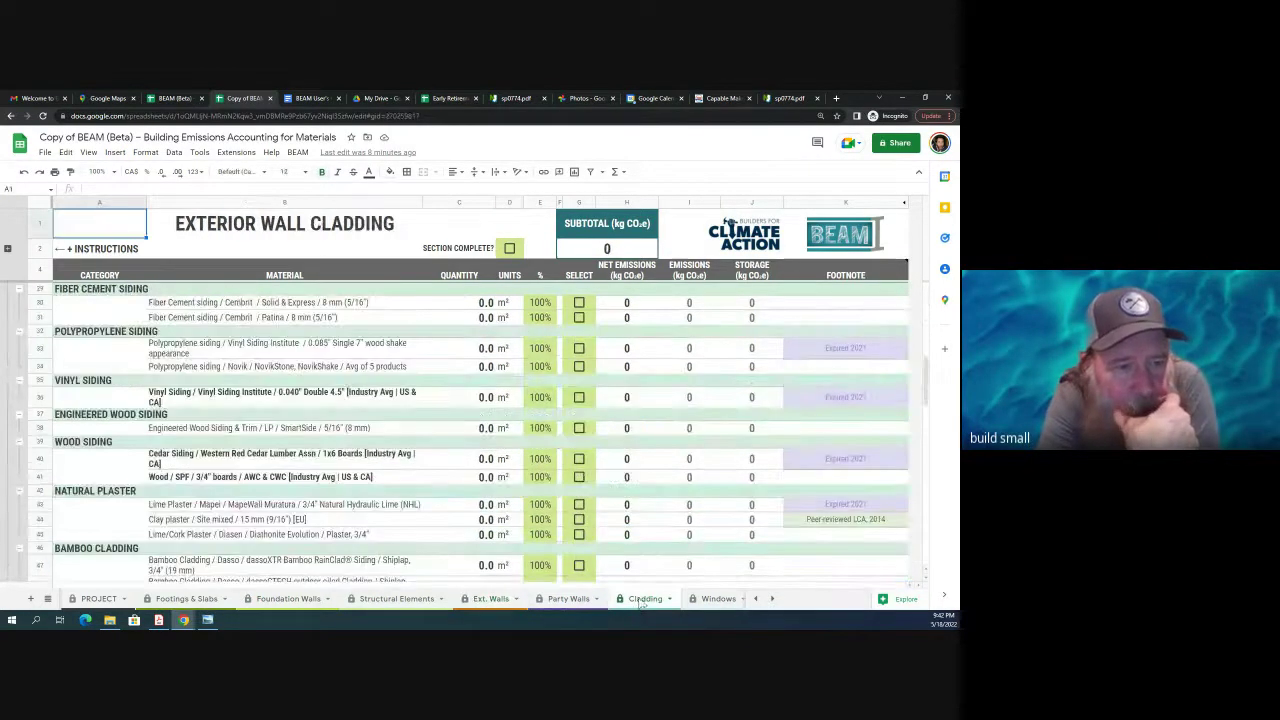
scroll(354, 456, "up", 2)
scroll(354, 456, "up", 5)
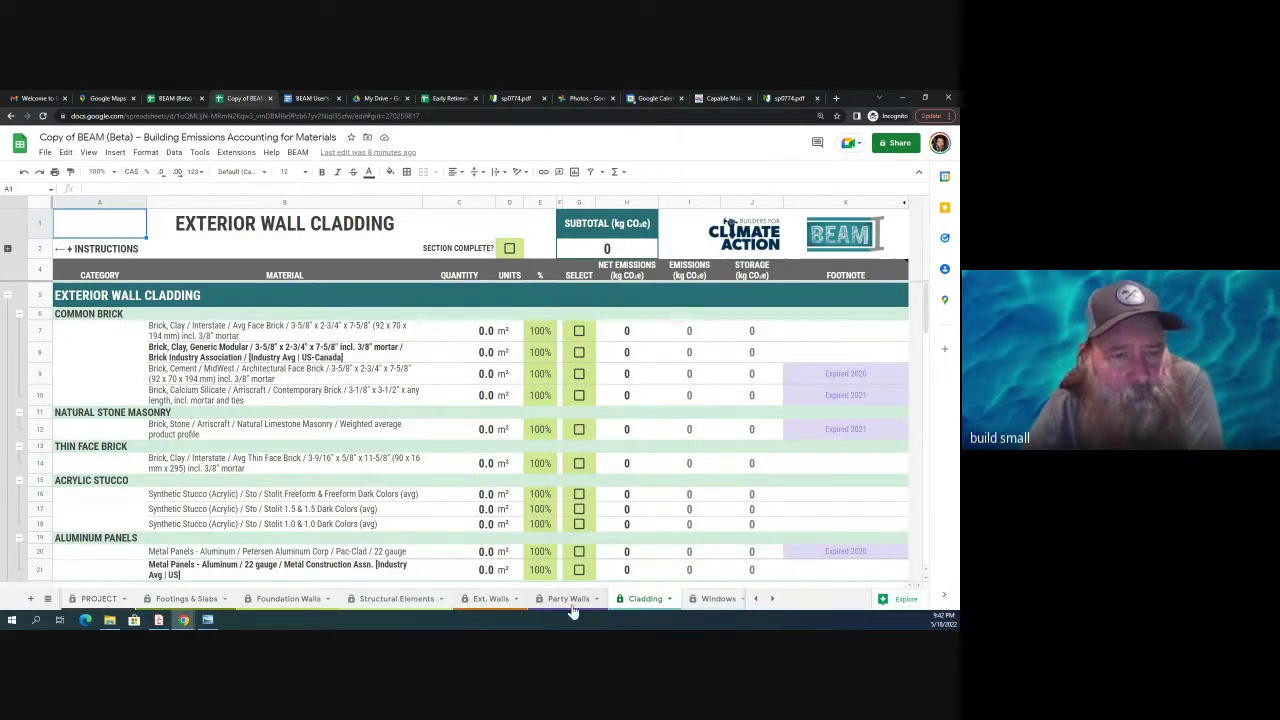
Step: Review the wood framing and structural sheathing materials on the Ext. Walls sheet, highlighting the USG Securock ExoAir 430 gypsum panel row
left_click(489, 599)
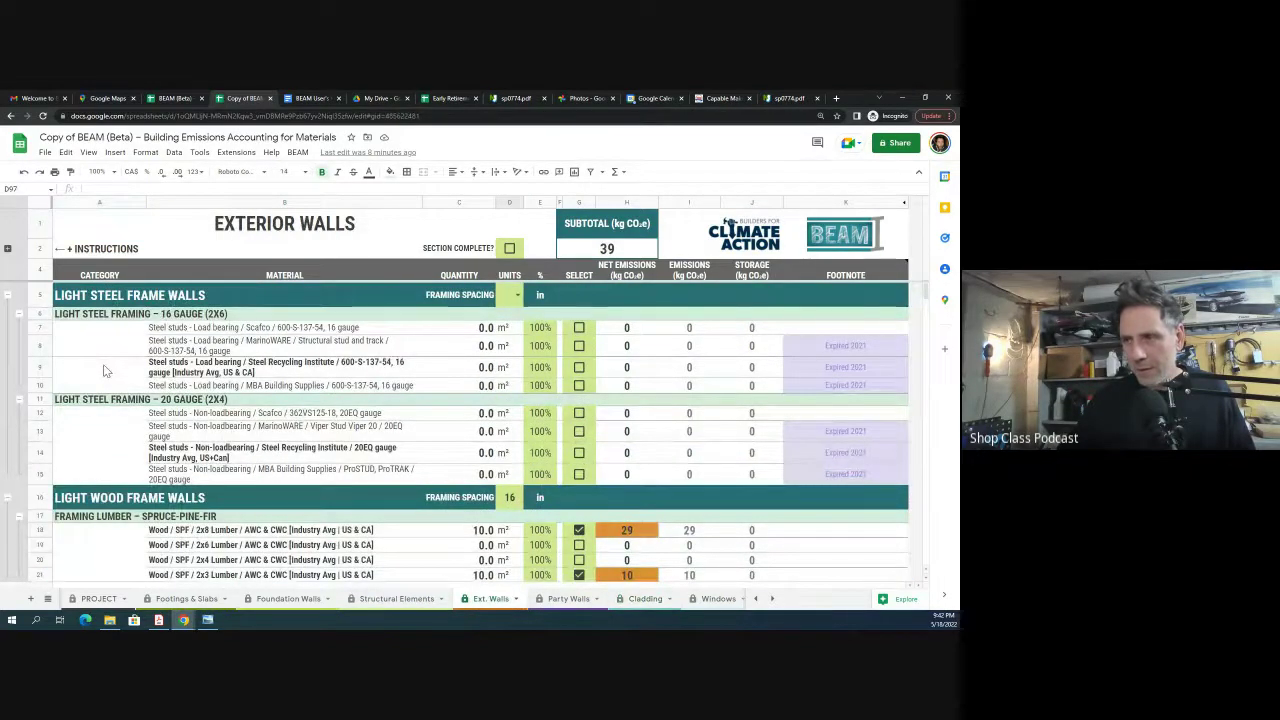
scroll(104, 371, "down", 3)
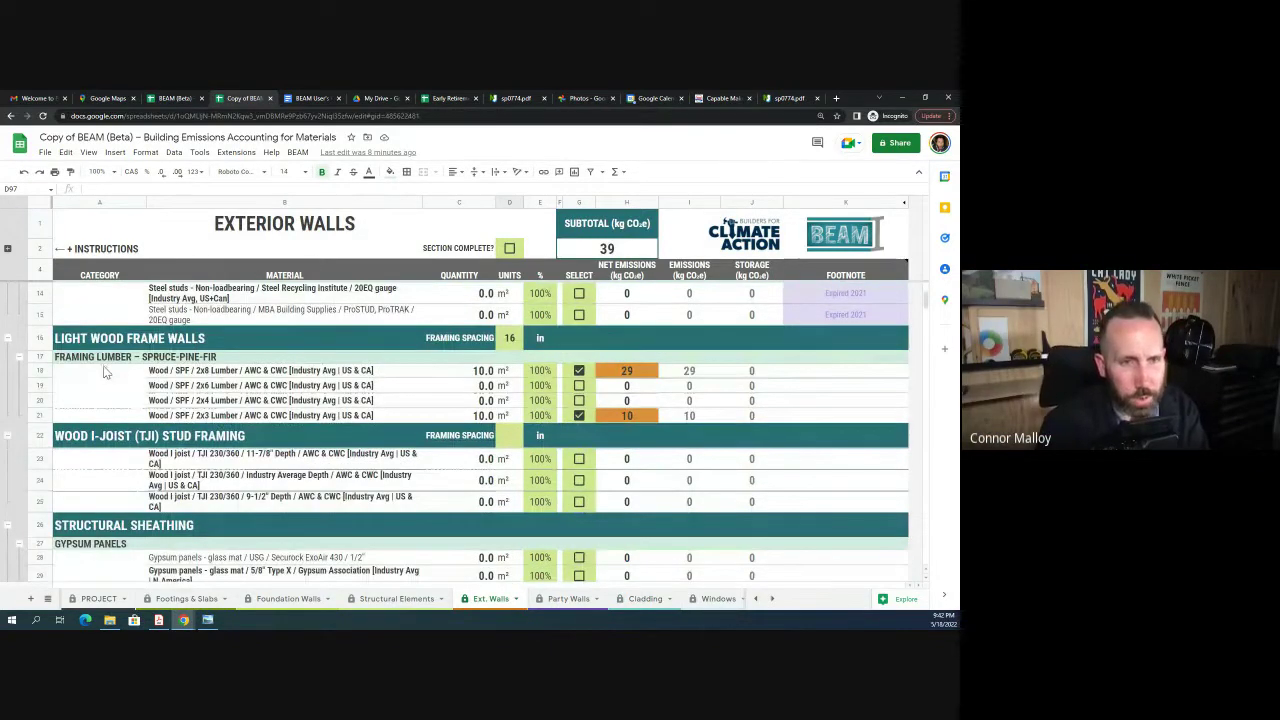
scroll(108, 375, "down", 2)
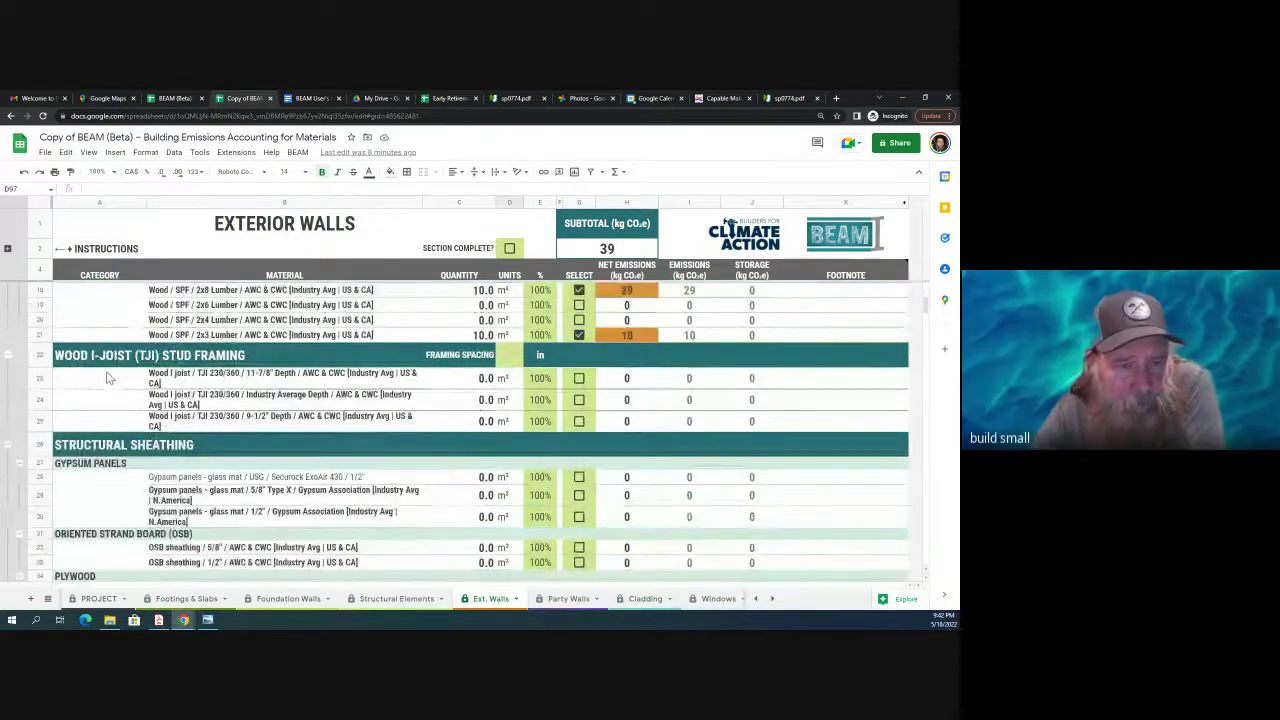
scroll(110, 377, "down", 3)
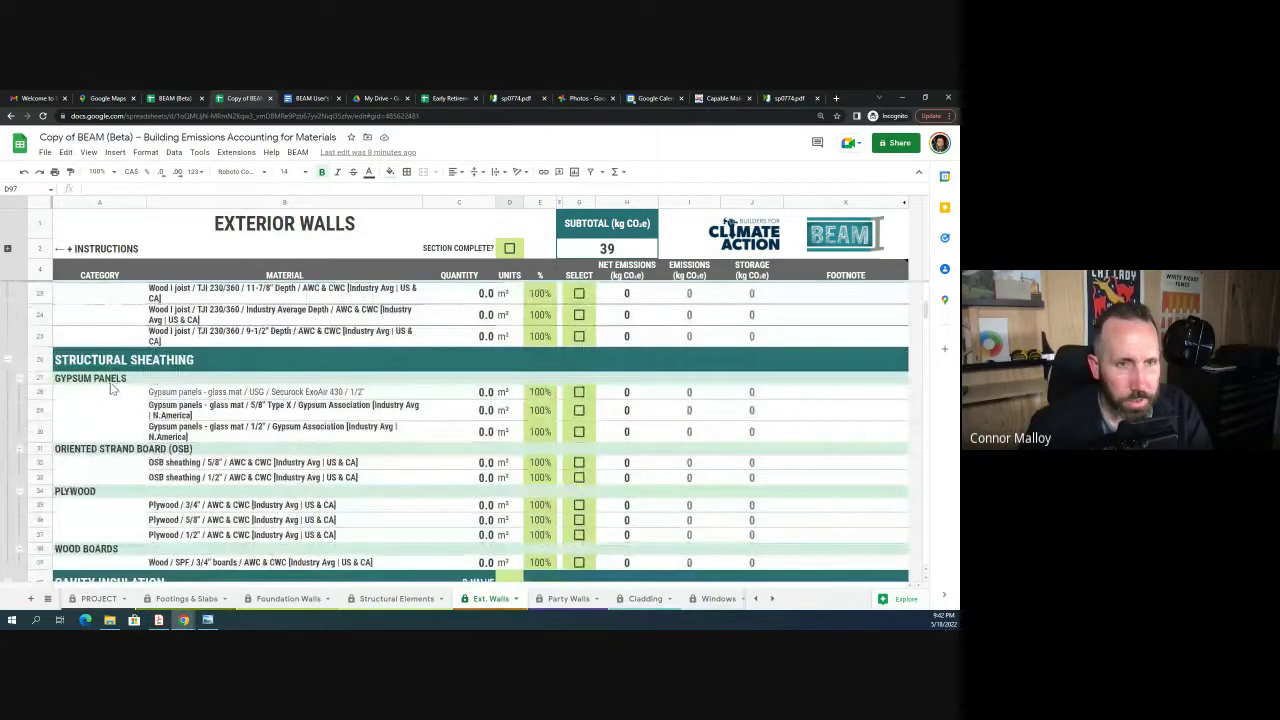
scroll(112, 390, "down", 1)
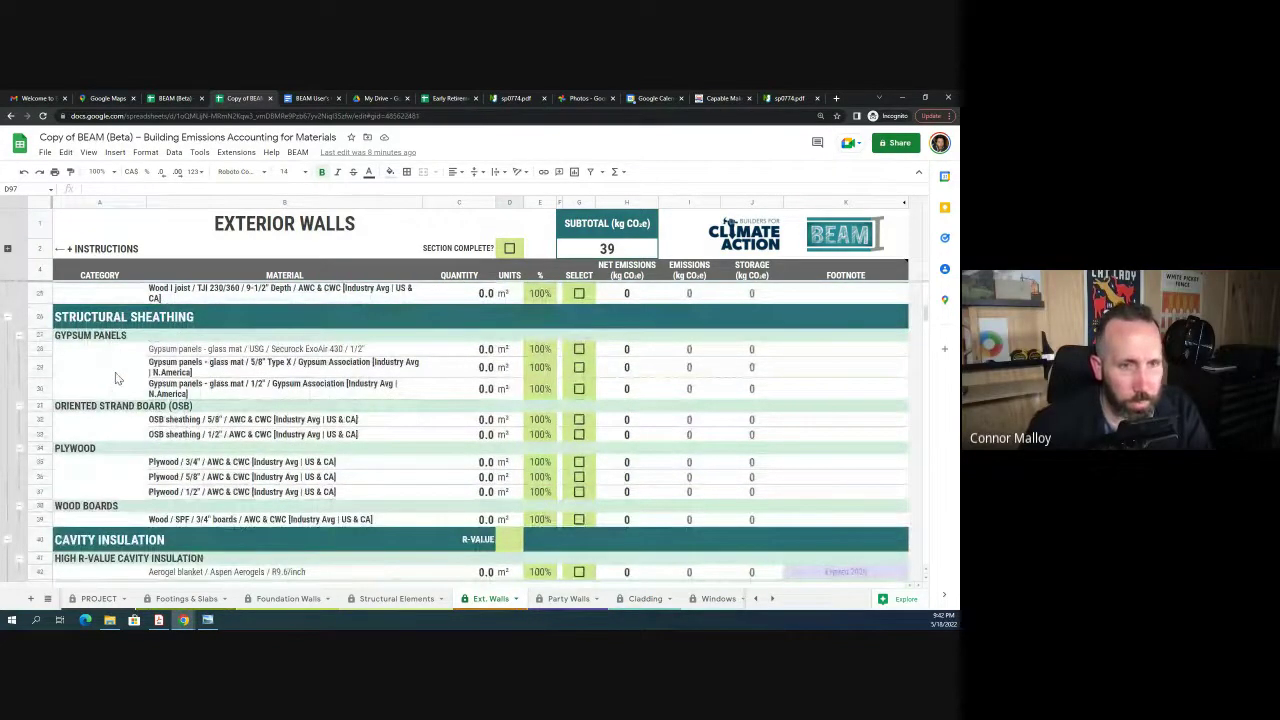
scroll(130, 374, "up", 1)
scroll(135, 390, "down", 1)
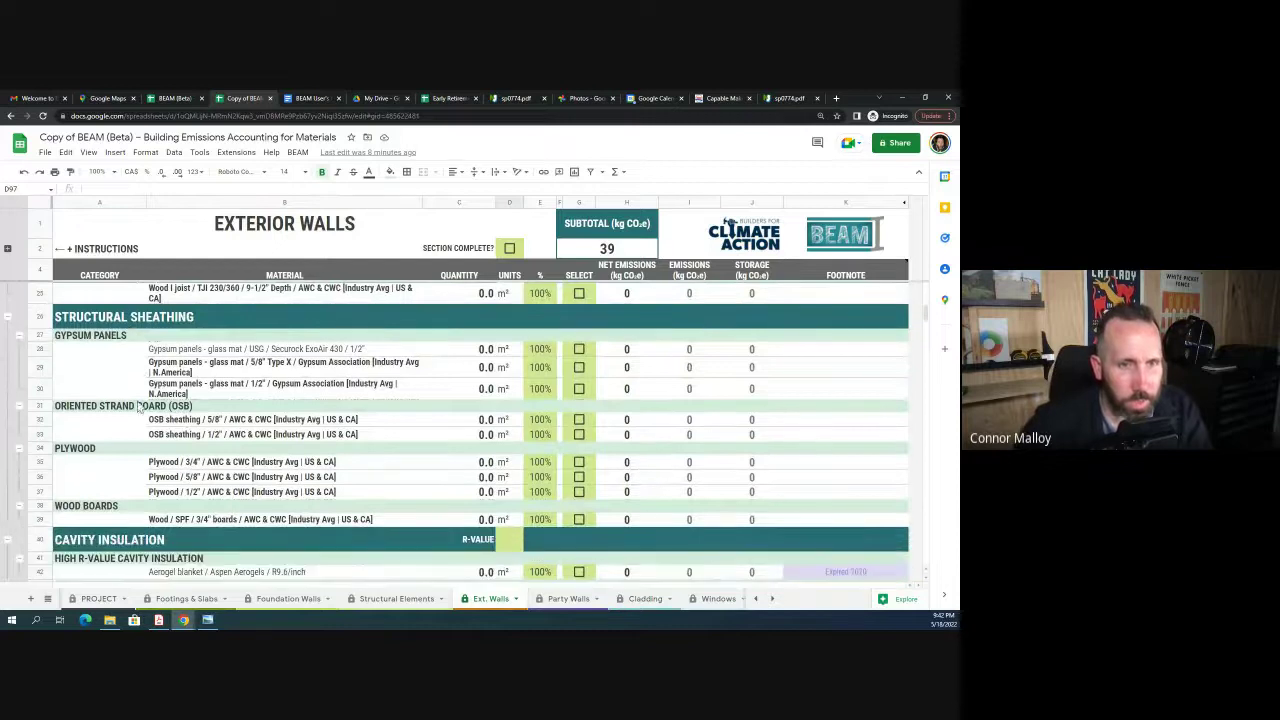
left_click(45, 349)
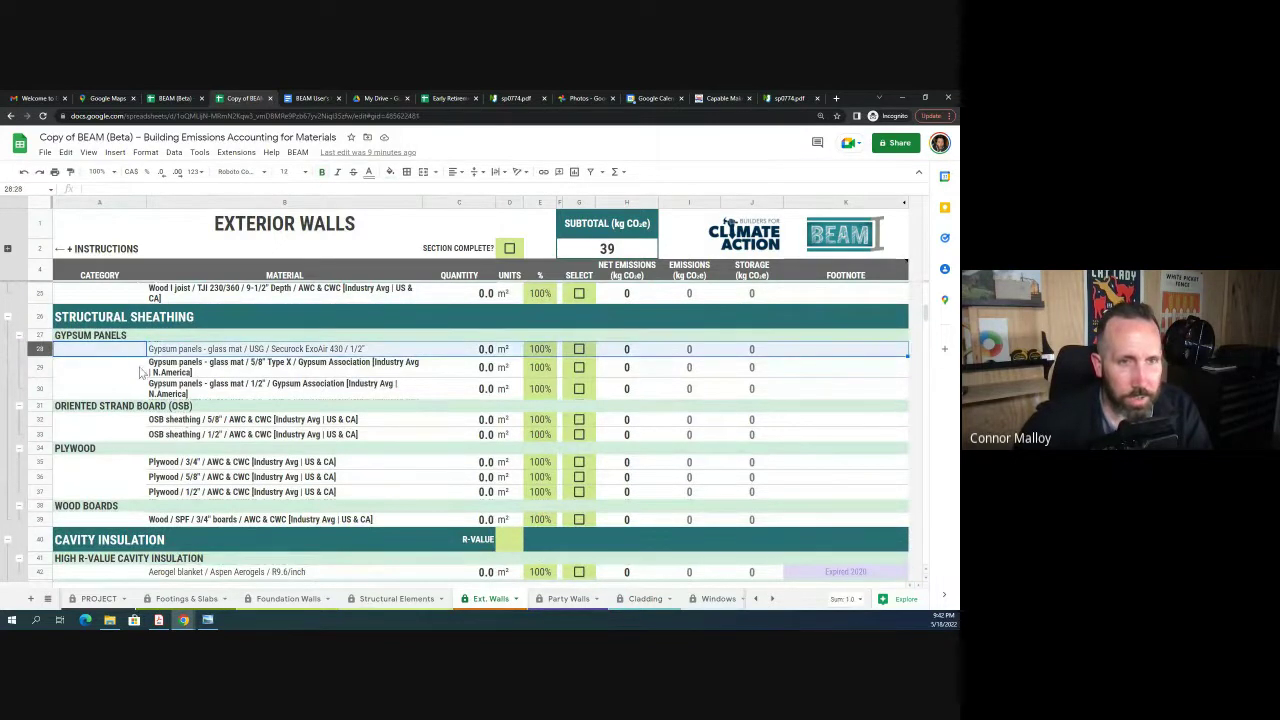
scroll(133, 436, "down", 1)
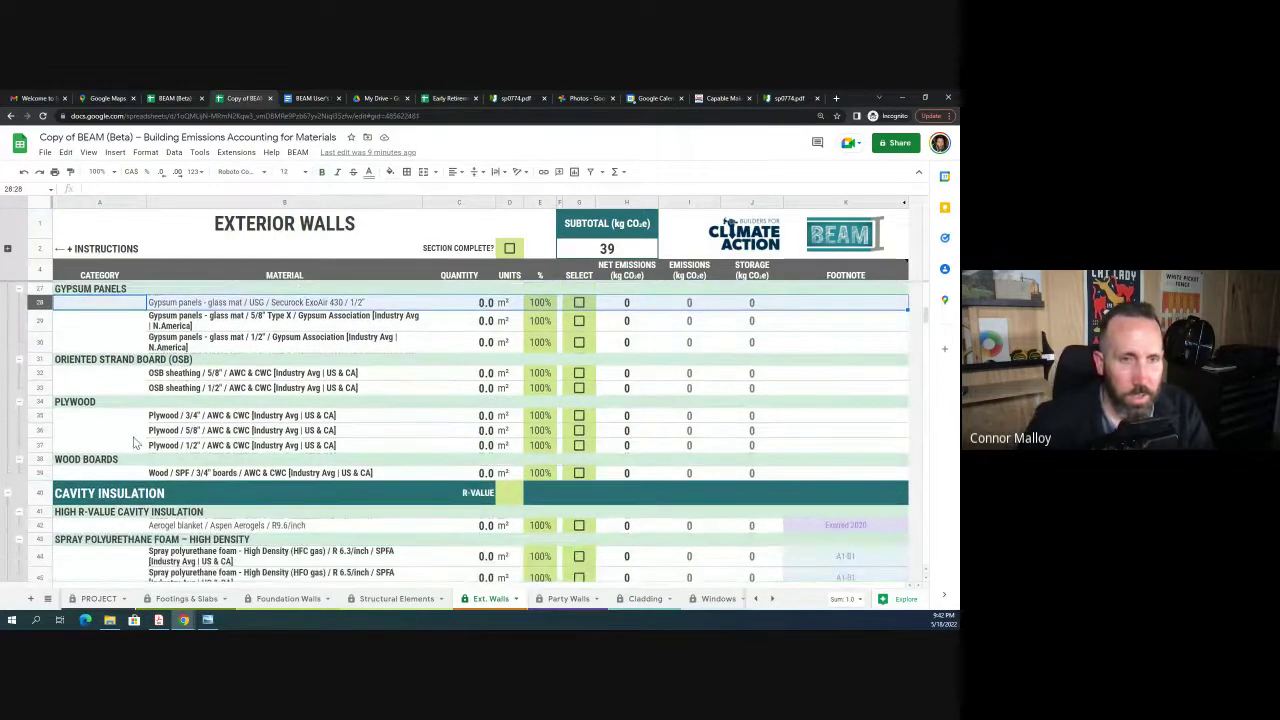
scroll(135, 444, "down", 2)
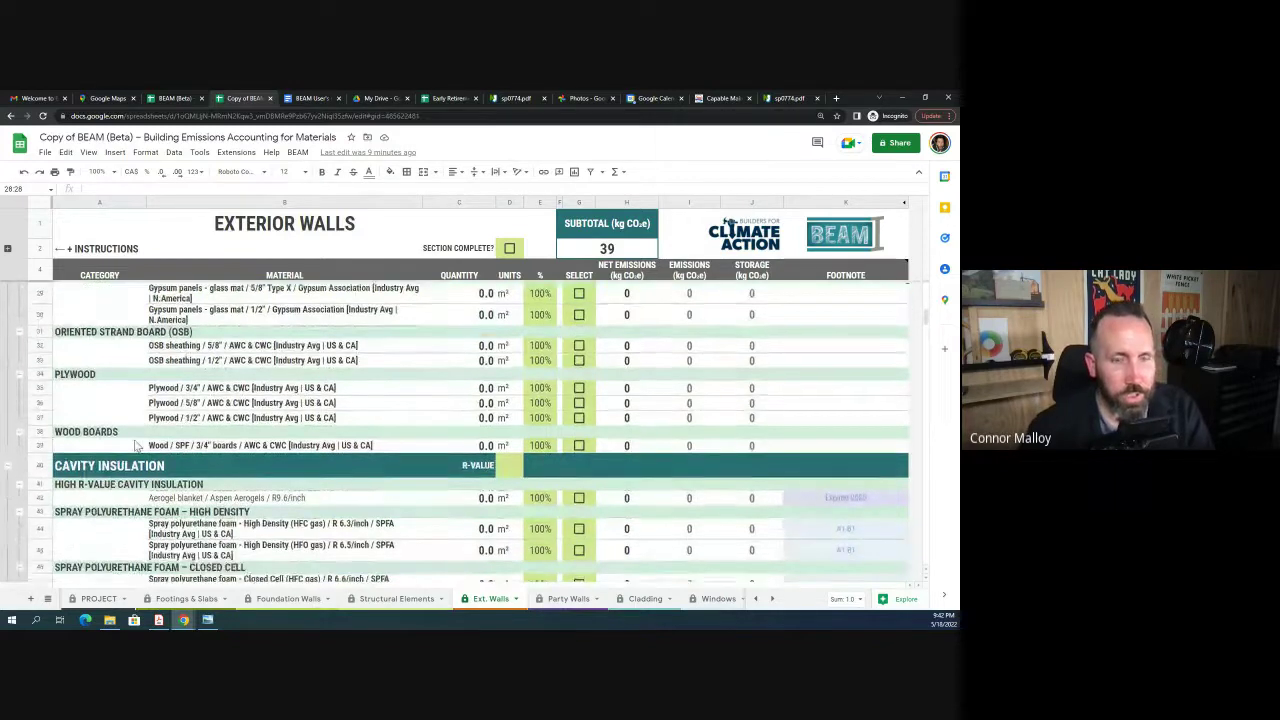
Step: Survey the Cavity Insulation materials on the Ext. Walls sheet, from spray foam and mineral wool to hempcrete and straw bale
scroll(136, 447, "down", 1)
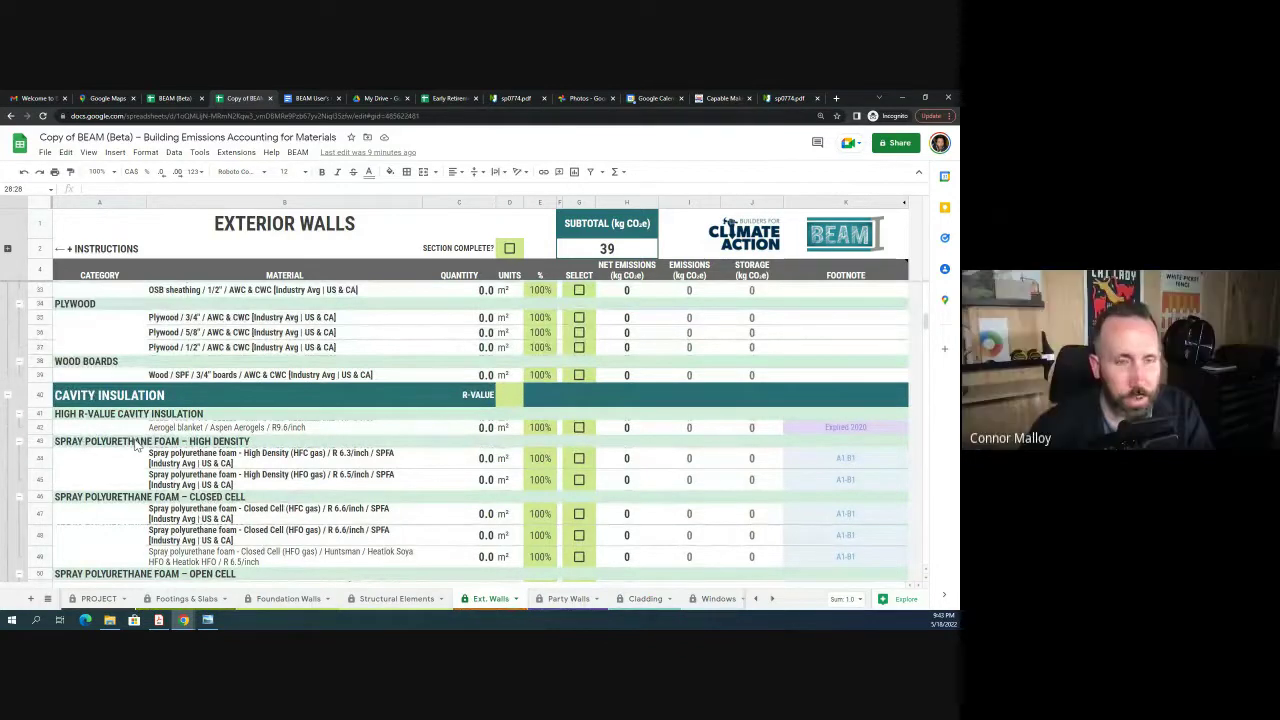
scroll(136, 447, "down", 8)
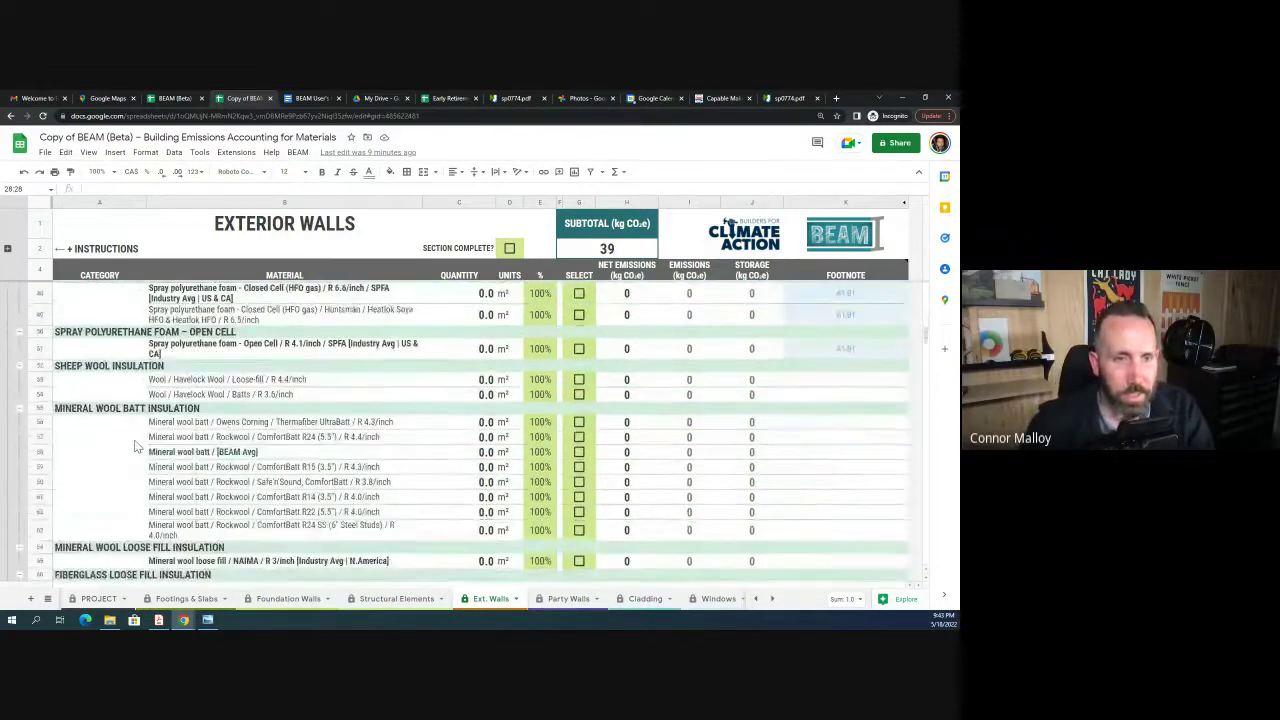
scroll(136, 447, "down", 12)
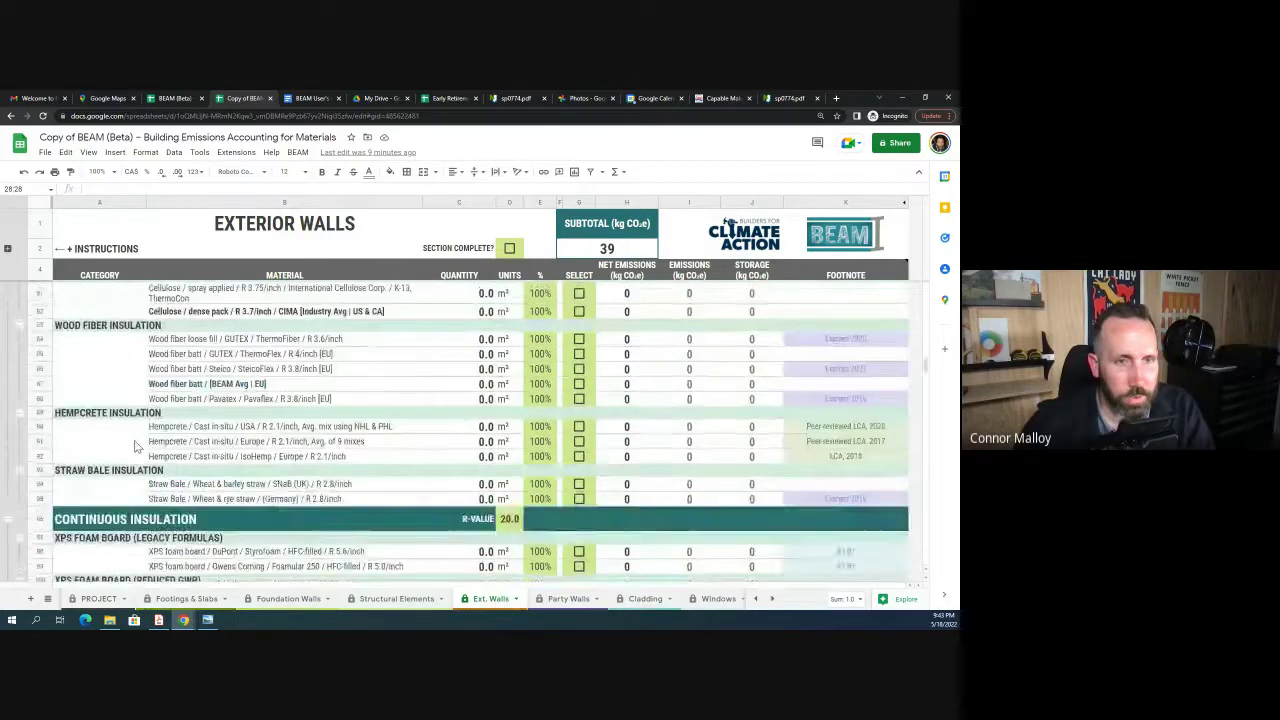
Step: Survey the Continuous Insulation materials, from XPS foam and mineral wool board to EPS, polyisocyanurate, cork and wood fiber board
scroll(136, 447, "down", 3)
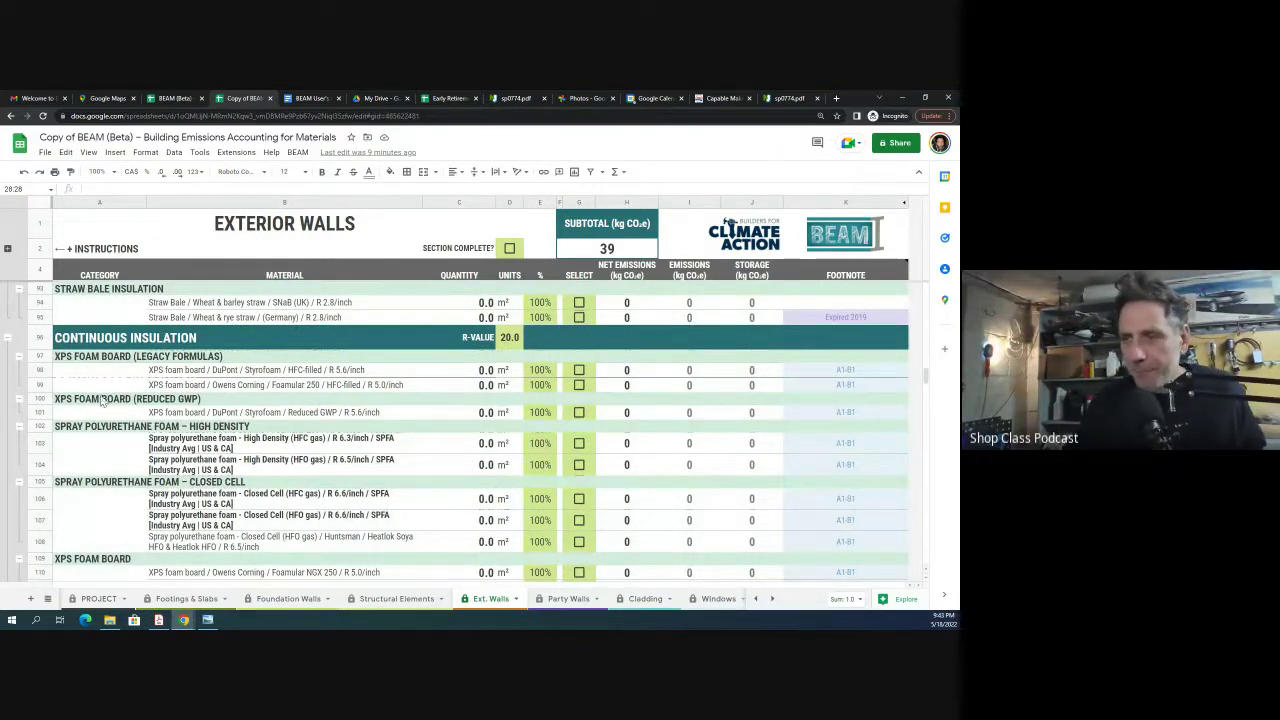
scroll(133, 429, "down", 1)
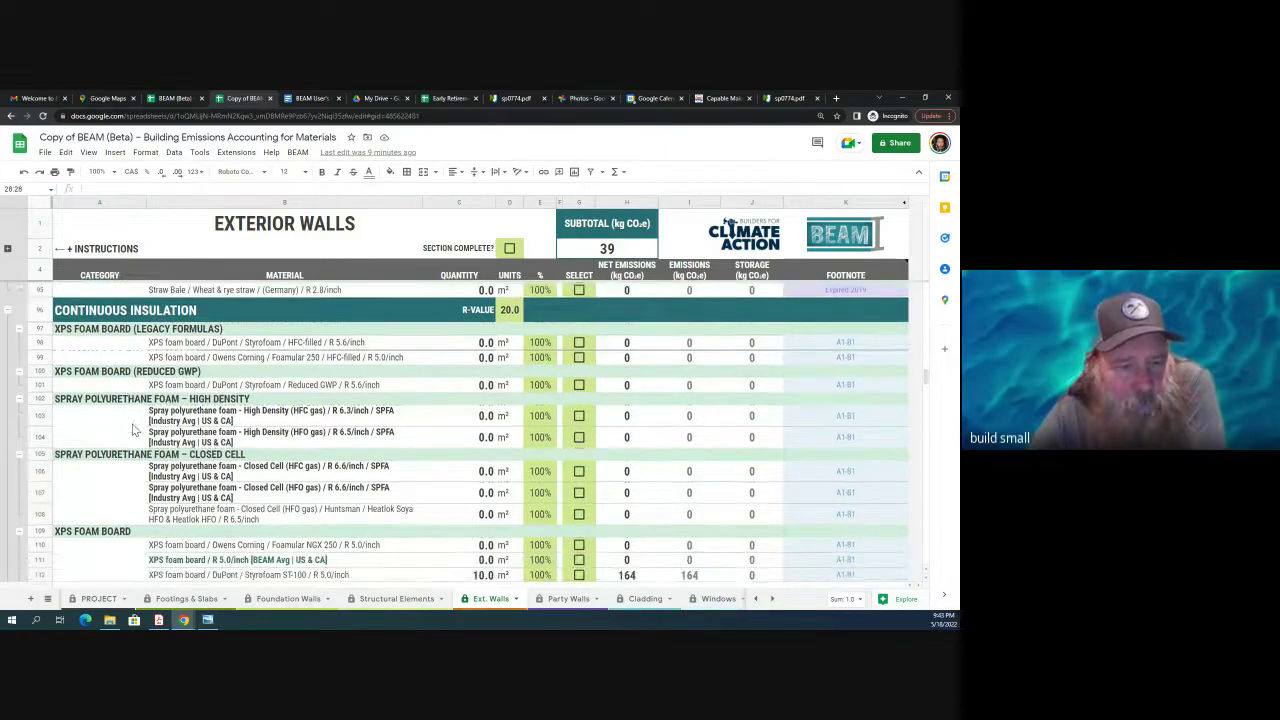
scroll(133, 429, "down", 4)
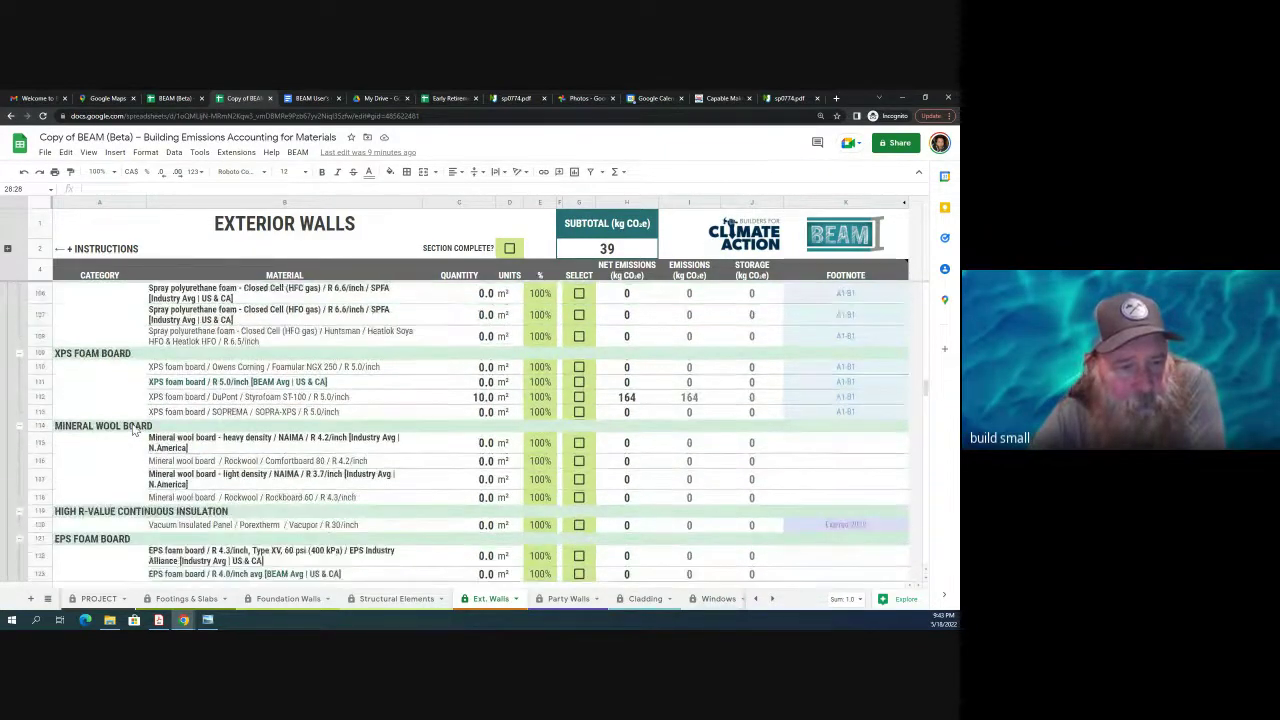
scroll(133, 429, "down", 4)
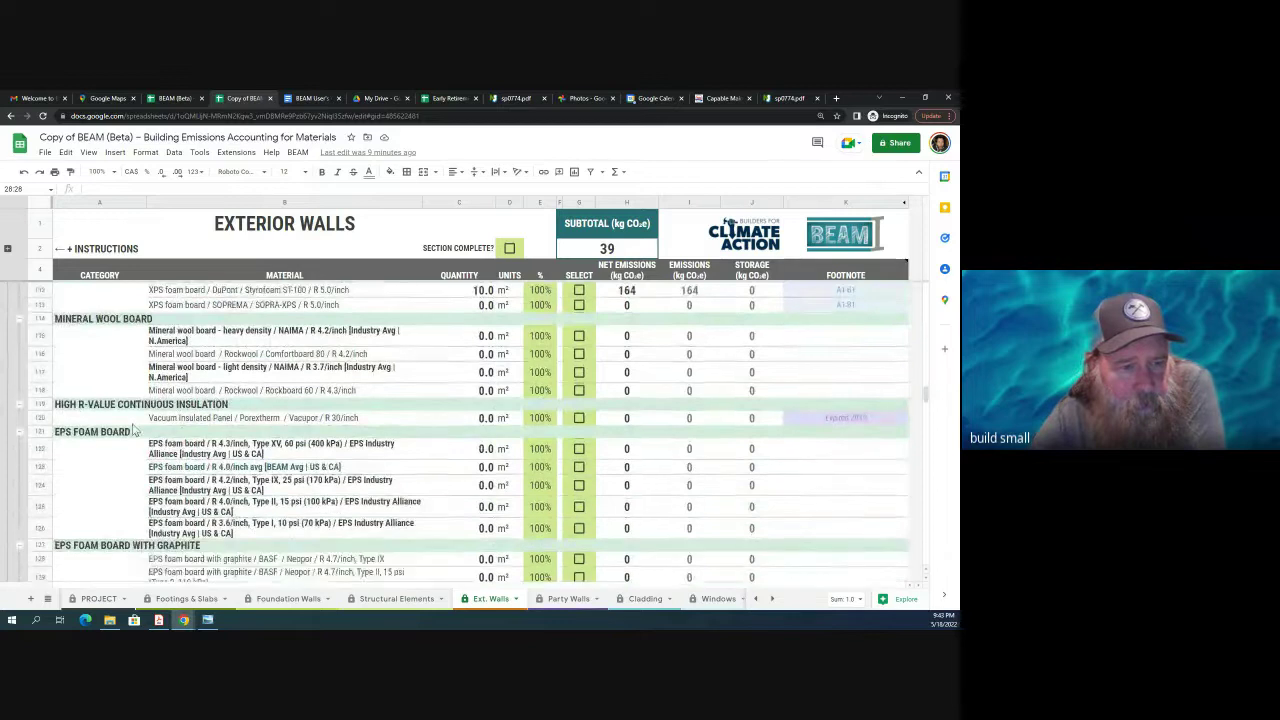
scroll(133, 429, "down", 1)
scroll(133, 429, "down", 3)
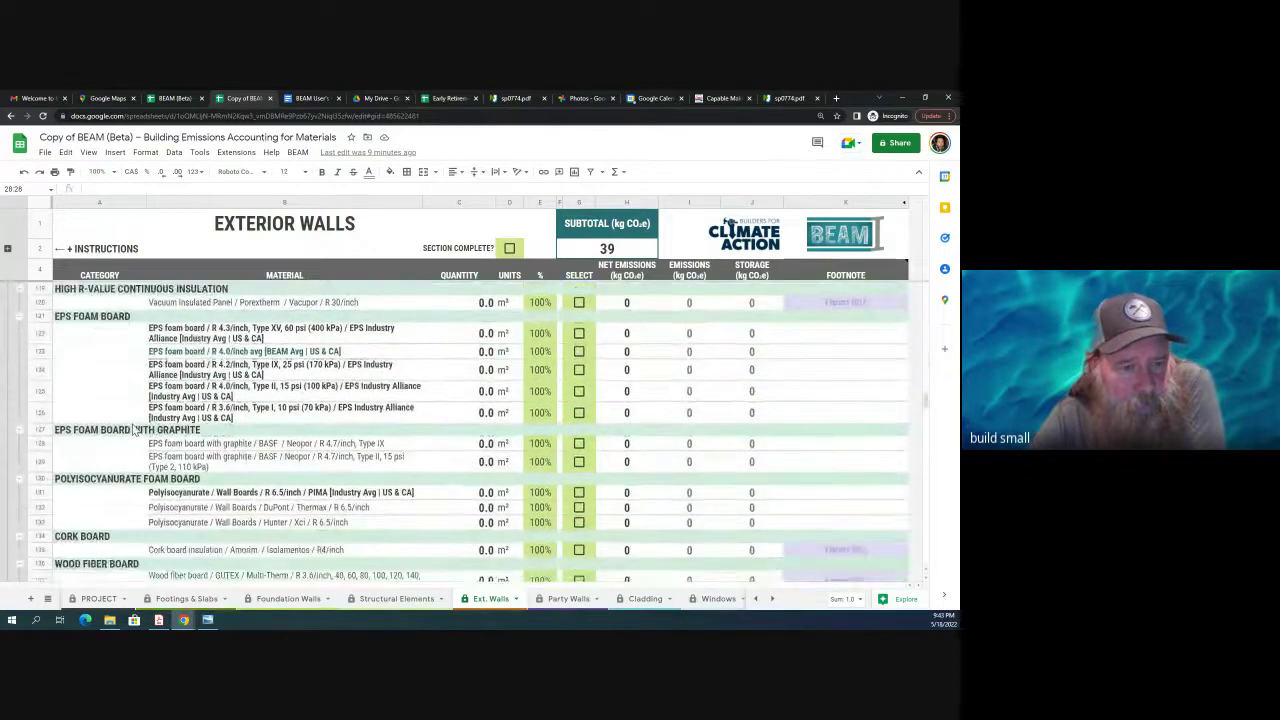
scroll(133, 429, "down", 1)
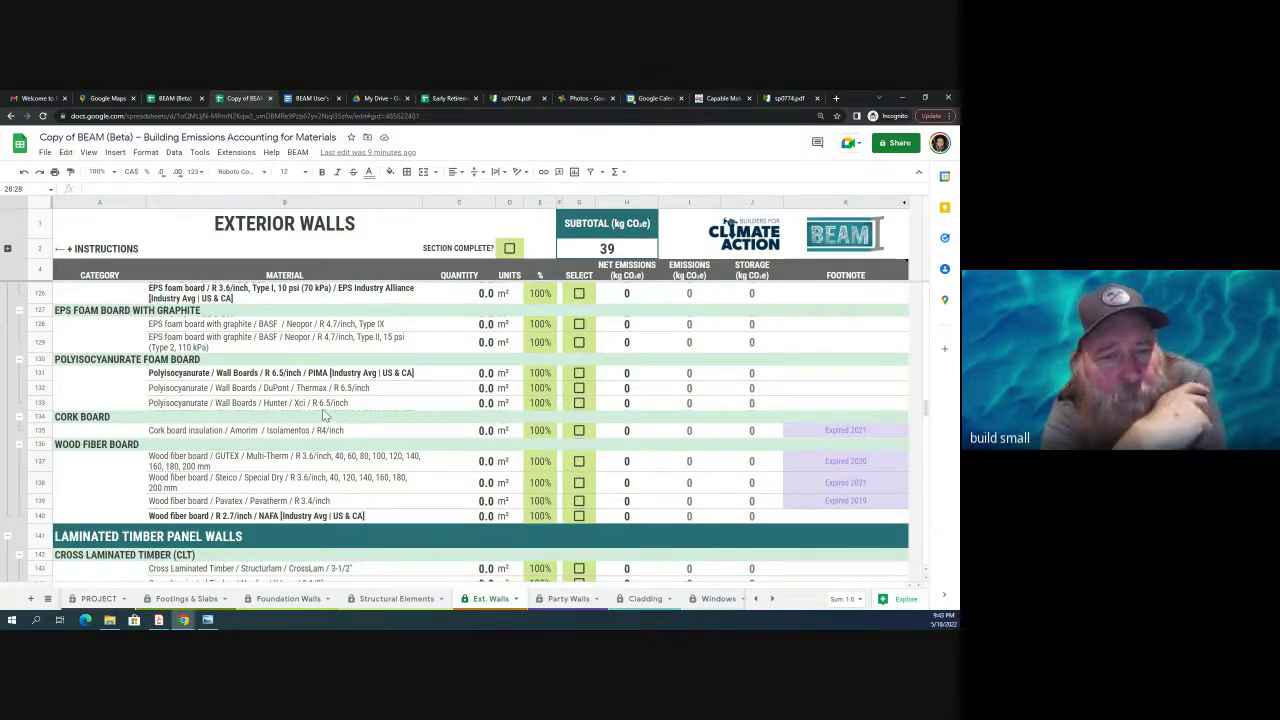
Step: Compare the polyisocyanurate wall board entries by highlighting the Hunter Xci row and the PIMA industry-average row
left_click(48, 404)
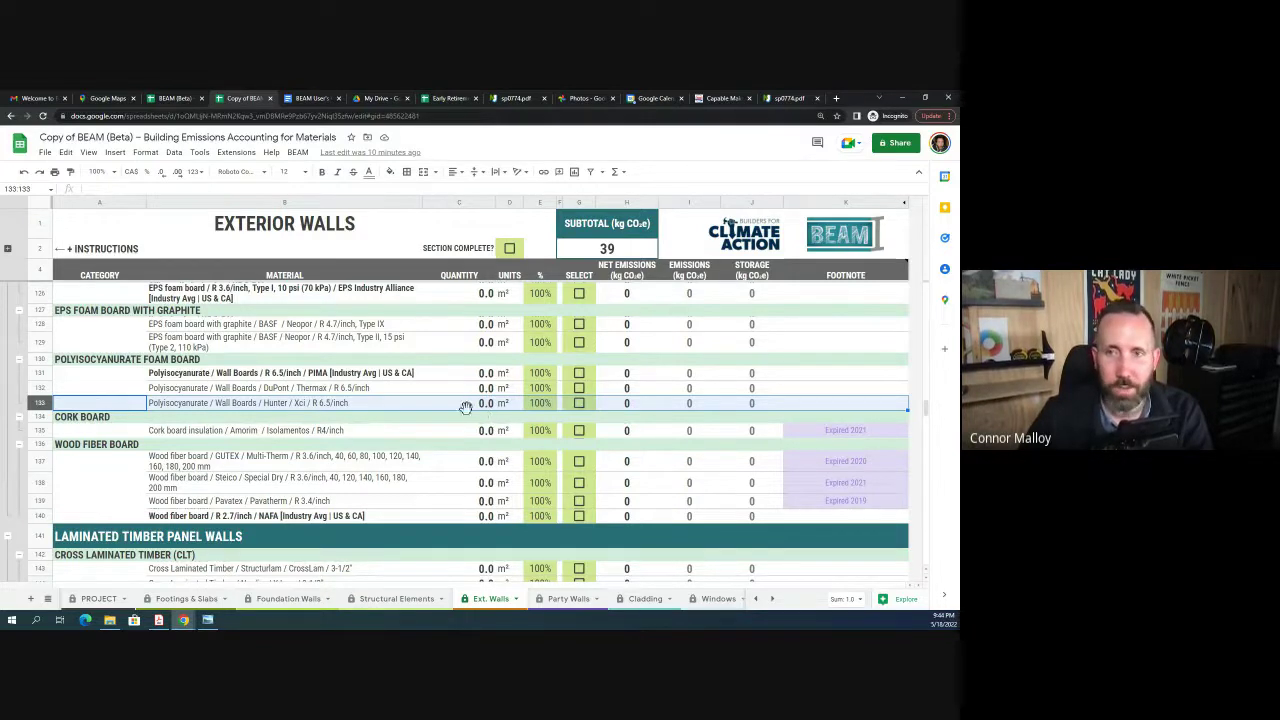
scroll(381, 424, "up", 3)
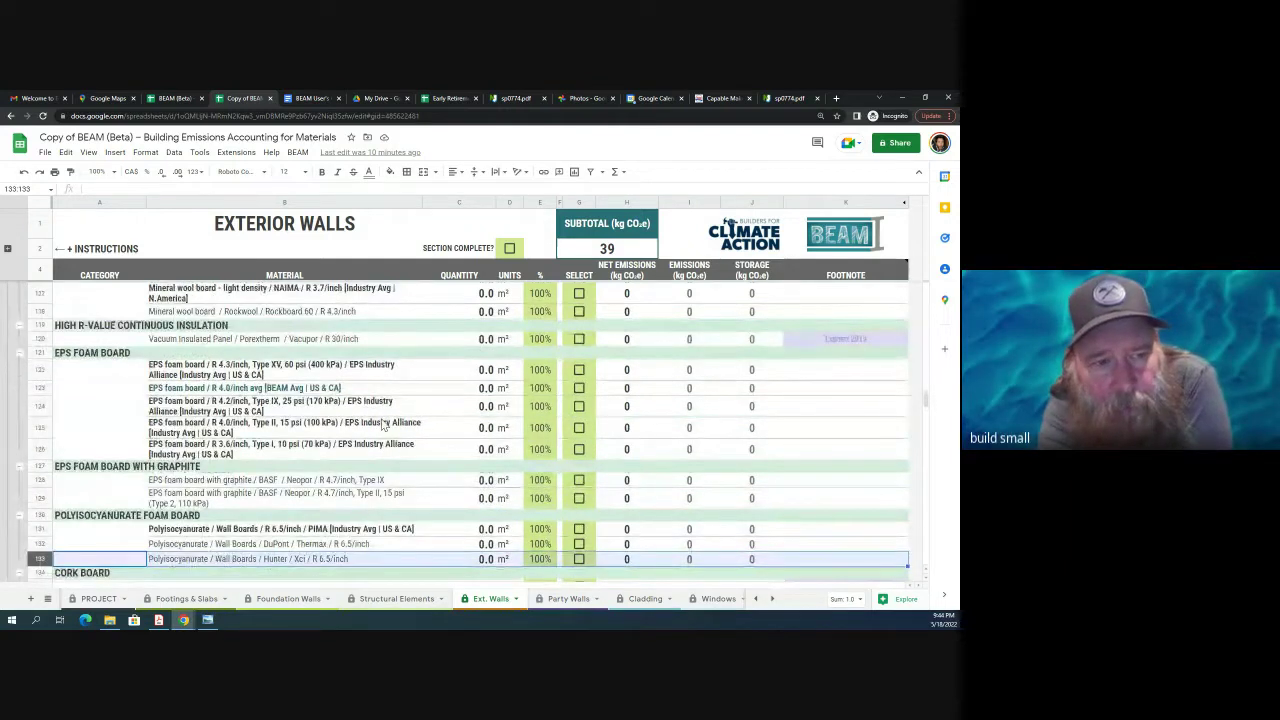
scroll(383, 427, "down", 3)
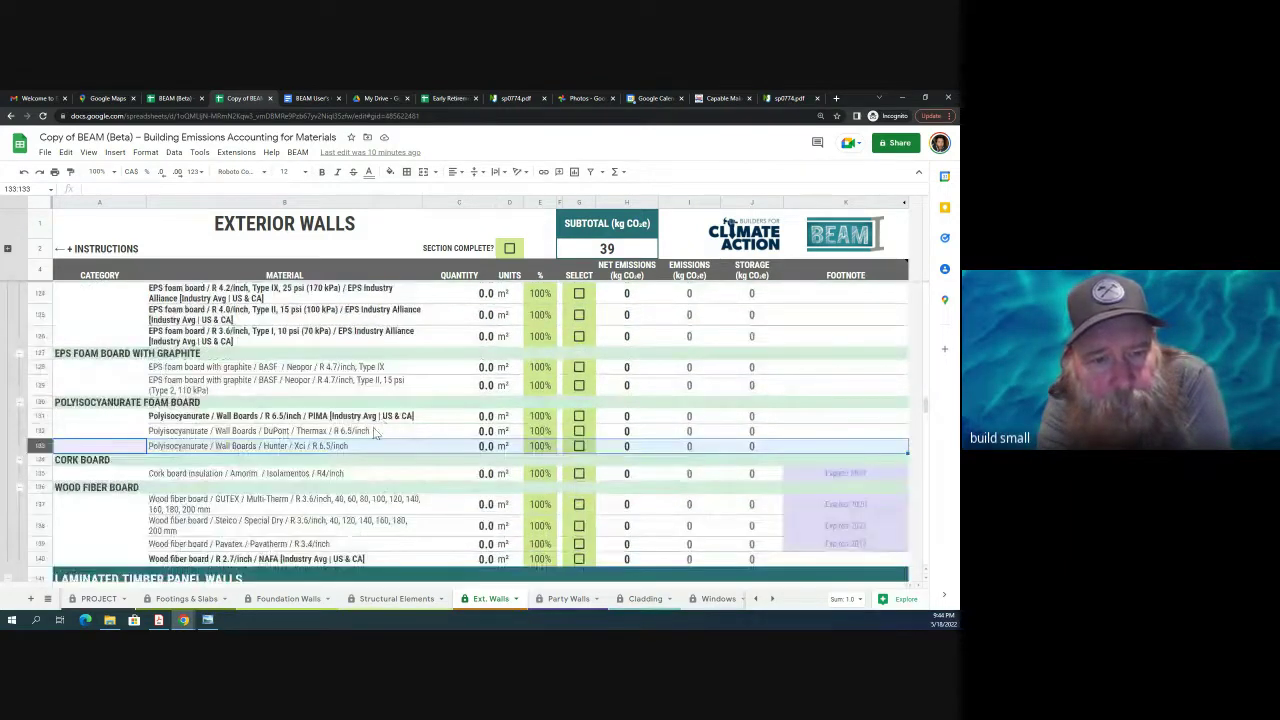
left_click(40, 416)
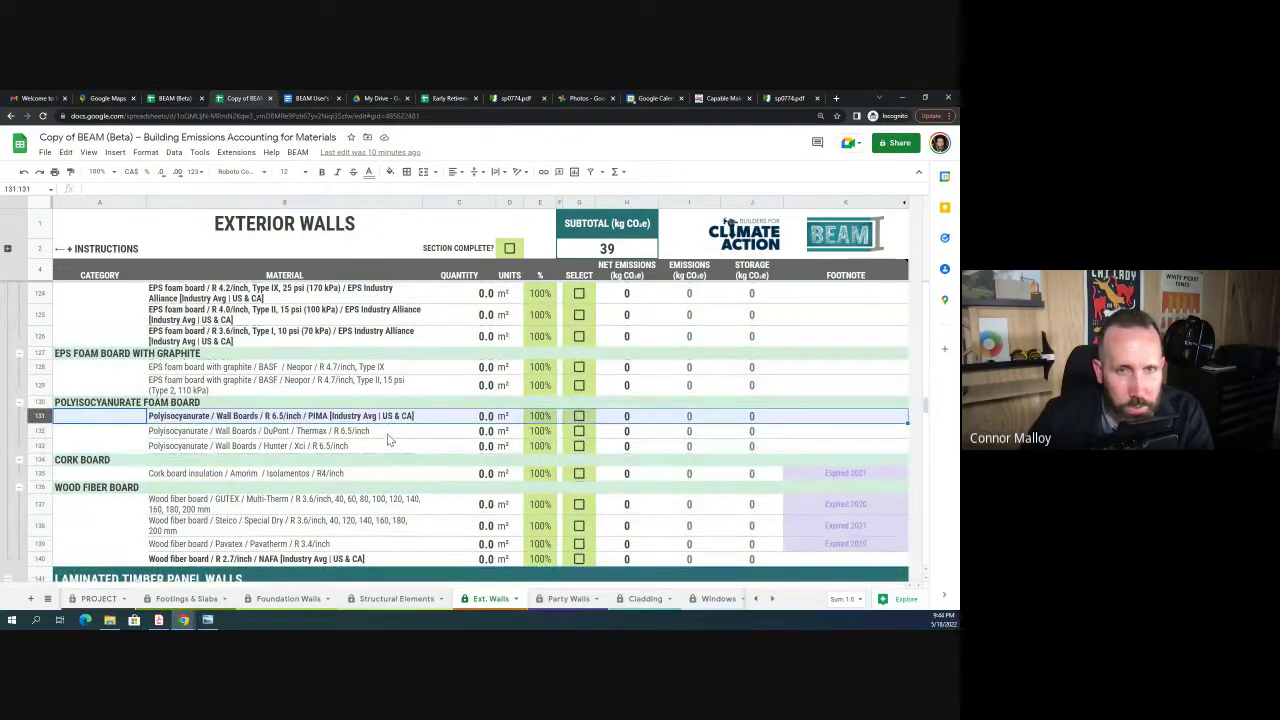
Step: Set the Continuous Insulation R-value on the Ext. Walls sheet to 9
scroll(561, 368, "up", 3)
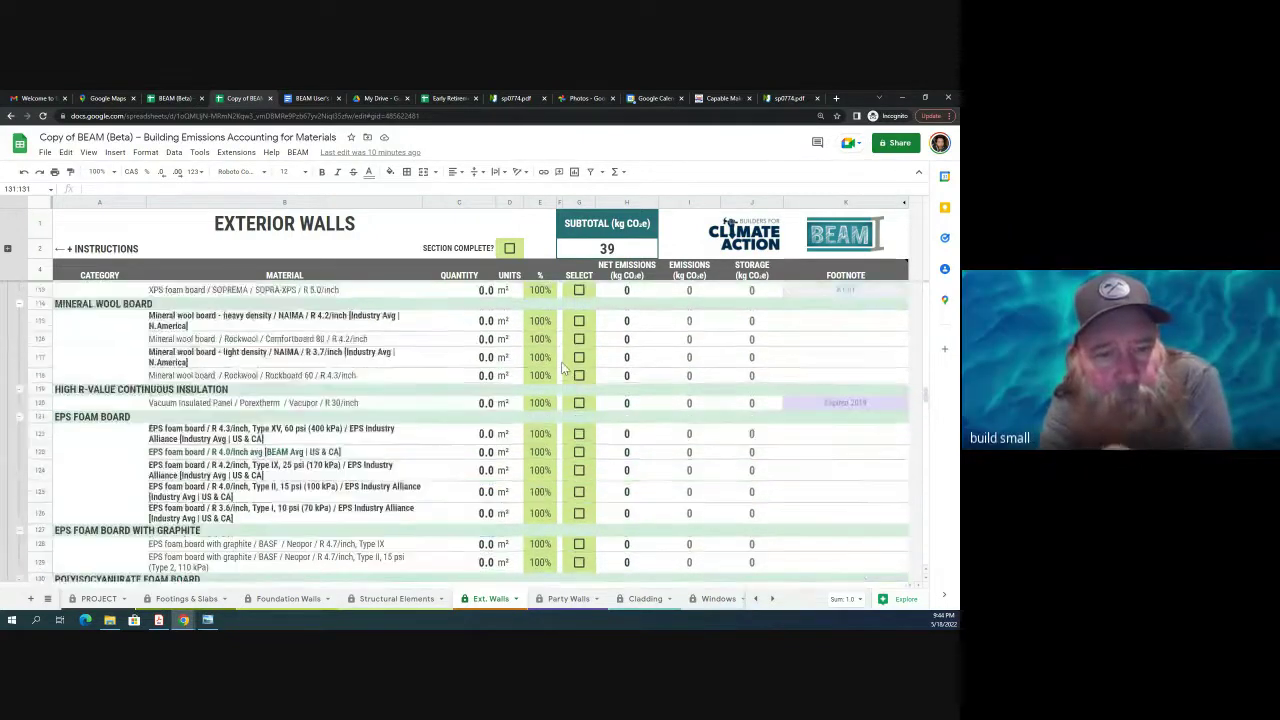
scroll(540, 355, "up", 5)
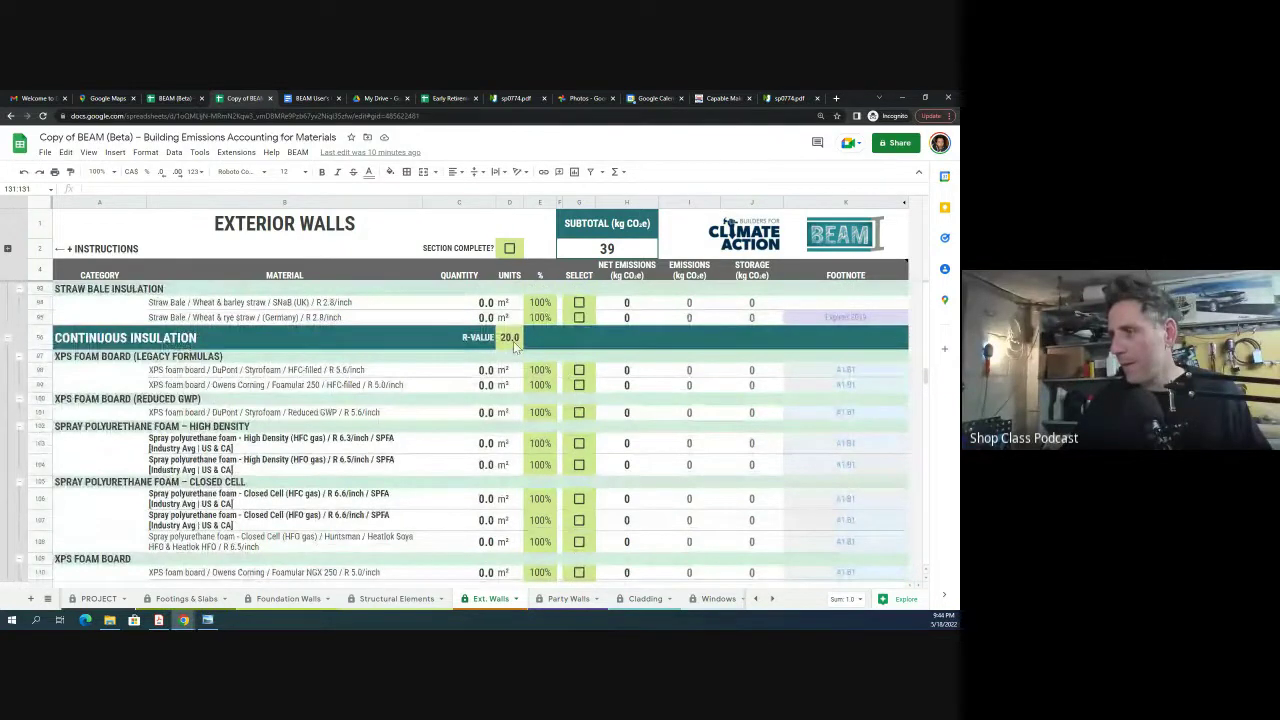
left_click(513, 341)
type("9")
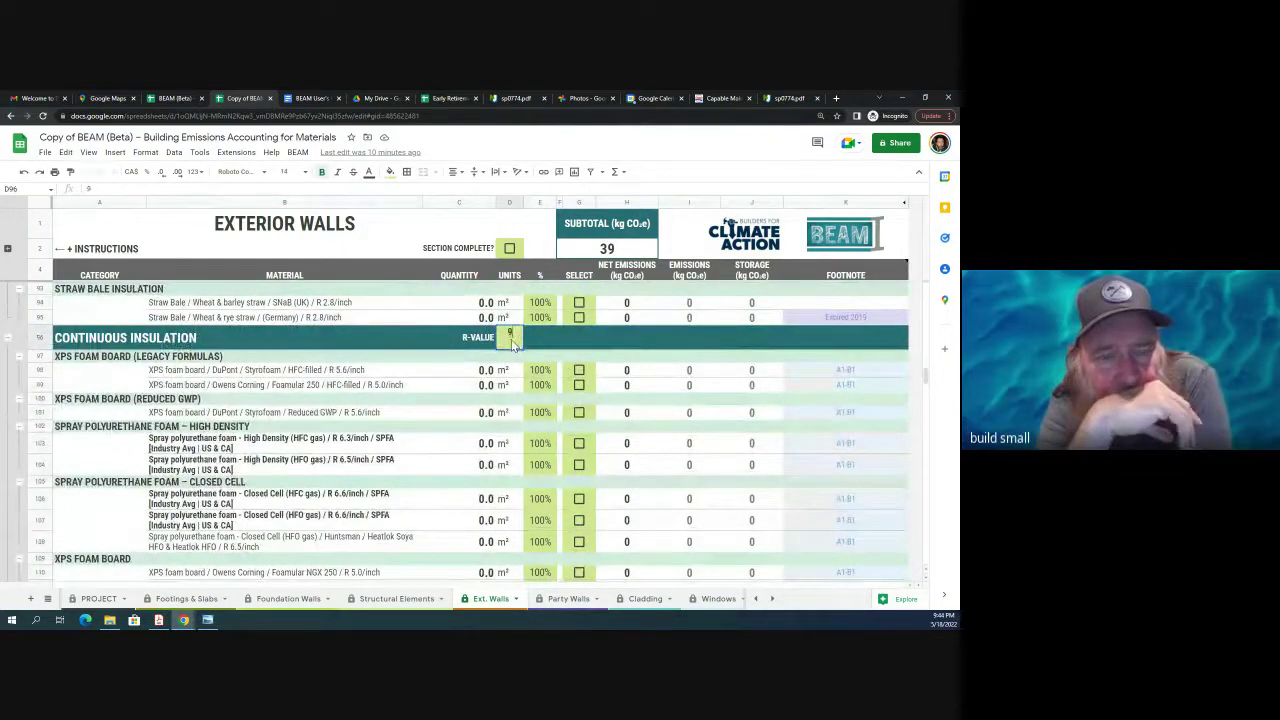
key("Return")
Step: Enter a quantity of 10 m² for the PIMA industry-average polyisocyanurate wall board and check its net emissions
scroll(540, 400, "down", 10)
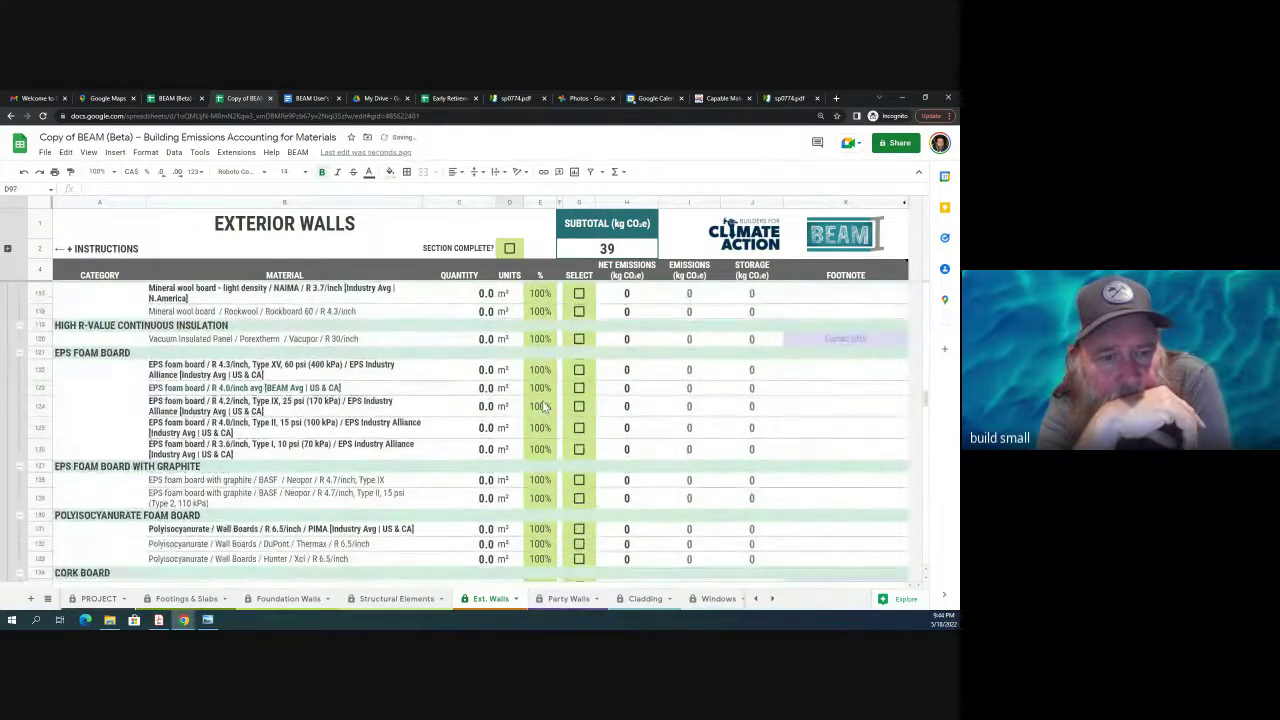
scroll(543, 407, "down", 3)
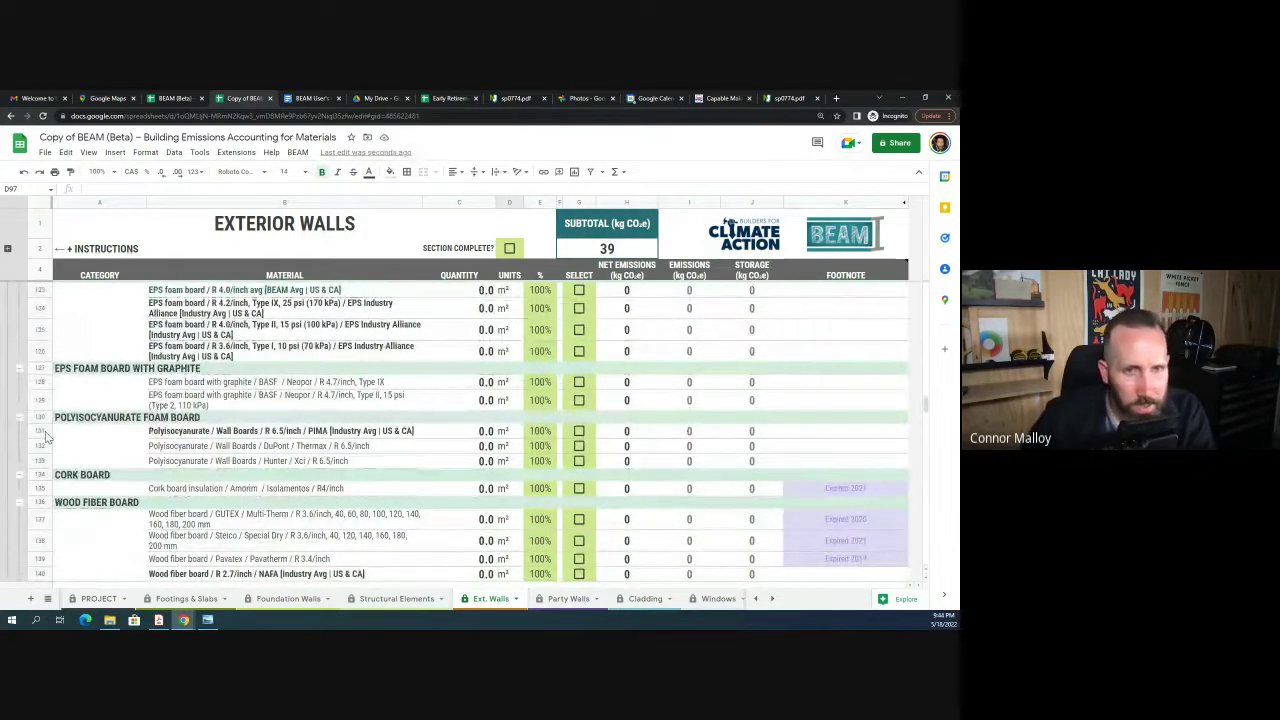
scroll(50, 350, "up", 1)
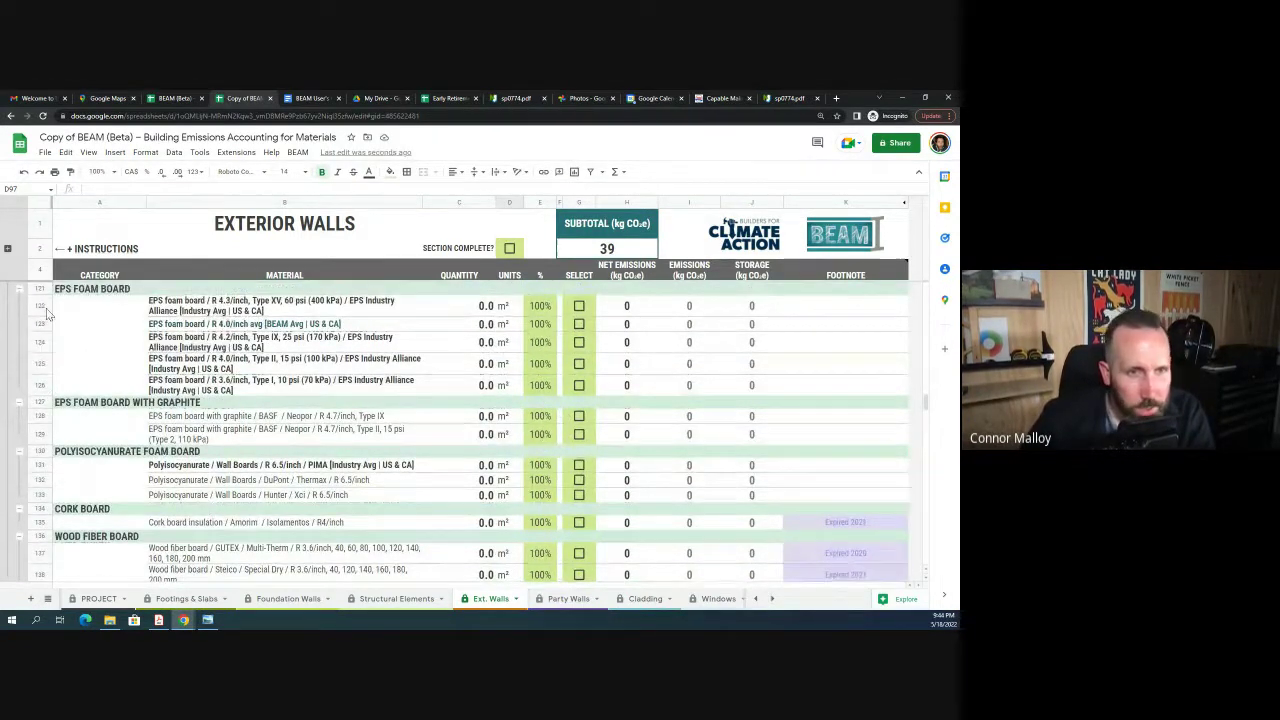
scroll(50, 345, "up", 1)
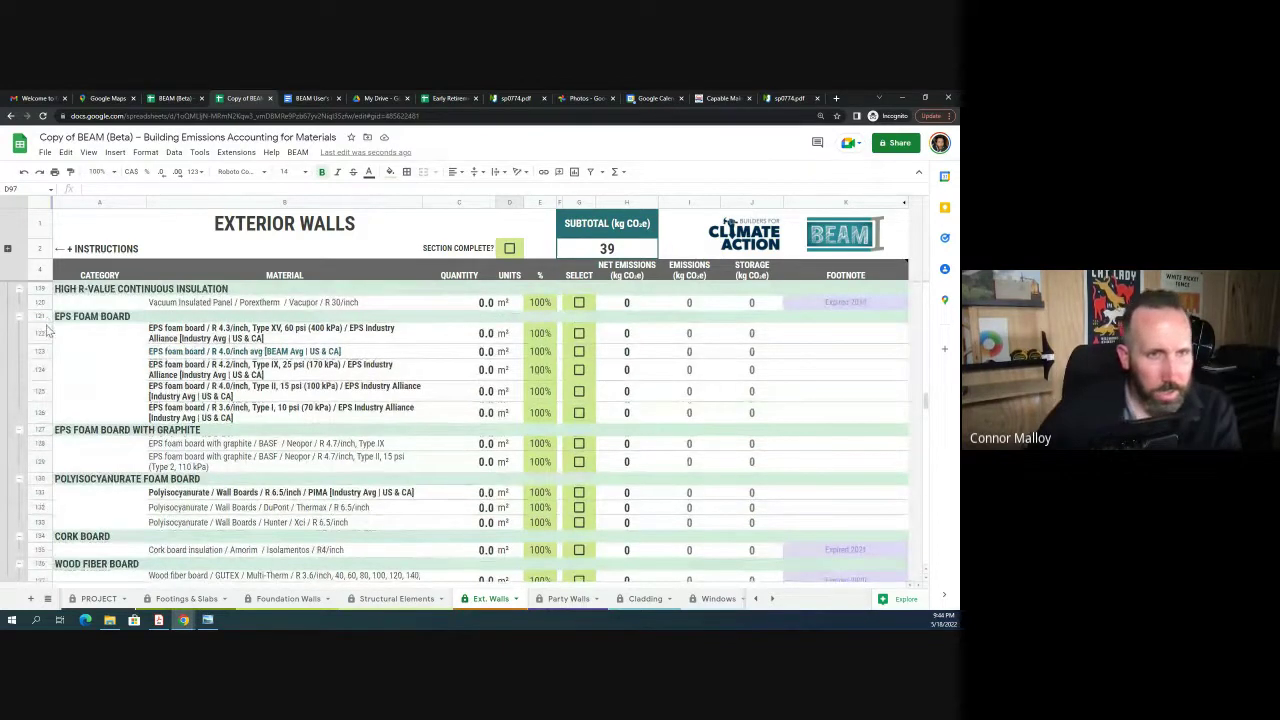
scroll(44, 470, "down", 3)
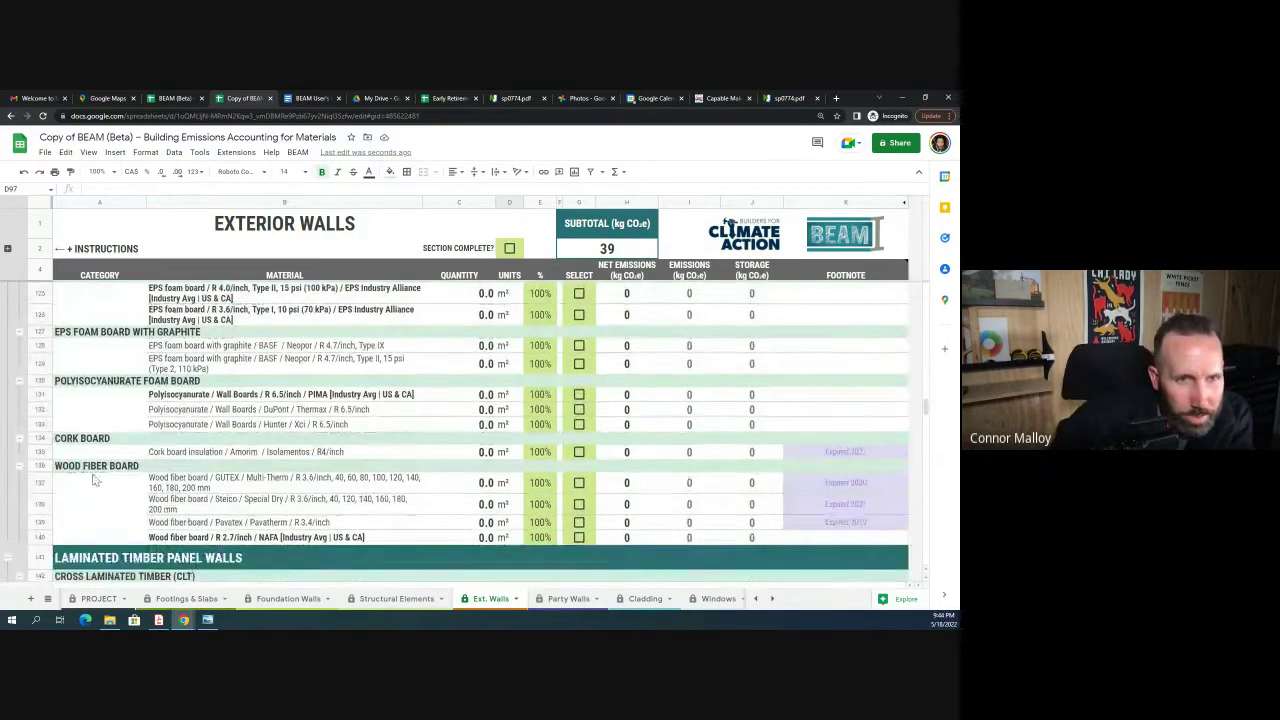
left_click(40, 394)
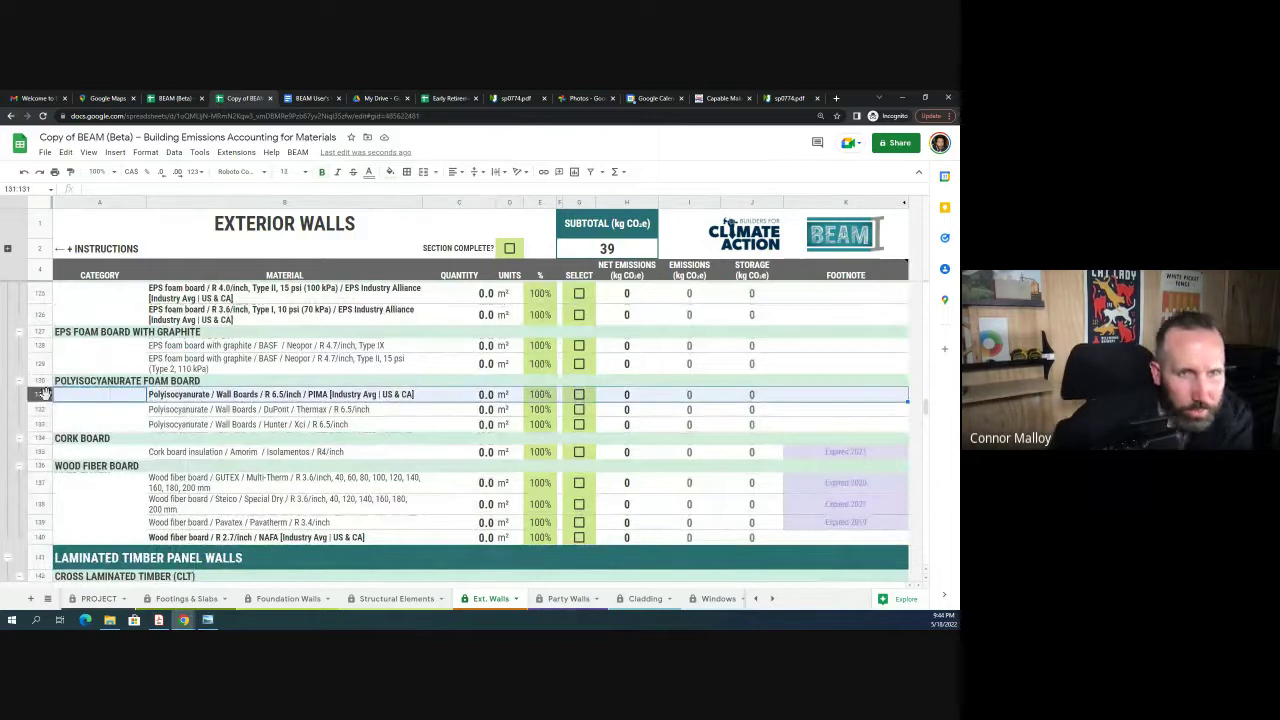
left_click(539, 394)
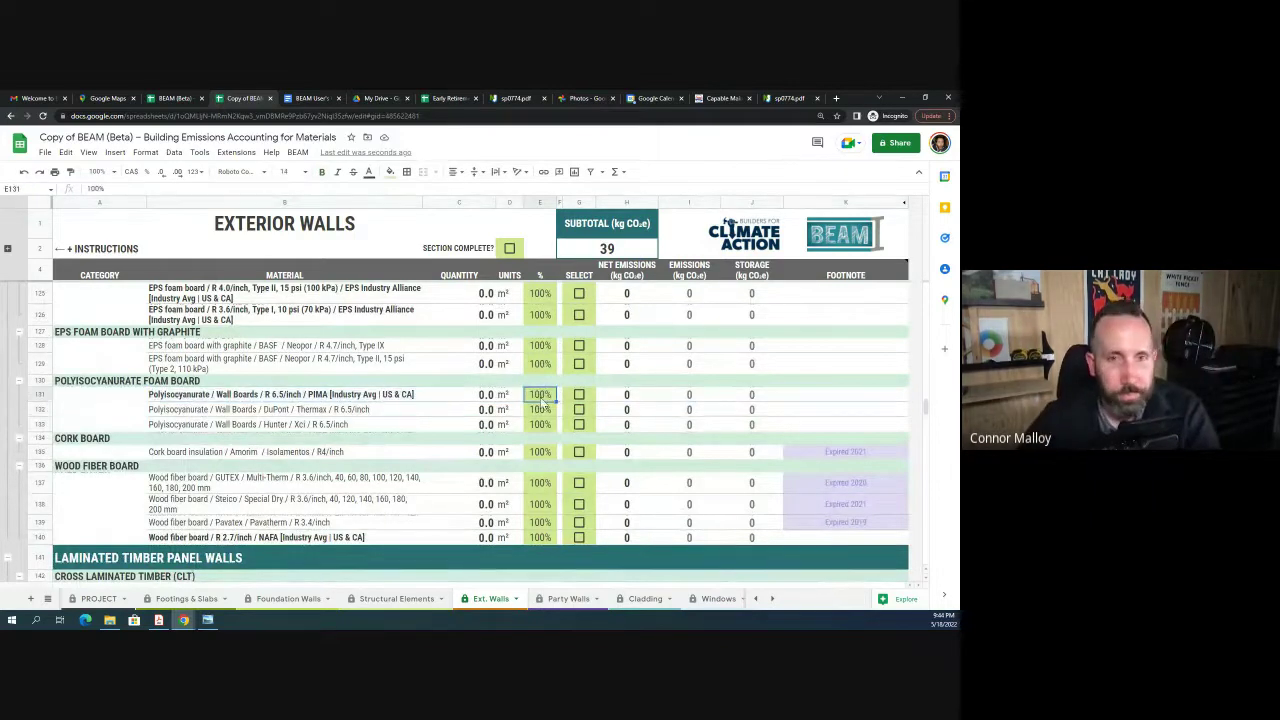
left_click(490, 396)
type("10")
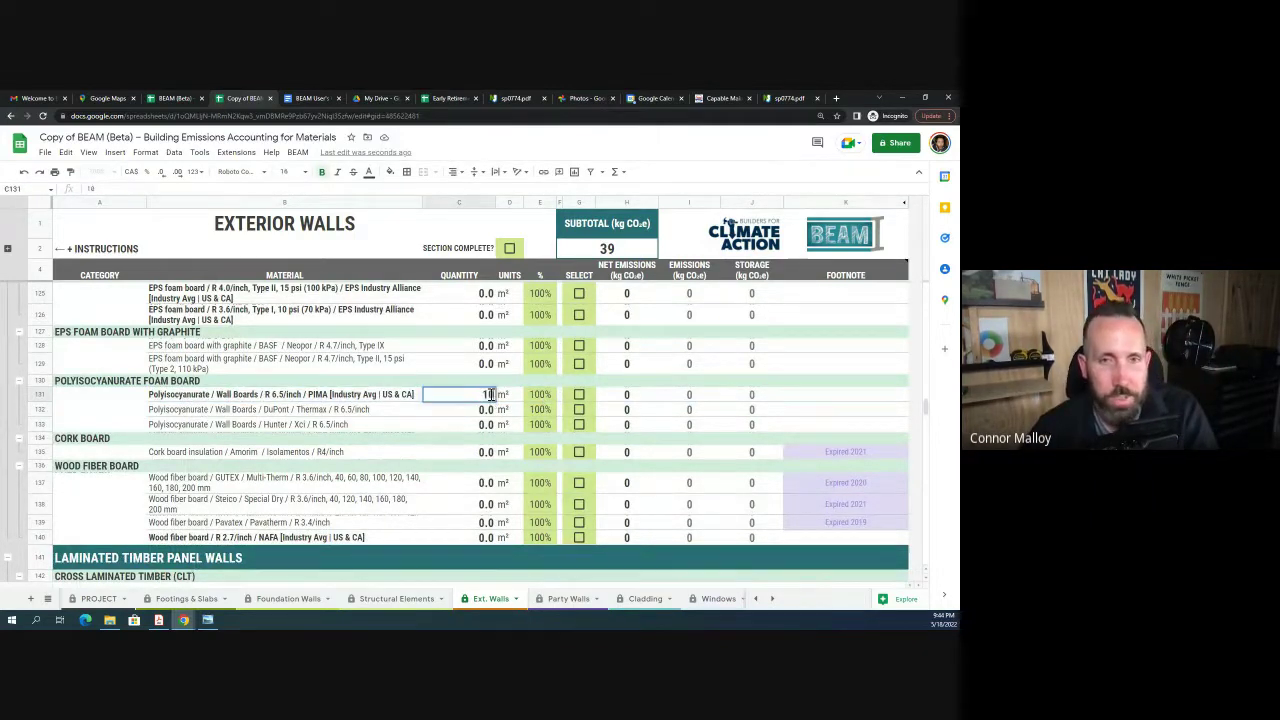
key("Return")
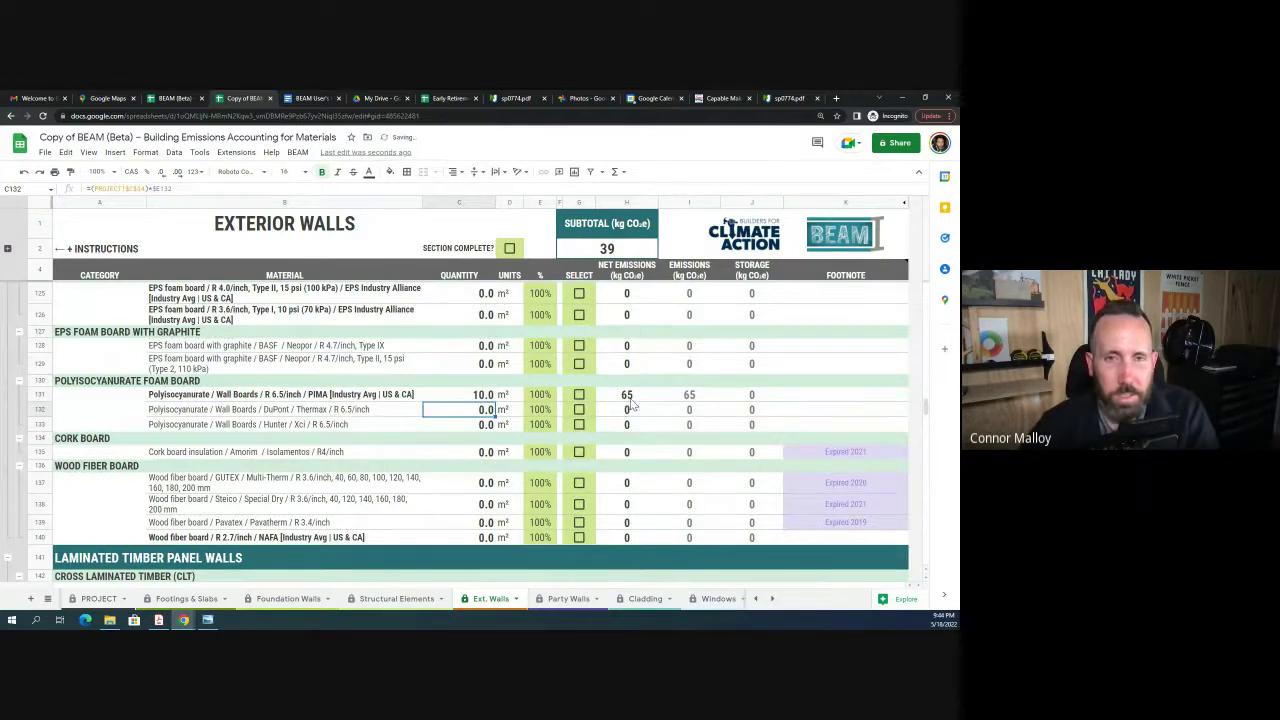
left_click(628, 397)
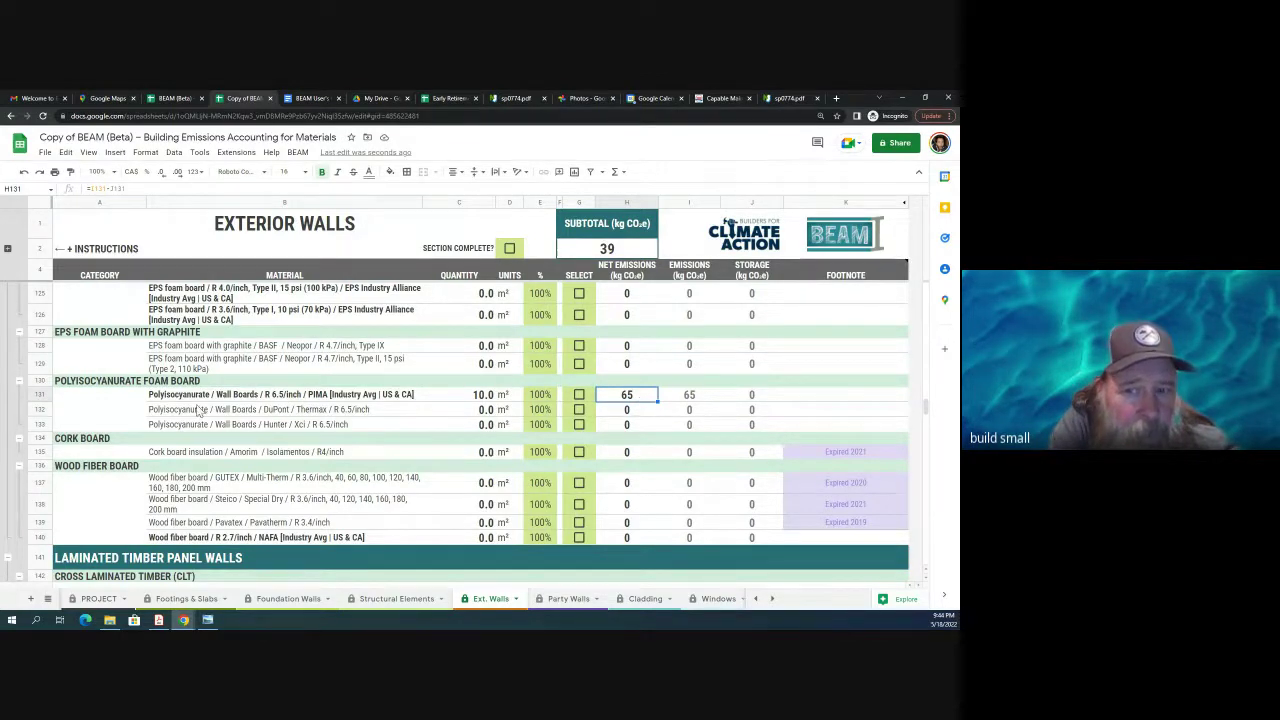
Step: Enter a quantity of 10 m² for the 1/2" OSB sheathing under Structural Sheathing on the Ext. Walls sheet
scroll(170, 410, "up", 5)
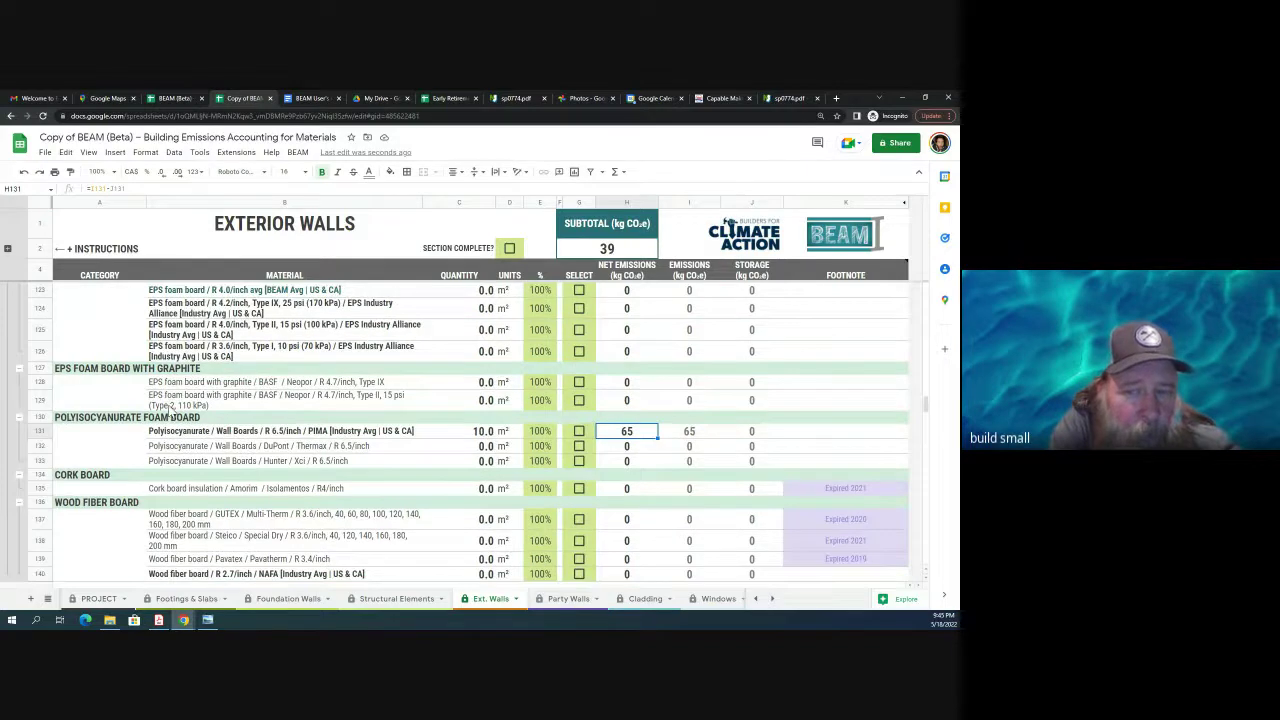
scroll(170, 410, "up", 5)
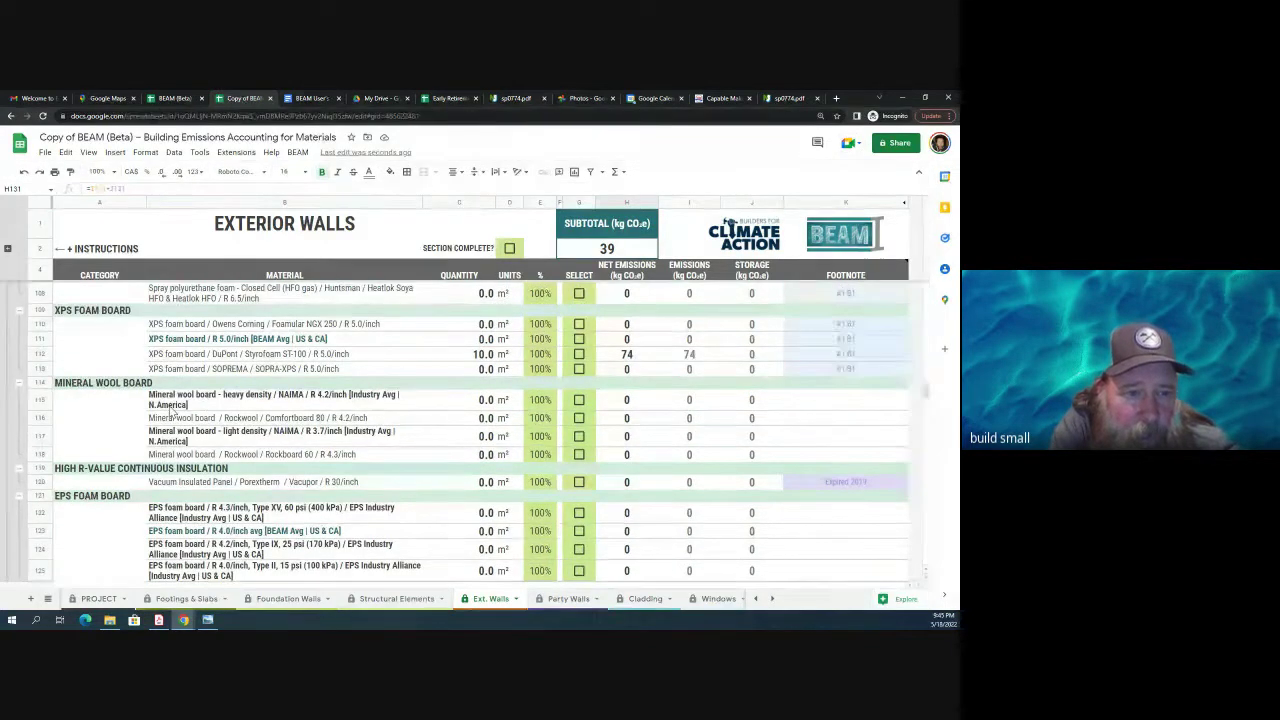
scroll(170, 410, "up", 8)
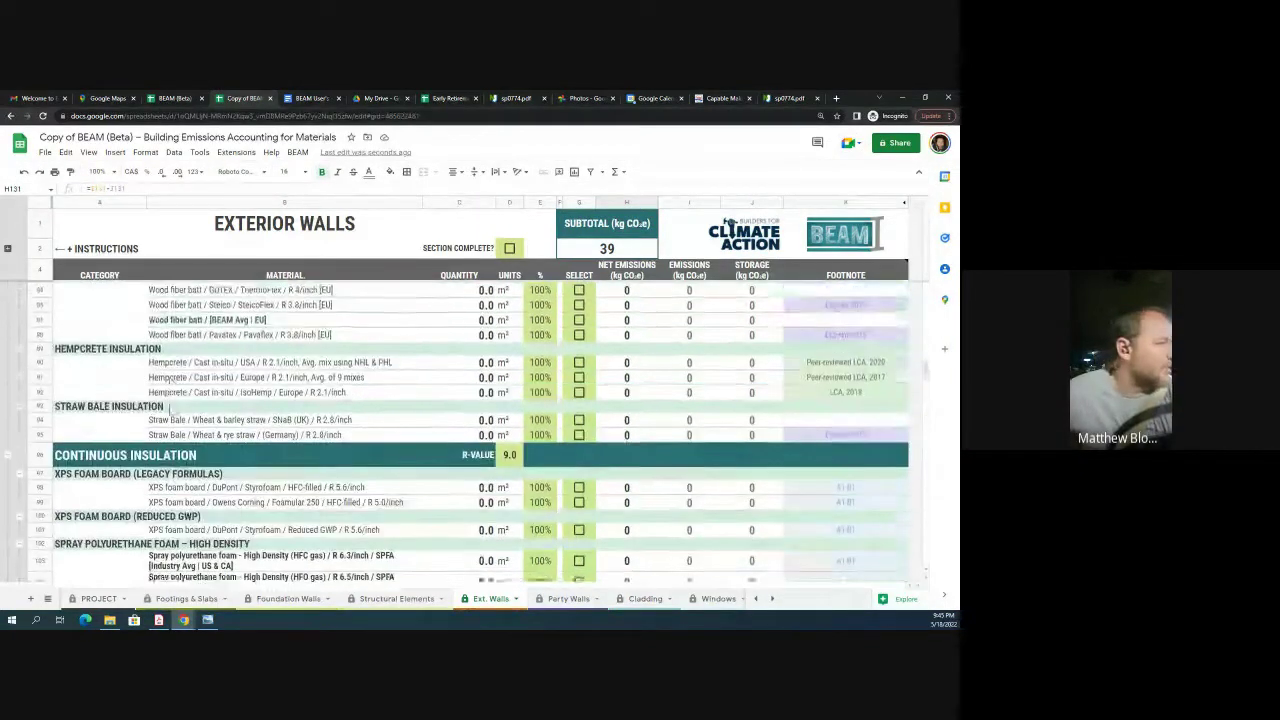
scroll(172, 410, "up", 6)
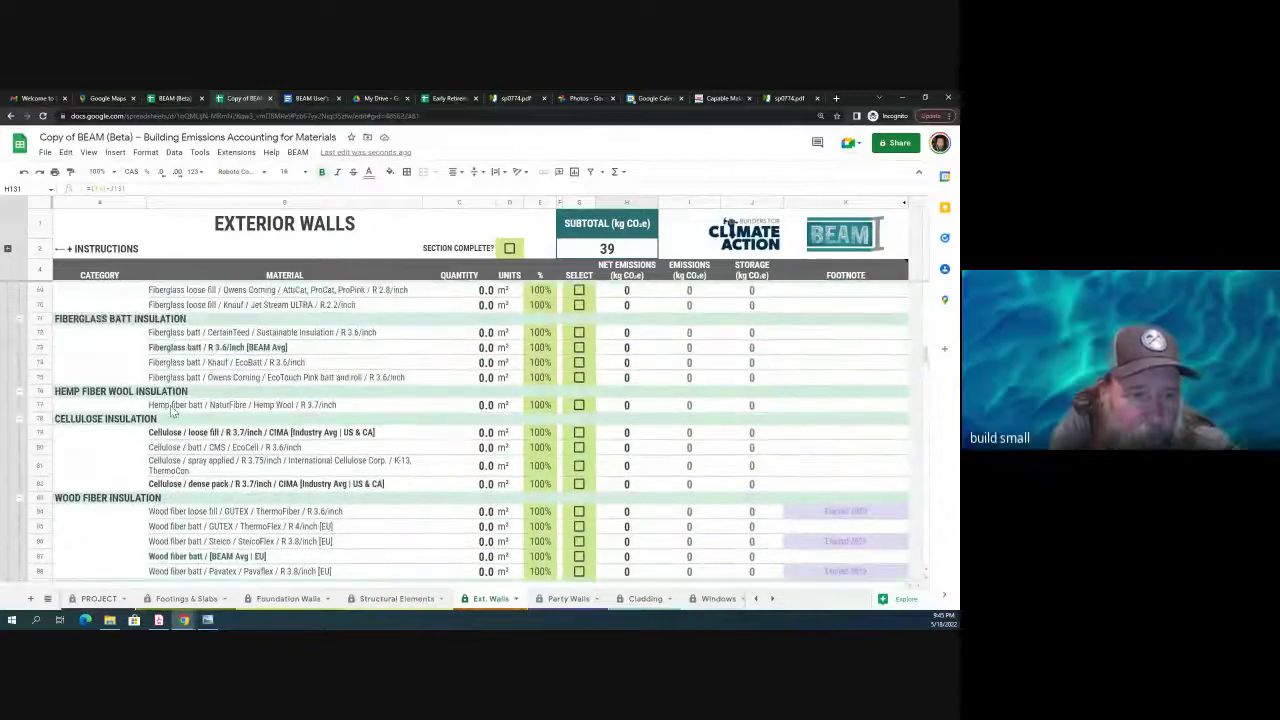
scroll(171, 410, "up", 15)
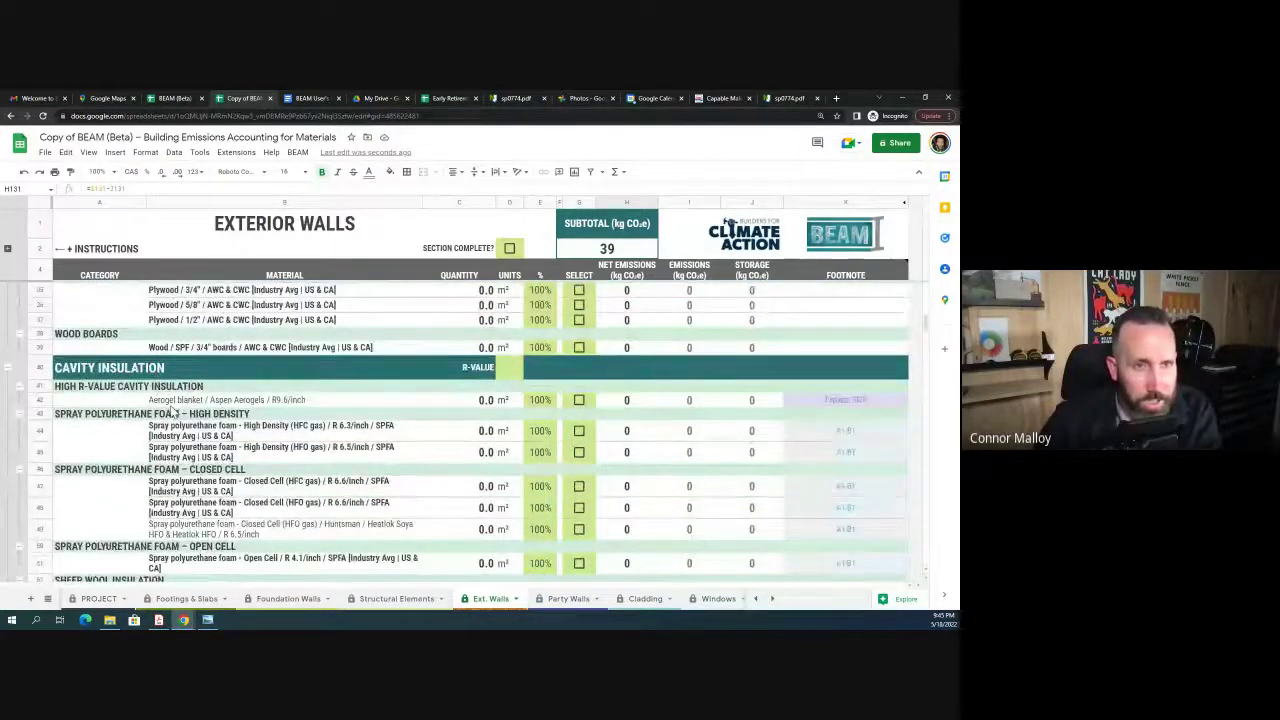
scroll(171, 410, "up", 10)
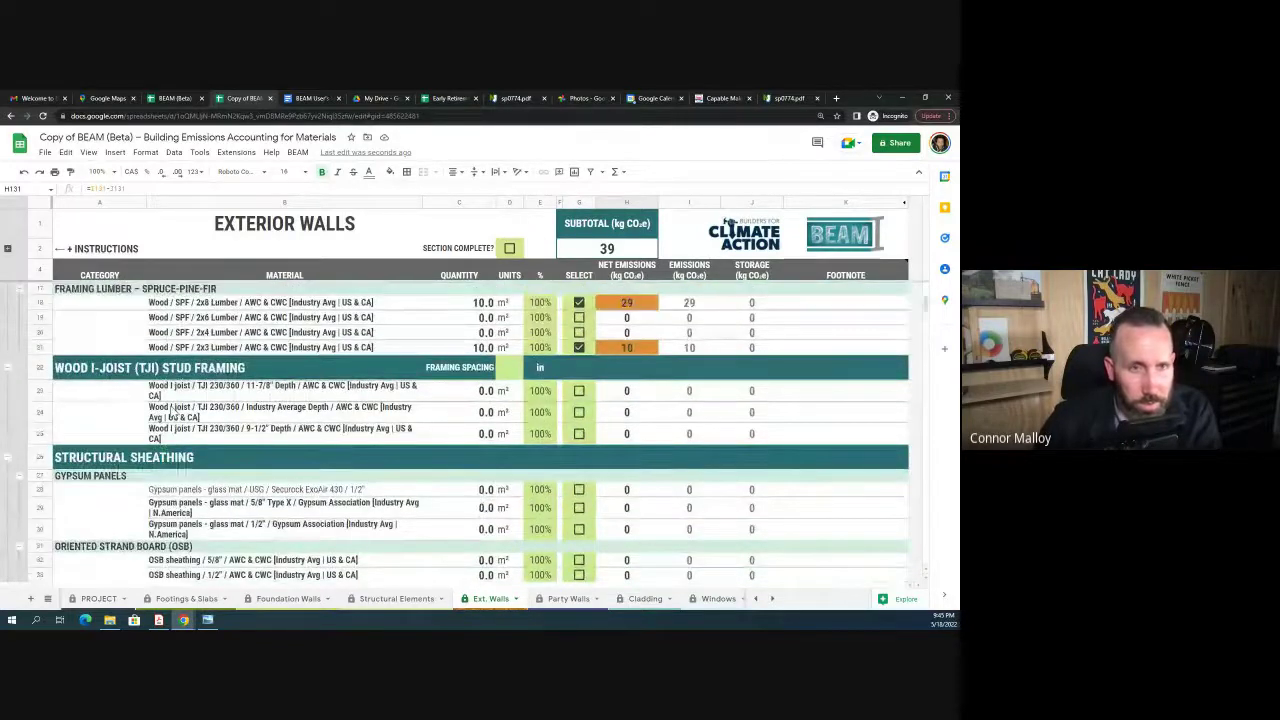
scroll(171, 410, "down", 3)
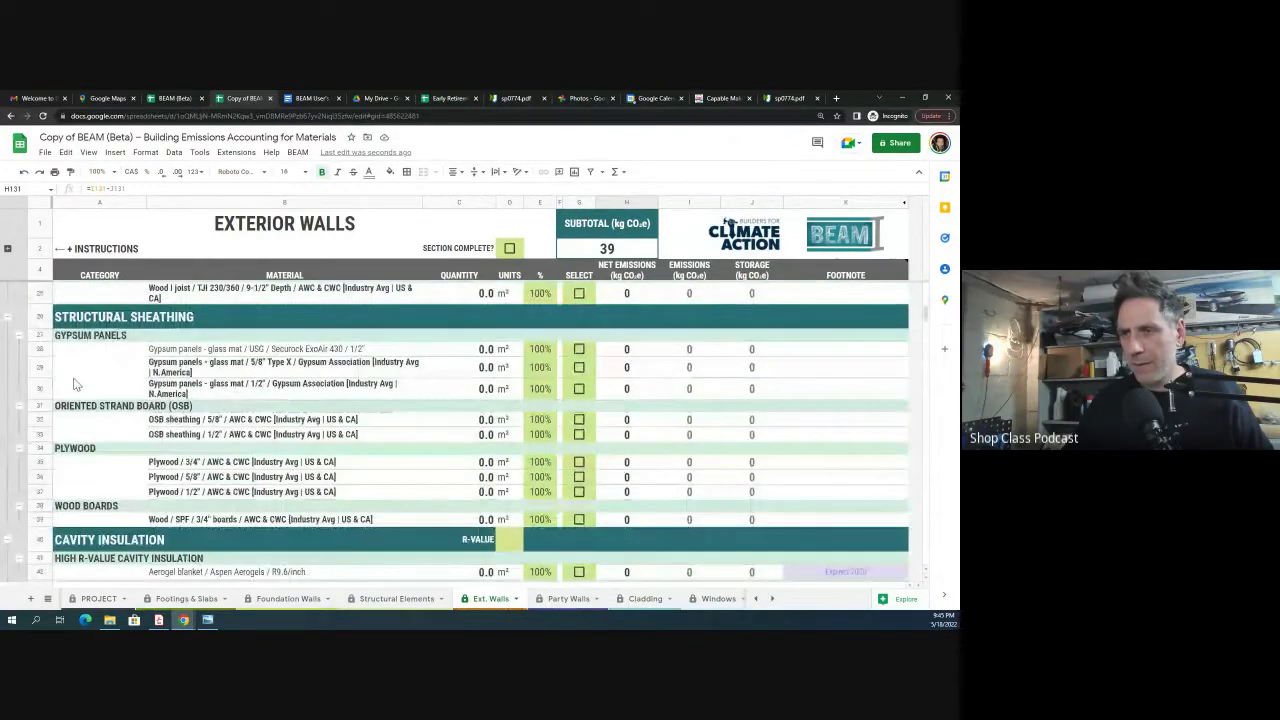
left_click(40, 419)
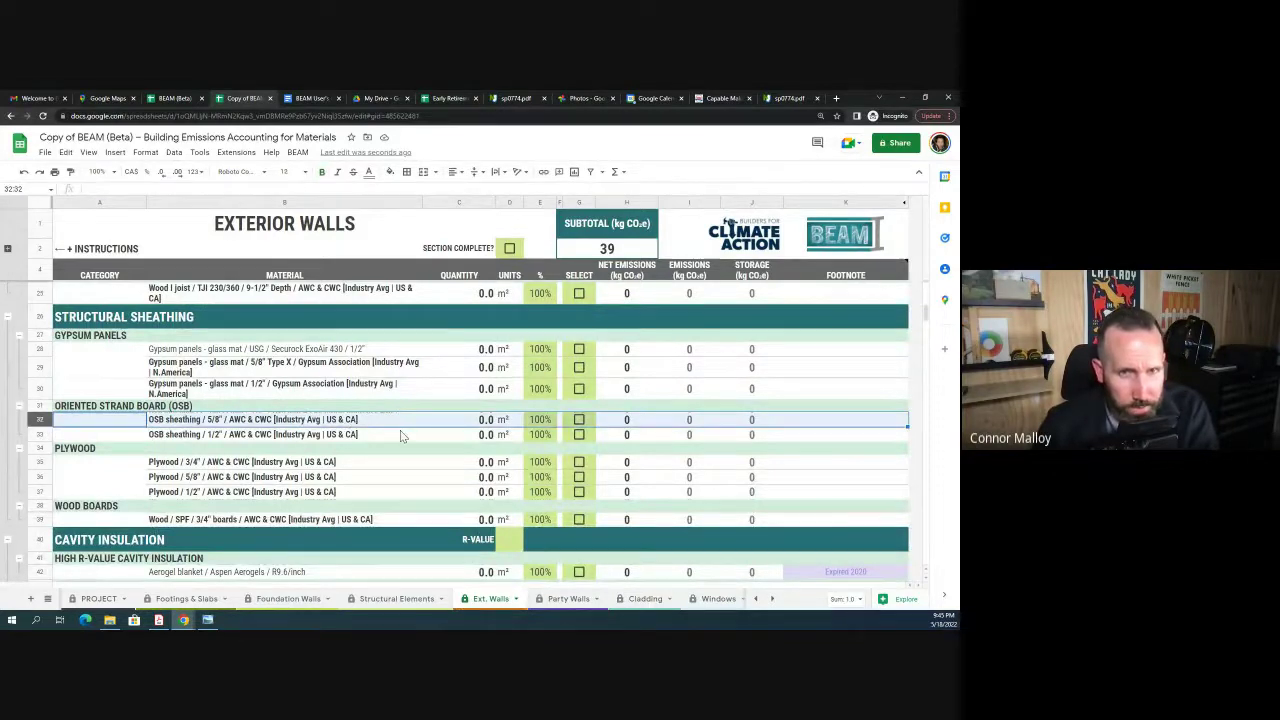
left_click(40, 434)
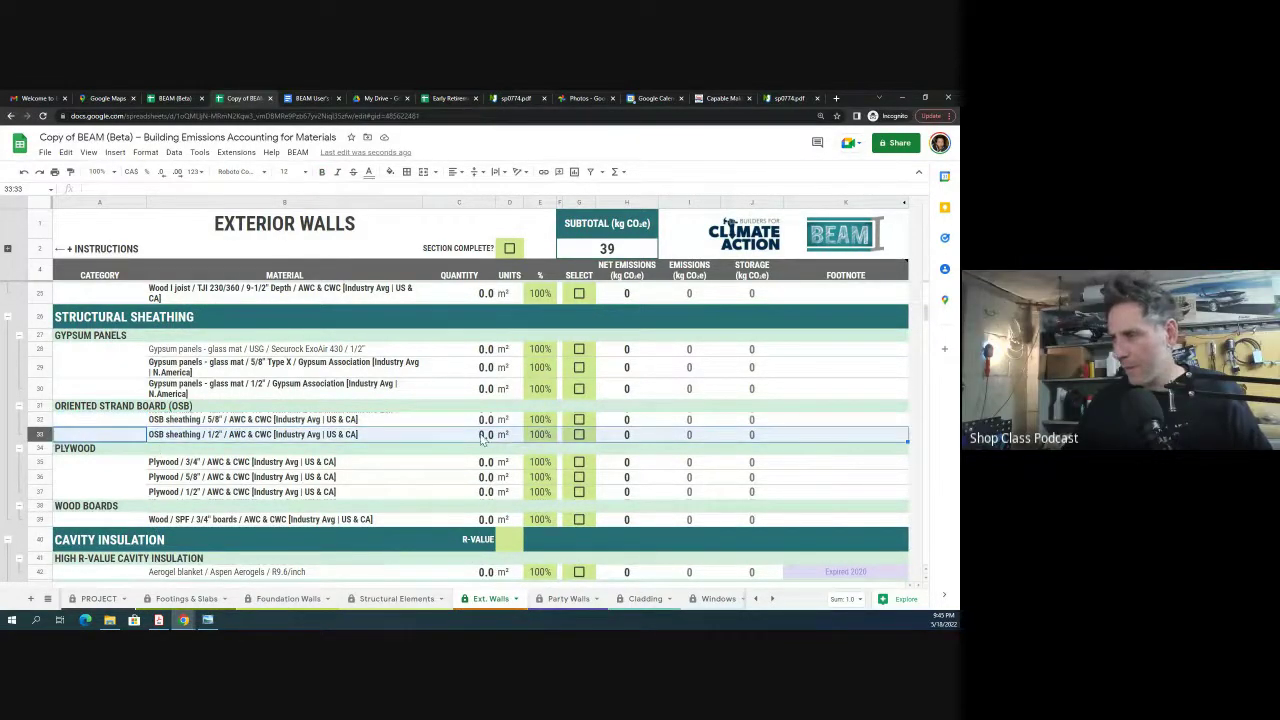
left_click(481, 434)
type("10")
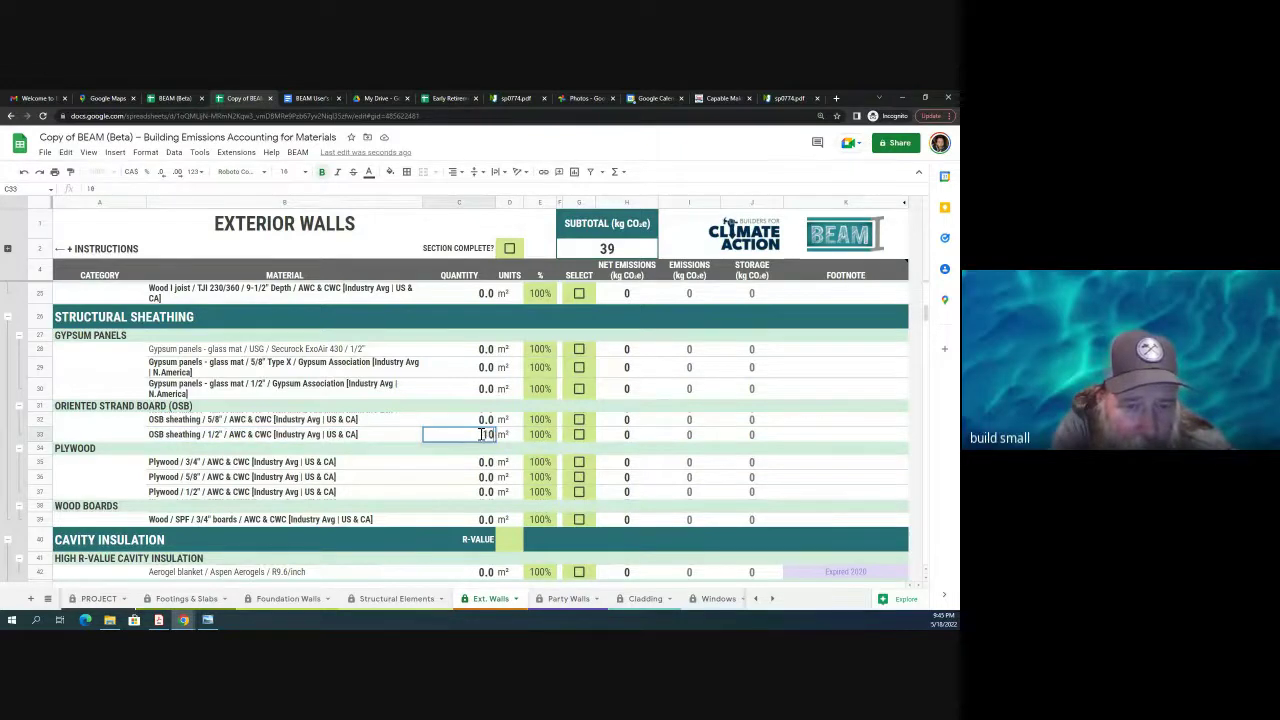
key("Return")
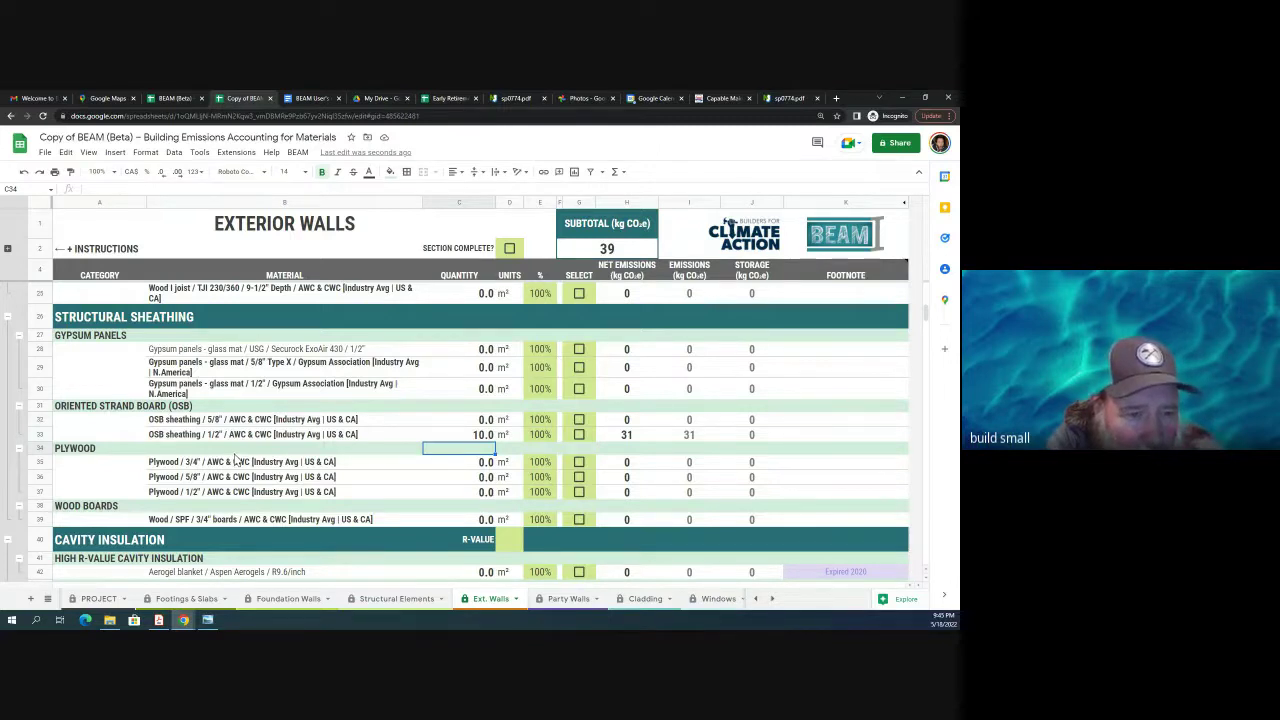
Step: Look back over the Ext. Walls sheet from wood I-joist framing and sheathing through the cavity insulation materials
scroll(236, 458, "up", 1)
scroll(236, 458, "up", 2)
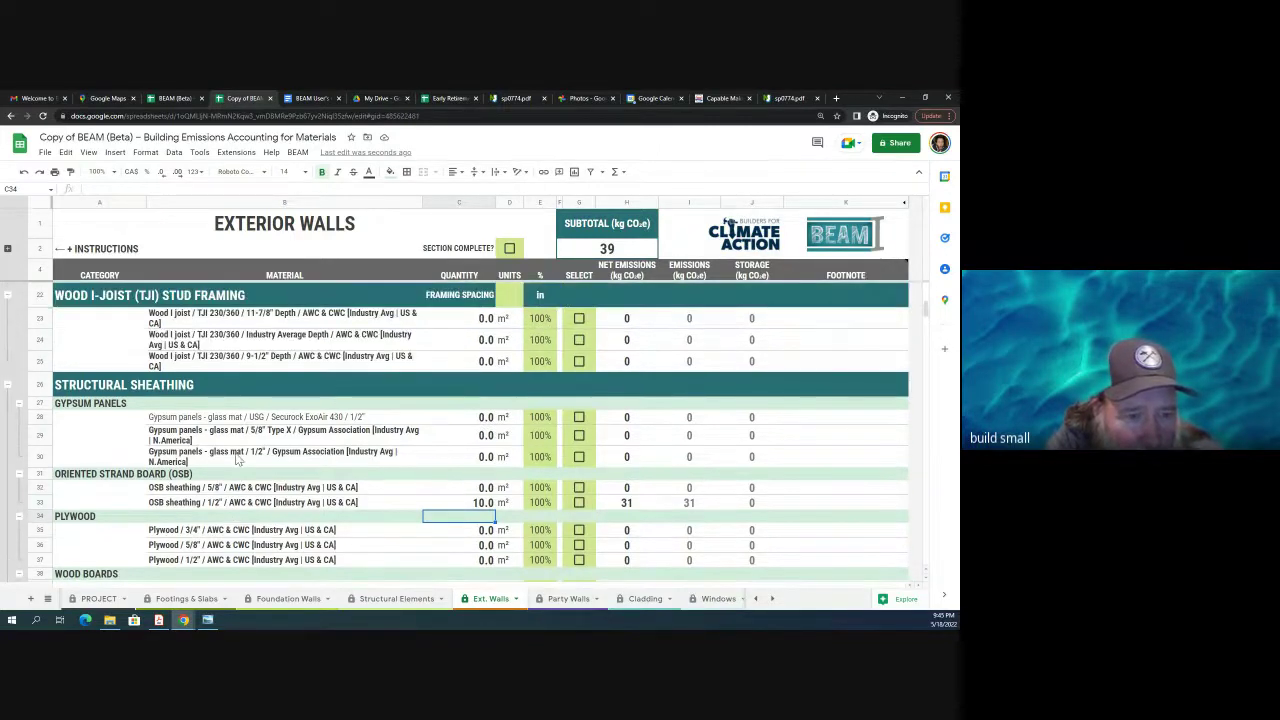
scroll(236, 458, "down", 5)
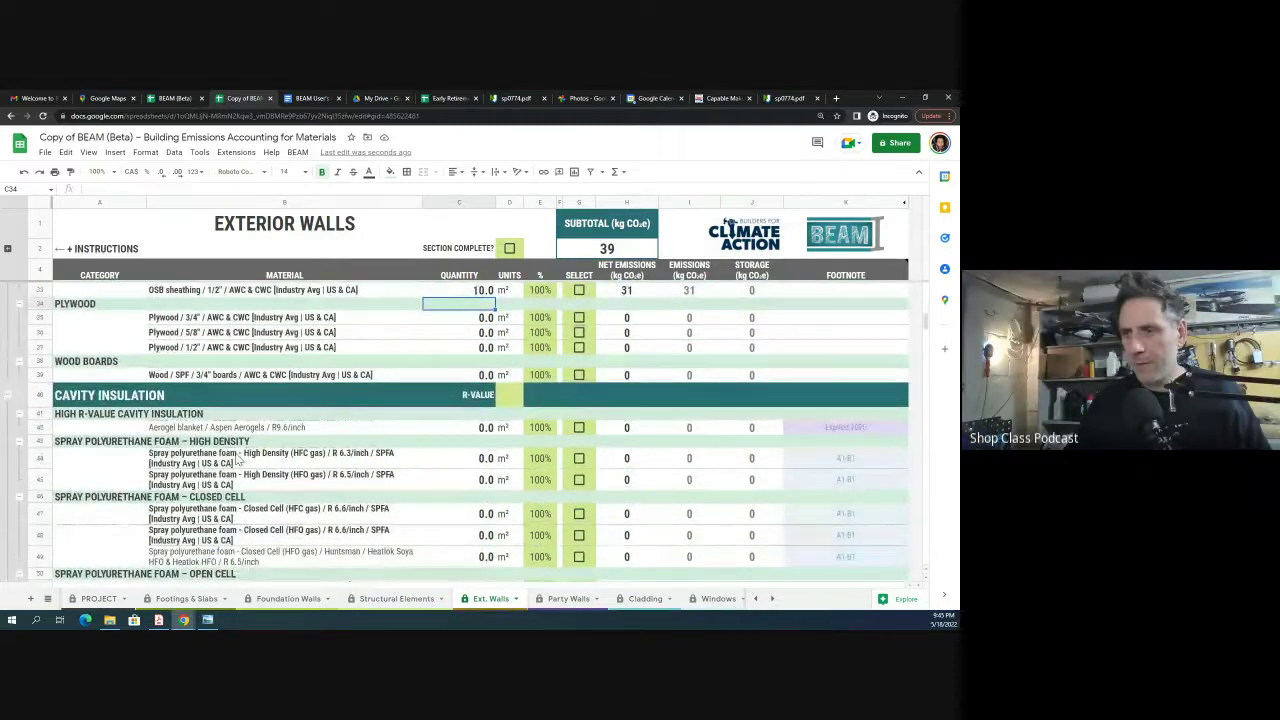
scroll(236, 458, "down", 7)
scroll(236, 458, "down", 8)
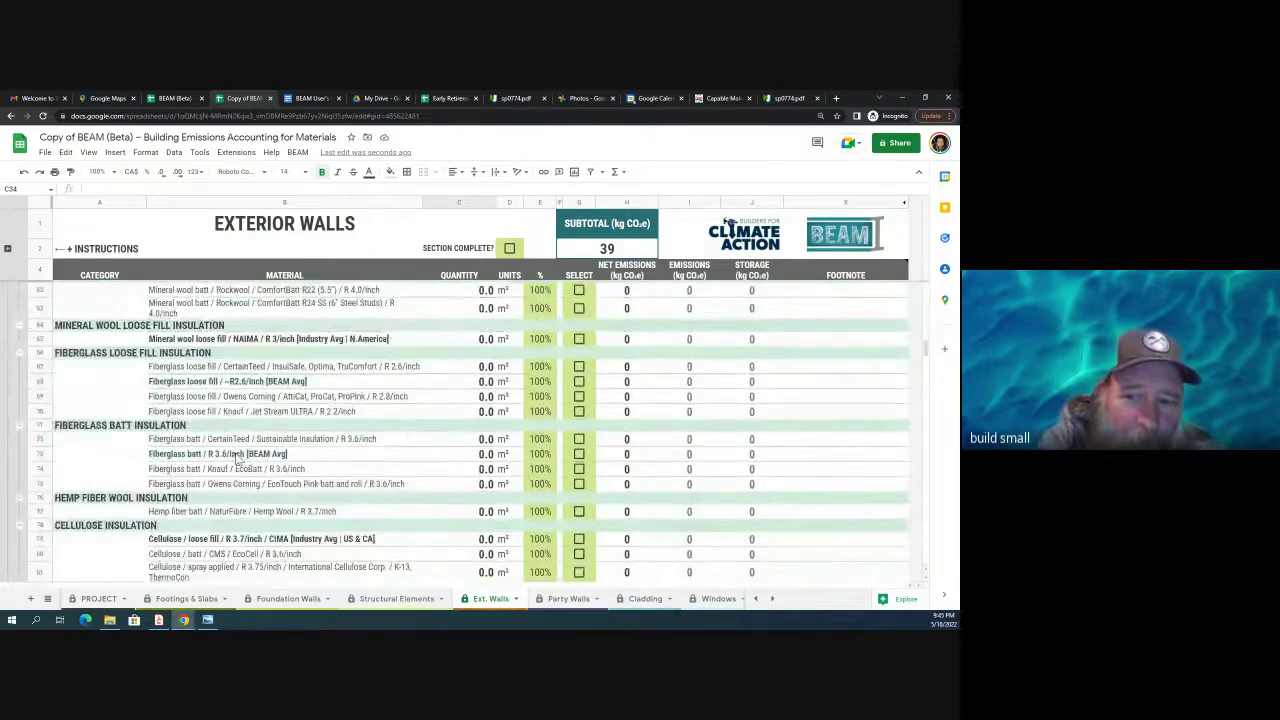
scroll(236, 457, "down", 2)
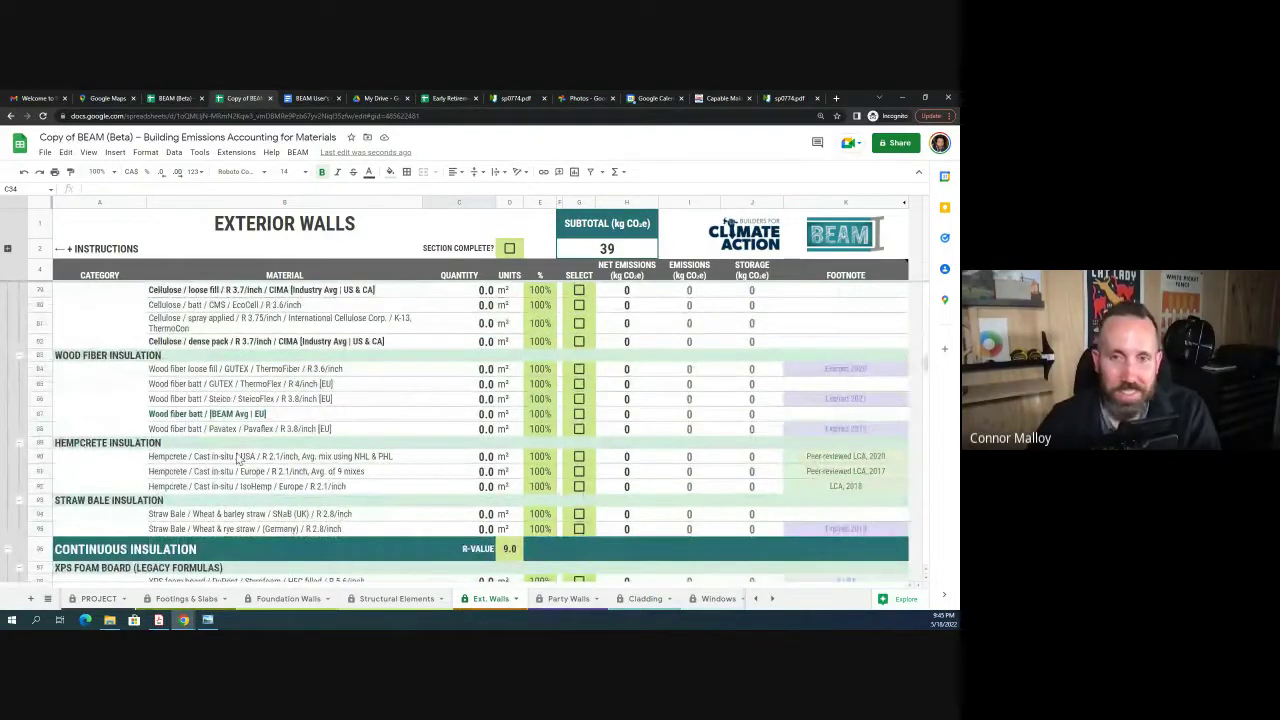
Step: Open the Cladding sheet and skim its sections from common brick to strapping and interior drywall
left_click(644, 599)
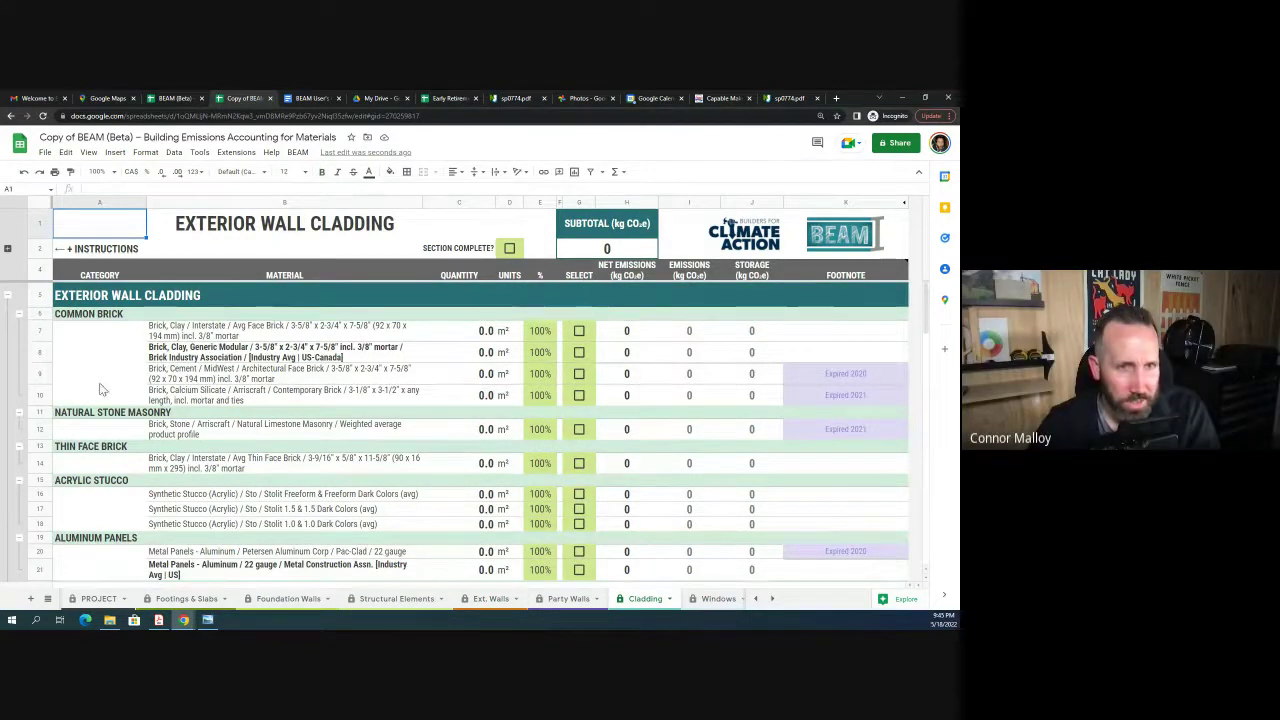
scroll(101, 386, "down", 2)
scroll(101, 386, "down", 6)
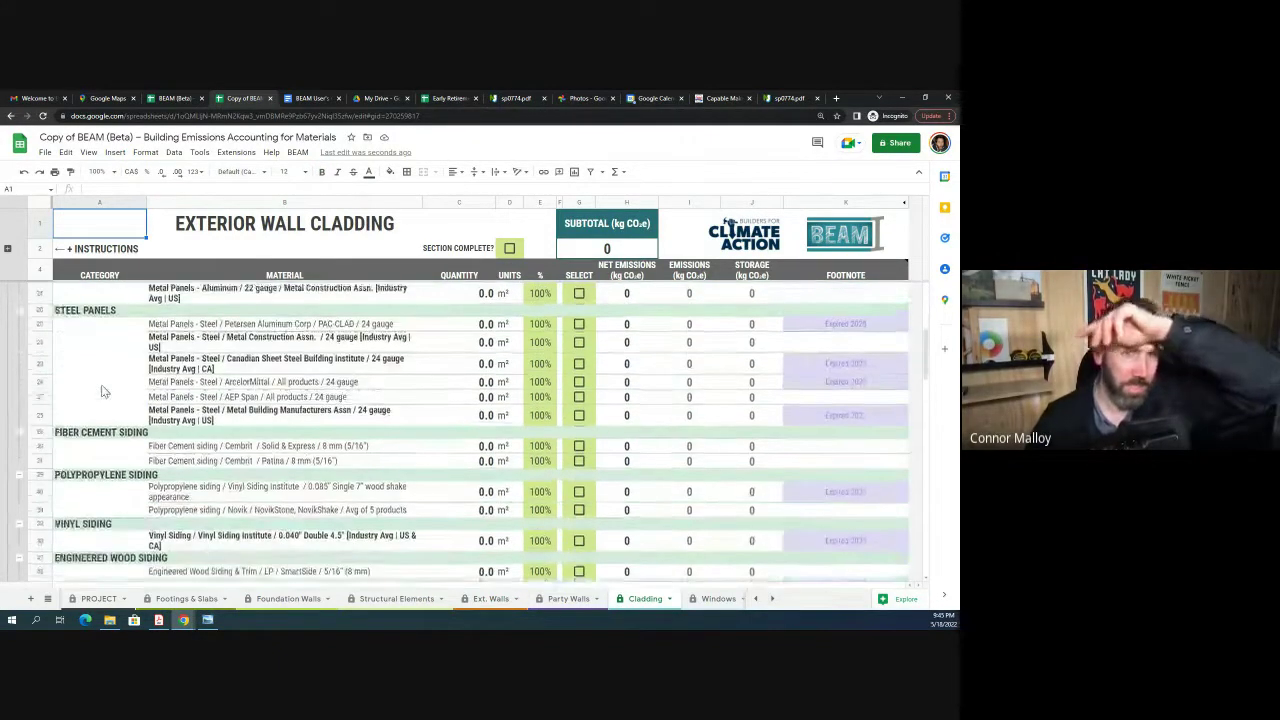
scroll(101, 390, "down", 4)
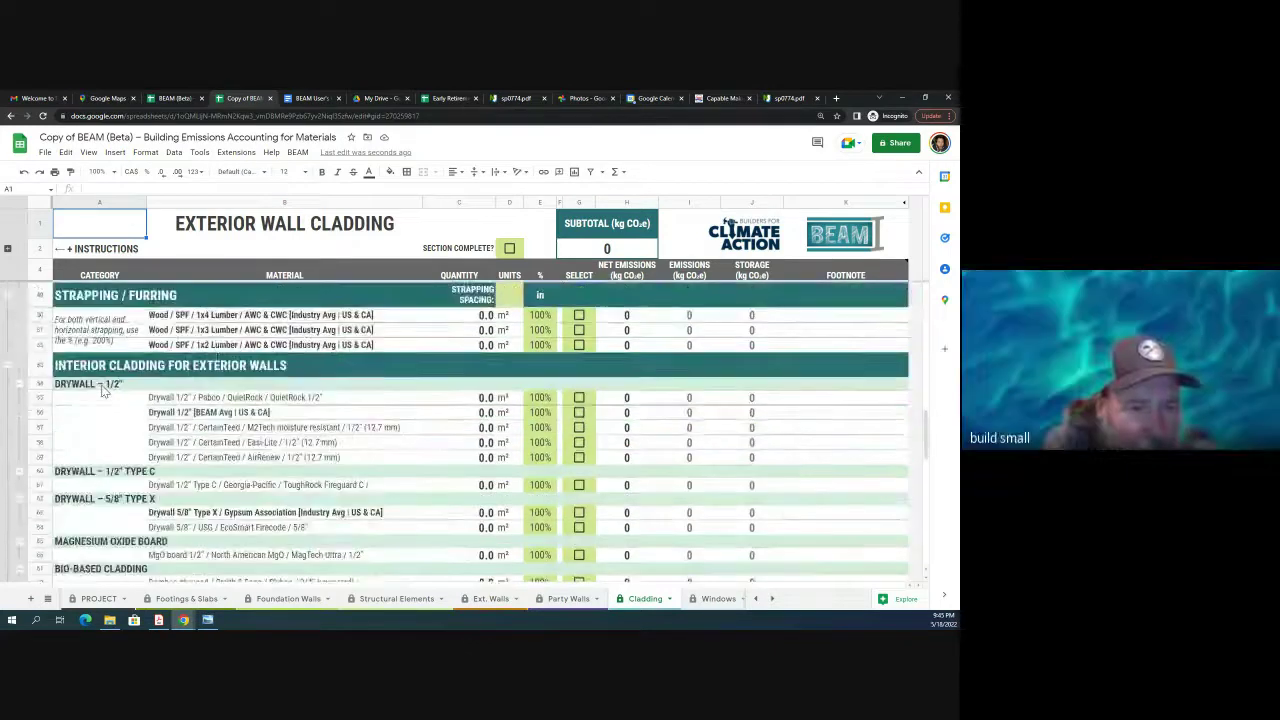
scroll(101, 390, "up", 6)
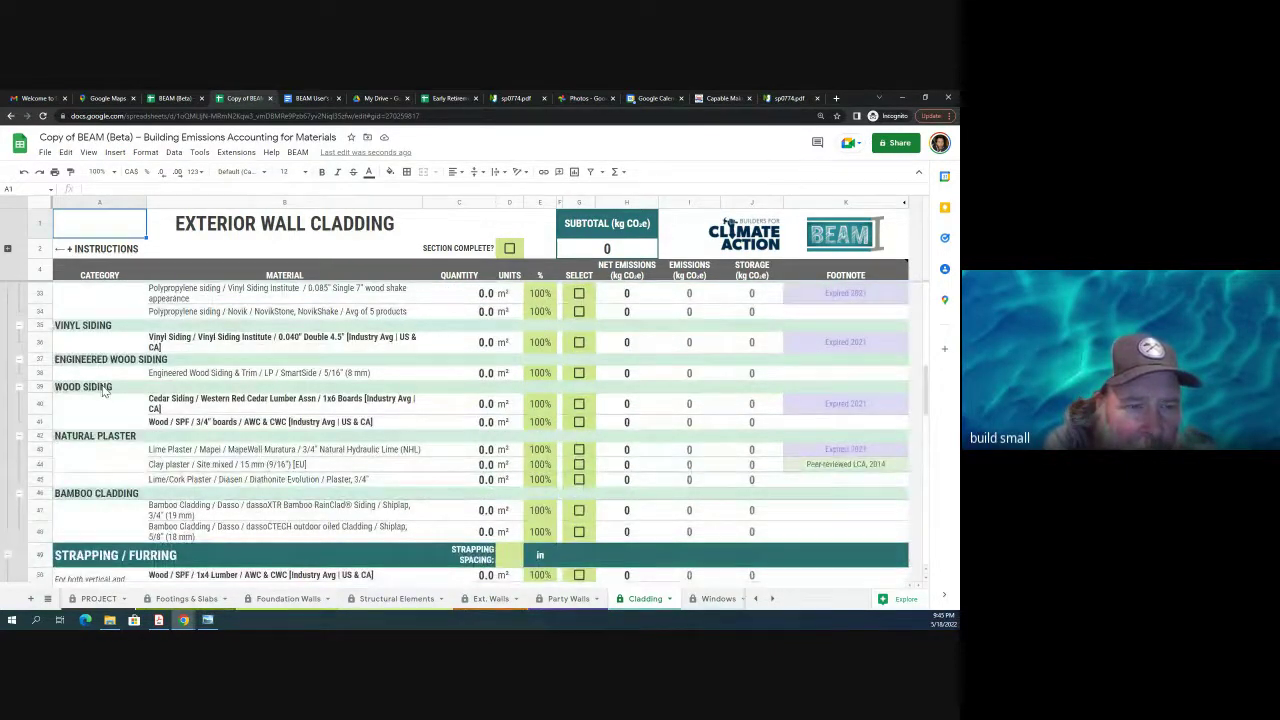
scroll(103, 391, "up", 6)
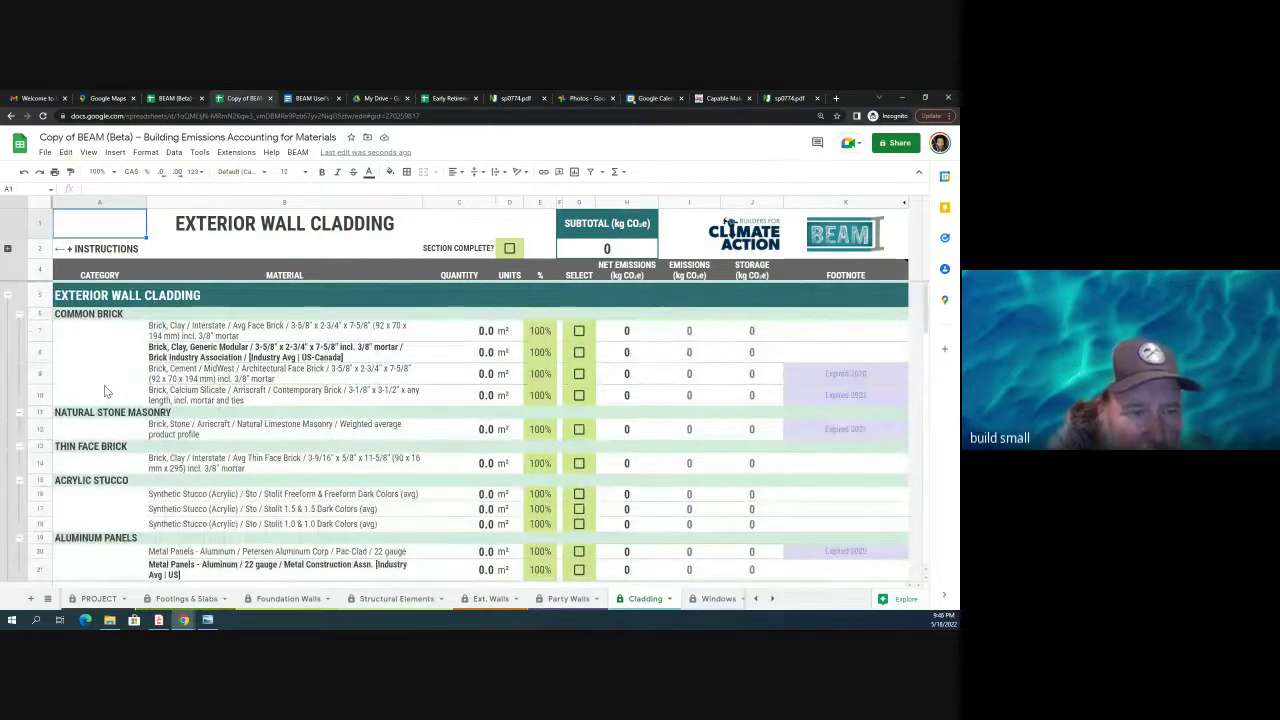
Step: Examine the exterior wall cladding materials, from brick, stucco and metal panels to vinyl, wood siding, plaster and bamboo
scroll(104, 390, "down", 1)
scroll(104, 391, "down", 5)
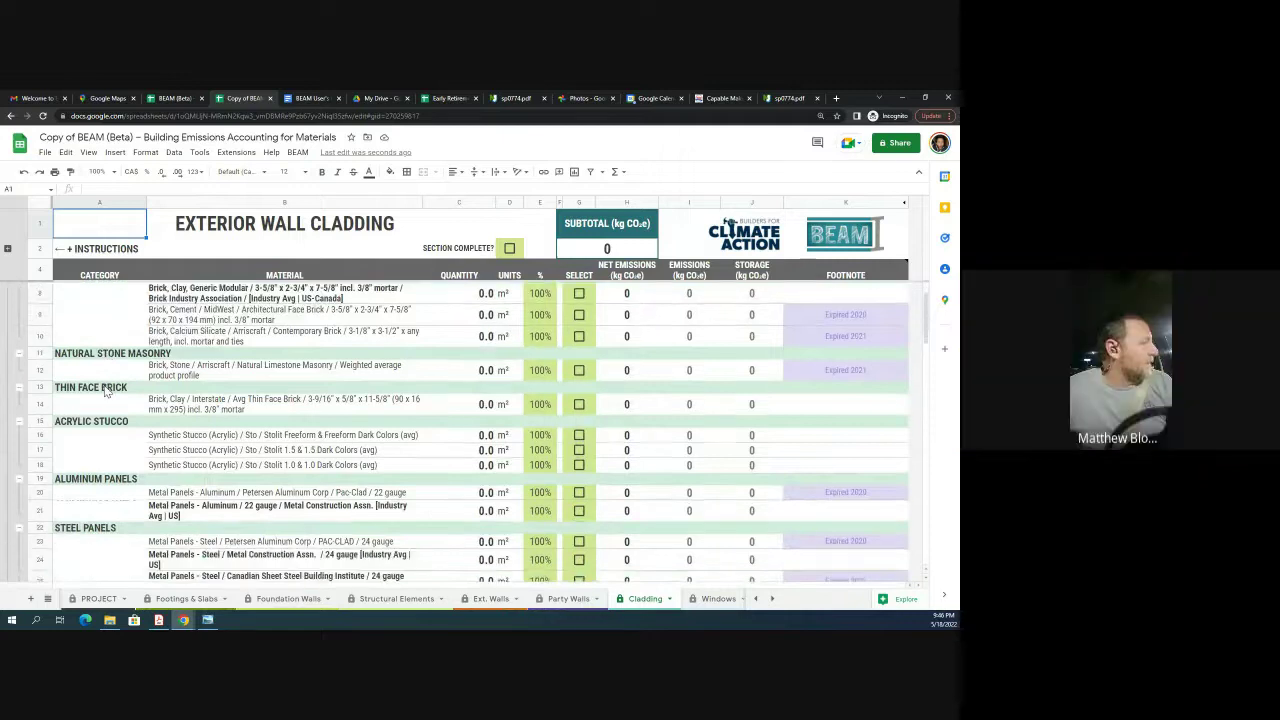
scroll(104, 392, "down", 3)
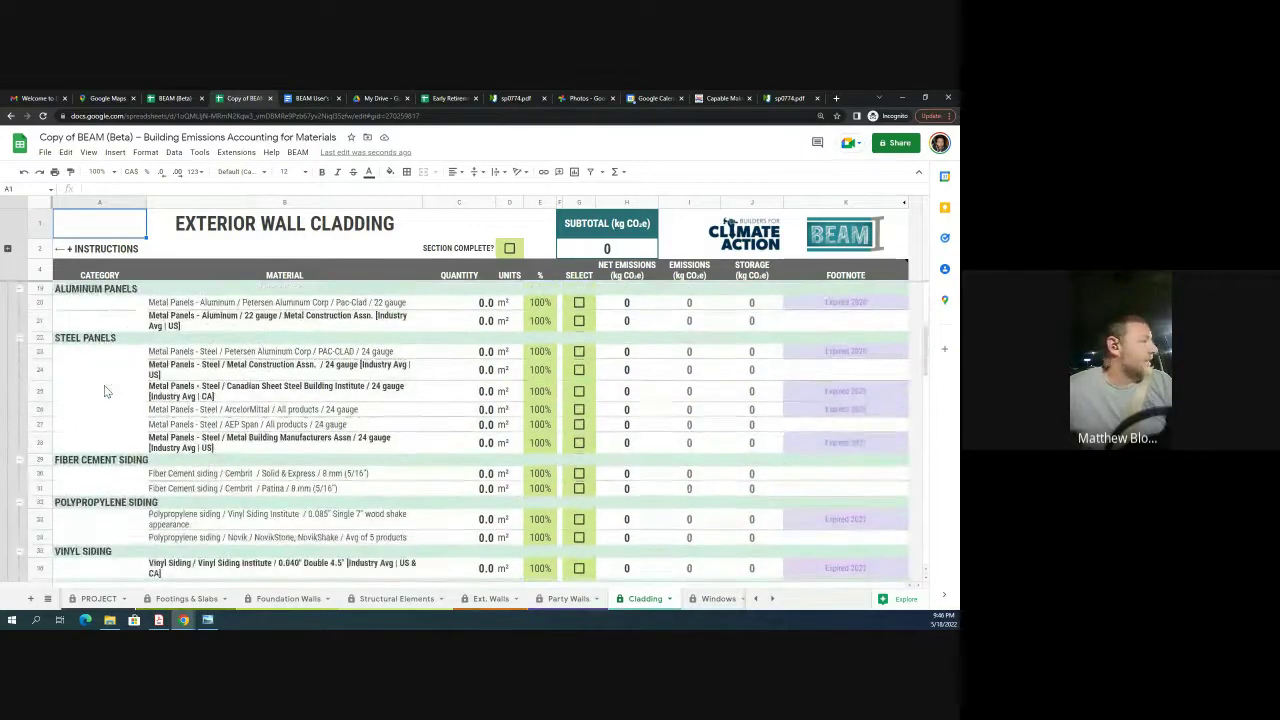
scroll(104, 391, "up", 3)
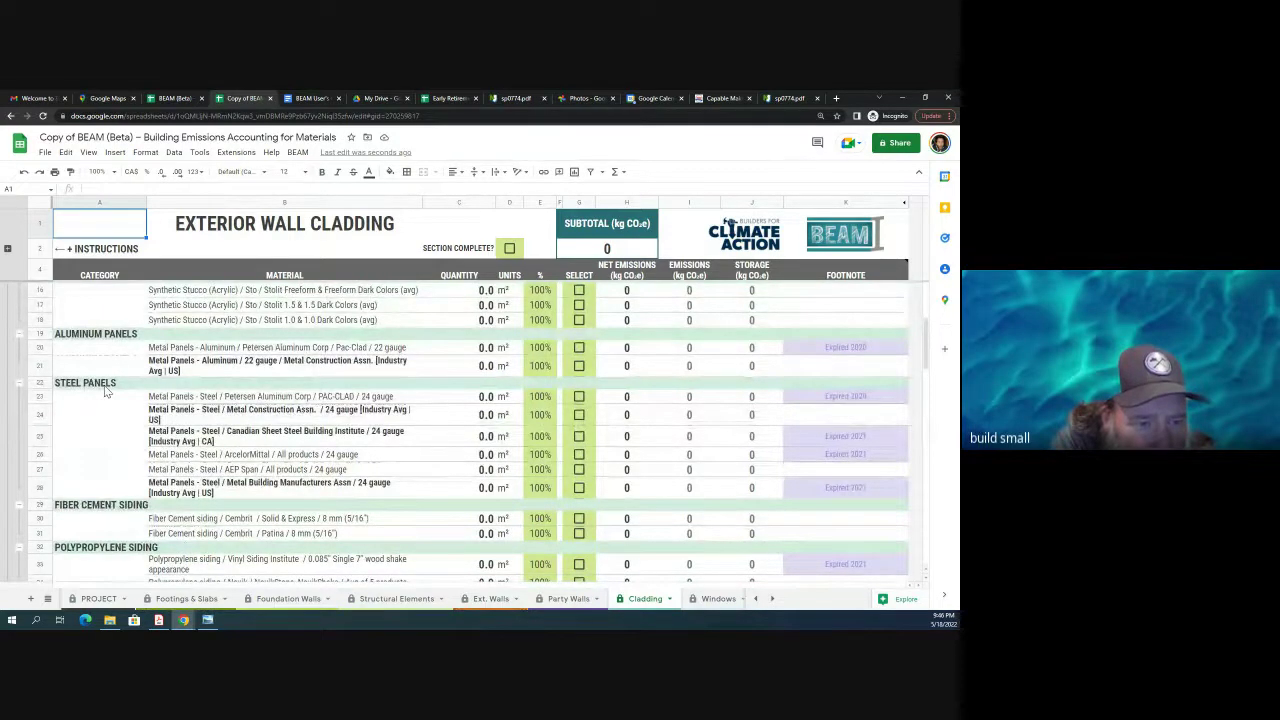
scroll(107, 392, "down", 3)
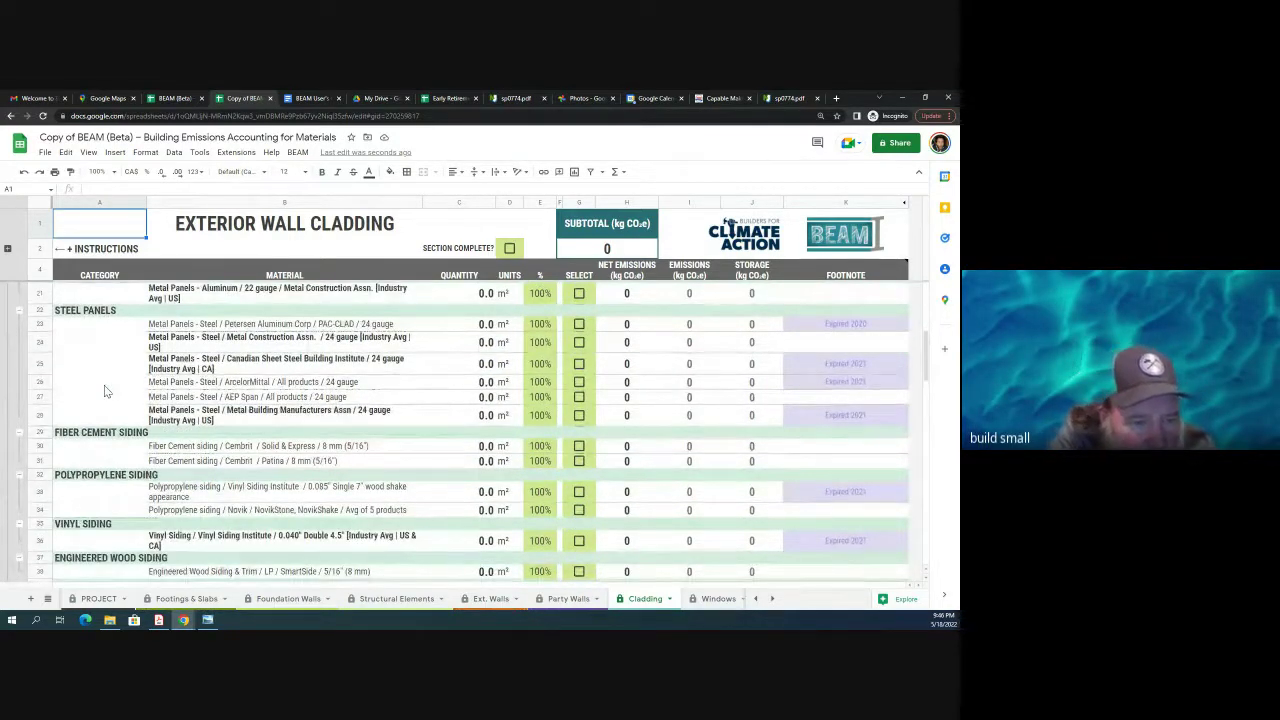
scroll(104, 385, "down", 1)
scroll(95, 513, "down", 3)
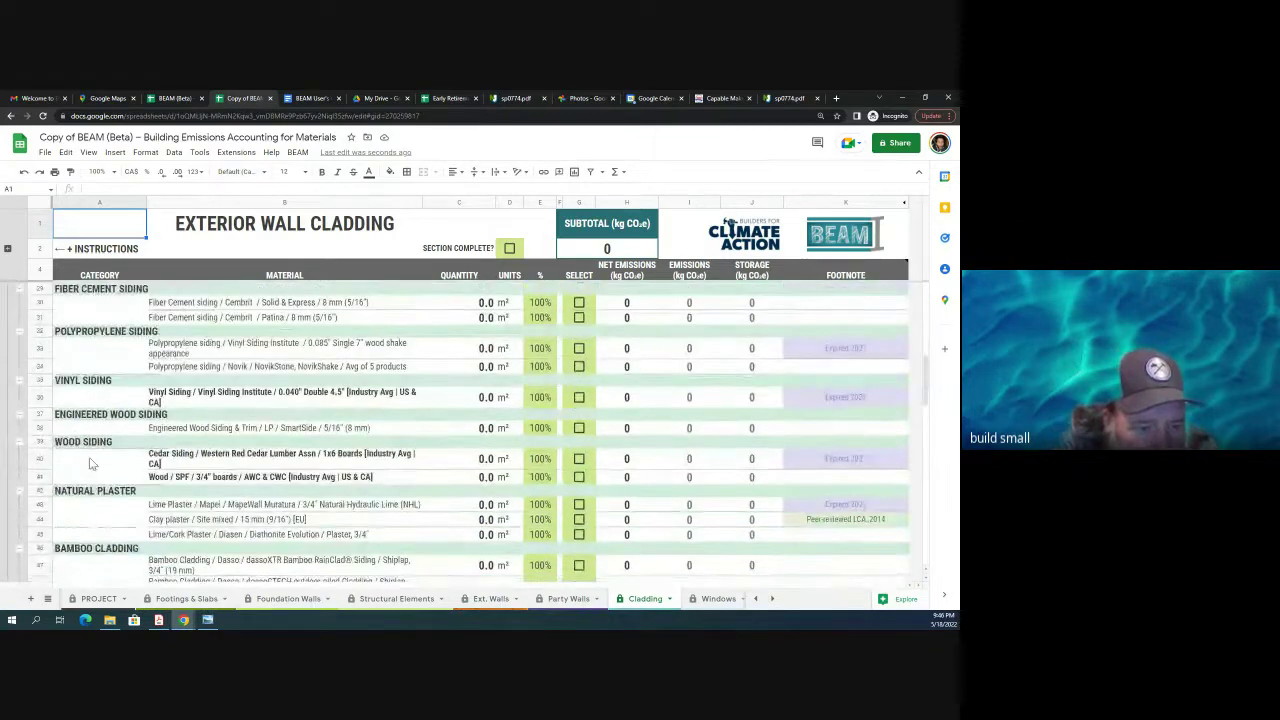
Step: Enter a quantity of 10 m² for the LP SmartSide 5/16" engineered wood siding on the Cladding sheet
left_click(40, 428)
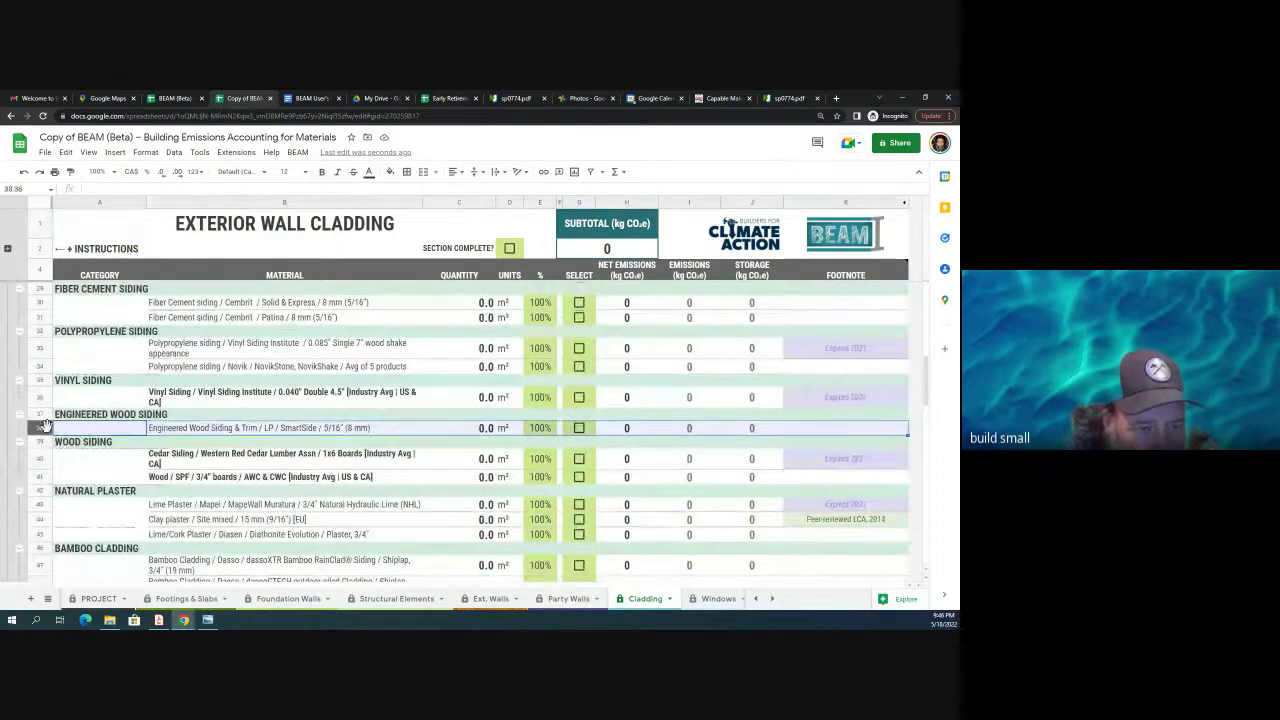
left_click(482, 429)
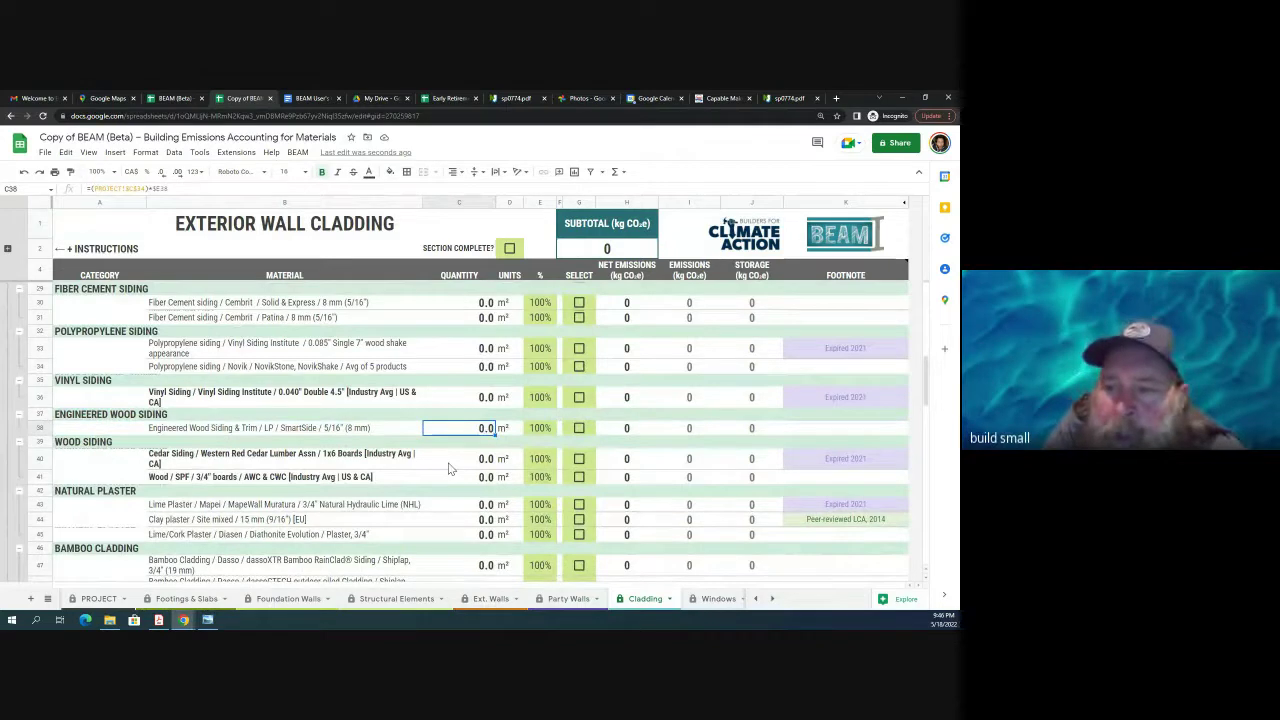
type("10")
key("Return")
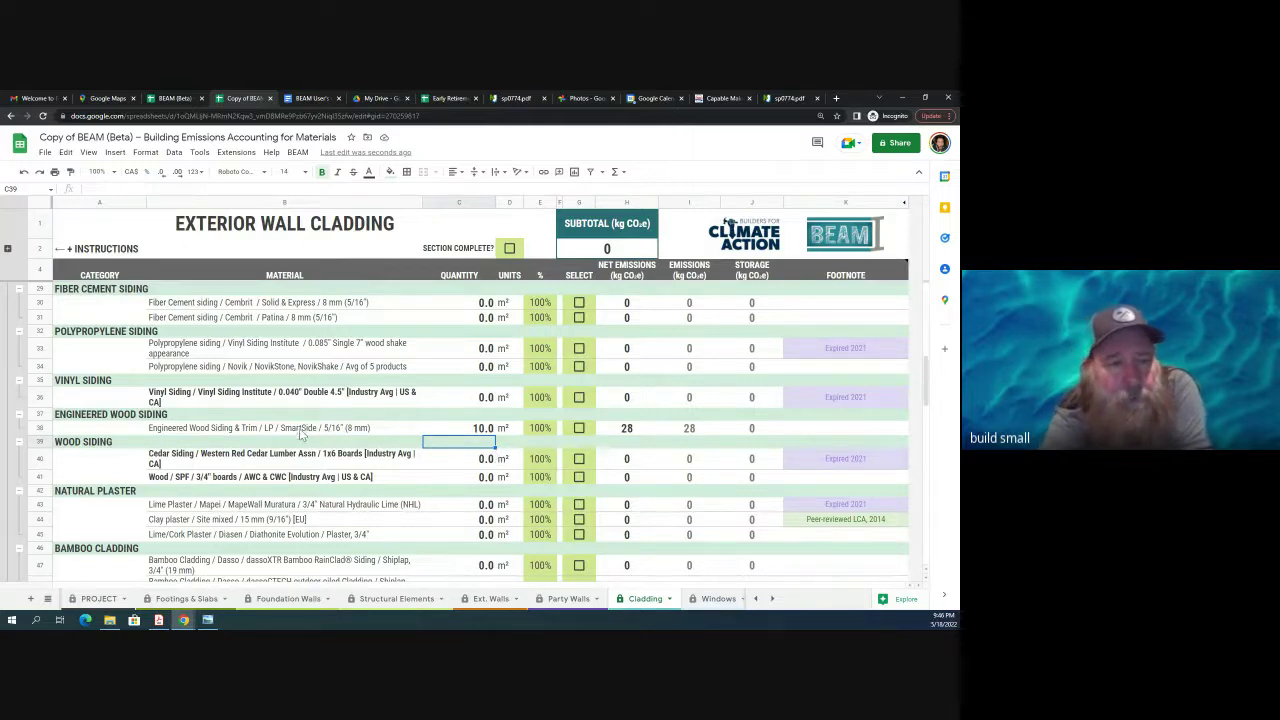
Step: Copy the product name SmartSide from the engineered wood siding entry and search Google Images for it in a new browser tab
left_click(301, 433)
double_click(301, 428)
key("ctrl+c")
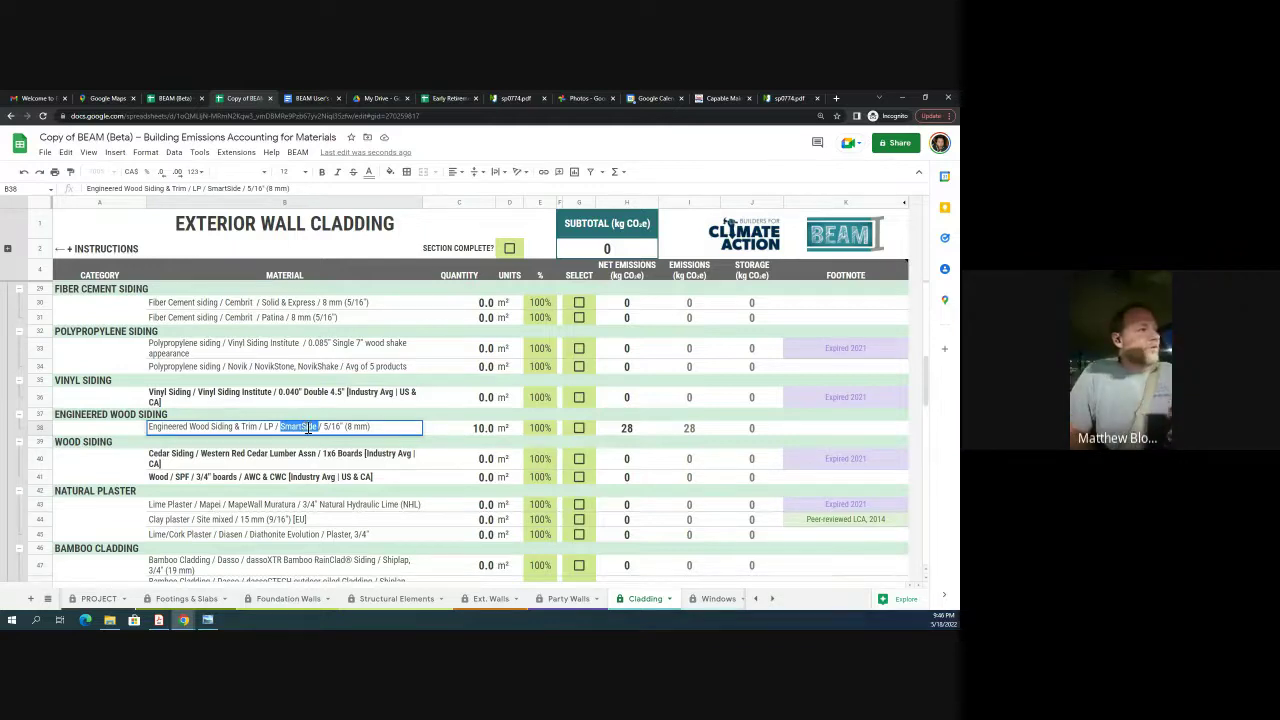
key("ctrl+t")
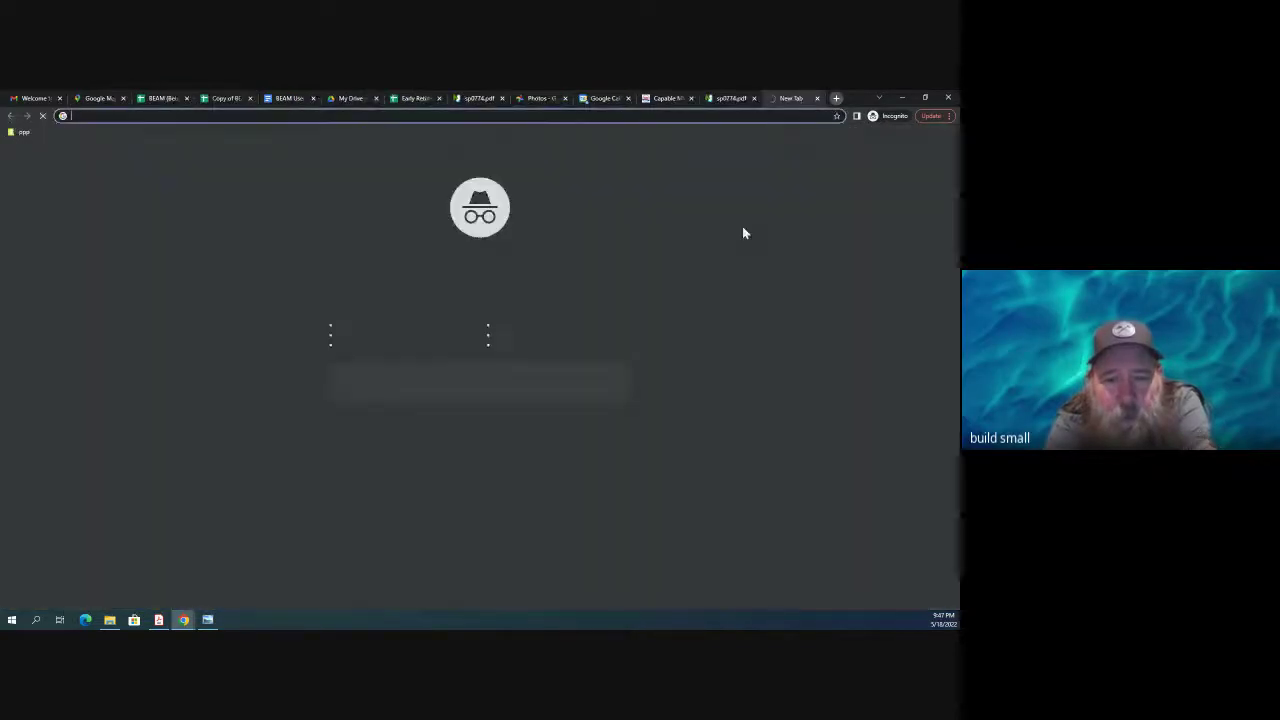
key("ctrl+v")
key("Return")
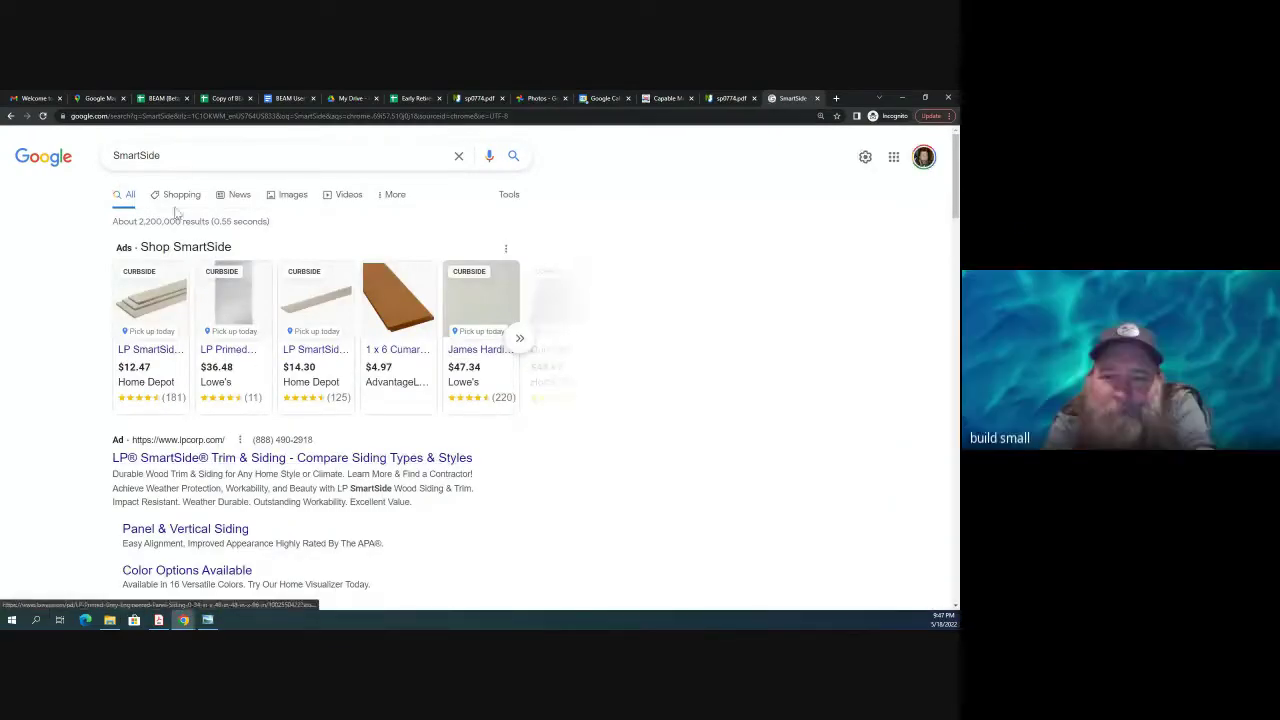
left_click(295, 195)
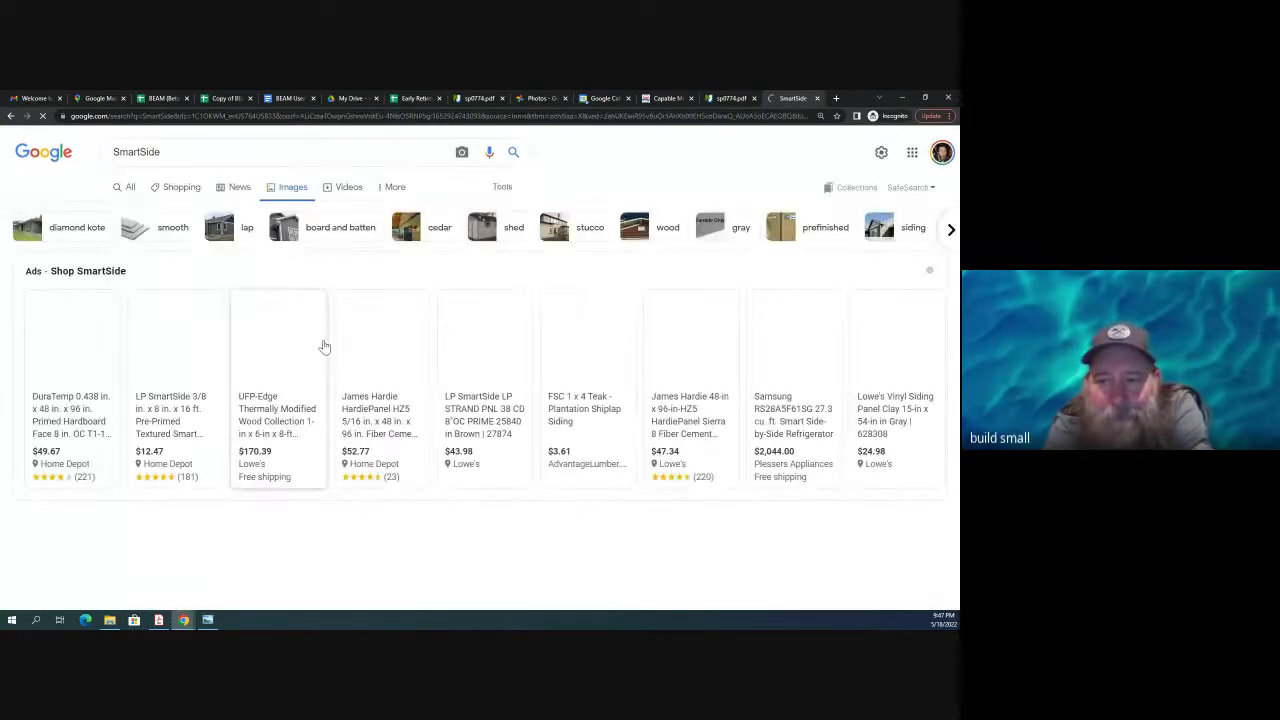
Step: Browse the SmartSide image results and open the LP SmartSide Siding picture of the grey house with brick from smartextpros.com
scroll(323, 345, "down", 2)
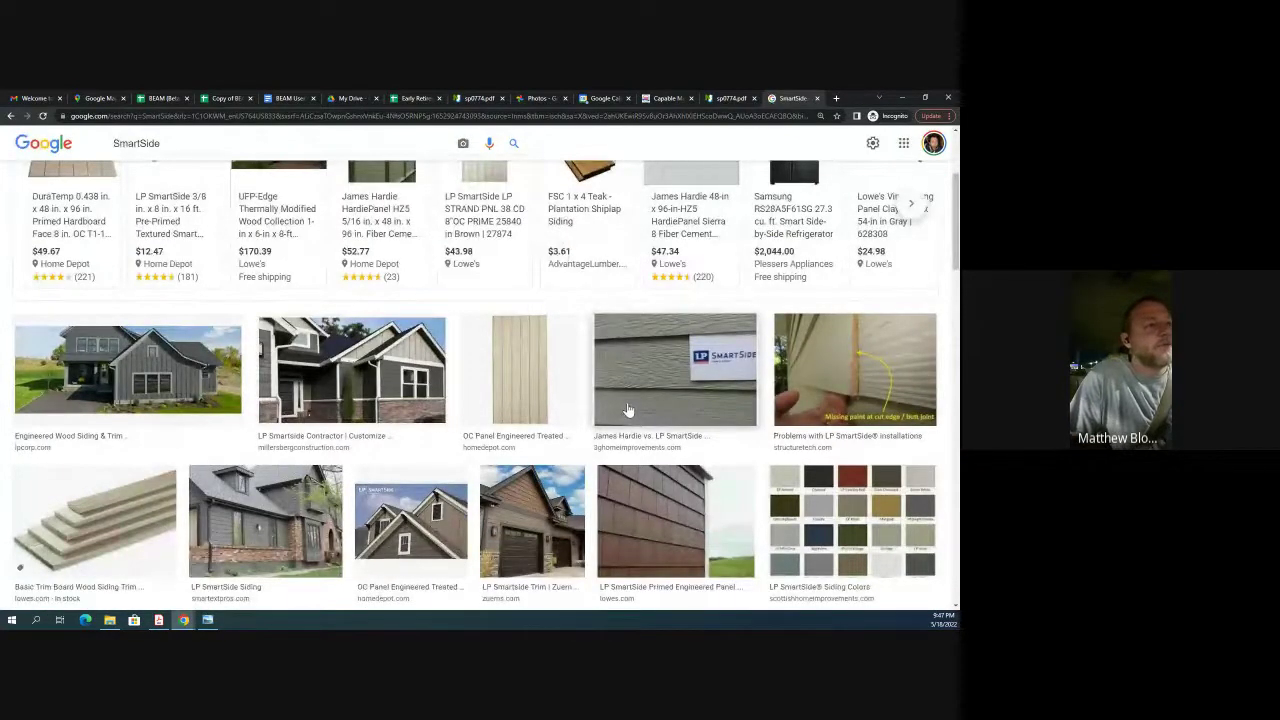
scroll(628, 410, "down", 2)
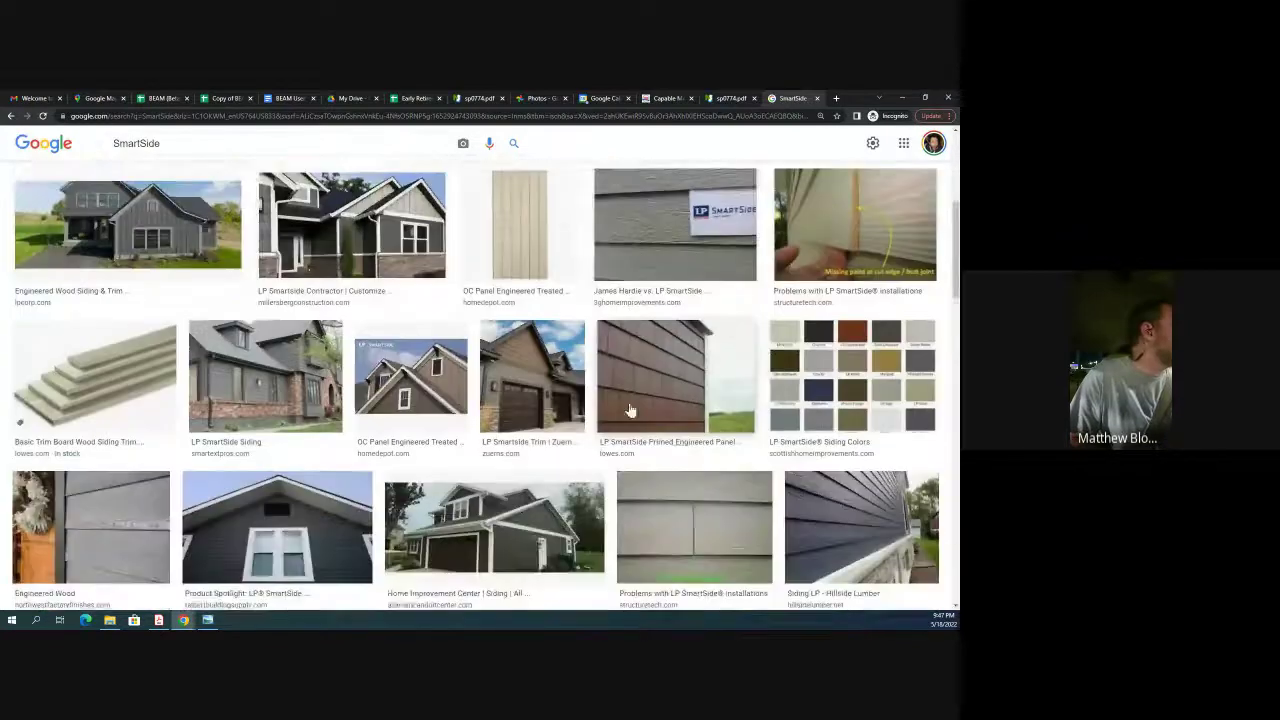
scroll(630, 410, "down", 1)
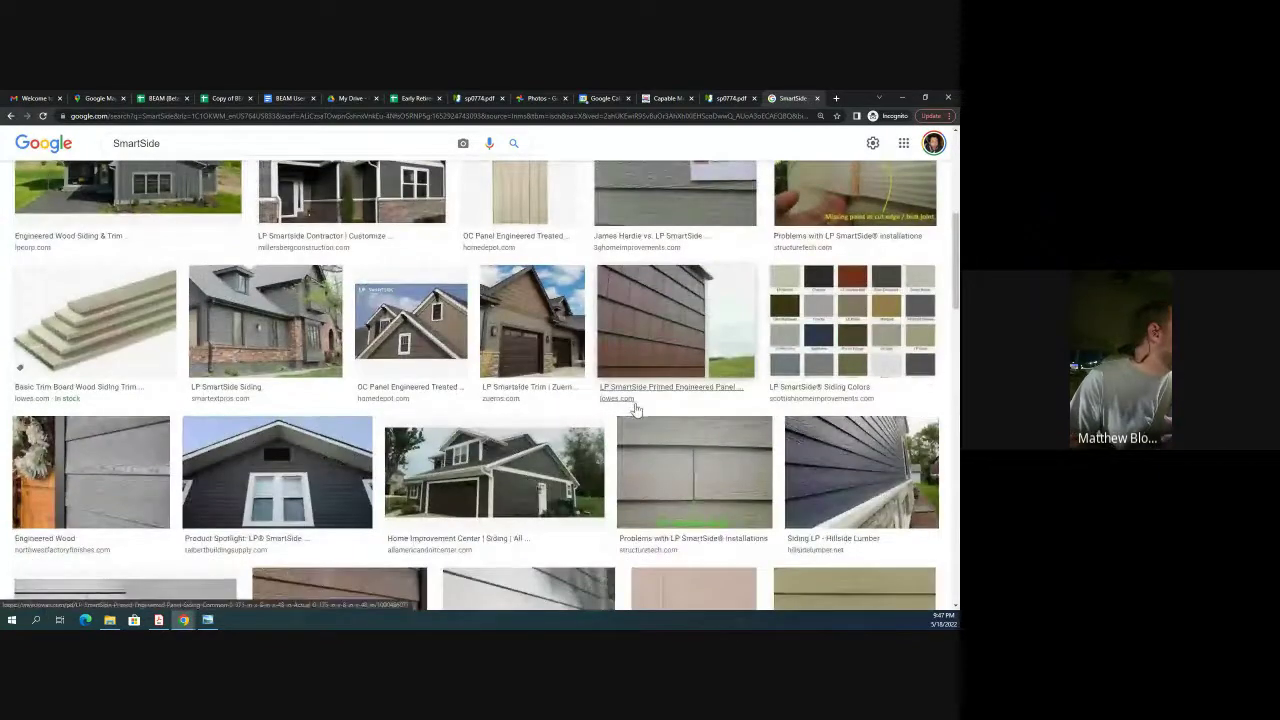
scroll(636, 409, "down", 3)
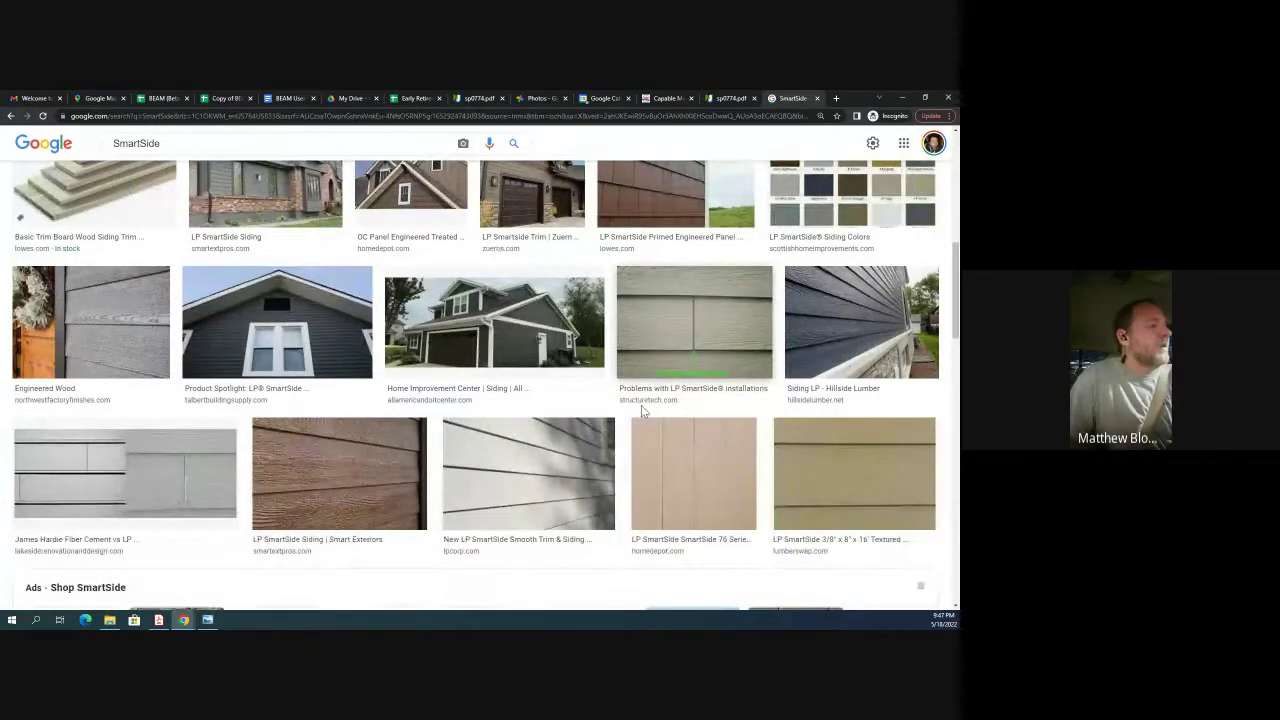
scroll(641, 405, "down", 3)
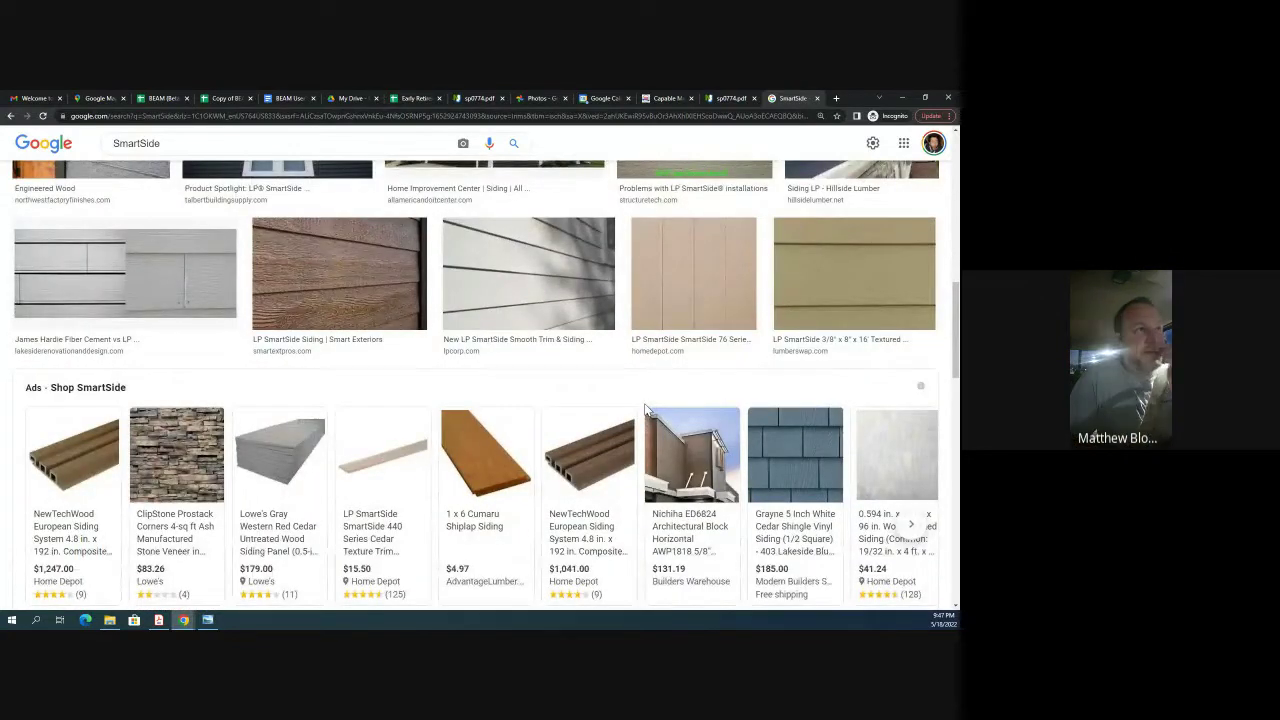
scroll(645, 410, "up", 5)
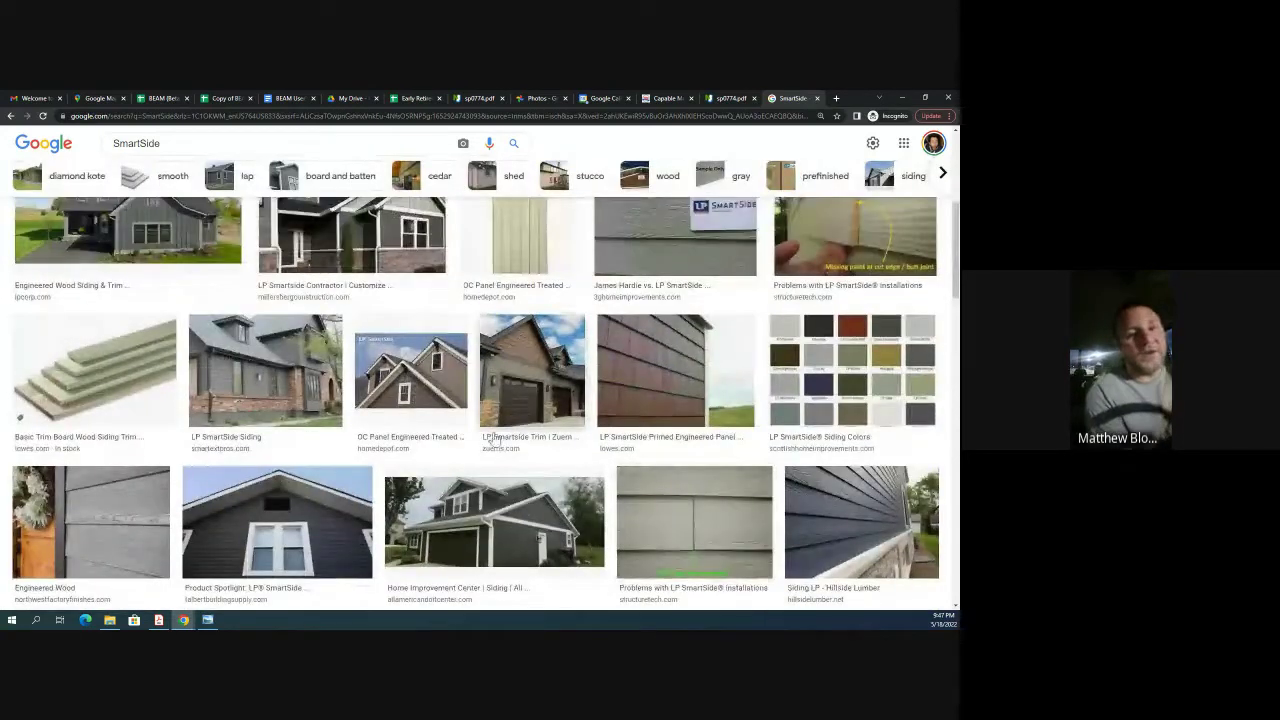
left_click(266, 396)
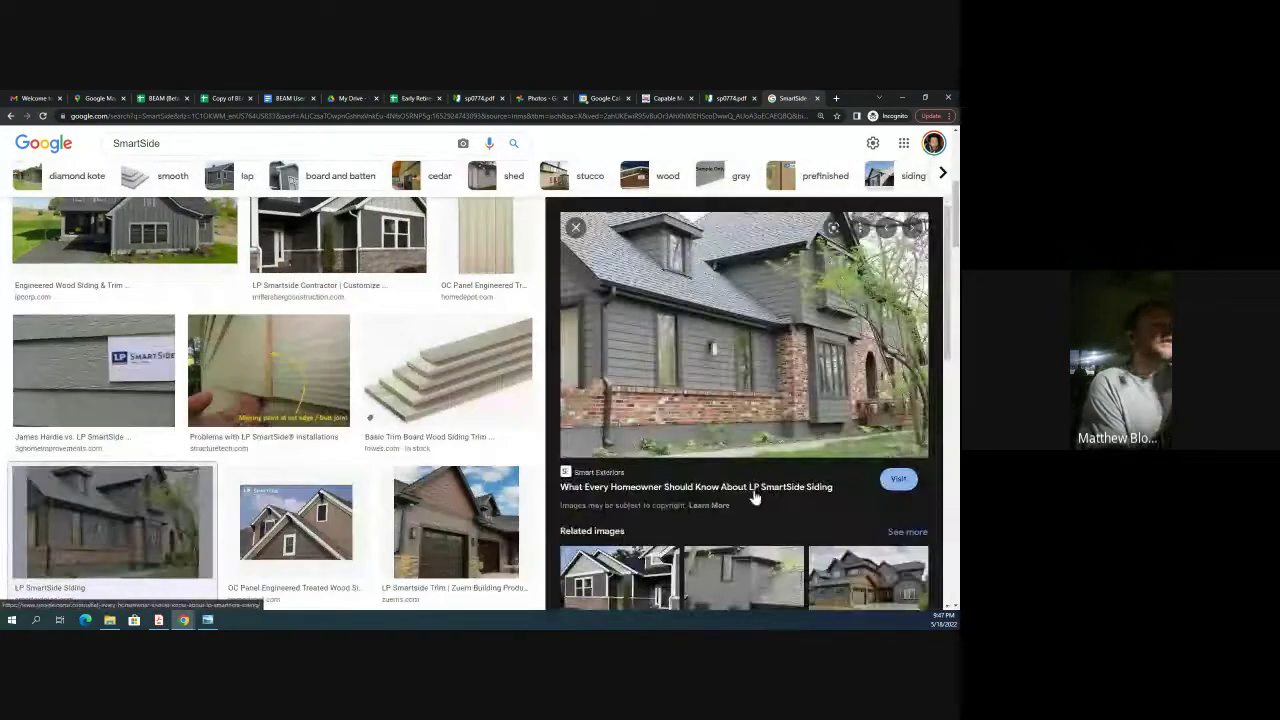